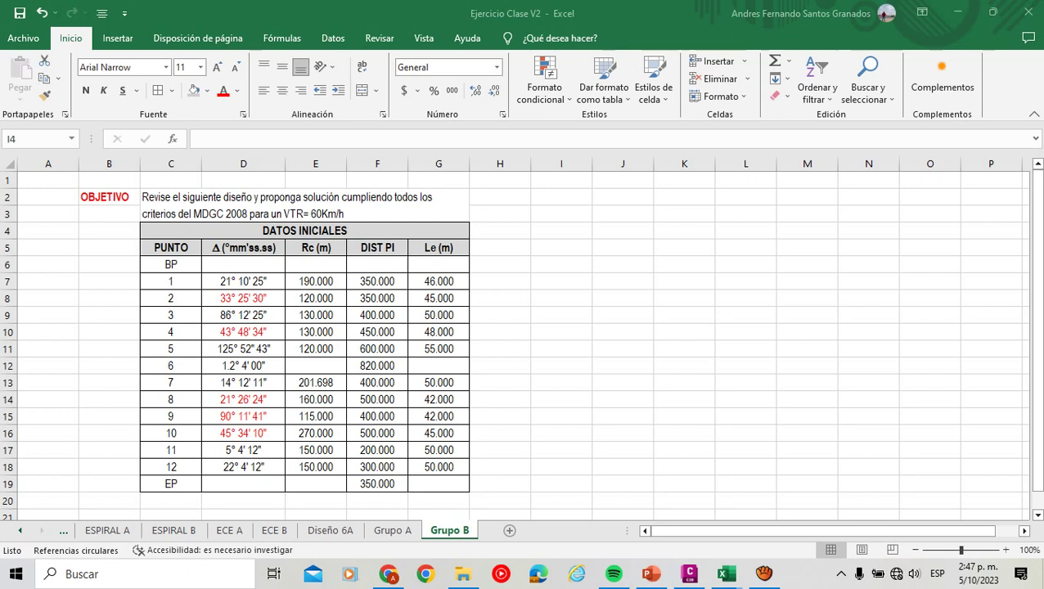
click(499, 231)
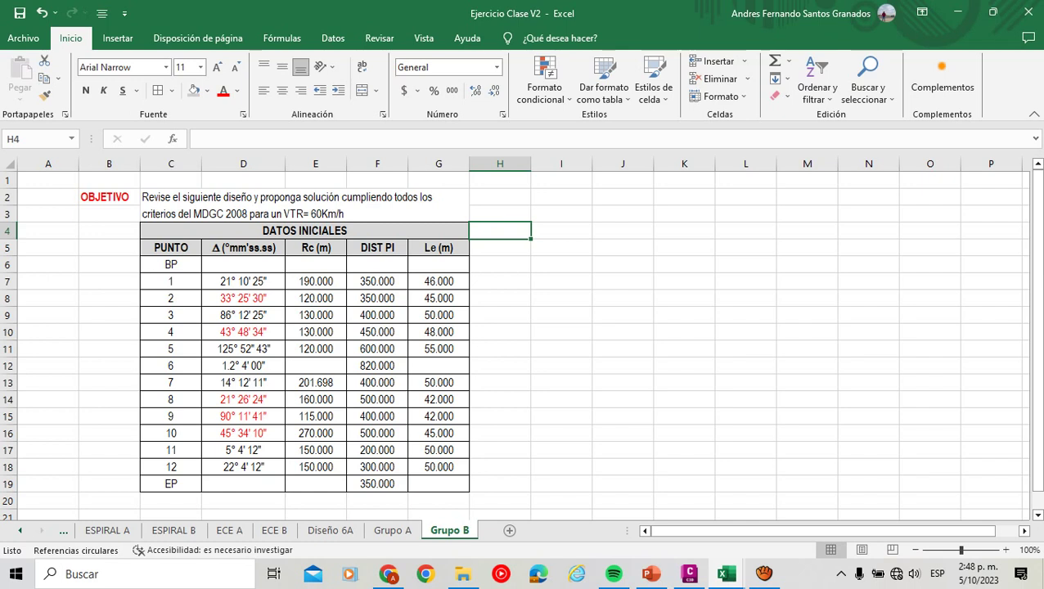
double_click(308, 212)
drag(302, 214, 273, 213)
click(316, 281)
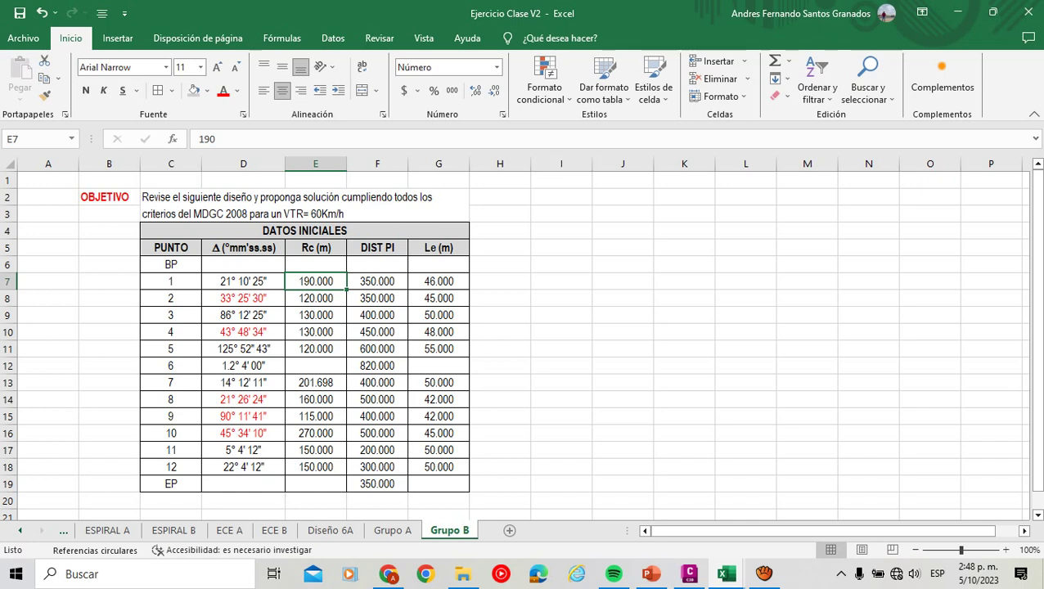
Merge and center cells I4 through M4 for a new table title.
click(561, 231)
drag(562, 231, 807, 231)
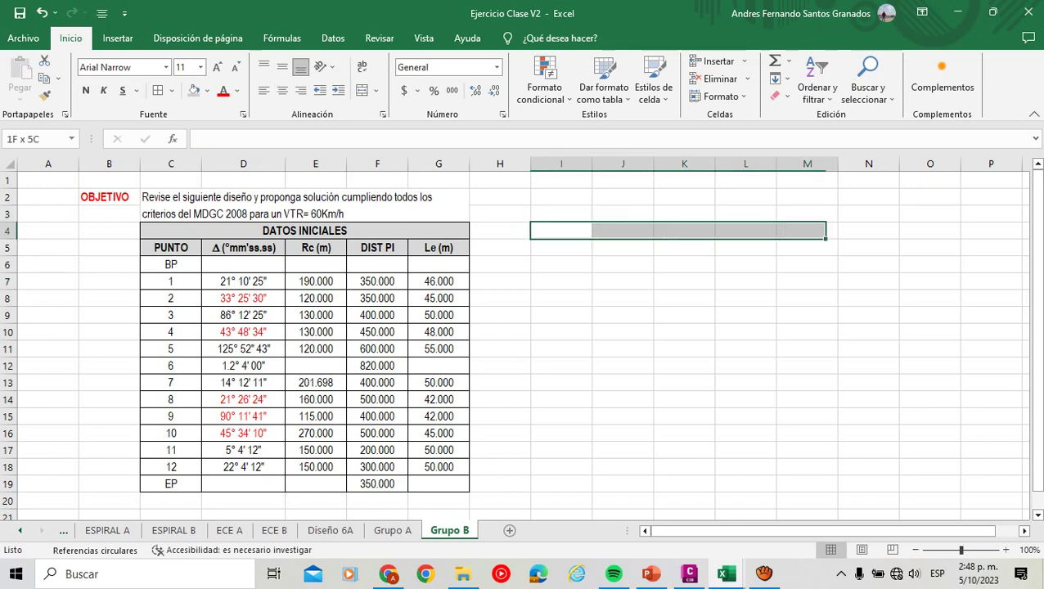
click(361, 90)
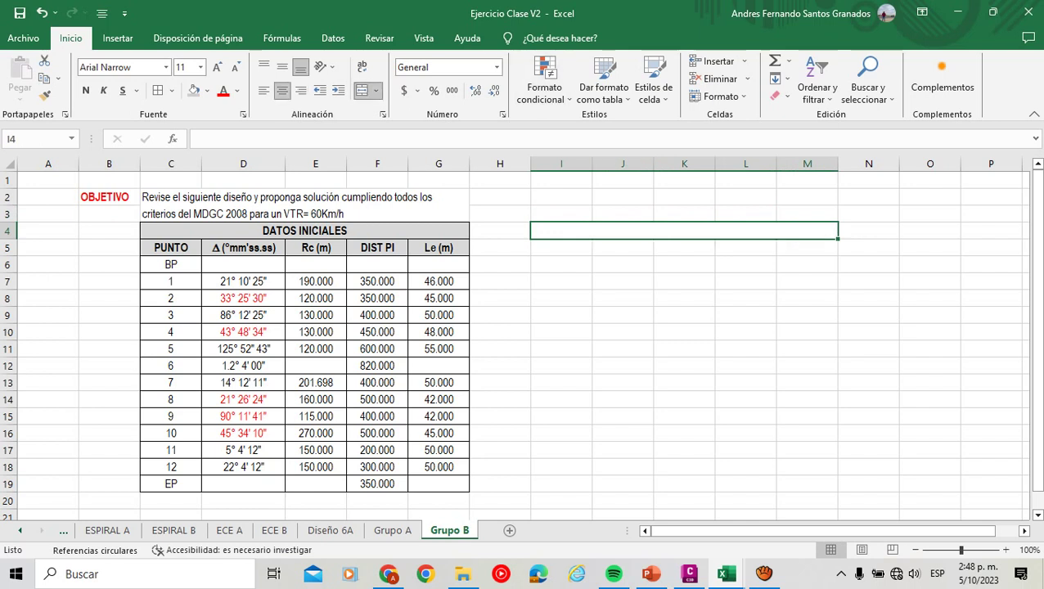
Enter the title "GEOMETRÍA CURVA CIRCULAR" in the merged cell I4.
text(g)
key(BackSpace)
key(Caps_Lock)
text(G)
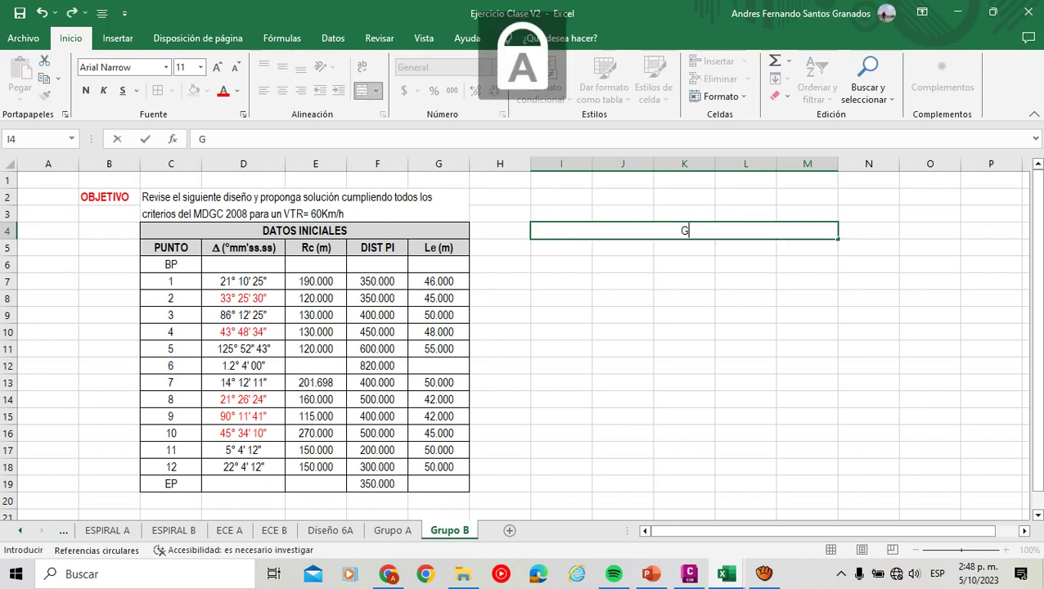
text(EOMETRÍA D)
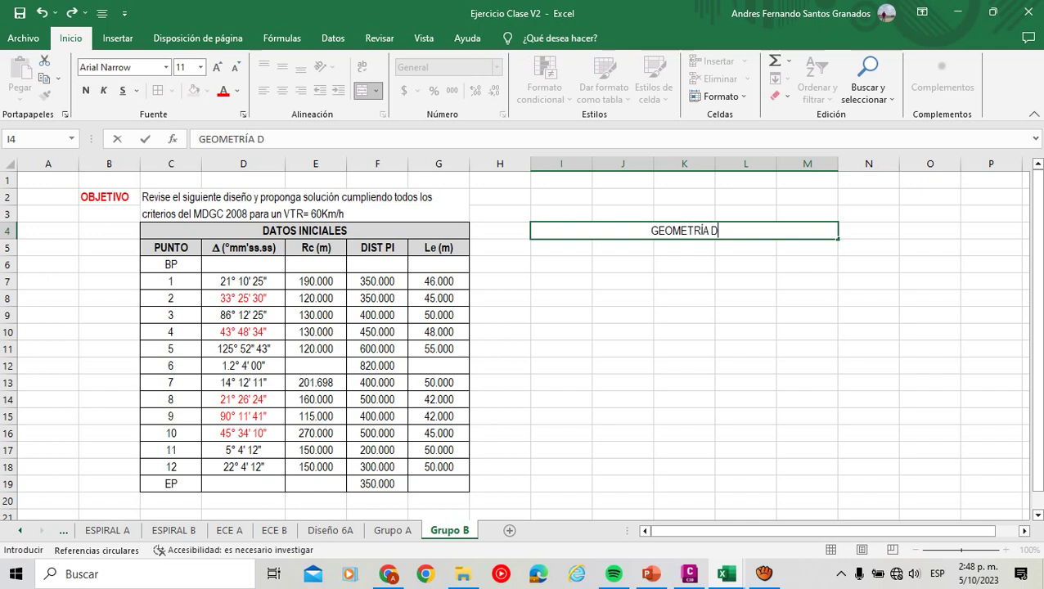
text(E LA C)
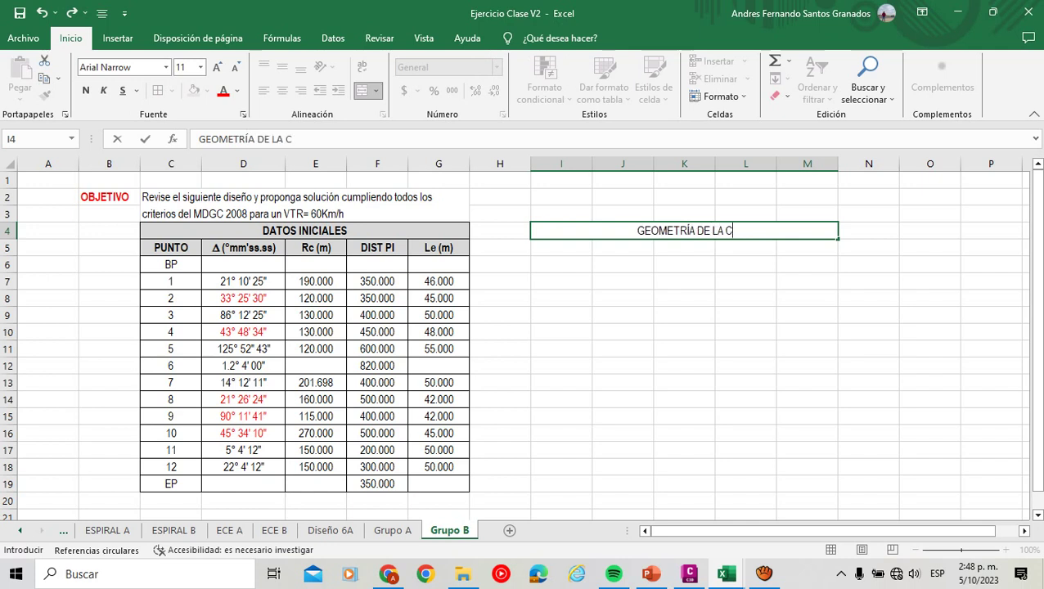
text(IR)
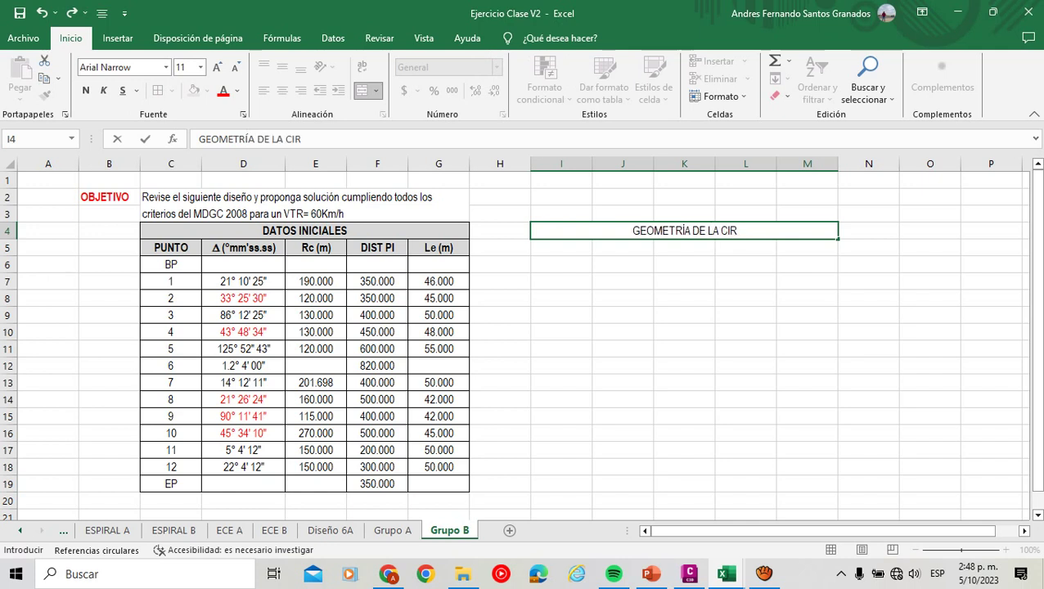
key(BackSpace)
key(BackSpace)
key(BackSpace)
text(CUR)
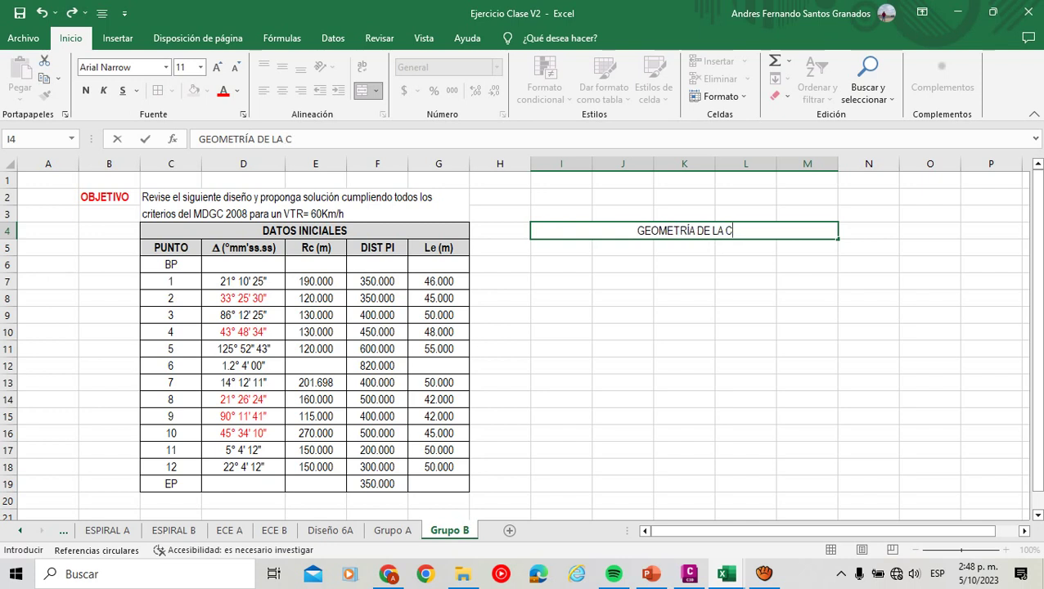
key(BackSpace)
key(BackSpace)
key(BackSpace)
key(BackSpace)
key(BackSpace)
key(BackSpace)
key(BackSpace)
key(BackSpace)
key(BackSpace)
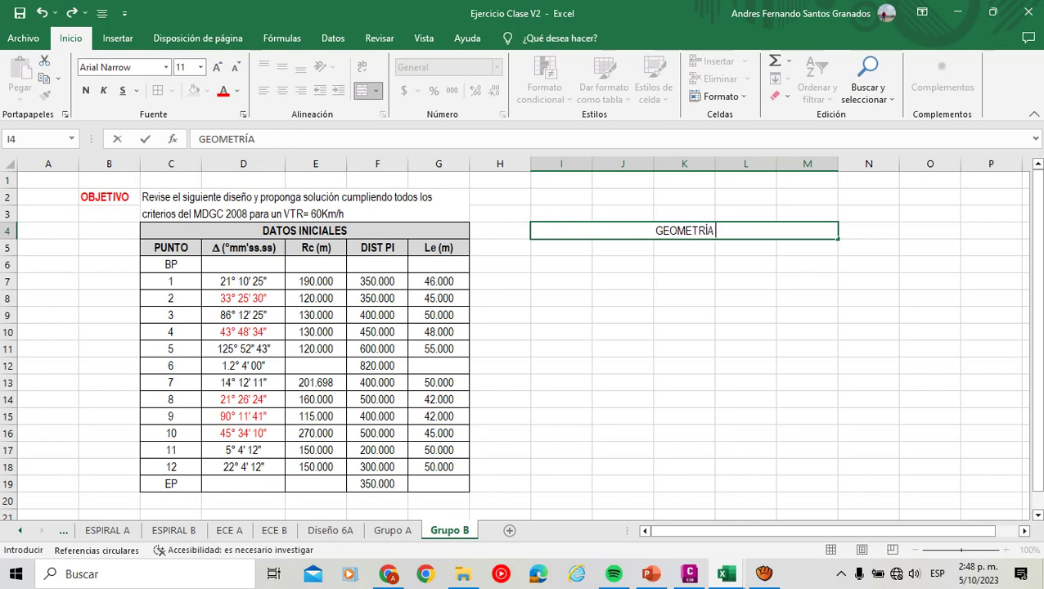
text(CURVA CRCUL)
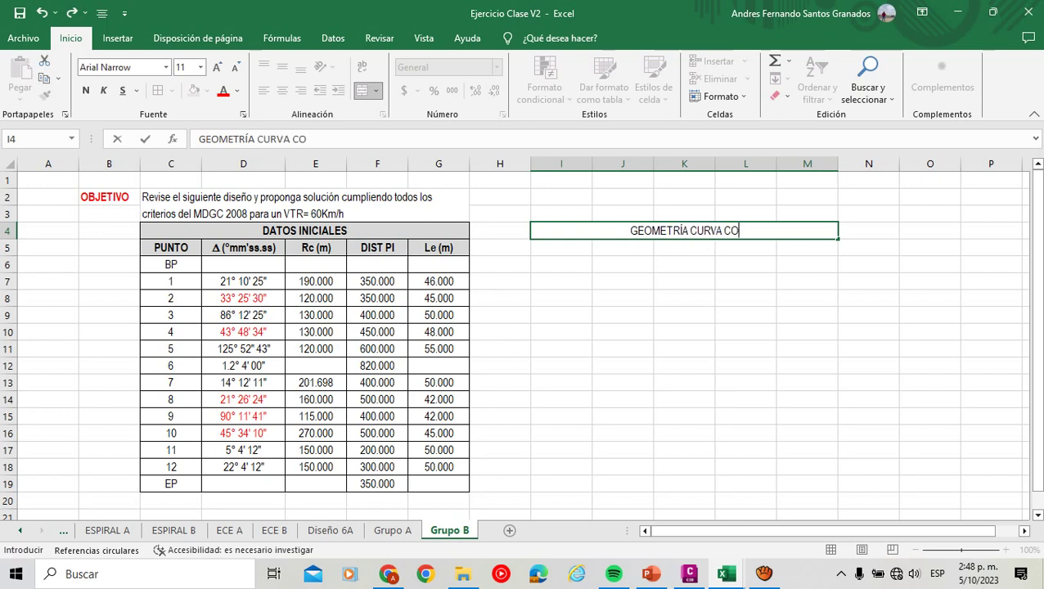
key(BackSpace)
key(BackSpace)
key(BackSpace)
key(BackSpace)
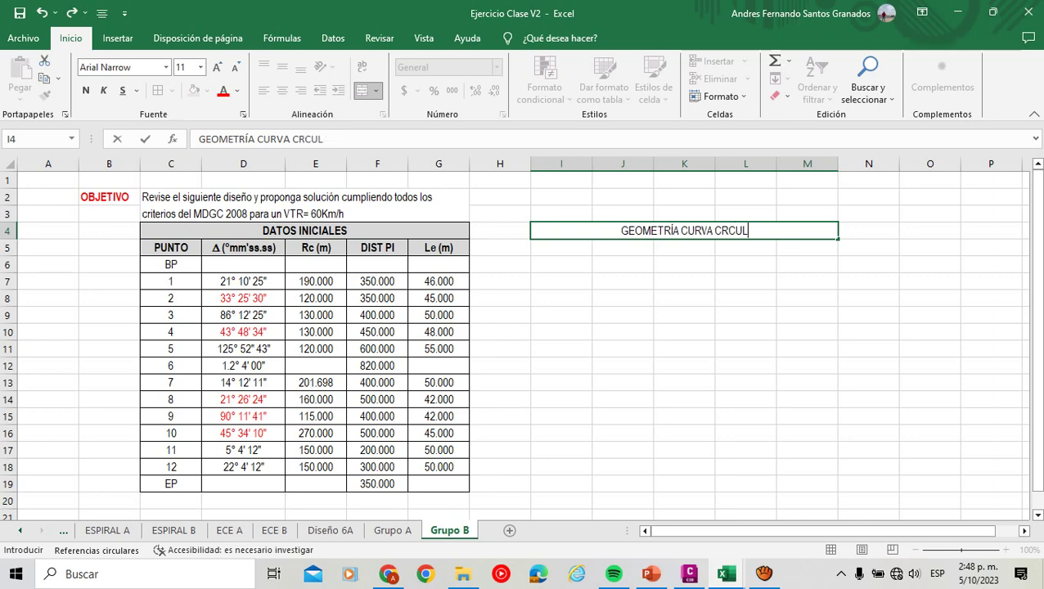
text(IRCULAR)
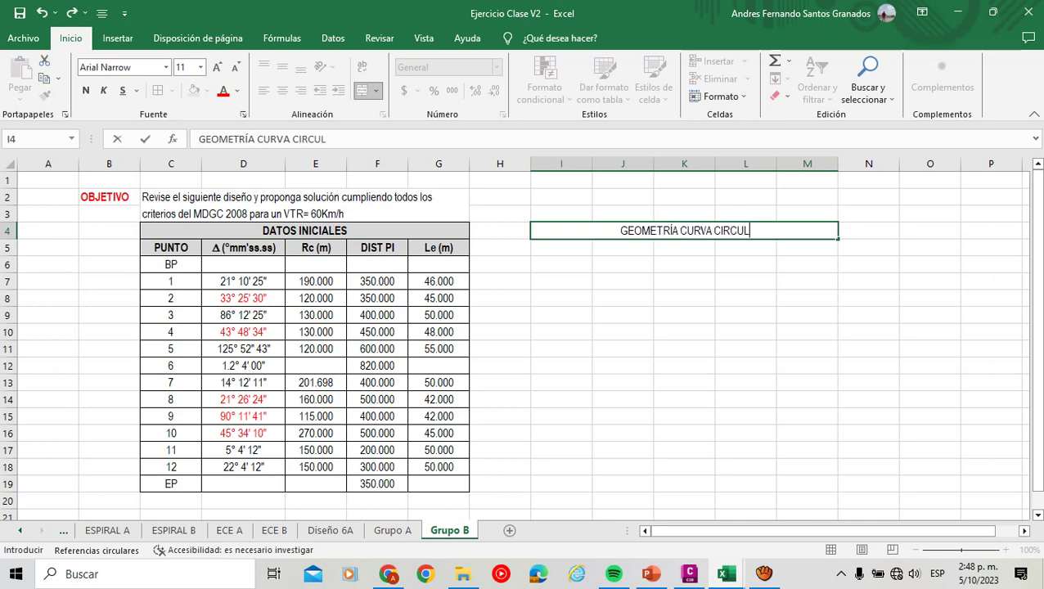
key(Return)
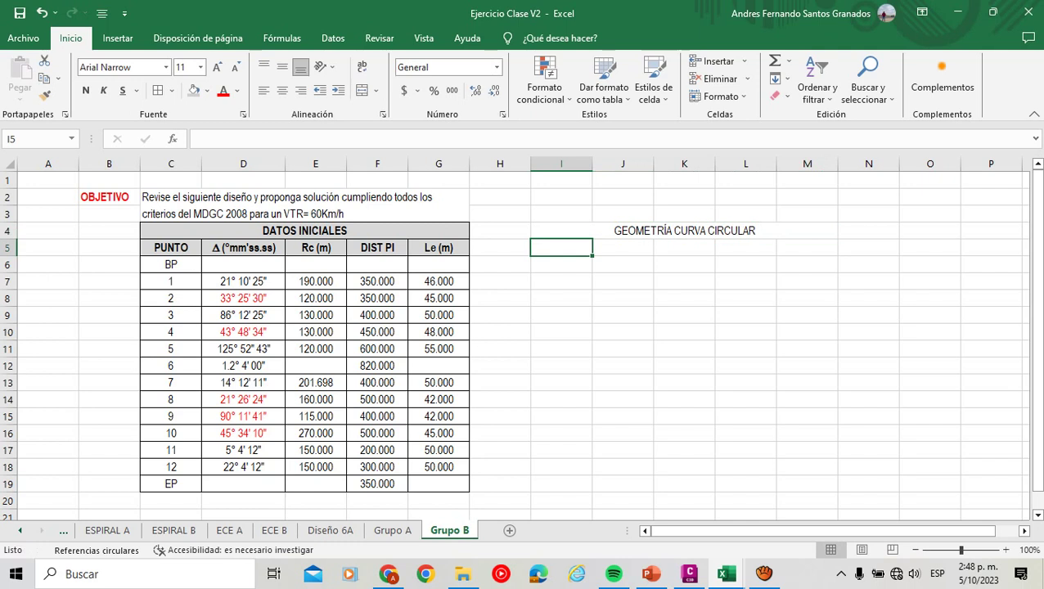
Copy the Δ (°mm'ss.ss) header from D5 into cell I5.
click(243, 247)
key(ctrl+c)
click(560, 247)
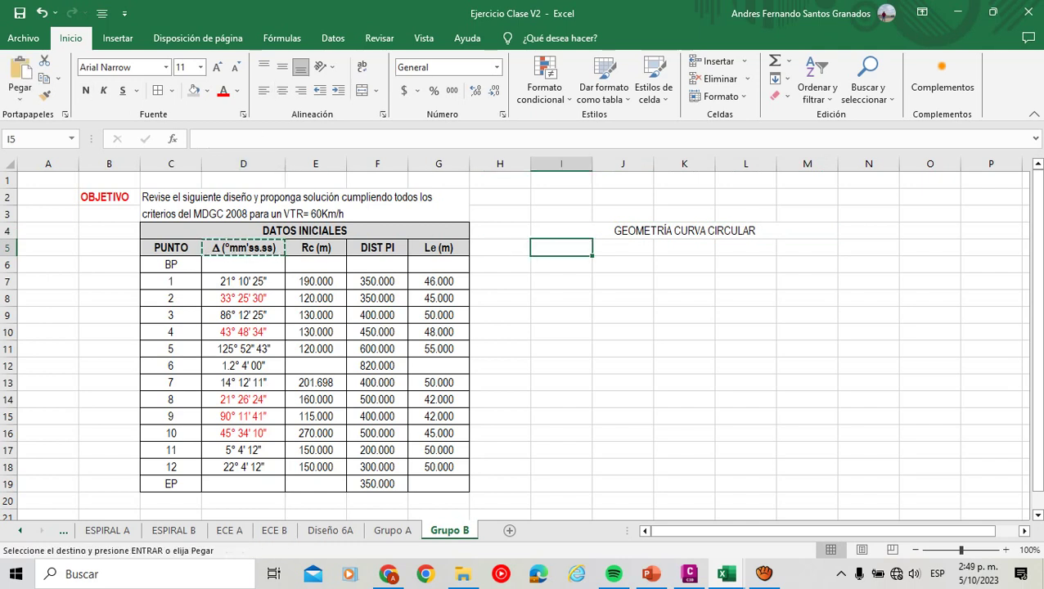
key(ctrl+v)
Change the I5 header to Δc (°mm'ss.ss) with the c in Arial Narrow, and widen column I to fit it.
double_click(557, 247)
click(539, 248)
key(Caps_Lock)
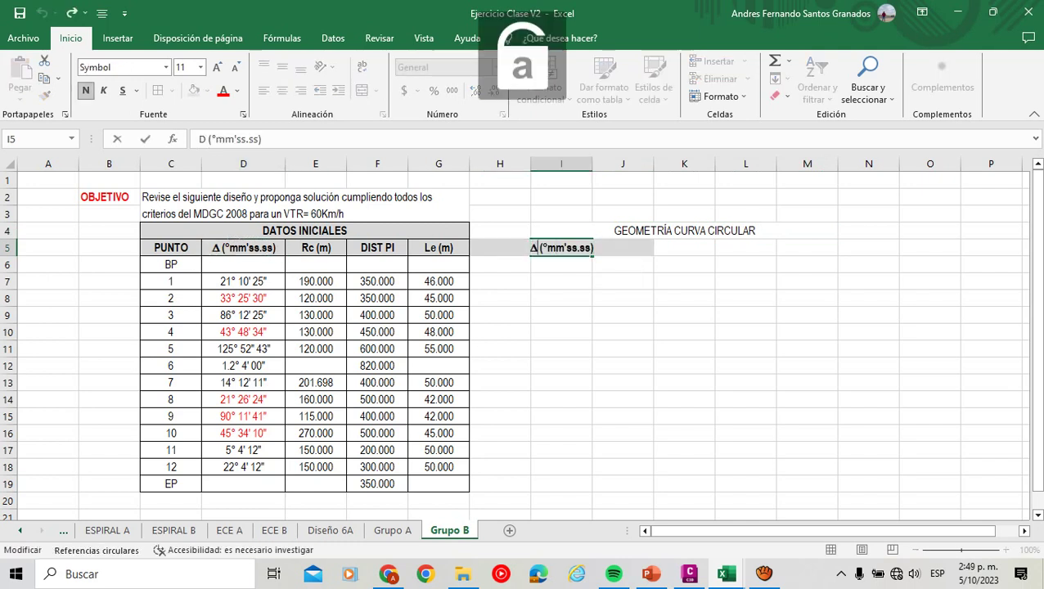
text(c)
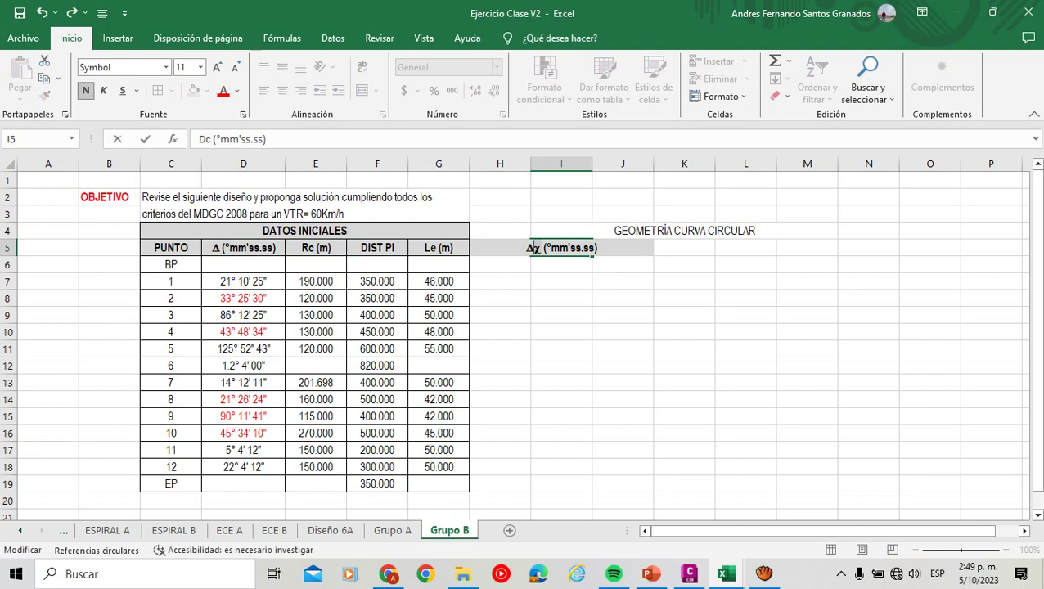
click(114, 67)
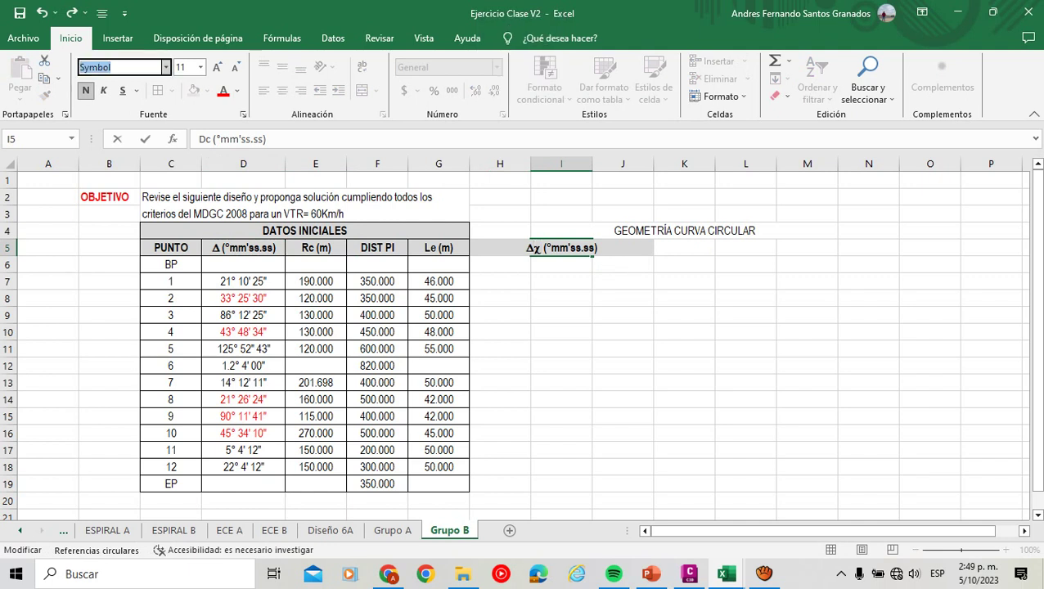
text(Arial Narrow)
key(Return)
click(561, 298)
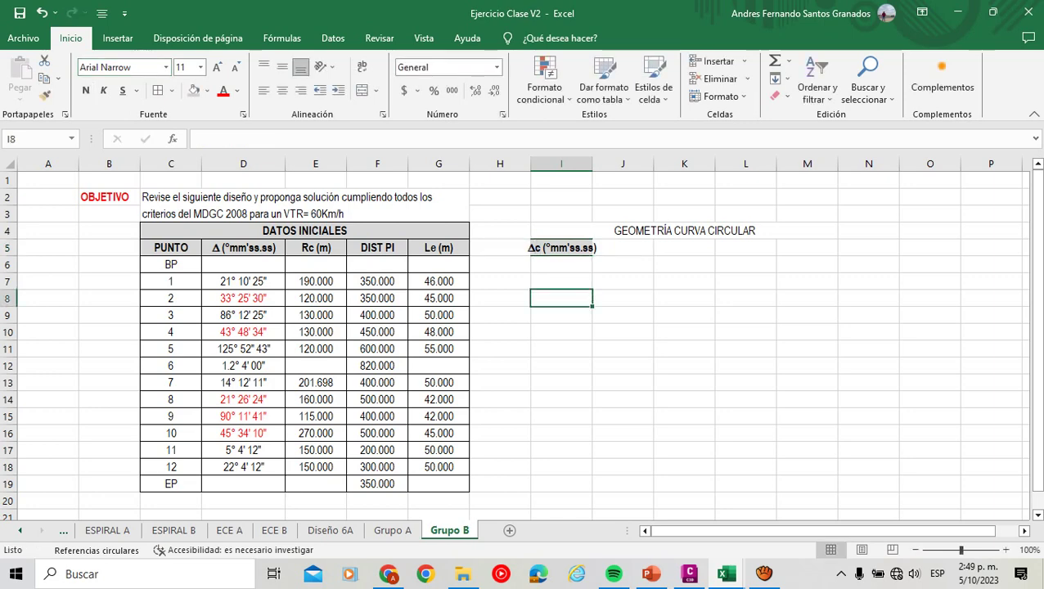
drag(593, 163, 603, 163)
Enter the header "Lc (m)" in cell J5.
click(633, 248)
key(Caps_Lock)
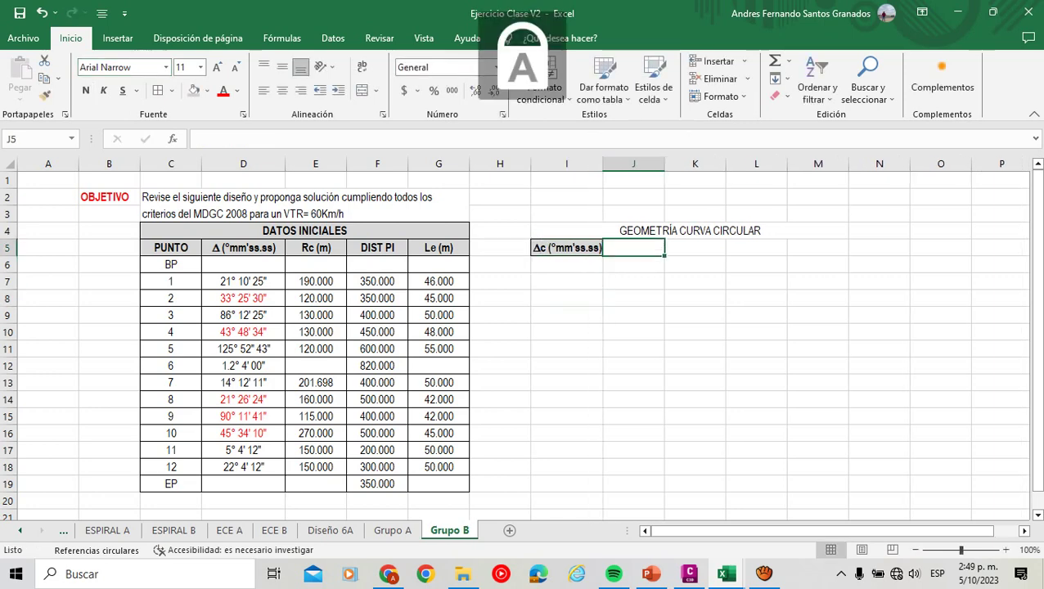
text(C)
key(Caps_Lock)
key(Caps_Lock)
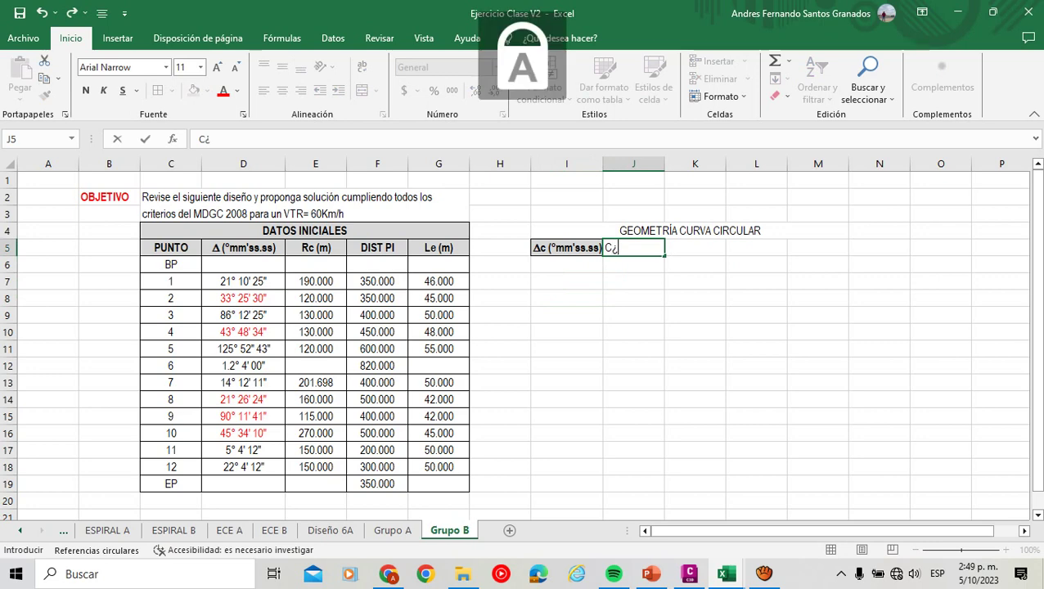
key(BackSpace)
text(L)
key(Caps_Lock)
text(c)
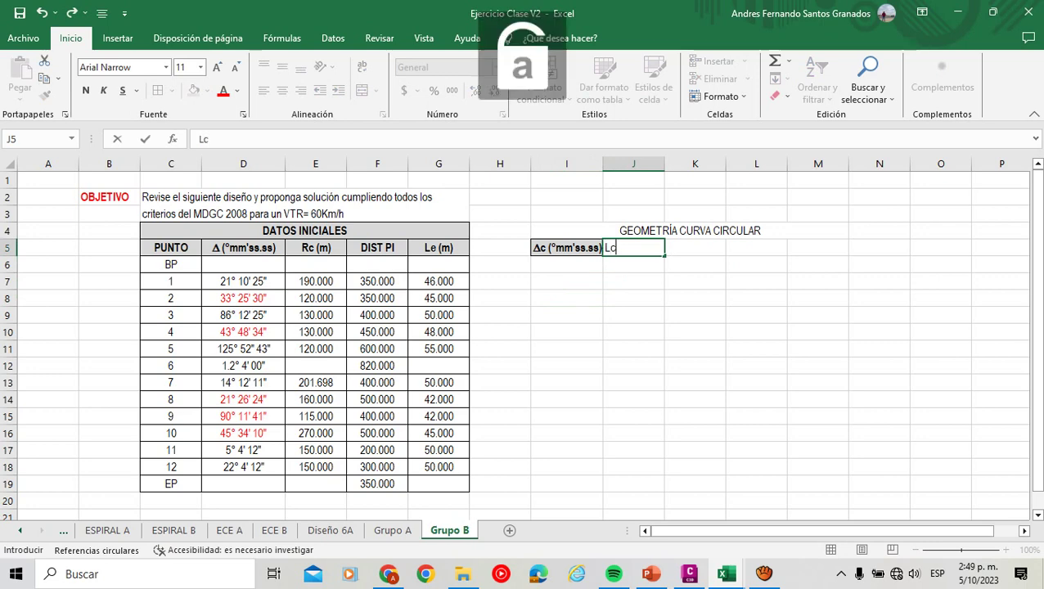
text( (m))
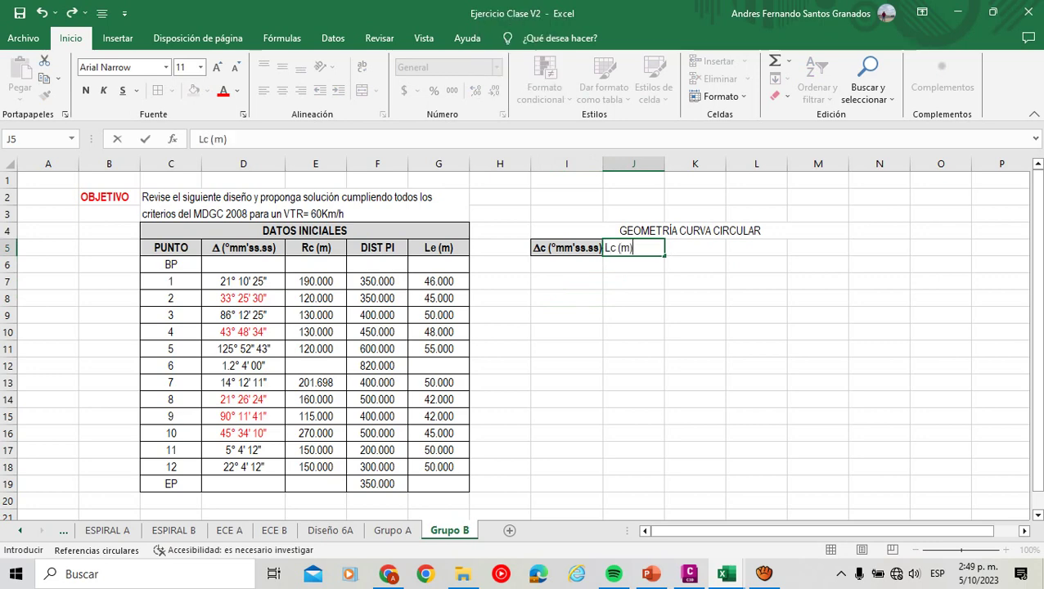
key(Tab)
Enter the header "Cl (m)" in cell K5.
key(Caps_Lock)
text(C)
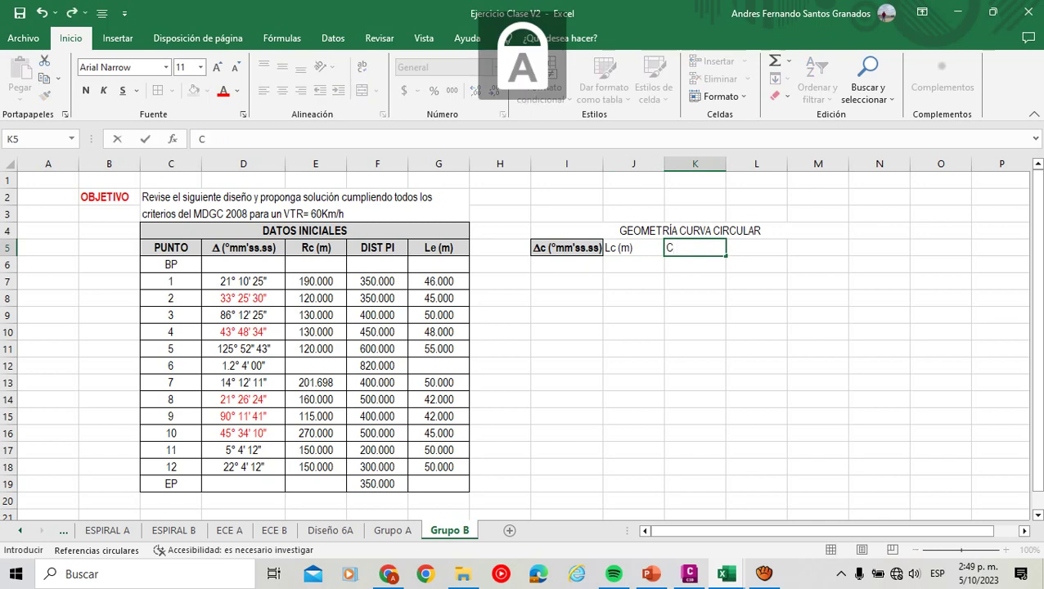
key(Caps_Lock)
text(l (m))
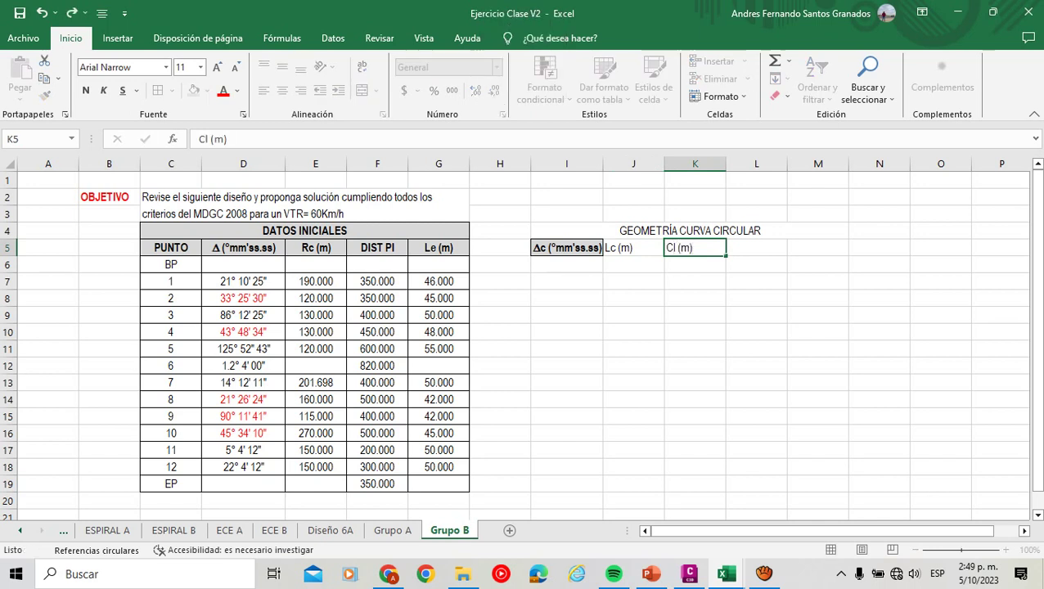
key(Tab)
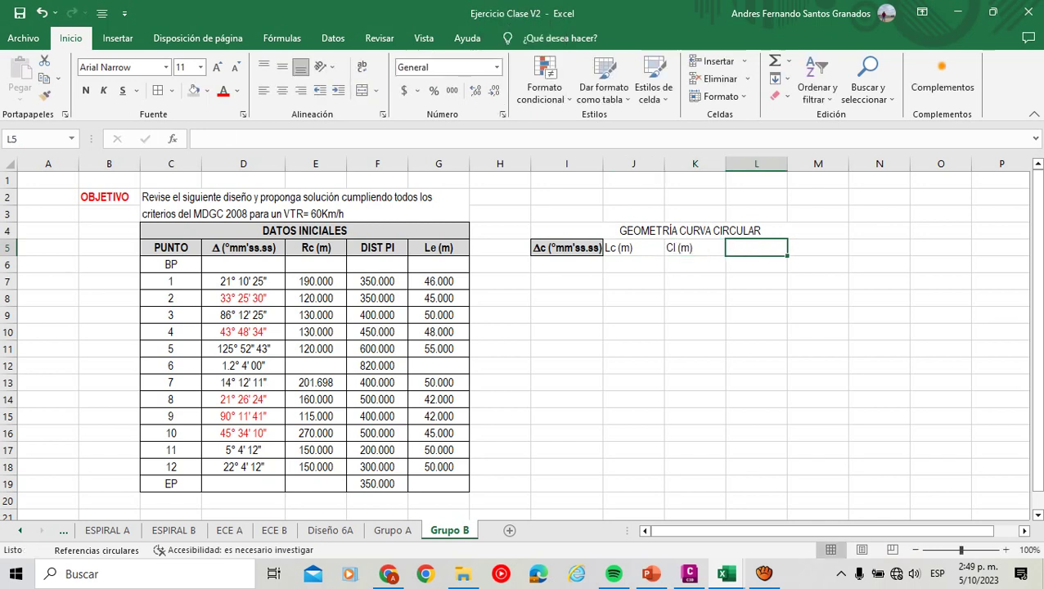
Enter the header "T (m)" in cell L5.
key(Caps_Lock)
text(T)
key(Caps_Lock)
text(()
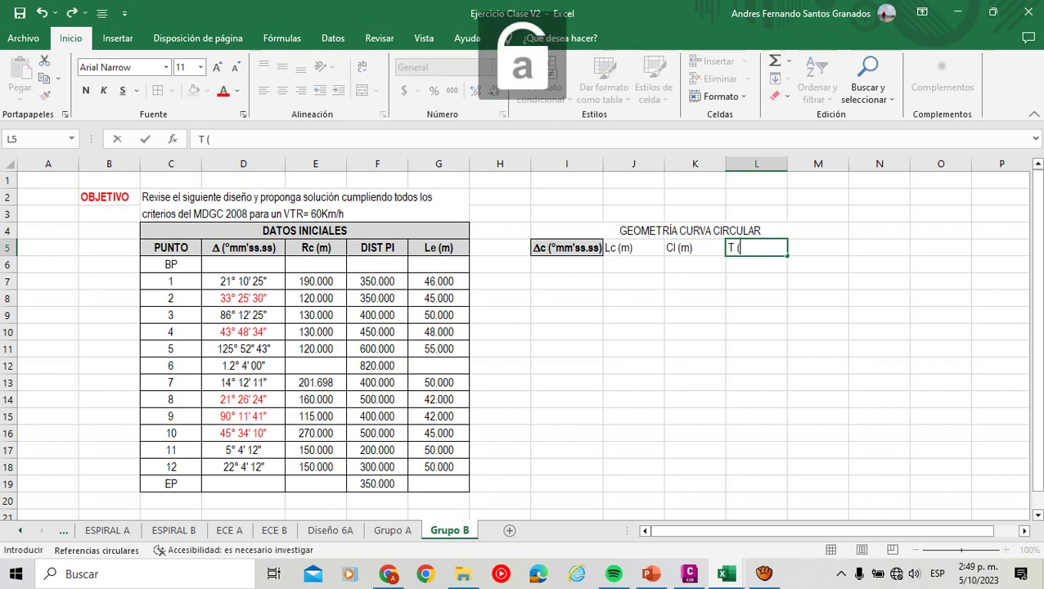
text(m9¿))
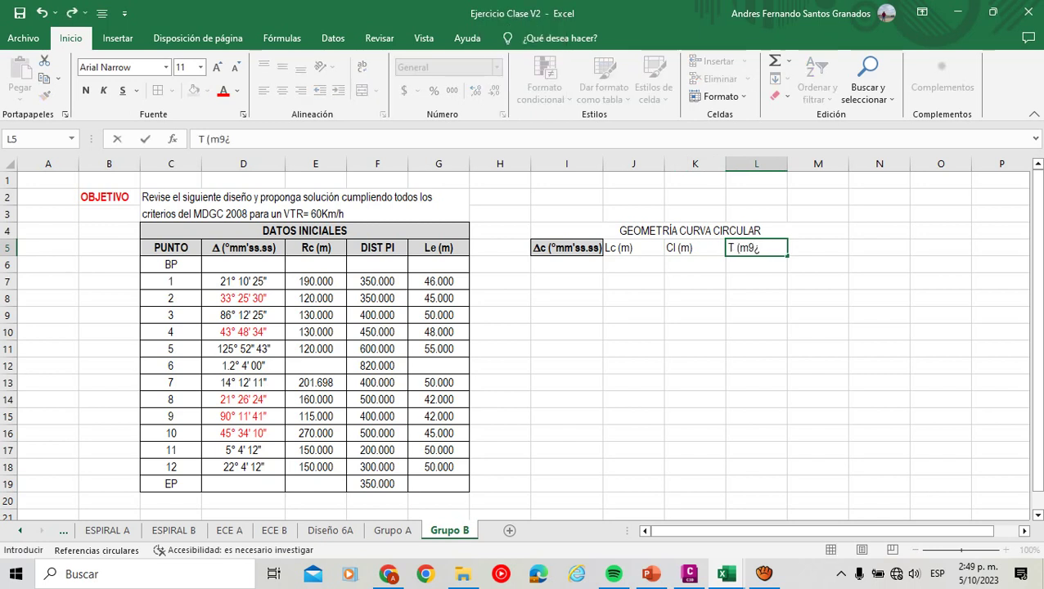
key(BackSpace)
key(BackSpace)
key(BackSpace)
text())
key(Tab)
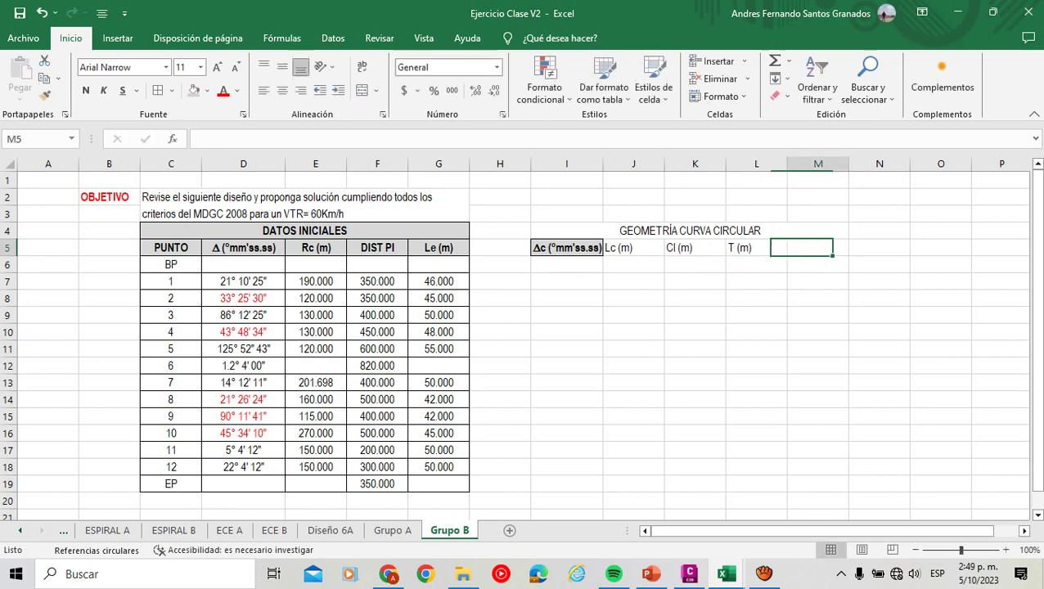
Enter the header "E (m)" in cell M5.
text(E)
key(Caps_Lock)
text((m))
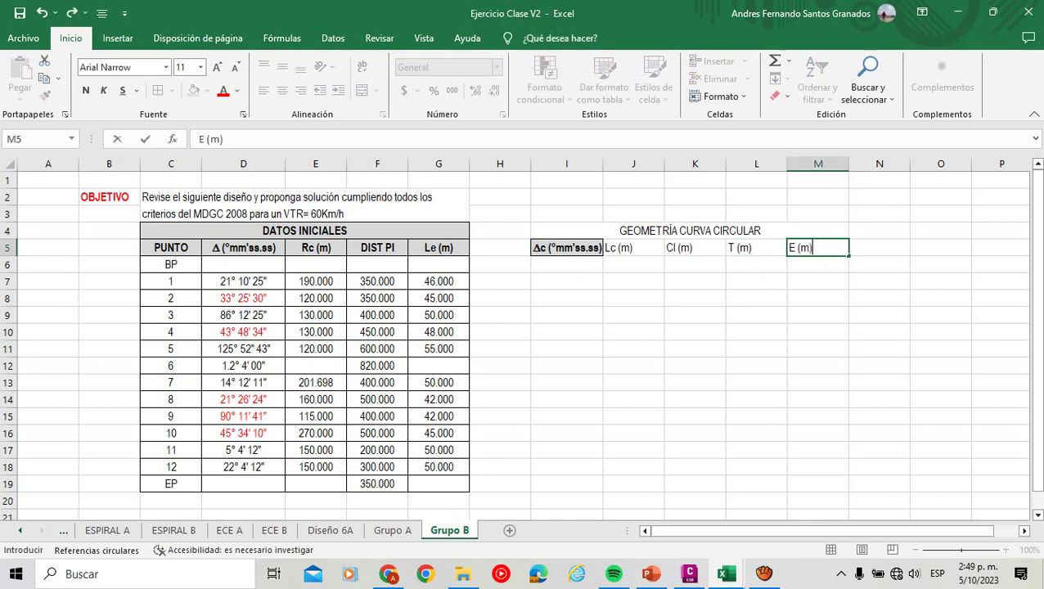
key(Return)
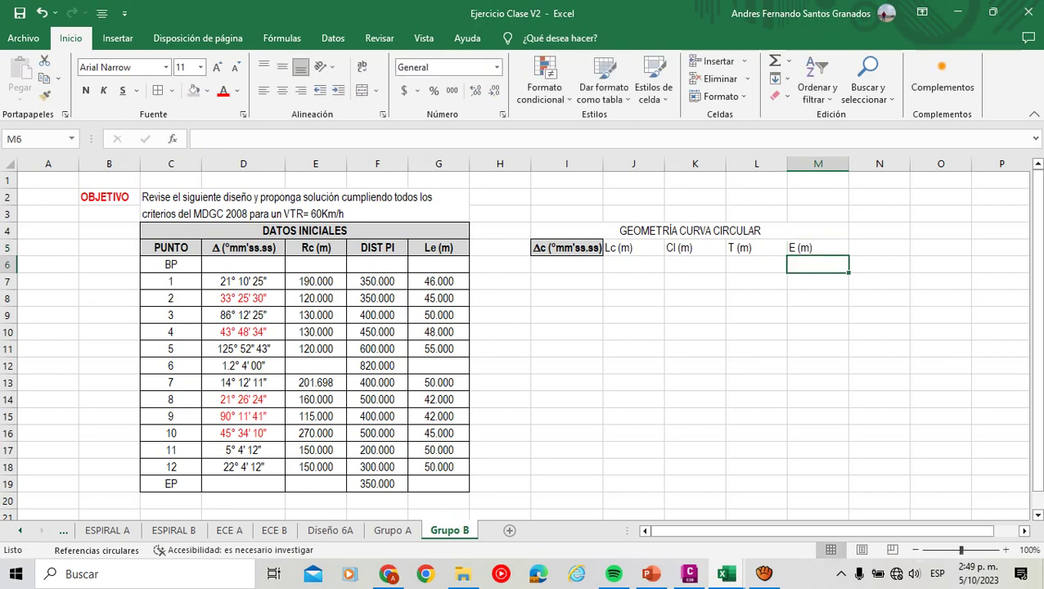
Format the title and header cells I4:M5 with a light blue fill, all borders, and bold centered text.
drag(690, 231, 690, 247)
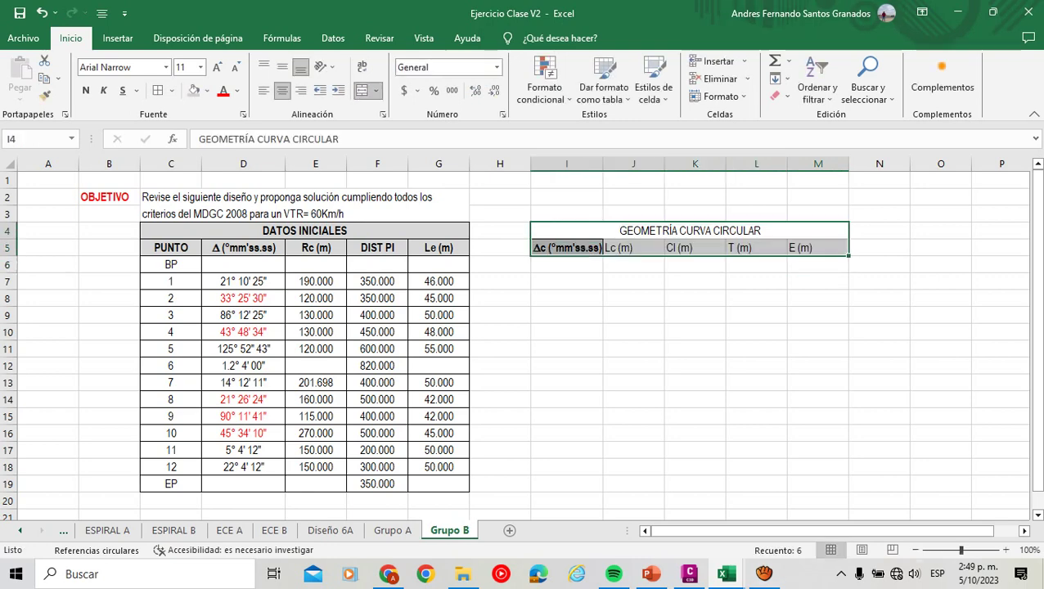
click(207, 90)
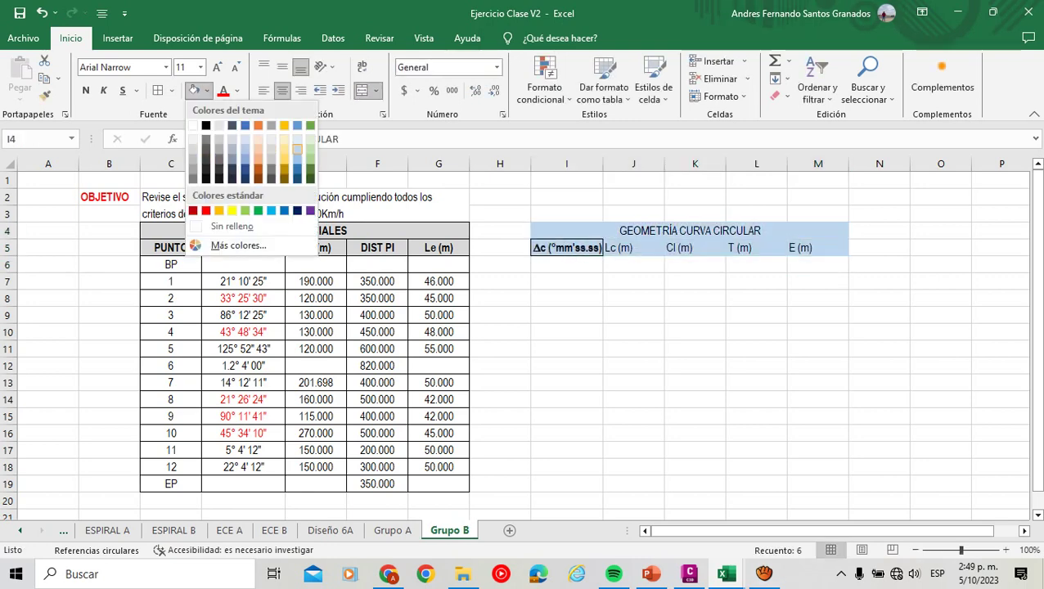
click(298, 147)
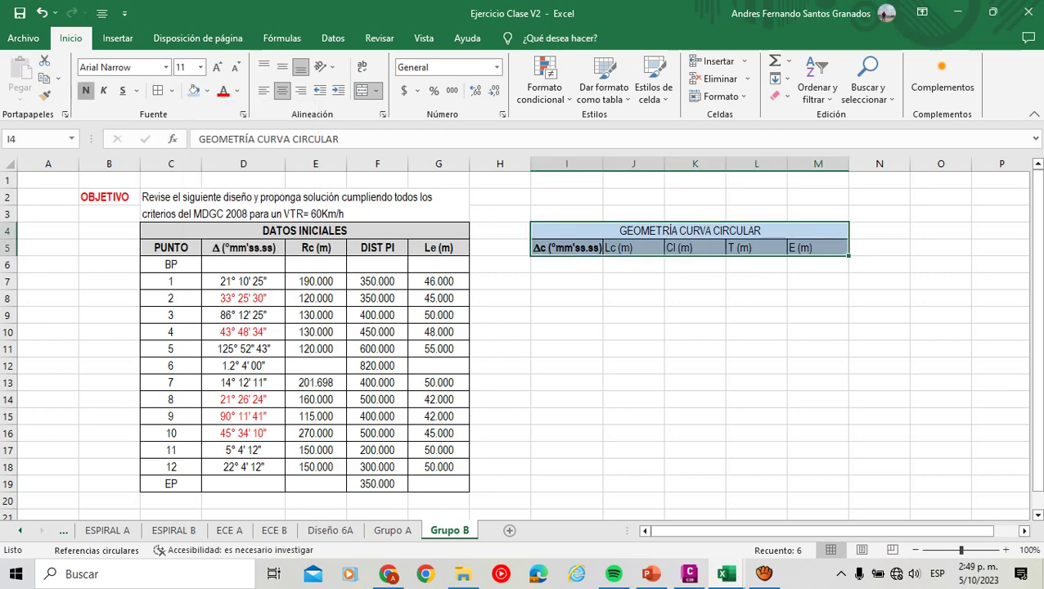
click(86, 90)
click(282, 90)
click(282, 90)
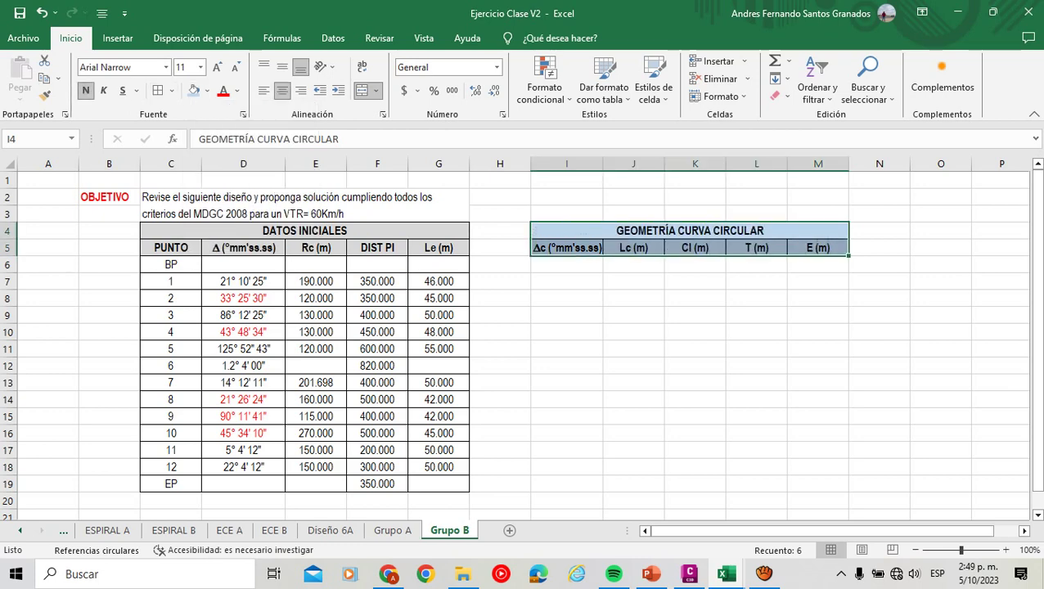
Enter the title "GEOMETRÍA DE LA CURVA ESPIRA" in cell N4, beside the circular curve table.
mouse_move(879, 230)
mouse_down()
mouse_move(879, 247)
mouse_move(879, 230)
mouse_move(941, 230)
mouse_move(879, 230)
mouse_up()
key(Caps_Lock)
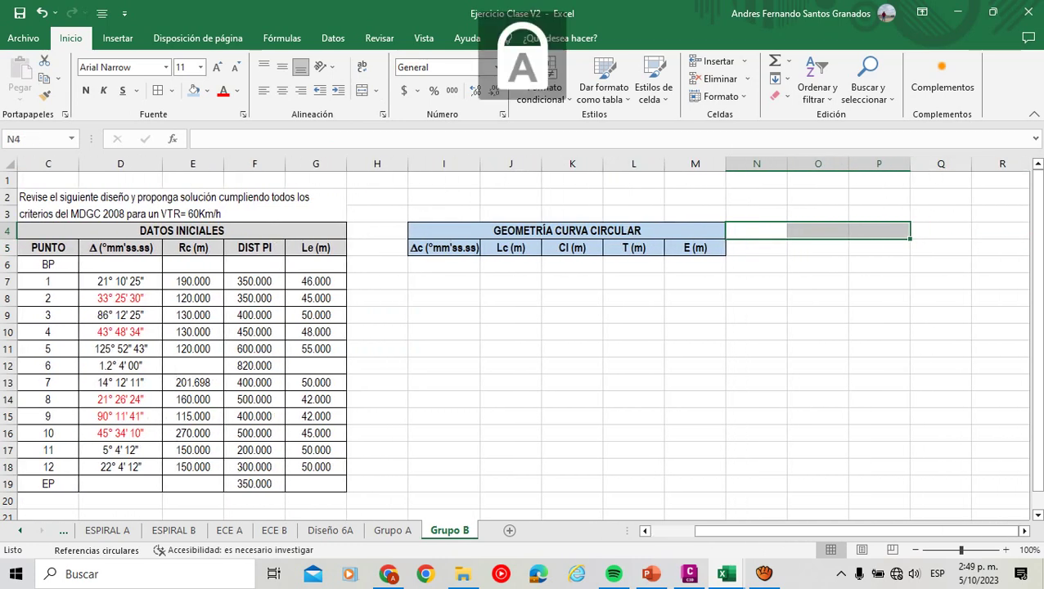
key(Caps_Lock)
key(BackSpace)
text(G)
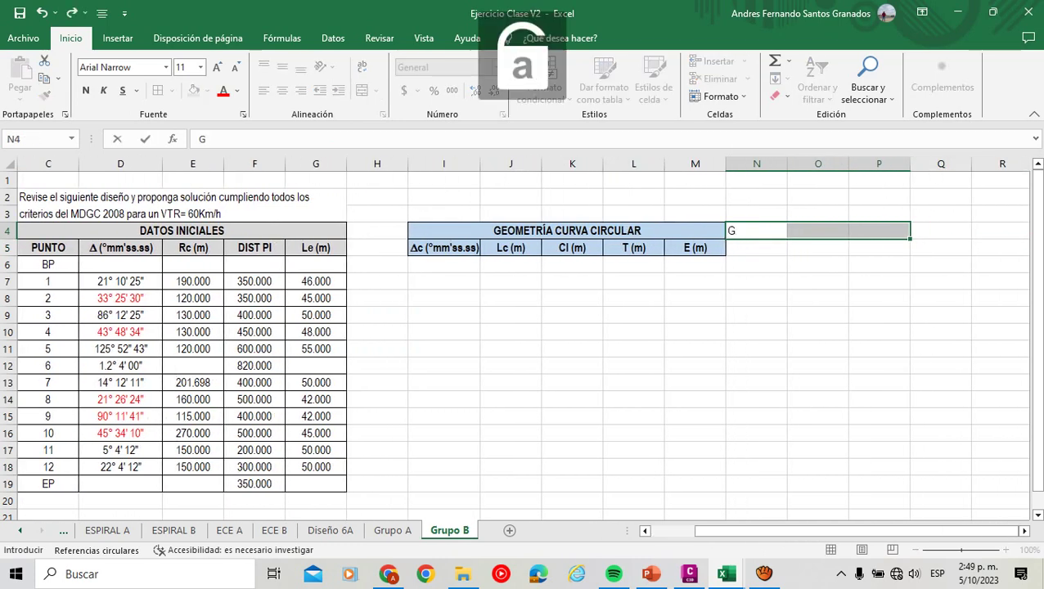
text(ometria)
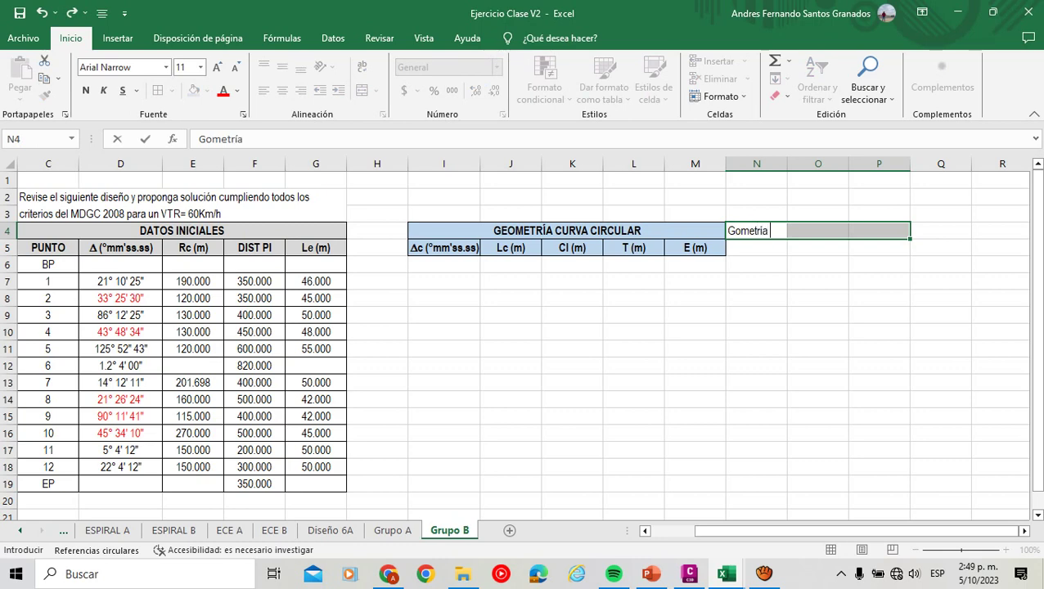
key(BackSpace)
key(BackSpace)
key(BackSpace)
key(BackSpace)
key(BackSpace)
key(BackSpace)
key(BackSpace)
key(BackSpace)
key(Caps_Lock)
text(GEOMÉT)
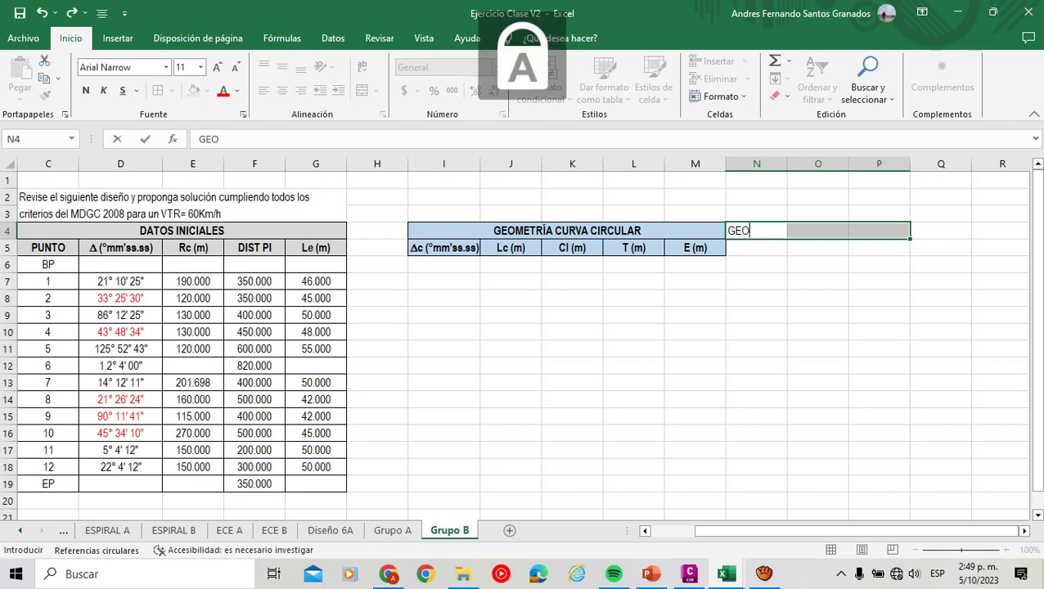
key(BackSpace)
key(BackSpace)
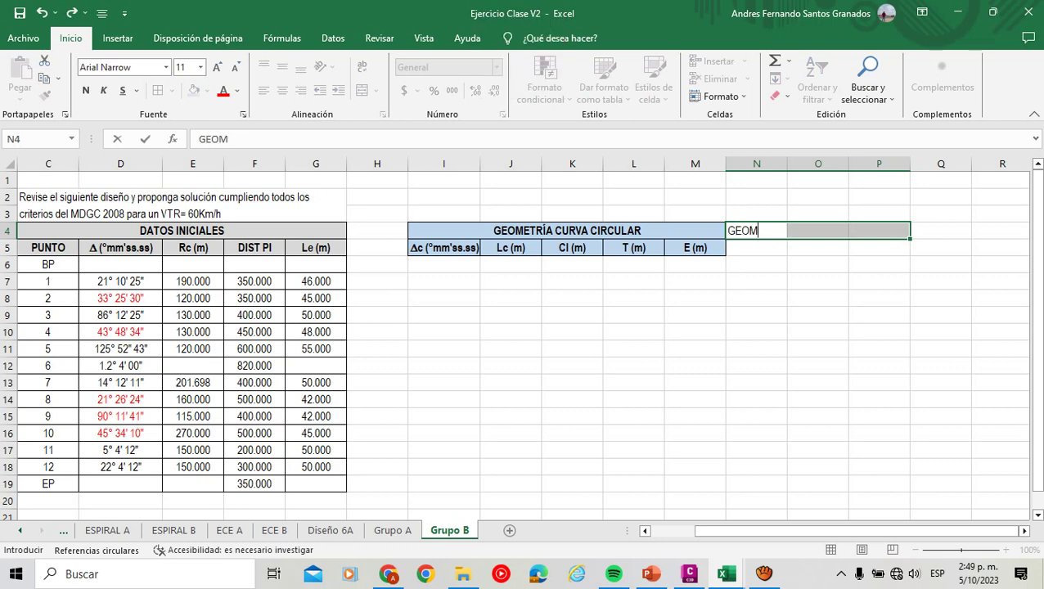
text(ETRÍA DE L)
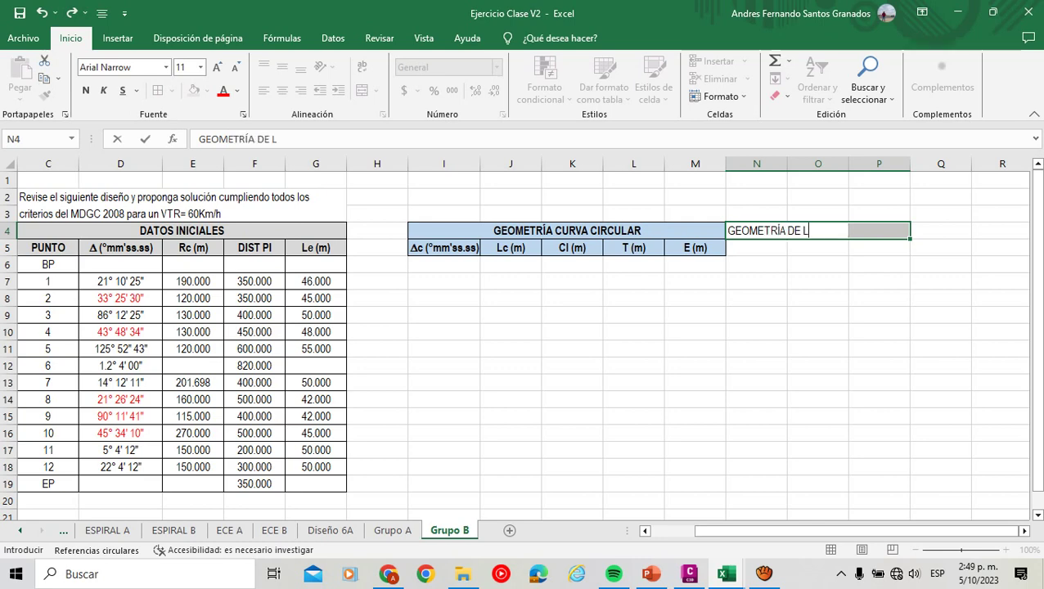
text(A CURVA ESPIRA)
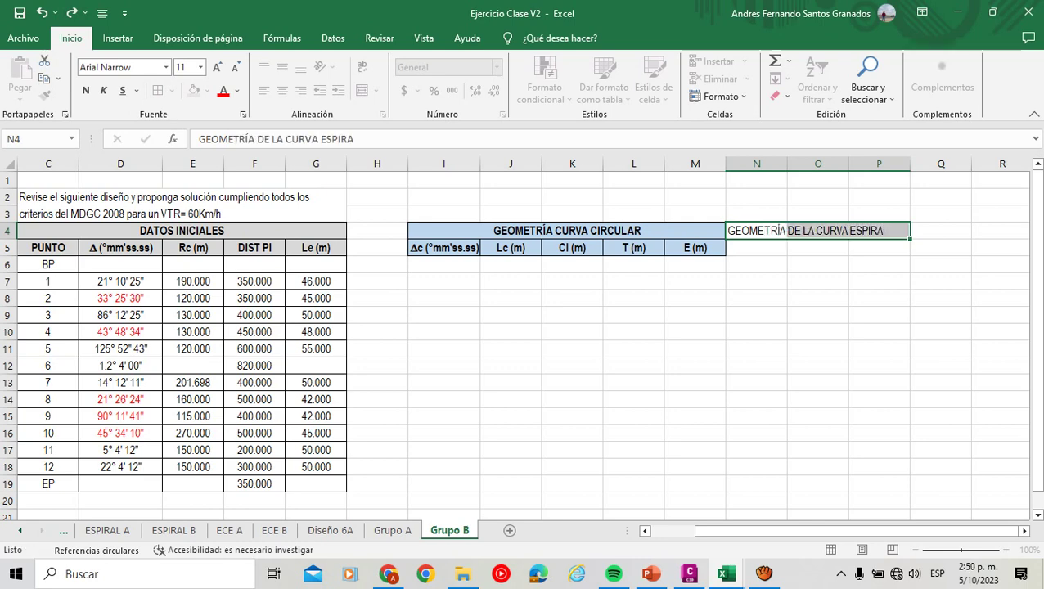
key(Tab)
click(756, 349)
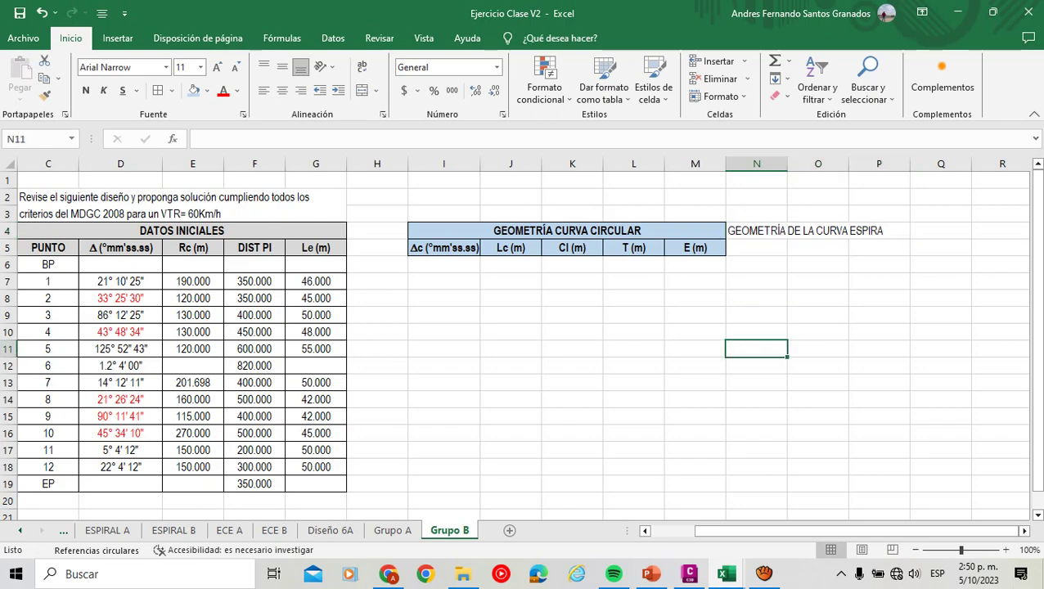
Copy the spiral geometry headers N5:Y5 from the Grupo A sheet and paste them at N5 on Grupo B.
click(392, 530)
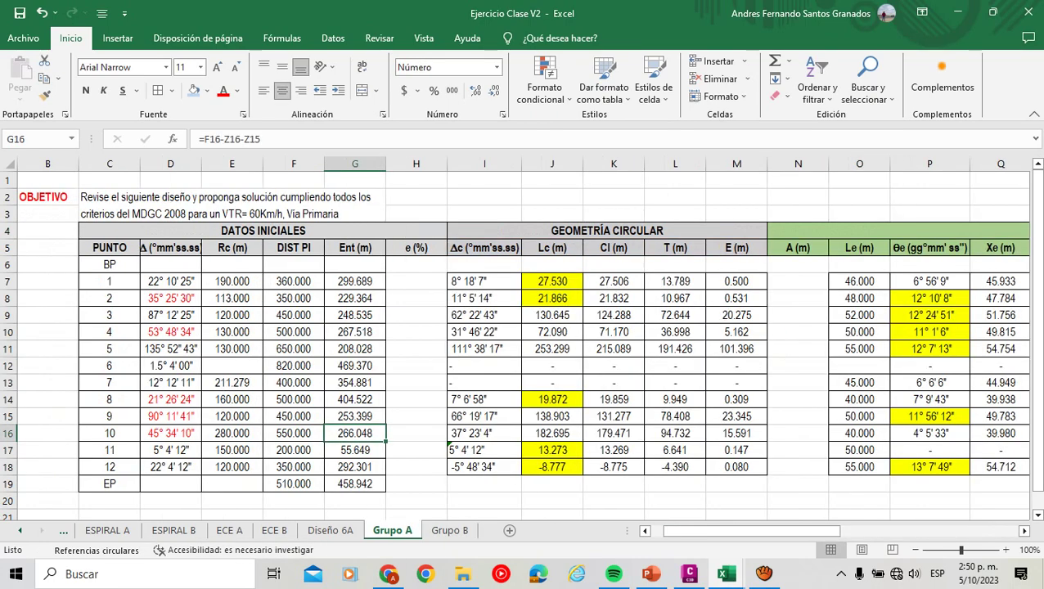
drag(752, 531, 882, 532)
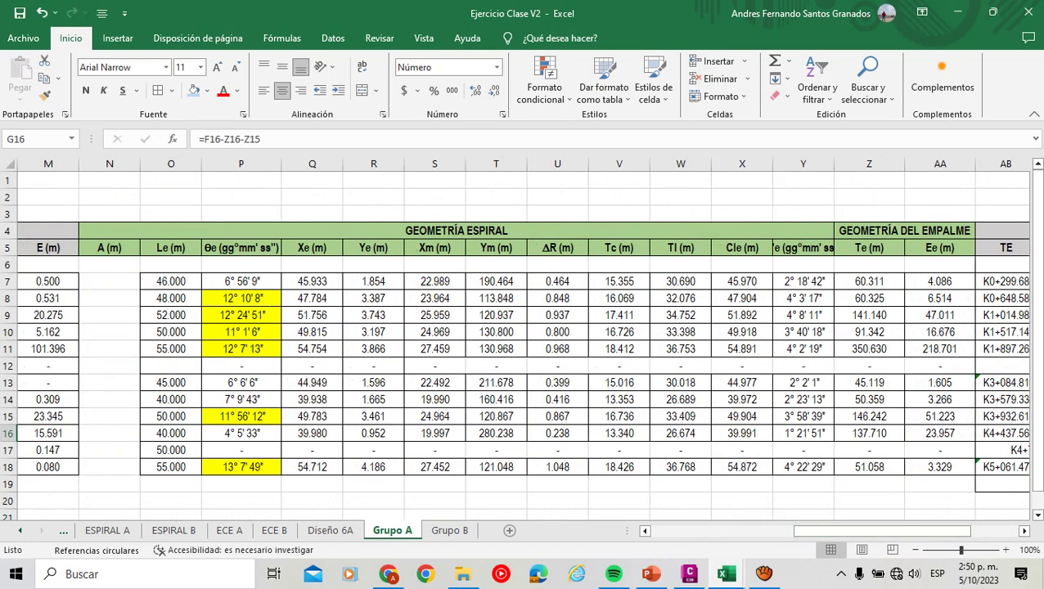
drag(108, 248, 810, 247)
key(ctrl+c)
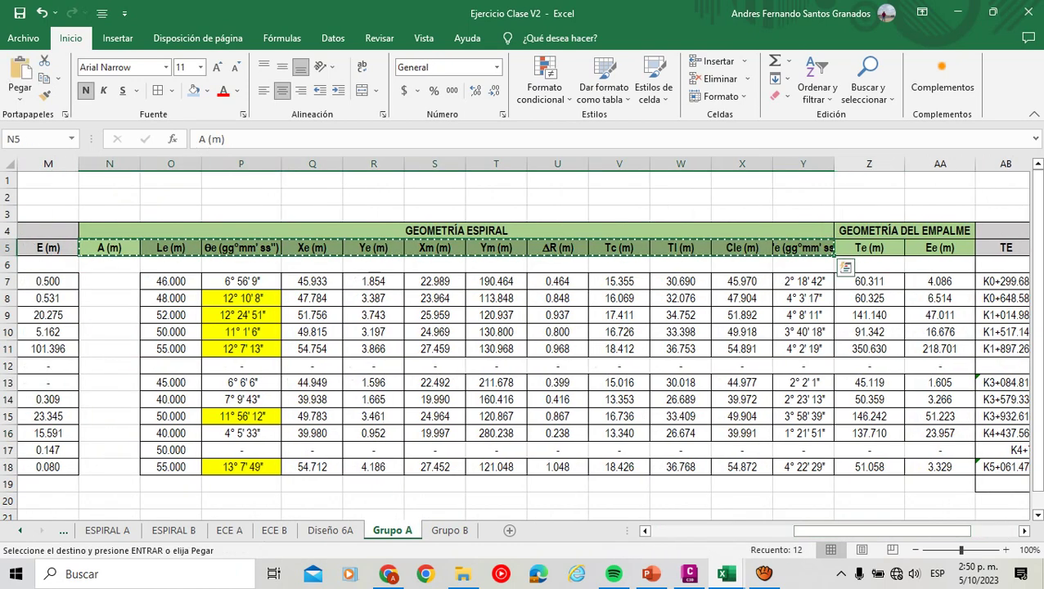
click(449, 530)
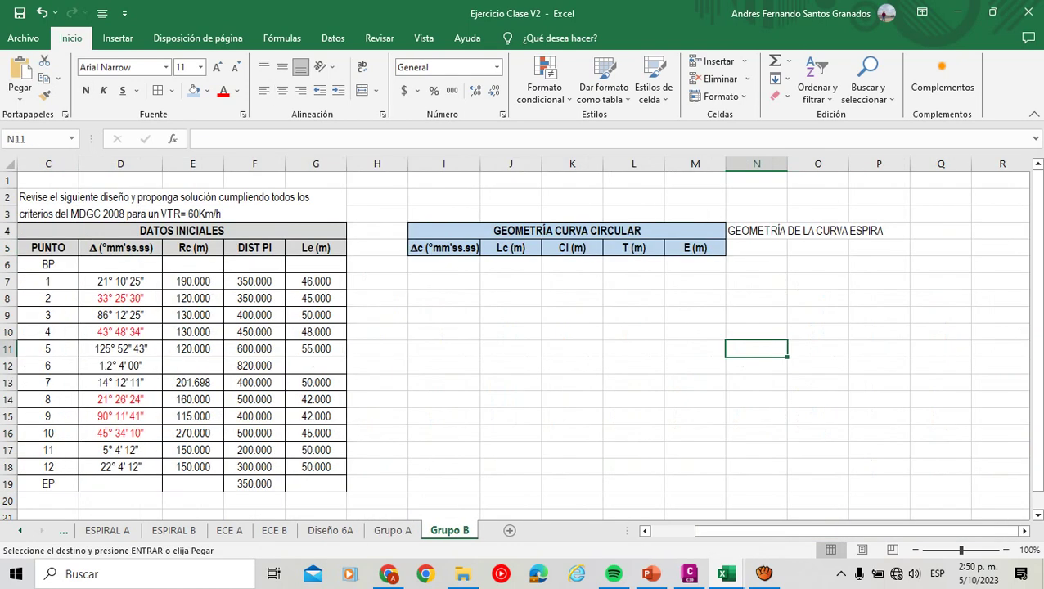
click(756, 247)
key(ctrl+v)
Auto-fit columns Y and P so their angle headers fit the column width.
drag(796, 530, 902, 530)
double_click(1001, 163)
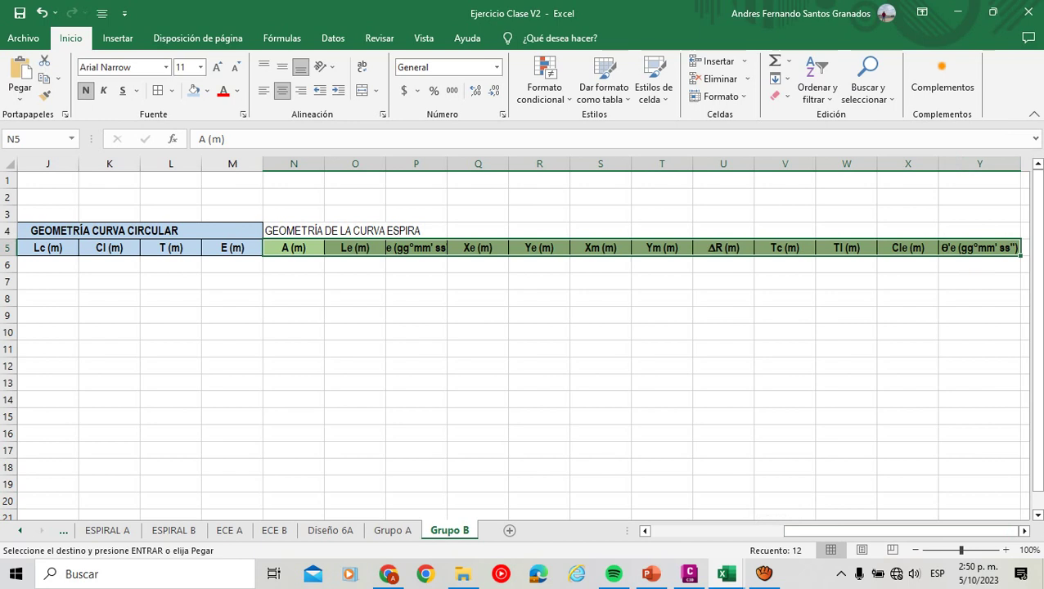
double_click(447, 164)
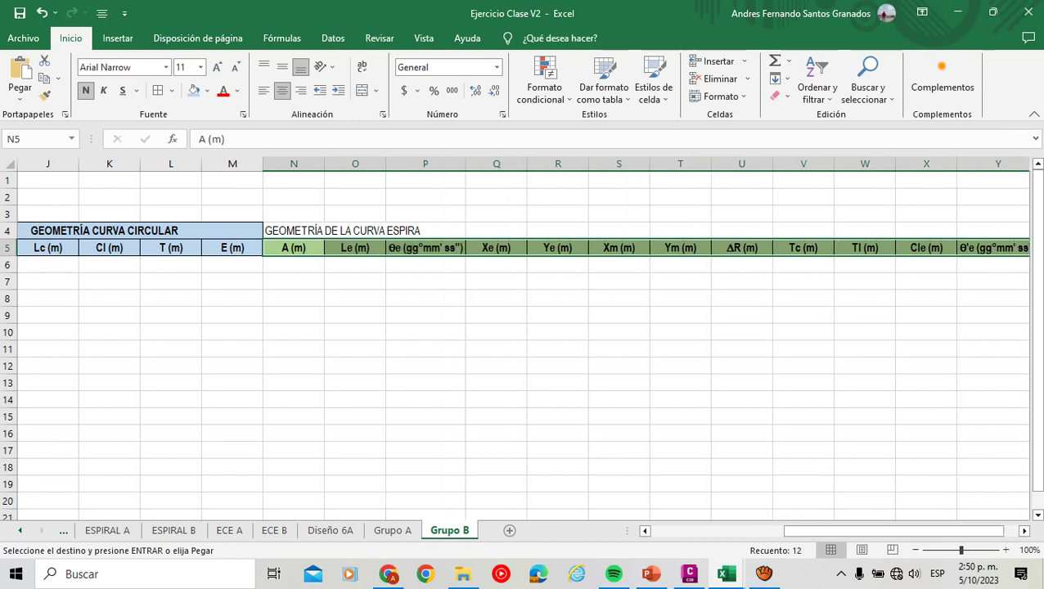
Go through the pasted spiral curve headers one by one from A (m) in N5 to the angle header in Y5.
click(293, 247)
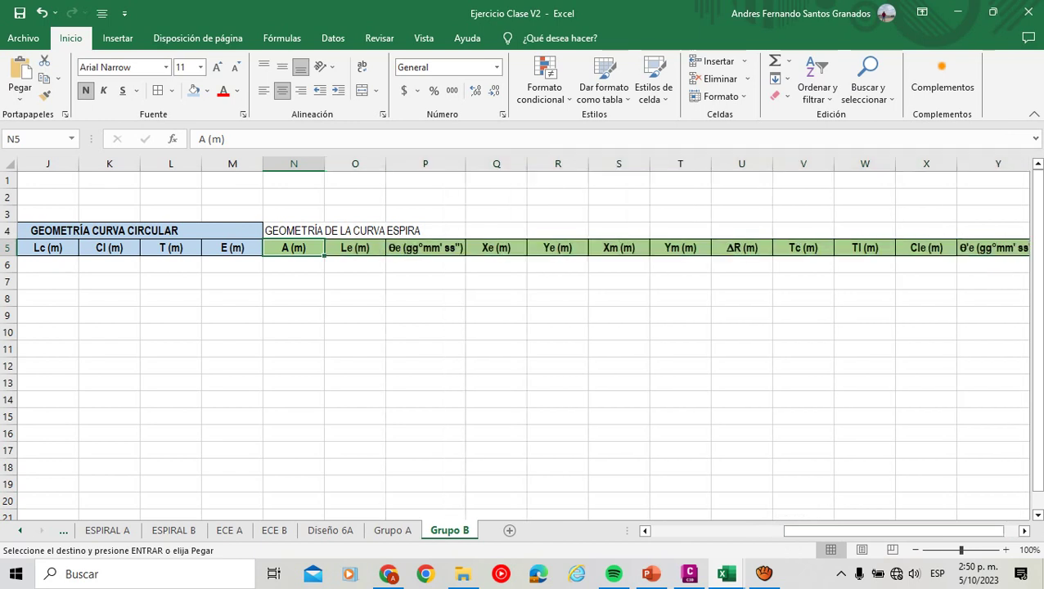
key(Right)
key(Right)
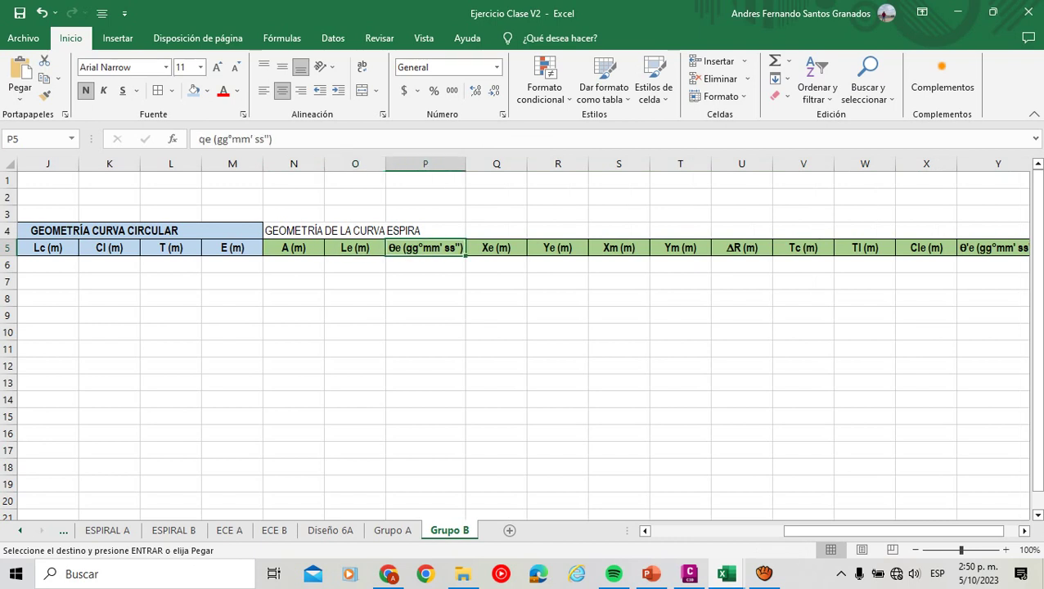
key(Right)
key(Right)
key(Right)
key(Right)
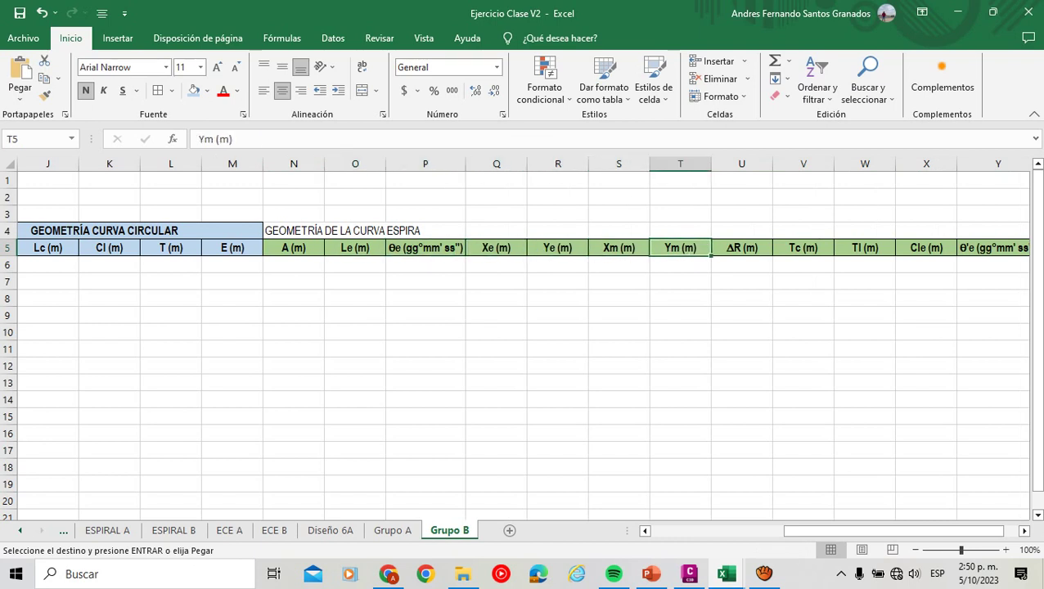
key(Right)
key(Right)
key(Right)
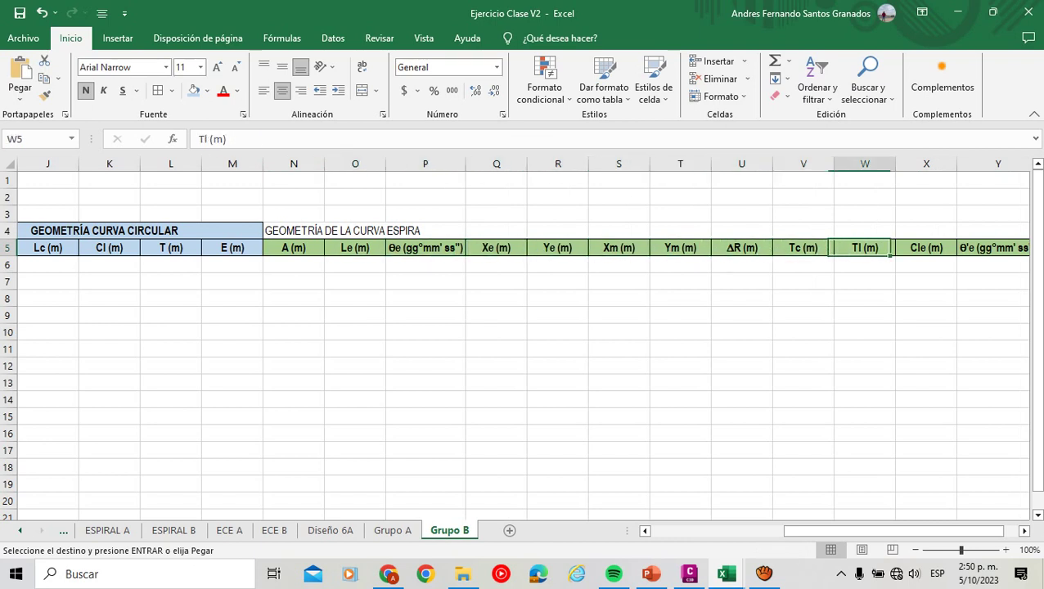
key(Right)
key(Right)
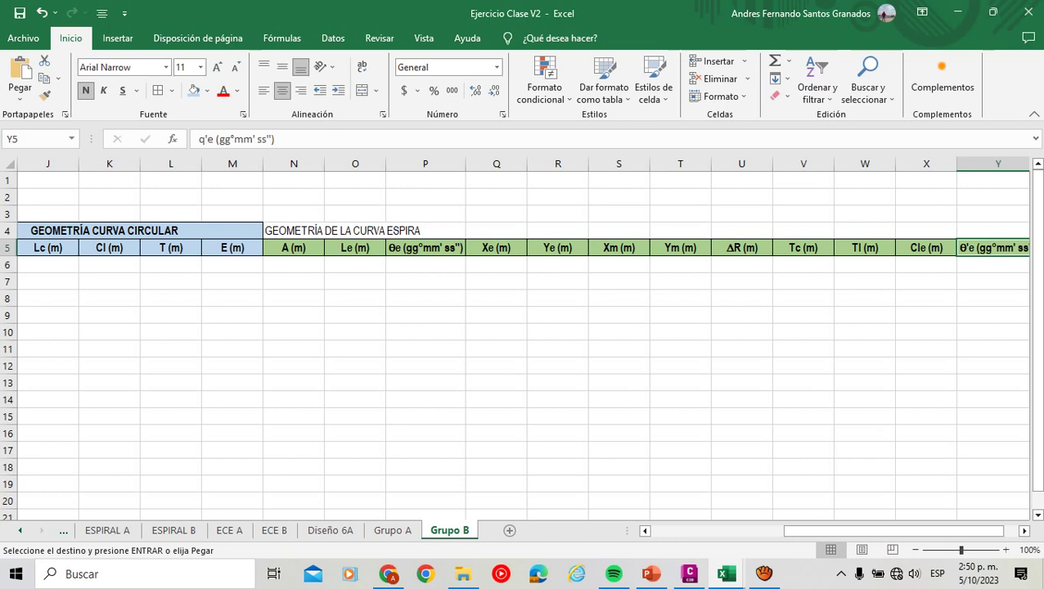
Merge and center the spiral curve title across N4:Y4 and make it bold.
drag(293, 230, 892, 230)
click(362, 90)
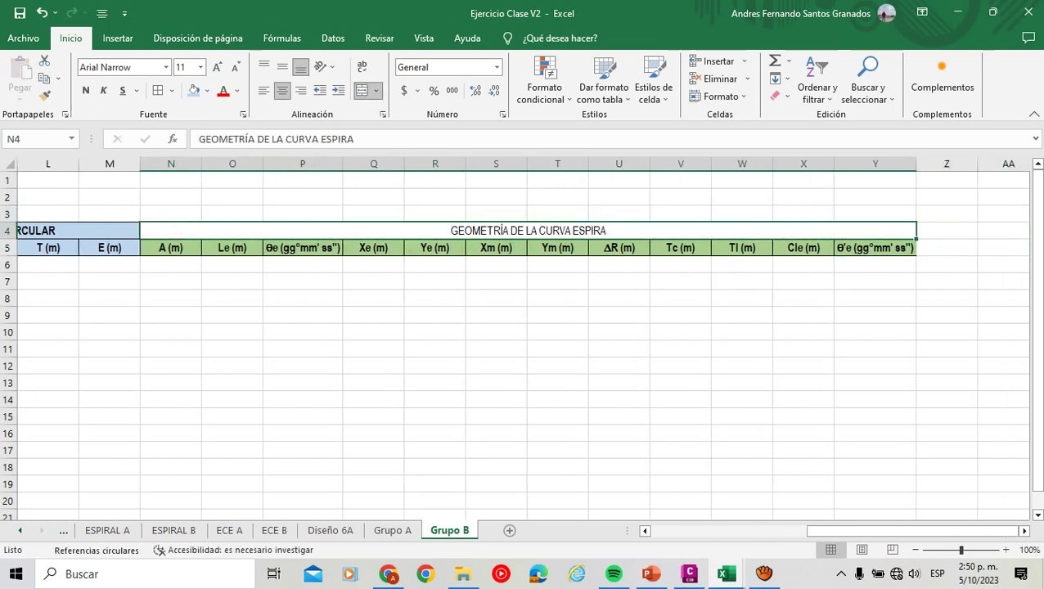
click(86, 90)
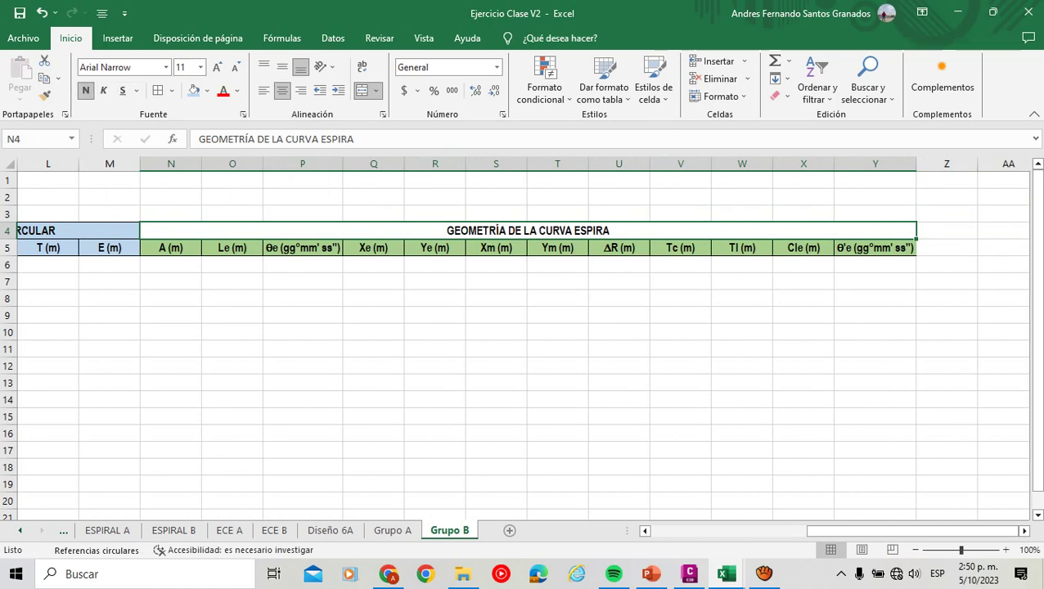
Correct the title in N4 to "GEOMETRÍA DE LA CURVA ESPIRAL".
drag(680, 315, 681, 298)
double_click(622, 230)
text(ÑL)
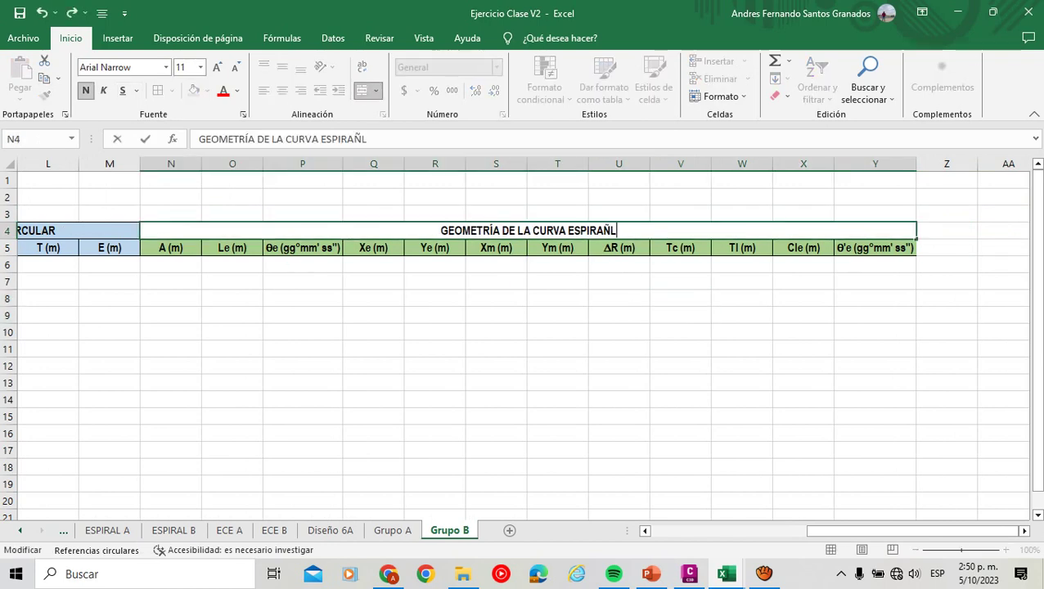
key(BackSpace)
key(BackSpace)
text(L)
key(Return)
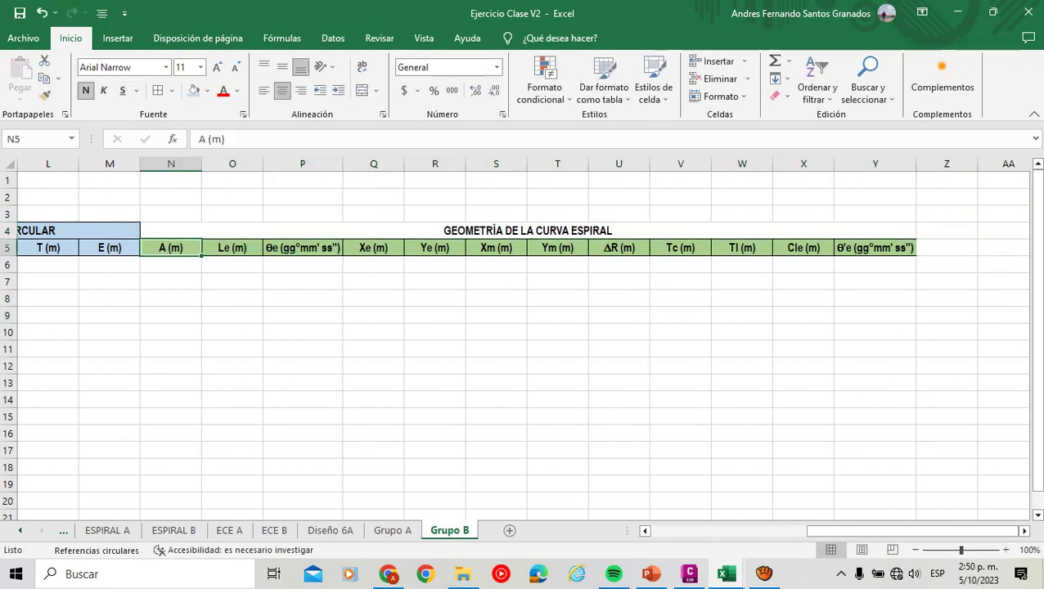
Merge and center cells Z4:AA4, directly after the spiral curve title.
click(302, 247)
key(Right)
key(Right)
key(Right)
key(Right)
key(Right)
key(Right)
key(Right)
key(Right)
key(Right)
key(Right)
key(Left)
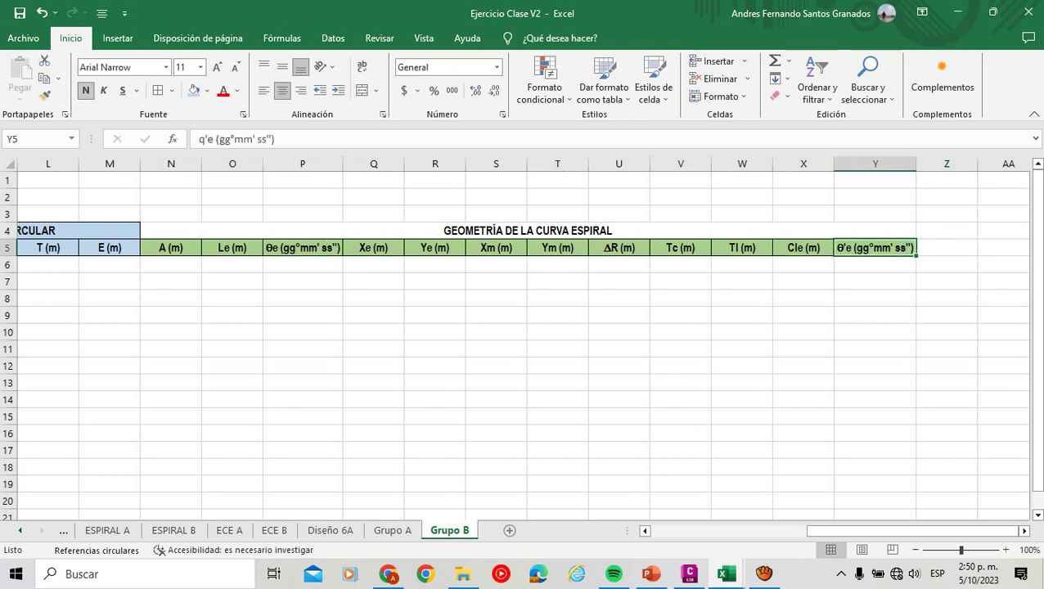
key(Right)
key(shift+Up)
key(shift+Right)
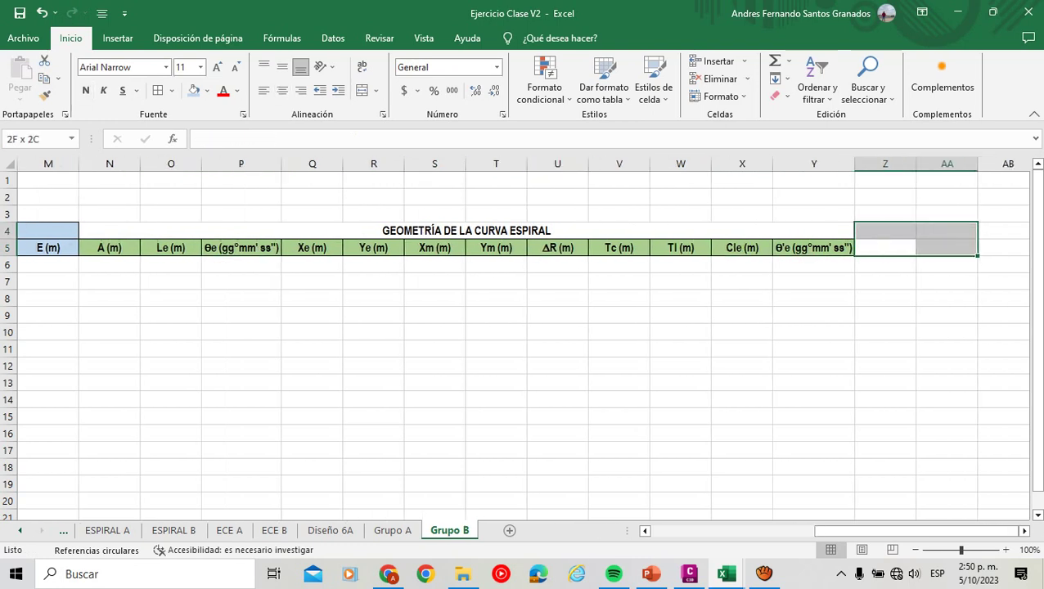
key(Left)
key(Right)
key(Up)
key(shift+Right)
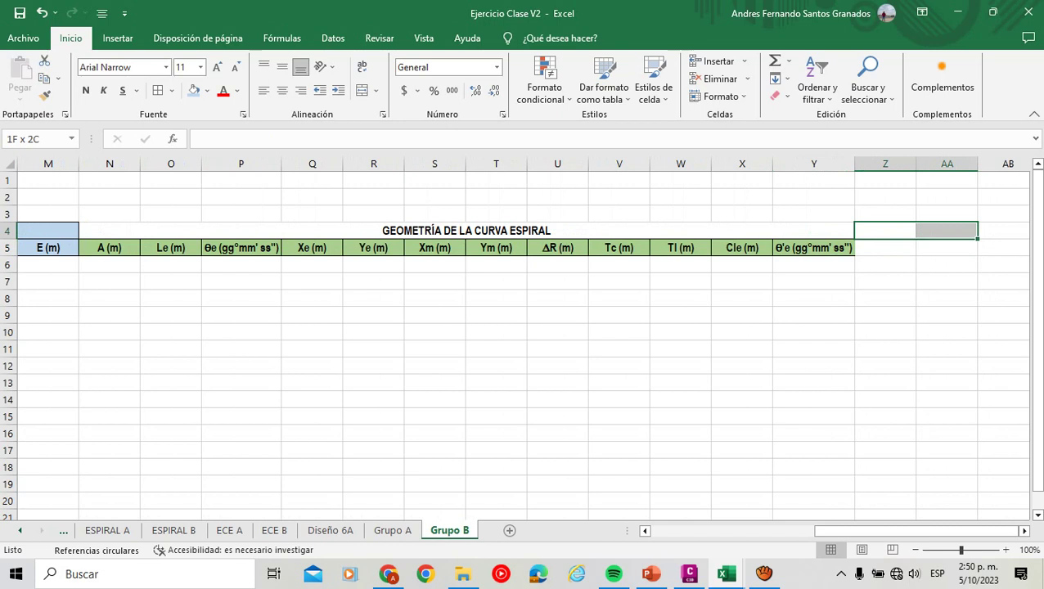
click(362, 90)
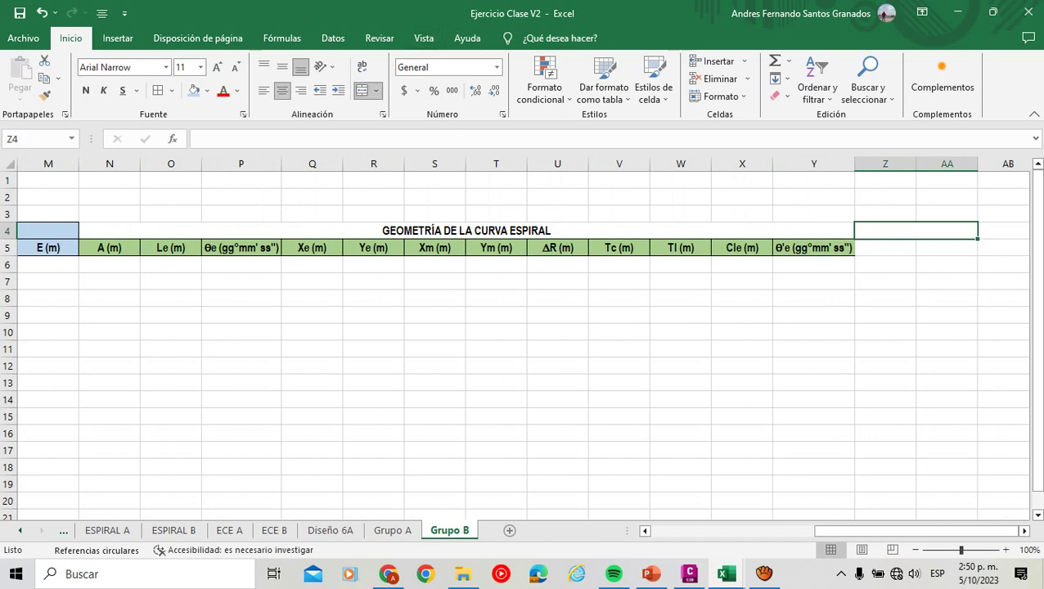
Enter the title "GEOMETRÍA EMPALME" in the merged cell Z4.
text(GEOMET)
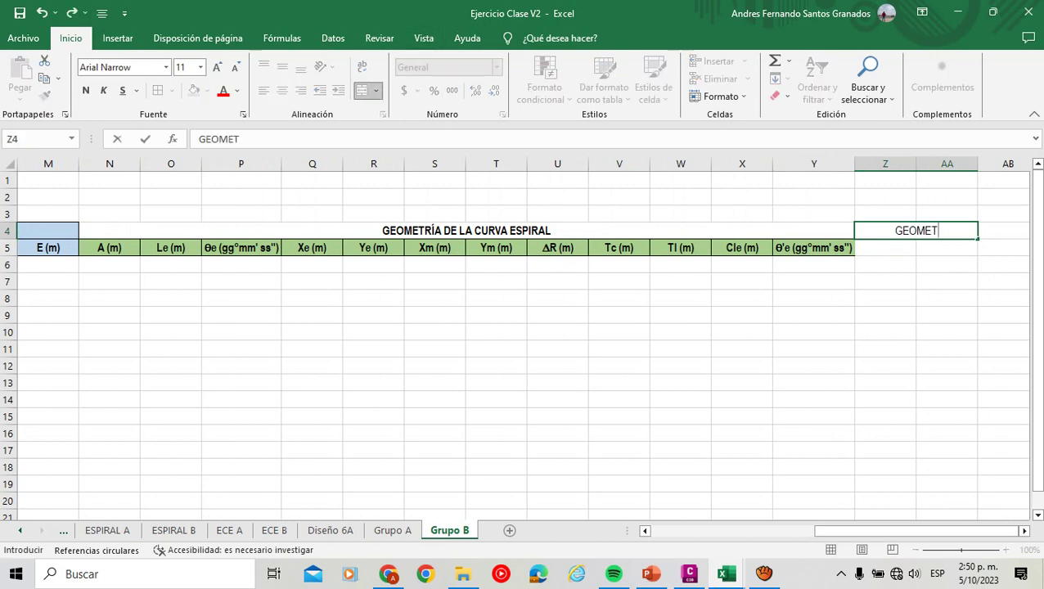
text(RIA)
key(BackSpace)
key(BackSpace)
key(BackSpace)
text(RÍA EMPL)
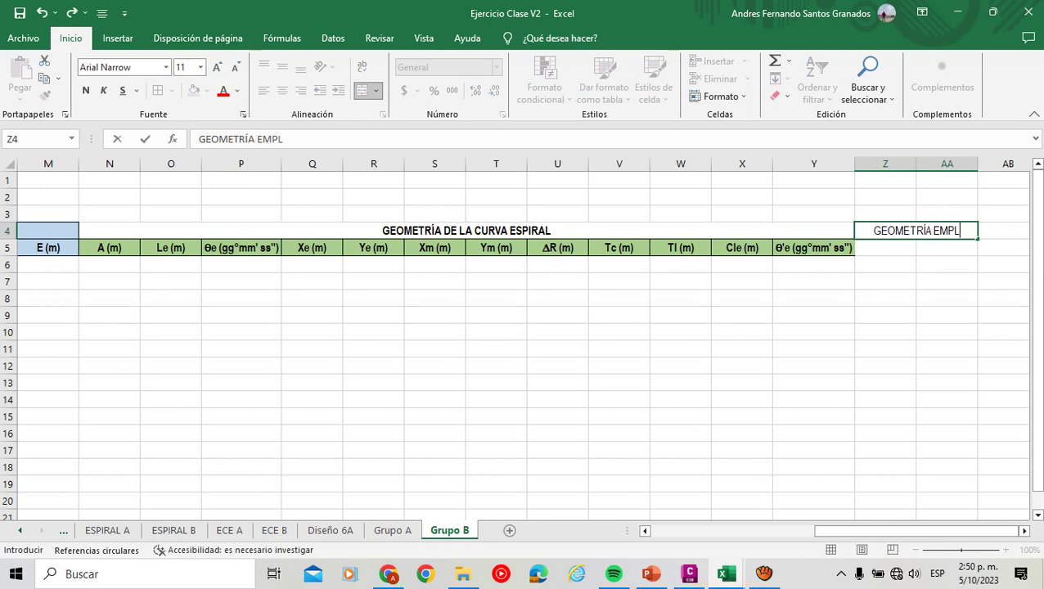
key(BackSpace)
text(ALME)
key(Return)
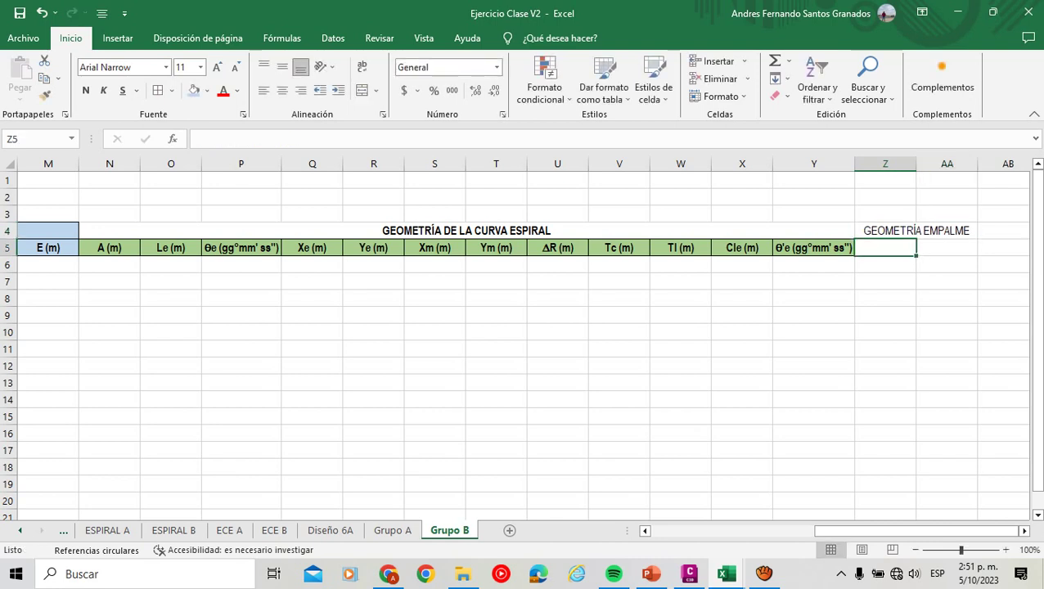
Enter the header "Te (m)" in cell Z5.
text(TE)
key(Caps_Lock)
key(BackSpace)
text(e (m))
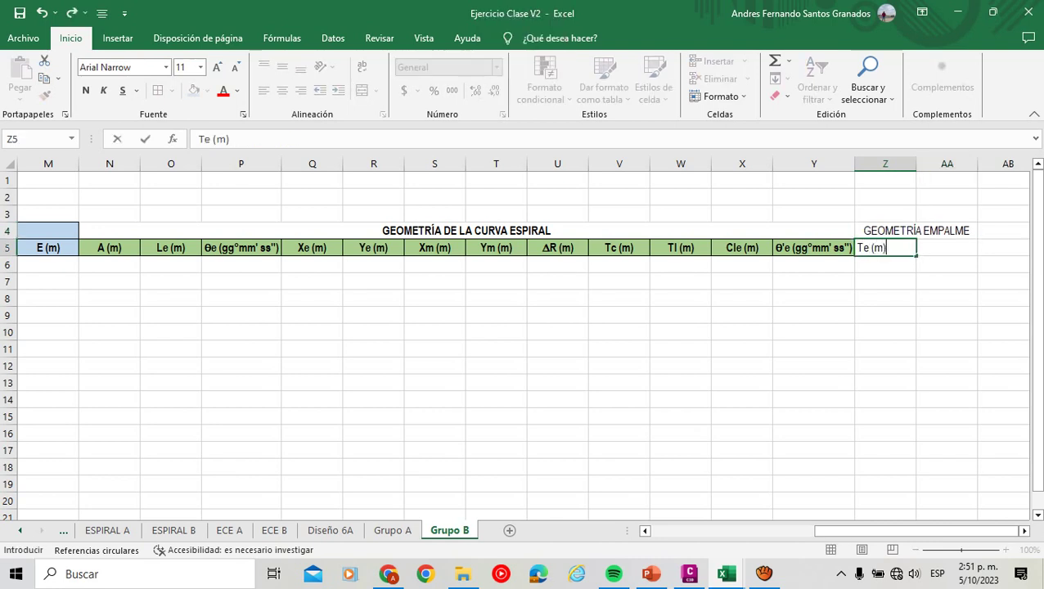
key(Tab)
Enter the header "Ee (m)" in cell AA5.
text(E)
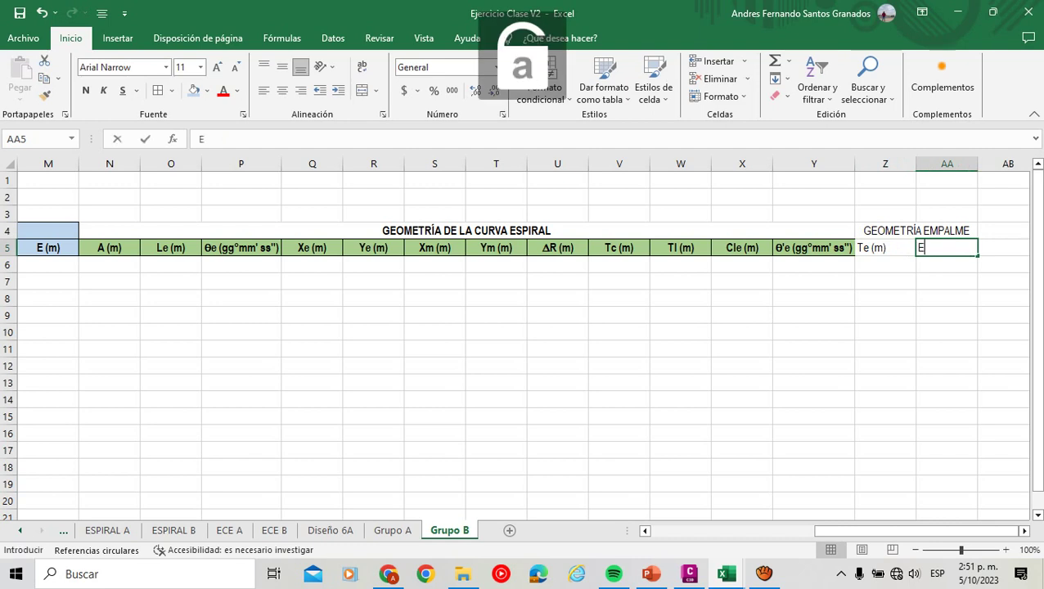
text(e(M))
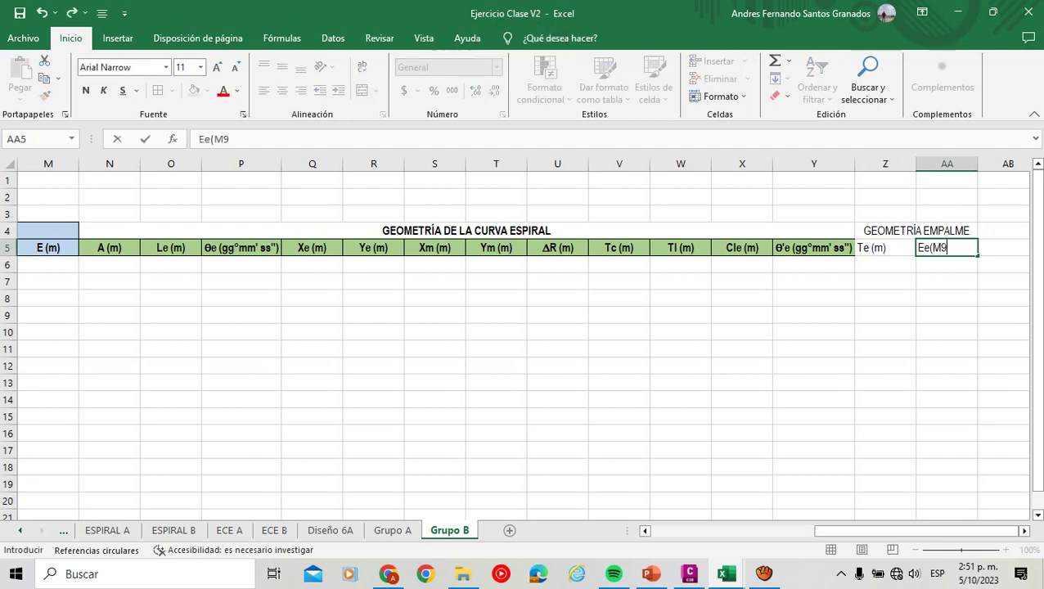
key(BackSpace)
key(BackSpace)
key(BackSpace)
text((m))
click(929, 247)
key(Return)
key(Return)
Make the empalme title and its headers in Z4:AA5 bold.
drag(900, 231, 941, 248)
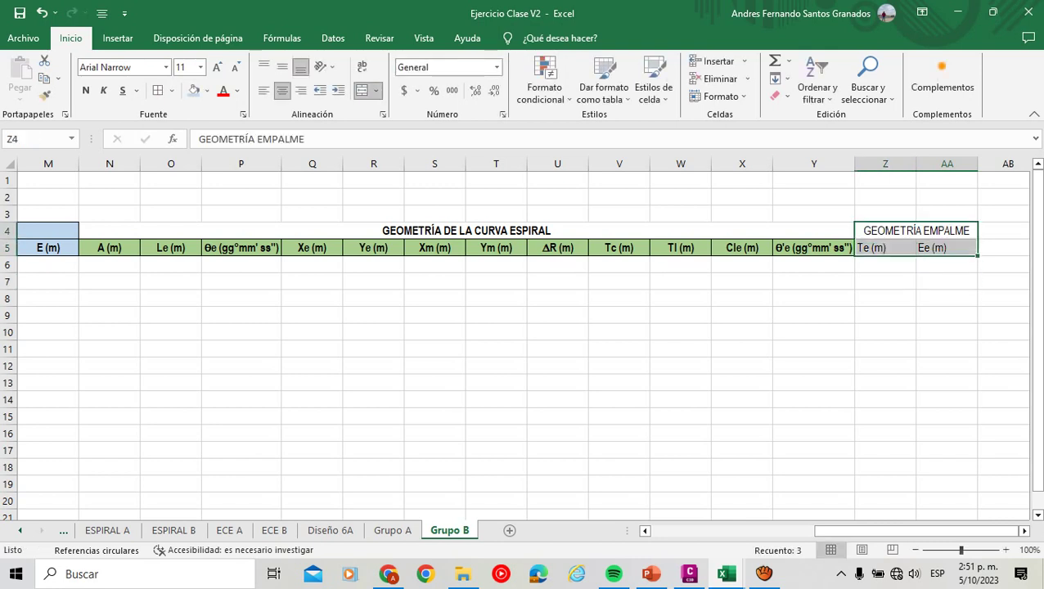
click(86, 91)
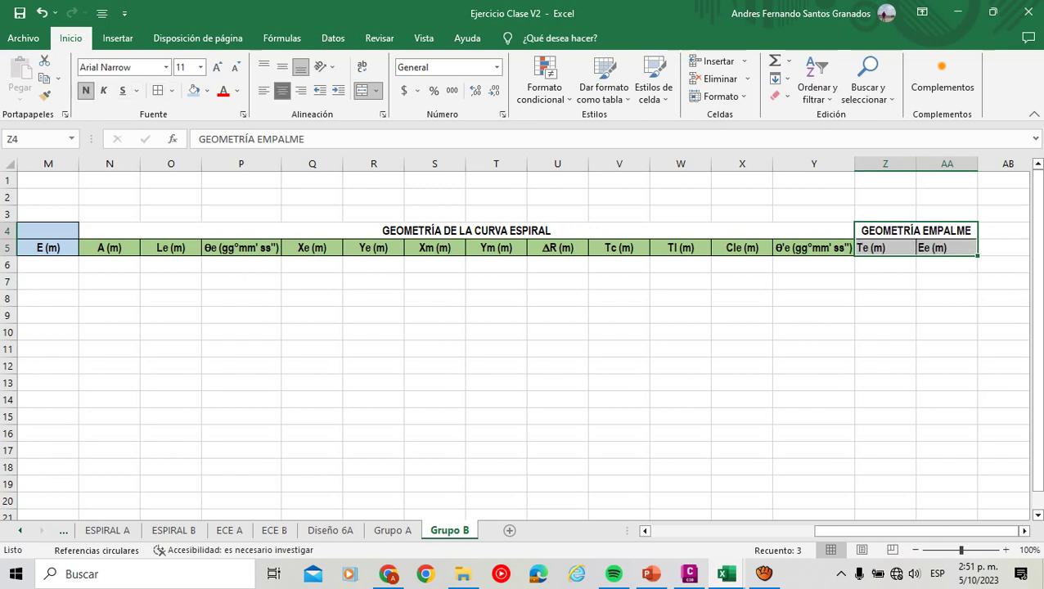
Center the empalme title and headers in Z4:AA5, give them borders and fill them with light gray.
click(282, 90)
click(208, 90)
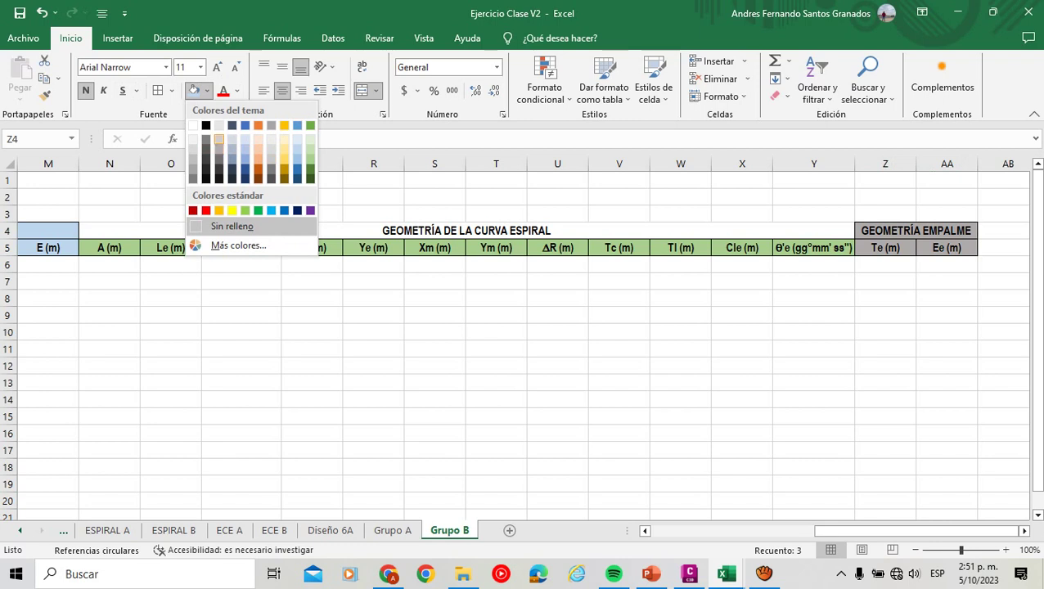
click(219, 140)
Fill the merged "GEOMETRÍA DE LA CURVA ESPIRAL" title in N4 with the same green as the headers below it.
click(467, 230)
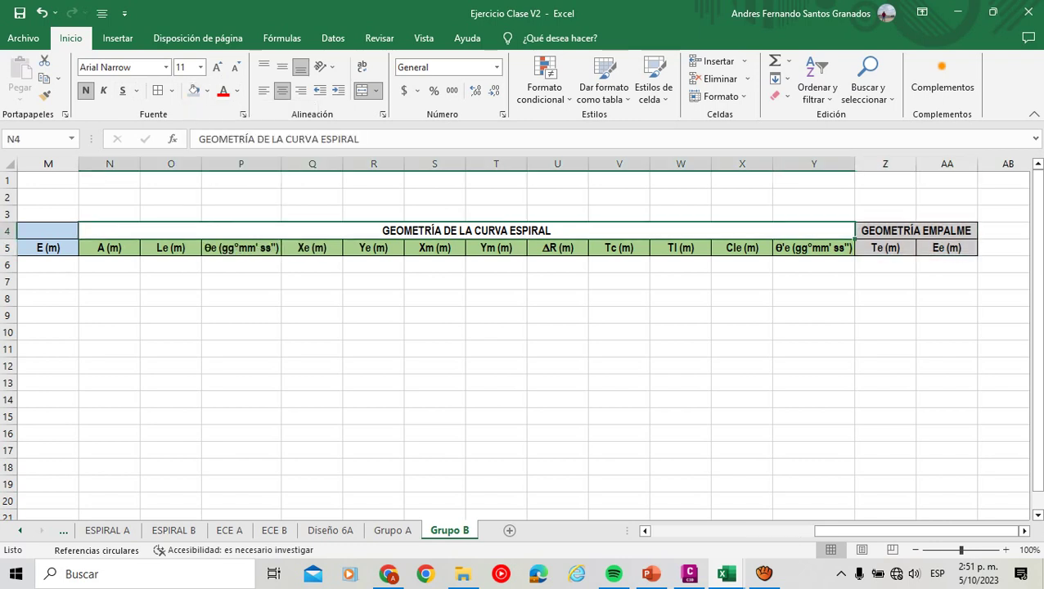
click(207, 90)
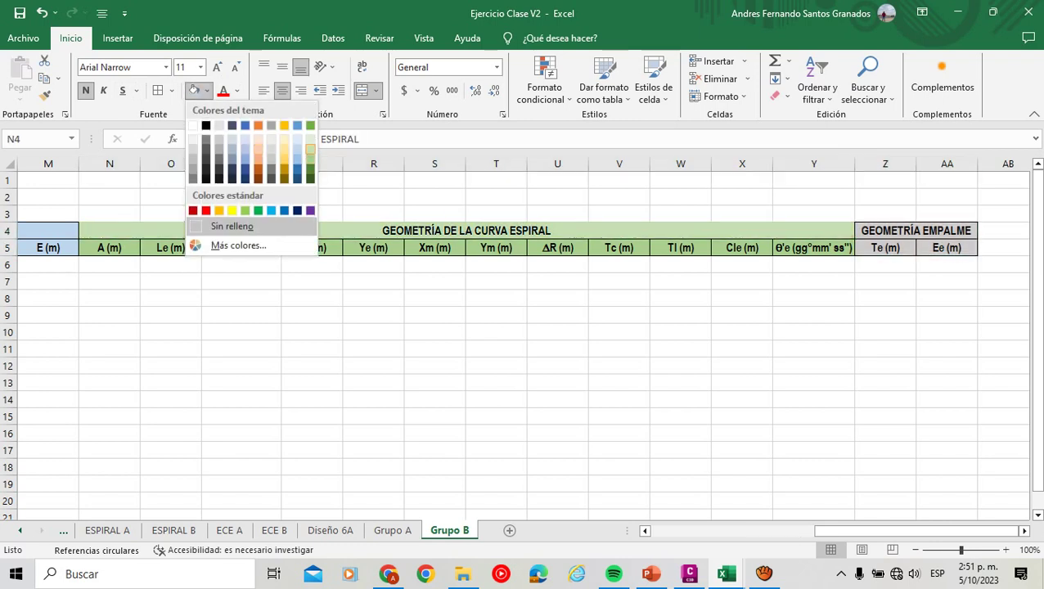
click(310, 159)
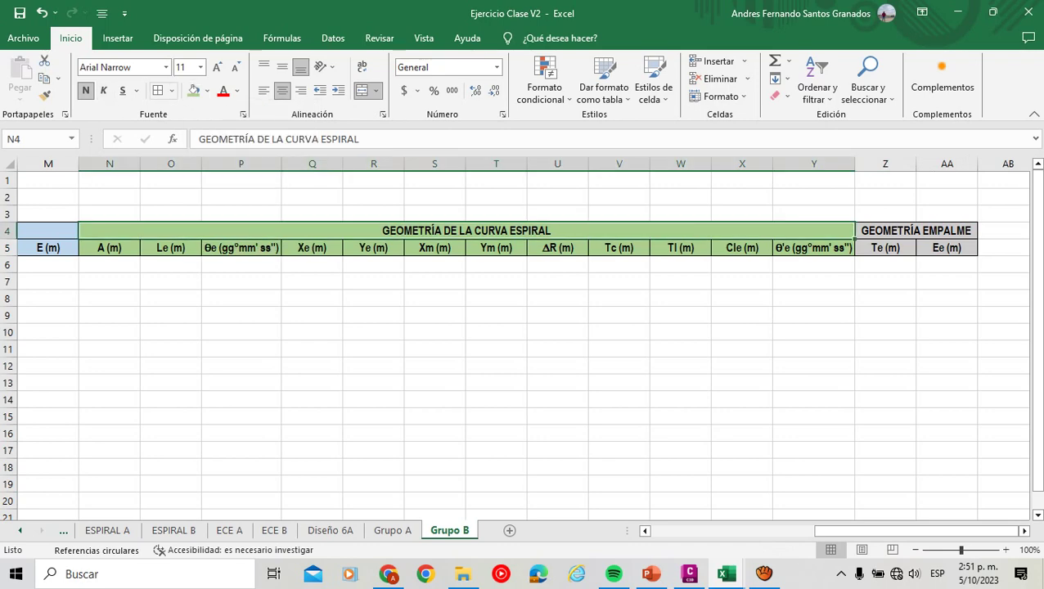
click(435, 349)
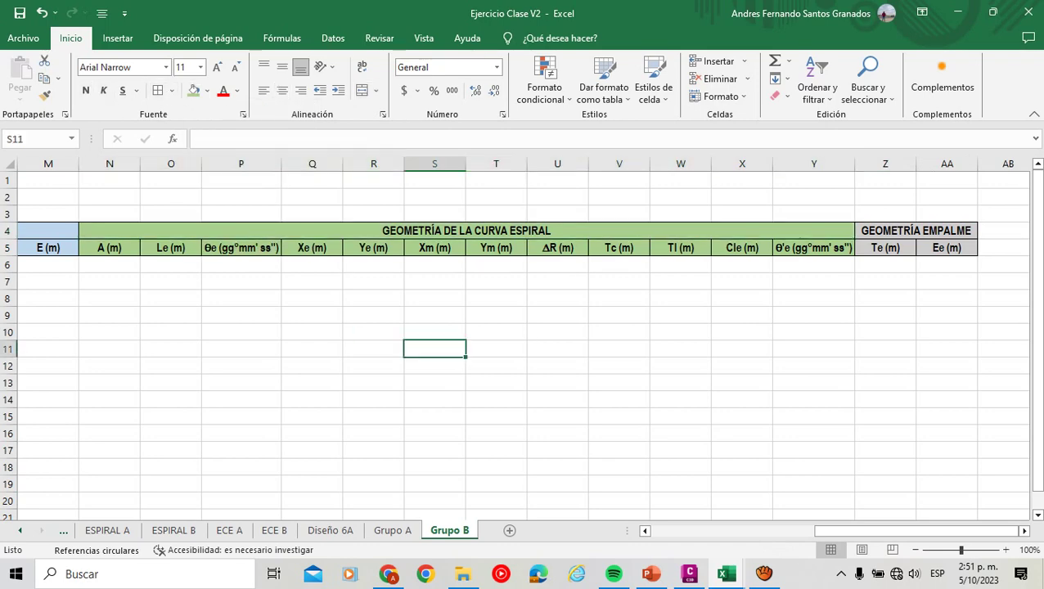
Move the Le values from G7:G18 to the spiral table's Le column, starting at cell O7.
drag(917, 531, 795, 531)
drag(254, 281, 255, 467)
key(ctrl+c)
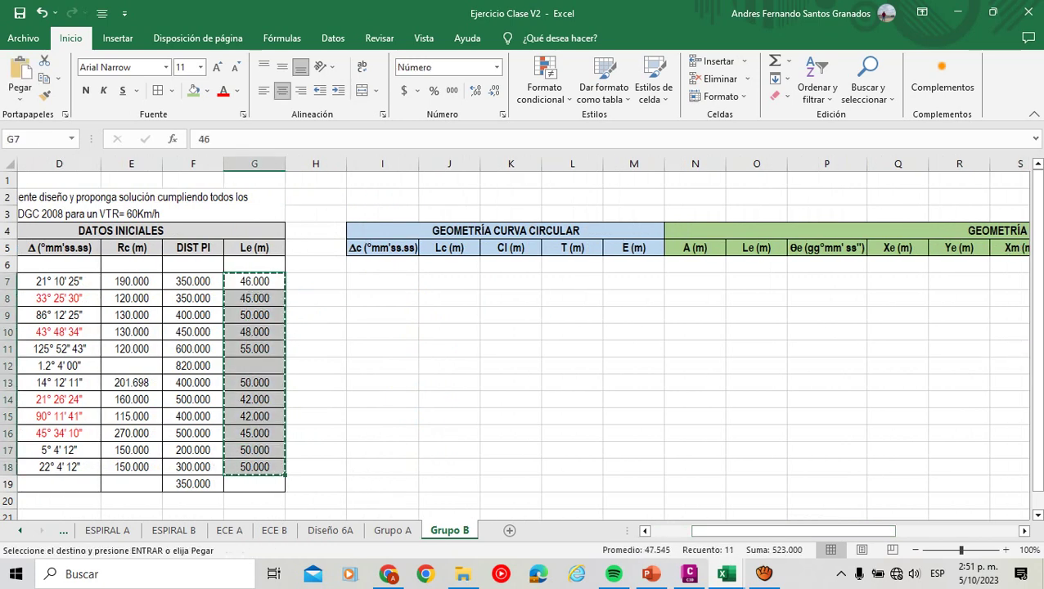
click(756, 265)
click(755, 281)
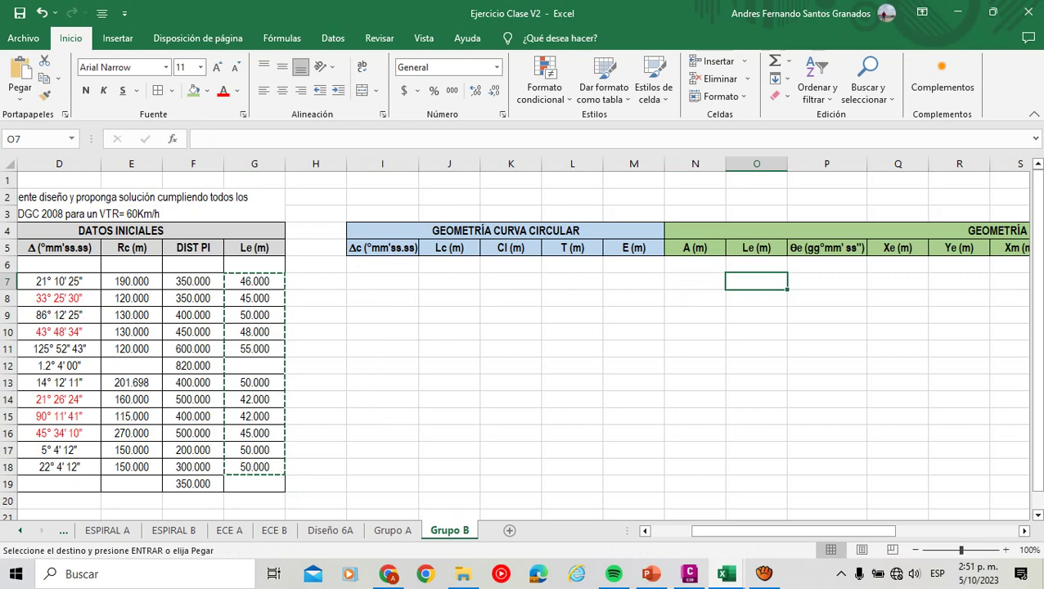
key(ctrl+v)
click(382, 349)
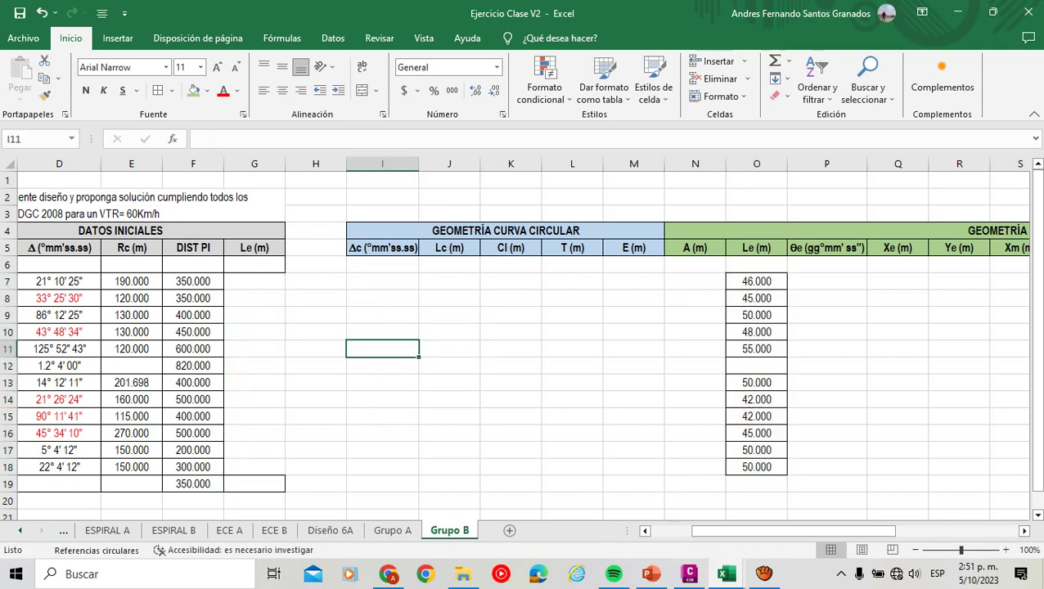
Change the header in cell G5 to "TIPO C (m)".
double_click(254, 248)
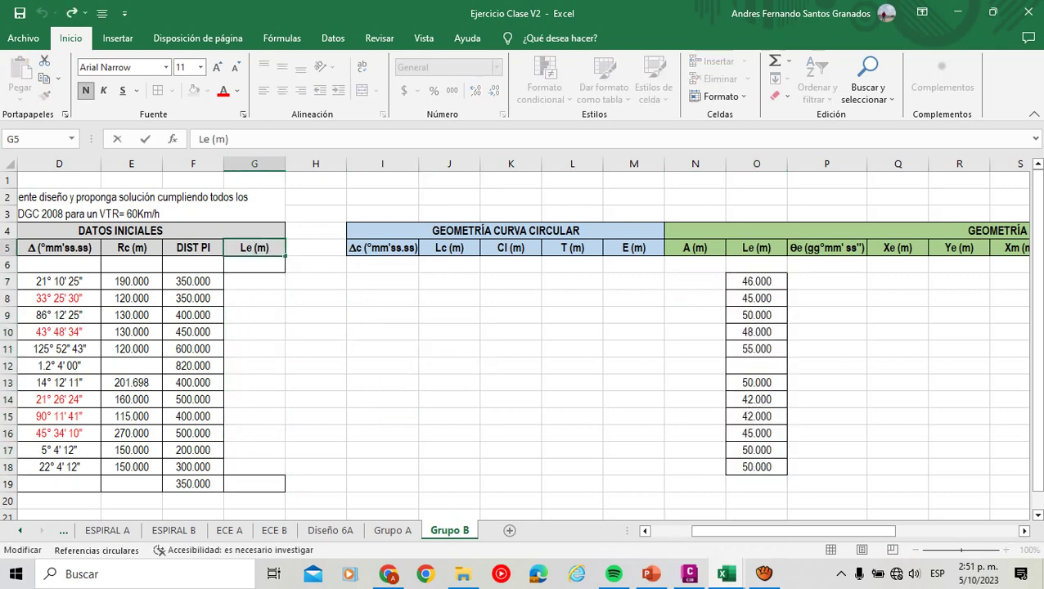
double_click(248, 248)
key(Caps_Lock)
text(E)
key(Caps_Lock)
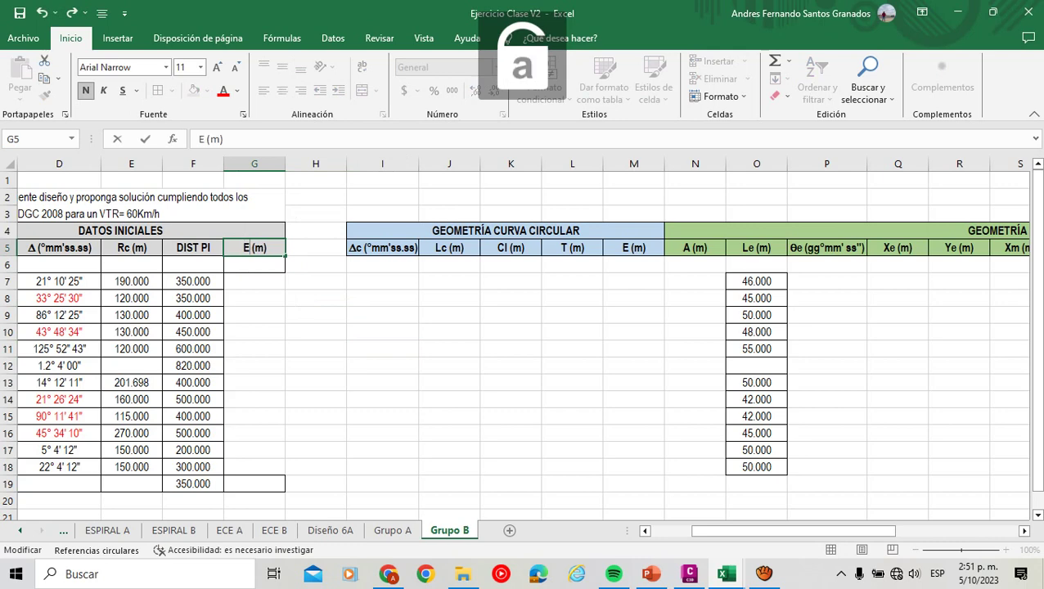
key(BackSpace)
key(Caps_Lock)
text(TI)
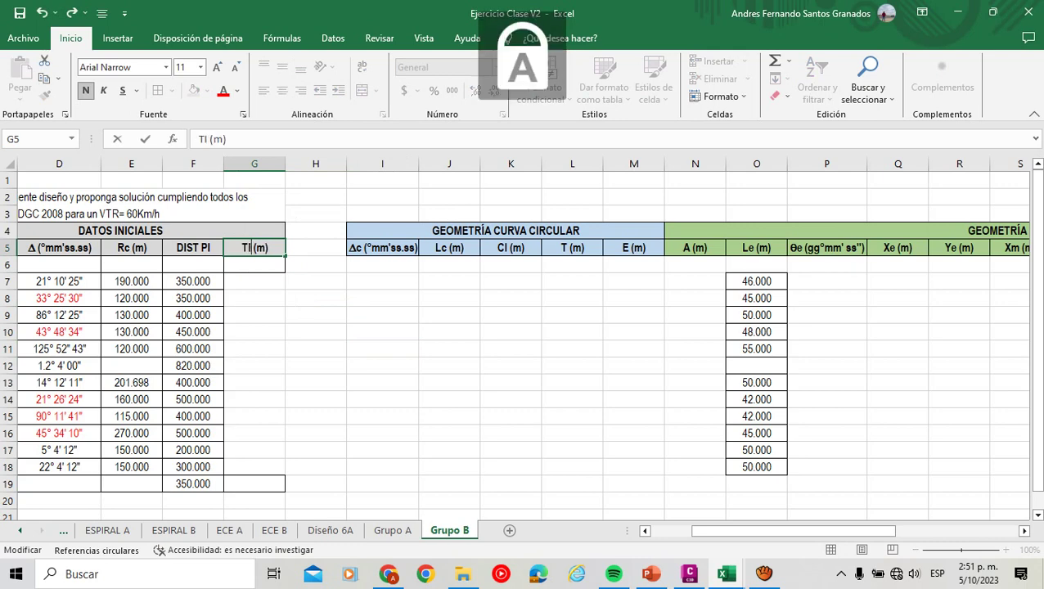
text(PO)
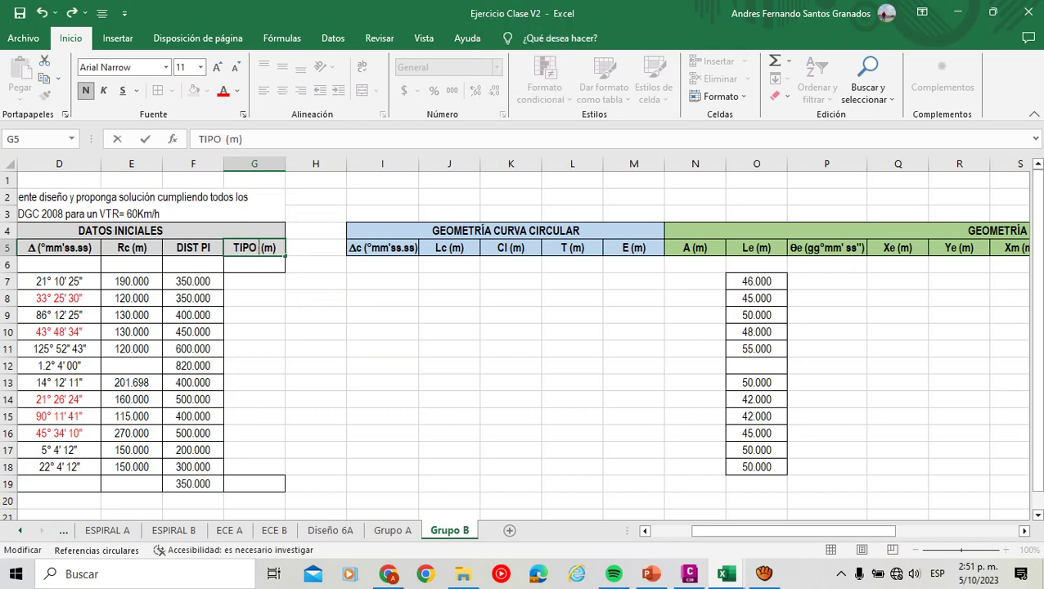
text( C)
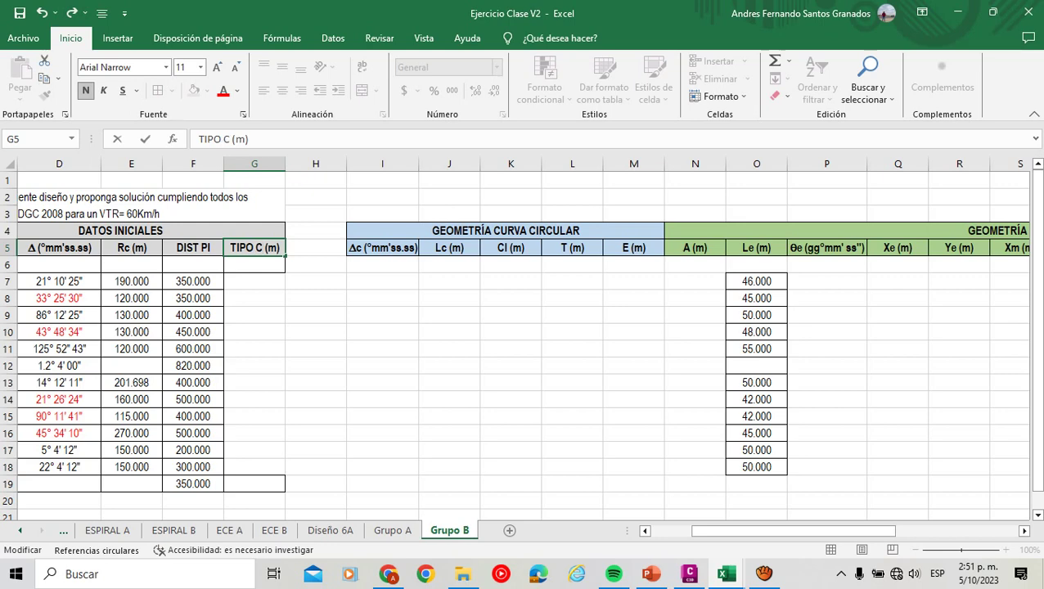
key(Tab)
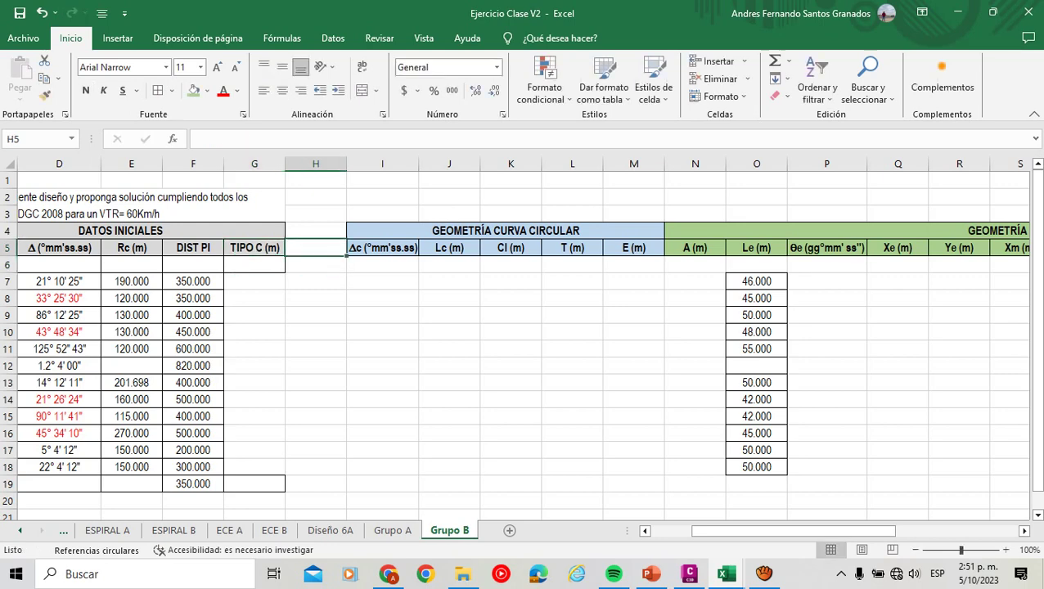
Enter the header "Ent (m)" in cell H5.
key(Caps_Lock)
key(Caps_Lock)
text(ENT)
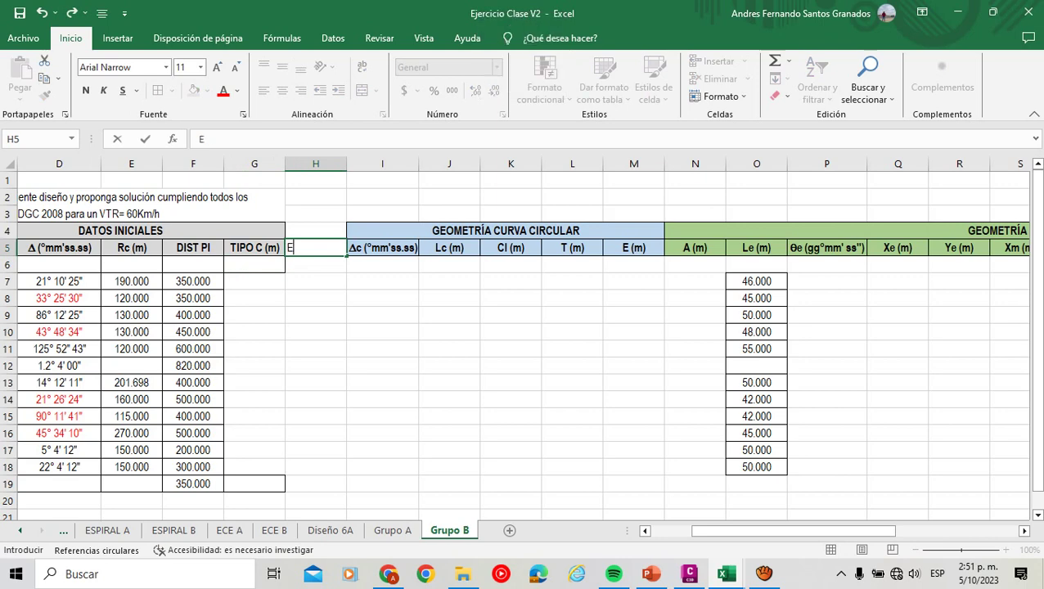
key(BackSpace)
key(BackSpace)
key(Caps_Lock)
text(ntr)
key(BackSpace)
text((m))
key(Return)
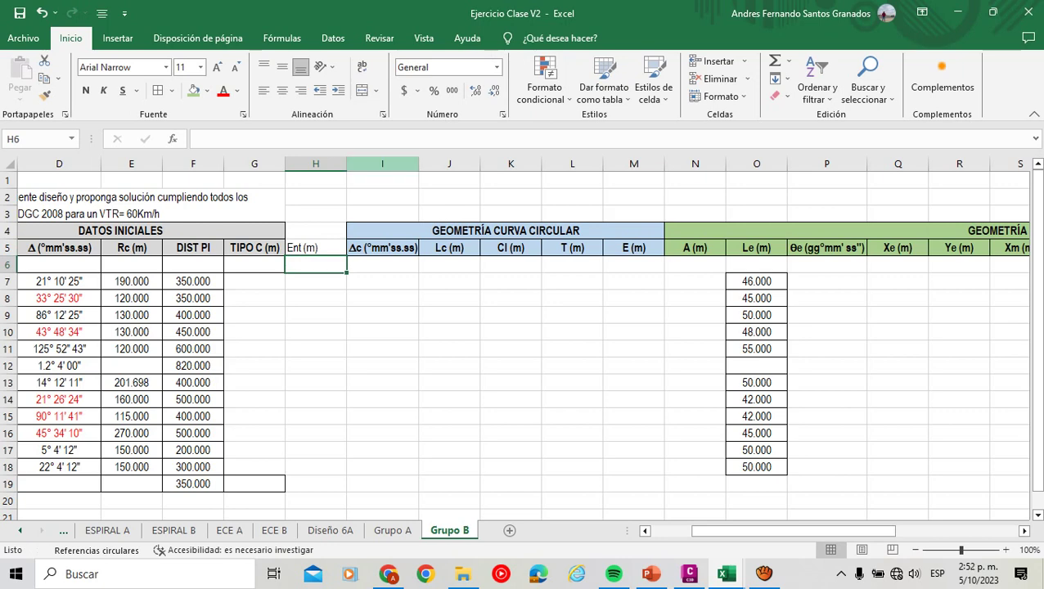
Insert a column before the circular curve table and enter the header "e (%)" in cell I5.
right_click(382, 165)
click(418, 300)
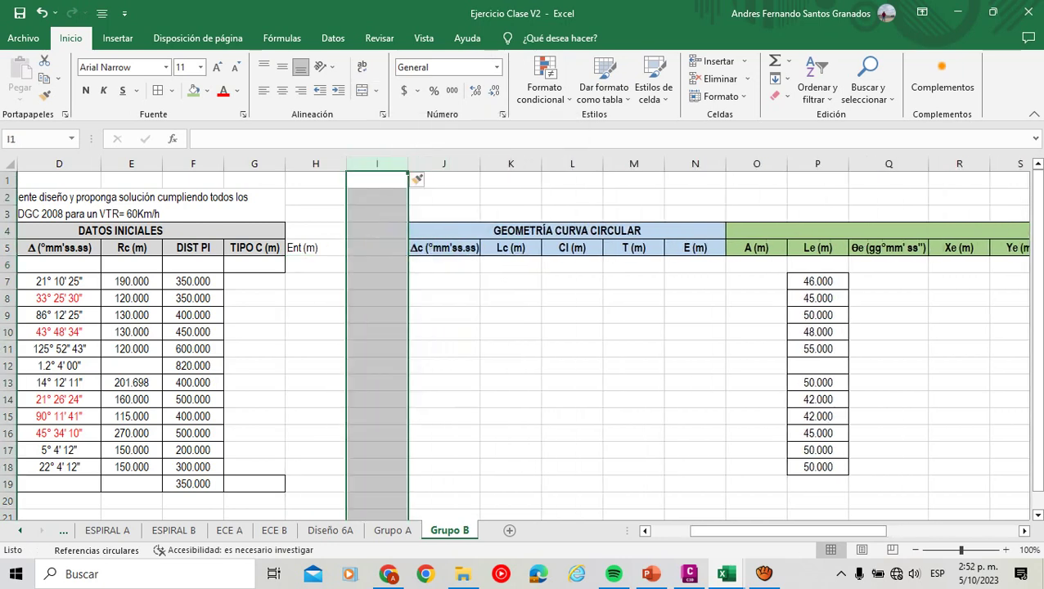
click(377, 247)
text(e (5)
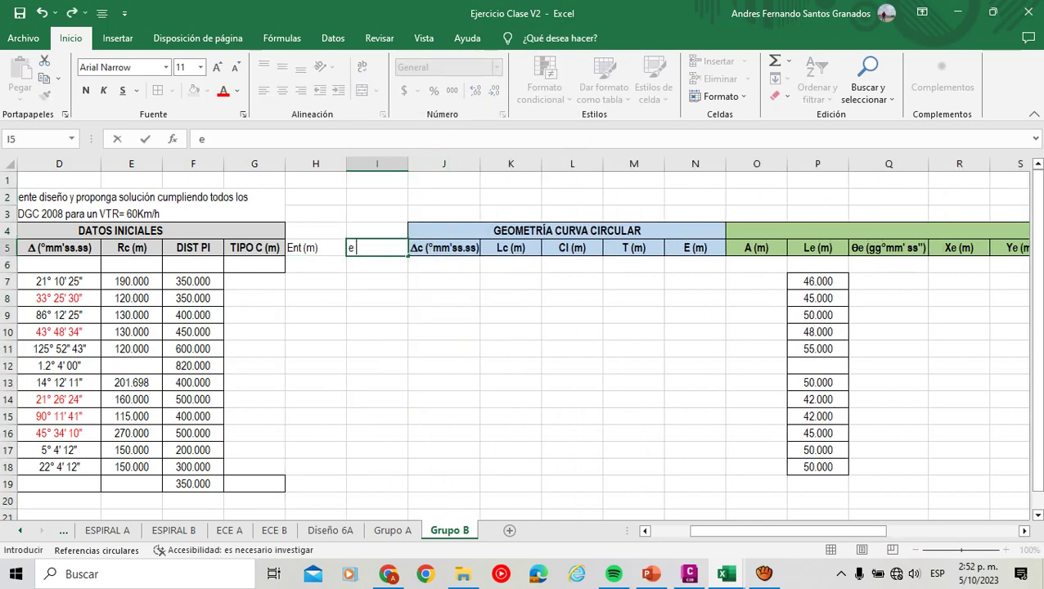
key(BackSpace)
key(BackSpace)
text((%))
key(Return)
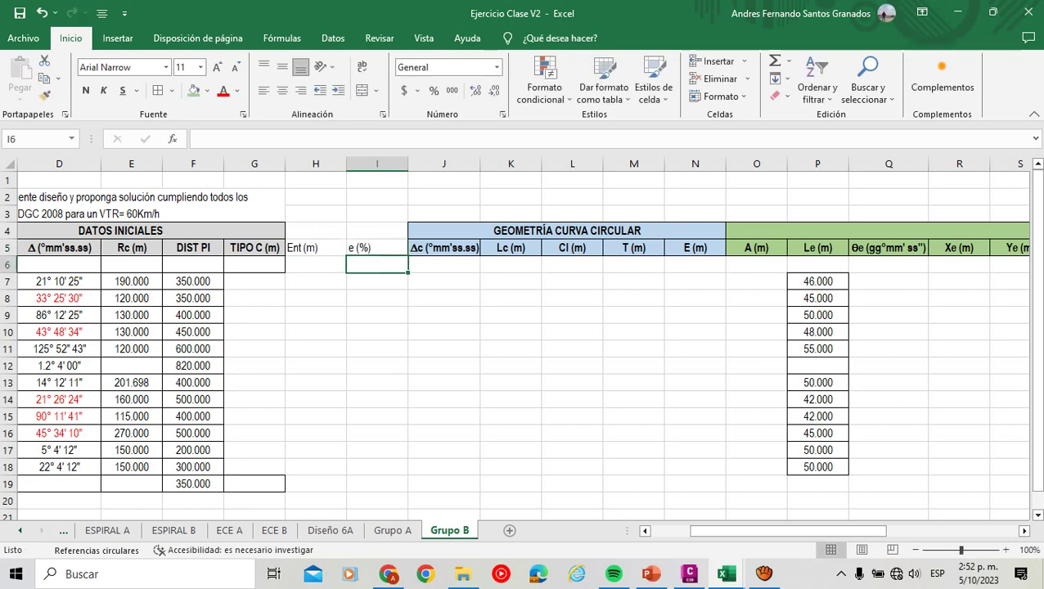
Extend the merged "DATOS INICIALES" title across C4:I4.
key(Up)
key(Up)
key(Left)
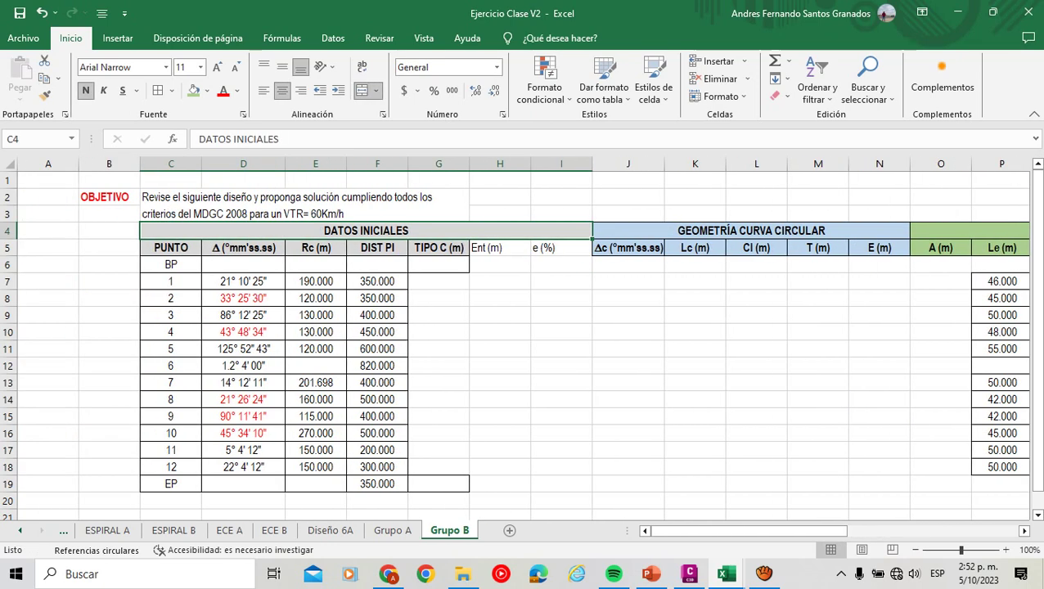
Center the headers in G5:I5, make them bold and fill them with light gray.
drag(438, 248, 562, 247)
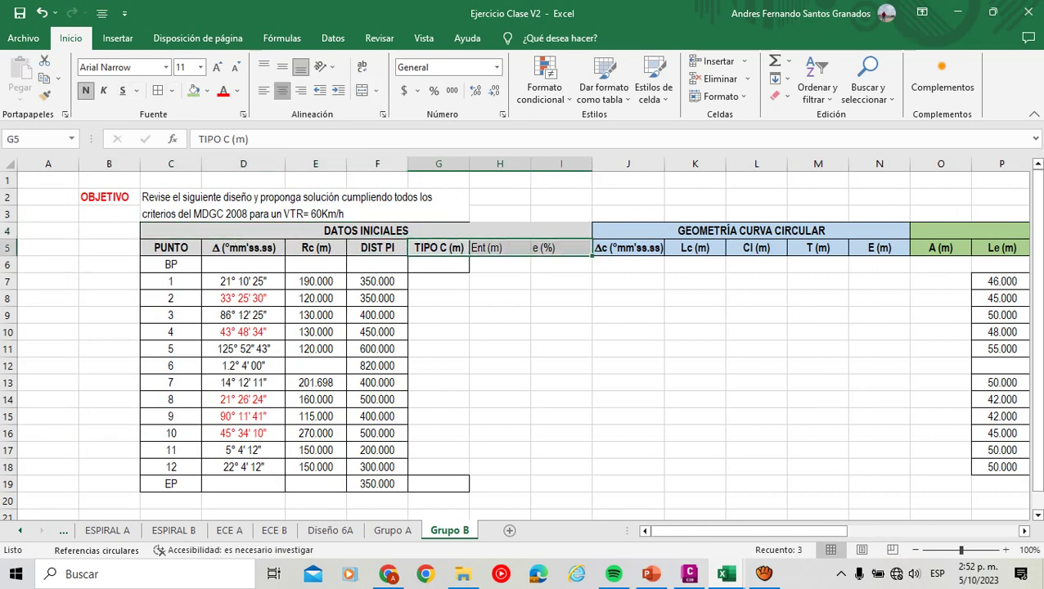
click(281, 90)
click(85, 90)
click(85, 90)
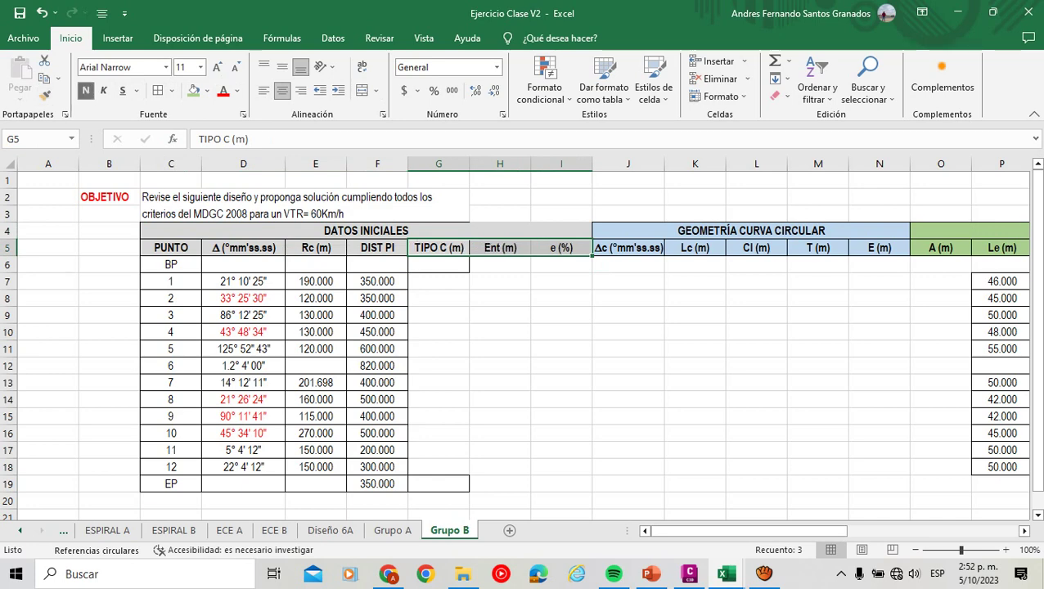
click(207, 91)
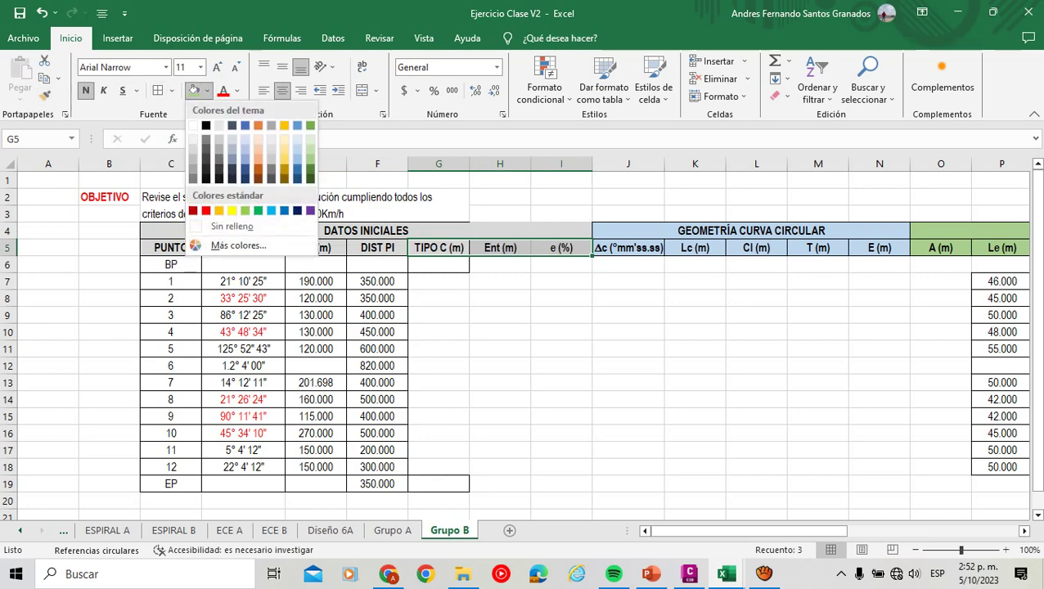
click(219, 139)
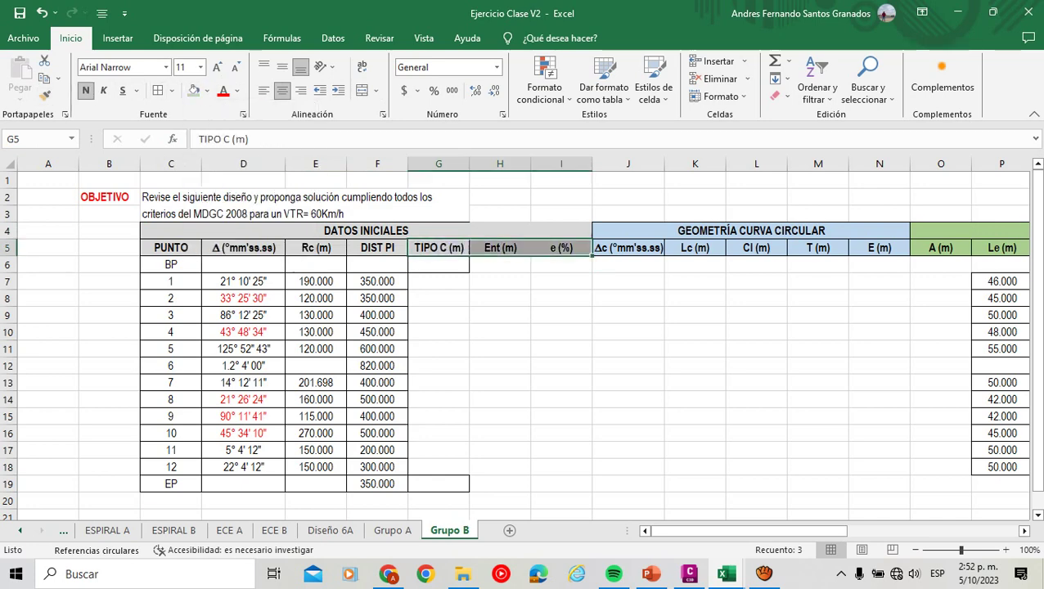
click(500, 382)
Apply all borders to the initial data title and headers in C4:I5.
drag(366, 230, 561, 248)
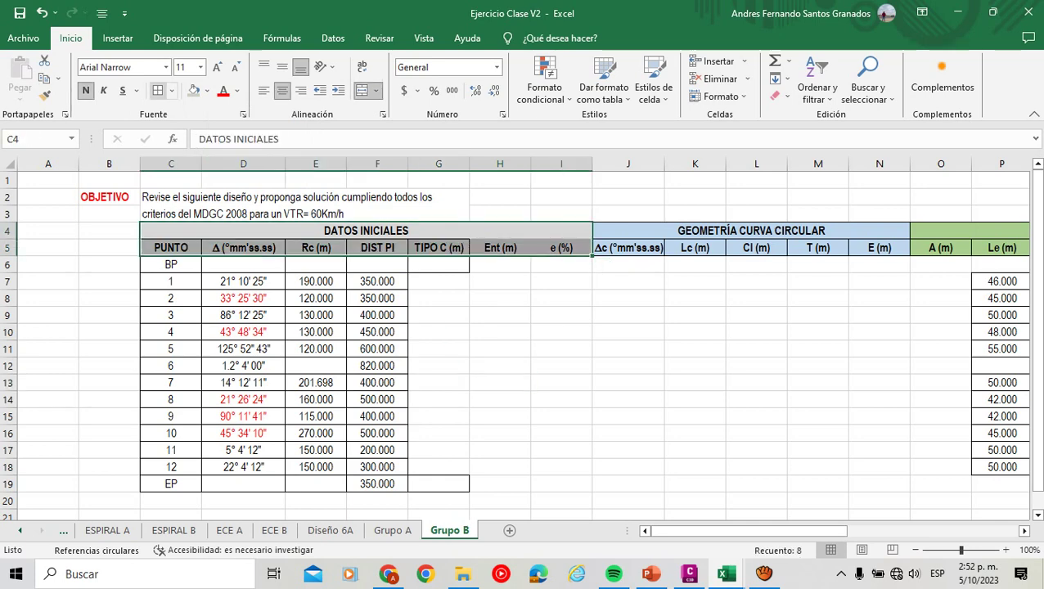
click(158, 90)
click(562, 500)
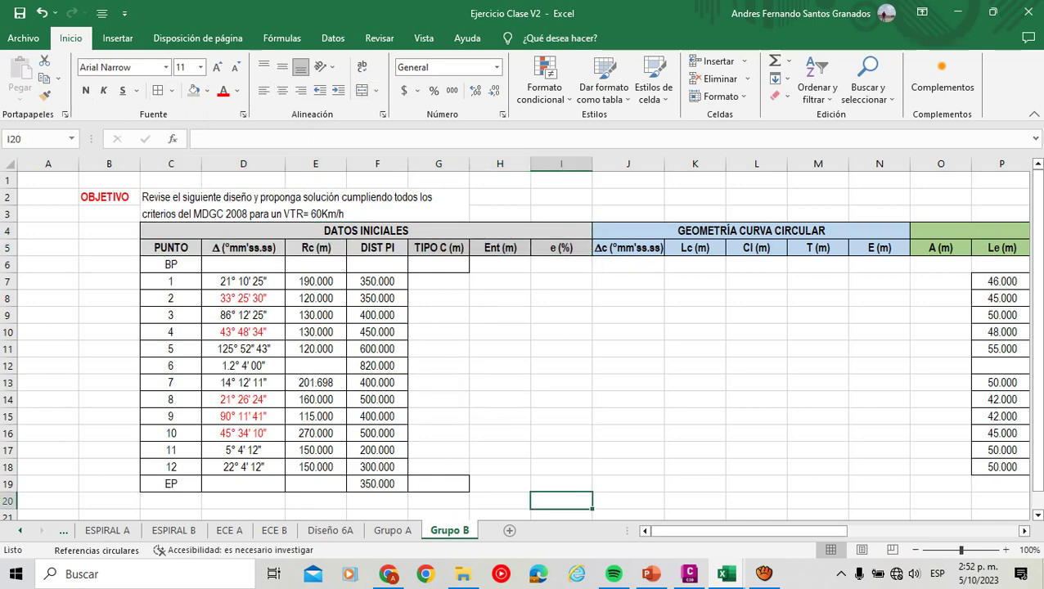
click(764, 574)
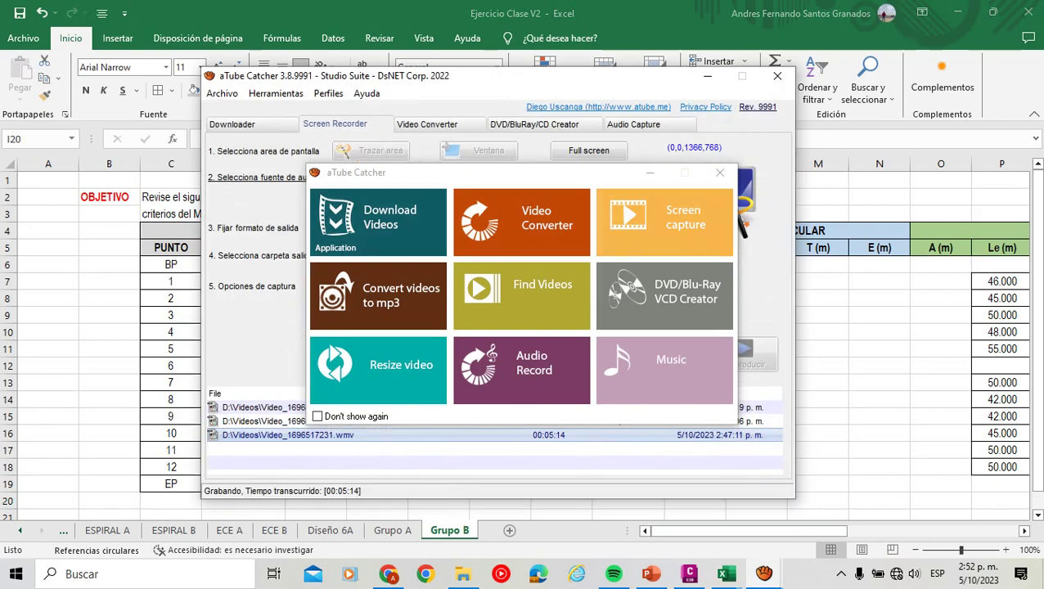
click(650, 172)
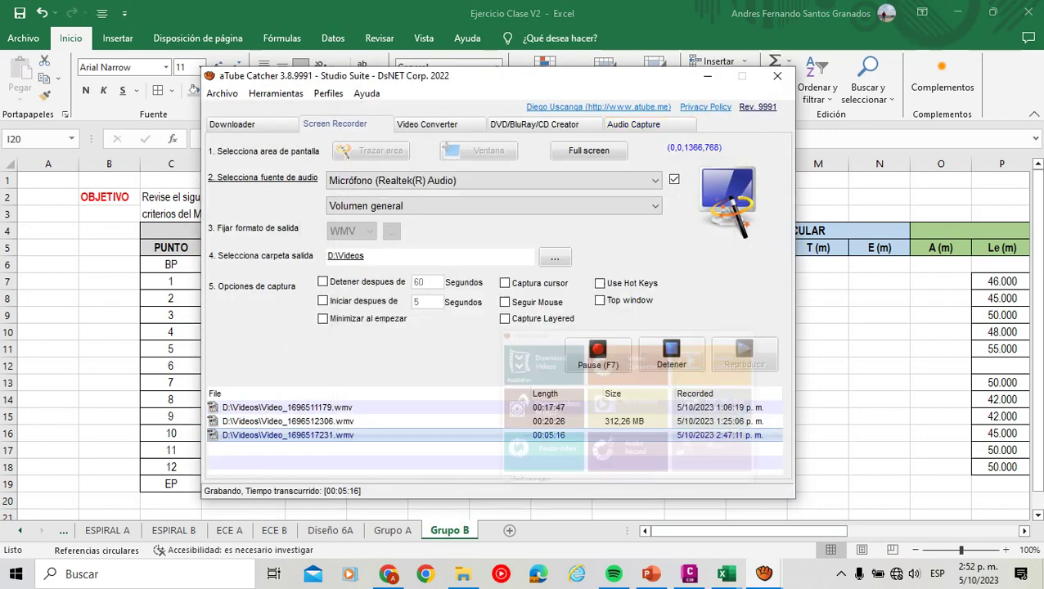
click(707, 75)
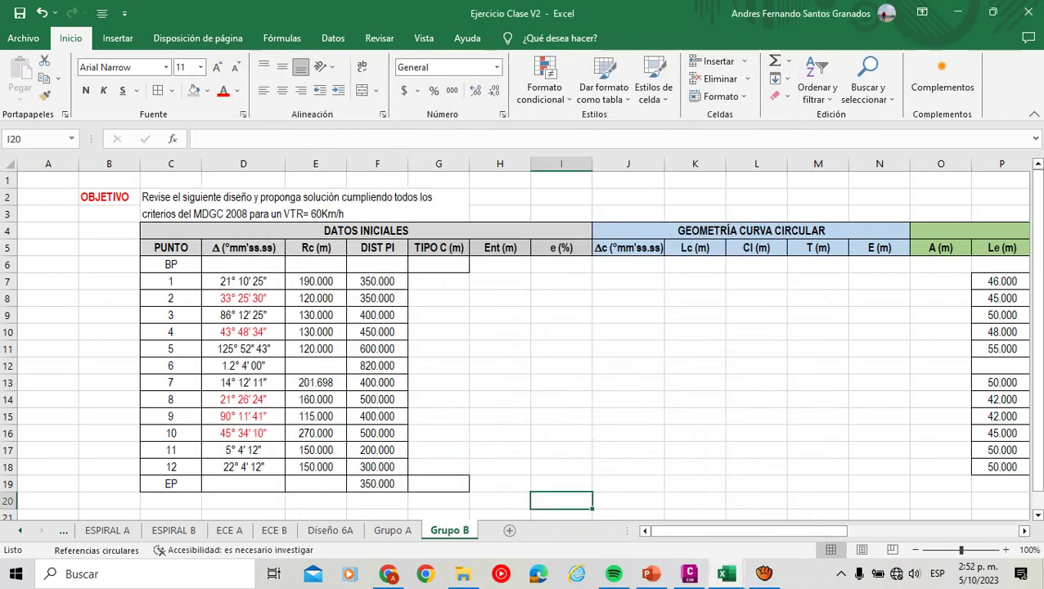
Review the Le and Rc columns, and look up the θe spiral angle formulas in the NUEVO 2008.cdr manual in Chrome.
drag(732, 532, 759, 531)
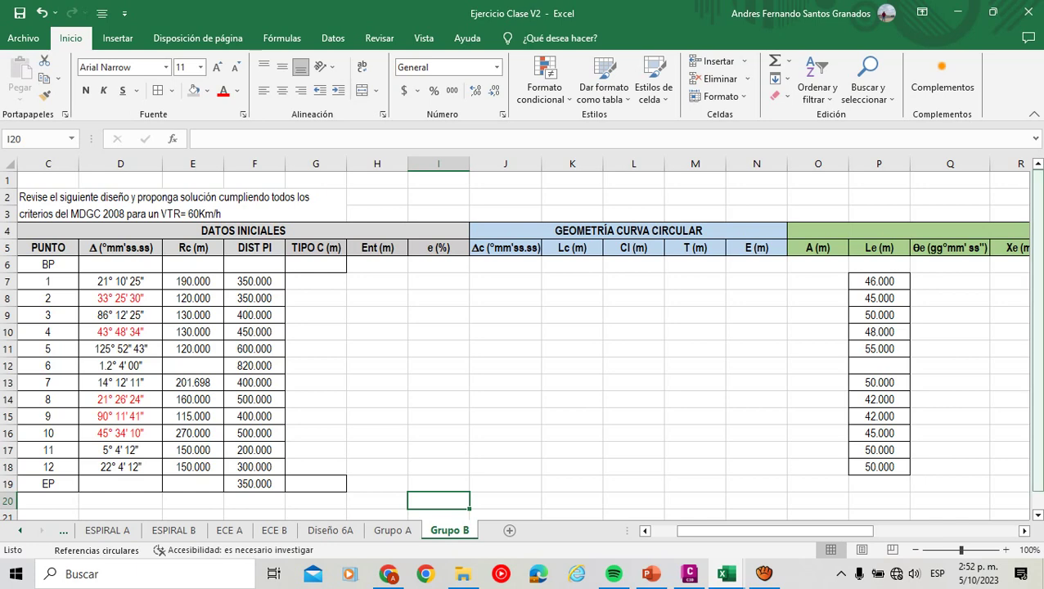
drag(879, 280, 879, 466)
drag(192, 280, 192, 467)
click(950, 281)
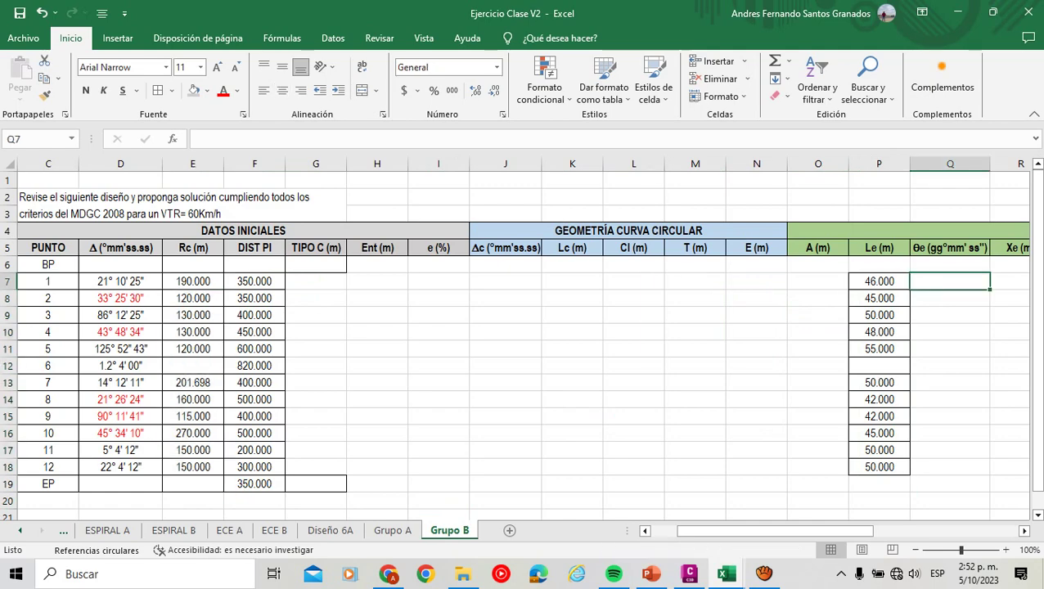
key(alt+Tab)
key(alt+Tab)
key(Tab)
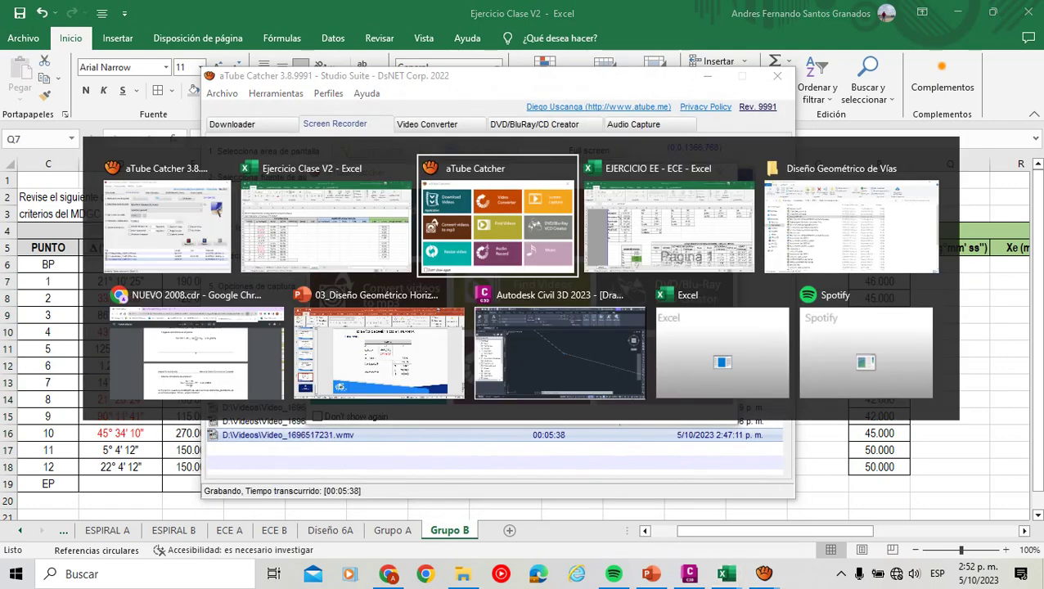
key(alt+Tab)
key(alt+Tab)
key(alt+Tab)
scroll(515, 343, up, 10)
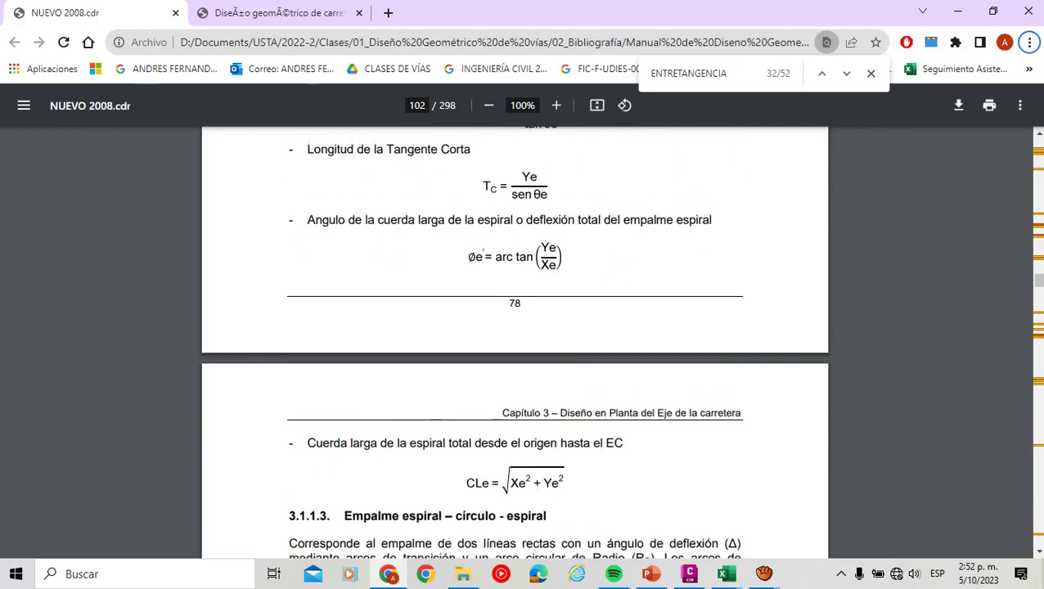
scroll(515, 342, up, 5)
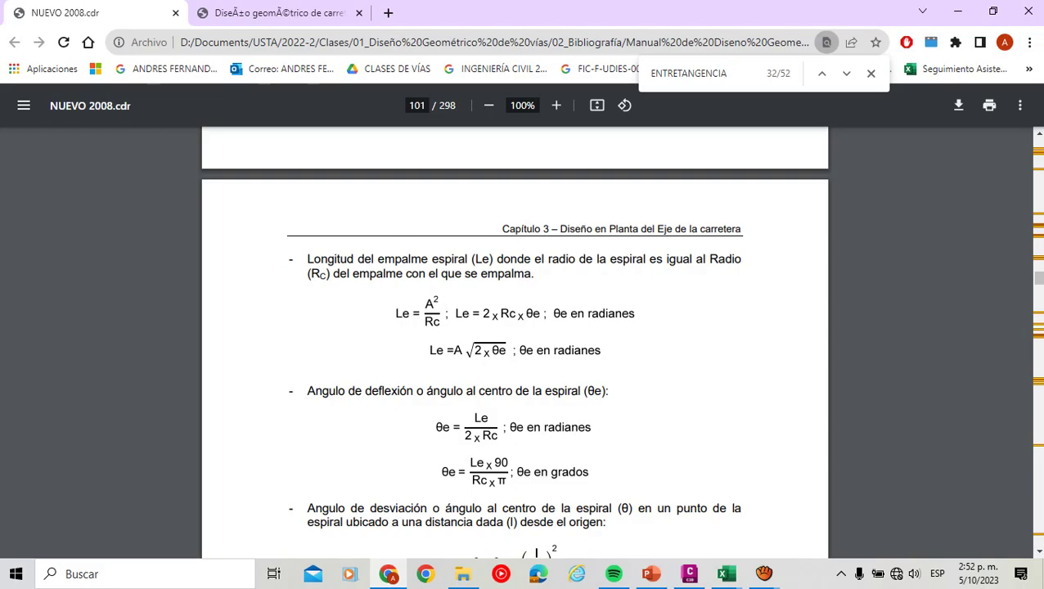
key(alt+Tab)
key(alt+Tab)
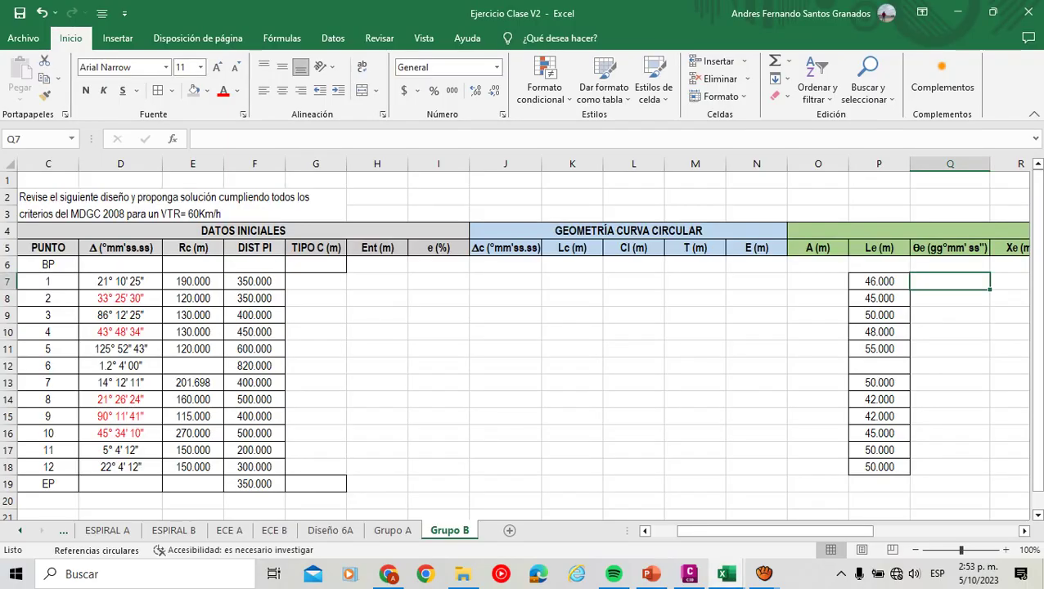
Write the θe spiral angle formula for point 1 in Q7 as =((P7*90)/(E7*pi())).
text(=)
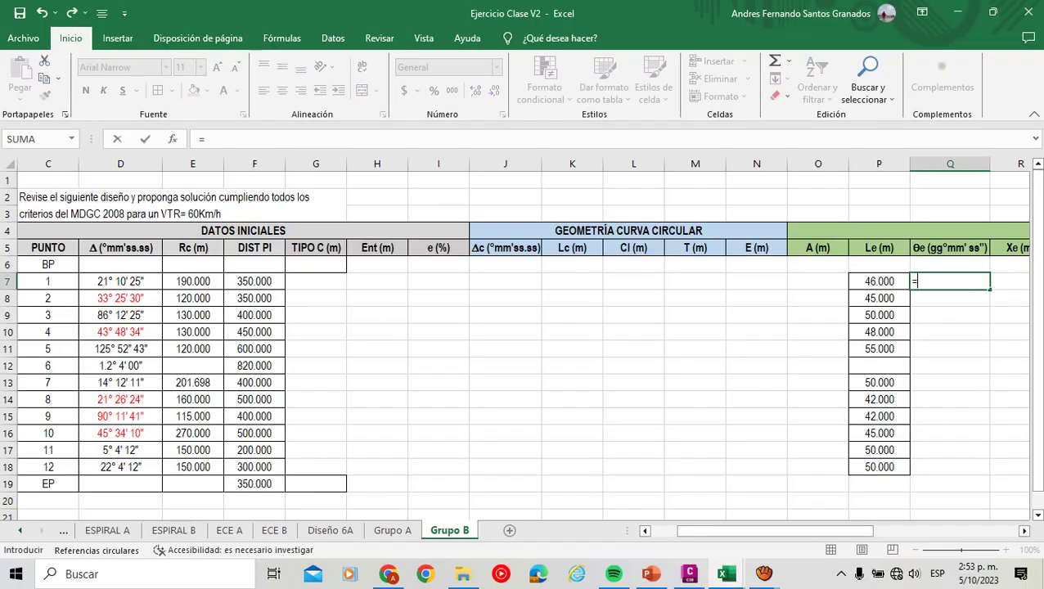
text((()
key(Left)
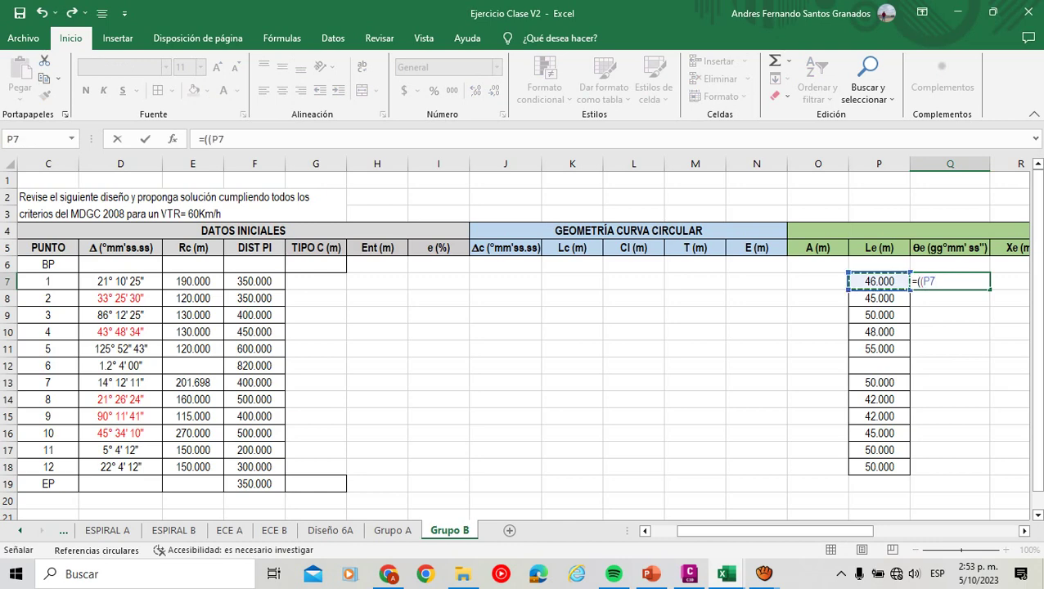
text(*90)
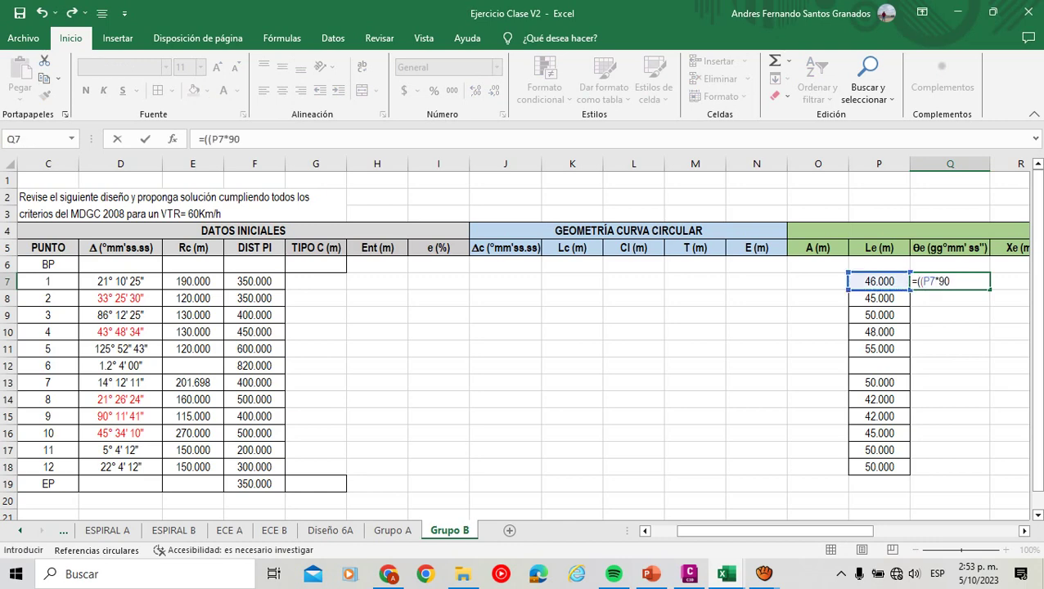
text()/()
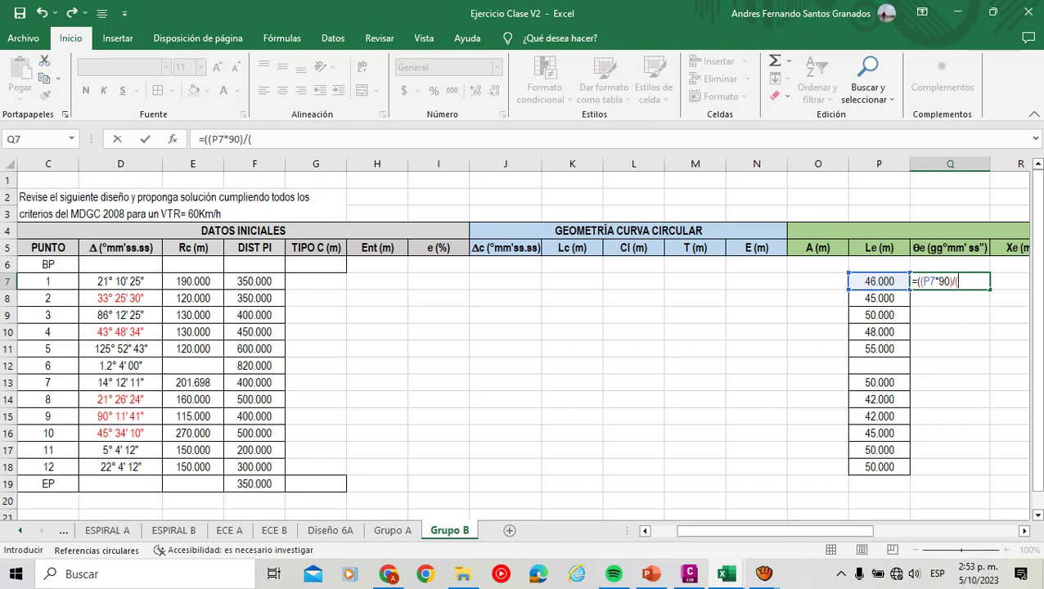
click(193, 280)
text(*pi)
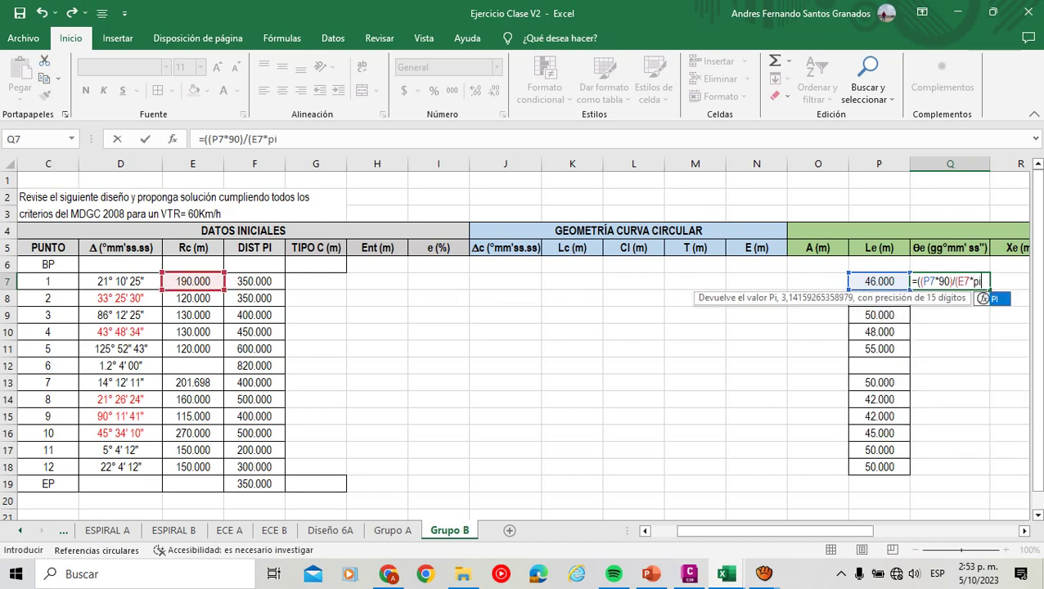
text(()))
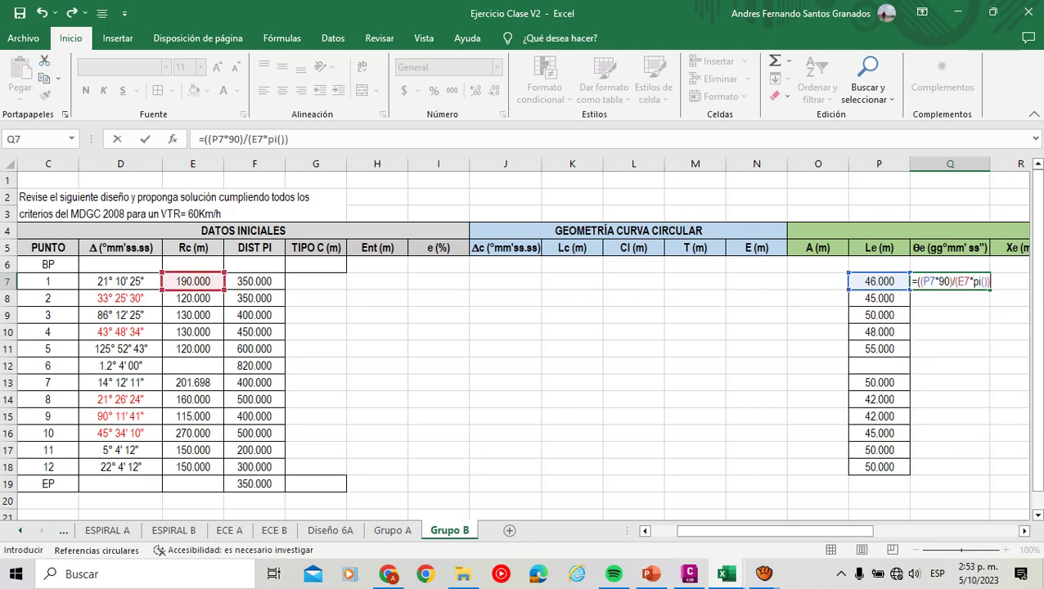
text())
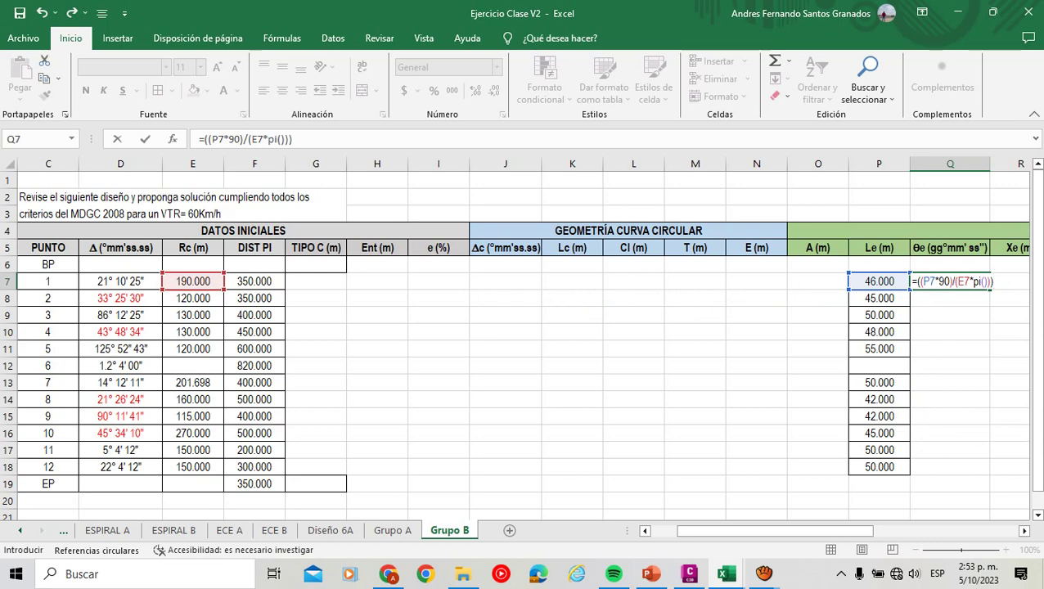
Wrap the Q7 formula in Convert_Degree to express the angle in degrees, minutes and seconds.
click(917, 281)
text(convert)
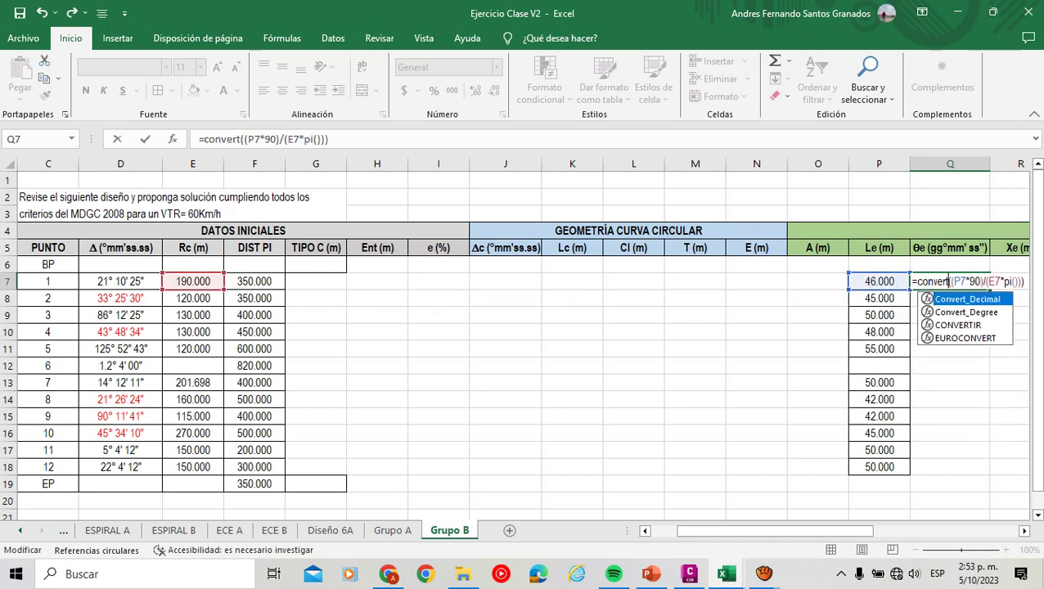
key(Down)
key(Tab)
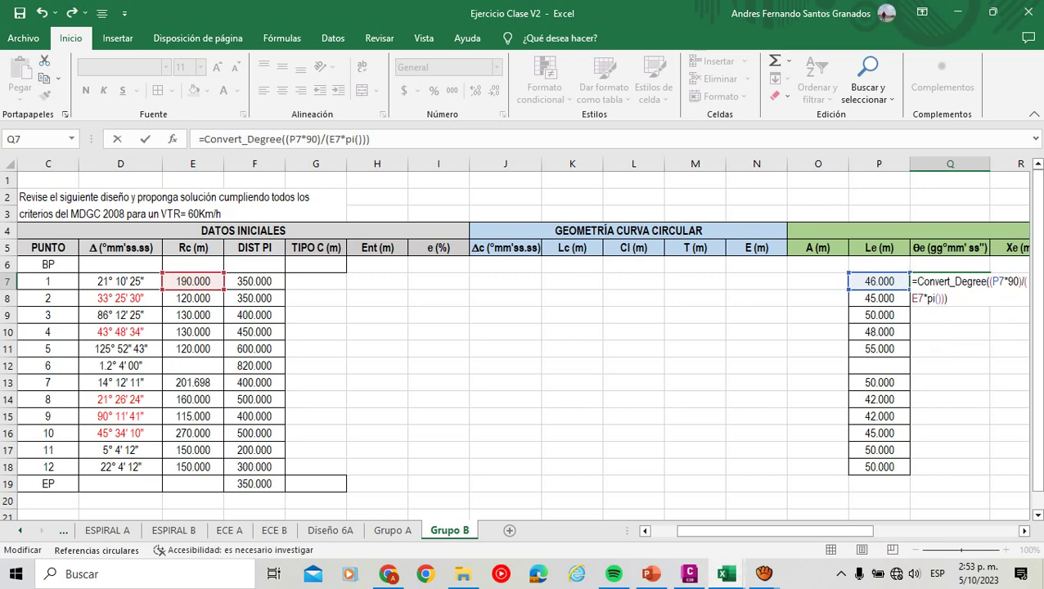
key(ctrl+Return)
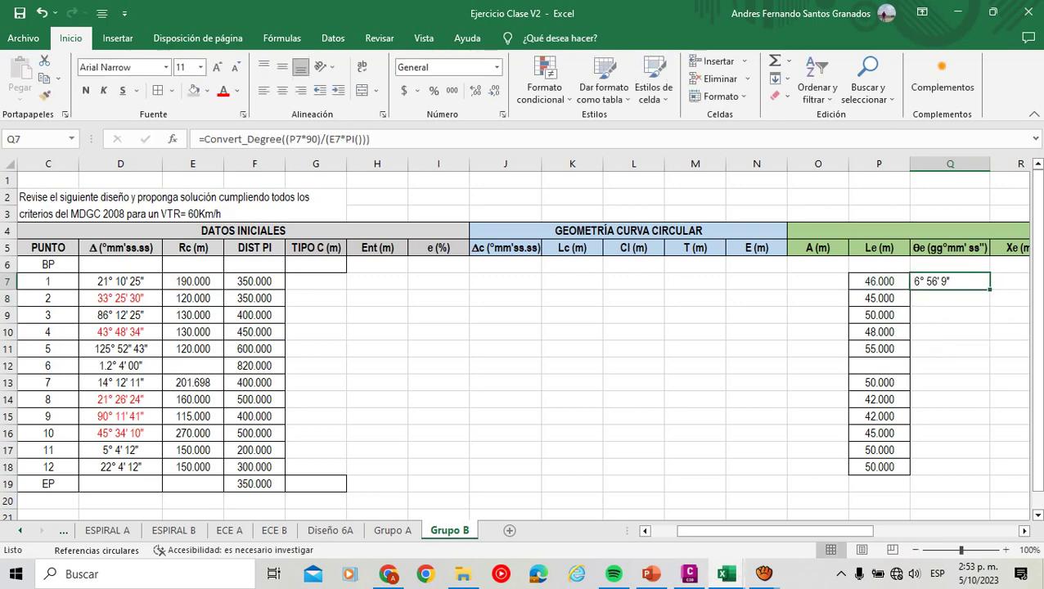
Fill the θe formula from Q7 down to Q18 and center the cells horizontally and vertically.
drag(991, 289, 991, 473)
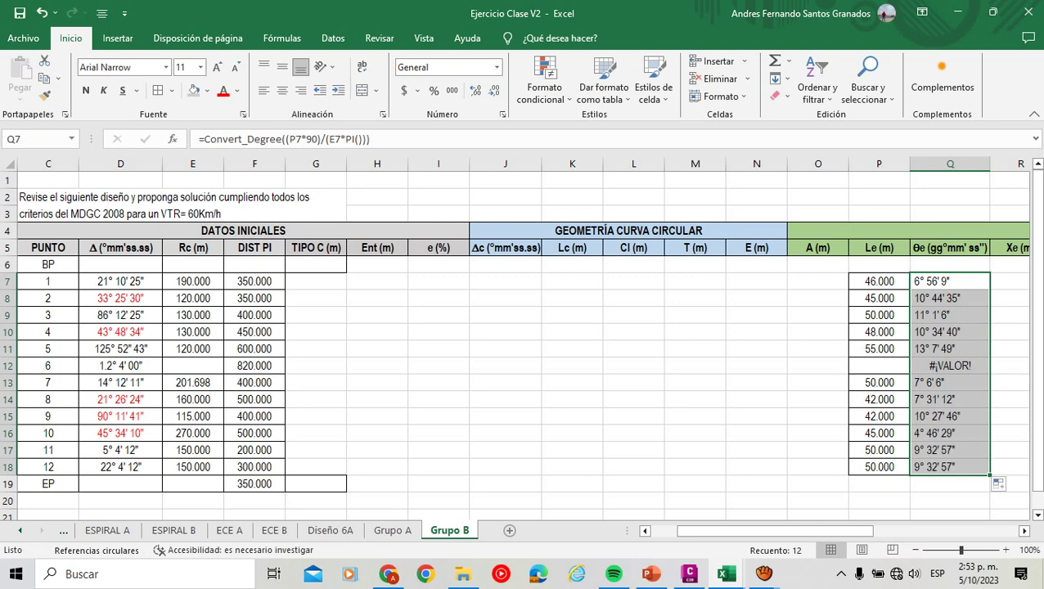
click(282, 90)
click(282, 67)
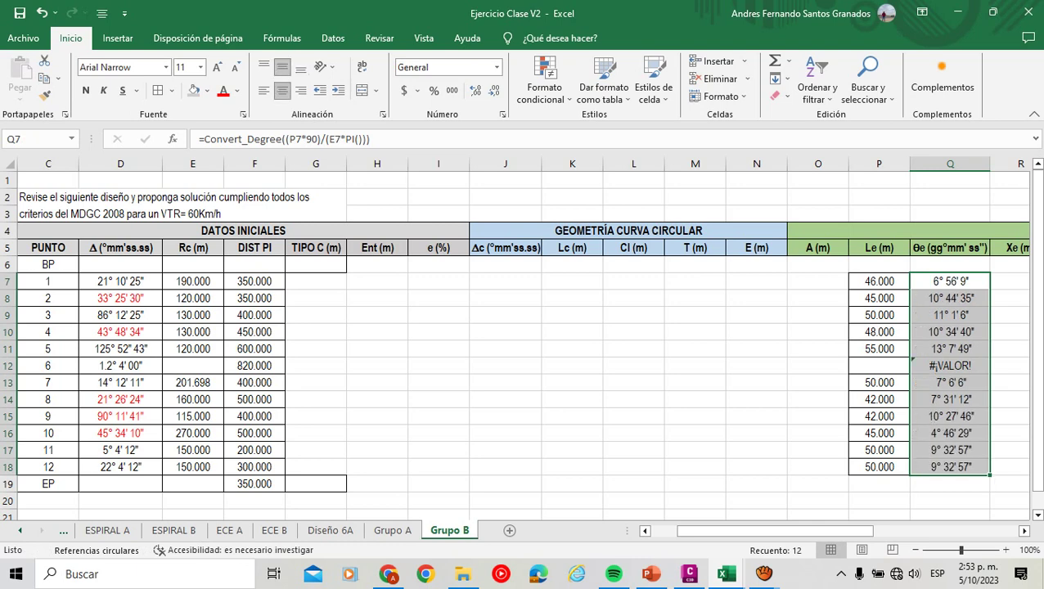
Replace the θe formula for point 6 in Q12 with a dash.
click(950, 366)
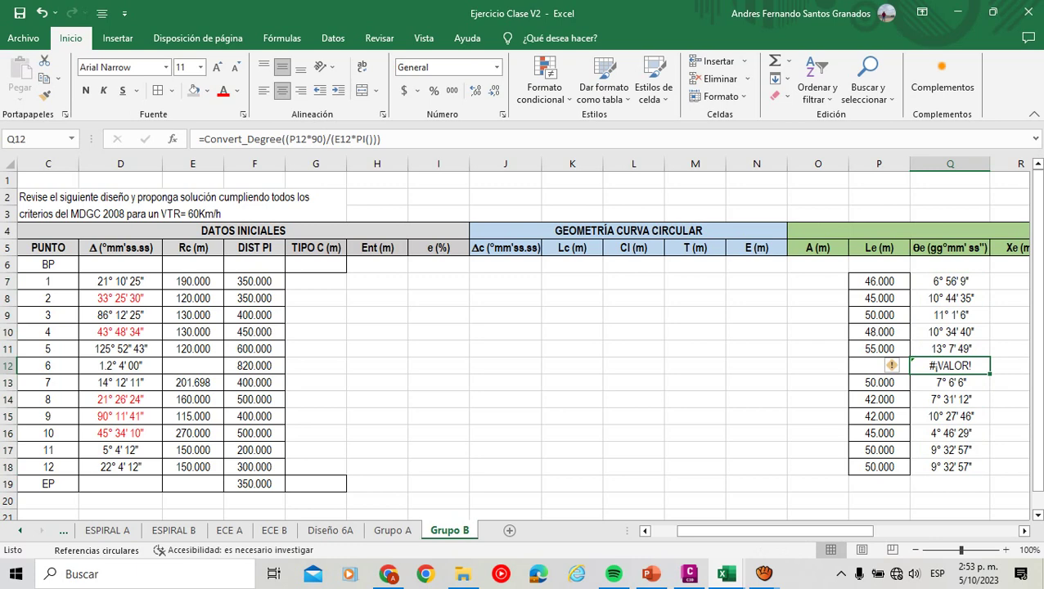
text(-)
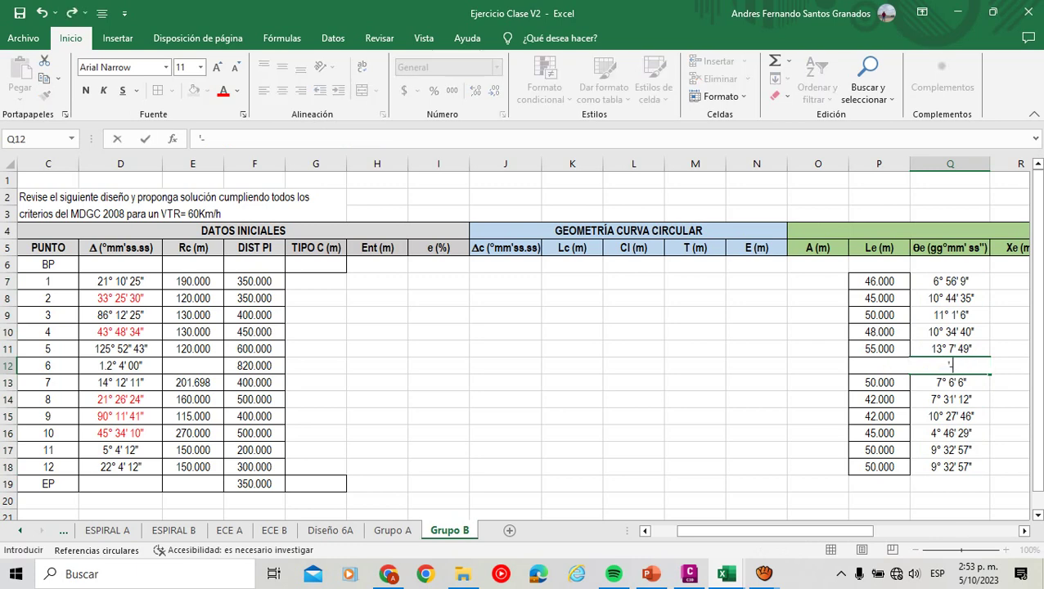
key(Return)
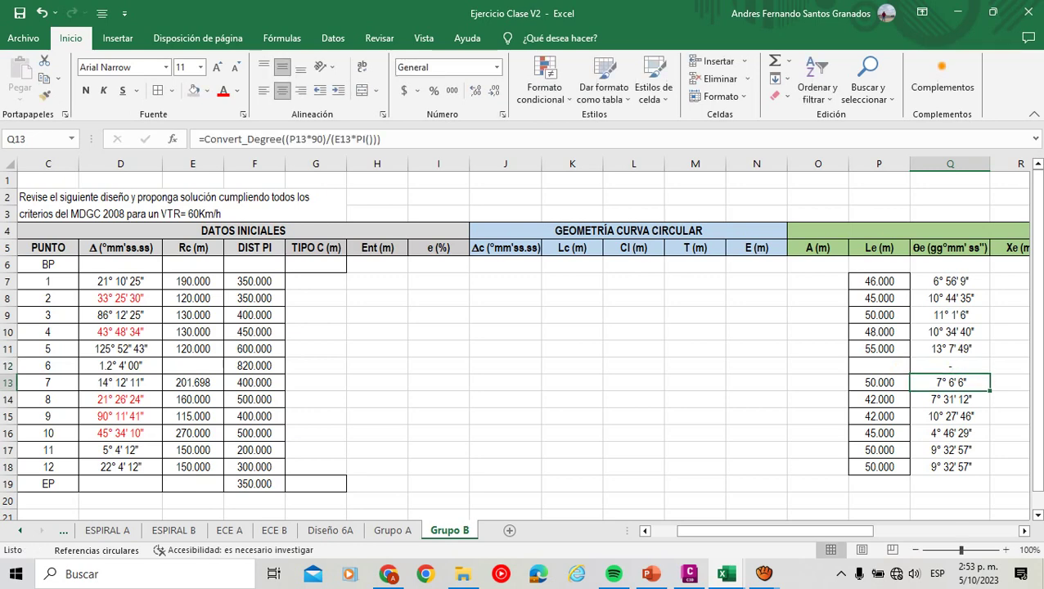
Set θe for point 7 in Q13 to half its deflection angle with =Convert_Degree(Convert_Decimal(D13)/2).
click(120, 382)
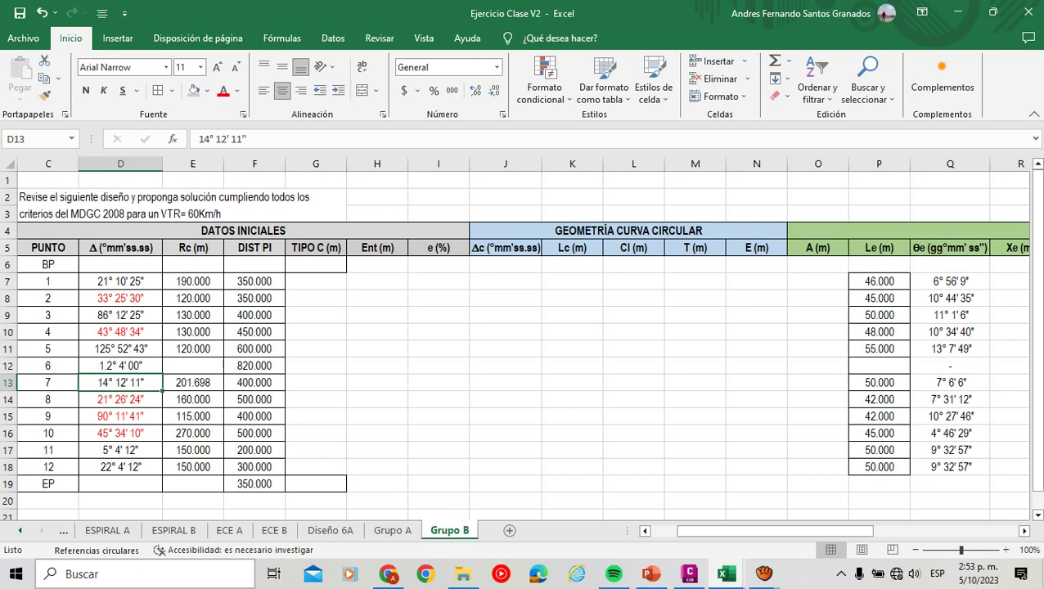
click(949, 383)
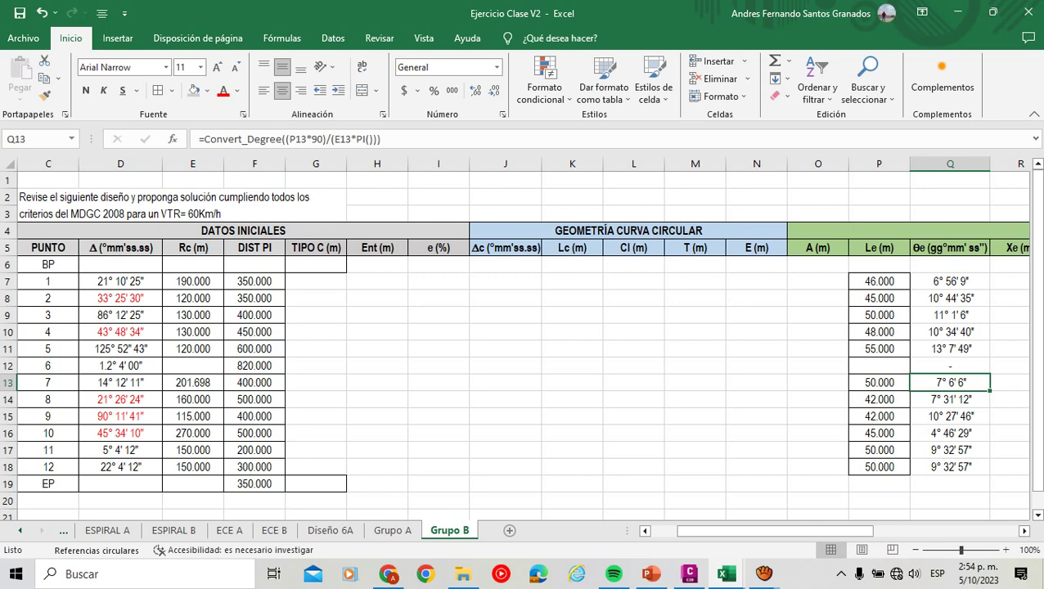
text(=conver)
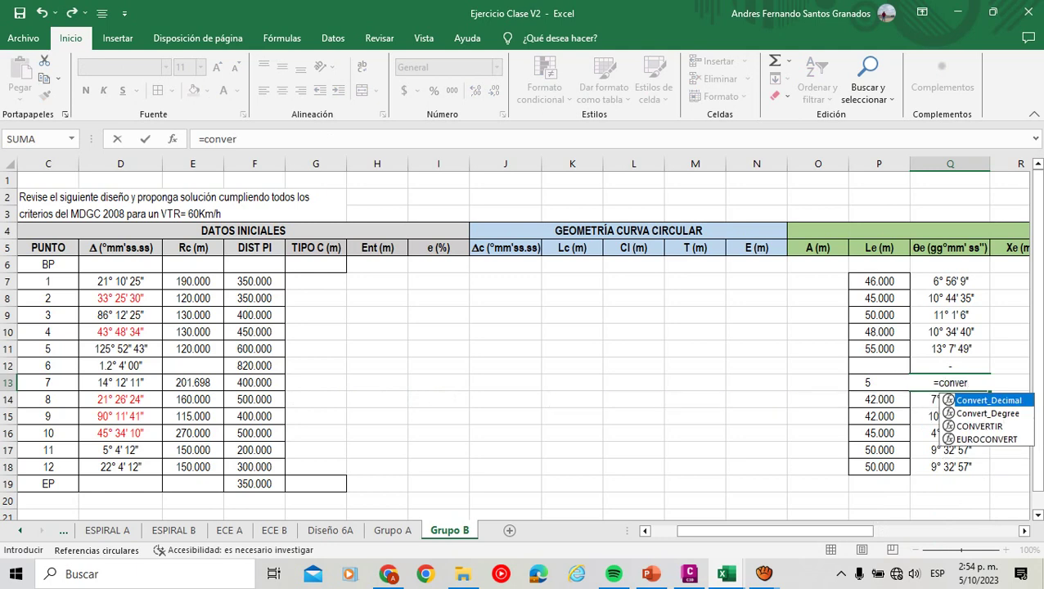
key(Tab)
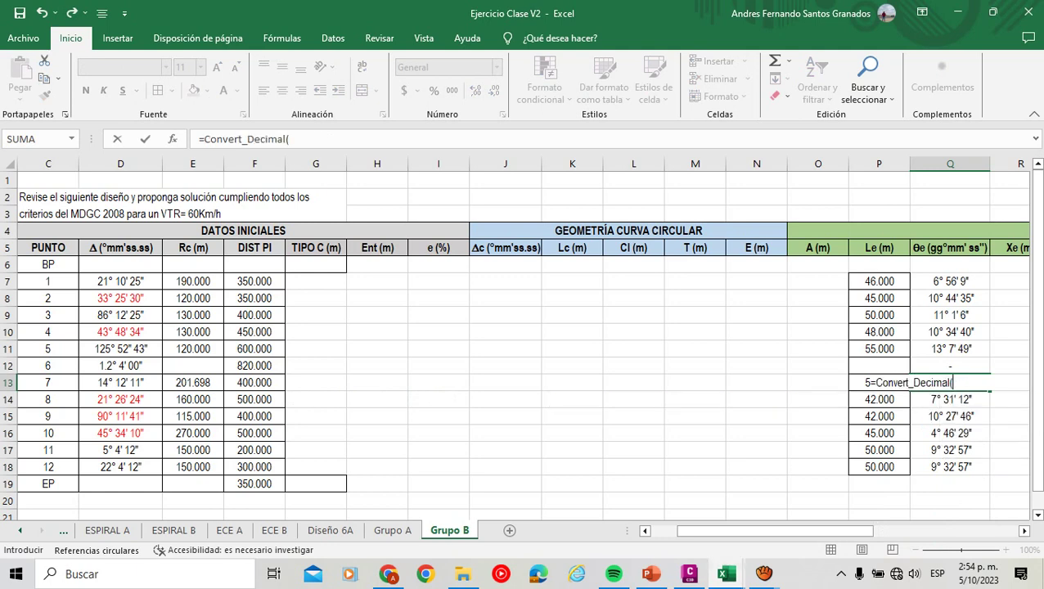
click(120, 382)
text()/2)
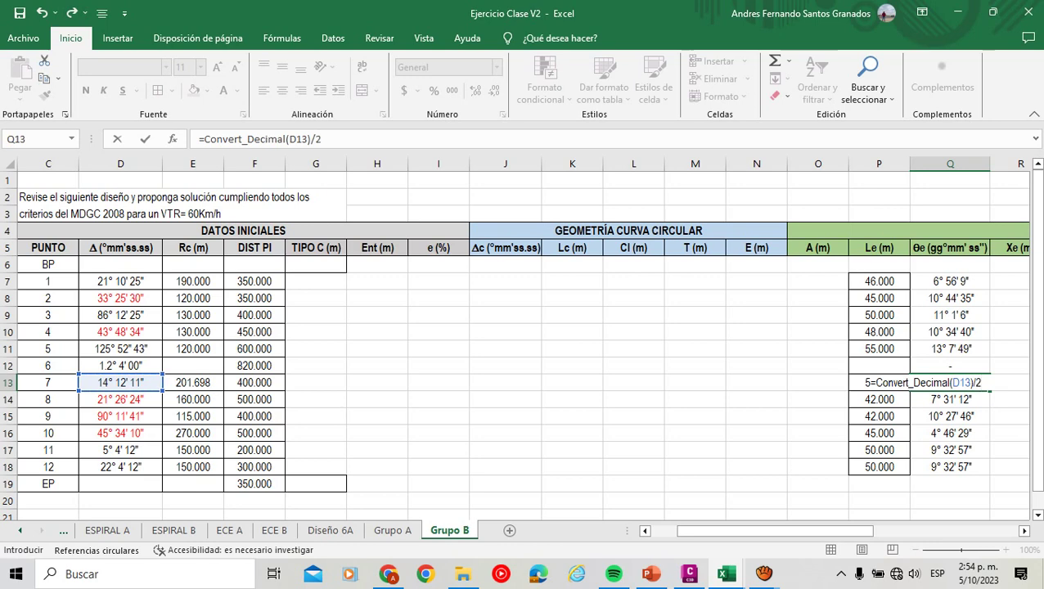
click(875, 382)
text(con)
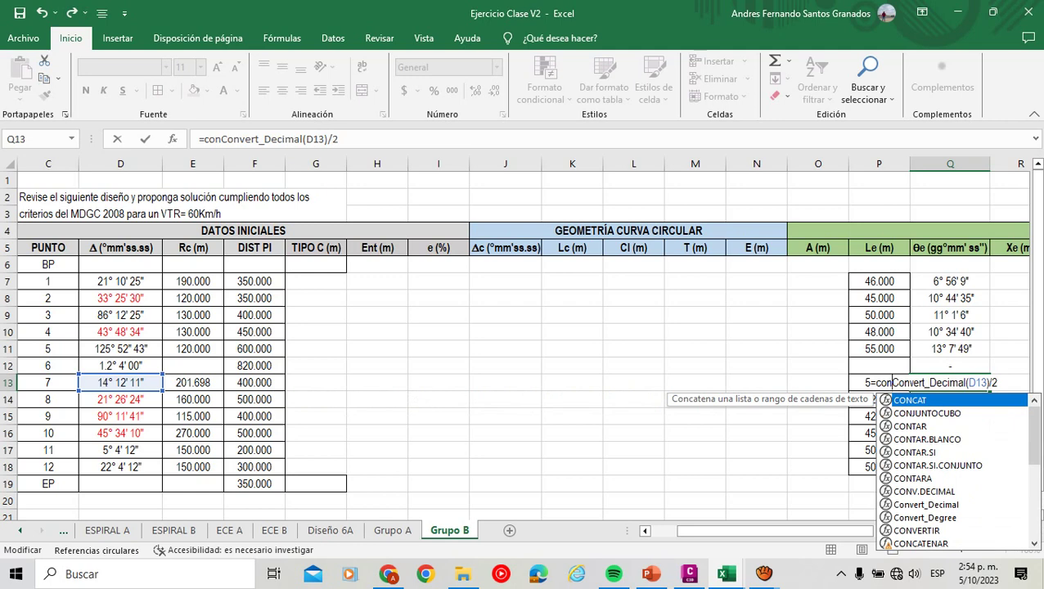
double_click(925, 518)
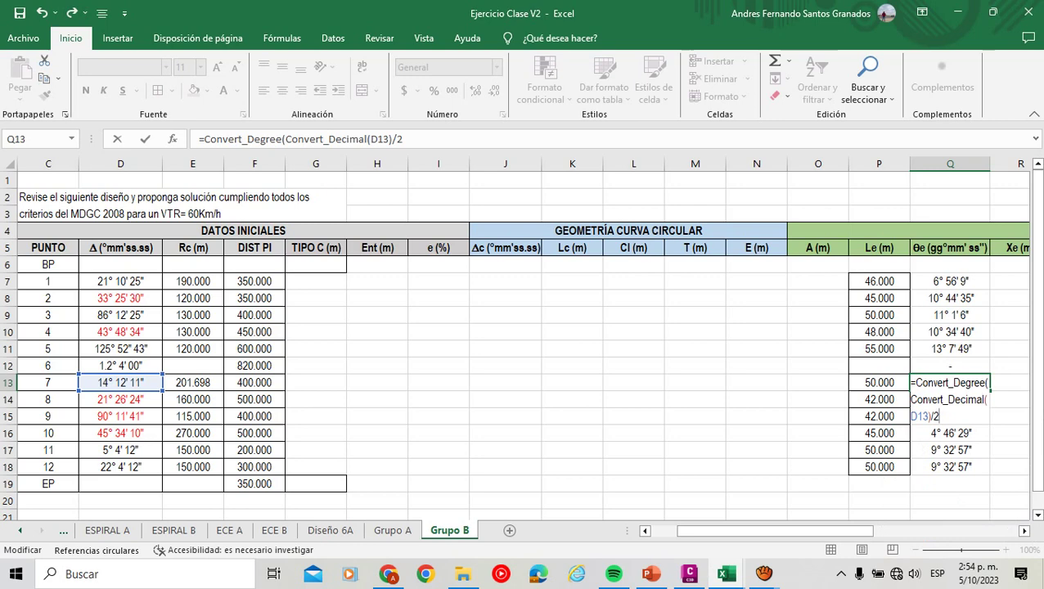
text()))
key(Return)
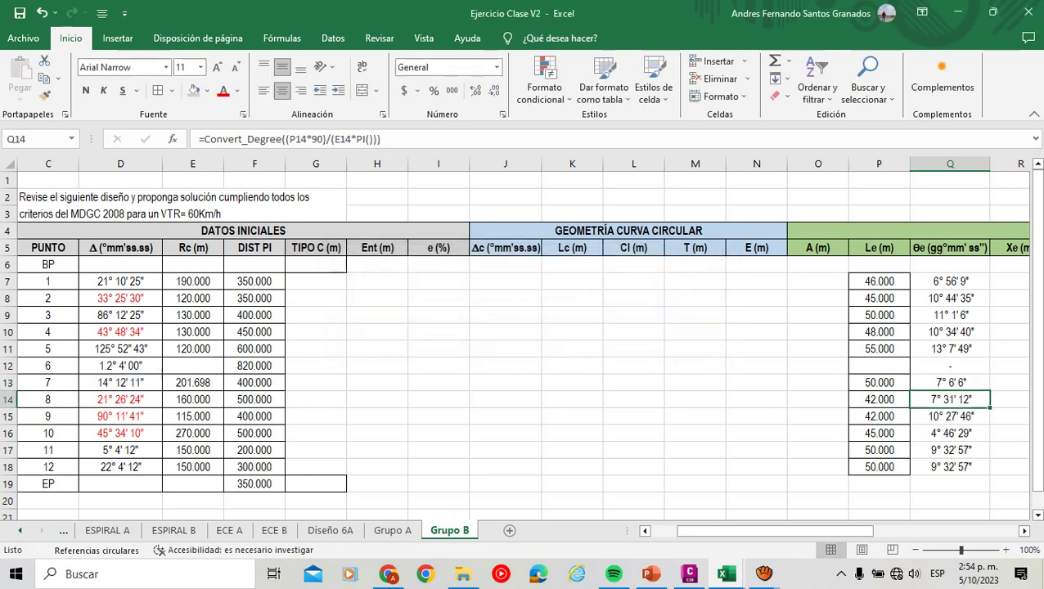
key(Return)
click(950, 383)
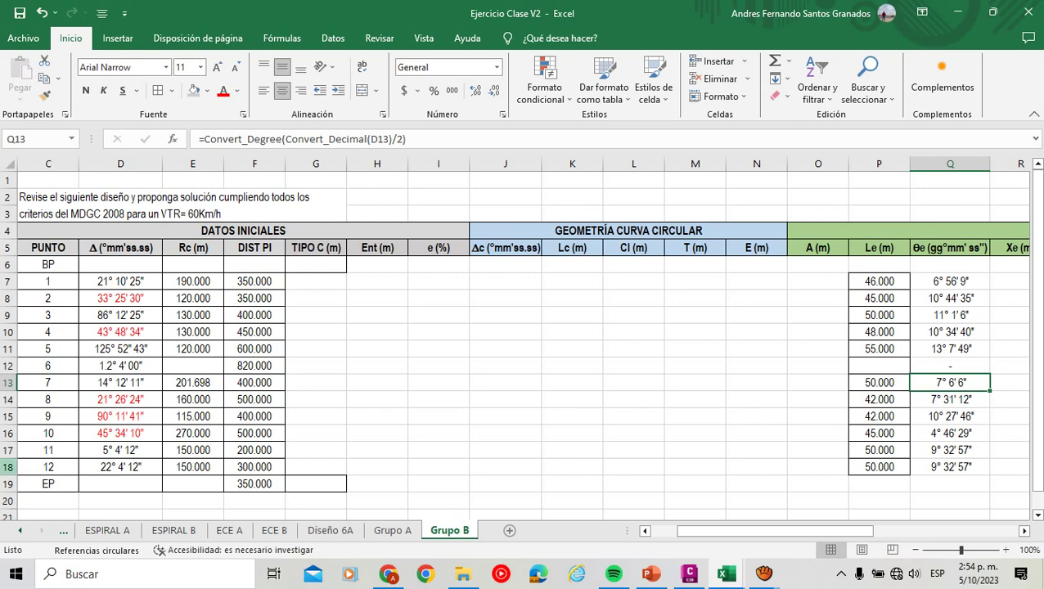
Replace the θe formula for point 11 in Q17 with a dash.
click(8, 451)
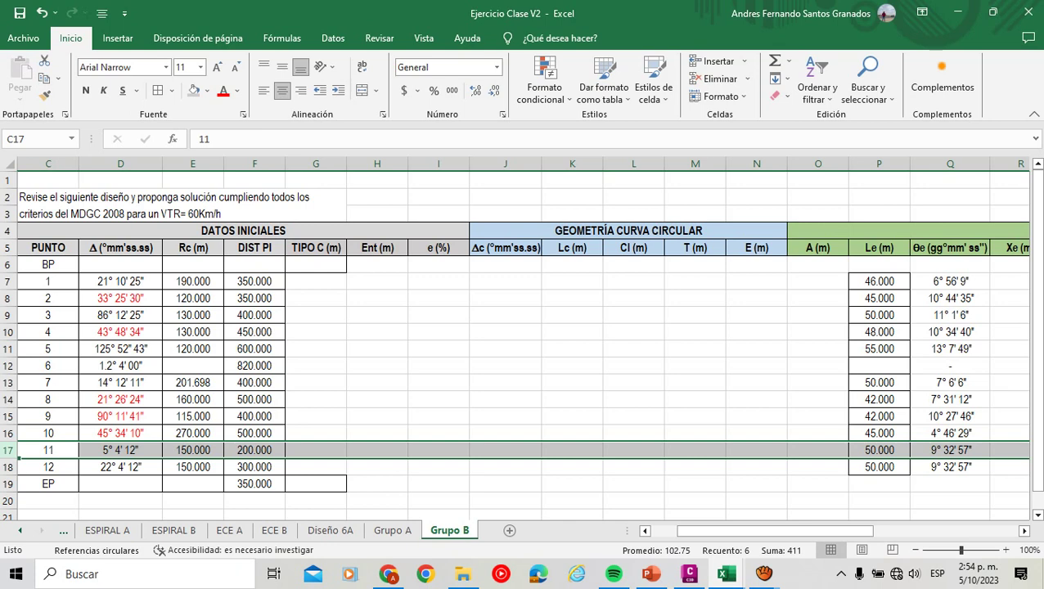
click(950, 450)
text(-)
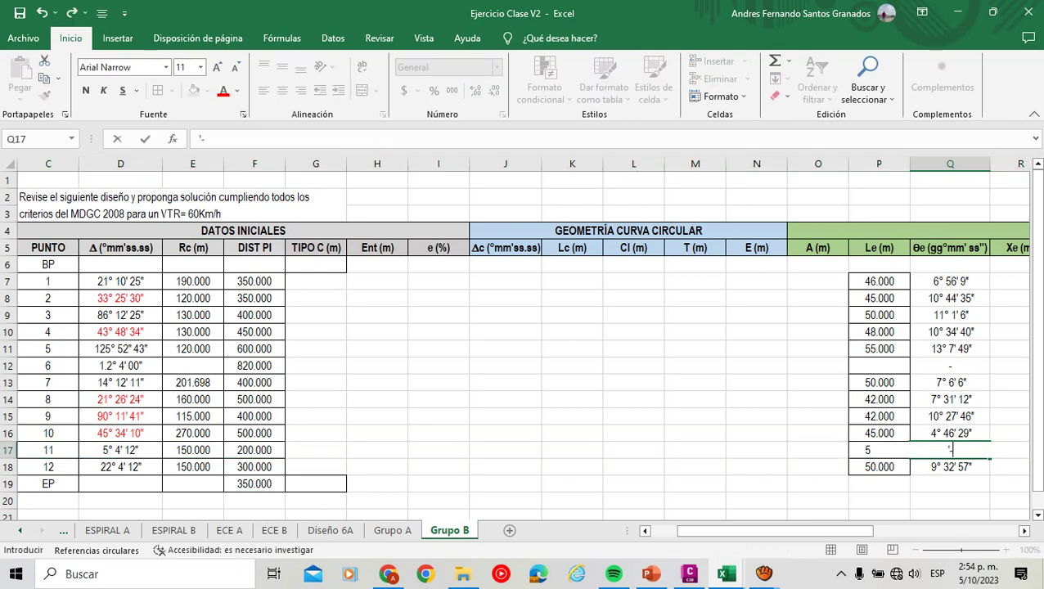
key(Return)
Enter ECE as the curve type for points 1 to 5 in G7:G11 of the TIPO C column.
key(Left)
key(Left)
key(Left)
key(Left)
key(Left)
key(Up)
key(Up)
key(Up)
key(Up)
key(Up)
key(Up)
key(Up)
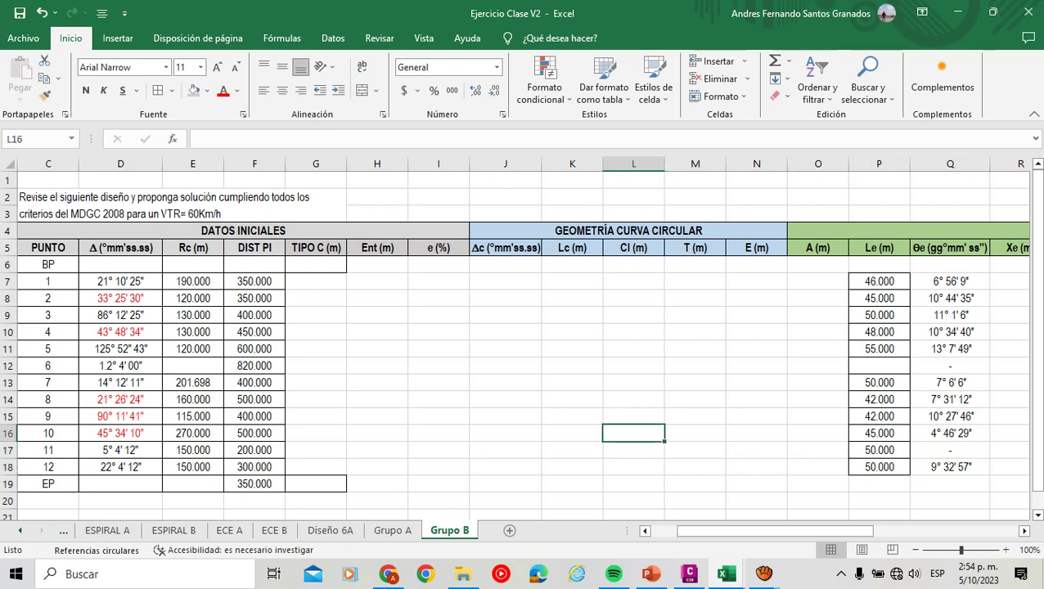
key(Left)
key(Left)
key(Left)
key(Left)
key(Left)
key(Left)
key(Left)
key(Left)
key(Left)
key(Left)
key(Left)
key(Up)
key(Right)
key(Right)
key(Right)
key(Right)
key(Right)
key(Right)
key(Right)
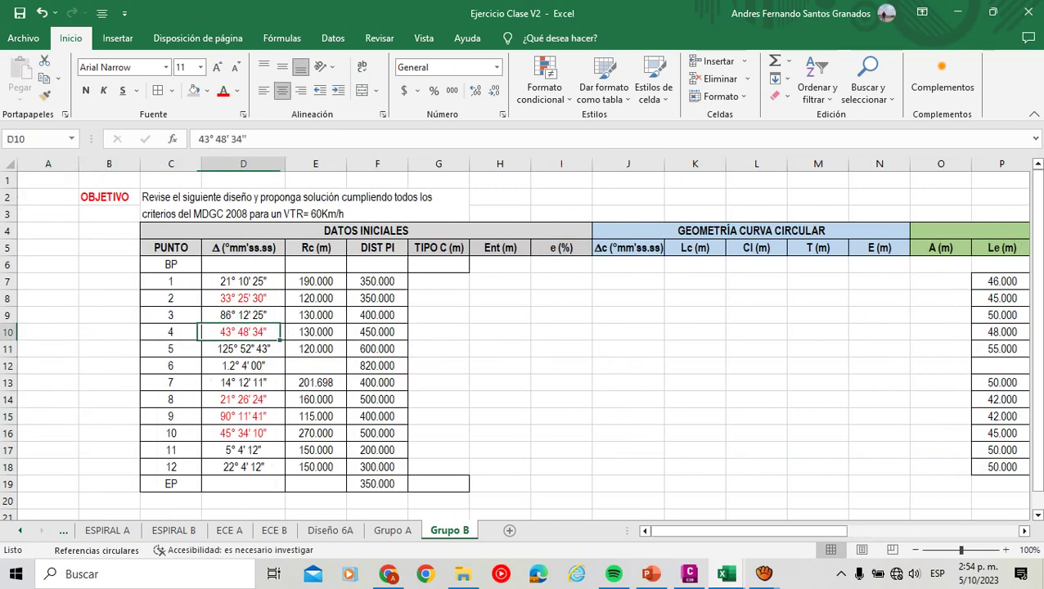
key(Up)
key(Up)
key(Up)
key(Left)
key(Caps_Lock)
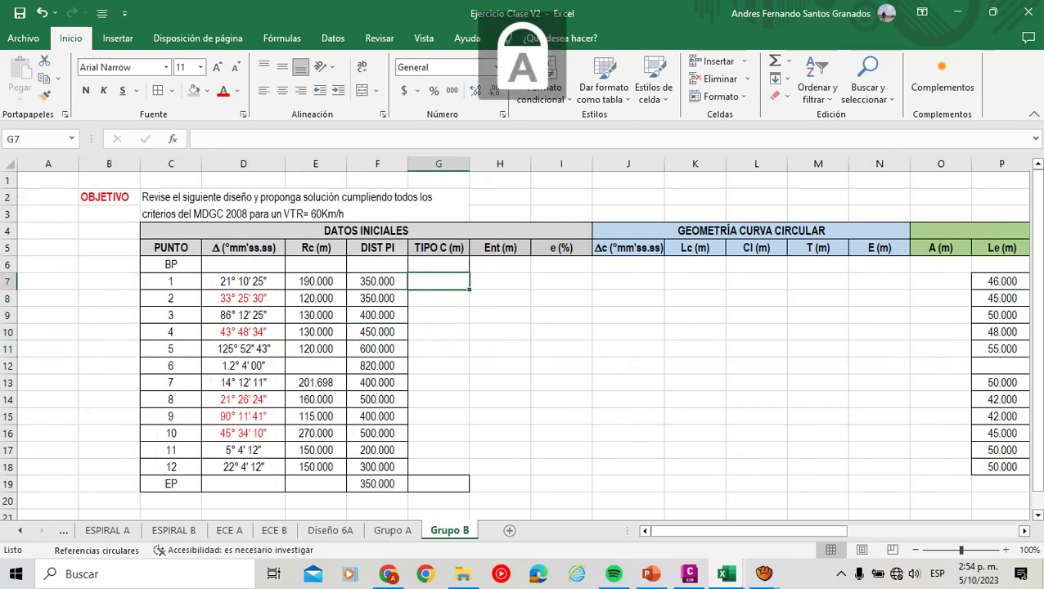
text(ECE)
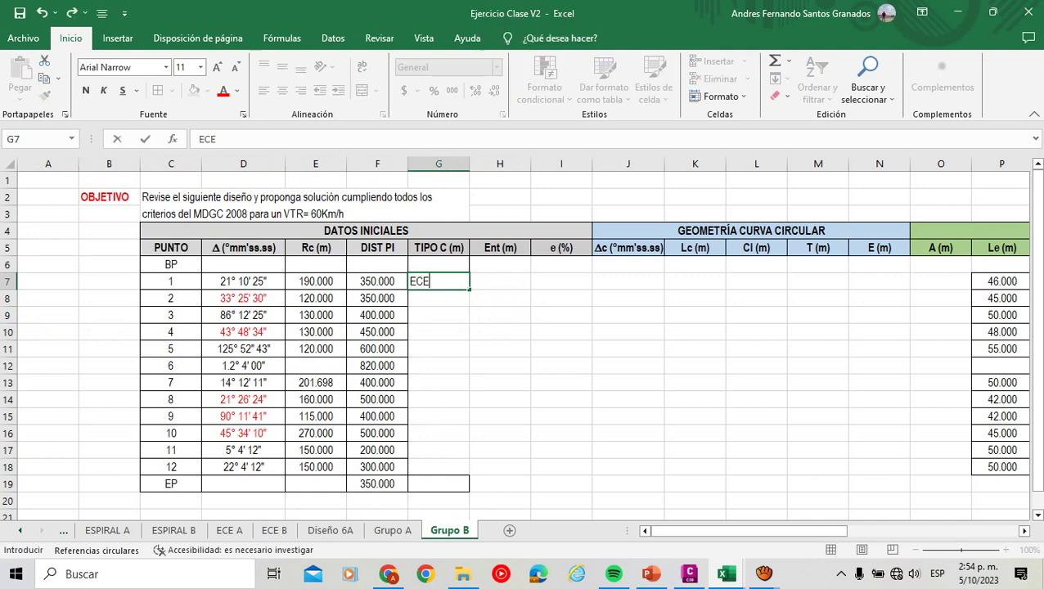
key(Return)
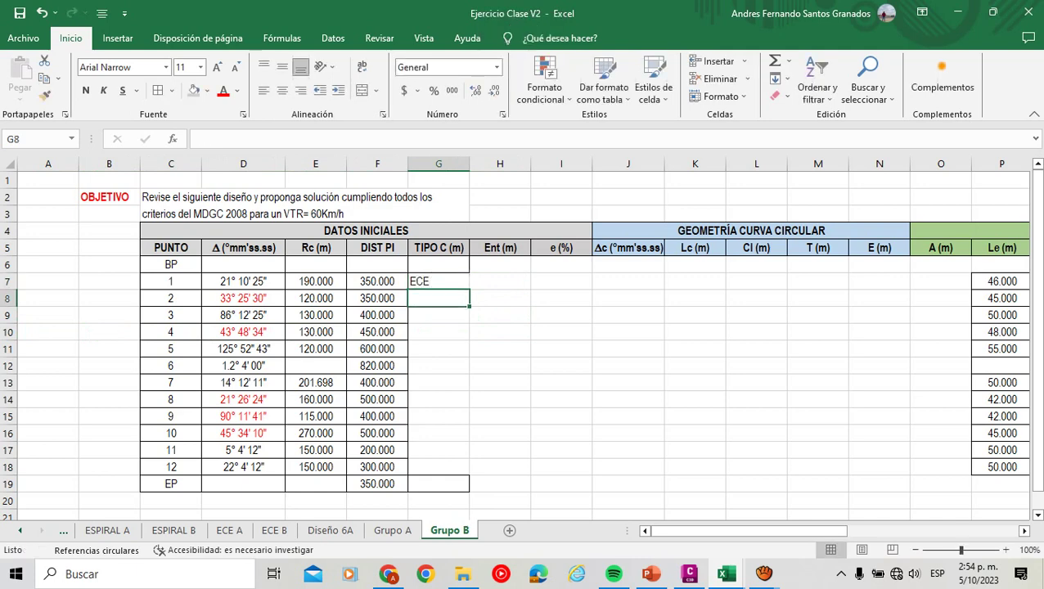
text(ECE)
key(Return)
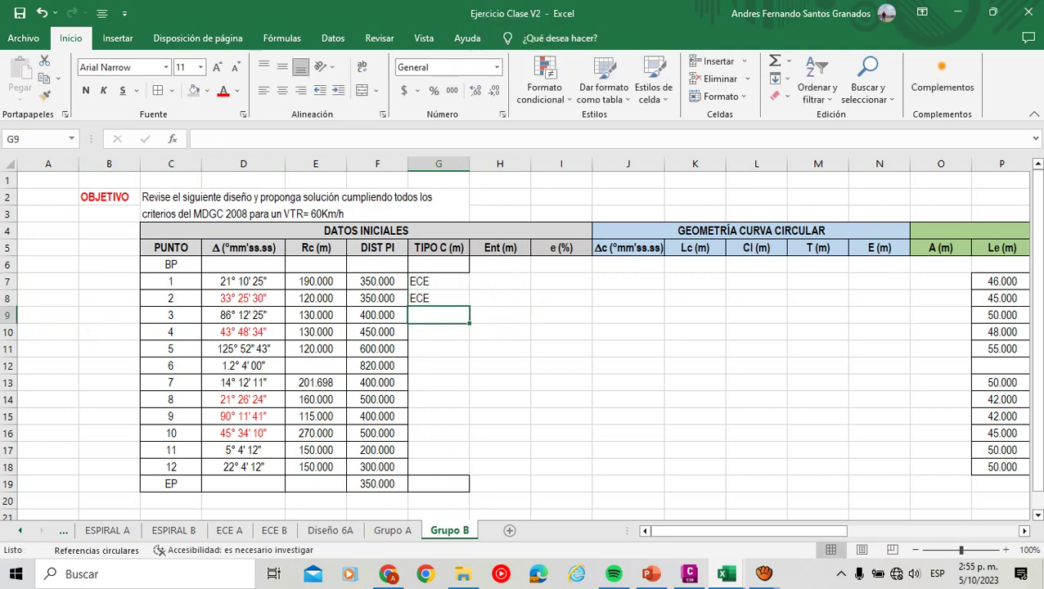
text(ECE)
key(Return)
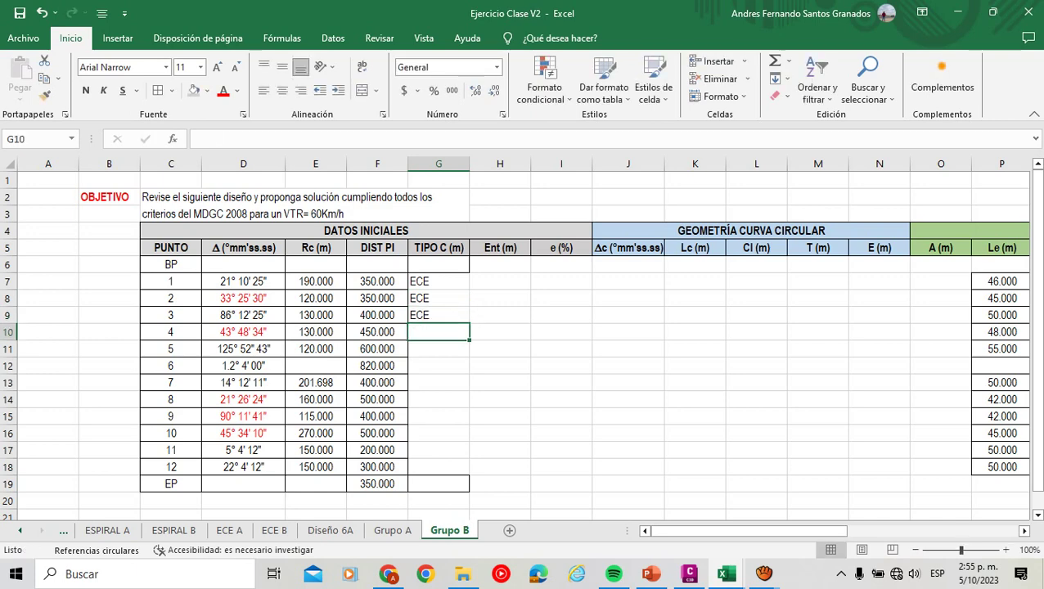
text(ECE)
key(Return)
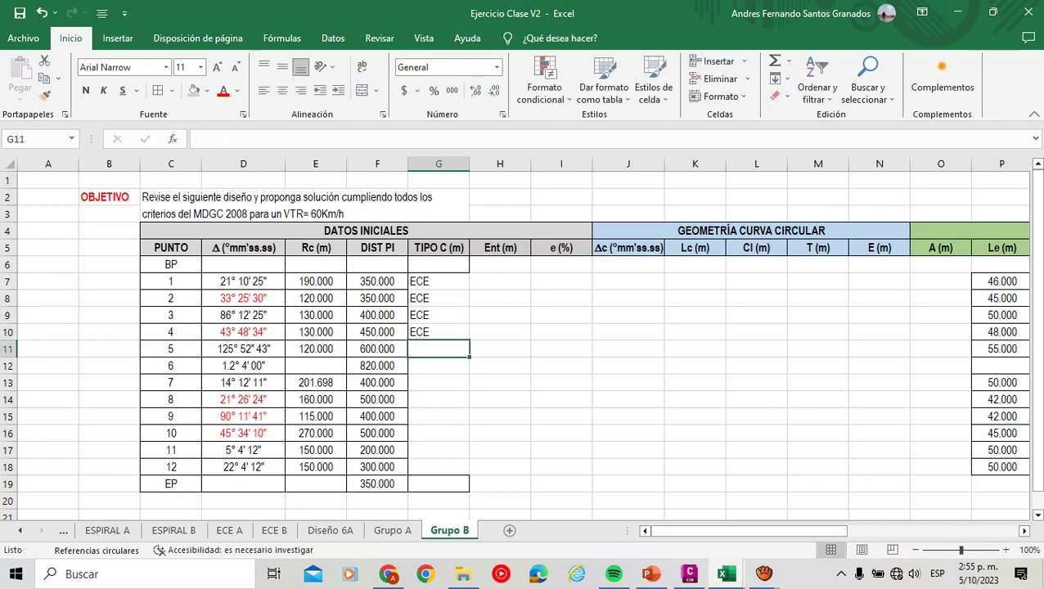
text(ECE)
key(Return)
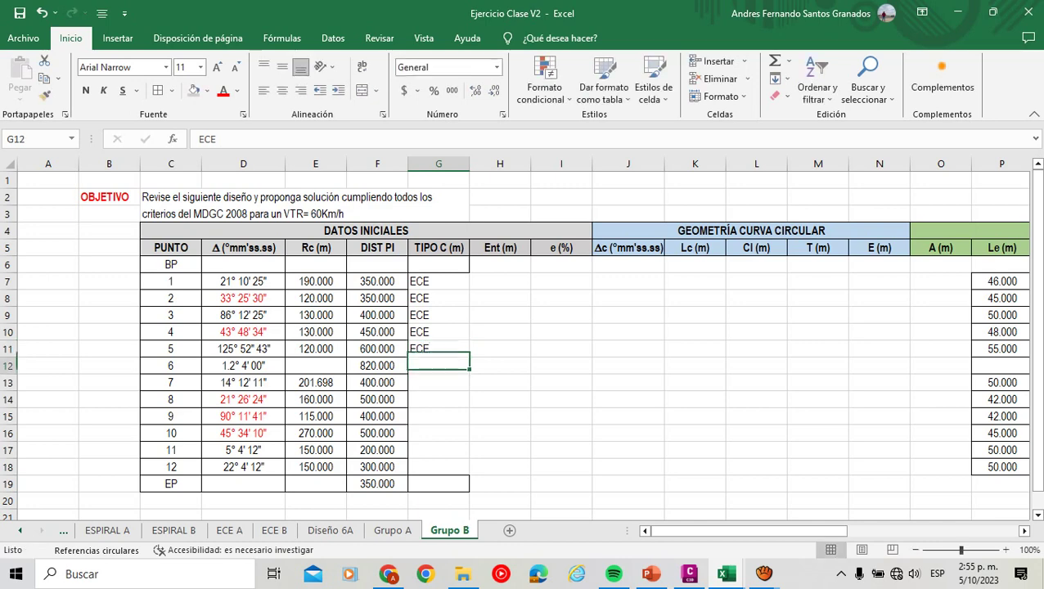
Enter the curve types for points 6 to 12 in G12:G18 as PQ, EE, ECE, ECE, ECE, CS and ECE.
text(PQ)
key(Return)
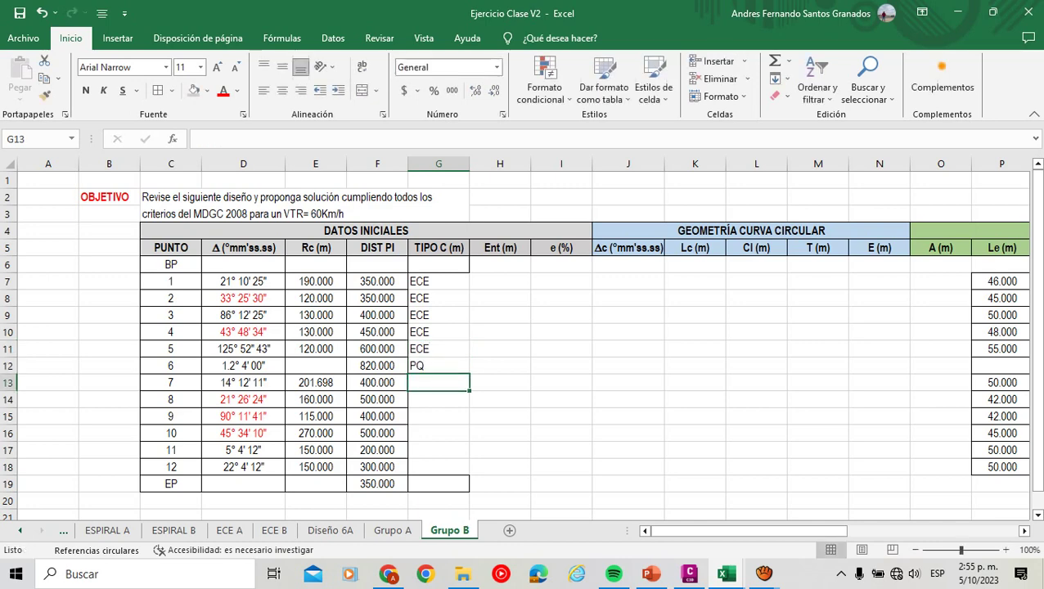
text(EE)
key(Return)
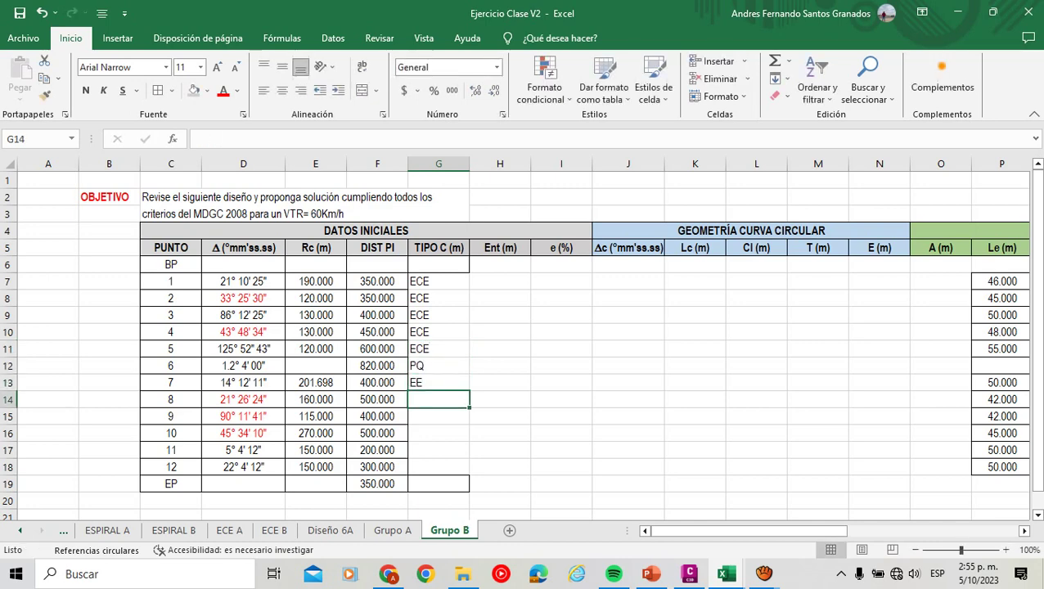
text(ECE)
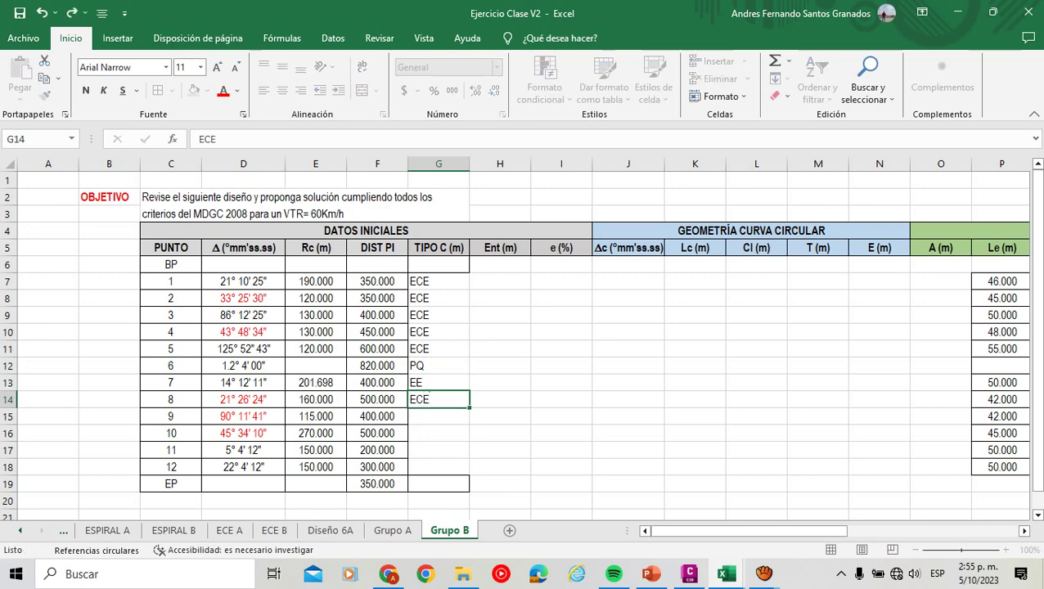
key(Return)
text(ECE)
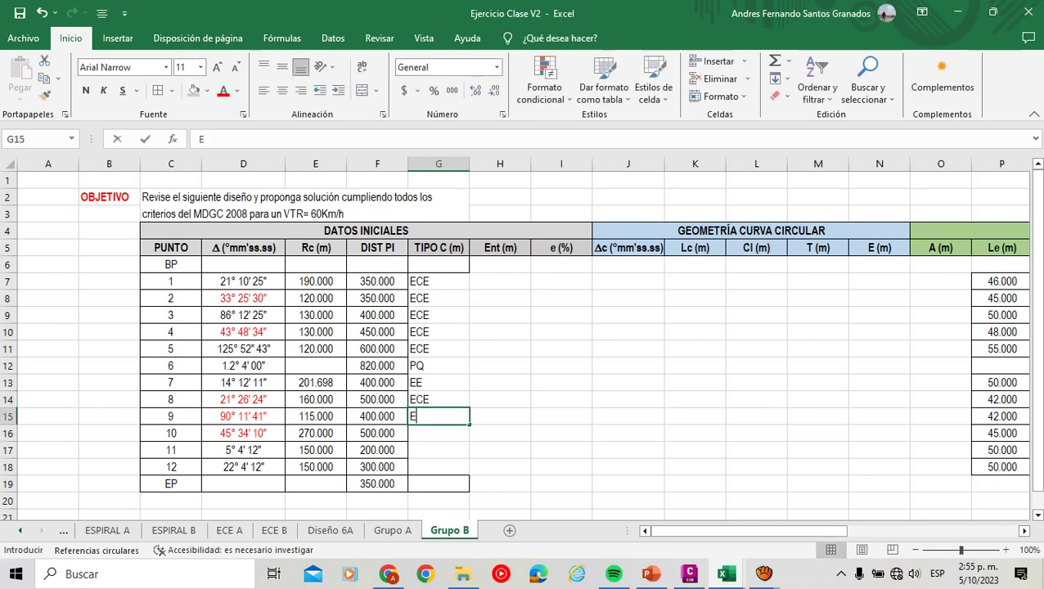
key(Return)
text(ECE)
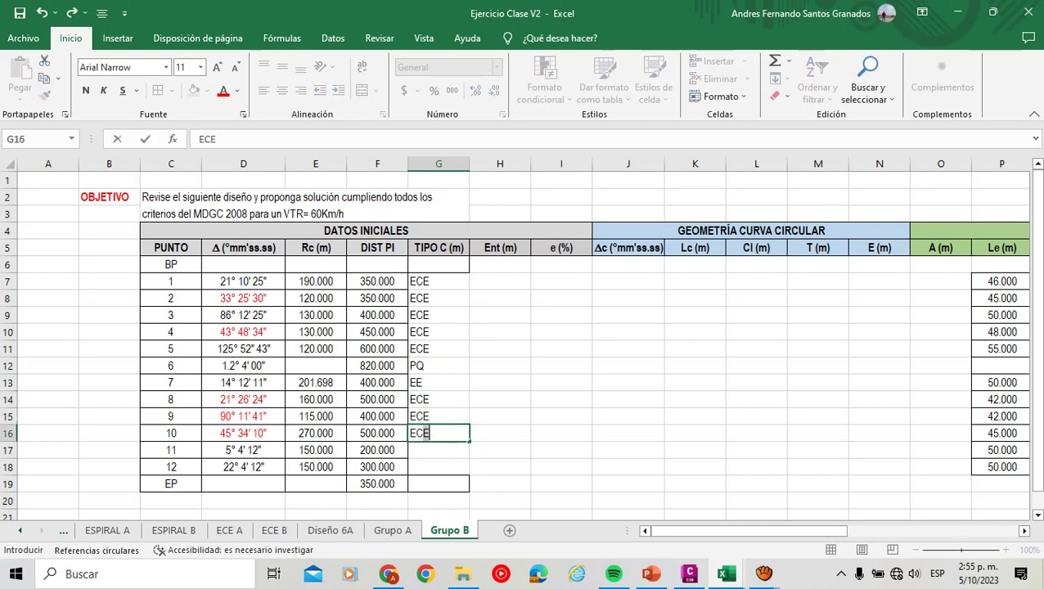
key(Return)
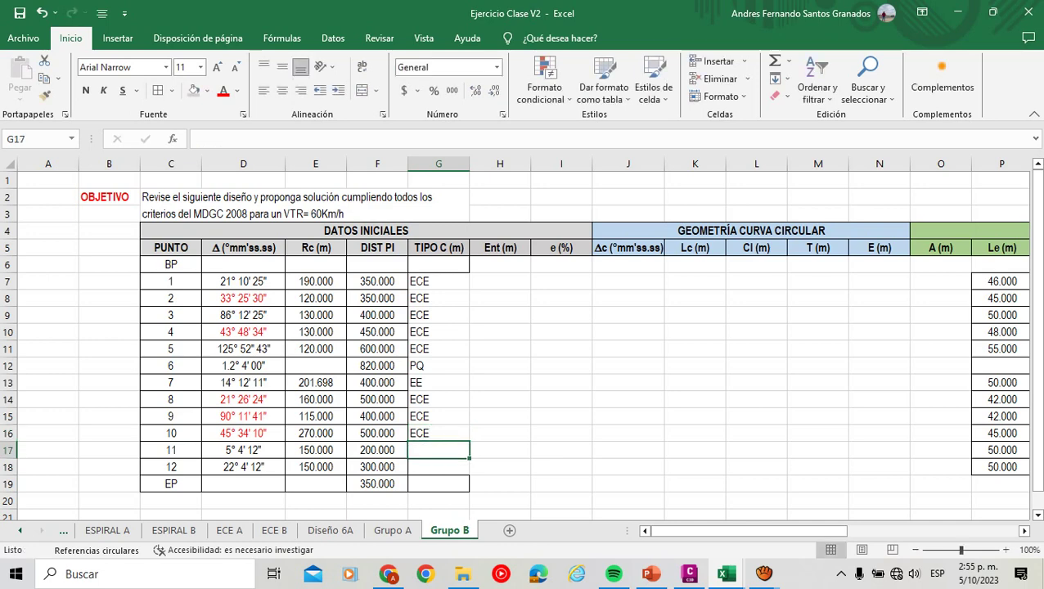
text(CS)
key(Return)
text(ECE)
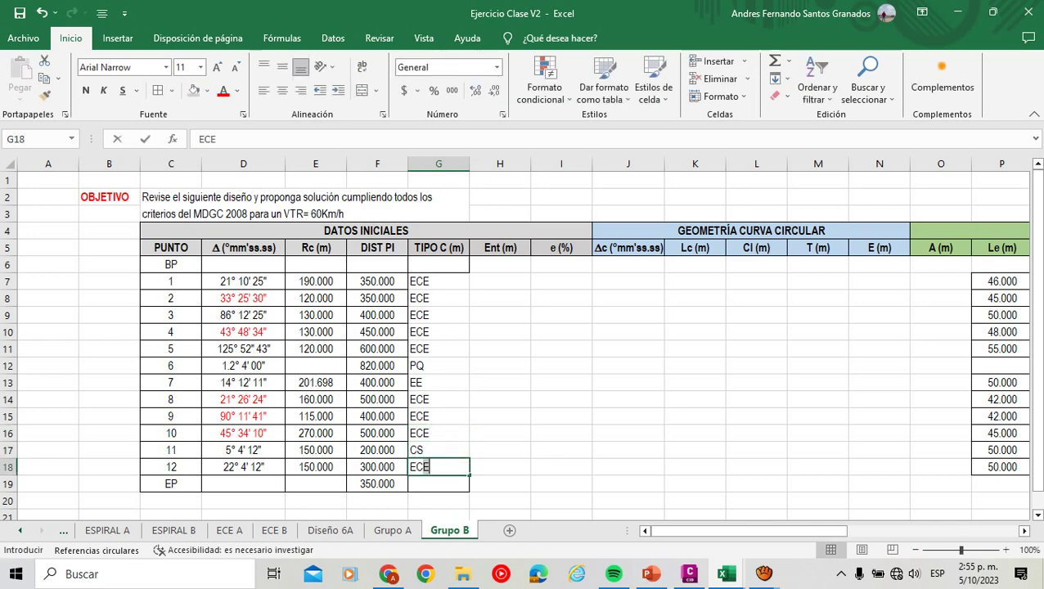
key(Return)
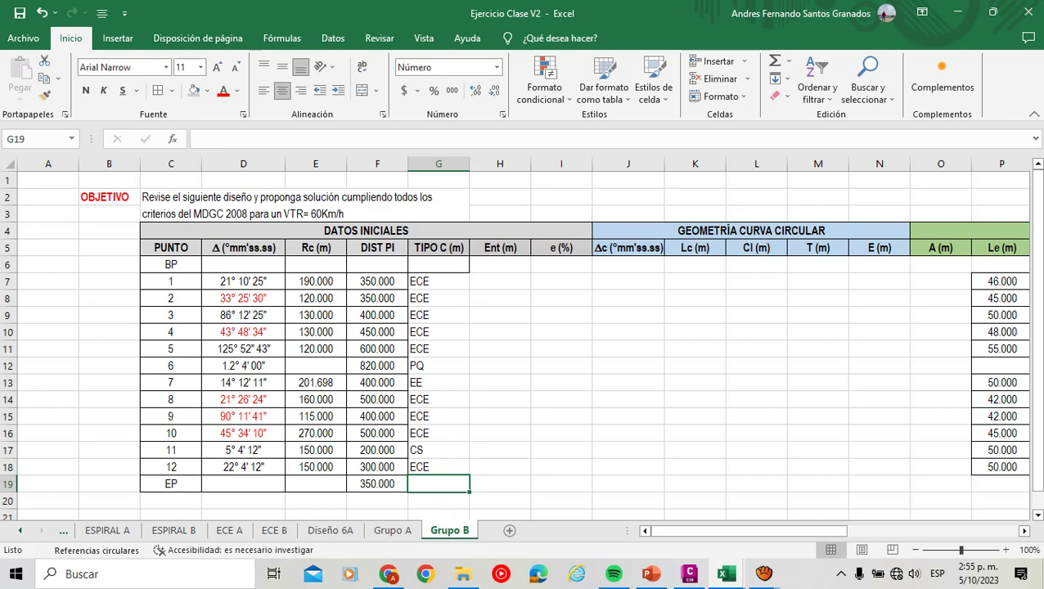
Center the curve types in G7:G18 horizontally and vertically.
drag(439, 281, 439, 466)
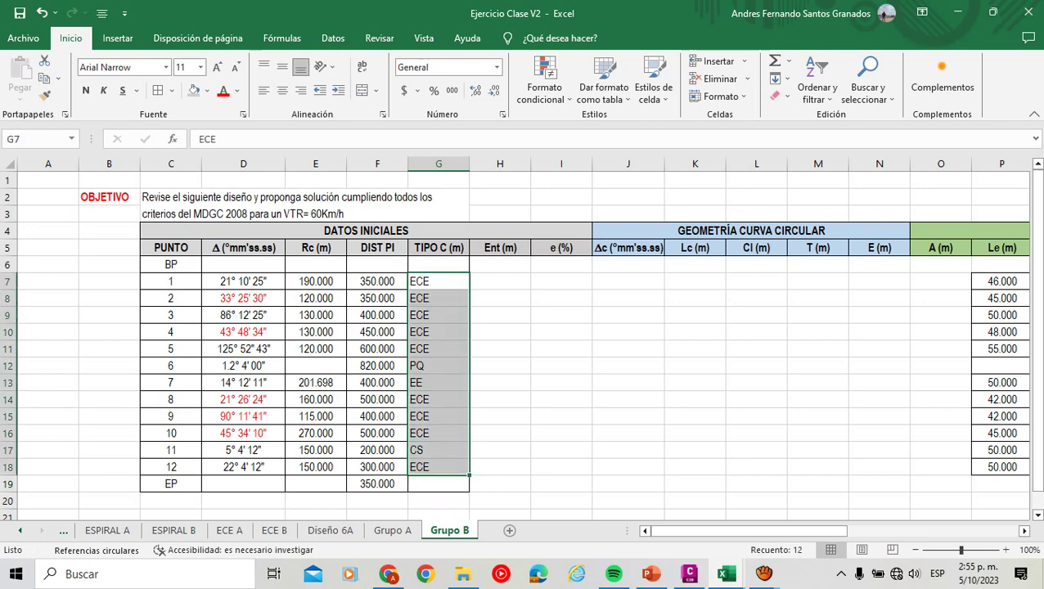
click(282, 90)
click(282, 67)
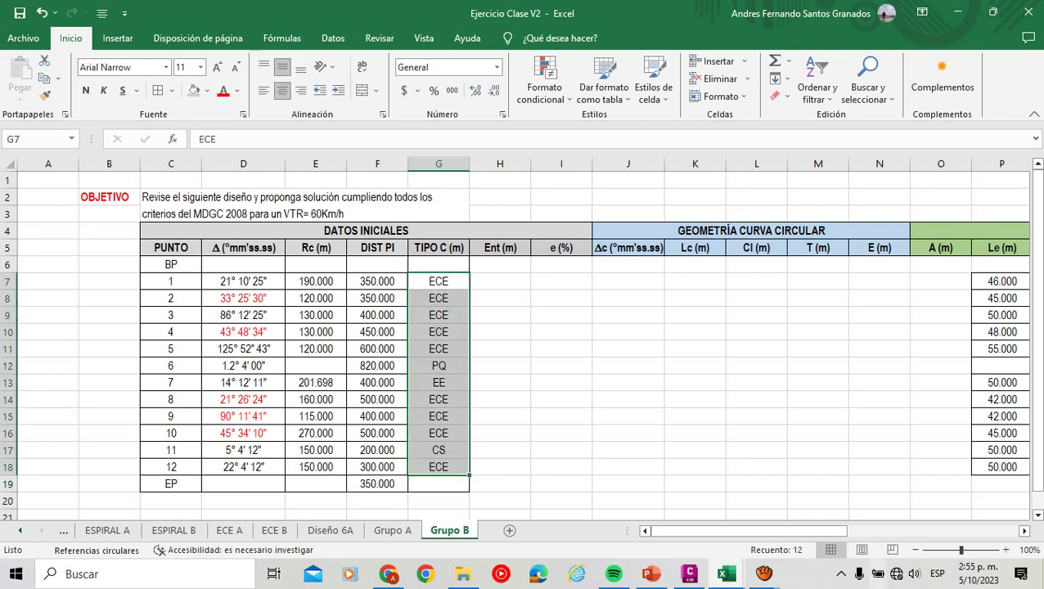
Compute Δc for point 1 in J7 with =Convert_Degree(Convert_Decimal(D7)-2*Convert_Decimal(Q7)) and copy the formula down to J18.
drag(746, 531, 787, 531)
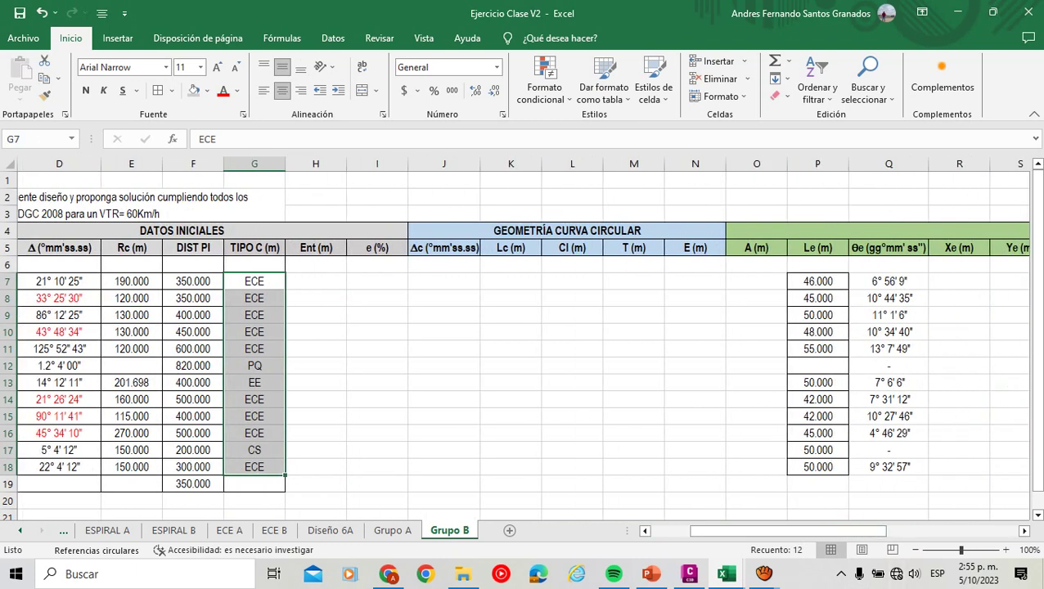
click(443, 280)
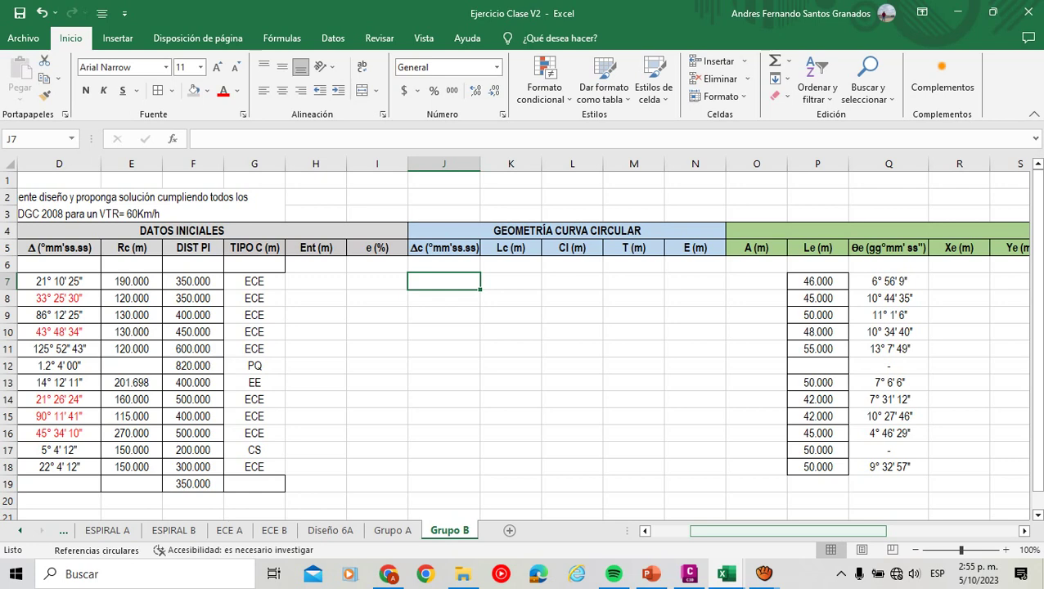
text(=)
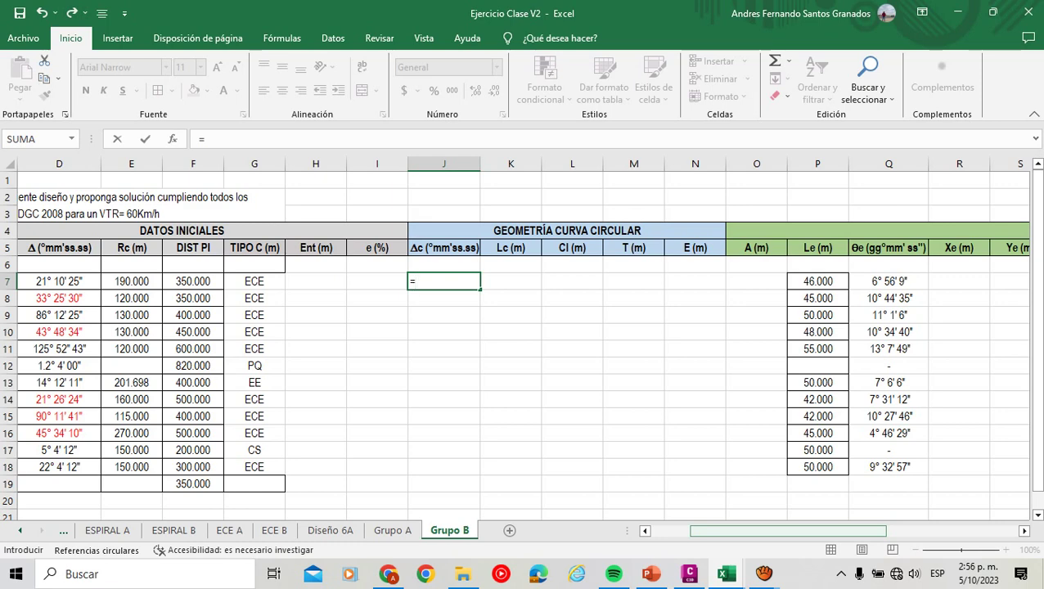
text(CONVER)
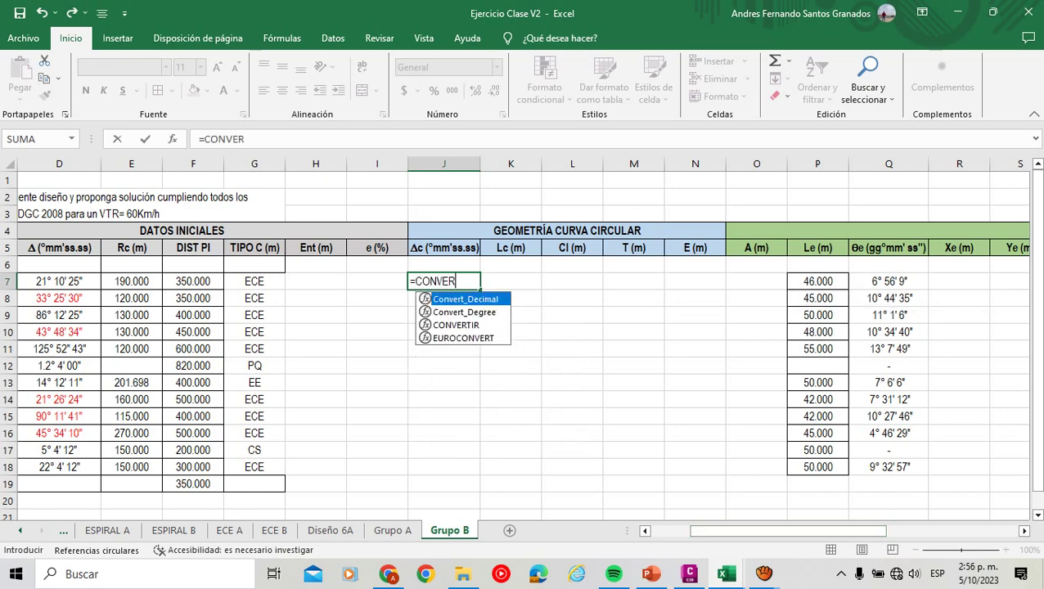
key(Tab)
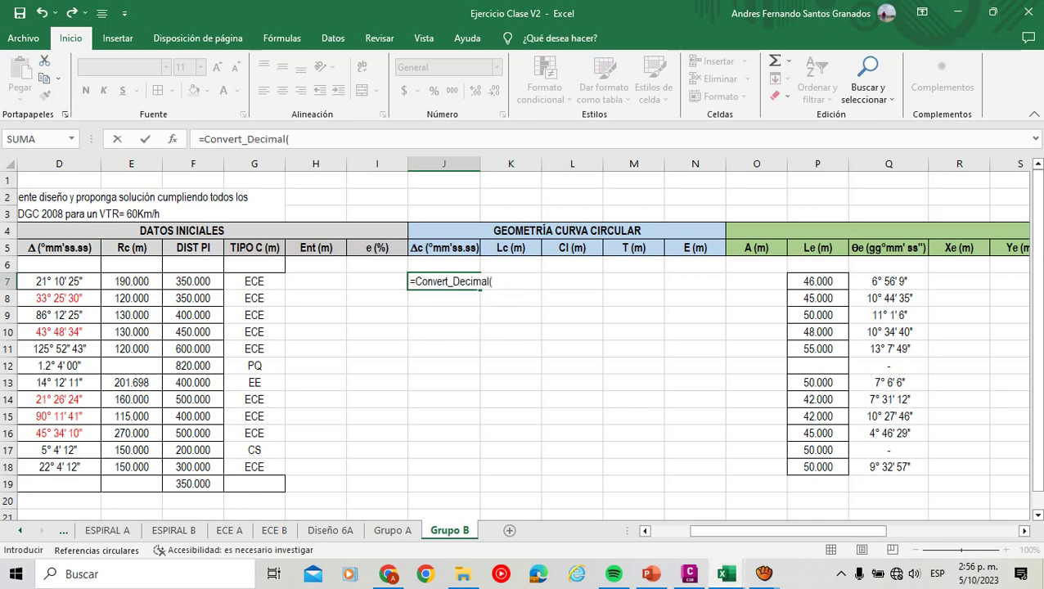
click(59, 280)
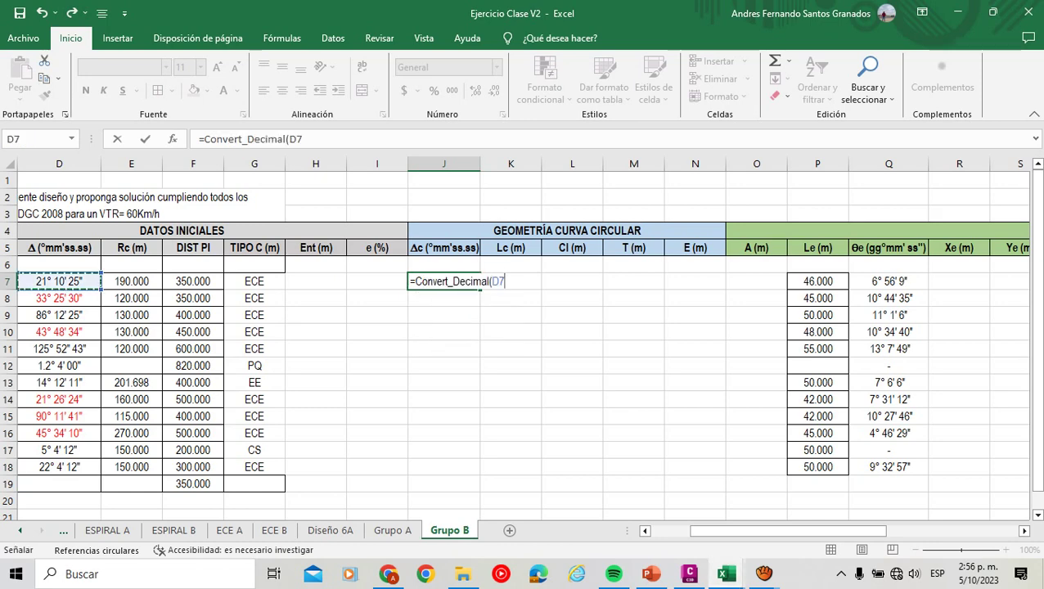
text()-2)
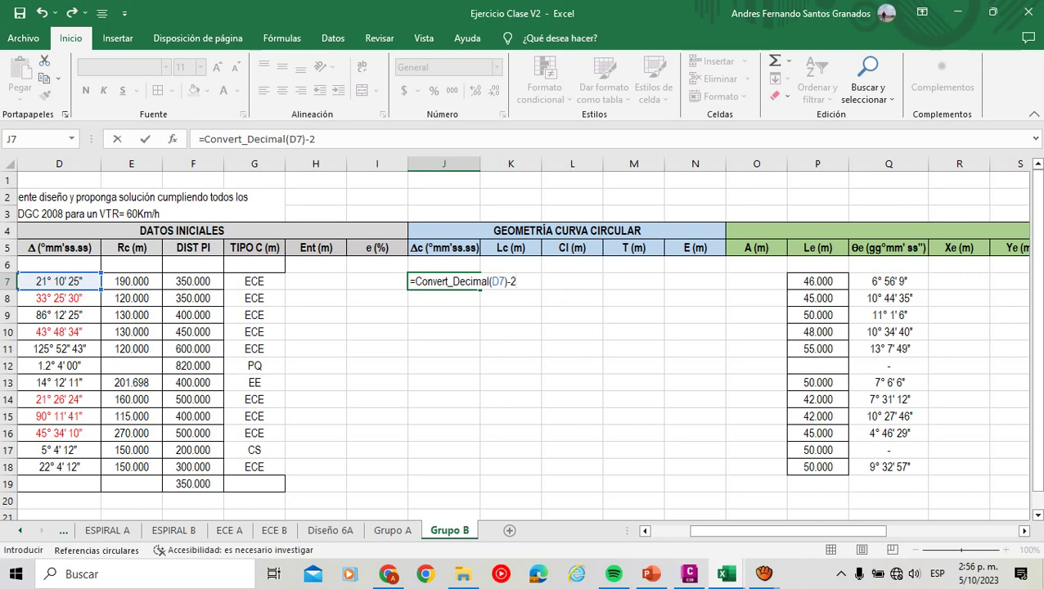
text(*CONVER)
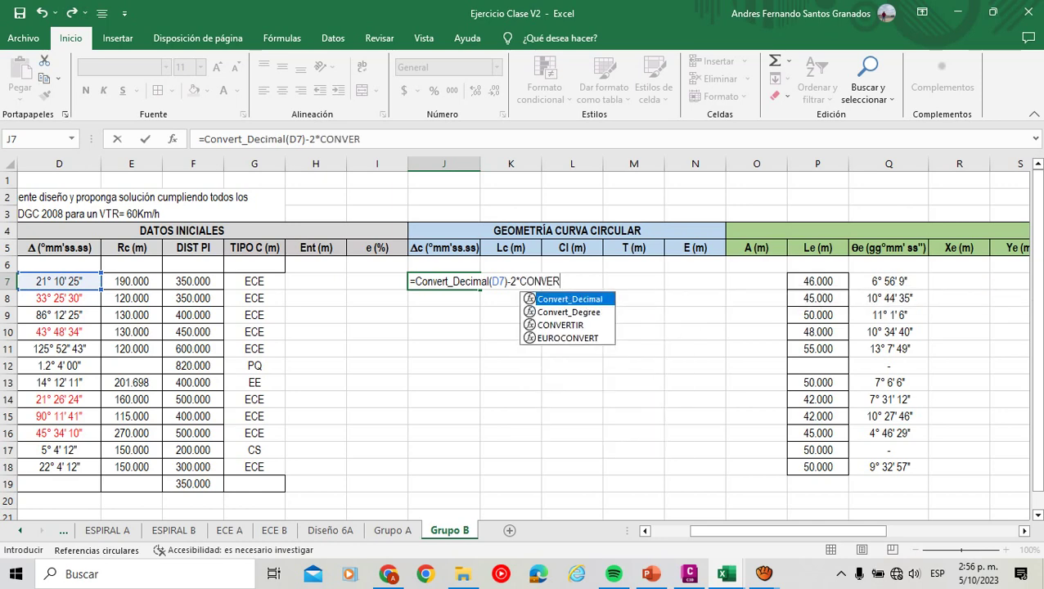
key(Tab)
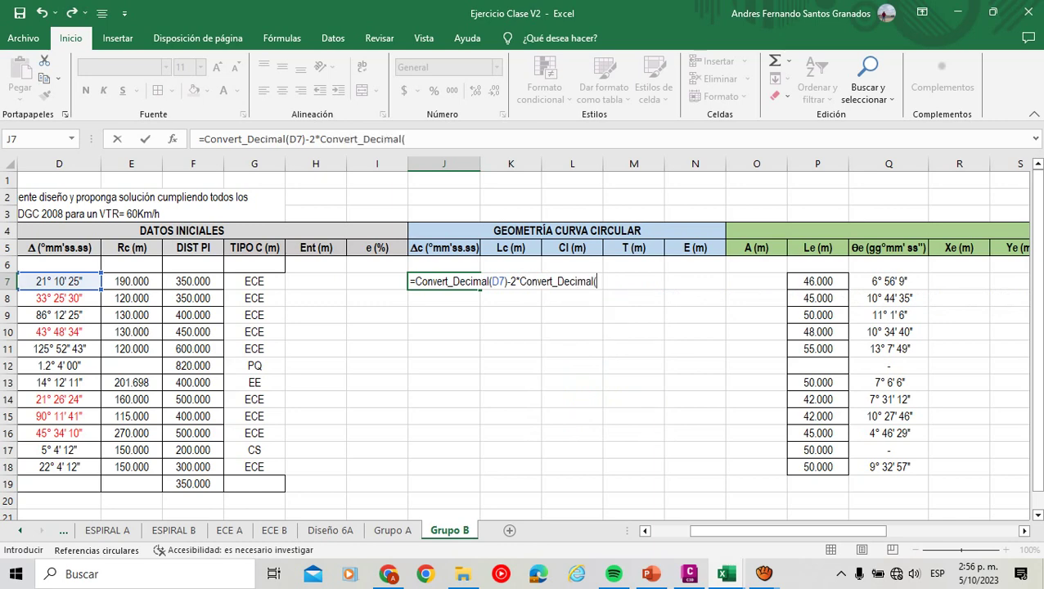
text(Q7))
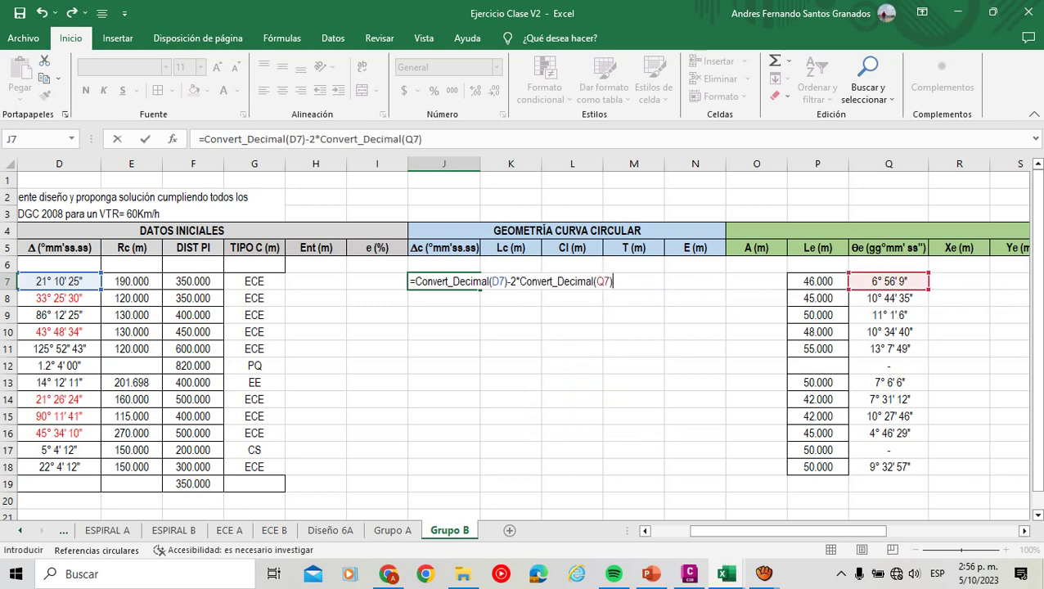
click(415, 281)
text(CONVER)
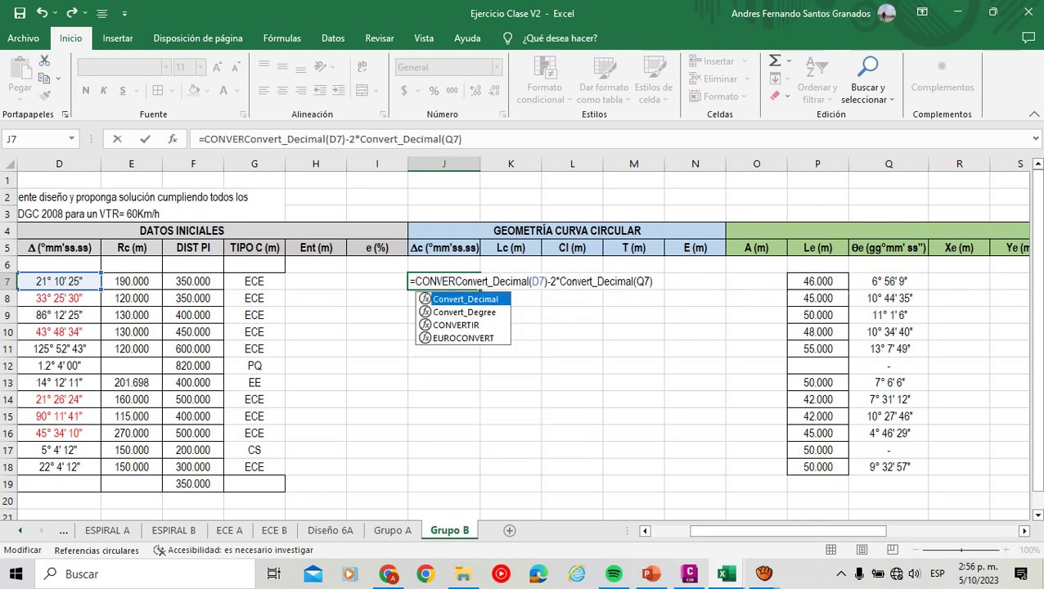
key(Down)
key(Tab)
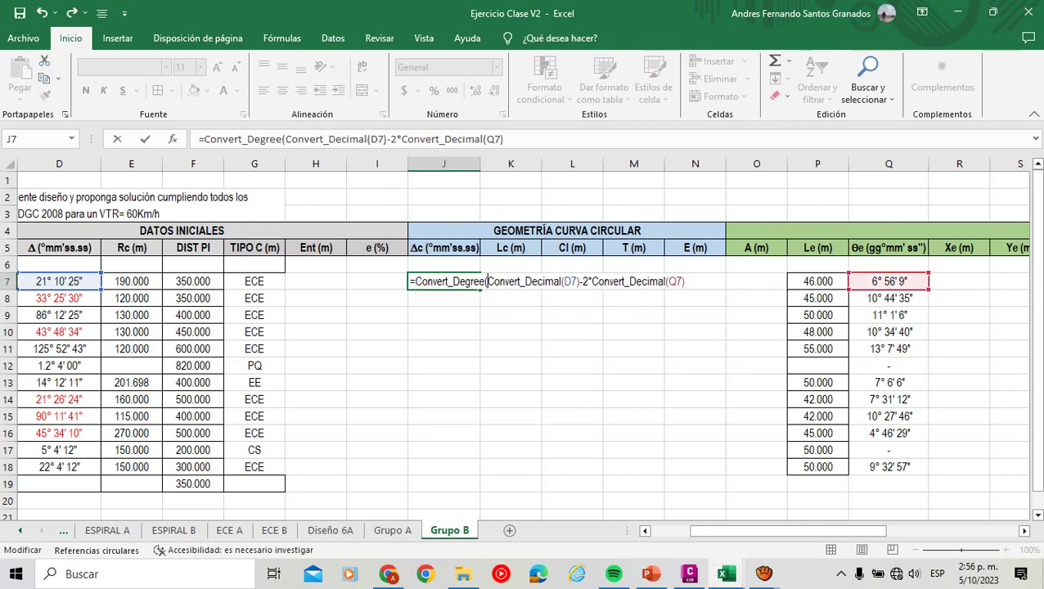
text())
key(Return)
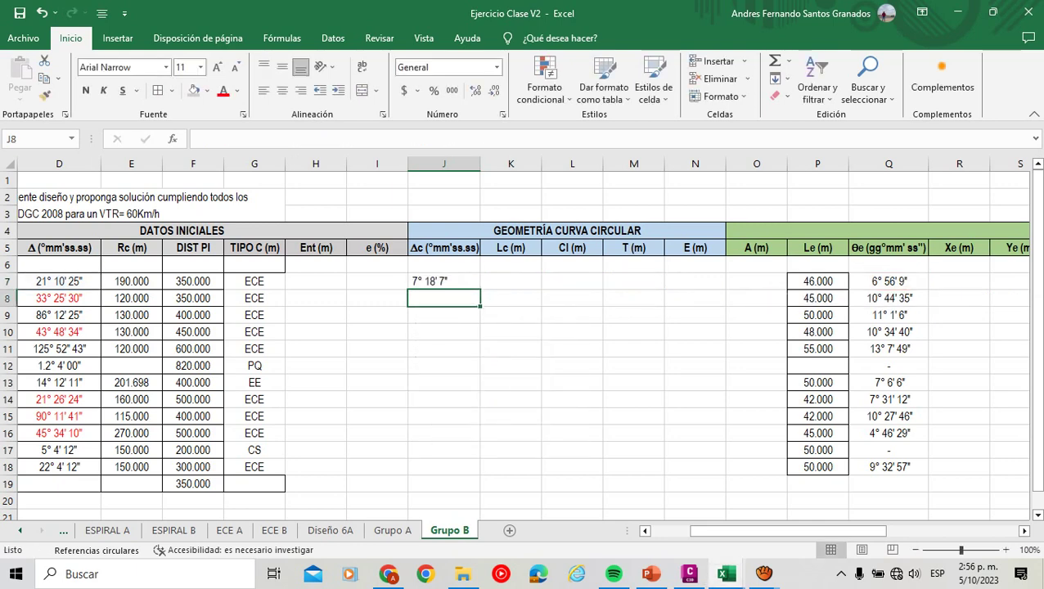
click(443, 280)
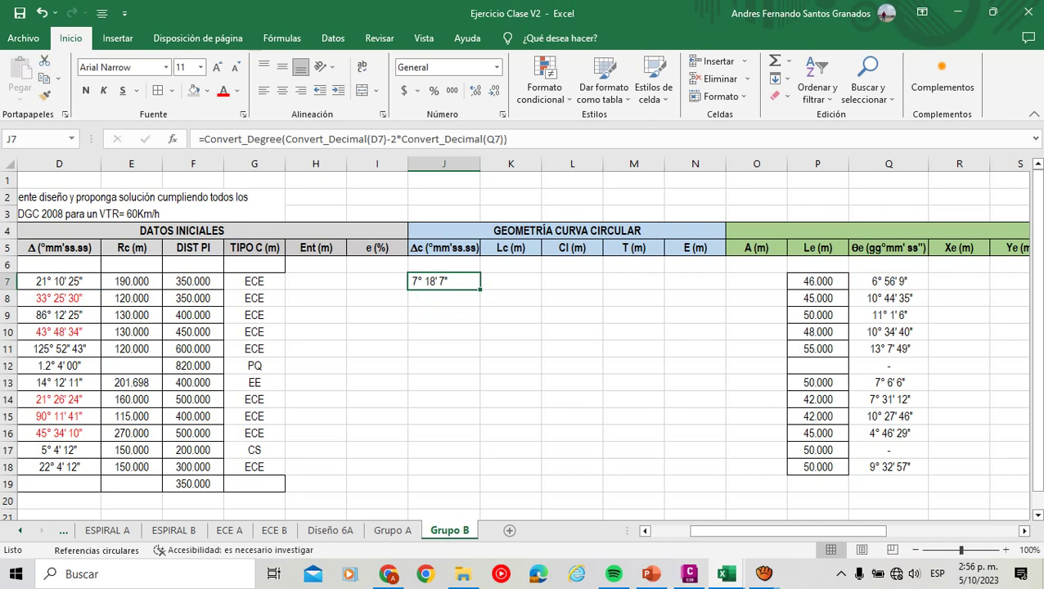
drag(481, 289, 458, 468)
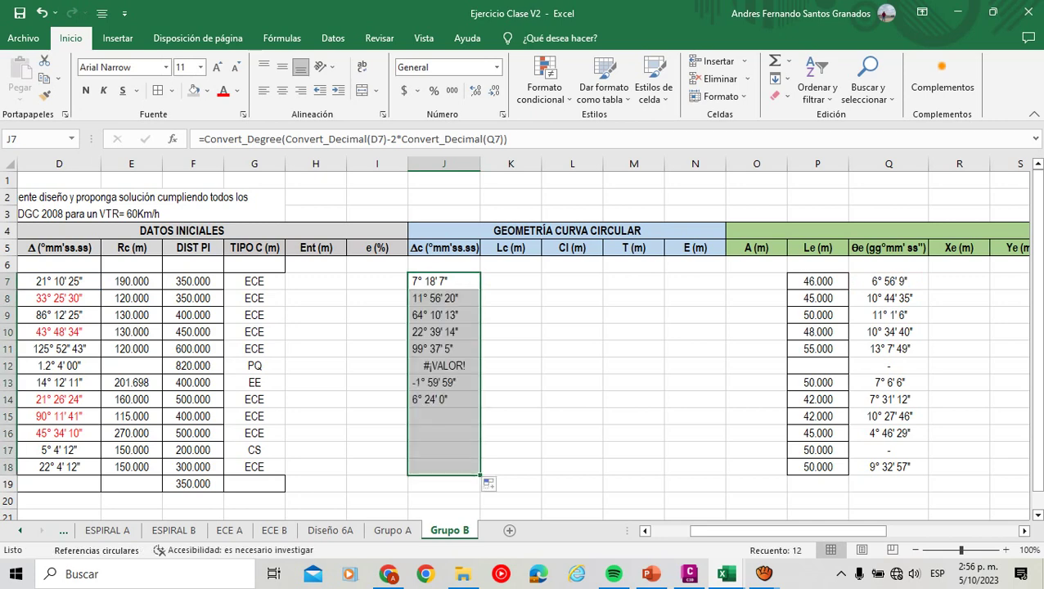
Replace the Δc formulas for points 6 and 7 in J12 and J13 with dashes.
click(443, 365)
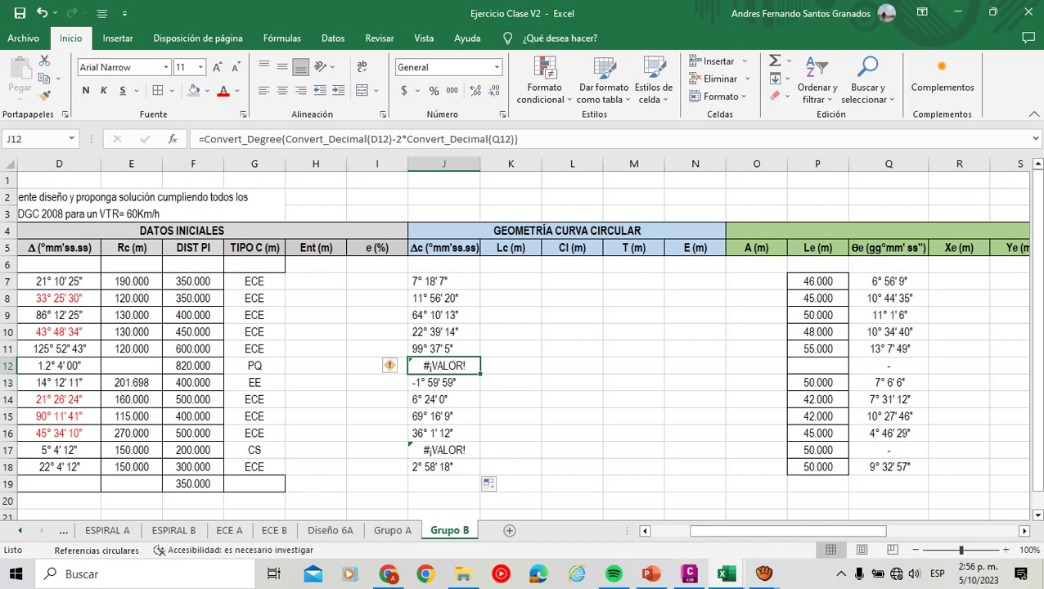
key(BackSpace)
text(-)
key(Return)
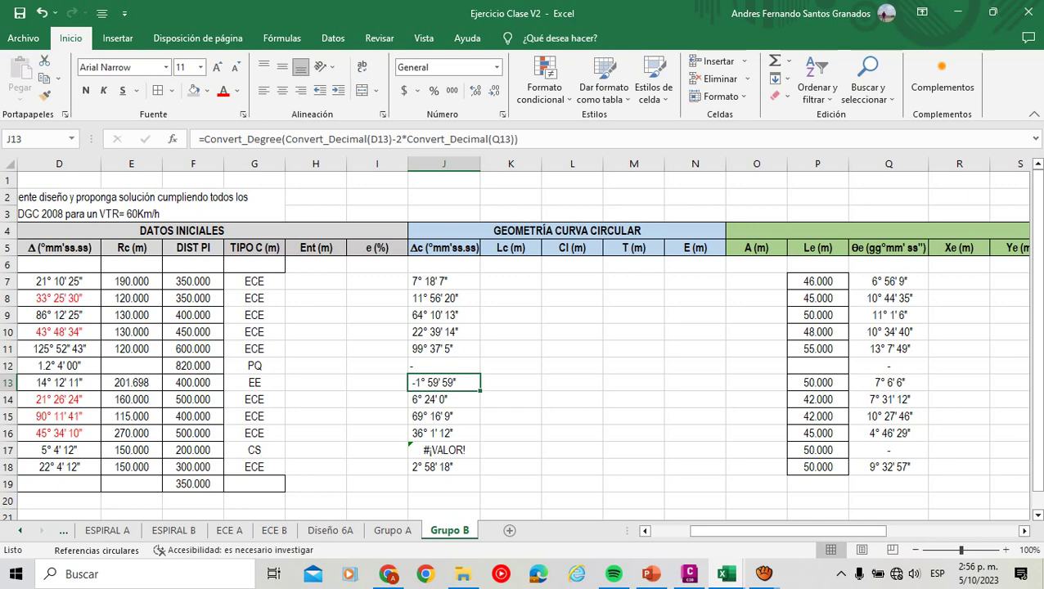
key(BackSpace)
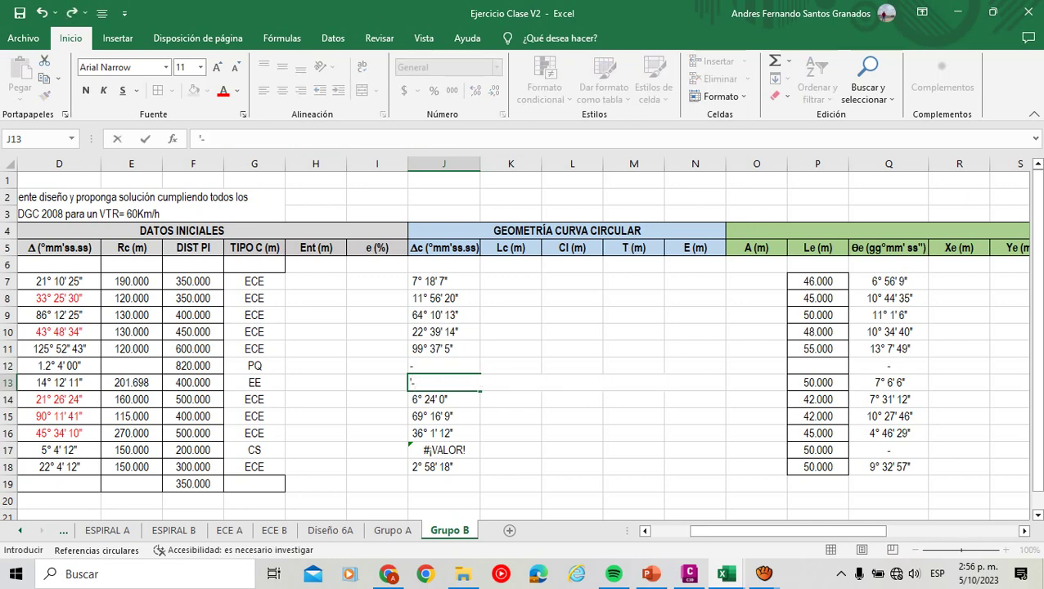
text(-)
key(Return)
Set Δc for point 11 in J17 equal to its total deflection angle with =D17.
key(Down)
key(Down)
key(Down)
key(Down)
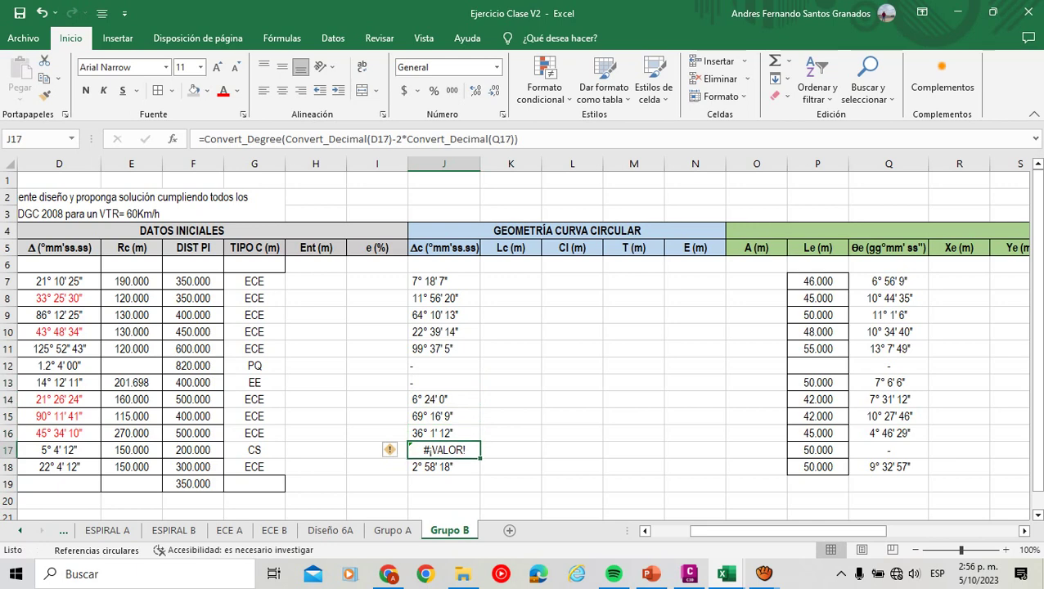
key(Up)
text(=)
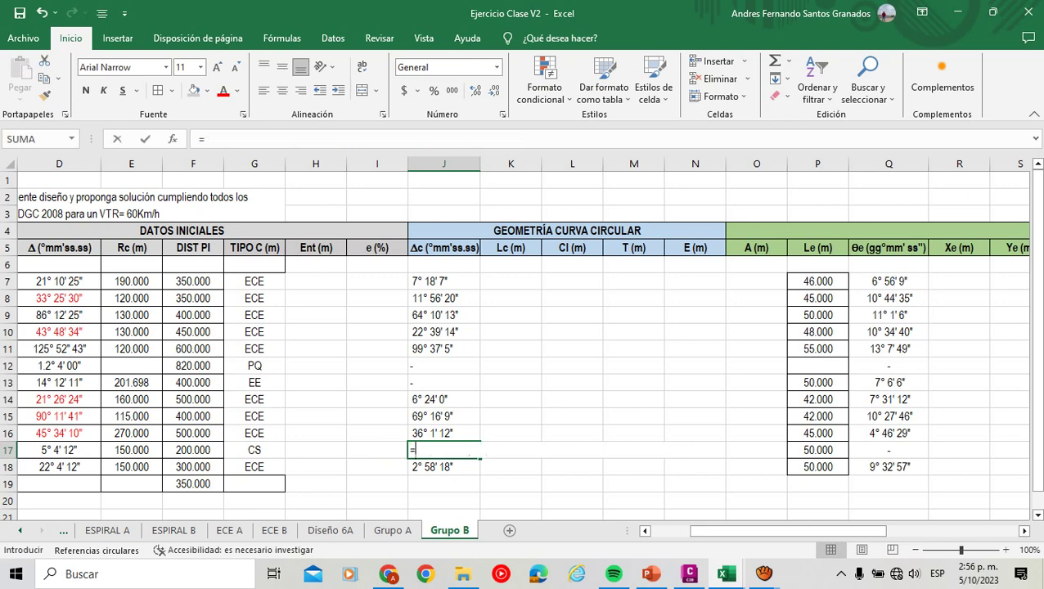
key(Left)
key(Left)
key(Left)
key(Left)
key(Left)
key(Left)
key(Left)
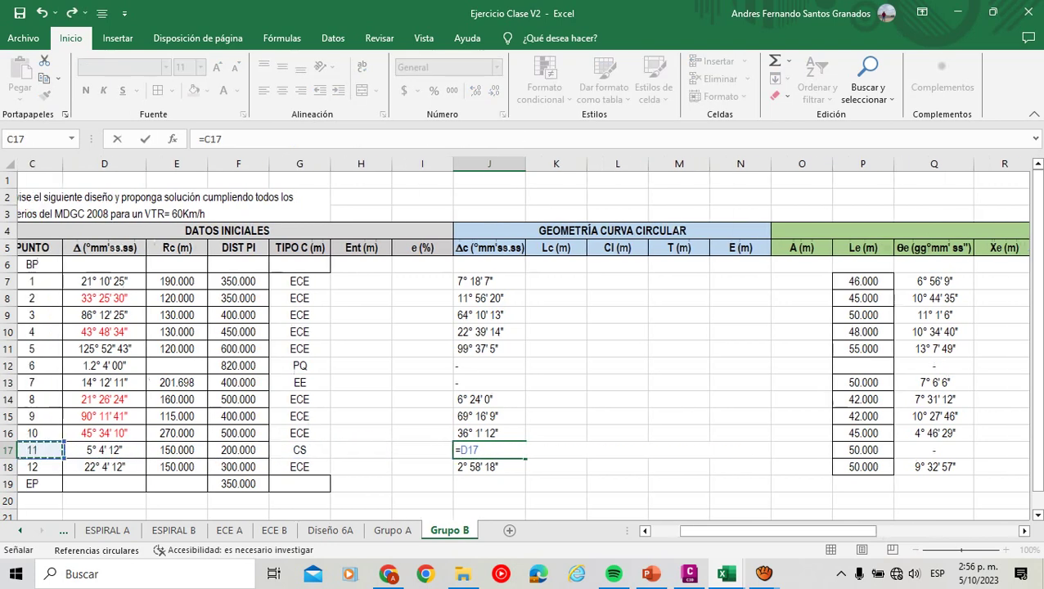
key(Right)
key(Return)
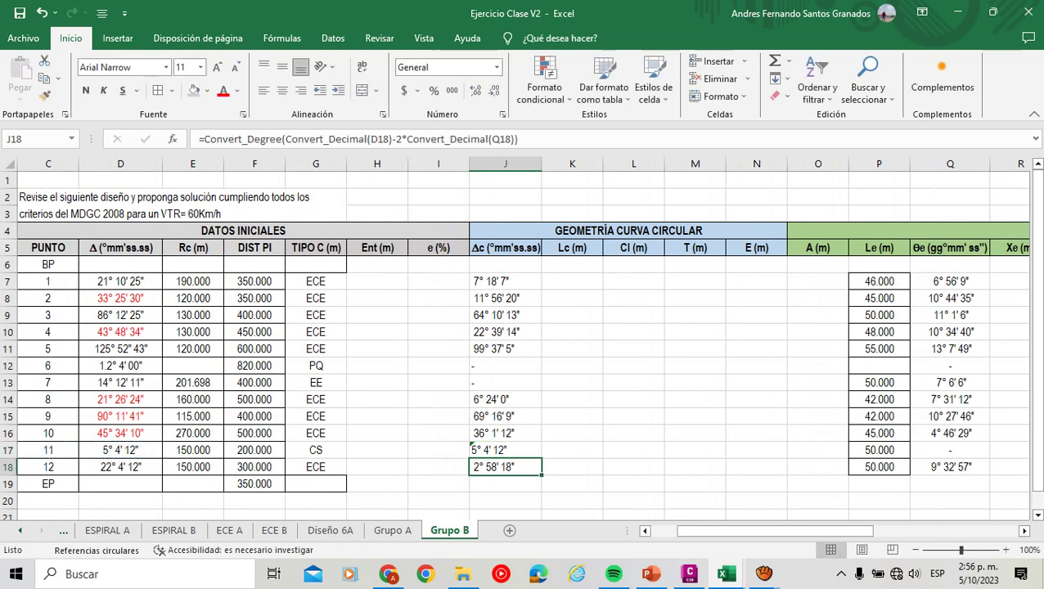
Center the Δc values in J7:J18 within their cells.
key(Right)
key(Right)
key(Right)
key(Right)
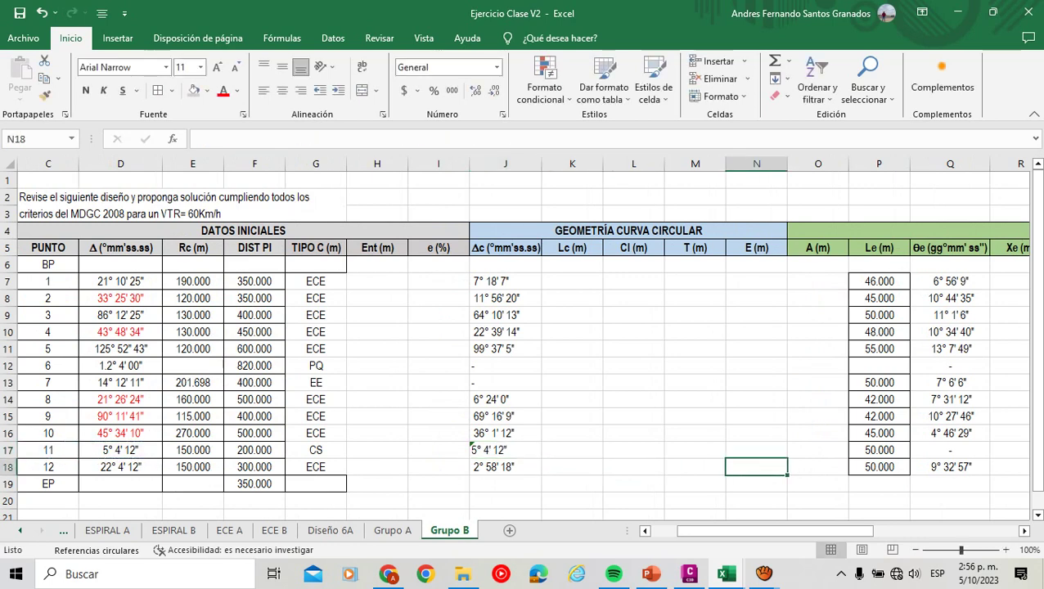
click(505, 280)
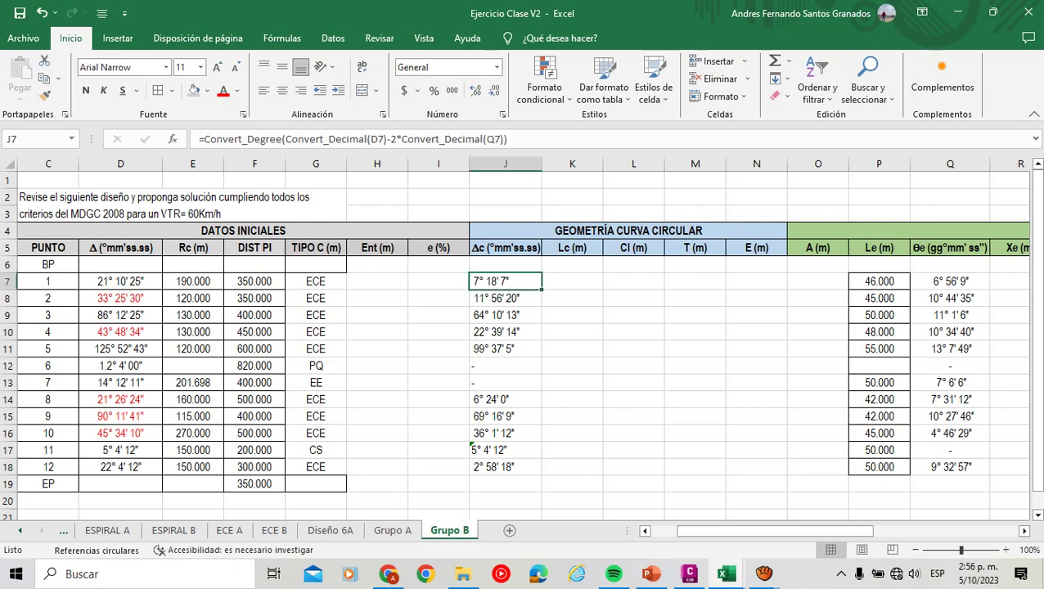
key(shift+Down)
key(shift+Down)
key(shift+Down)
key(shift+Down)
key(shift+Down)
key(shift+Down)
key(shift+Down)
key(shift+Down)
key(shift+Down)
key(shift+Down)
key(shift+Down)
key(shift+Down)
key(shift+Up)
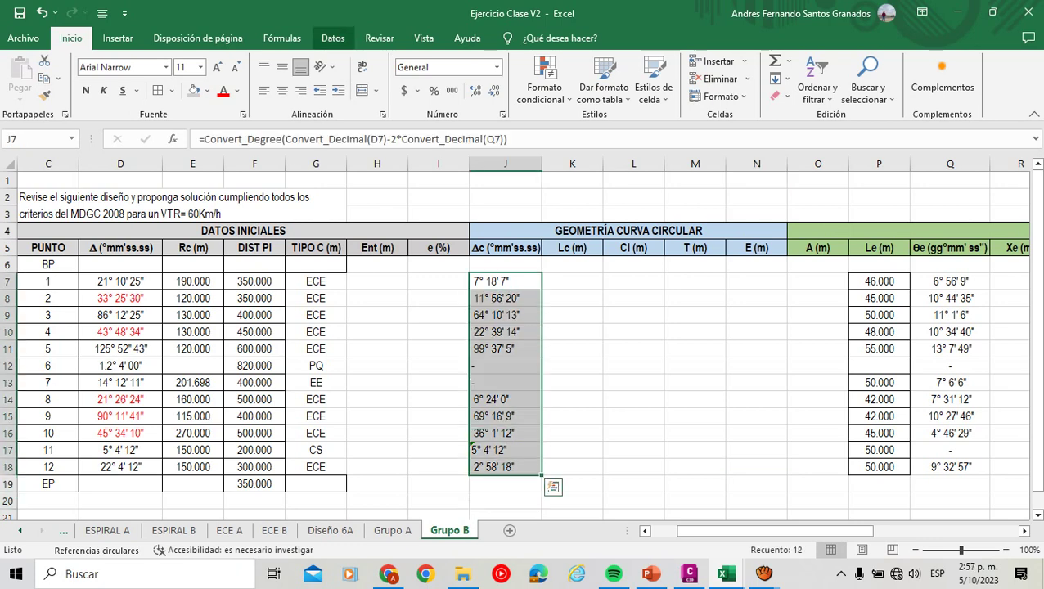
Compute Lc for point 1 in K7 with =Convert_Decimal(J7)*E7*PI()/180 and copy the formula down to K18.
click(572, 281)
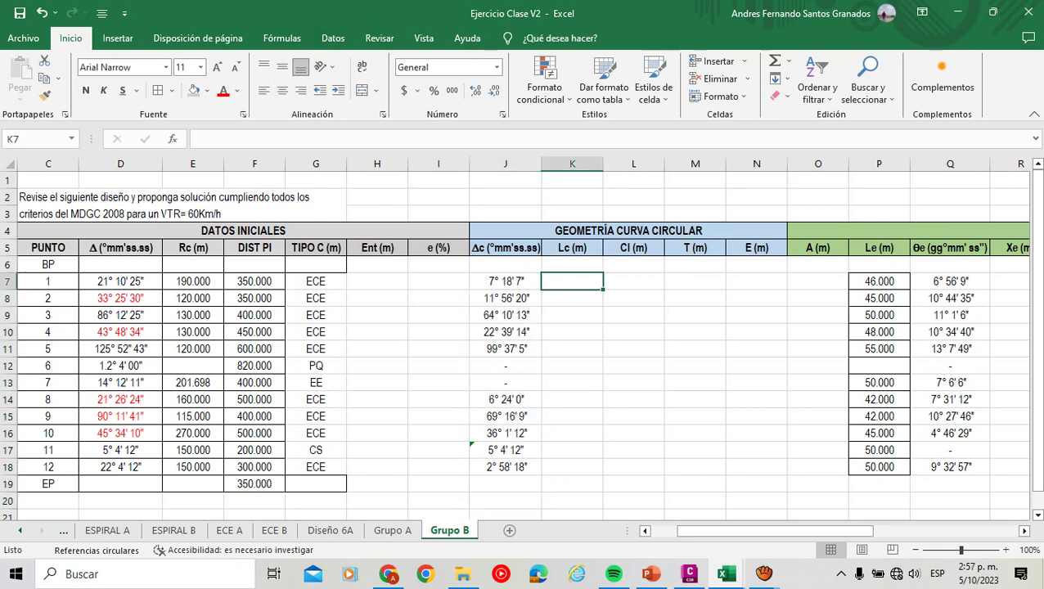
text(=CONVER)
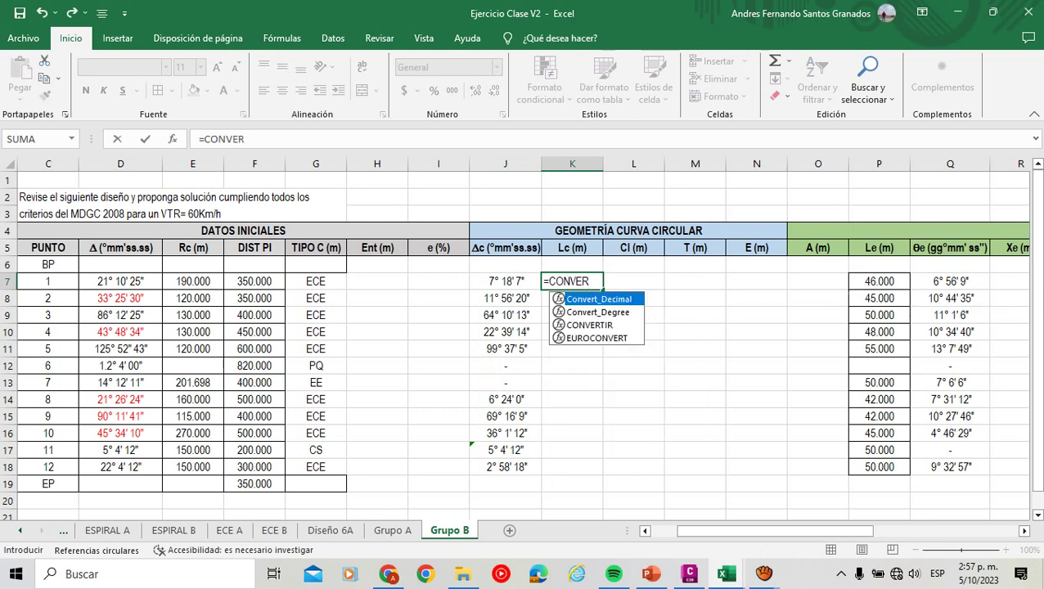
key(Tab)
key(Left)
text())
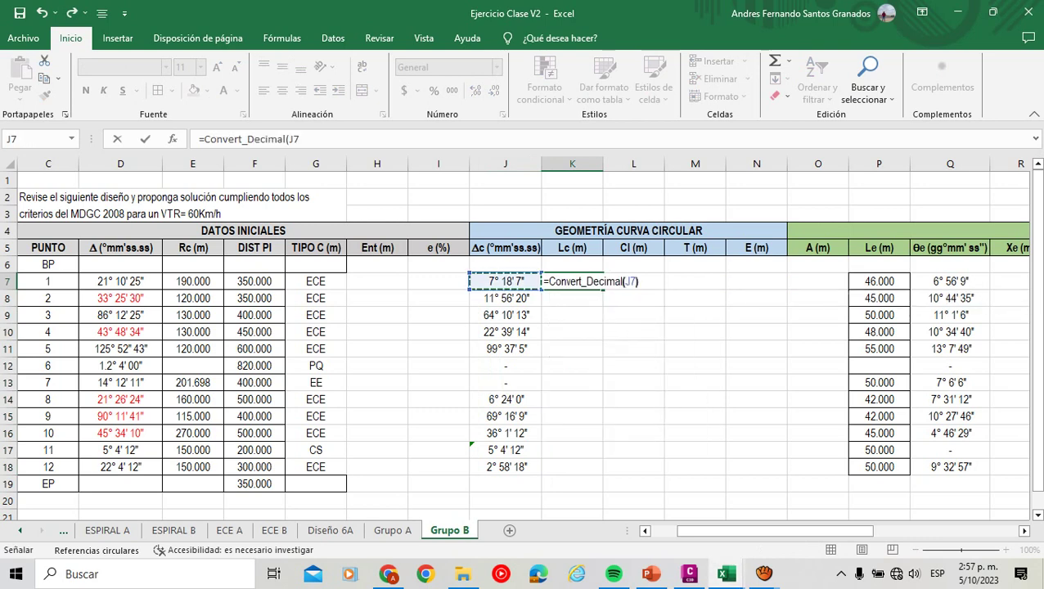
text(*)
click(193, 280)
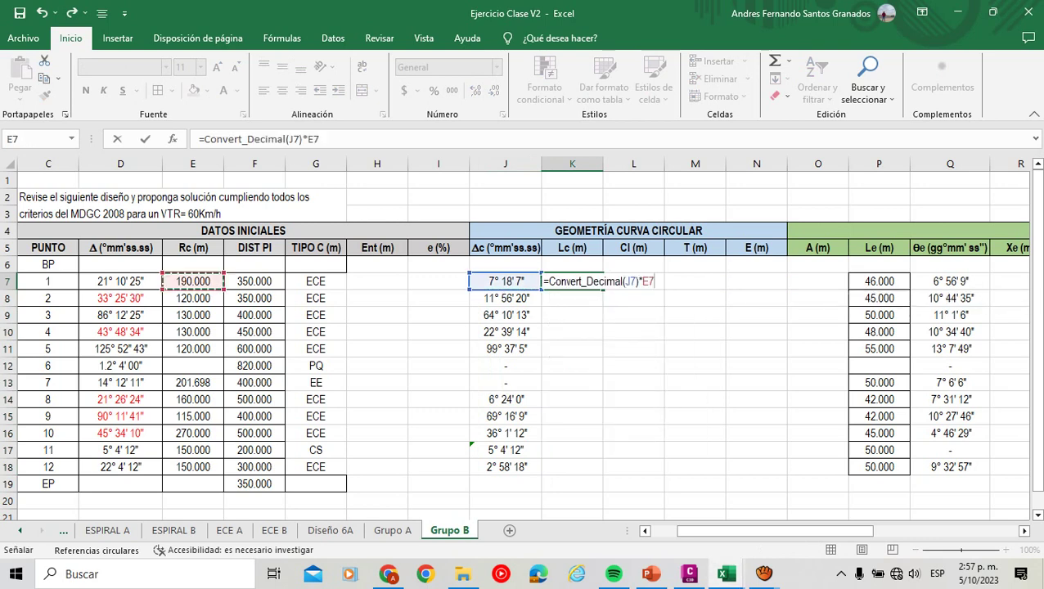
text(*)
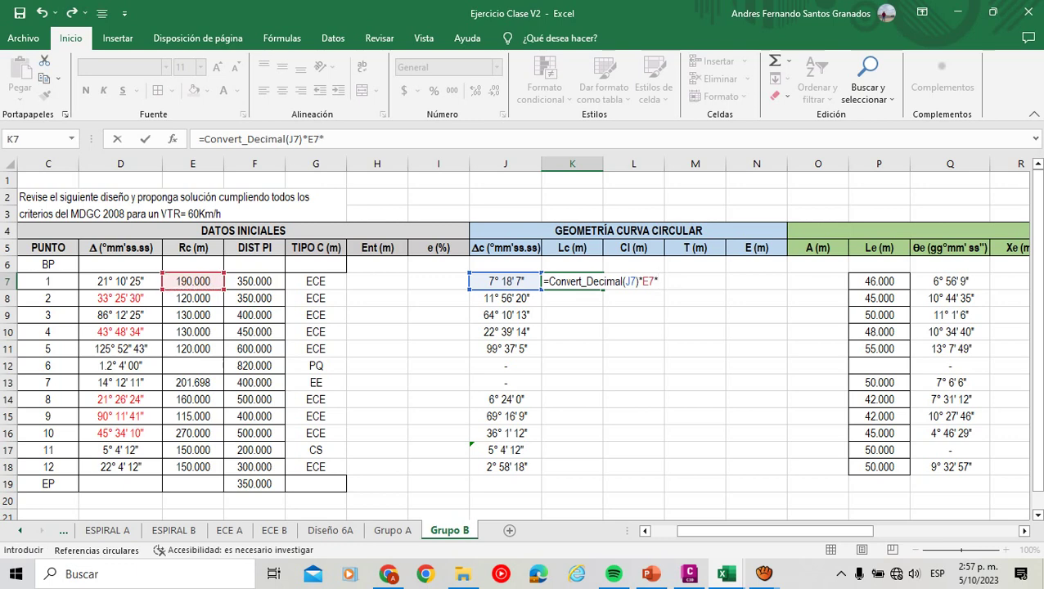
text(PI()/180)
key(Return)
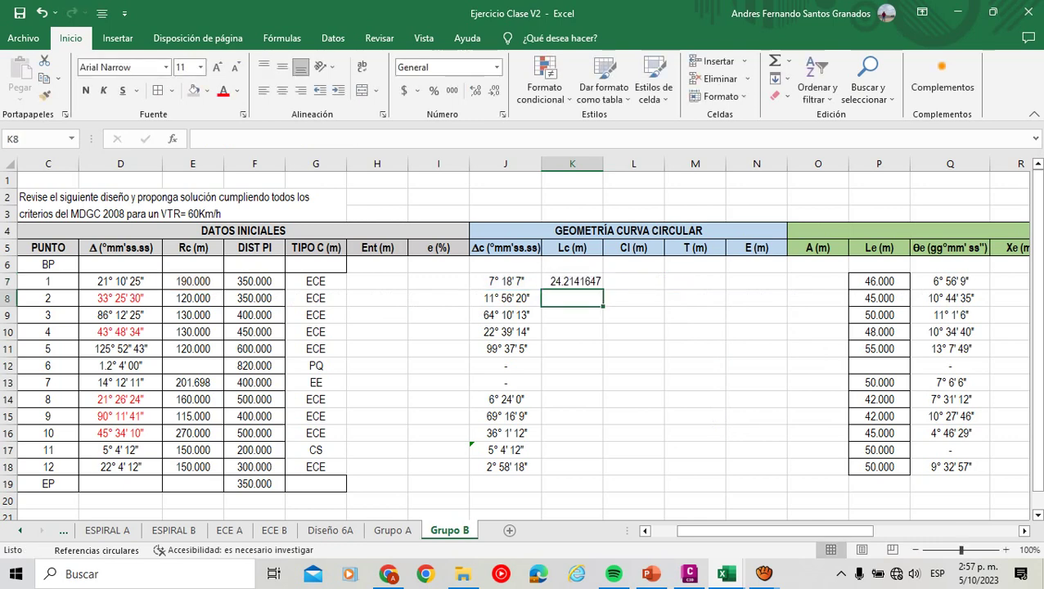
click(573, 281)
drag(603, 289, 603, 472)
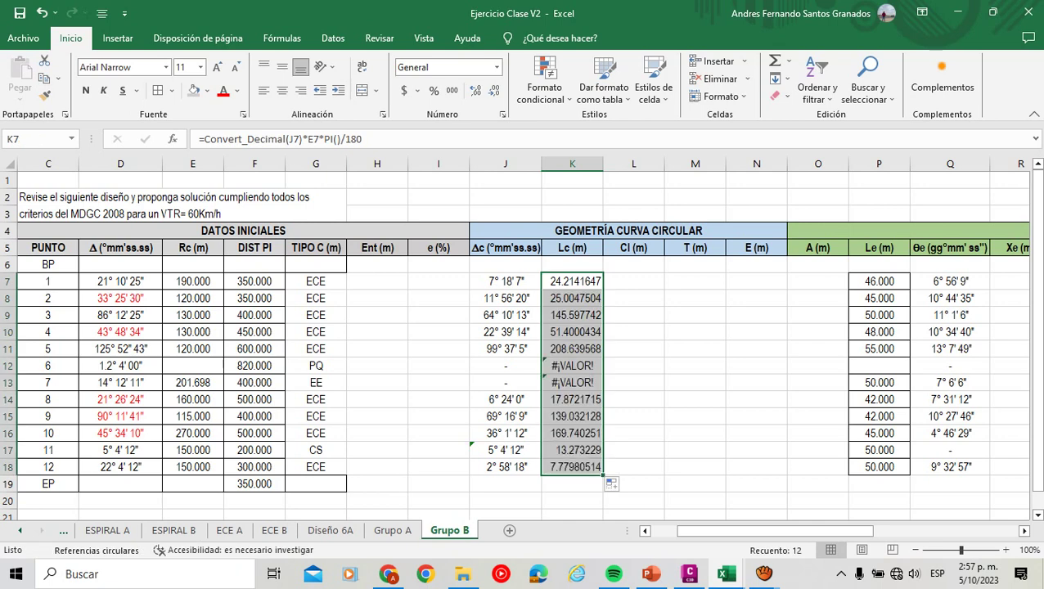
Replace the Lc formulas for points 6 and 7 in K12 and K13 with dashes.
click(572, 366)
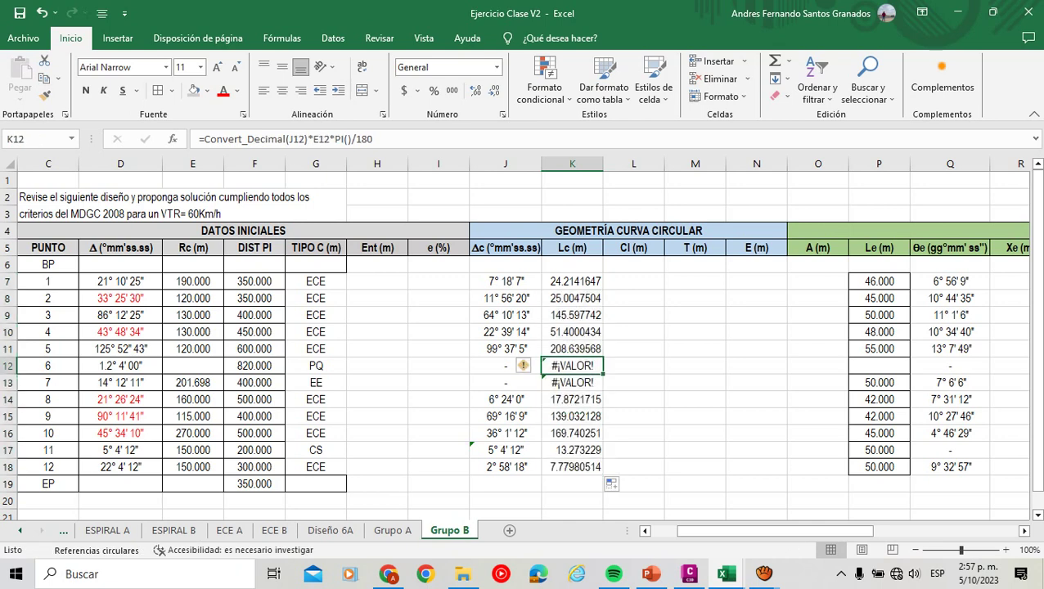
text('-)
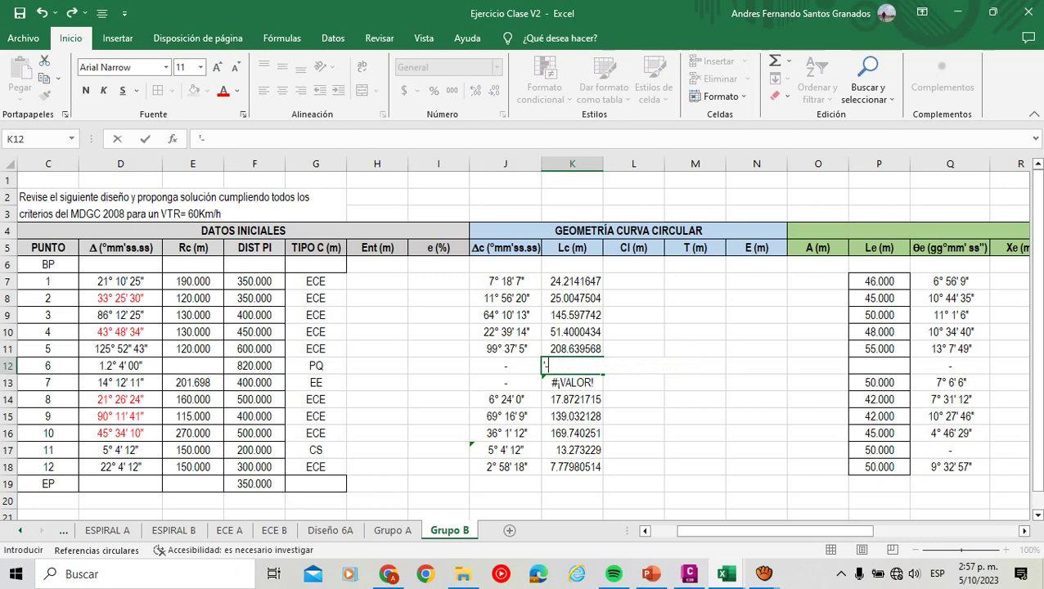
key(Return)
text('-)
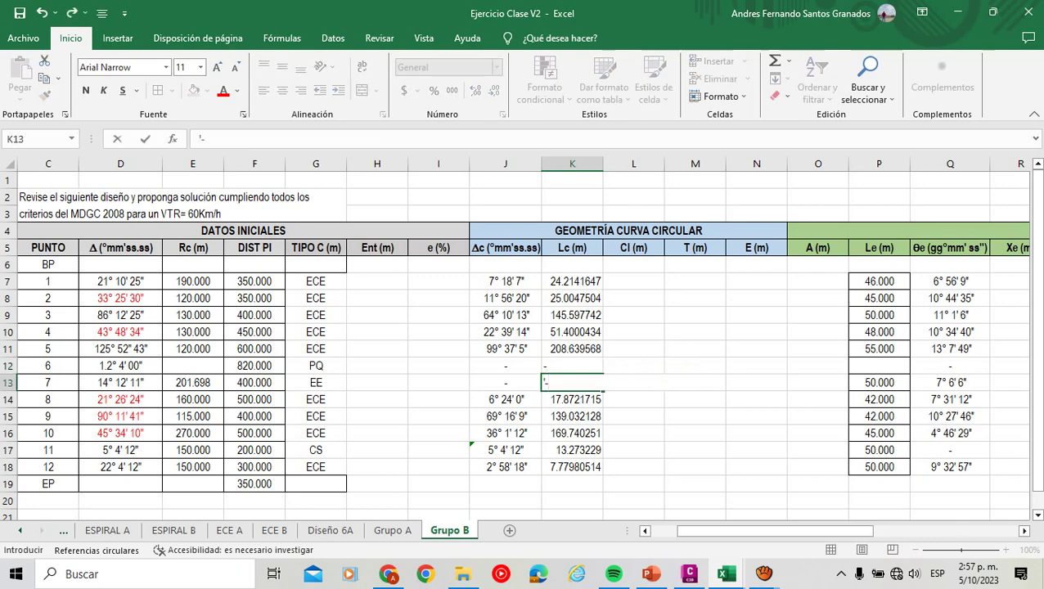
key(Return)
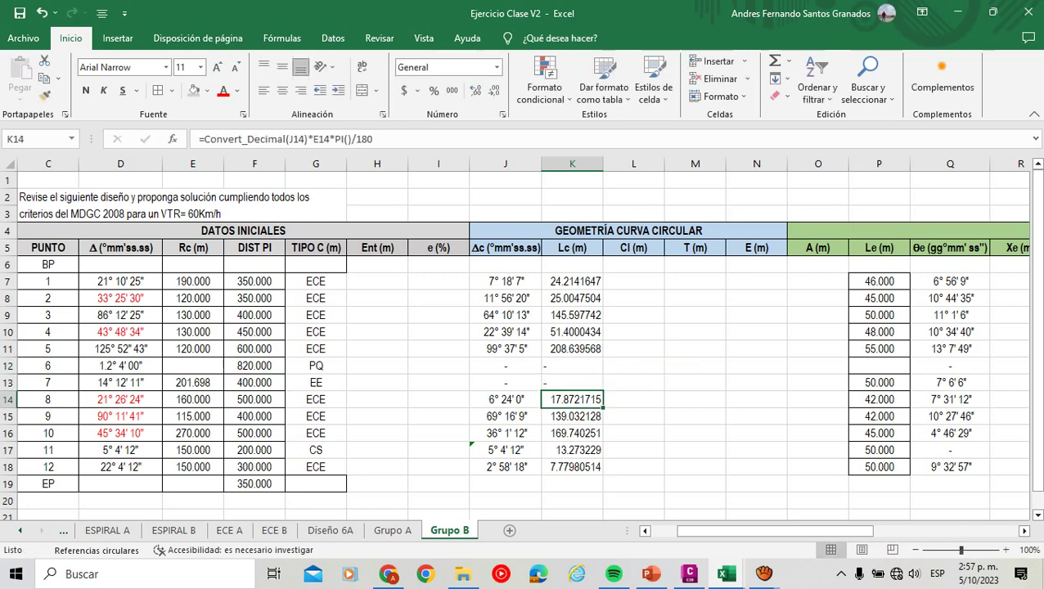
Highlight the θe values of points 2 to 5 and point 9 (Q8:Q11 and Q15) with yellow fill.
drag(950, 280, 950, 467)
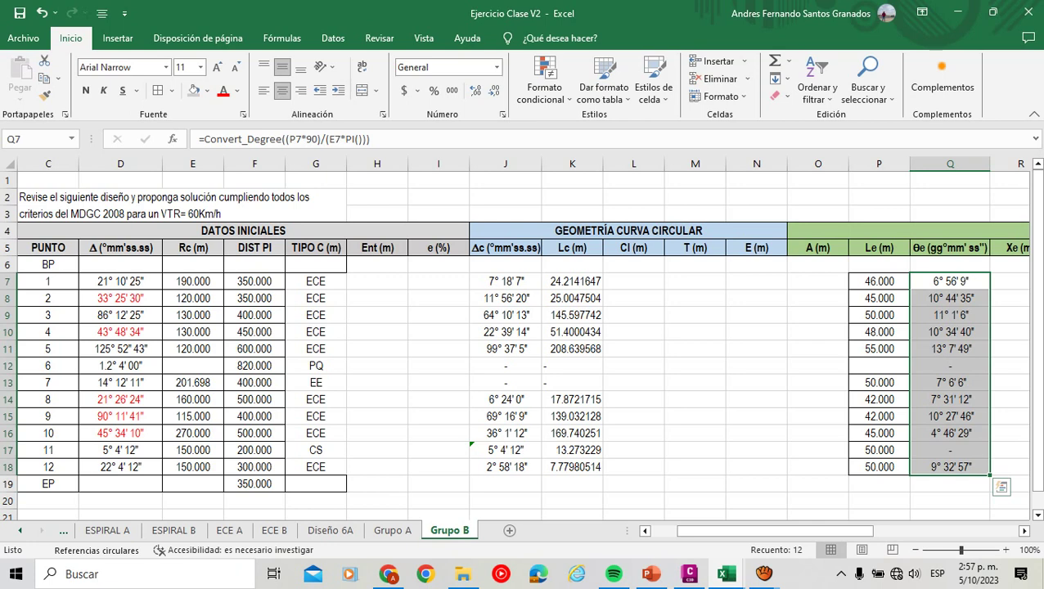
key(Right)
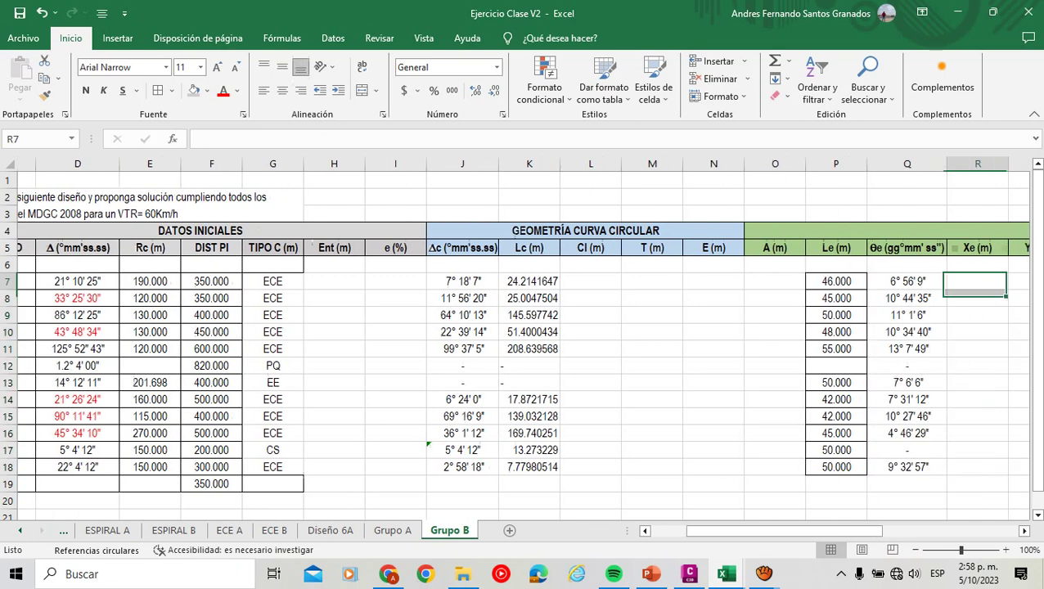
key(Left)
key(Down)
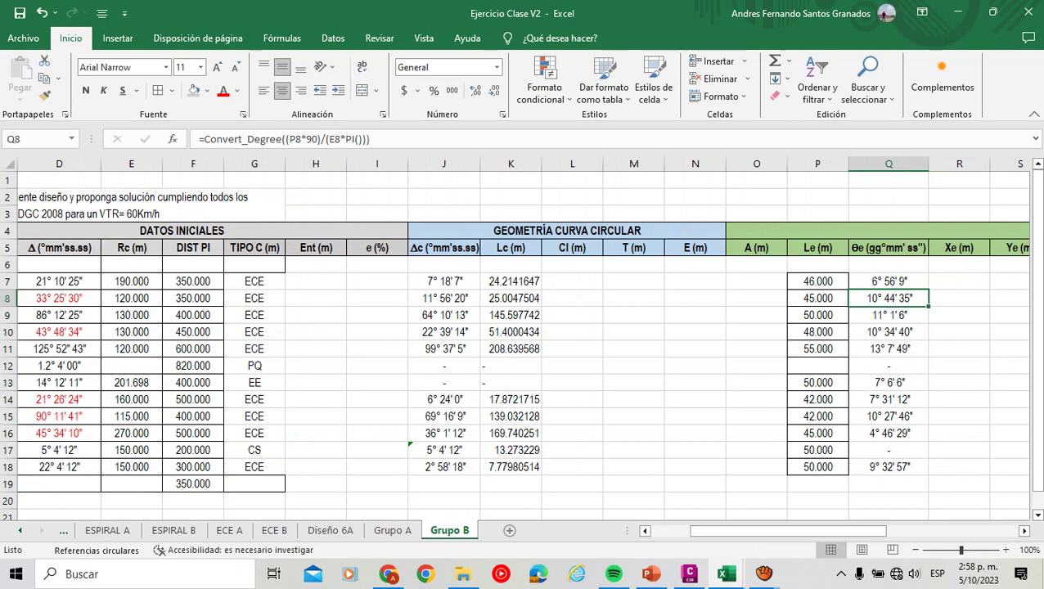
click(208, 90)
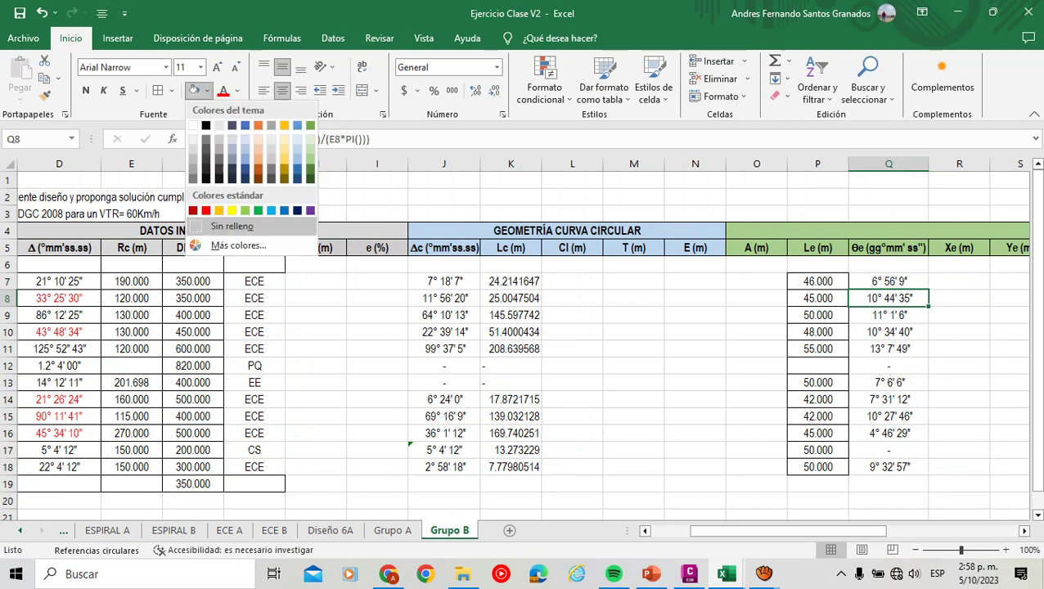
click(232, 211)
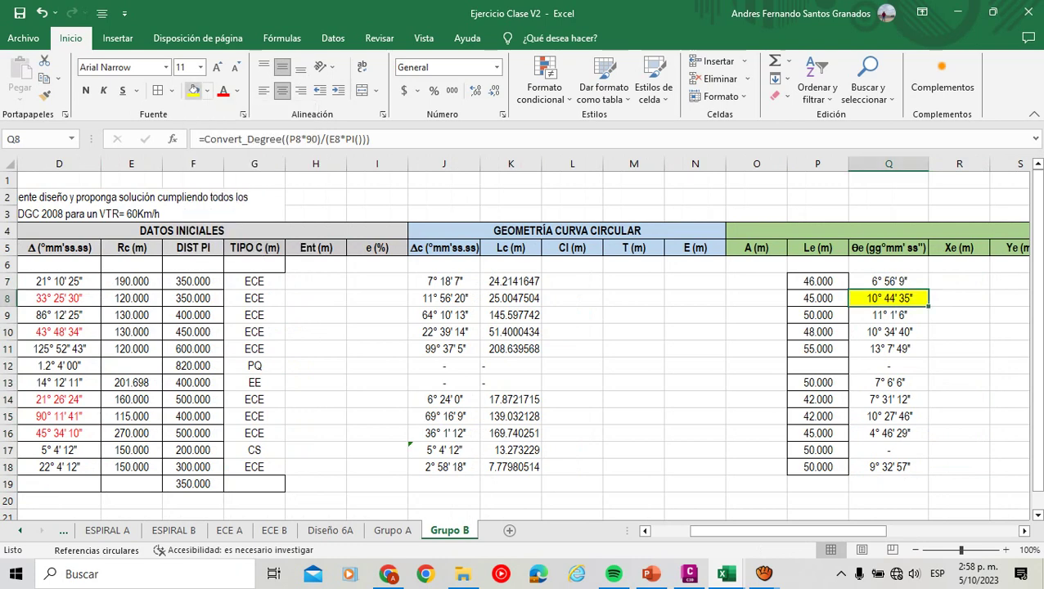
key(Down)
click(194, 90)
key(Down)
key(Down)
click(193, 90)
key(Down)
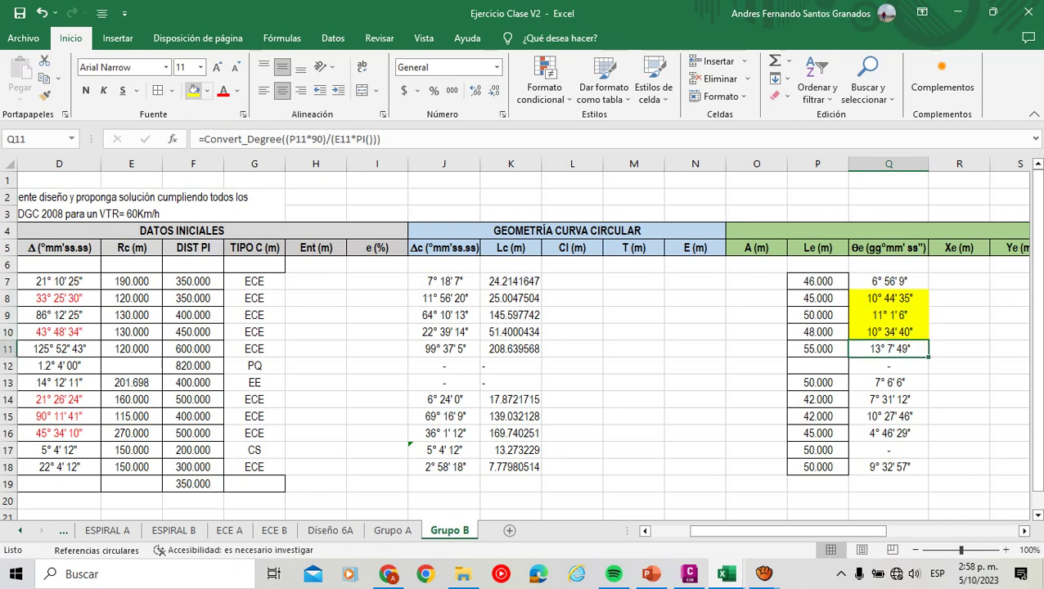
click(193, 90)
key(Down)
key(Down)
key(Down)
key(Down)
click(194, 90)
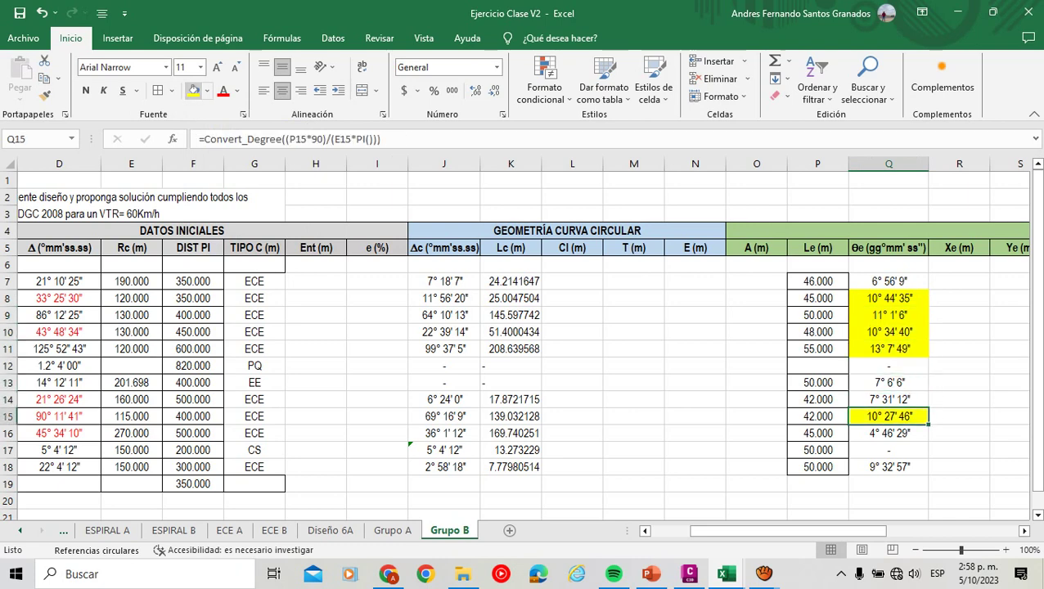
Center the Lc values in K7:K18 horizontally and vertically.
key(Left)
key(Left)
key(Left)
key(Left)
key(Left)
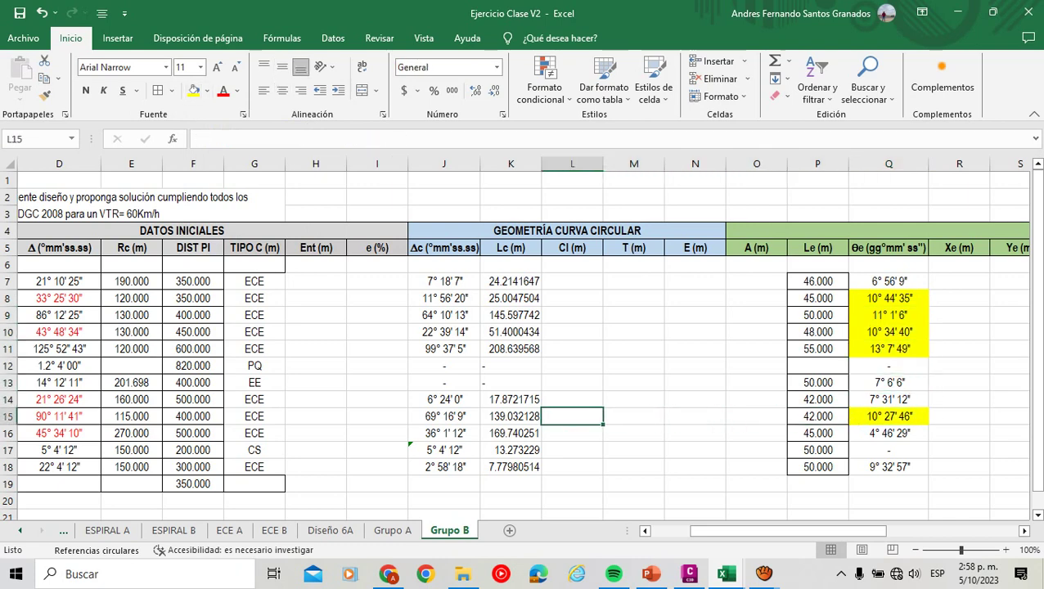
key(Left)
key(ctrl+Up)
key(shift+Down)
key(shift+Down)
key(shift+Down)
key(shift+Down)
key(shift+Down)
key(shift+Down)
key(shift+Down)
key(shift+Down)
key(shift+Down)
key(shift+Down)
key(shift+Down)
key(shift+Down)
key(shift+Up)
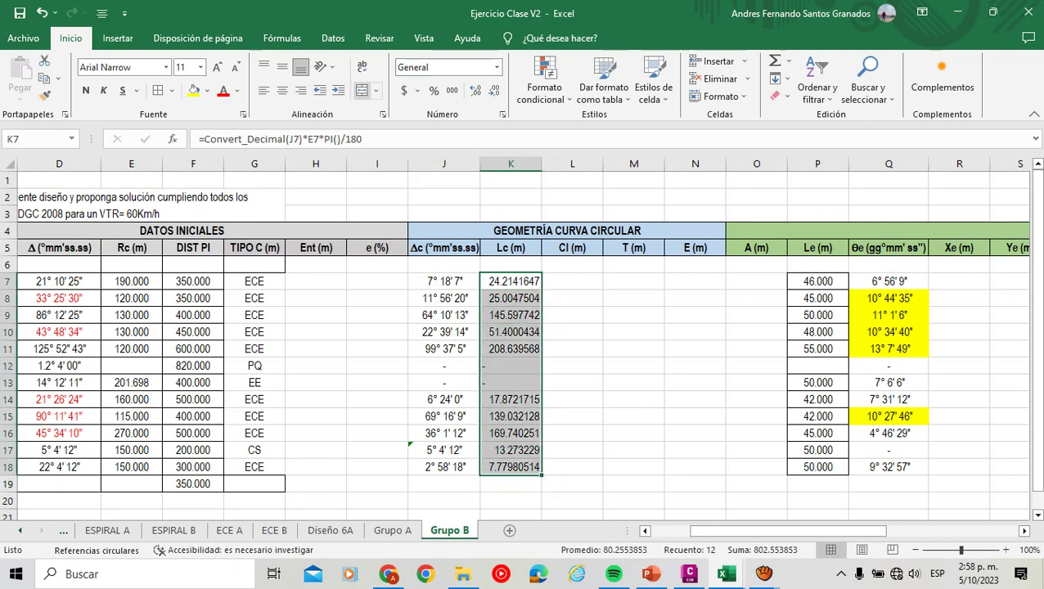
click(282, 90)
click(282, 67)
Display the Lc values in K7:K18 with three decimal places.
click(494, 90)
click(493, 90)
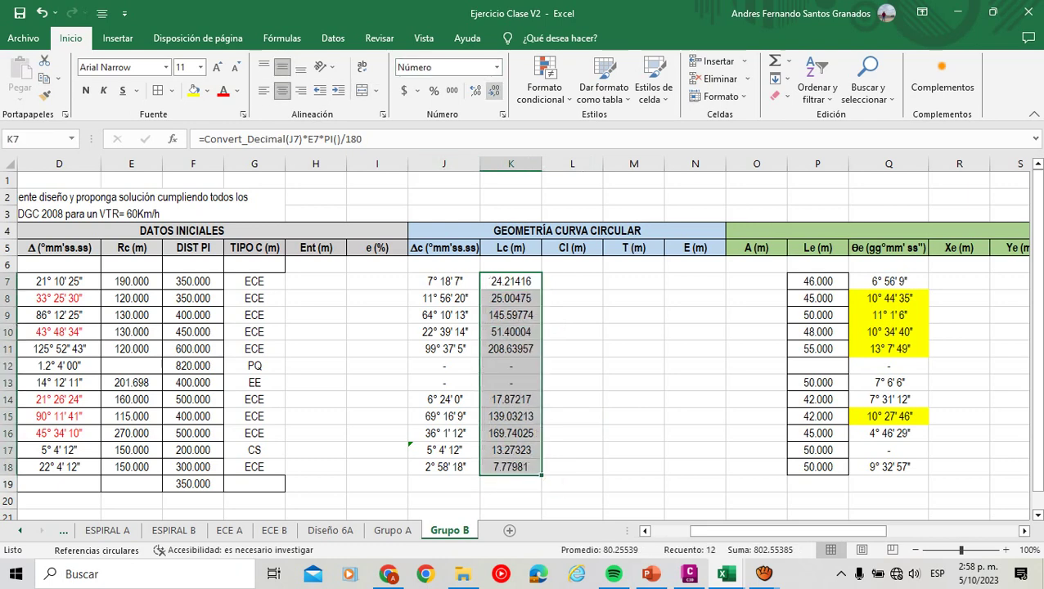
click(494, 90)
click(493, 90)
click(494, 90)
click(474, 90)
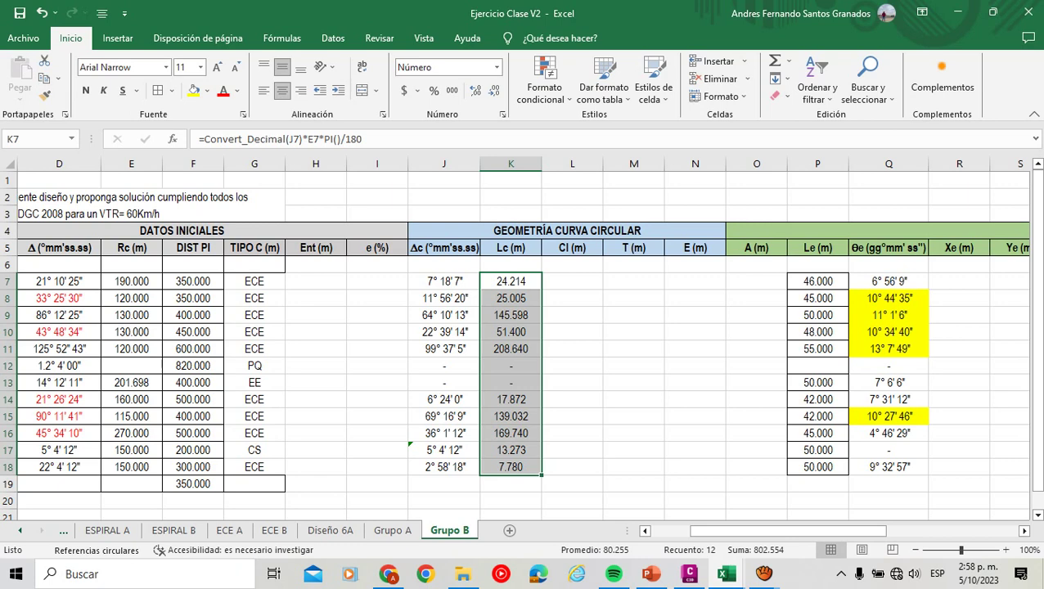
Highlight the Lc values of points 1, 2, 8, 11 and 12 (K7, K8, K14, K17 and K18) with yellow fill.
click(511, 280)
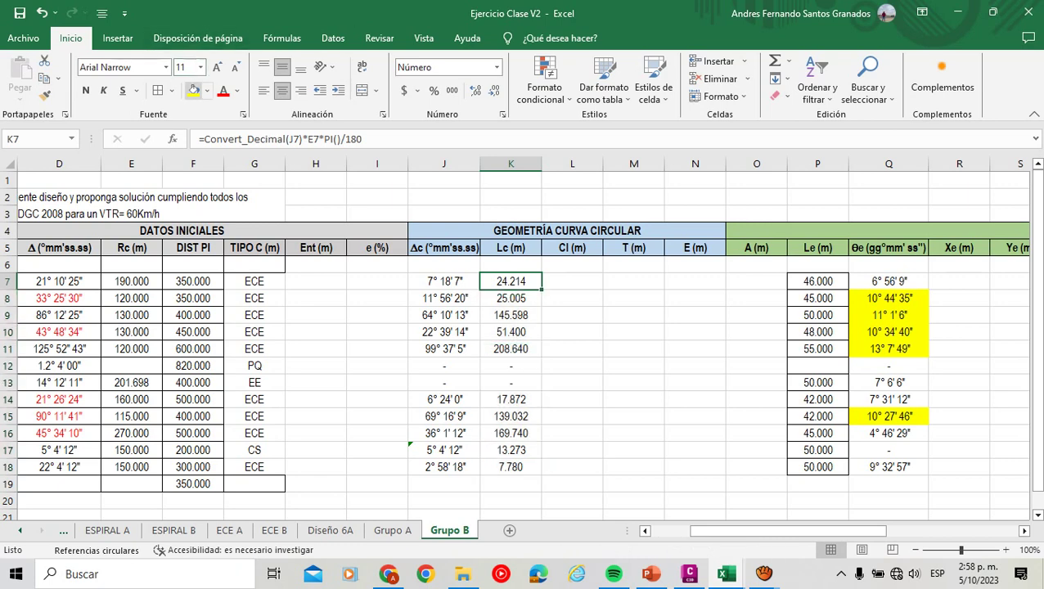
click(193, 90)
key(Down)
click(193, 90)
key(Down)
key(Down)
key(Down)
key(Down)
key(Down)
key(Down)
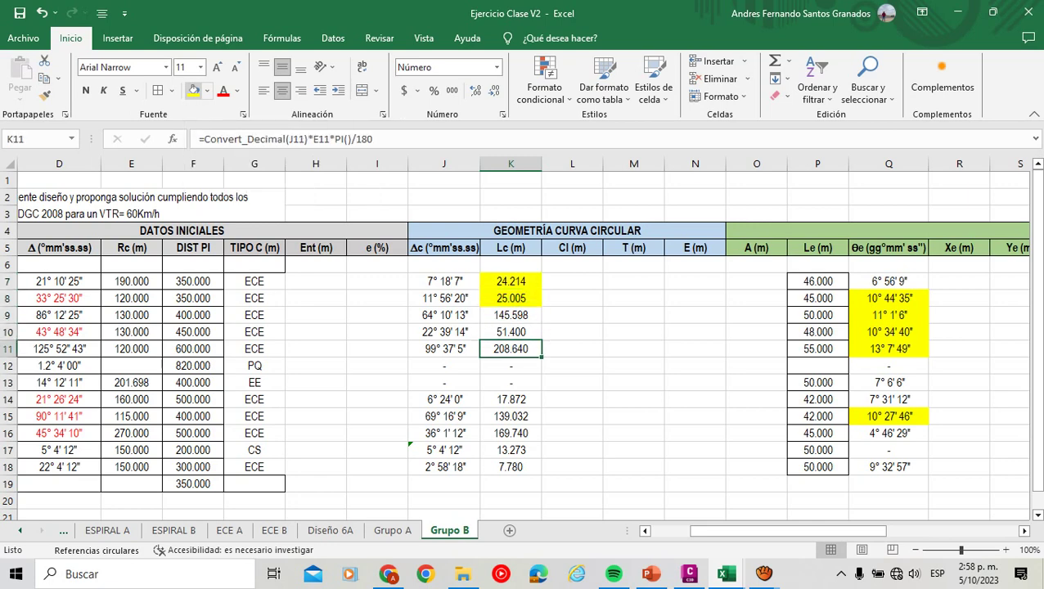
key(F4)
key(Down)
key(Down)
key(Down)
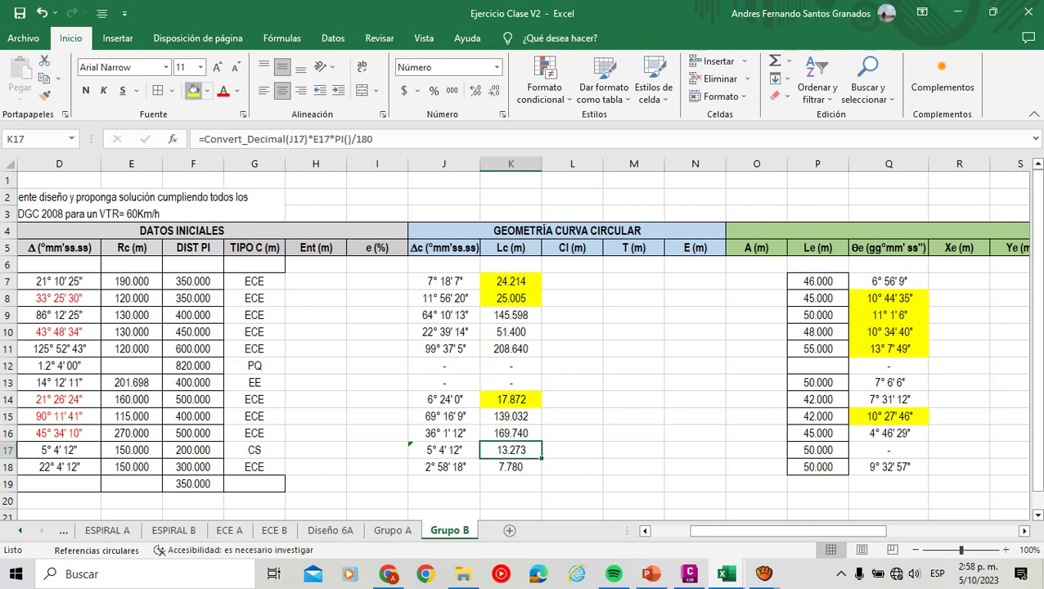
key(F4)
key(Down)
key(F4)
key(Down)
key(Down)
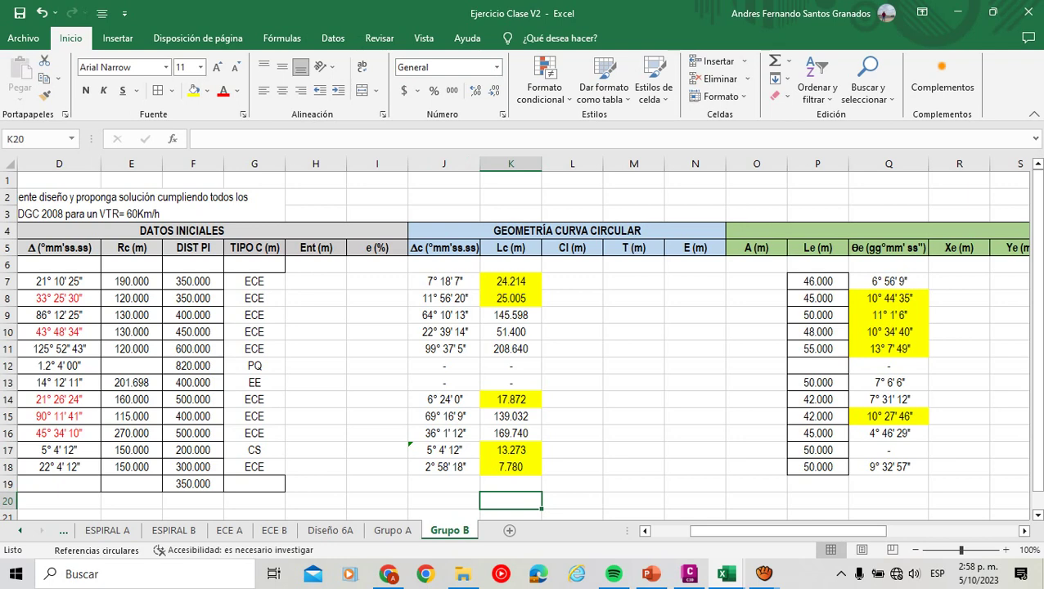
Calculate Cl in L7 with =2*E7*SENO(RADIANES(Convert_Decimal(J7)/2)) and fill the formula down to L18.
click(572, 281)
text(=2*S)
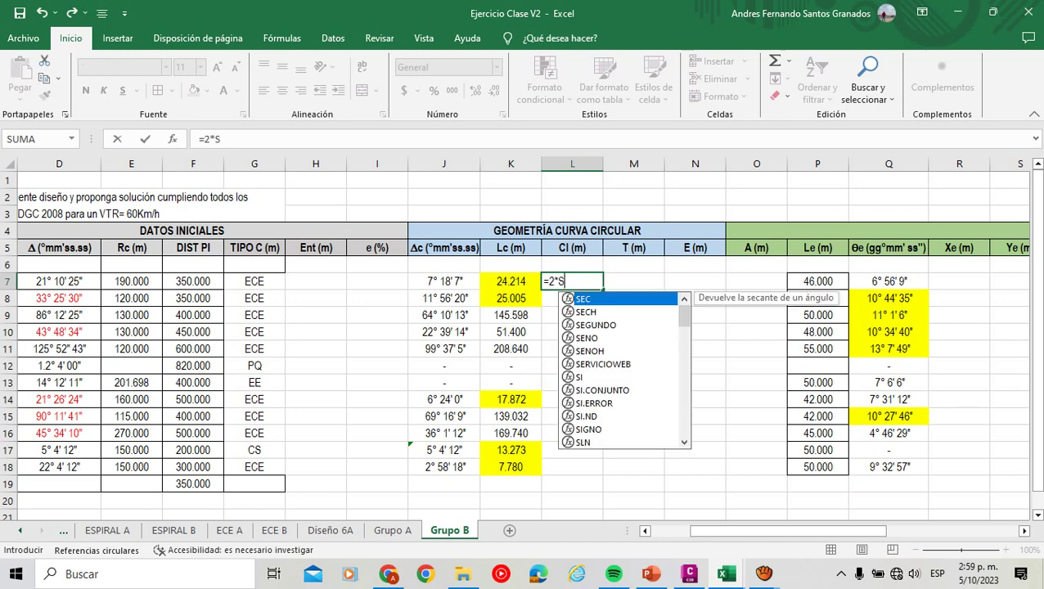
key(BackSpace)
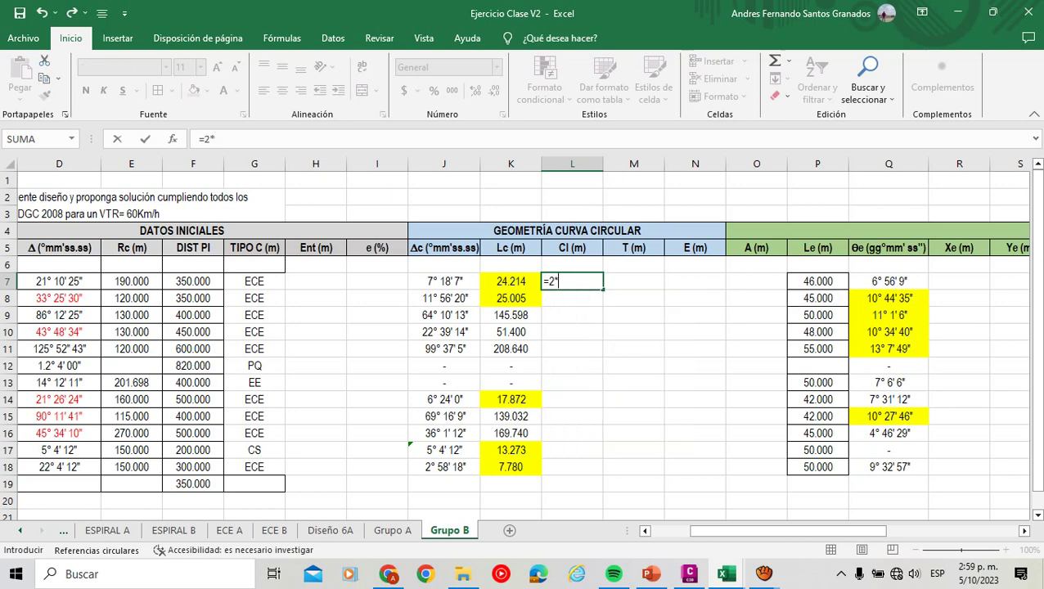
click(131, 281)
text(*)
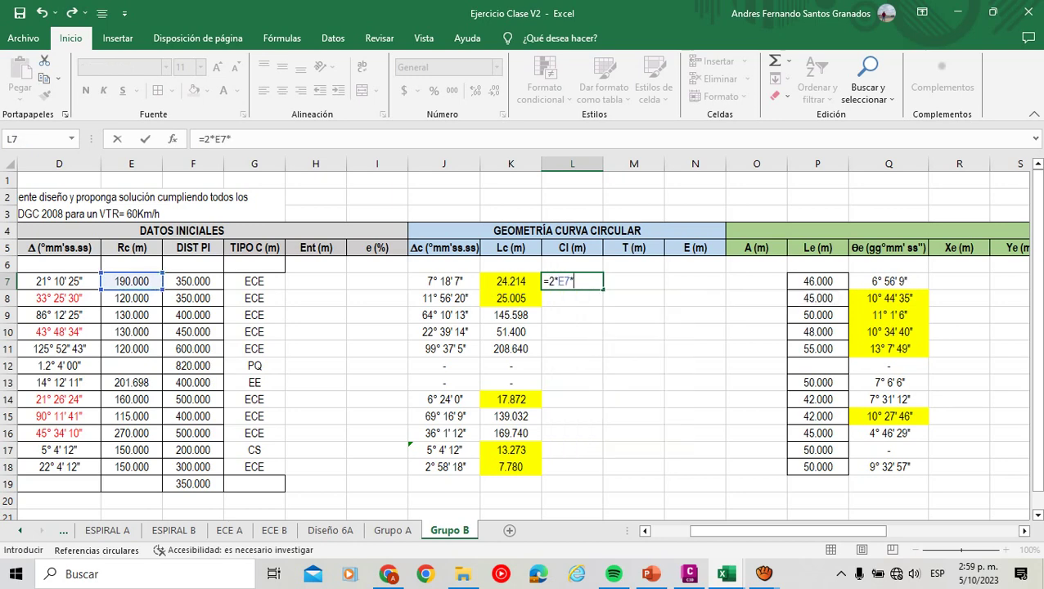
text(SENO(RAD)
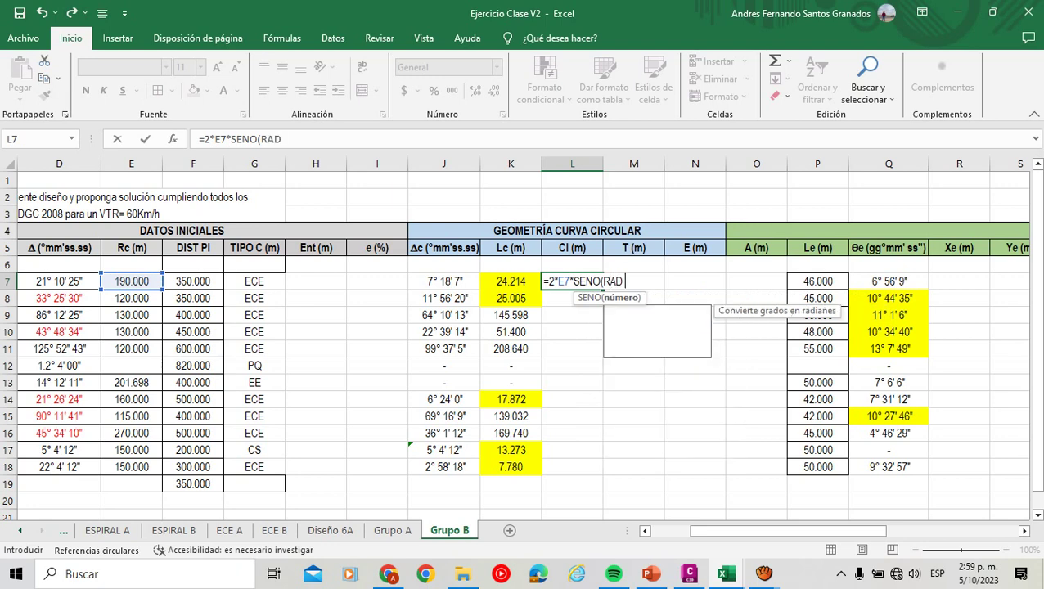
text(IANES(CONVER)
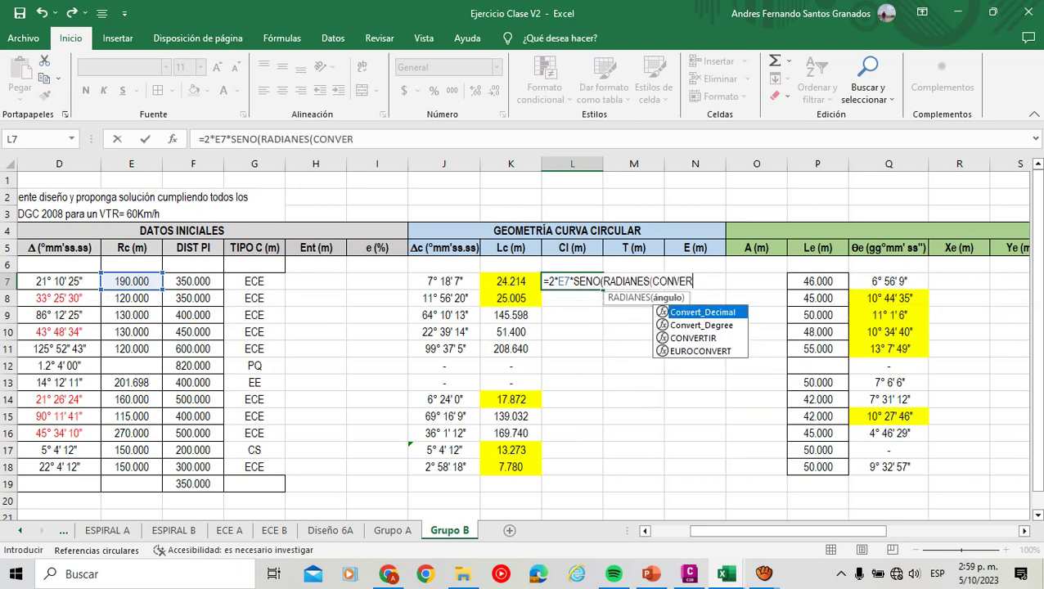
key(Tab)
click(444, 281)
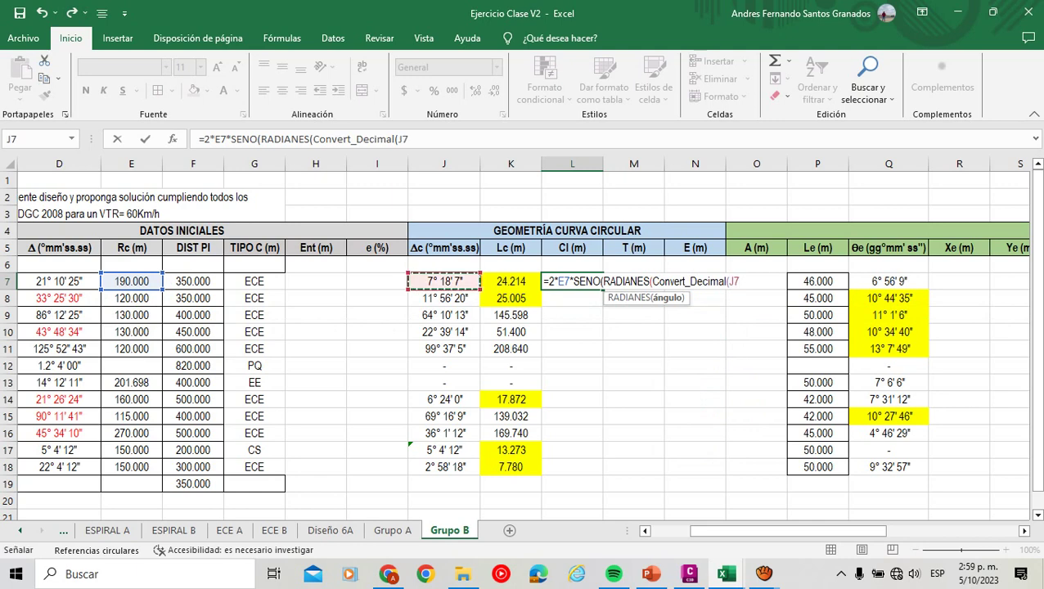
text()/2)))
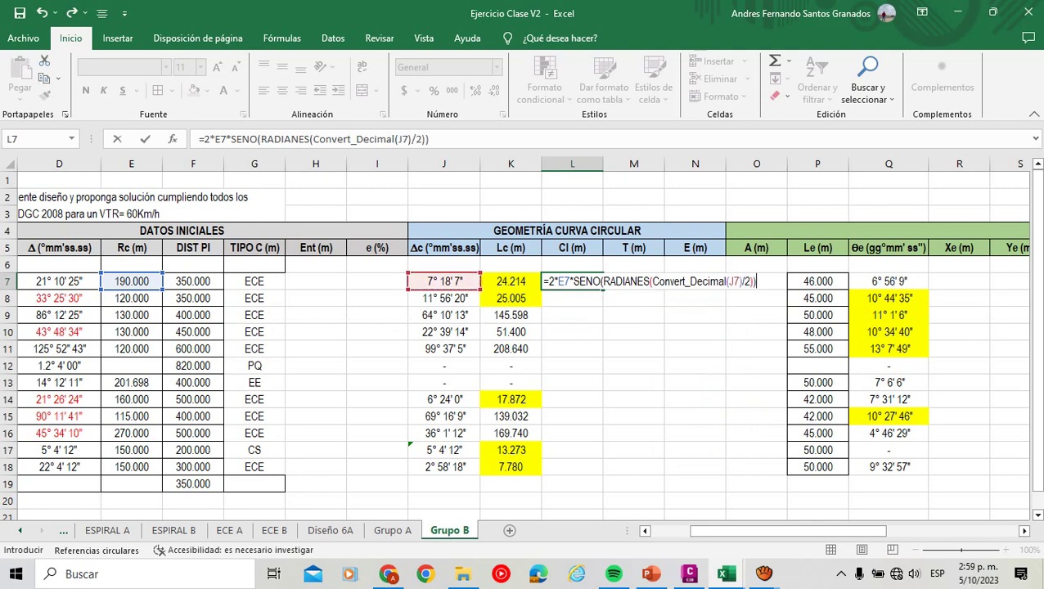
key(BackSpace)
key(BackSpace)
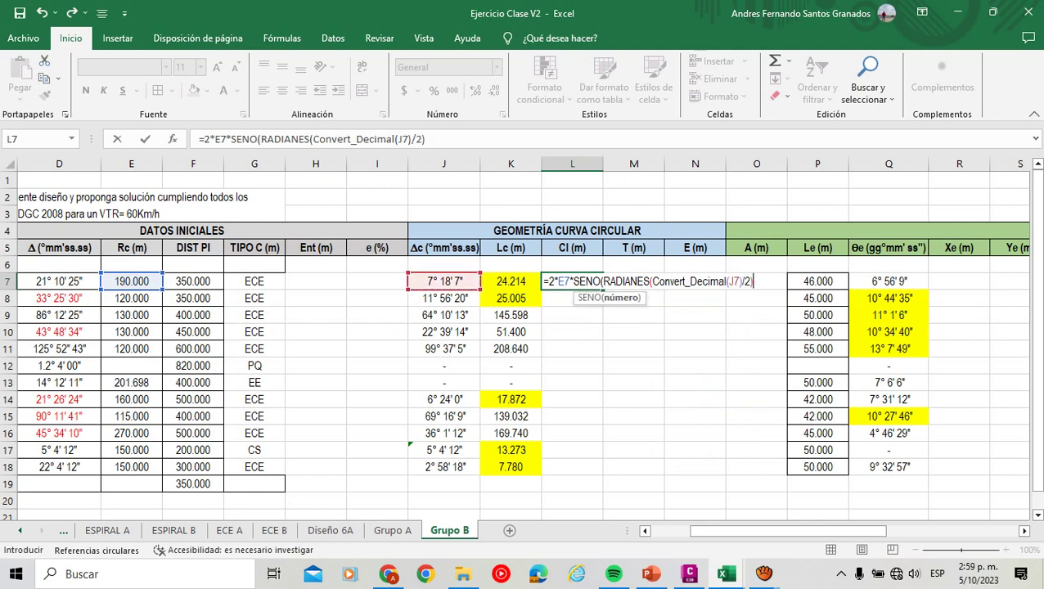
text())
key(Return)
click(572, 281)
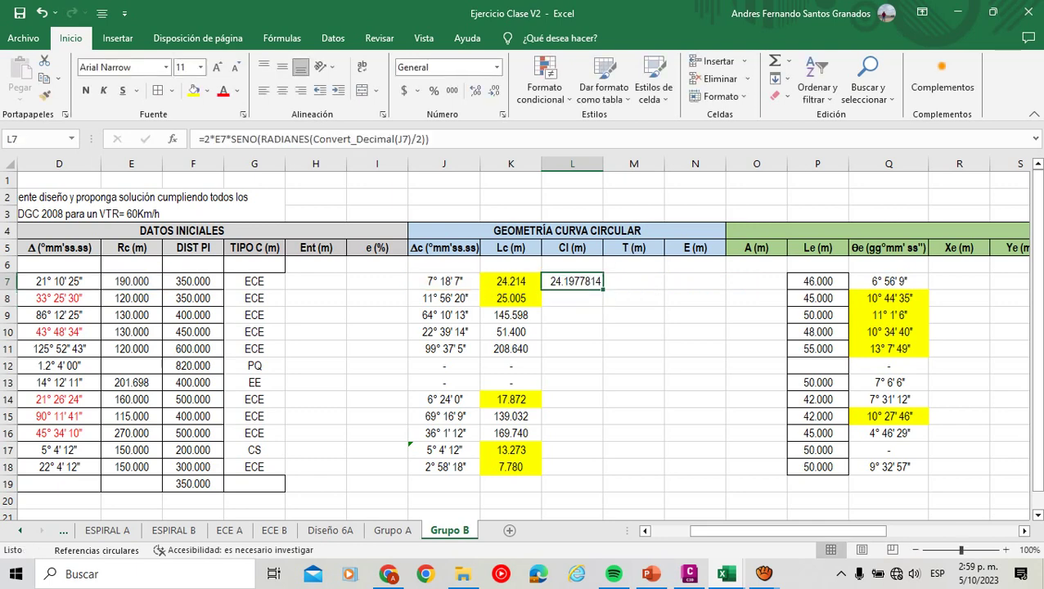
drag(604, 289, 603, 470)
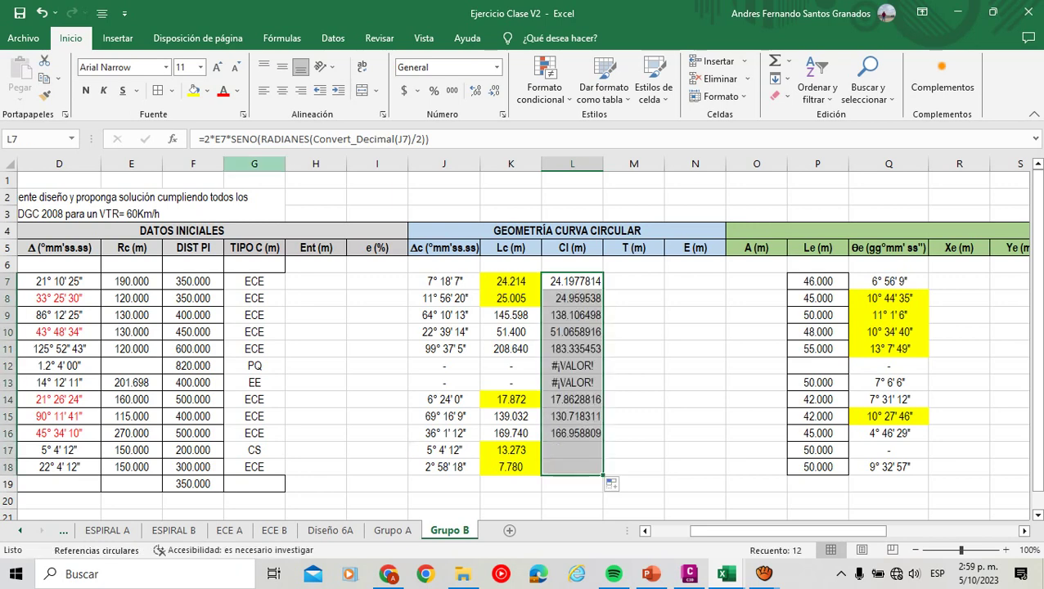
Center the Cl values in L7:L18 horizontally and display them with three decimal places.
click(282, 90)
click(493, 90)
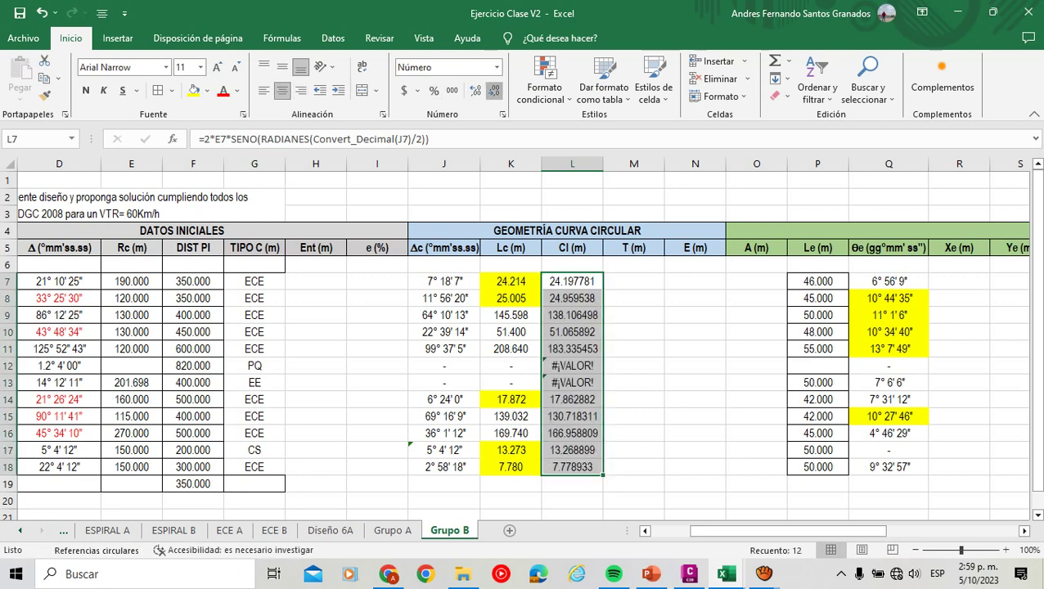
click(494, 90)
click(494, 90)
click(495, 90)
Replace the Cl errors in L12 and L13 with dashes copied from the adjacent Lc cells K12 and K13.
click(572, 365)
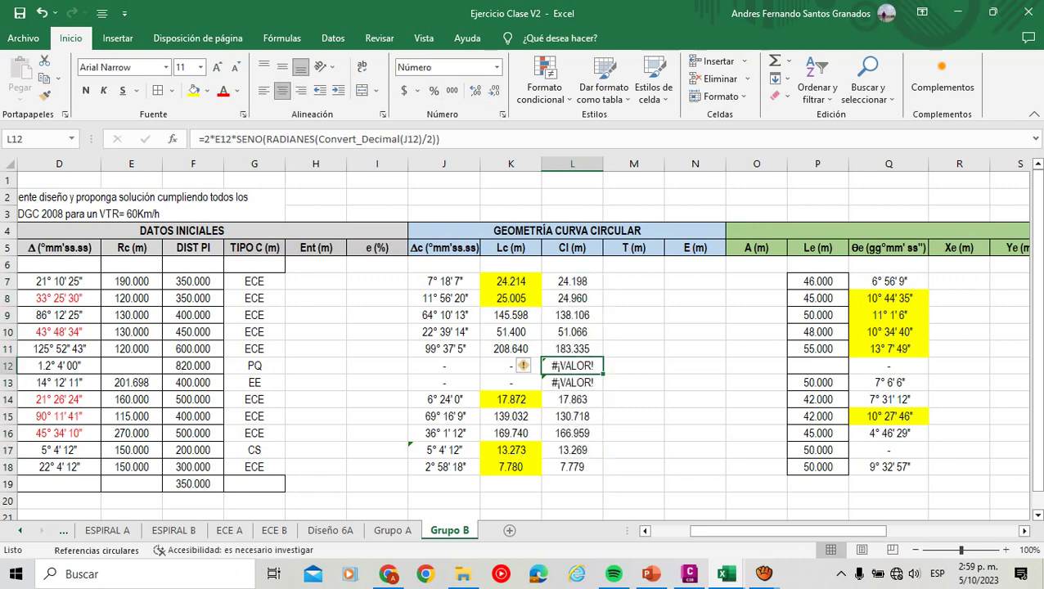
click(511, 365)
drag(541, 373, 586, 386)
click(511, 382)
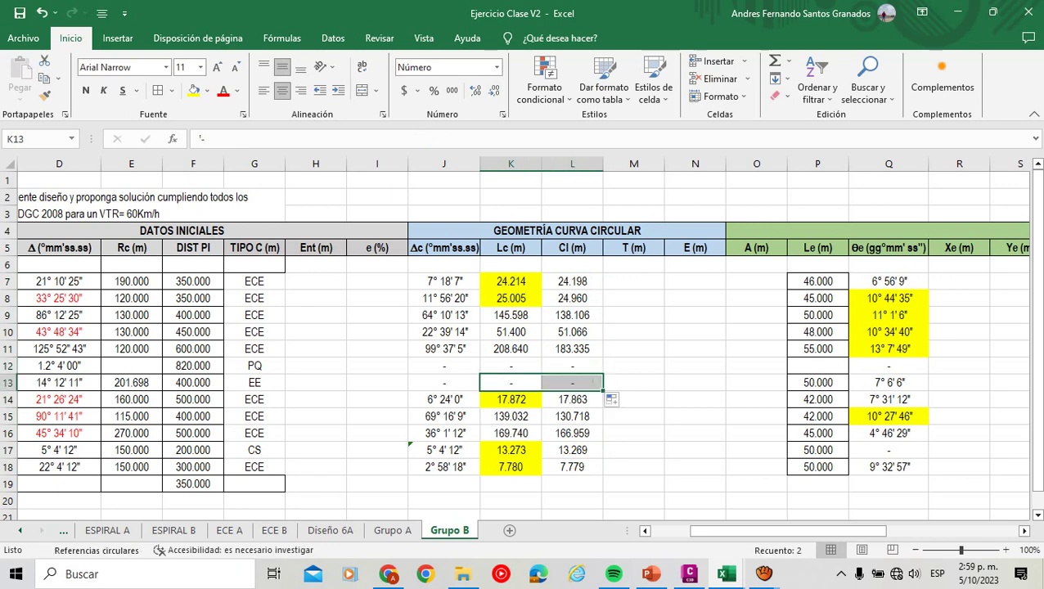
Calculate T in M7 with =E7*TAN(RADIANES(Convert_Decimal(J7)/2)) and fill the formula down to M18.
click(633, 416)
click(634, 264)
click(634, 281)
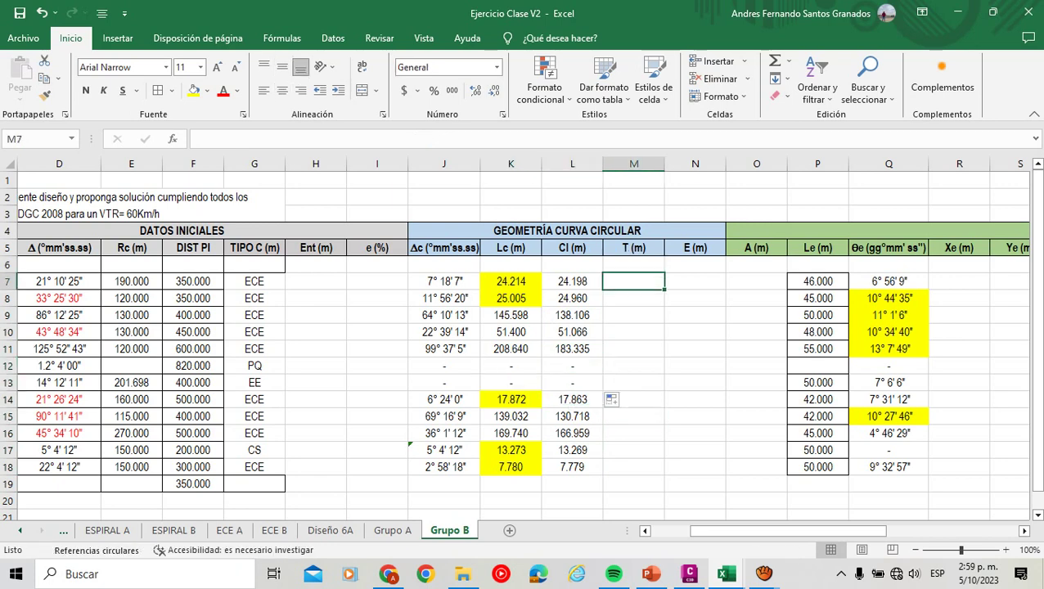
text(=)
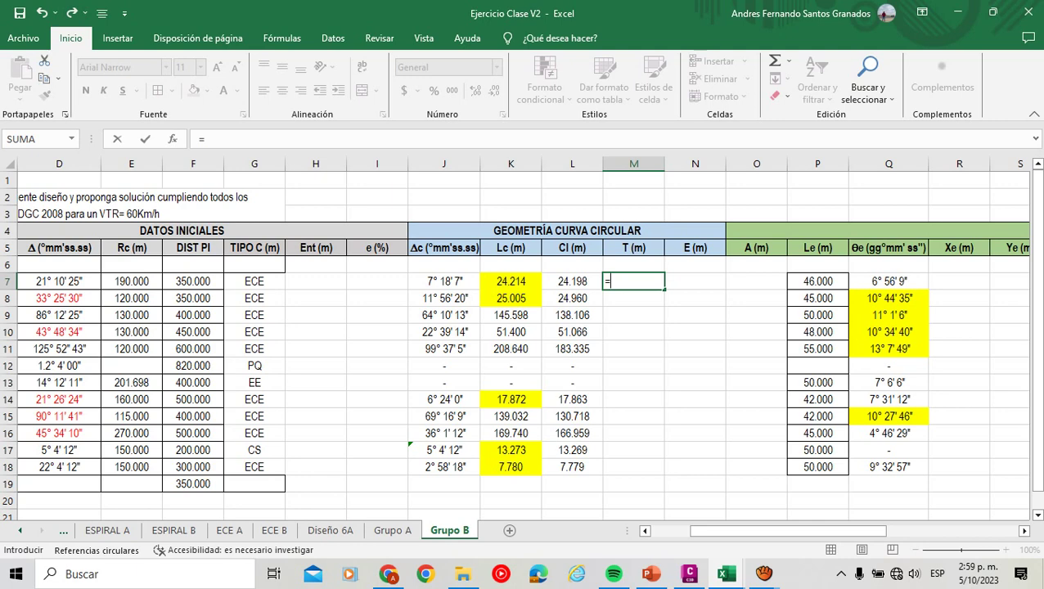
key(Left)
key(Left)
key(Left)
key(Left)
key(Left)
key(Left)
key(Left)
key(Left)
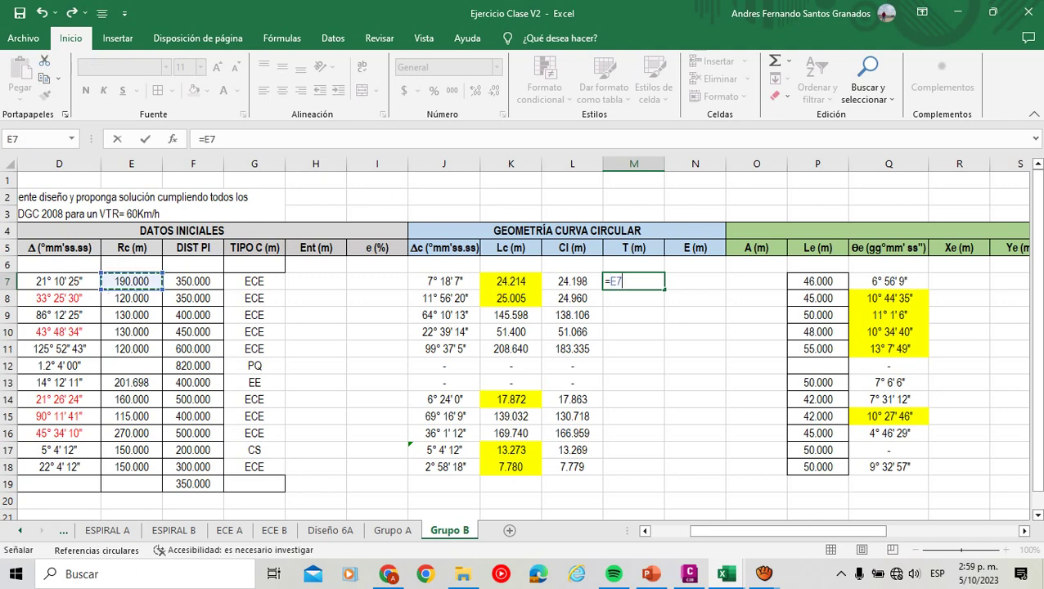
text(*TAN(RADIANES)
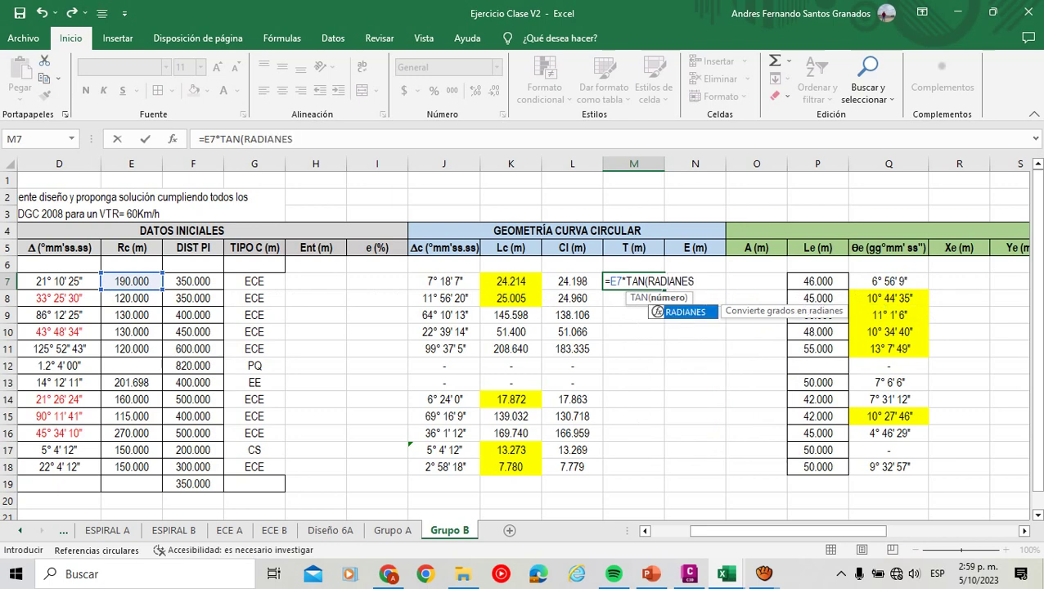
text(()
text(CONVER)
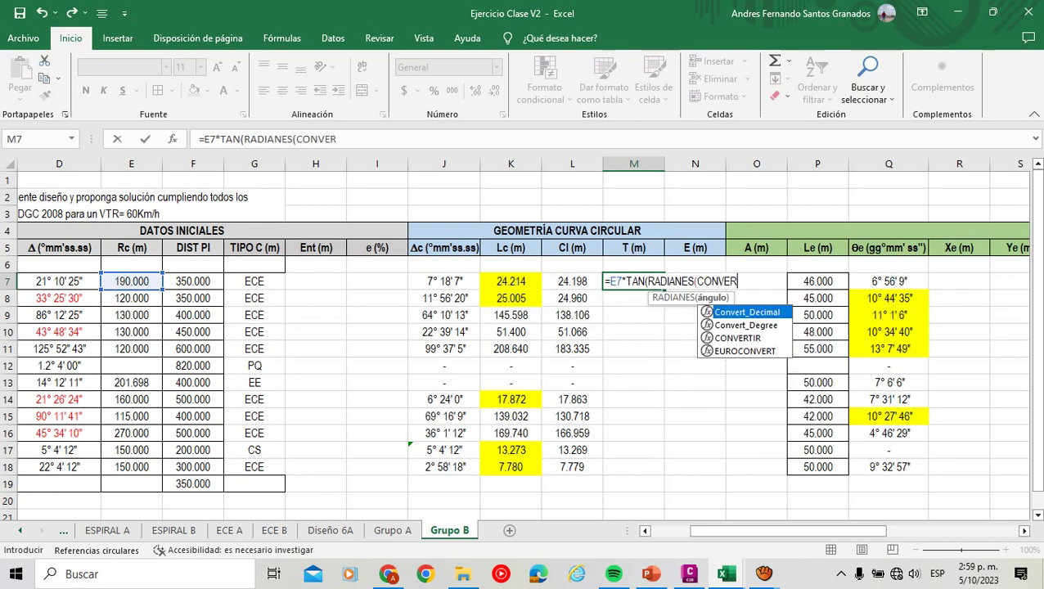
key(Tab)
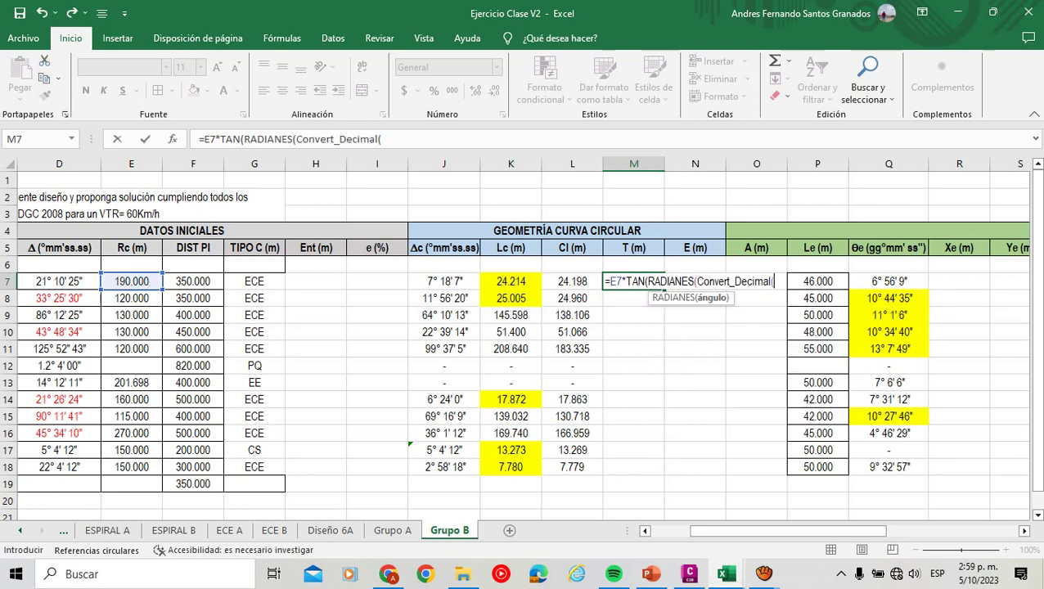
click(444, 281)
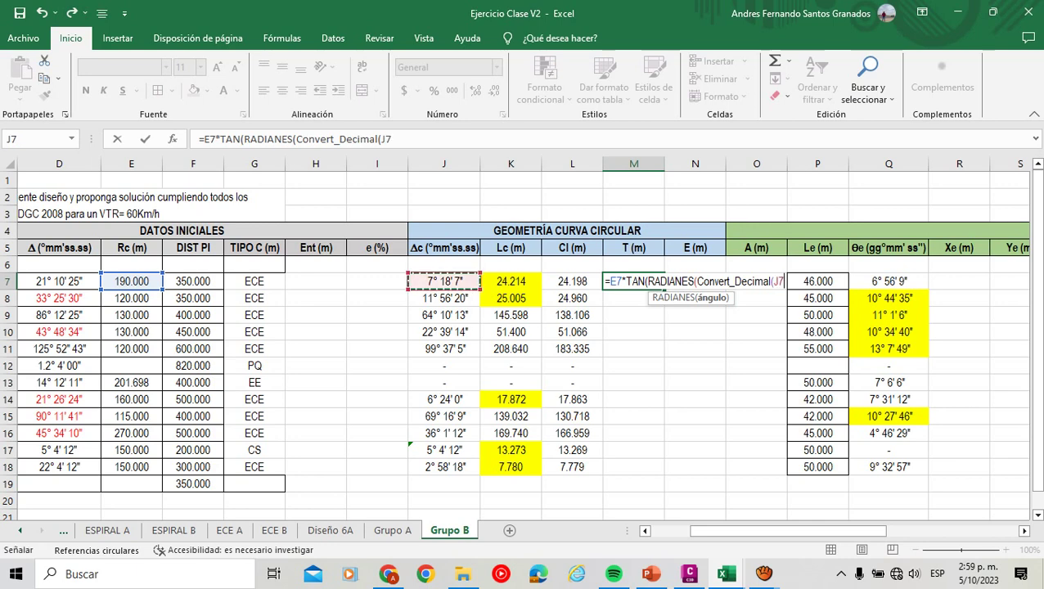
text()/2)
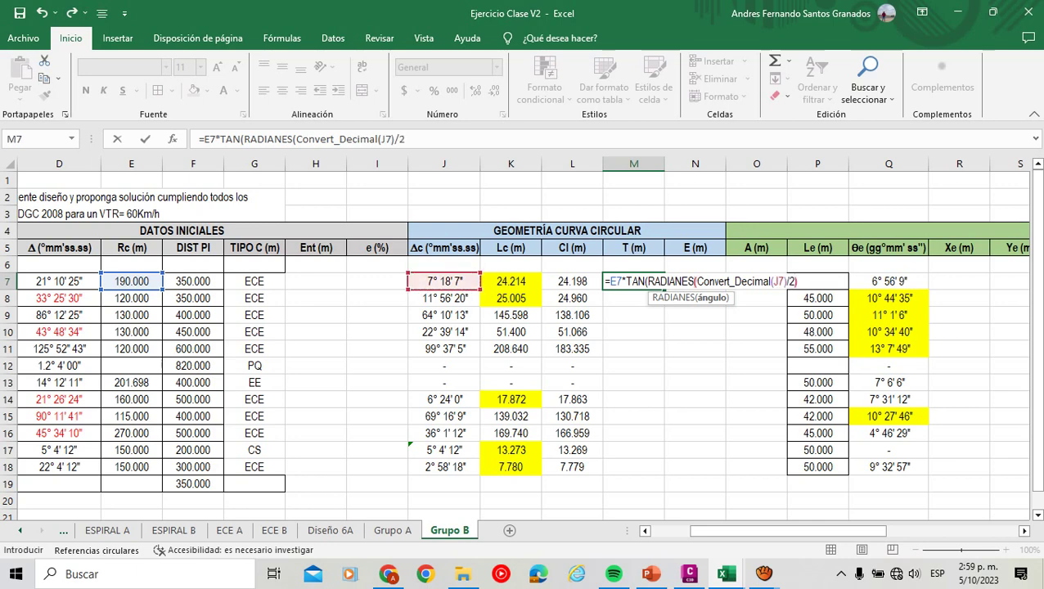
text())+)
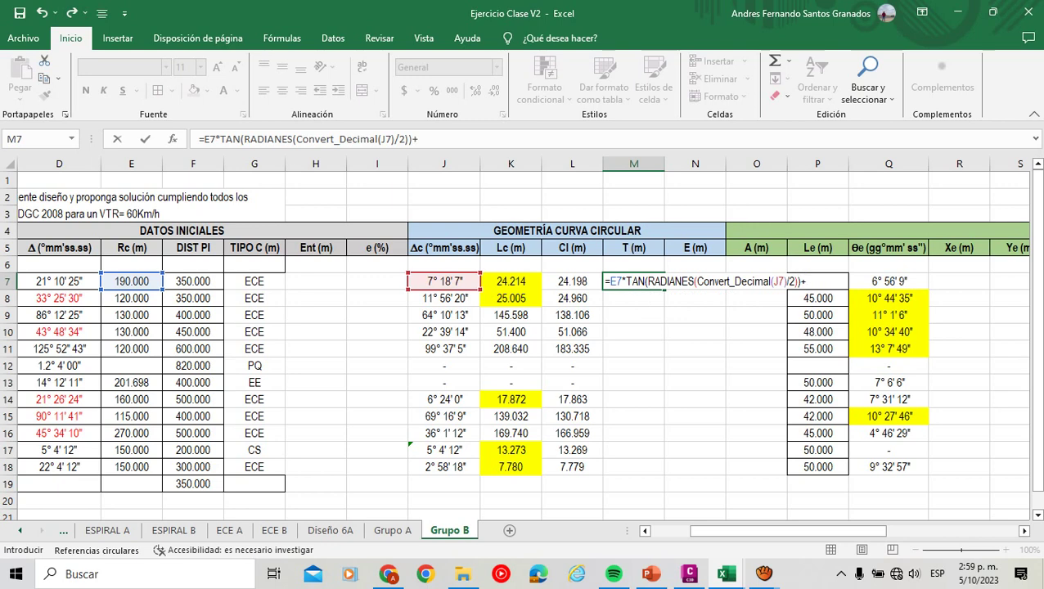
key(BackSpace)
key(Return)
click(633, 280)
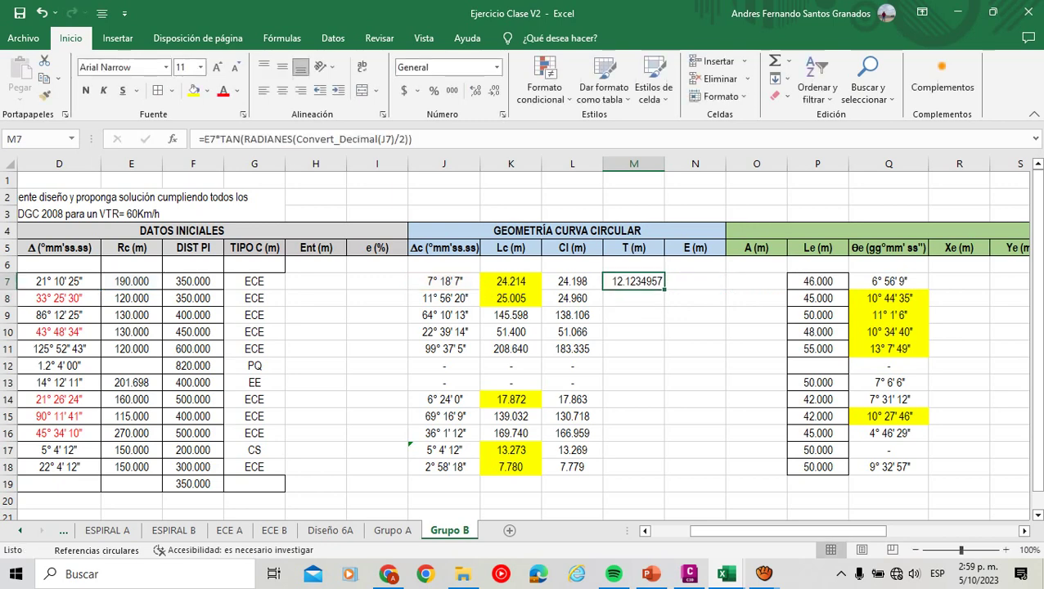
drag(664, 289, 647, 473)
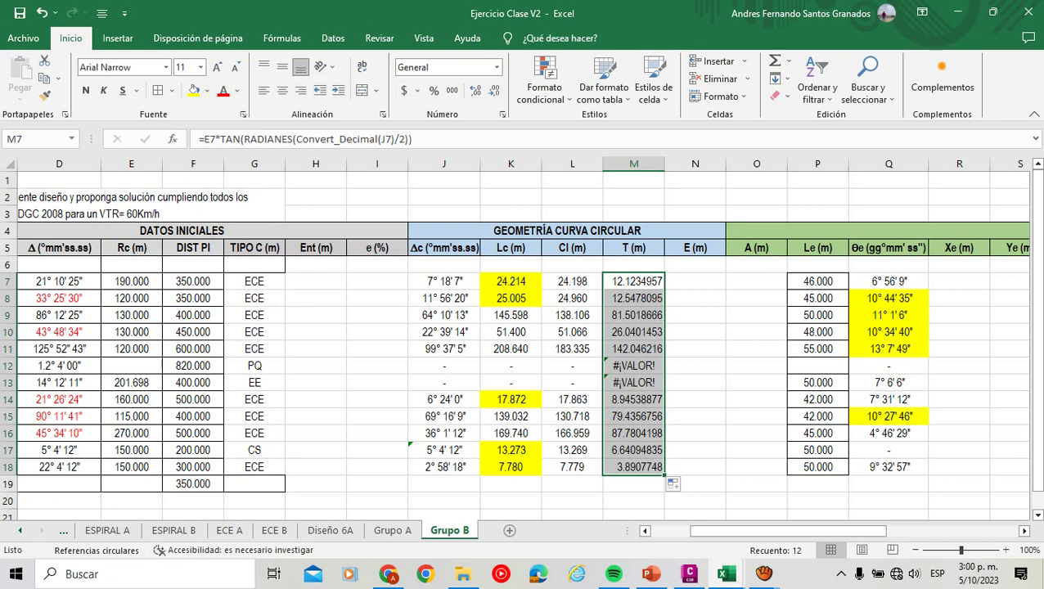
Display the T values in M7:M18 with three decimal places and center them horizontally.
click(494, 90)
click(494, 90)
click(494, 90)
click(282, 90)
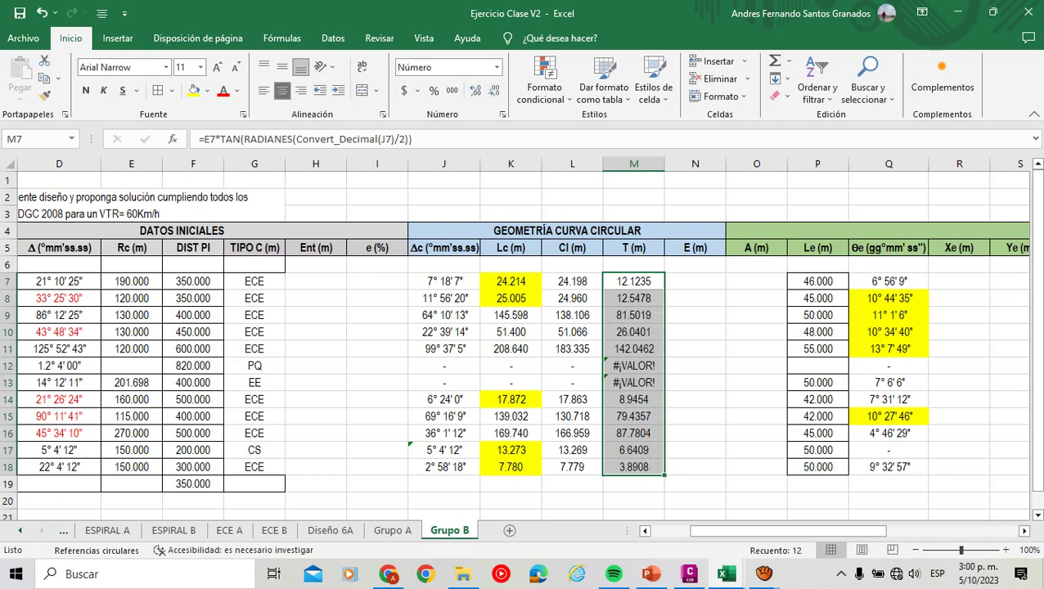
click(494, 90)
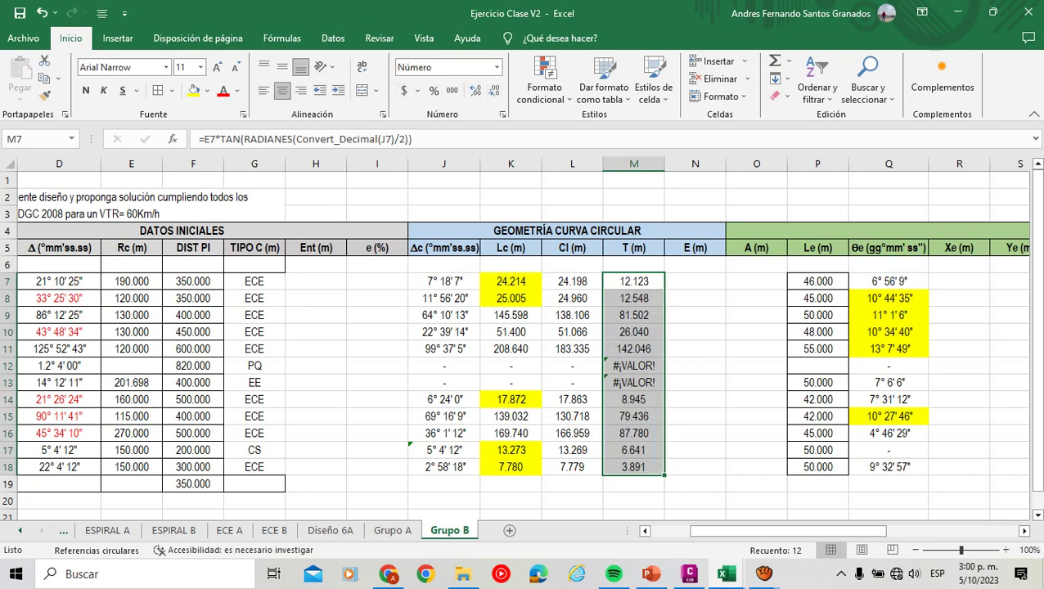
Replace the T errors in M12 and M13 with dashes copied from the adjacent Cl cells L12 and L13.
click(573, 366)
drag(573, 374, 634, 401)
Calculate E in N7 with =M7*TAN(RADIANES(Convert_Decimal(J7)/4)) and fill the formula down to N18.
click(695, 280)
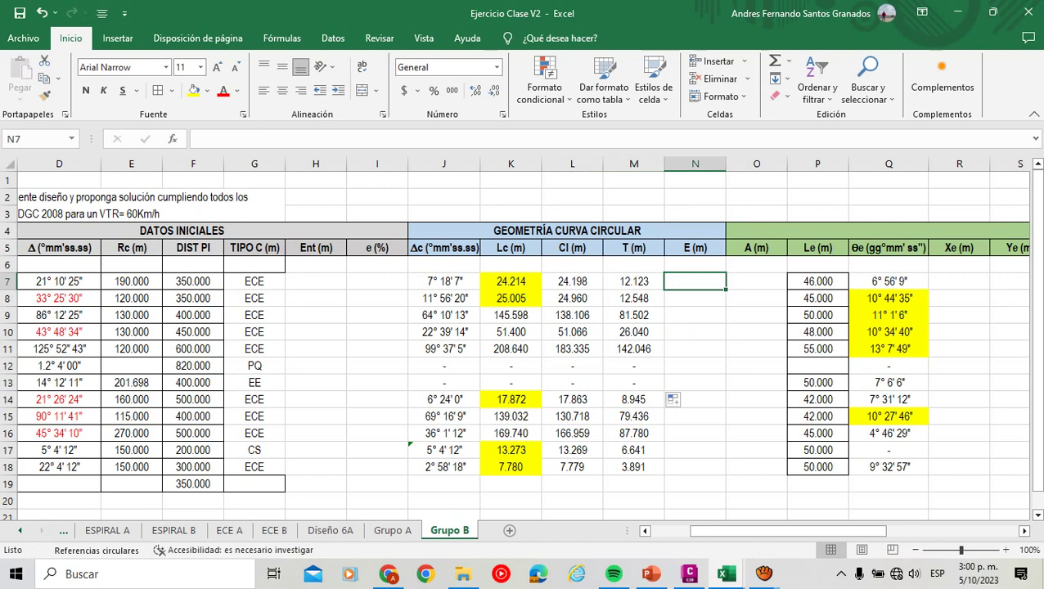
text(=)
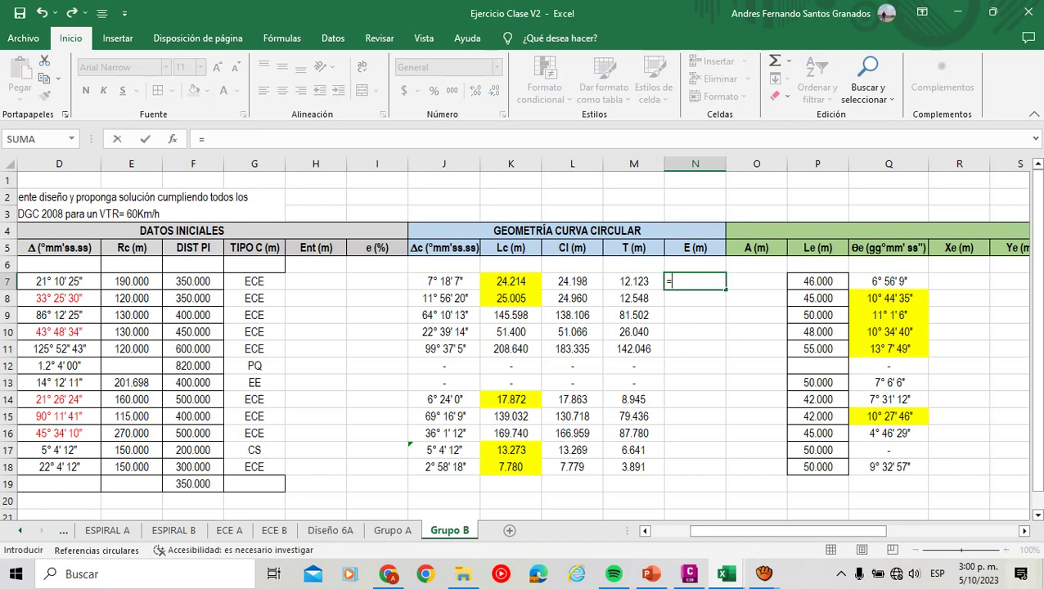
key(Left)
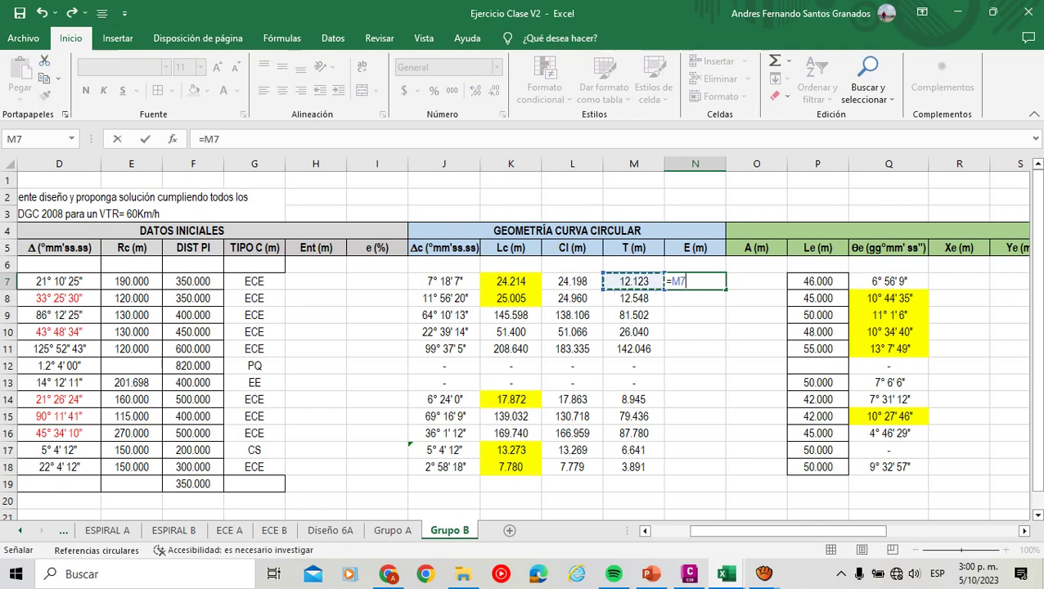
text(*TAN)
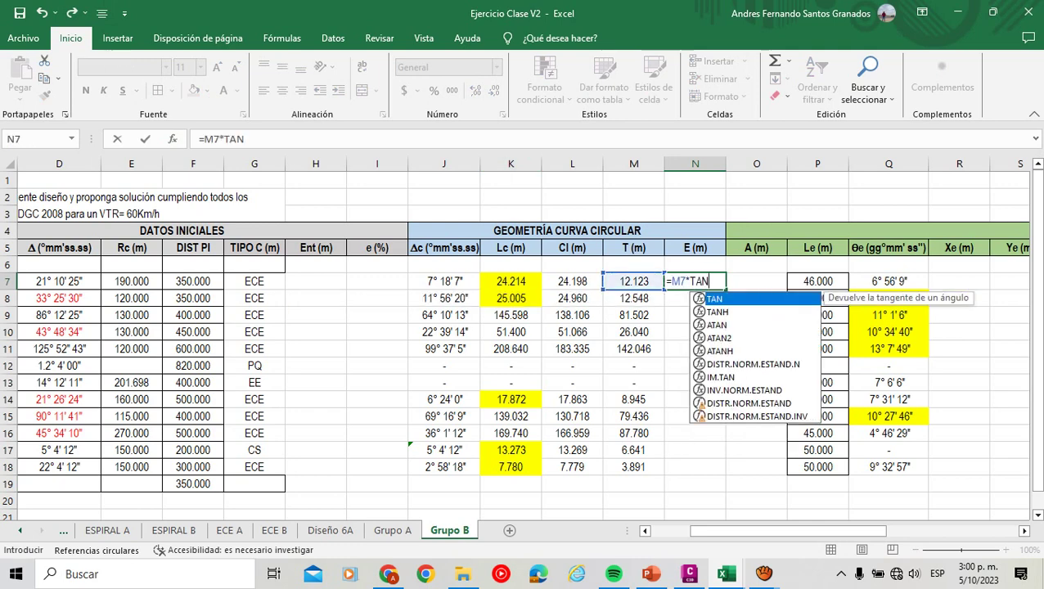
text(()
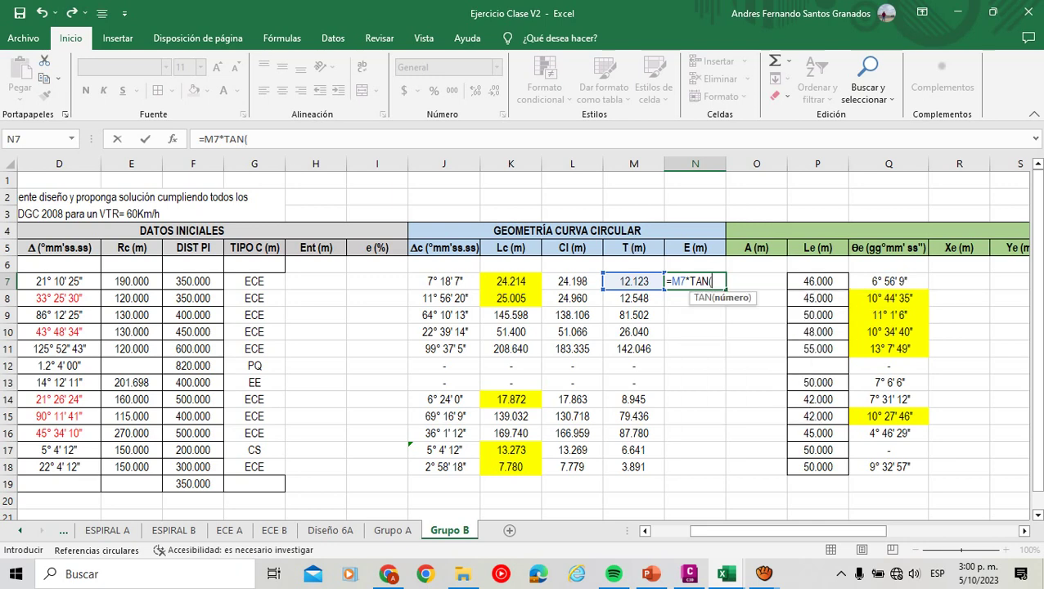
text(RADIAN)
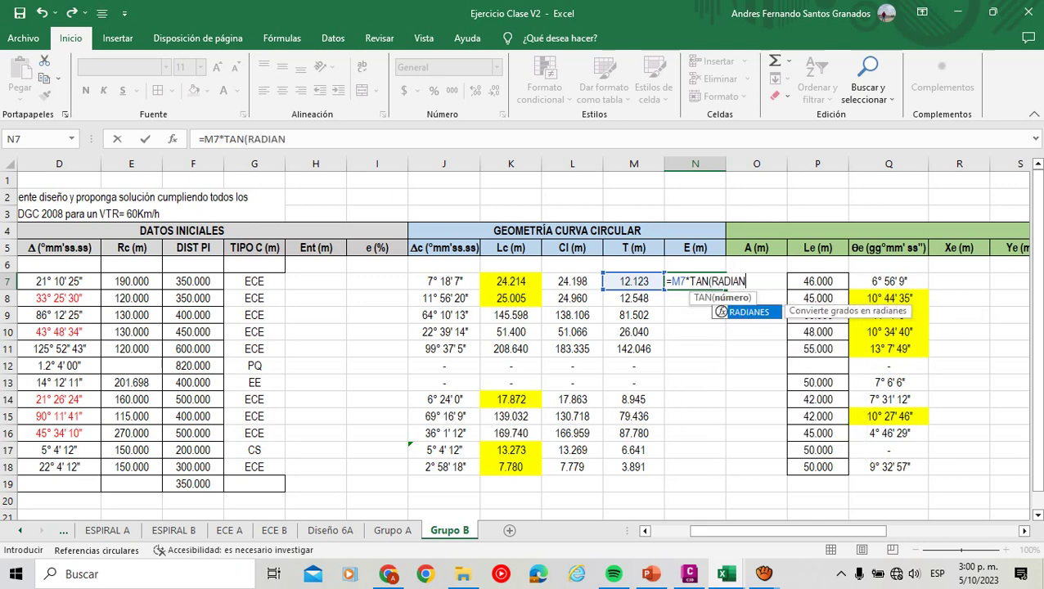
text(ES(CONVER)
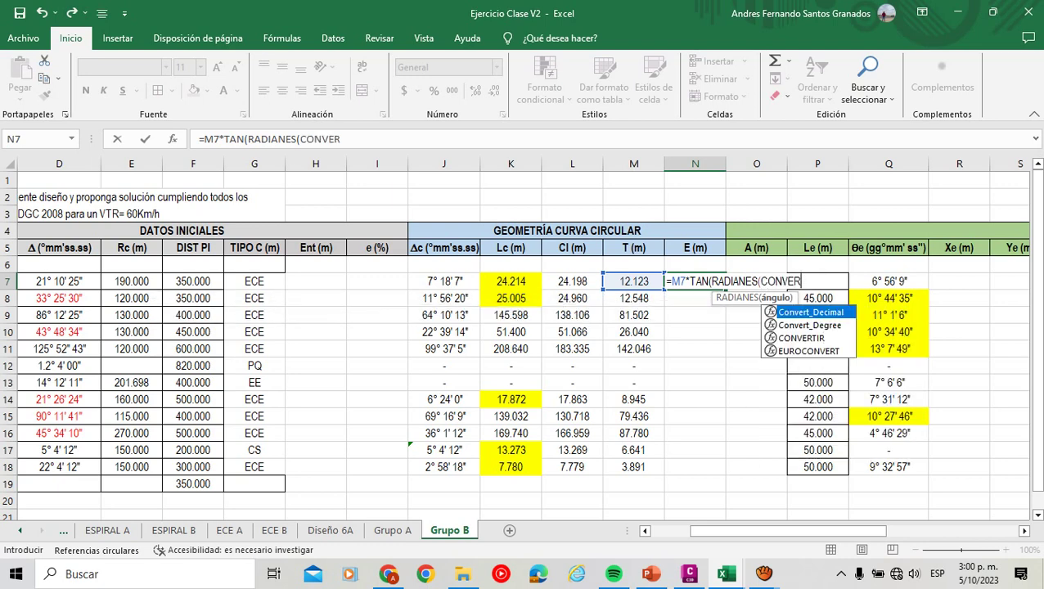
key(Tab)
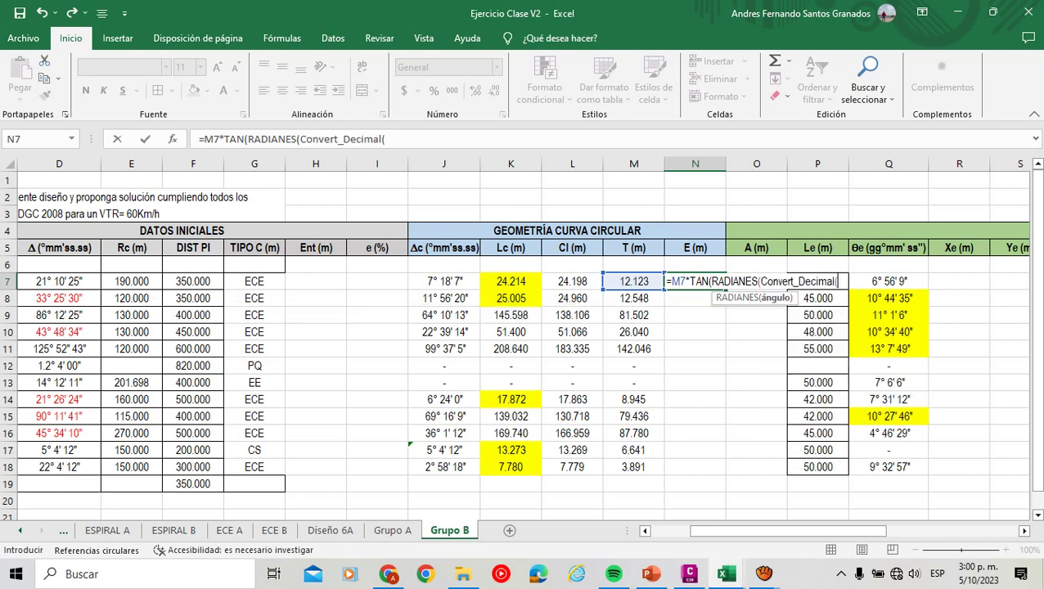
click(444, 281)
text()/4)
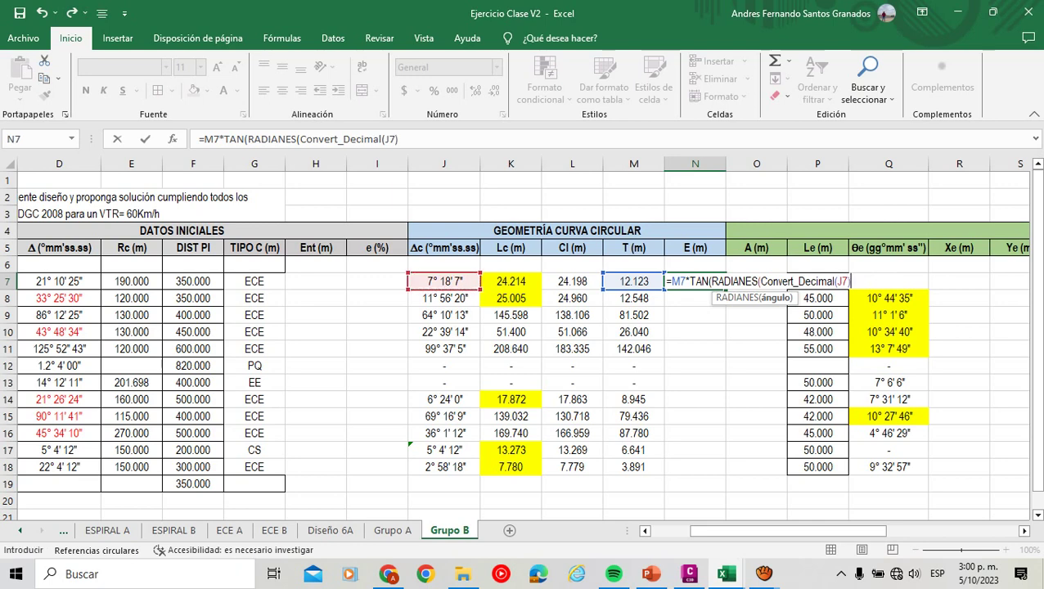
text()))
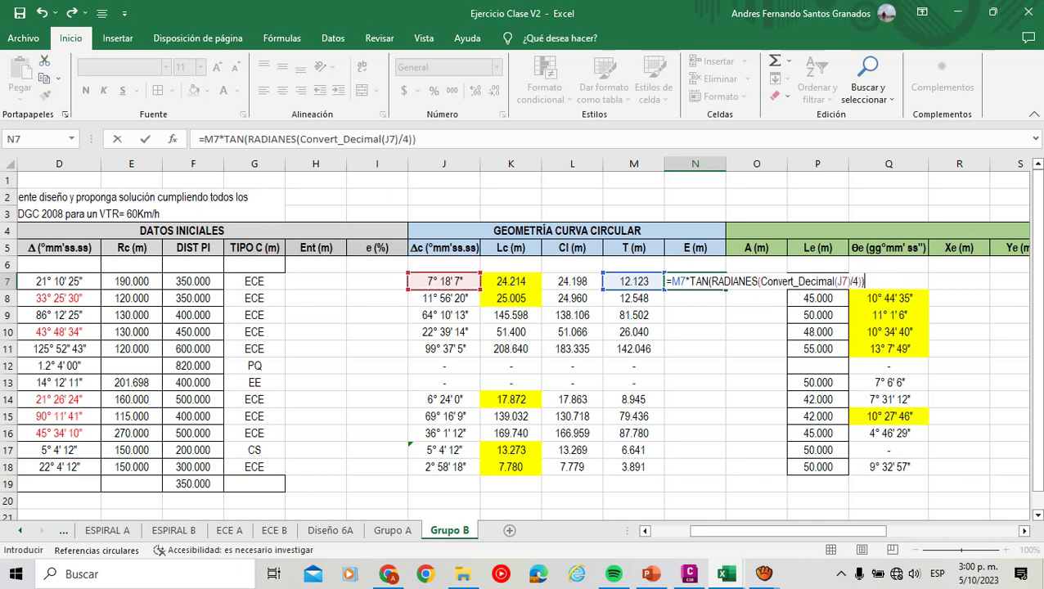
key(Return)
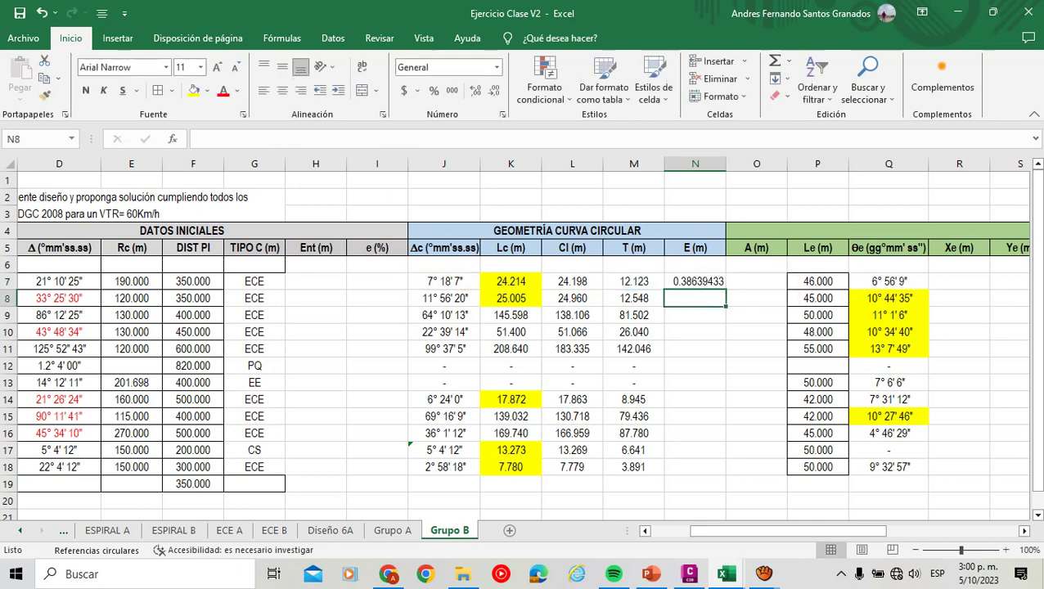
click(695, 281)
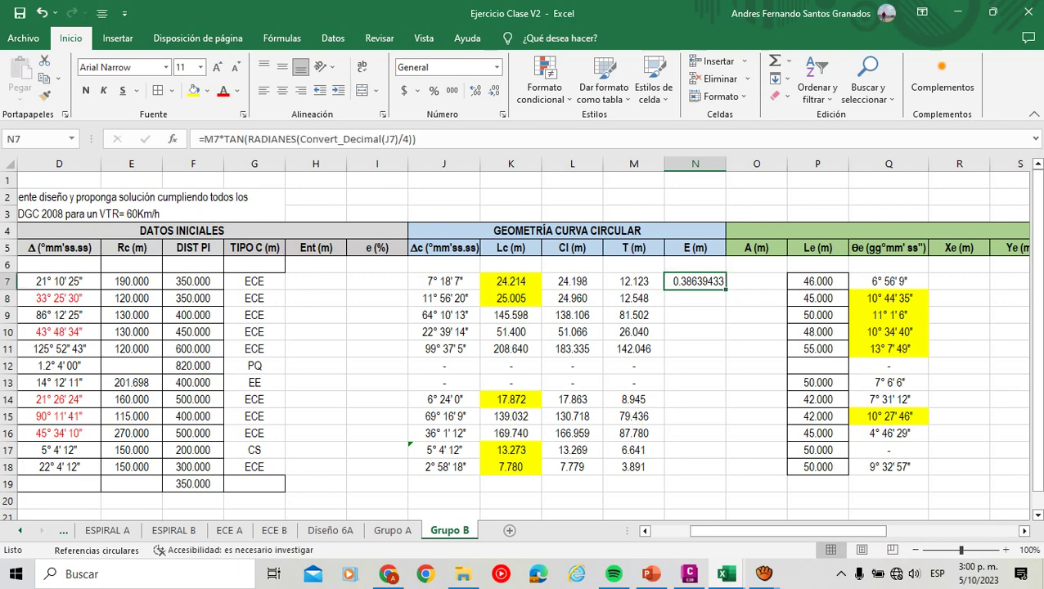
drag(725, 289, 725, 475)
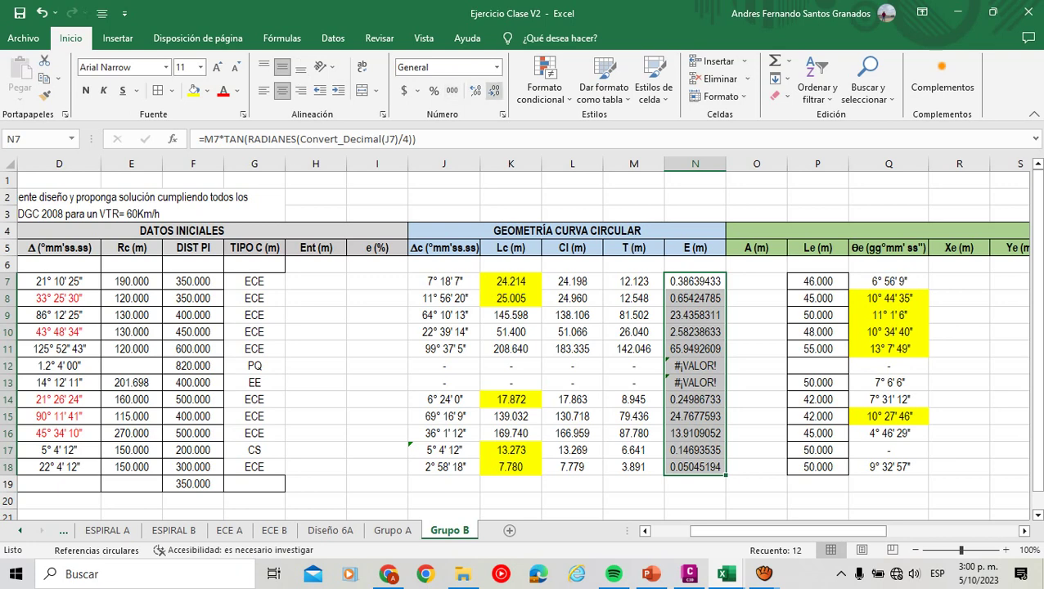
Display the E values in N7:N18 with three decimal places and replace the errors in N12:N13 with dashes copied from M12:M13.
click(495, 91)
click(494, 91)
click(494, 91)
click(494, 90)
click(495, 90)
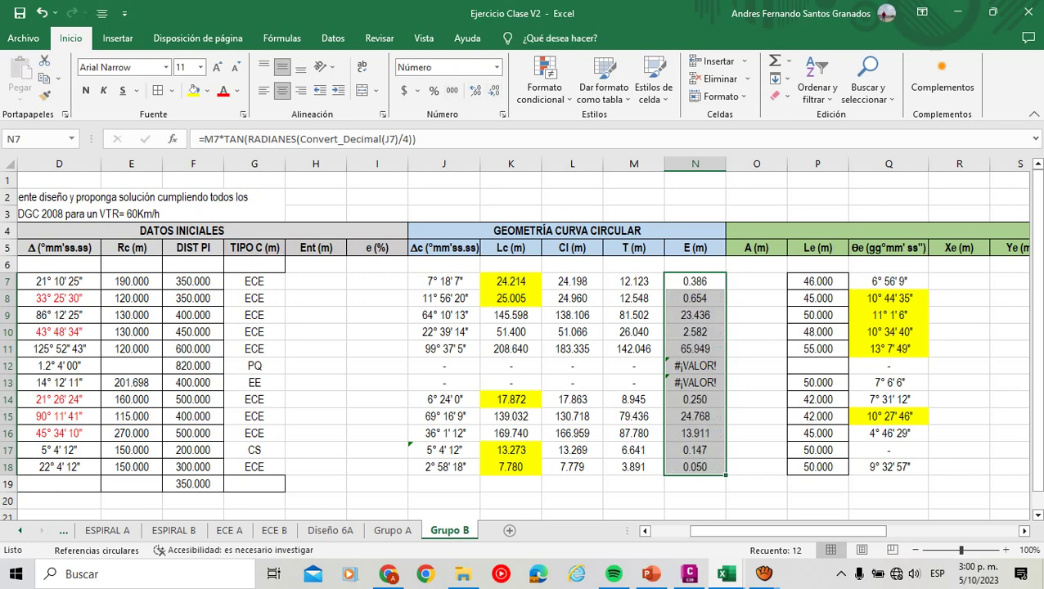
drag(633, 366, 698, 384)
click(756, 483)
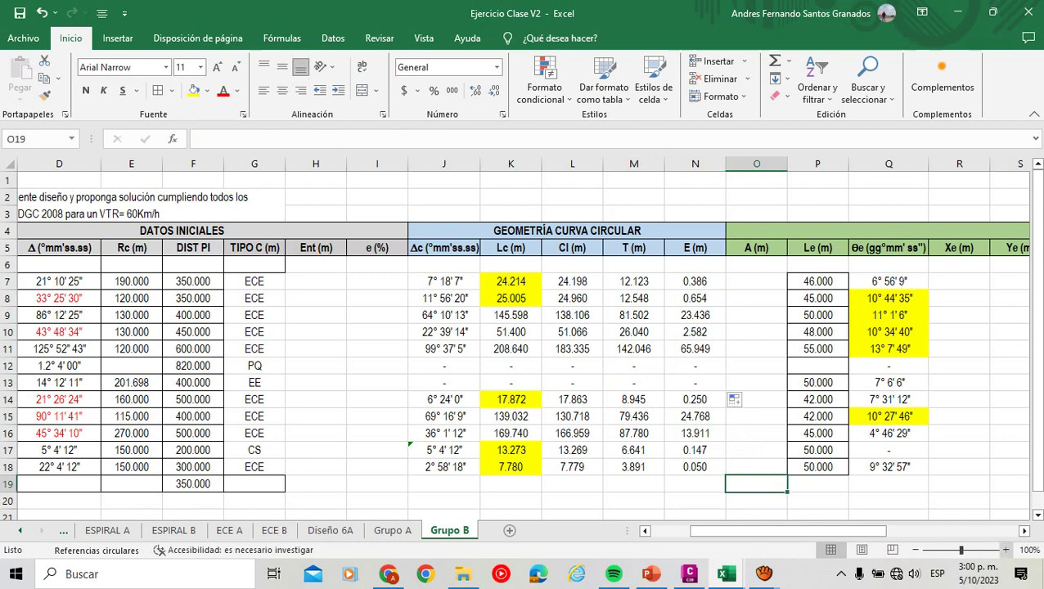
click(1024, 530)
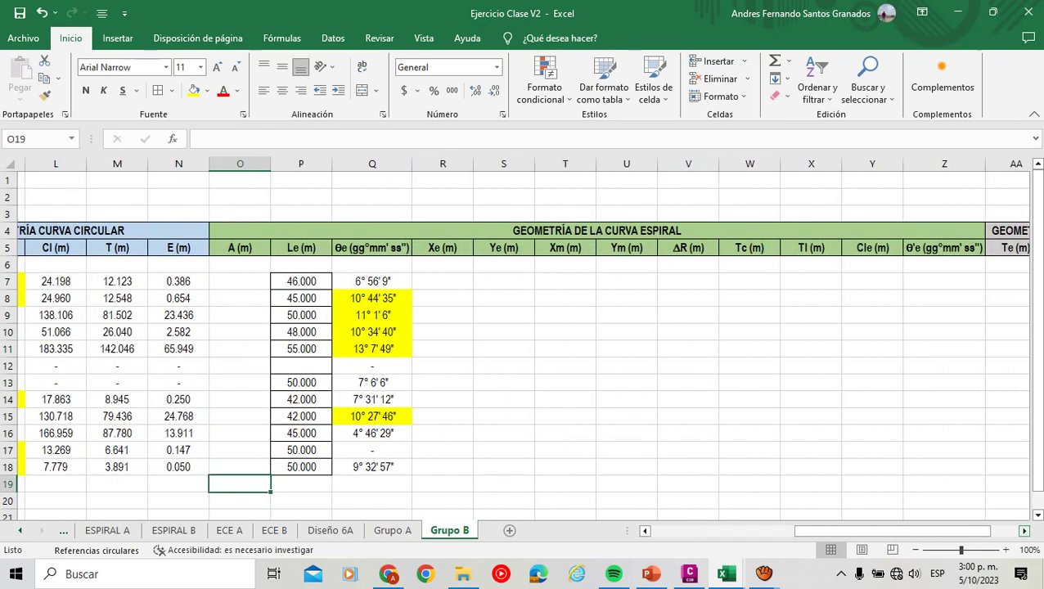
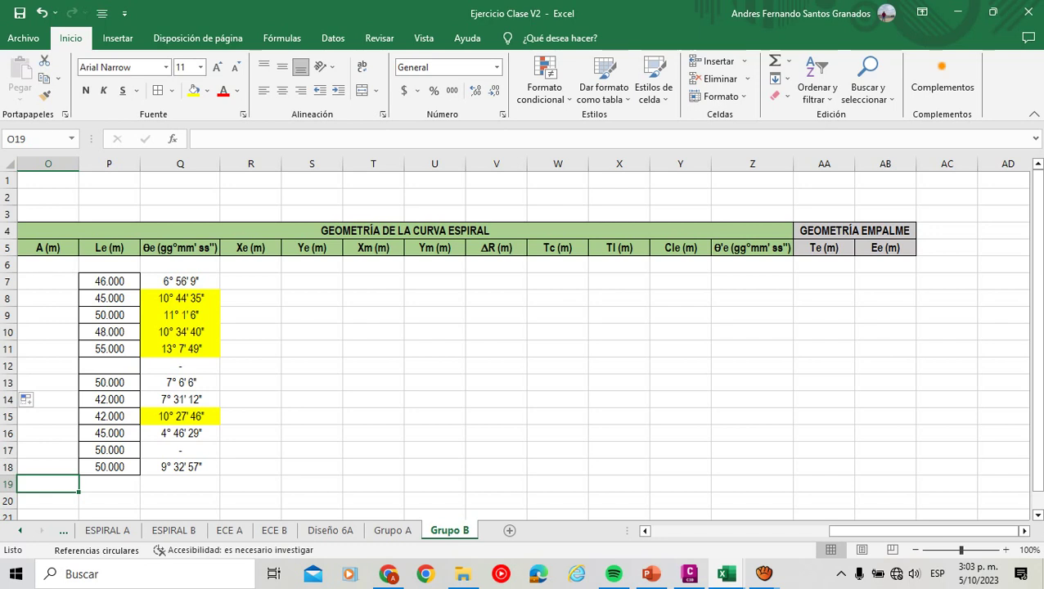
mouse_move(764, 573)
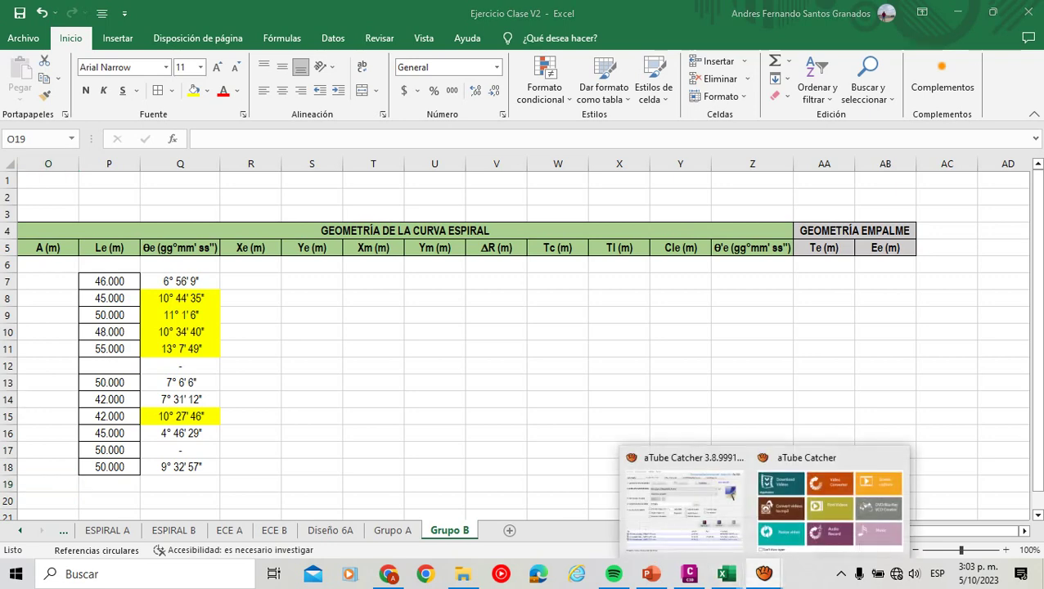
click(684, 508)
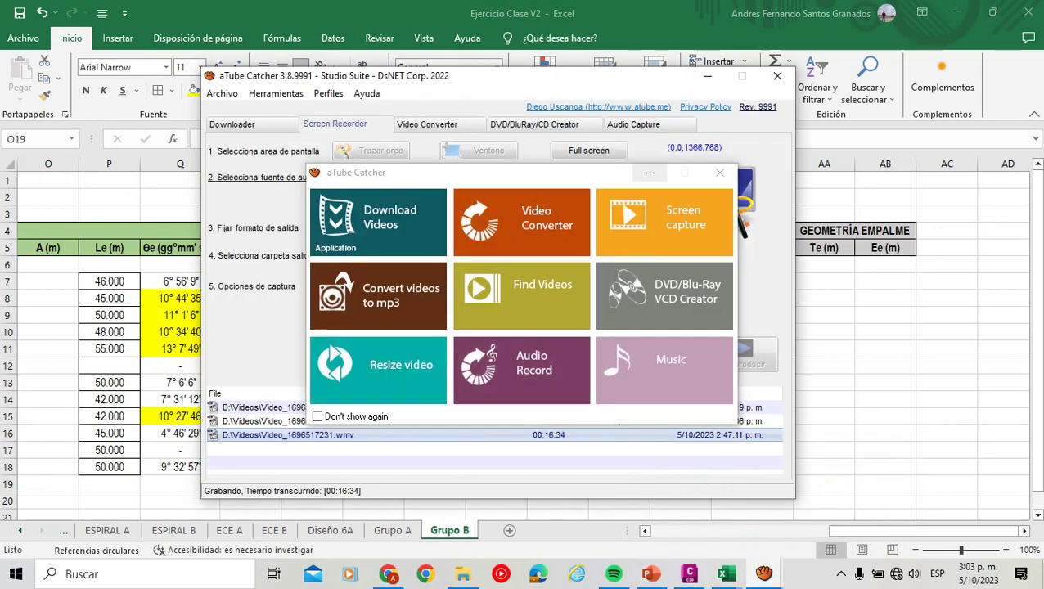
click(650, 172)
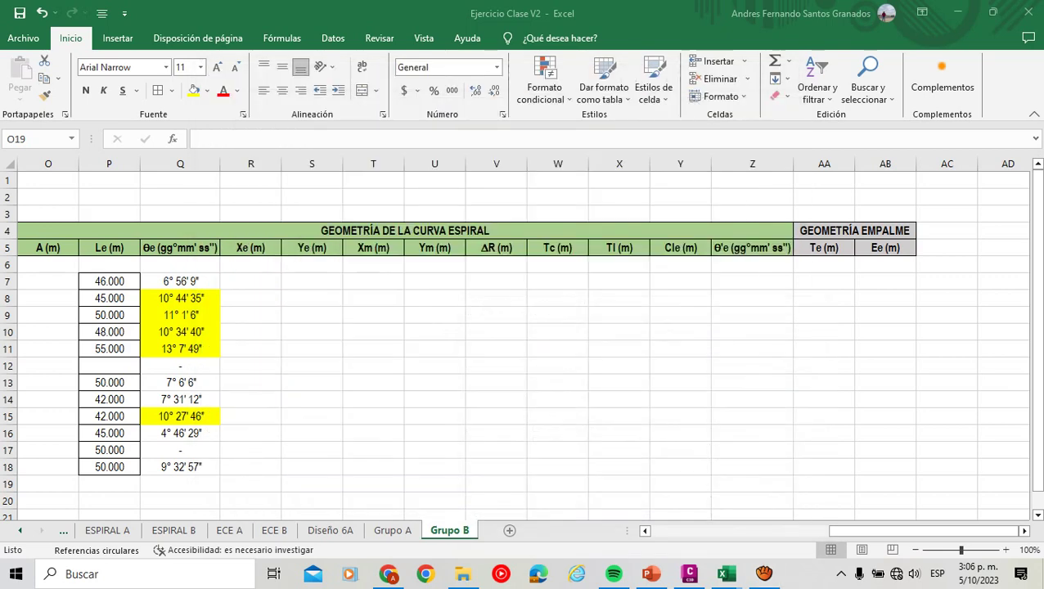
click(708, 76)
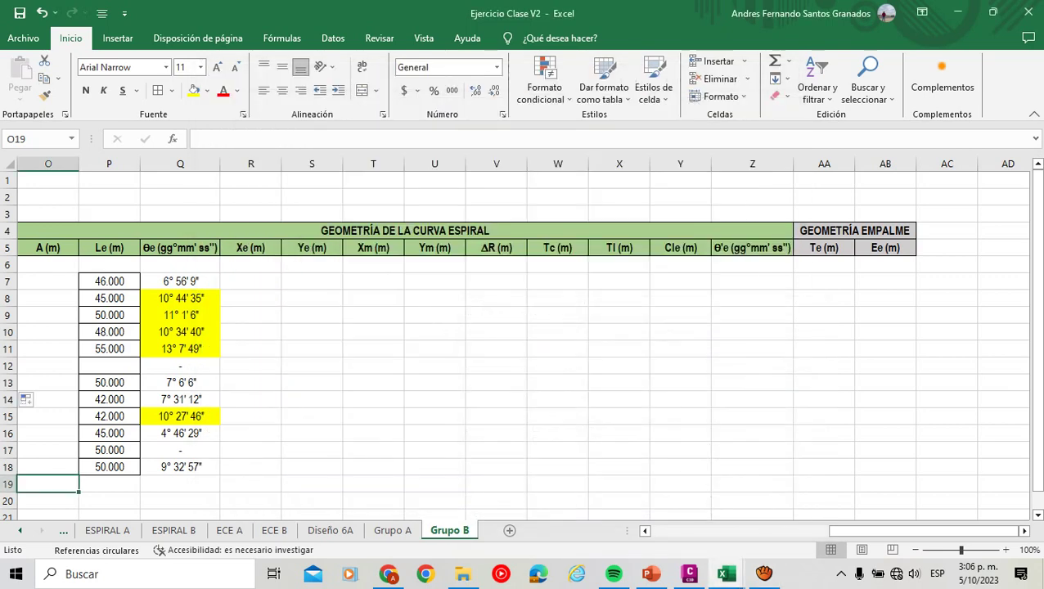
Copy the row 7 formulas from Xe through Ee on the Grupo A sheet into R7:AB7 on the Grupo B sheet.
drag(250, 281, 753, 281)
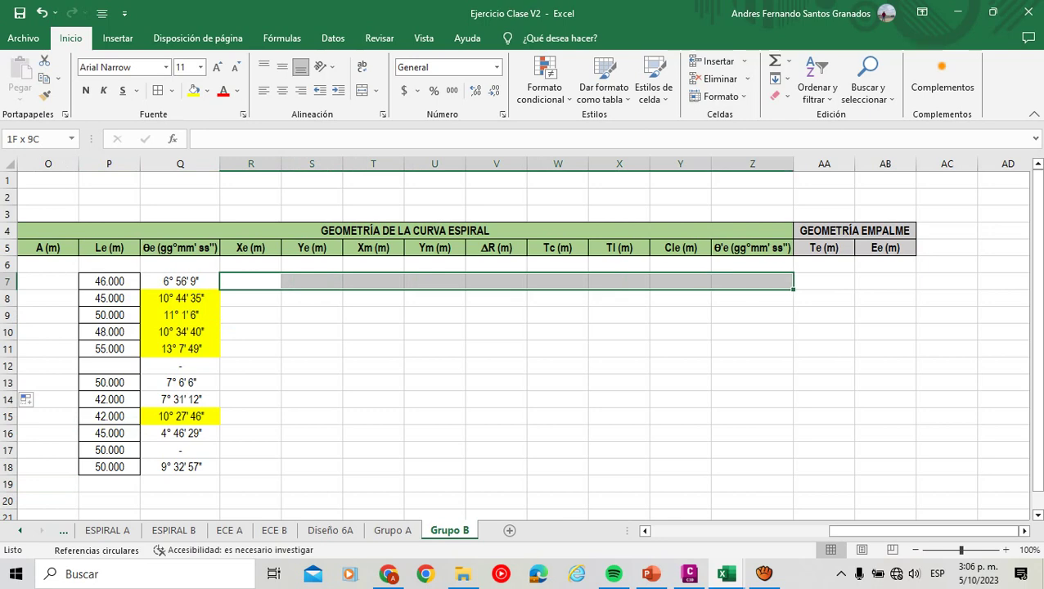
click(392, 530)
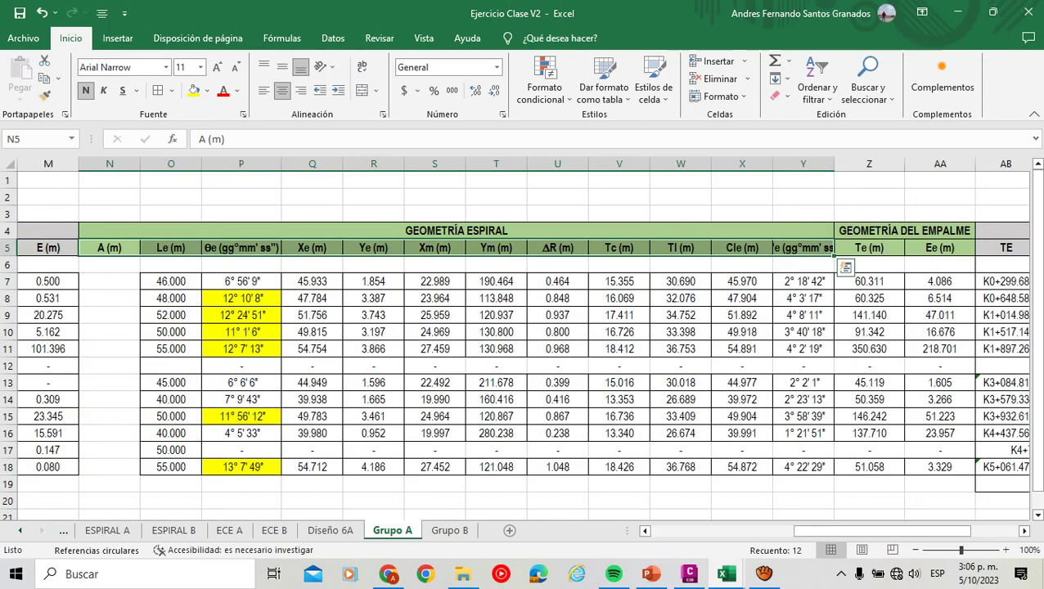
drag(312, 281, 940, 281)
key(ctrl+c)
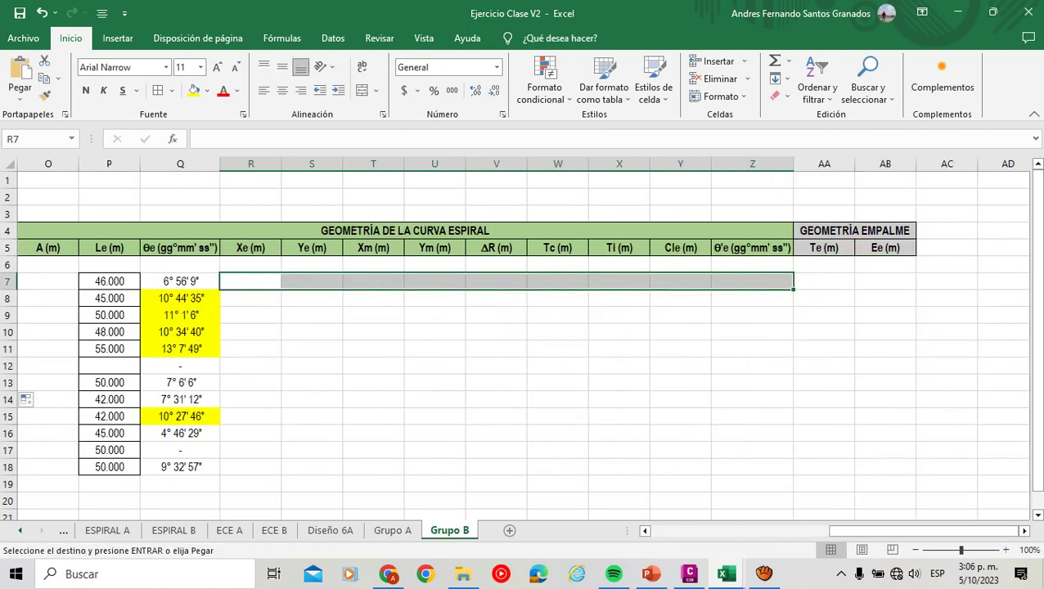
key(ctrl+v)
Review the cell references in the pasted Xe and Ye formulas in R7 and S7.
double_click(259, 281)
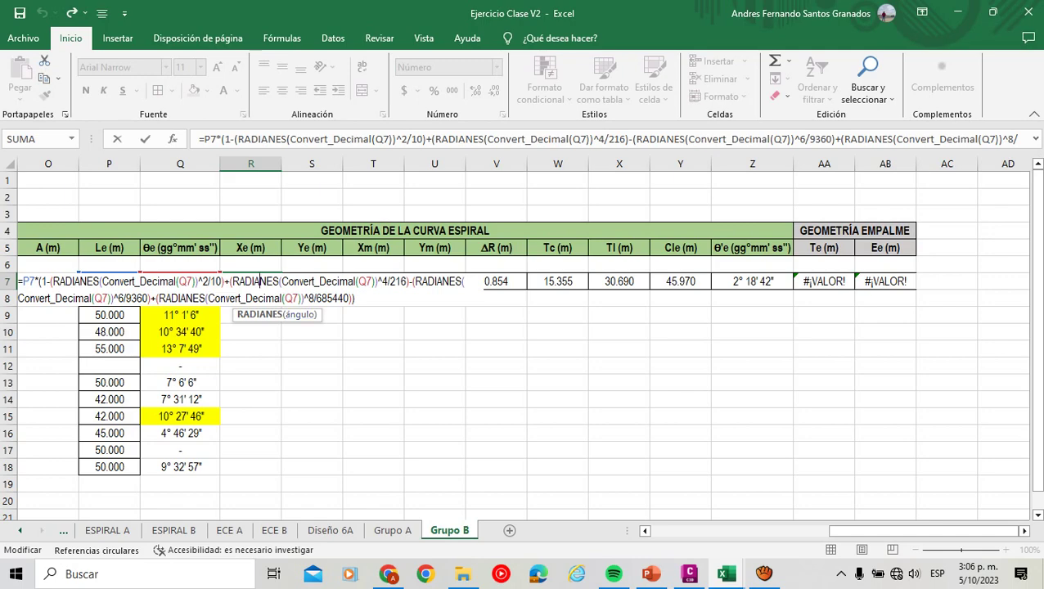
drag(984, 531, 900, 531)
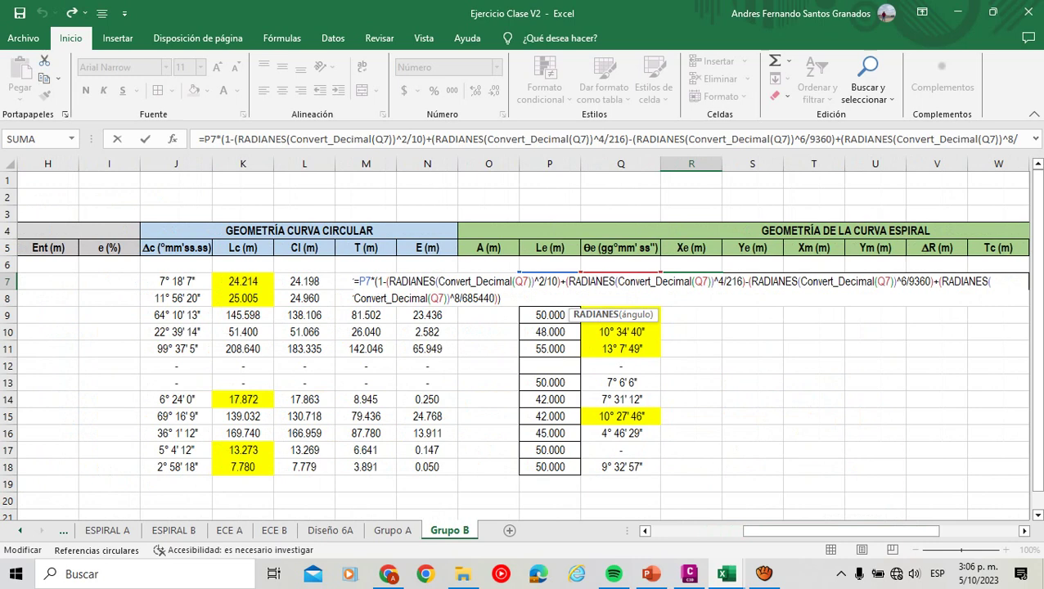
key(Return)
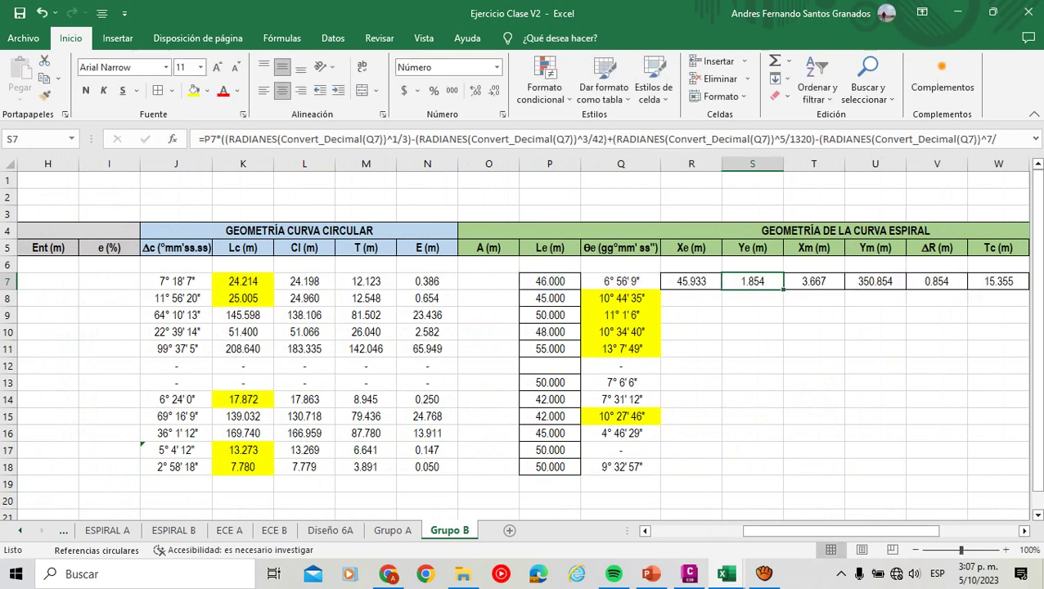
double_click(747, 281)
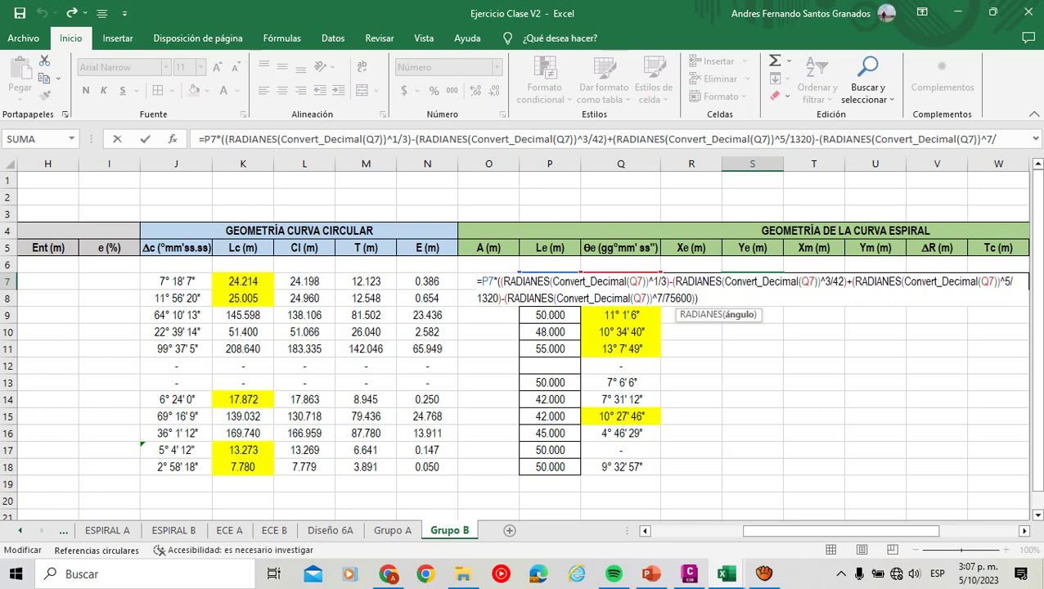
key(ctrl+Return)
Check the Xm formula in T7 against the manual's equation and correct its radius reference to E7, giving =R7-E7*SENO(RADIANES(Convert_Decimal(Q7))).
scroll(524, 327, right, 4)
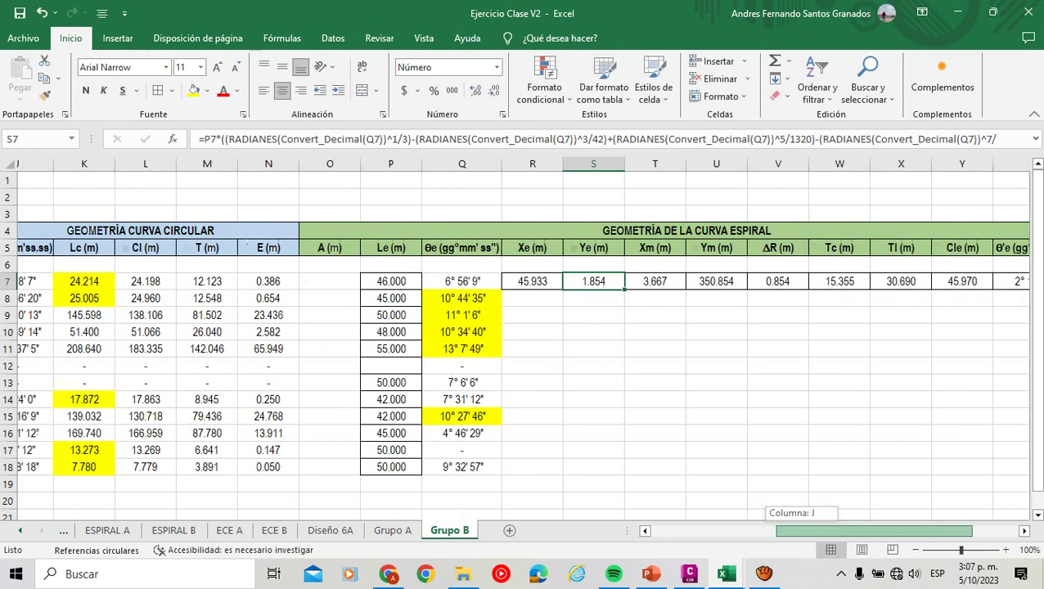
double_click(558, 281)
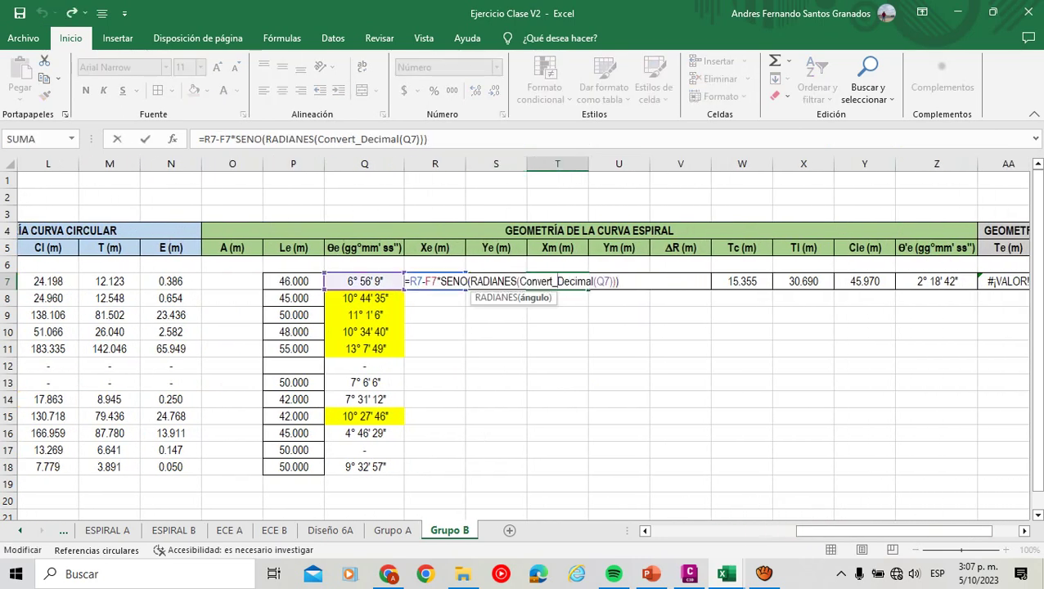
key(alt+Tab)
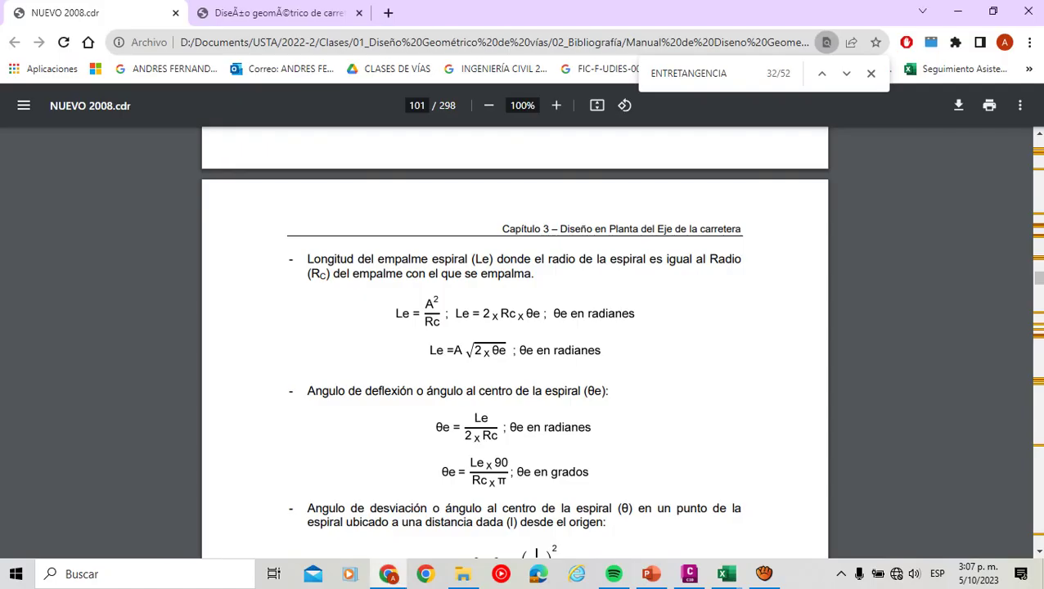
scroll(515, 327, down, 6)
scroll(514, 342, down, 7)
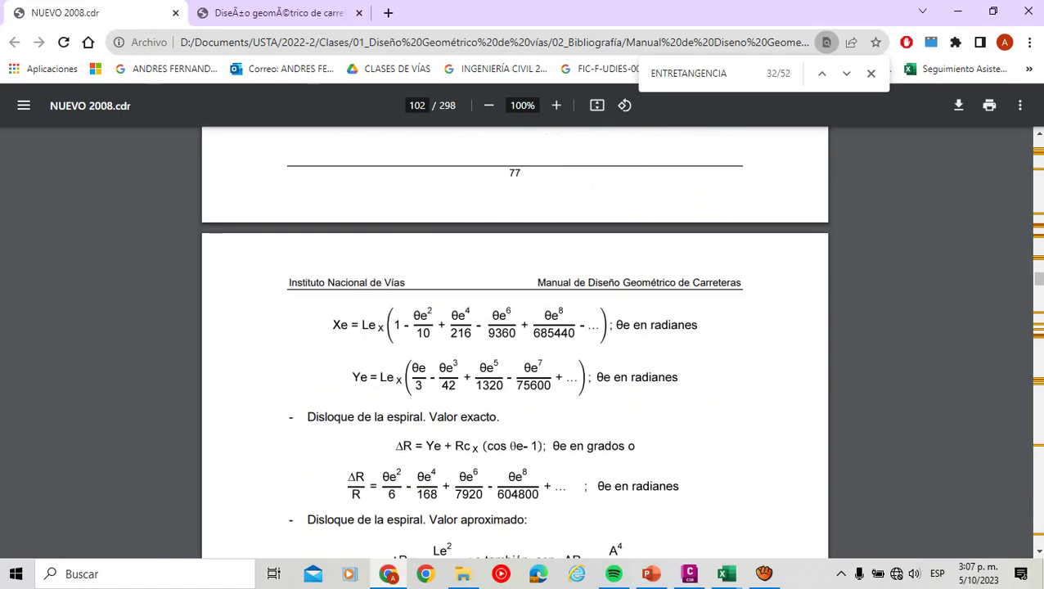
scroll(515, 342, down, 1)
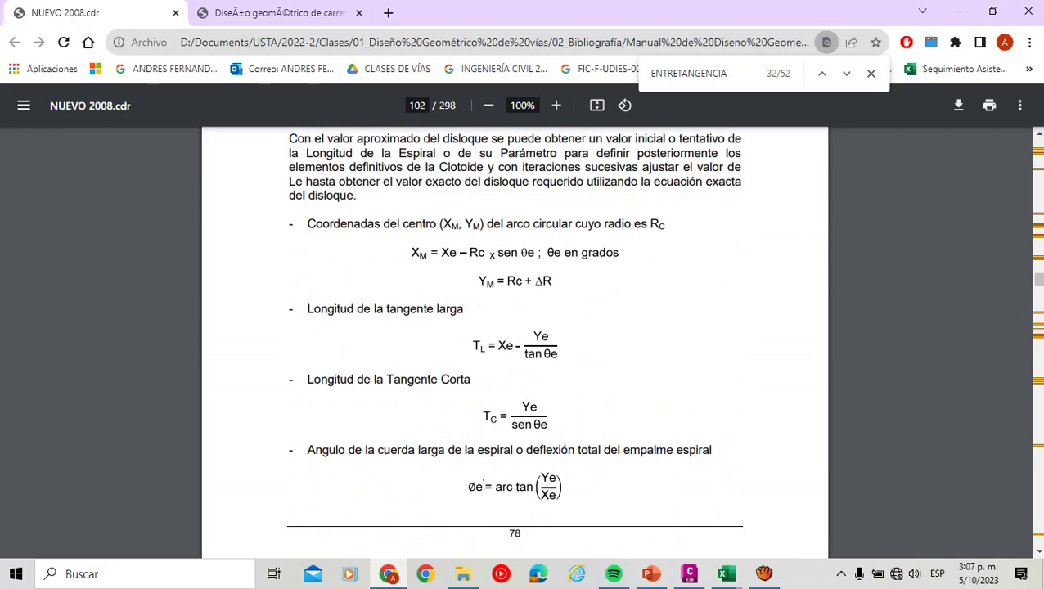
key(alt+Tab)
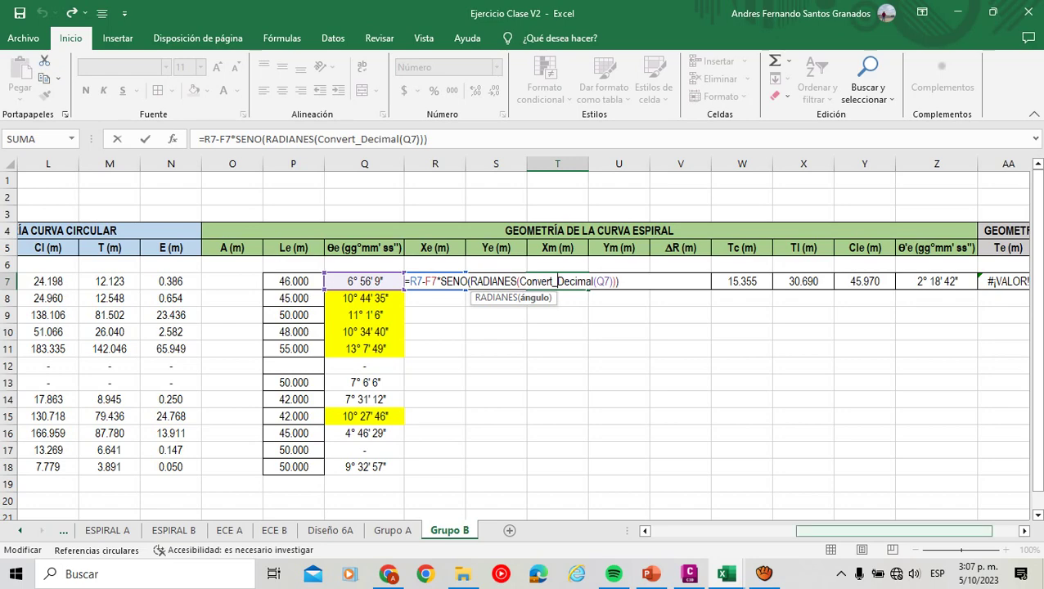
drag(906, 530, 800, 531)
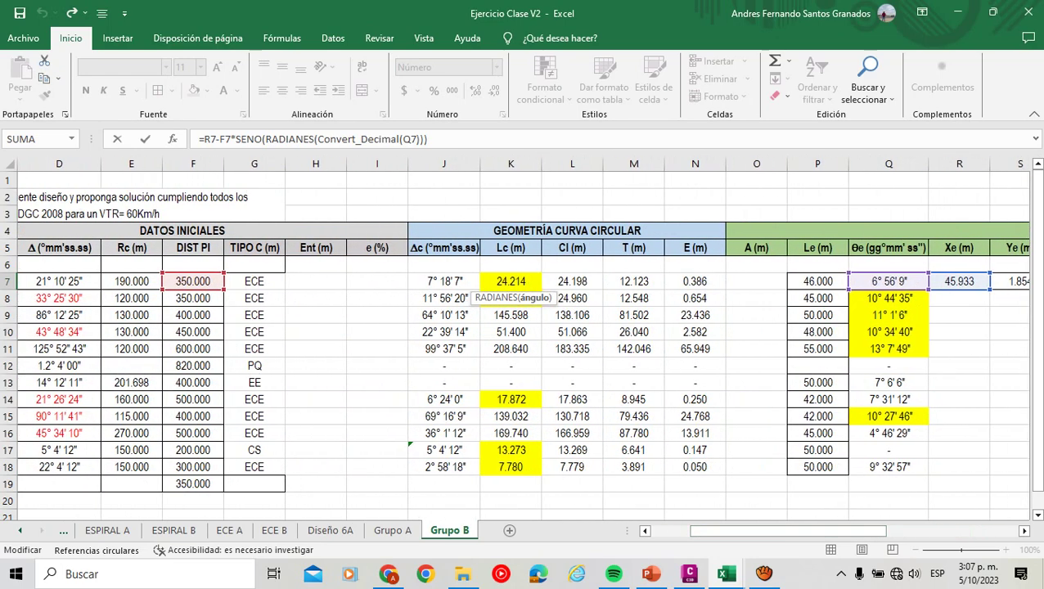
drag(193, 289, 131, 290)
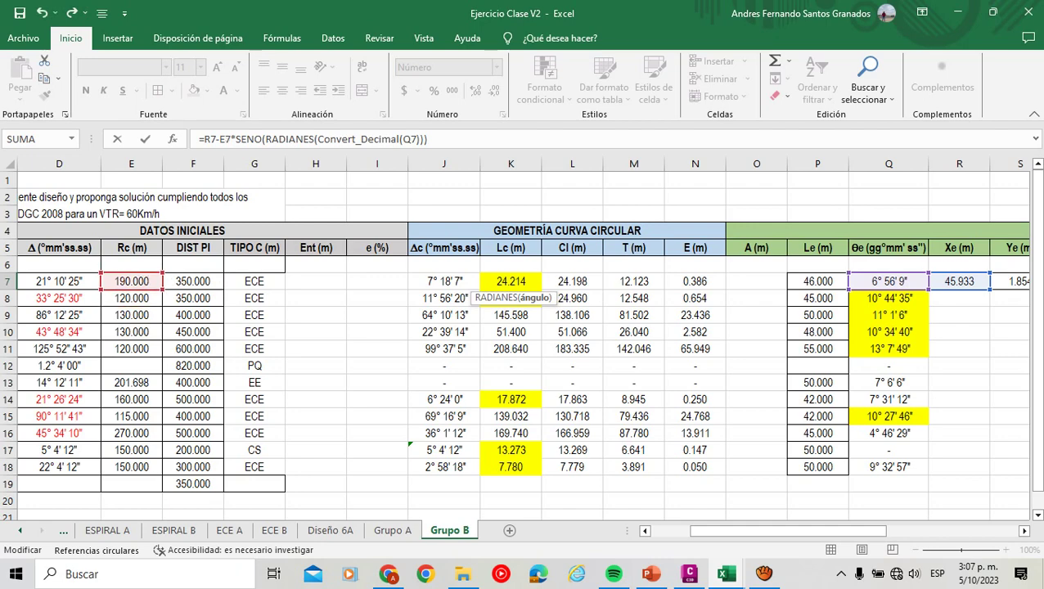
drag(801, 530, 814, 531)
key(alt+Tab)
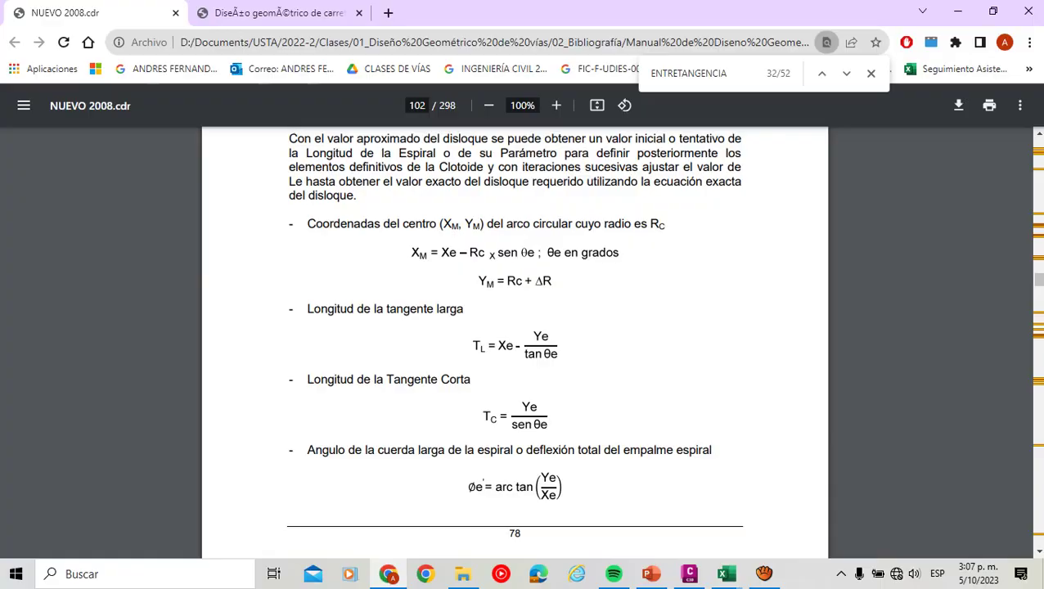
key(alt+Tab)
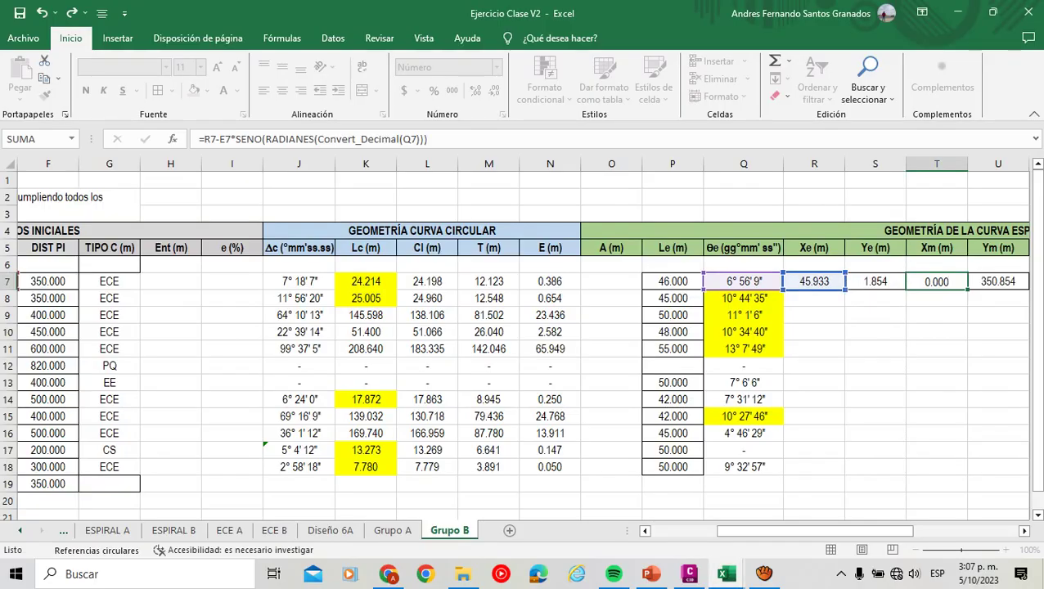
key(Tab)
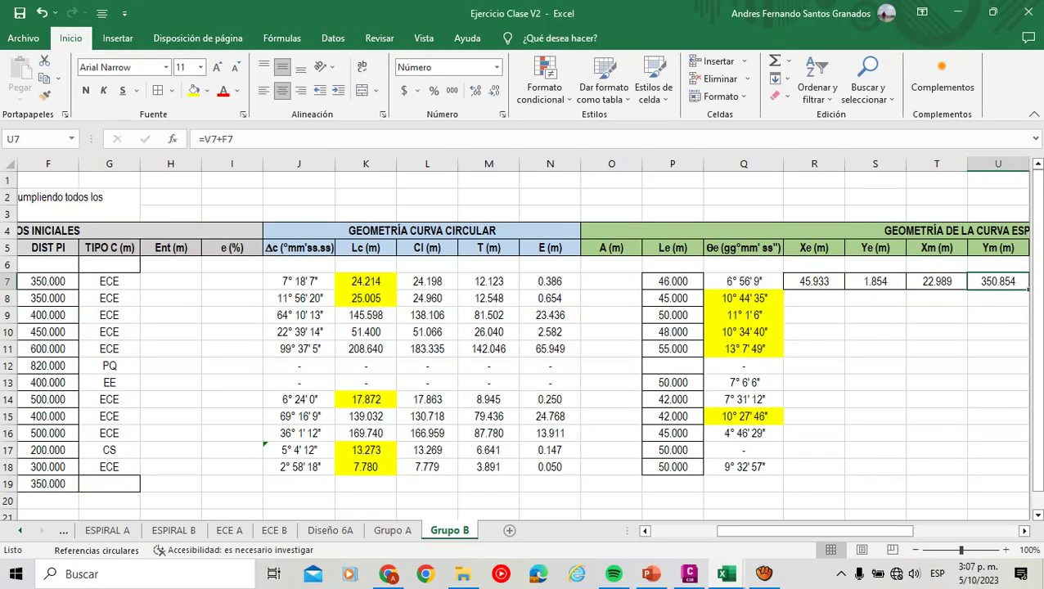
Check the Ym equation in the manual and correct the formula in U7 to =V7+E7.
key(alt+Tab)
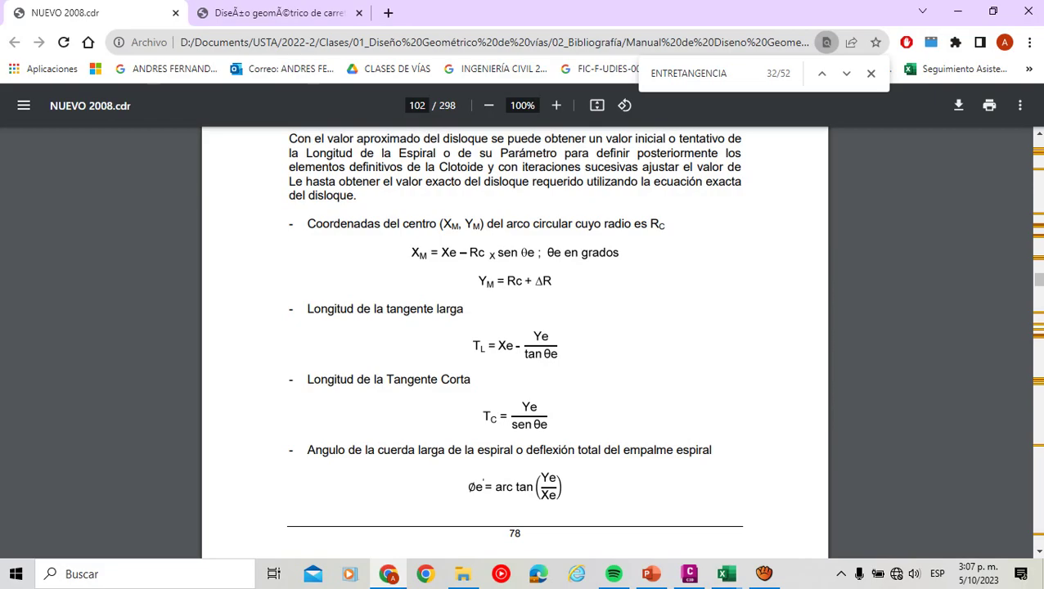
key(alt+Tab)
key(F2)
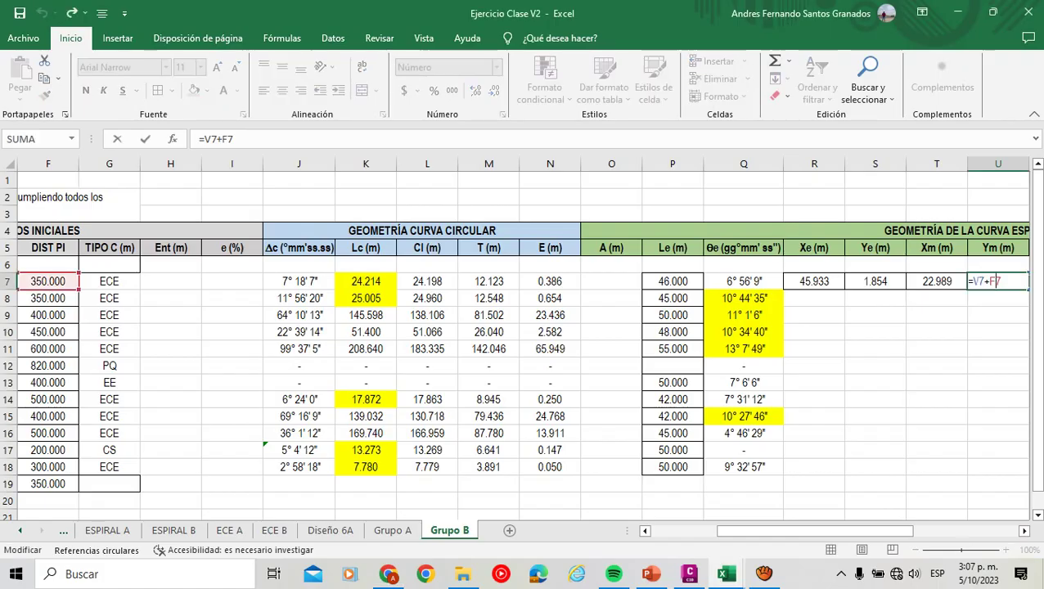
scroll(523, 344, left, 1)
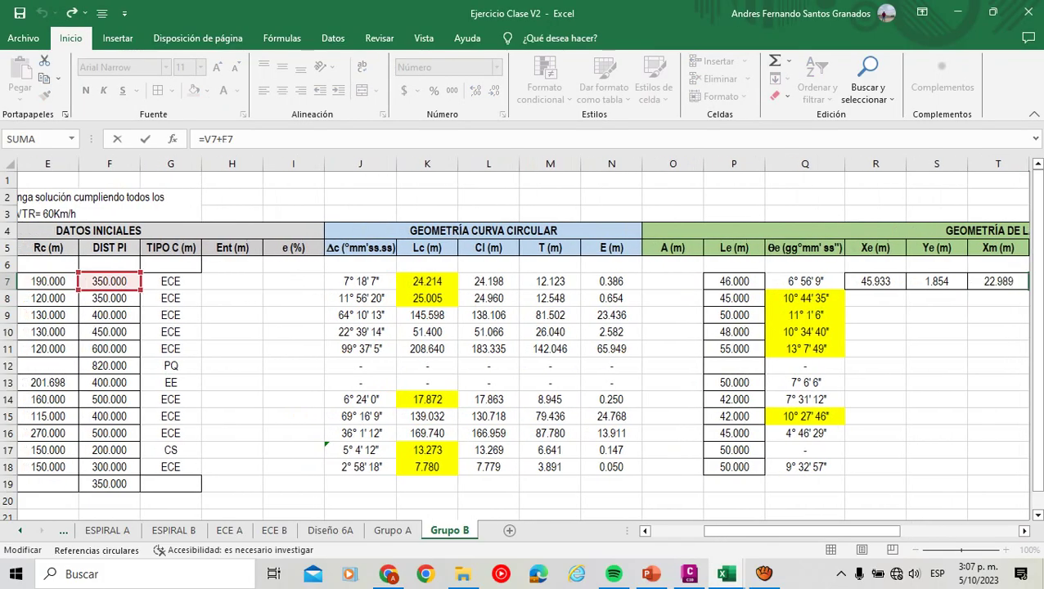
drag(109, 290, 48, 289)
key(Return)
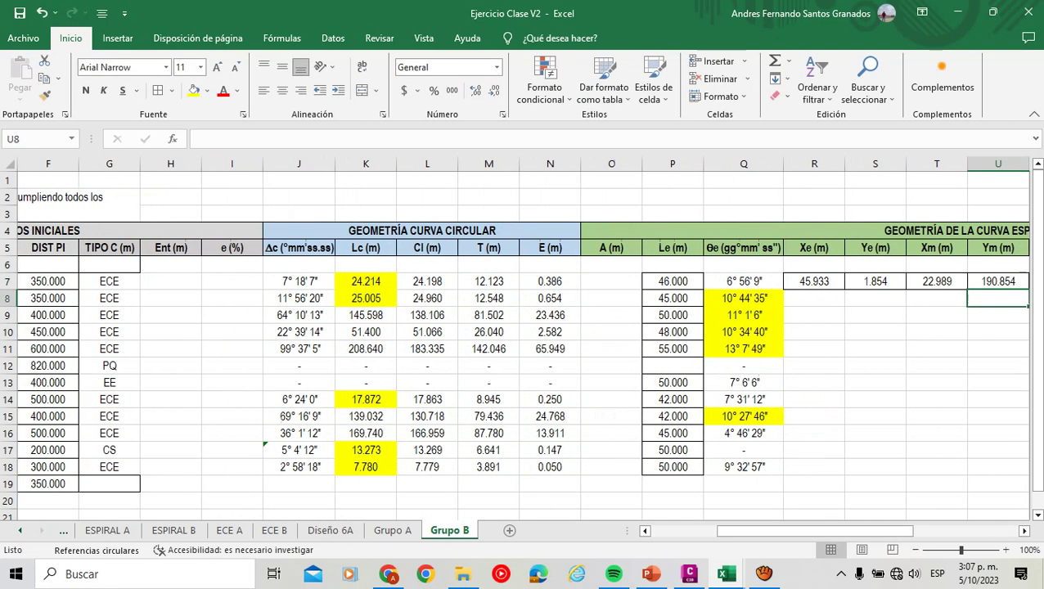
Change the radius reference in the ΔR formula in V7 from F7 to E7.
key(Right)
key(Right)
key(Right)
key(Right)
key(Left)
key(Left)
key(Left)
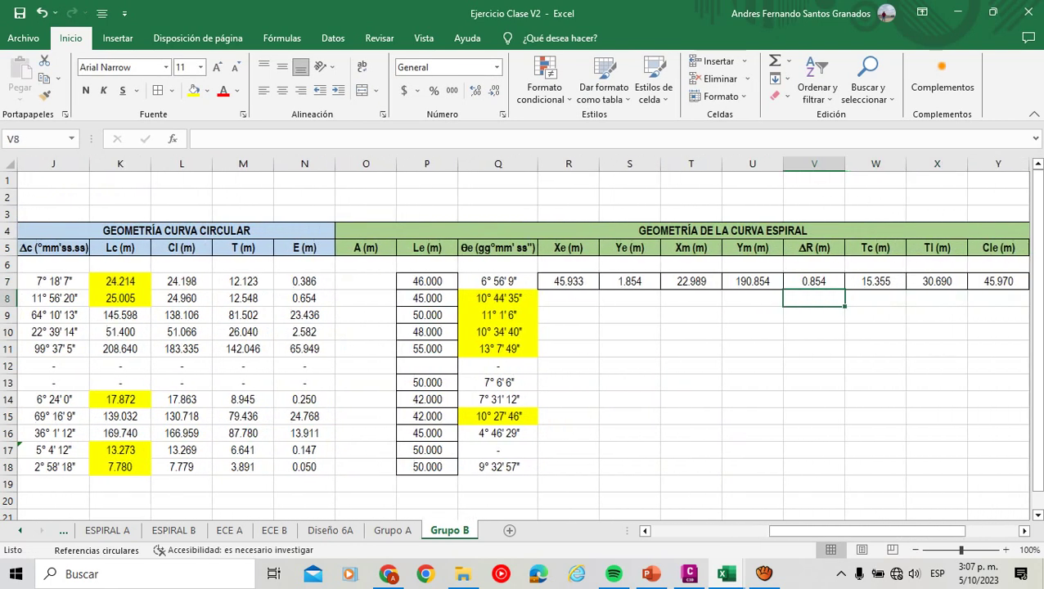
double_click(798, 280)
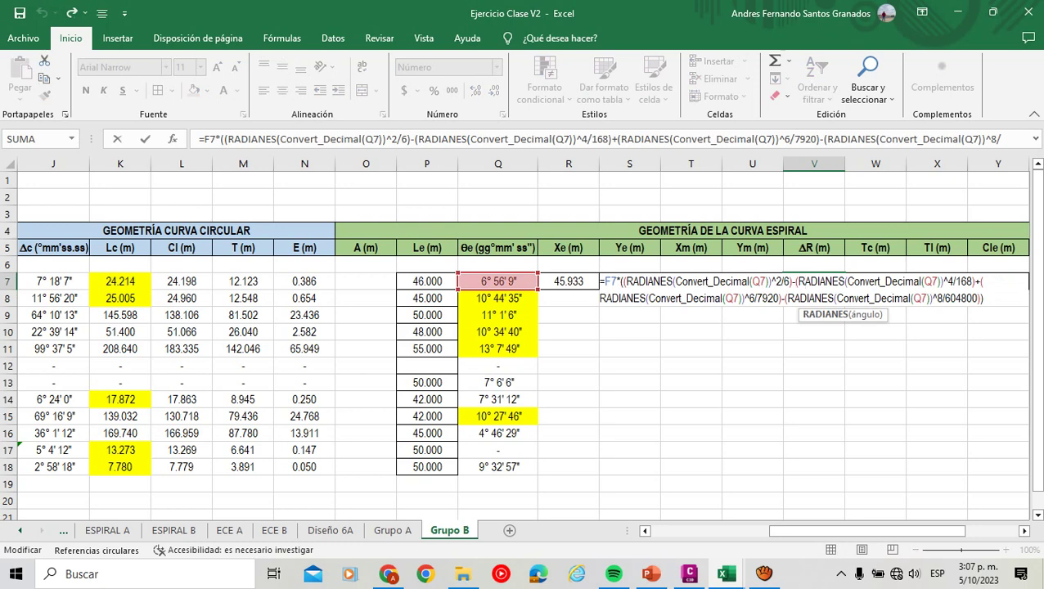
key(alt)
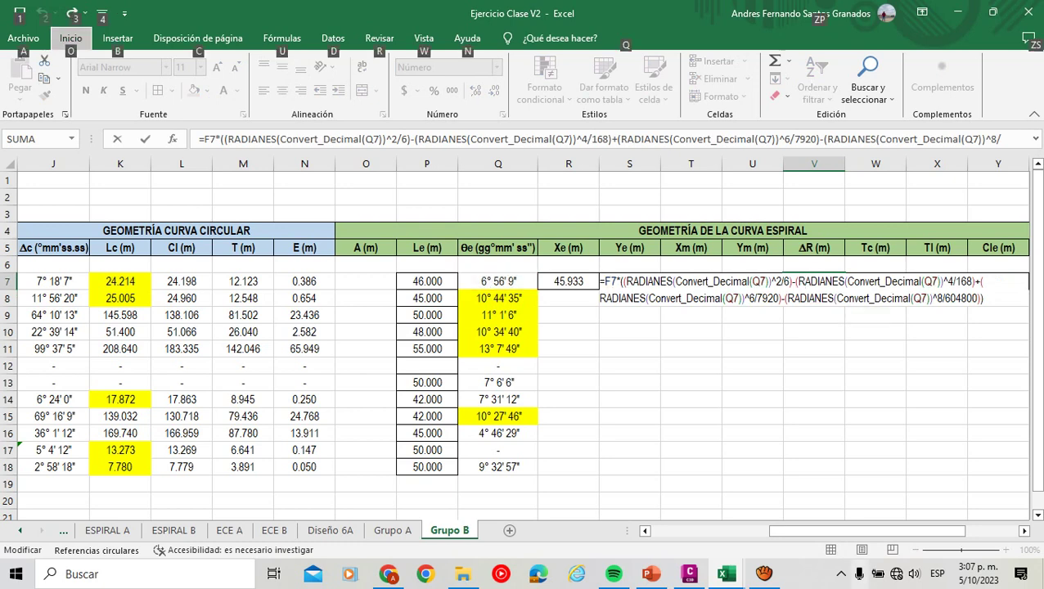
drag(825, 530, 864, 530)
key(Left)
key(Return)
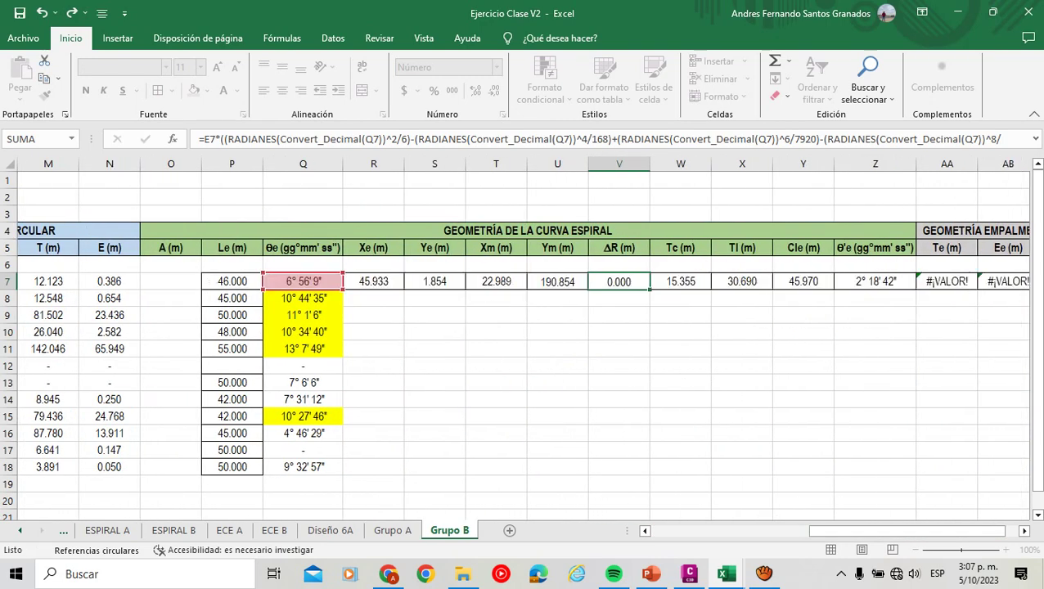
Compare the Tc formula in W7 with the short tangent equation in the design manual.
double_click(673, 281)
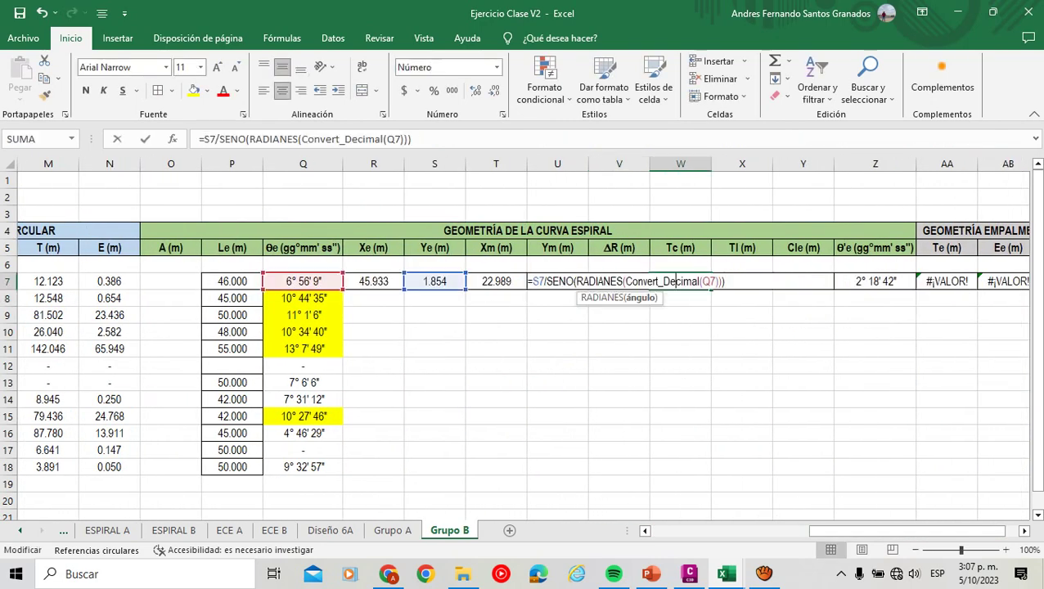
key(alt+Tab)
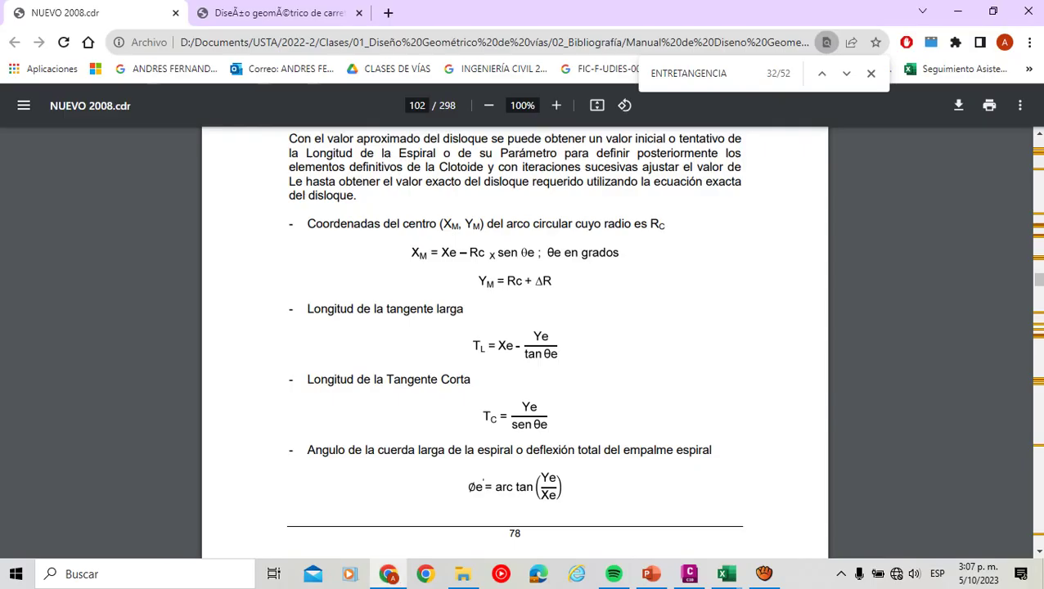
key(alt+Tab)
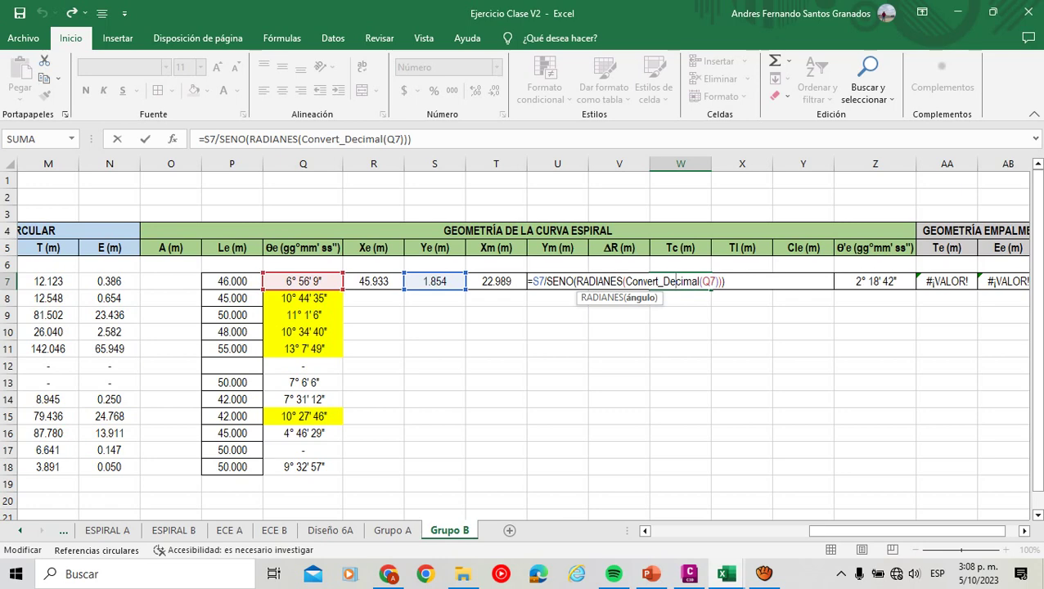
key(alt+Tab)
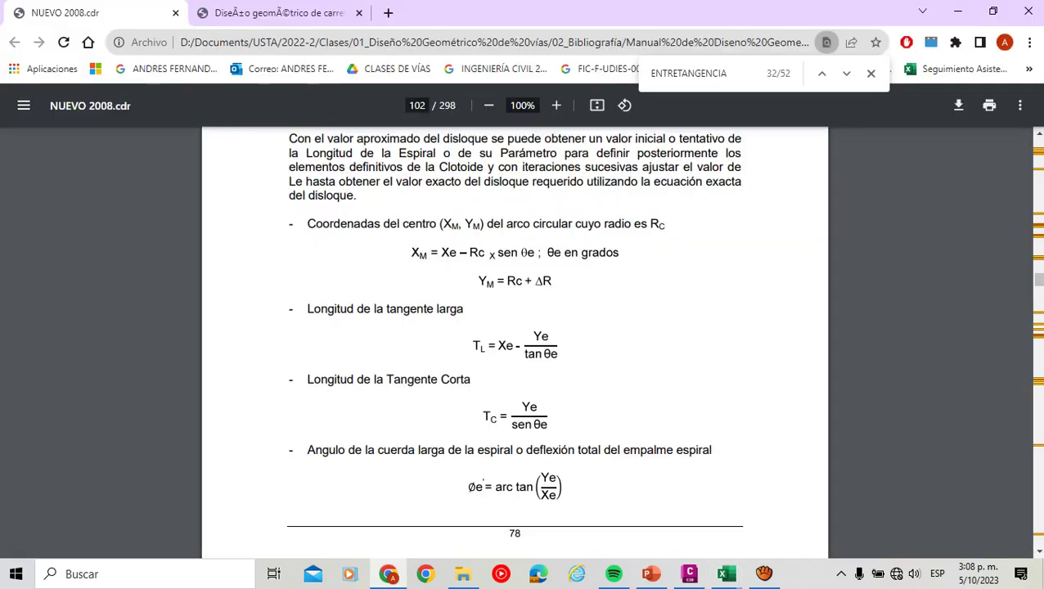
key(alt+Tab)
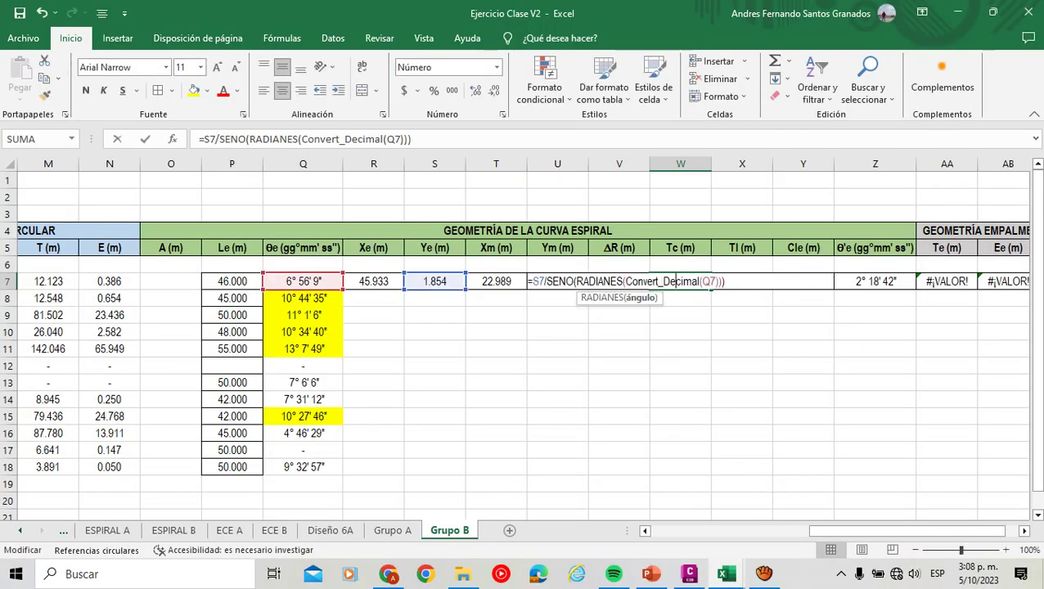
key(alt+Tab)
key(alt+Tab)
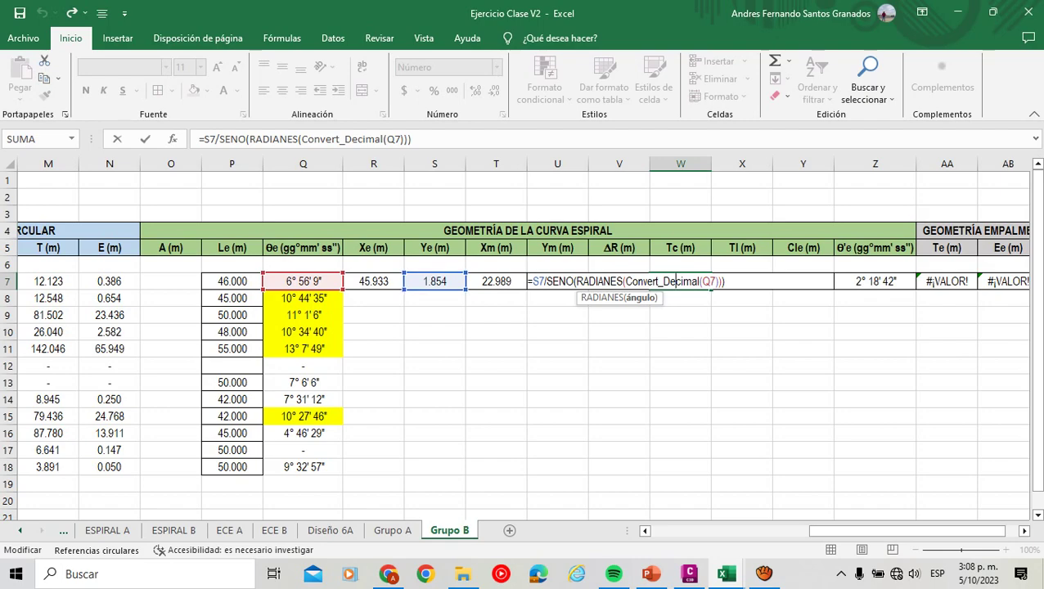
key(alt+Tab)
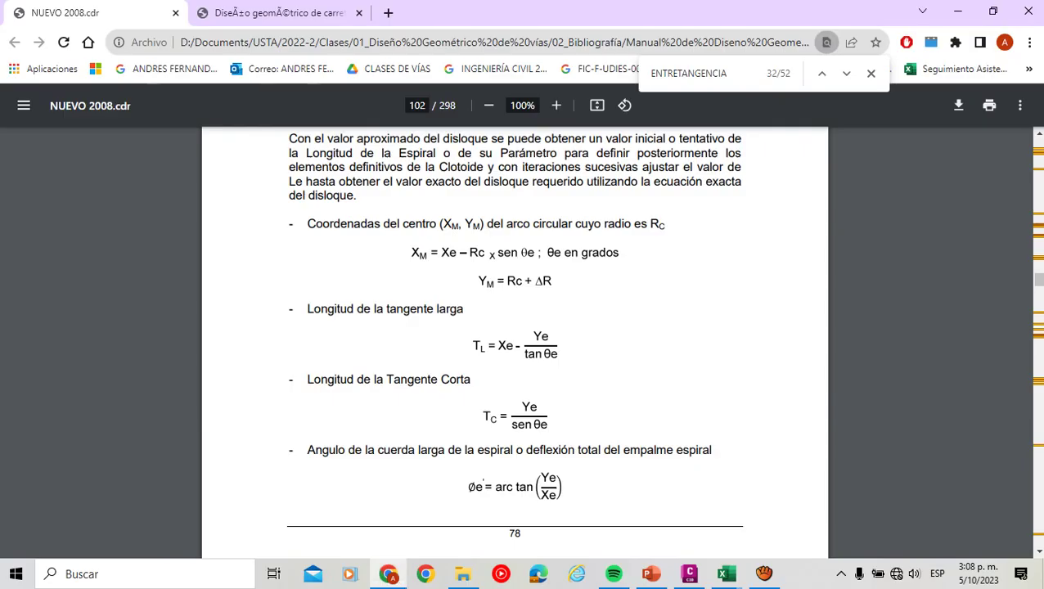
key(alt+Tab)
key(Return)
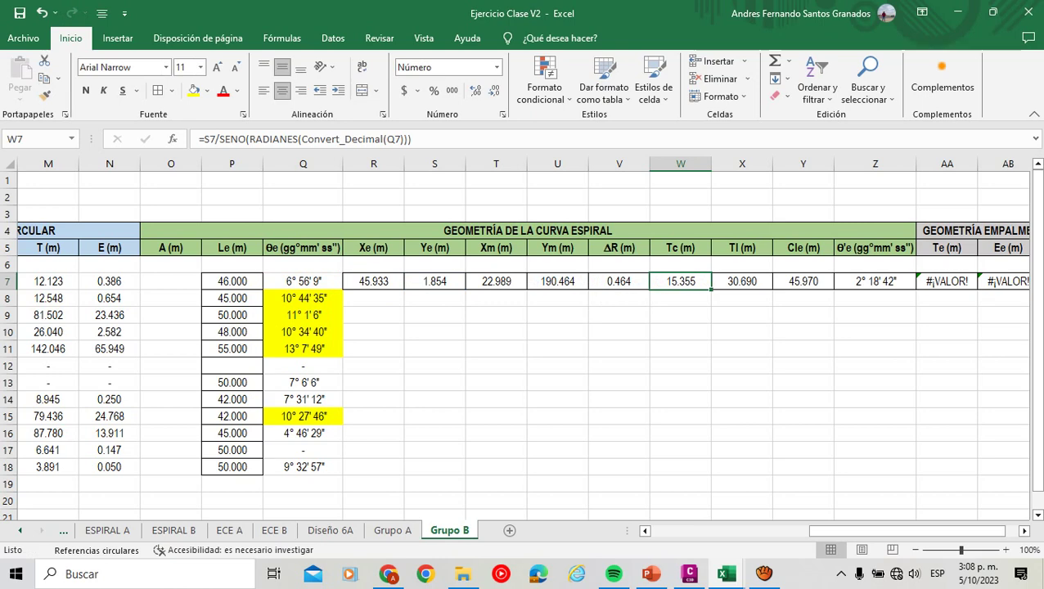
Compare the Tl formula in X7 with the long tangent equation in the design manual.
double_click(739, 281)
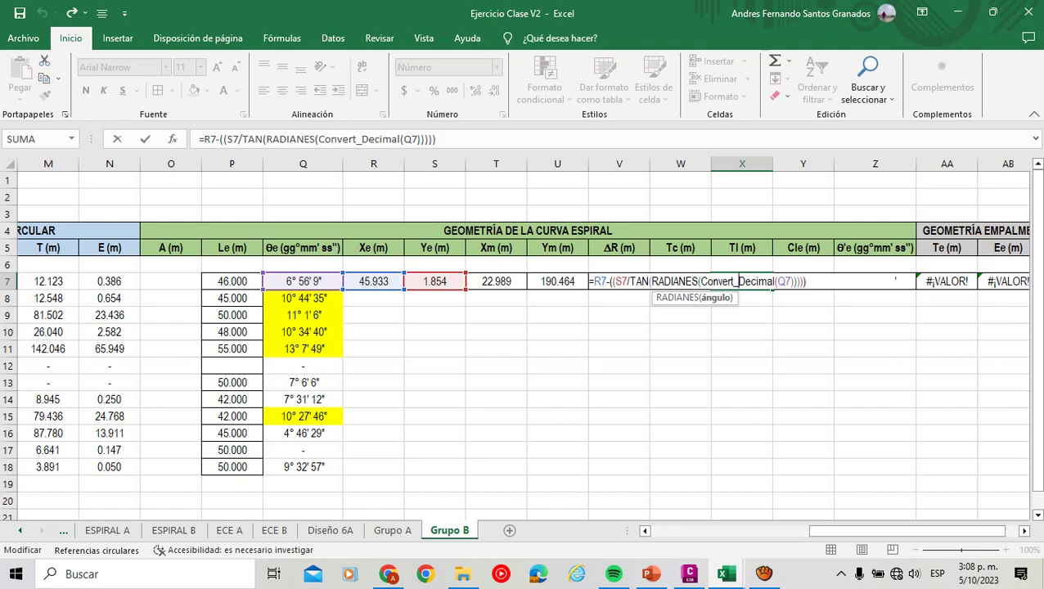
key(alt+Tab)
key(alt+Tab)
key(alt+Tab)
key(alt+Tab)
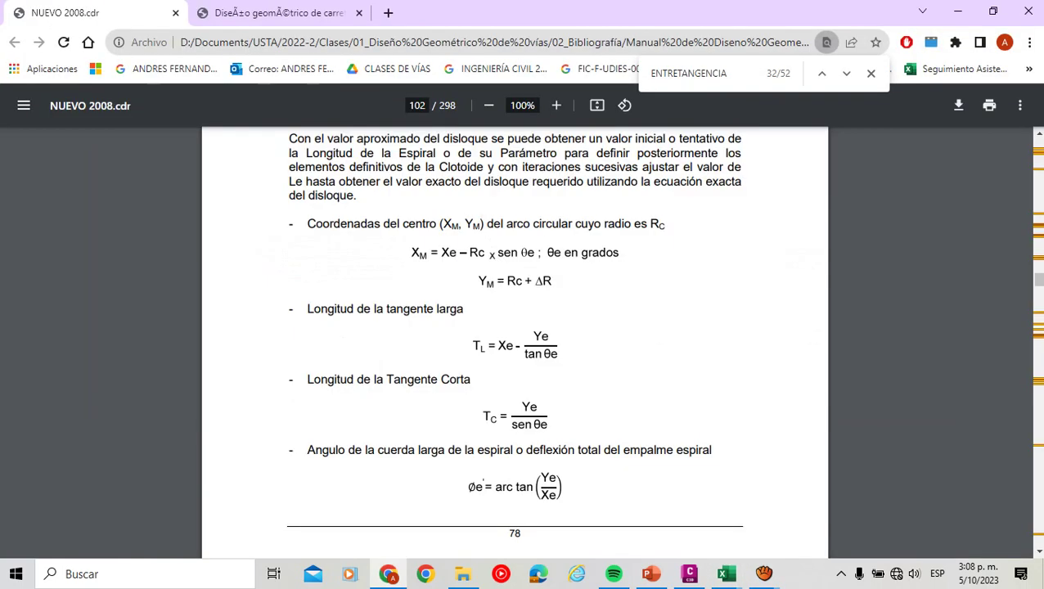
key(alt+Tab)
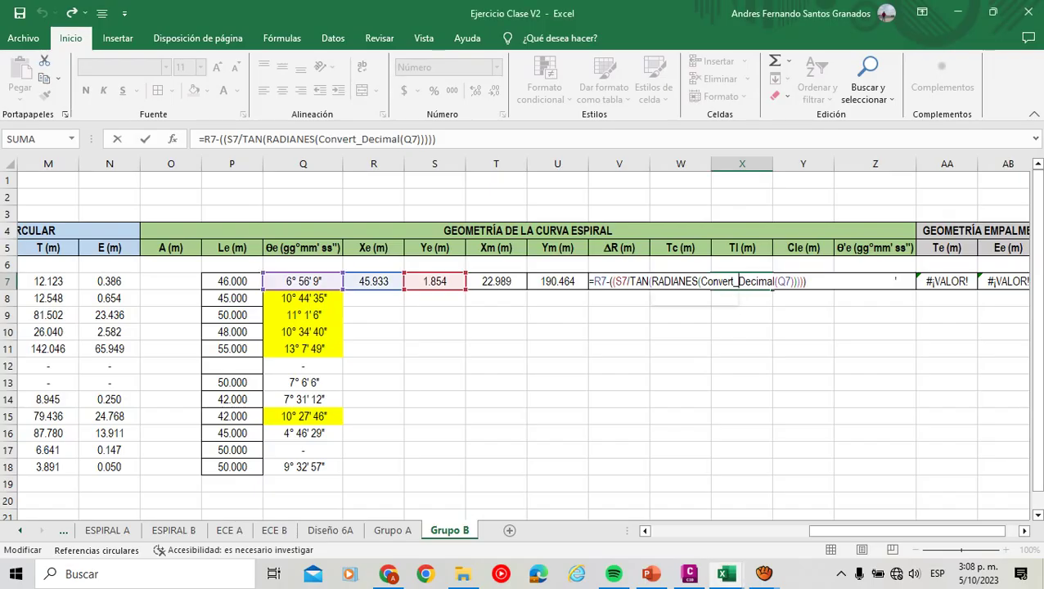
key(Escape)
Review the cell references in the Cle formula in Y7 and the θ'e formula in Z7.
key(Right)
key(F2)
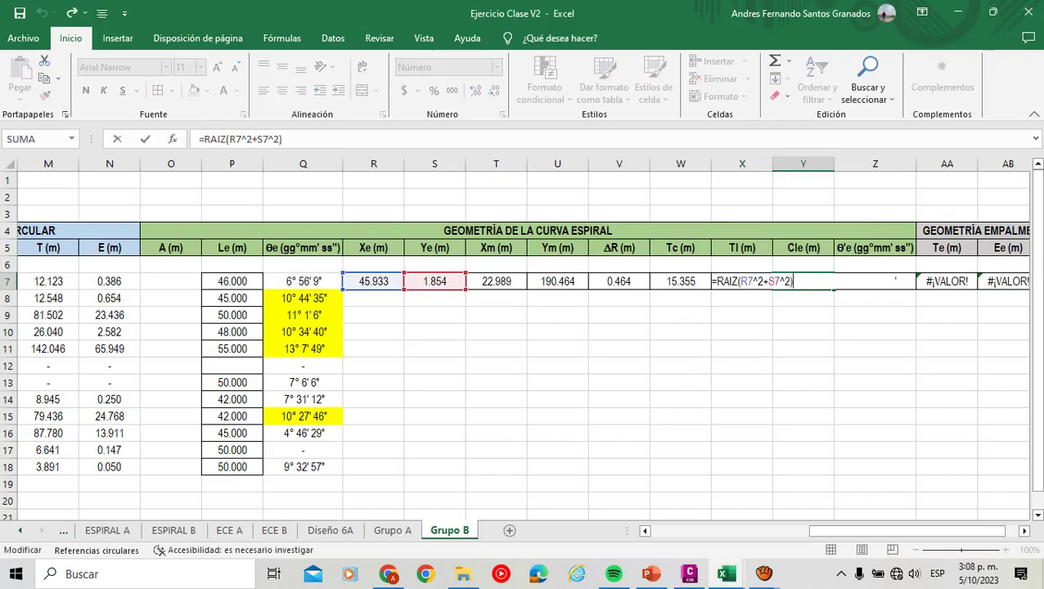
key(Escape)
key(Right)
key(F2)
key(Escape)
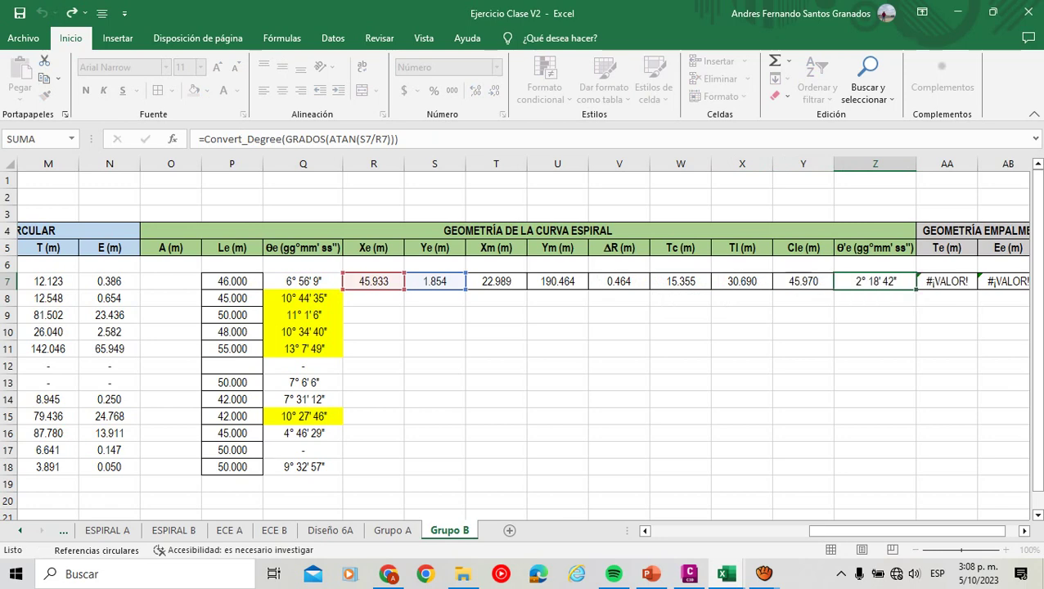
Check the manual's Te equation and correct the formula in AA7 to =(E7+V7)*TAN(RADIANES(Convert_Decimal(D7)/2))+T7.
key(F2)
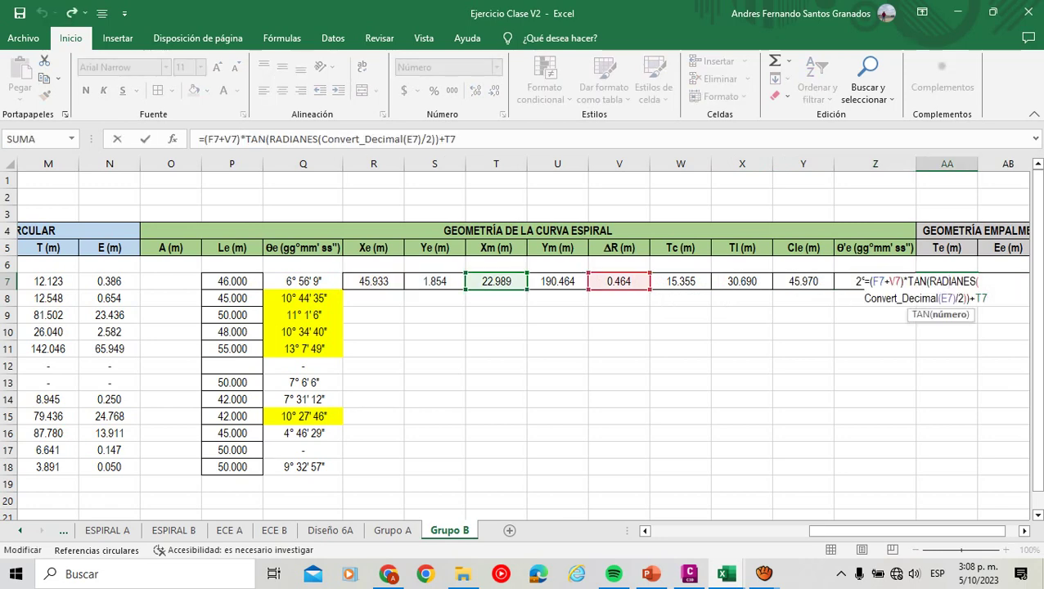
key(alt+Tab)
scroll(492, 559, down, 13)
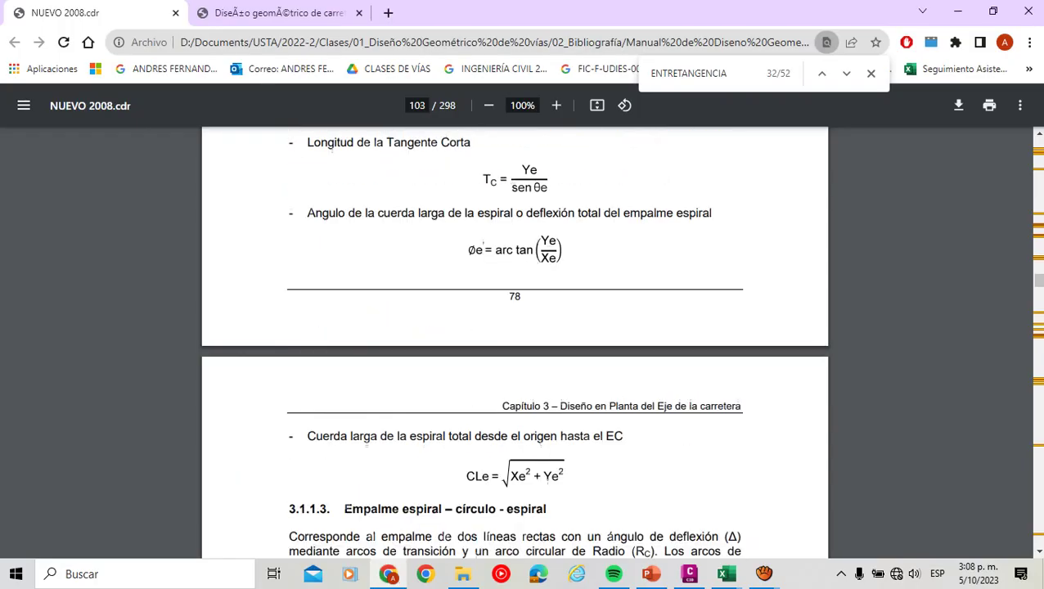
scroll(492, 558, up, 3)
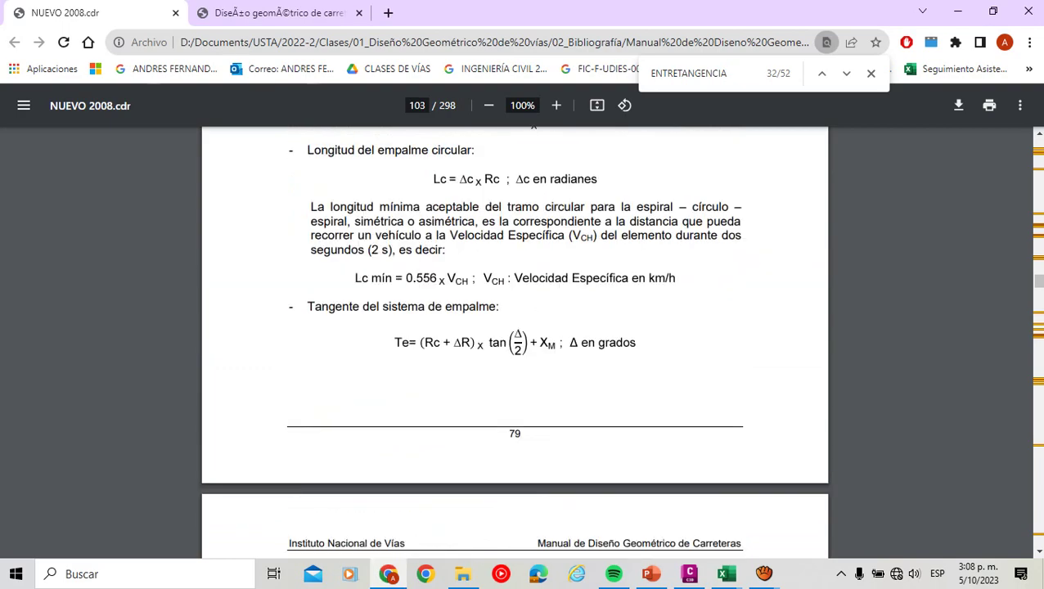
key(alt+Tab)
scroll(523, 337, left, 10)
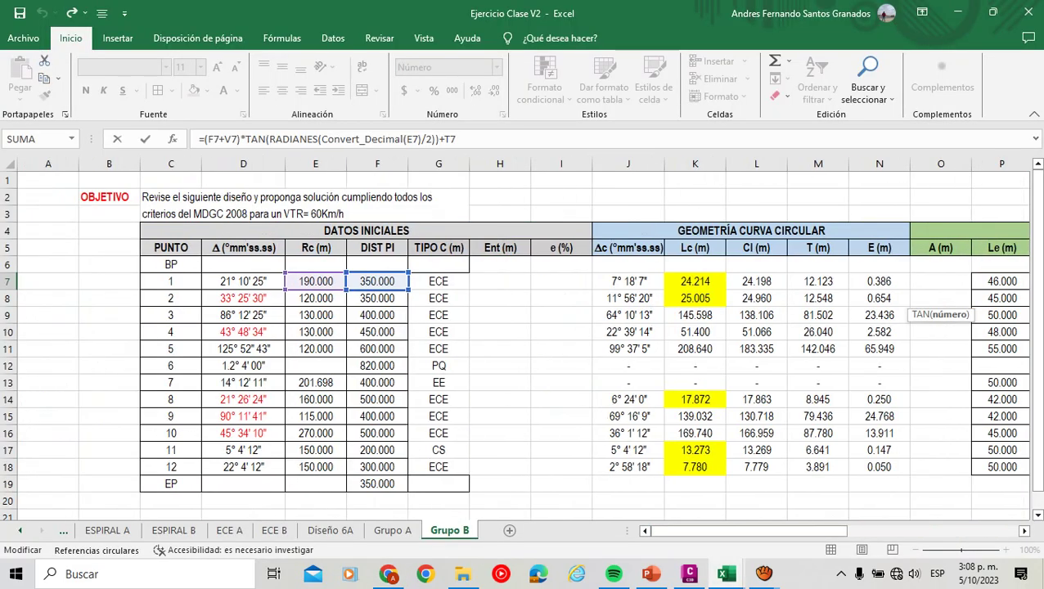
drag(316, 290, 243, 290)
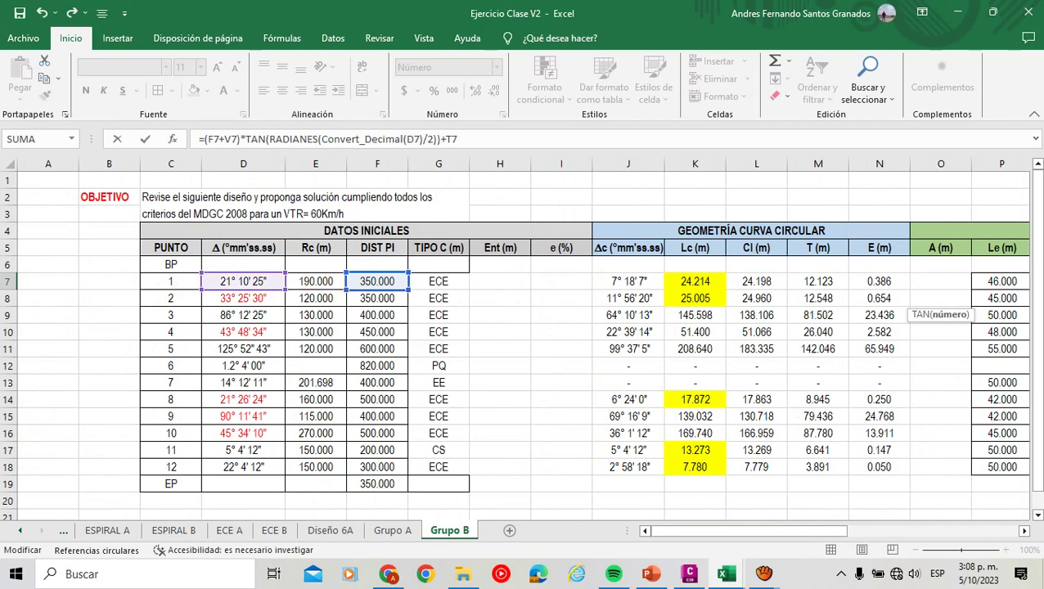
drag(377, 289, 316, 289)
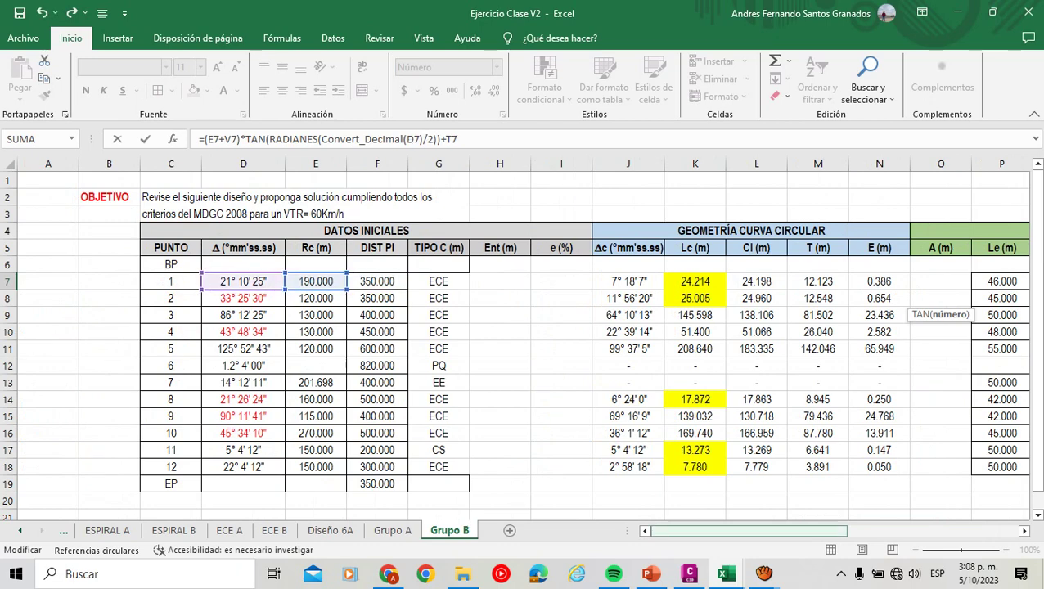
Check the Te formula =(E7+V7)*TAN(RADIANES(Convert_Decimal(D7)/2))+T7 in AA7 against the manual and accept it.
drag(748, 531, 919, 531)
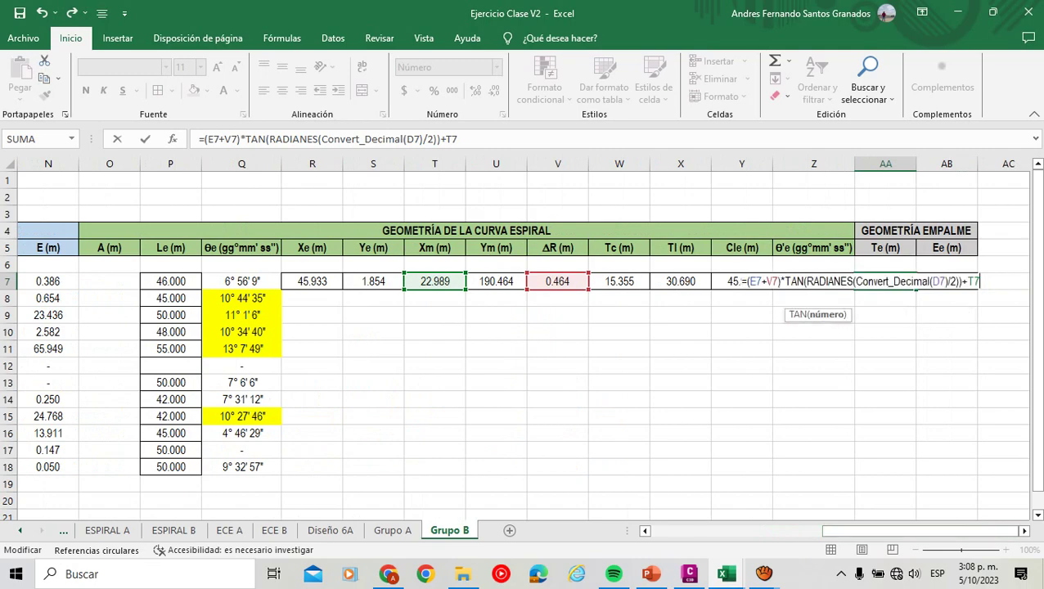
mouse_move(843, 531)
mouse_down()
mouse_move(686, 531)
mouse_move(844, 531)
mouse_up()
mouse_move(857, 531)
mouse_down()
mouse_move(694, 531)
mouse_move(856, 530)
mouse_up()
key(alt+Tab)
key(alt+Tab)
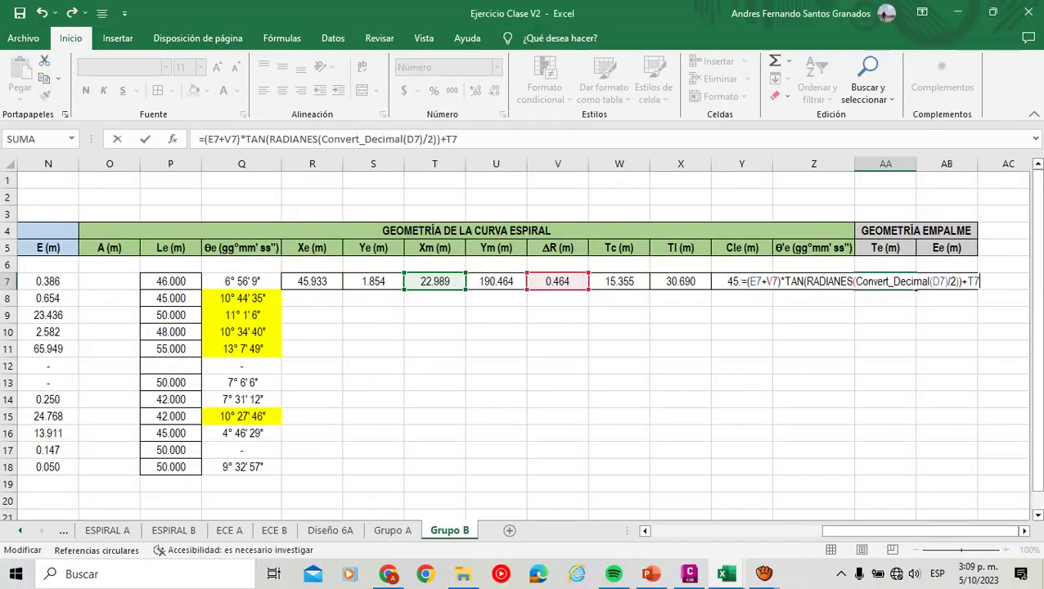
key(Return)
click(883, 281)
Consult the manual's Ee formula and correct the AB7 formula to add radius E7 to V7 and use angle D7 in the cosine.
key(Right)
key(alt+Tab)
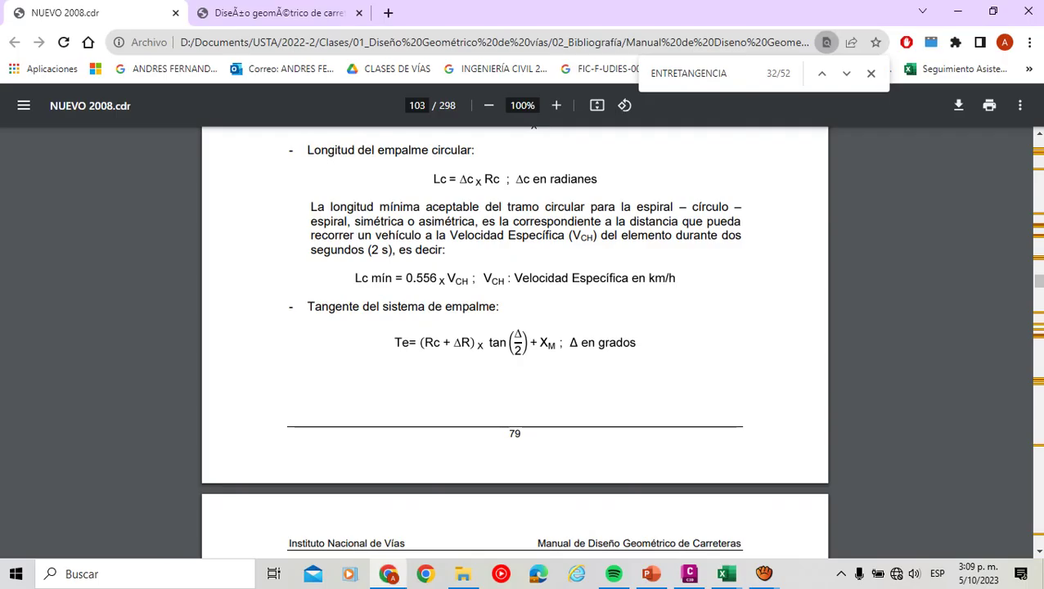
scroll(492, 556, down, 3)
key(alt+Tab)
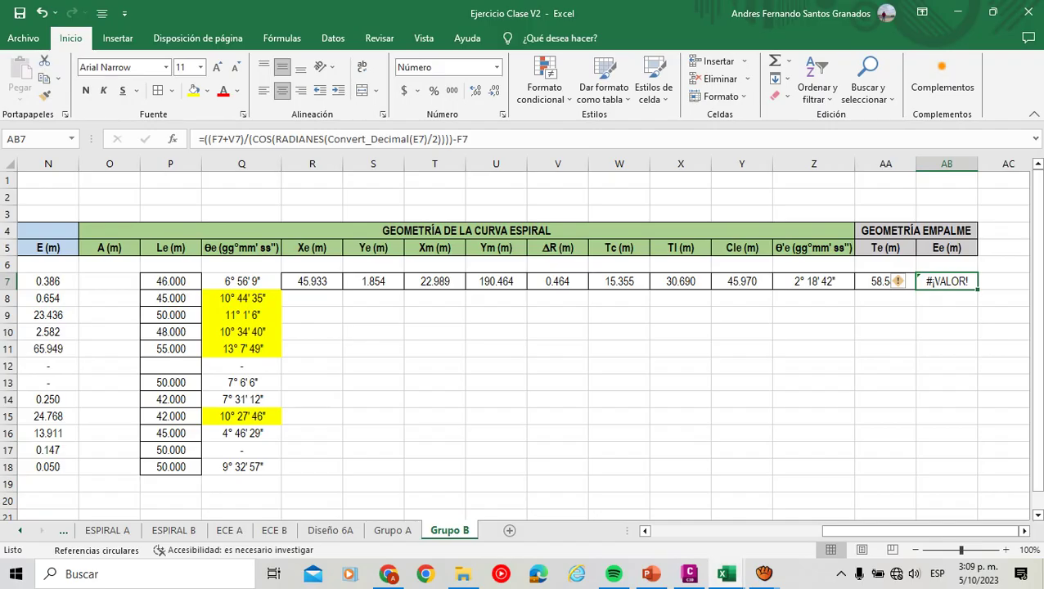
double_click(933, 281)
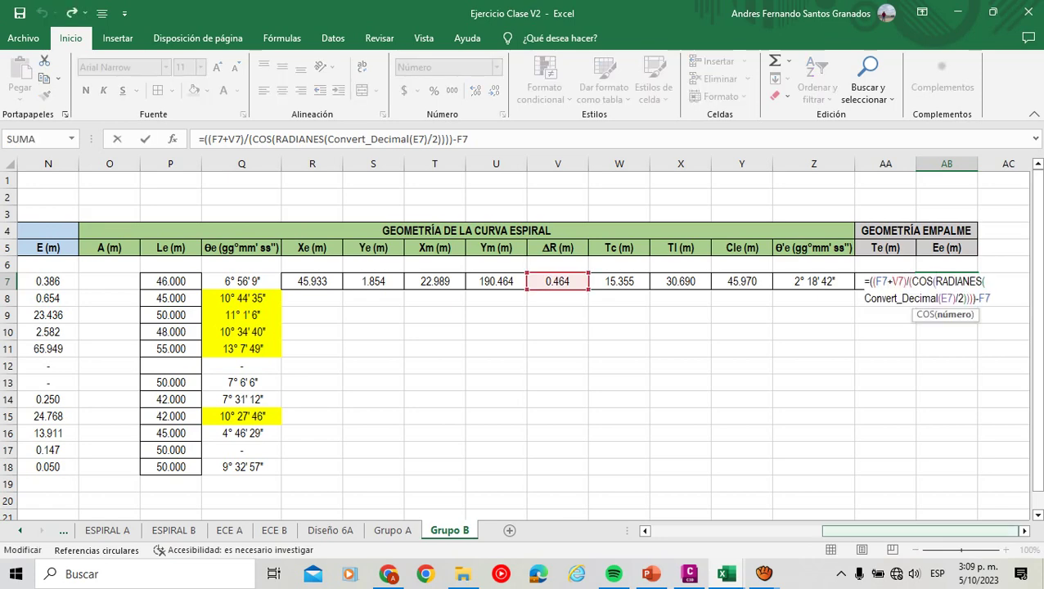
drag(880, 532, 832, 530)
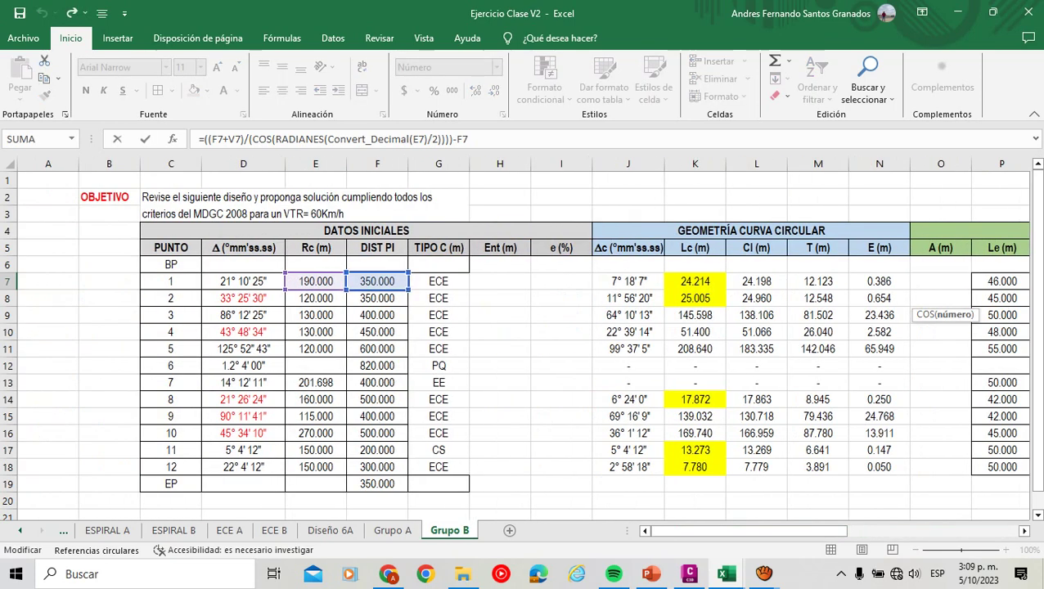
drag(315, 273, 243, 274)
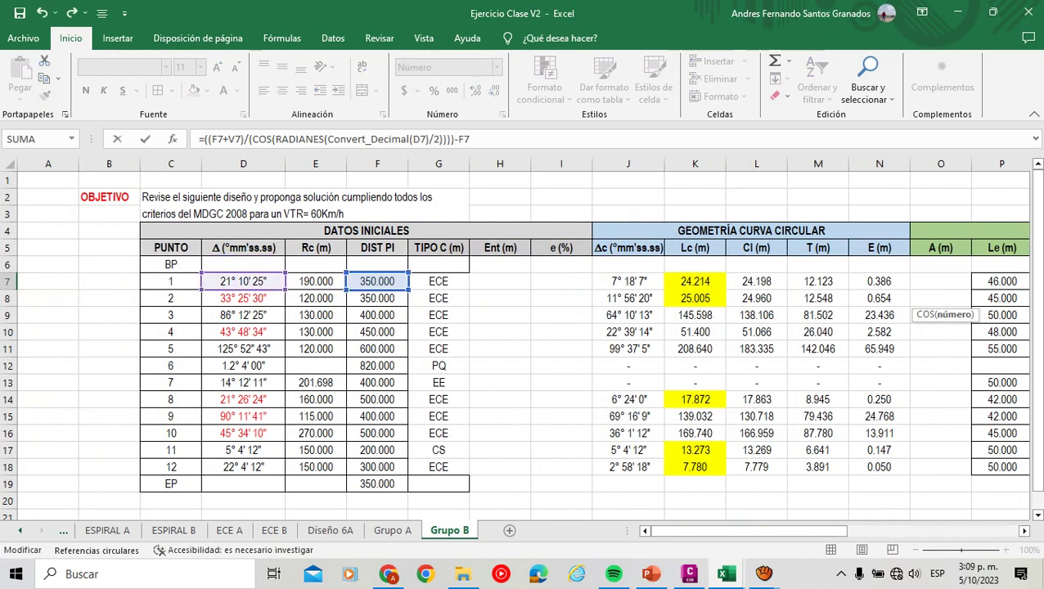
key(alt+Tab)
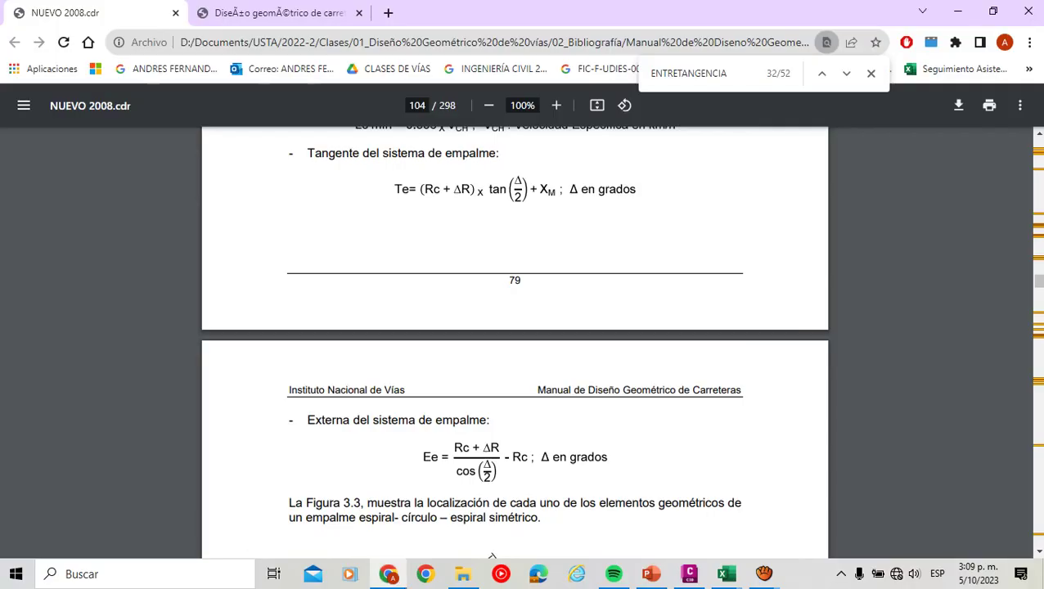
key(alt+Tab)
drag(748, 531, 882, 531)
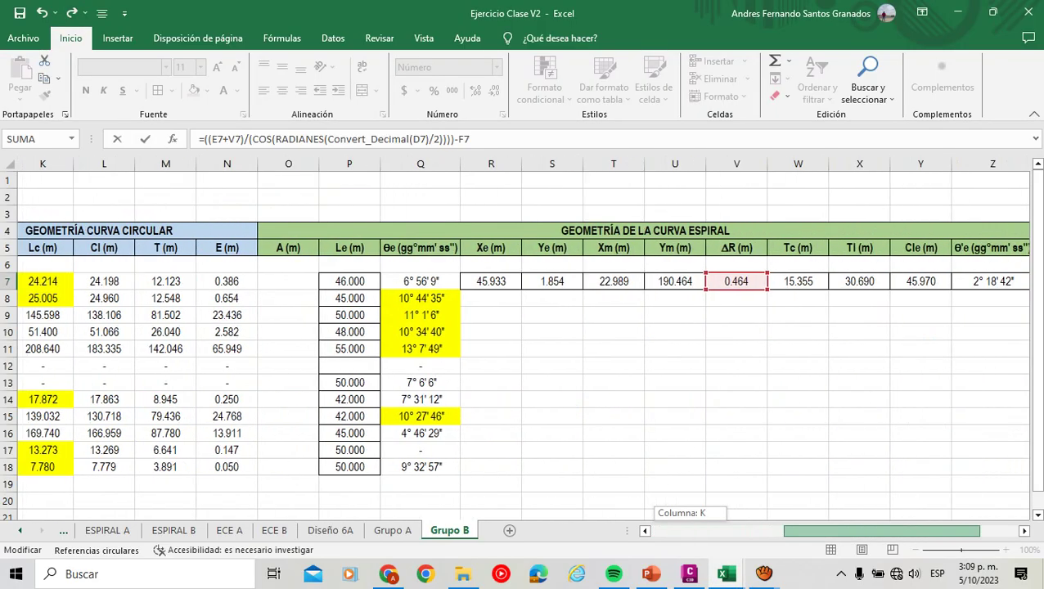
drag(961, 530, 999, 530)
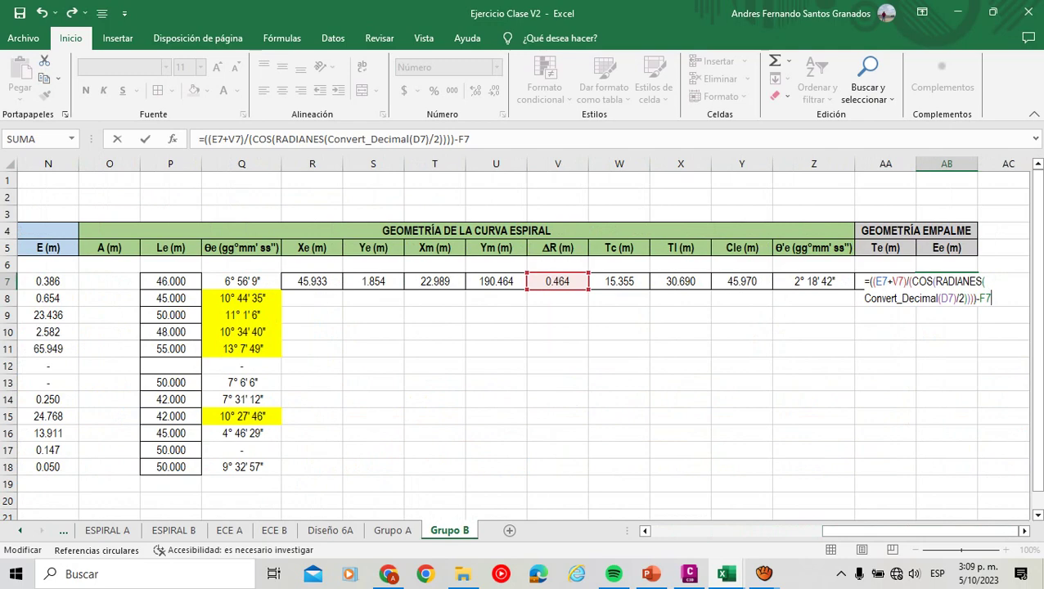
Recheck the manual's Ee formula, make AB7 subtract the radius Rc of point 1 instead of the PI distance, and accept it.
key(alt+Tab)
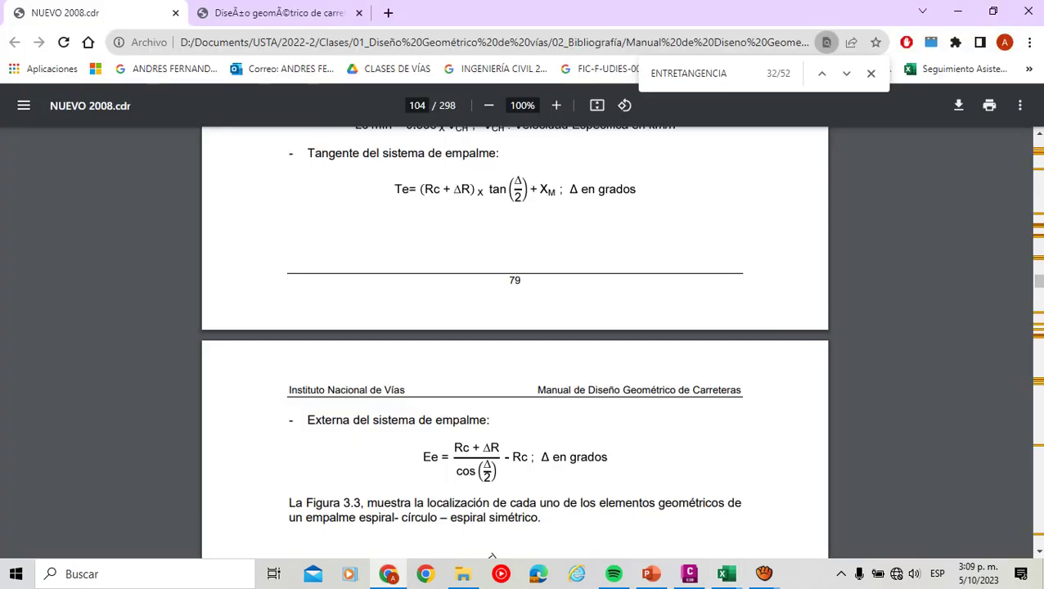
key(alt+Tab)
drag(949, 531, 815, 531)
drag(193, 290, 131, 306)
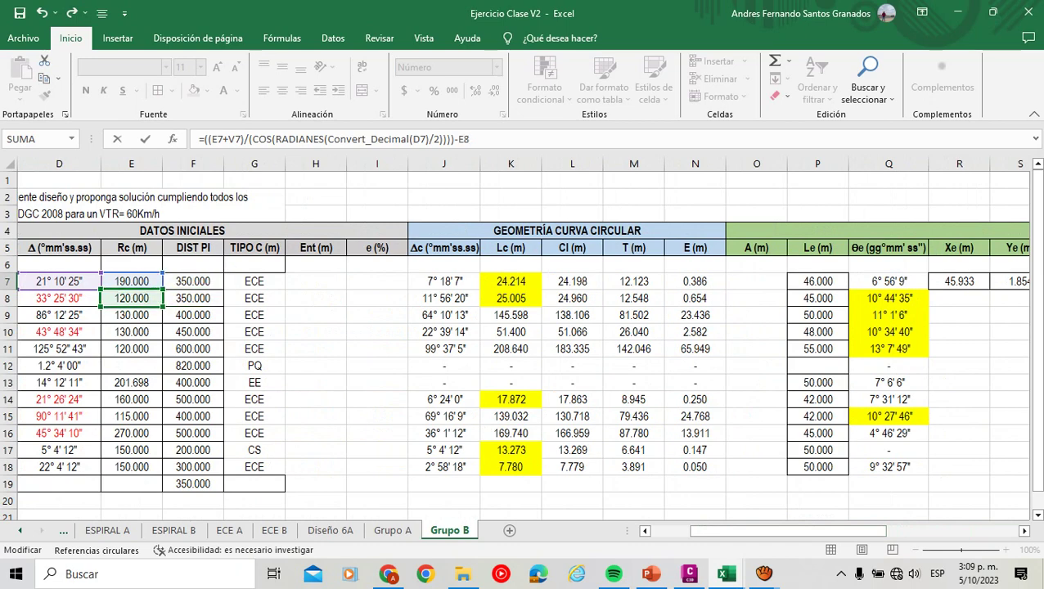
key(Return)
key(Right)
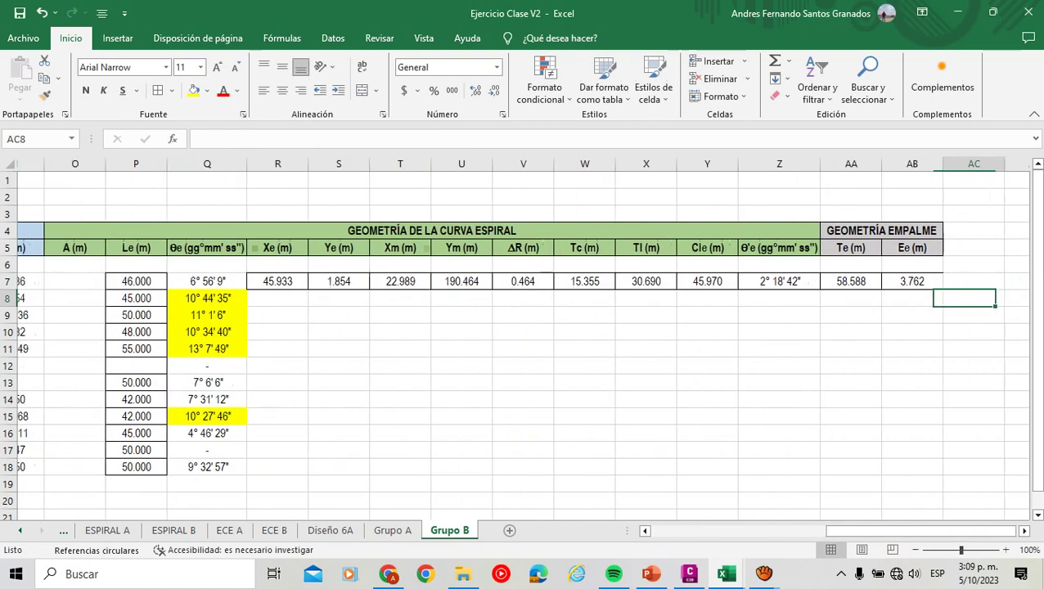
Fill the spiral and transition geometry formulas in R7:AB7 down through row 18.
scroll(522, 344, down, 2)
scroll(522, 343, up, 1)
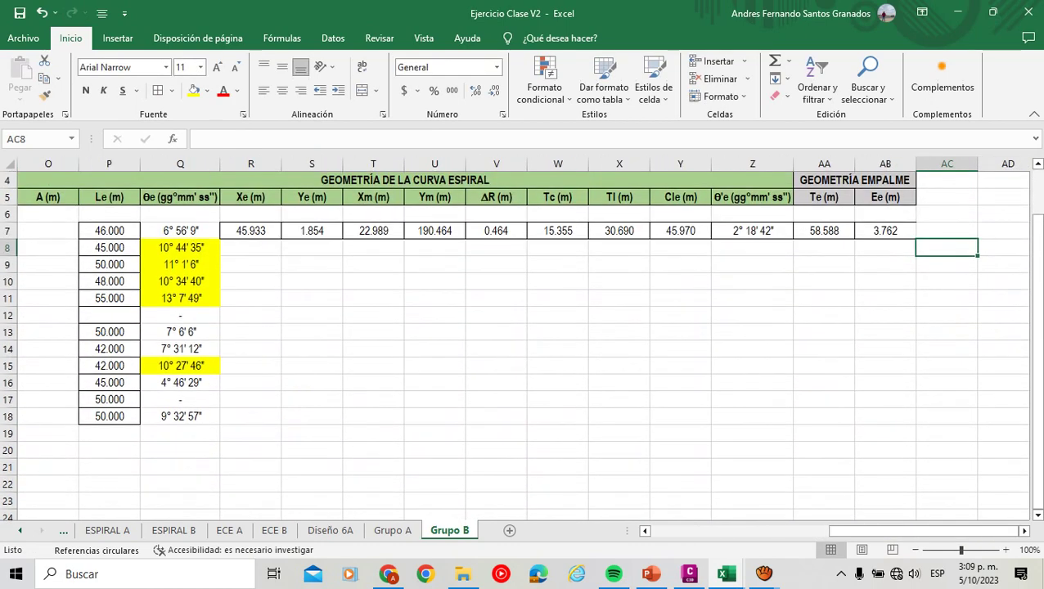
drag(251, 231, 917, 425)
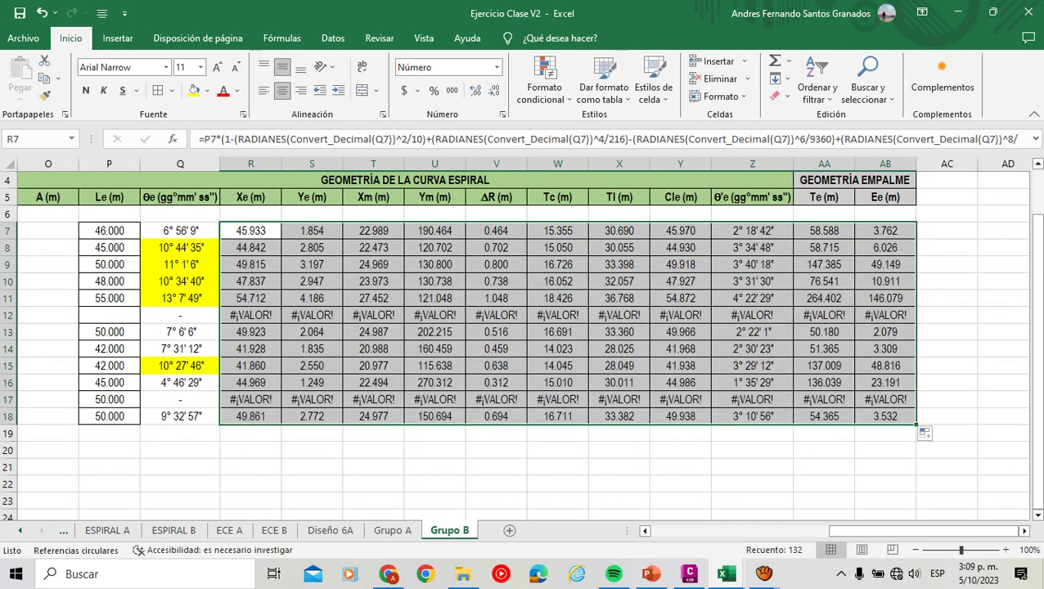
Replace the error values in rows 12 and 17 by filling the Q column dash across through column AB.
click(180, 315)
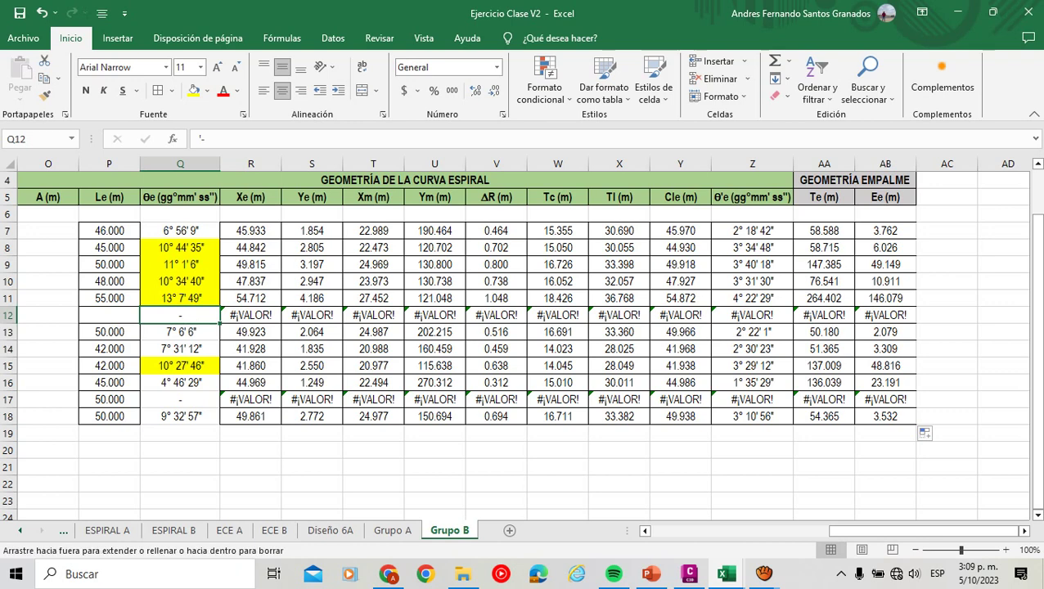
drag(219, 324, 916, 323)
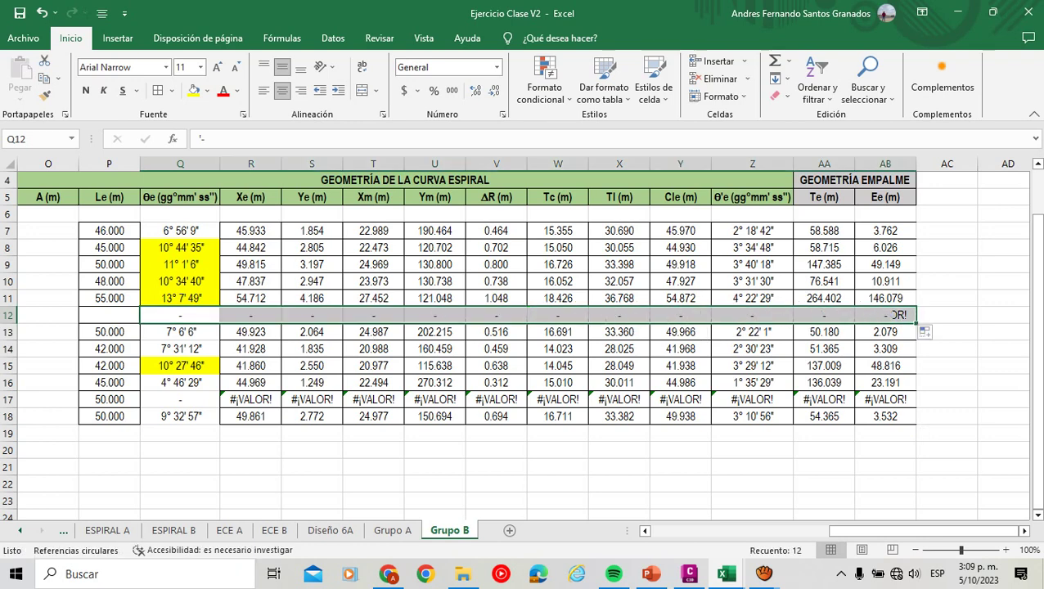
click(180, 400)
drag(219, 408, 915, 409)
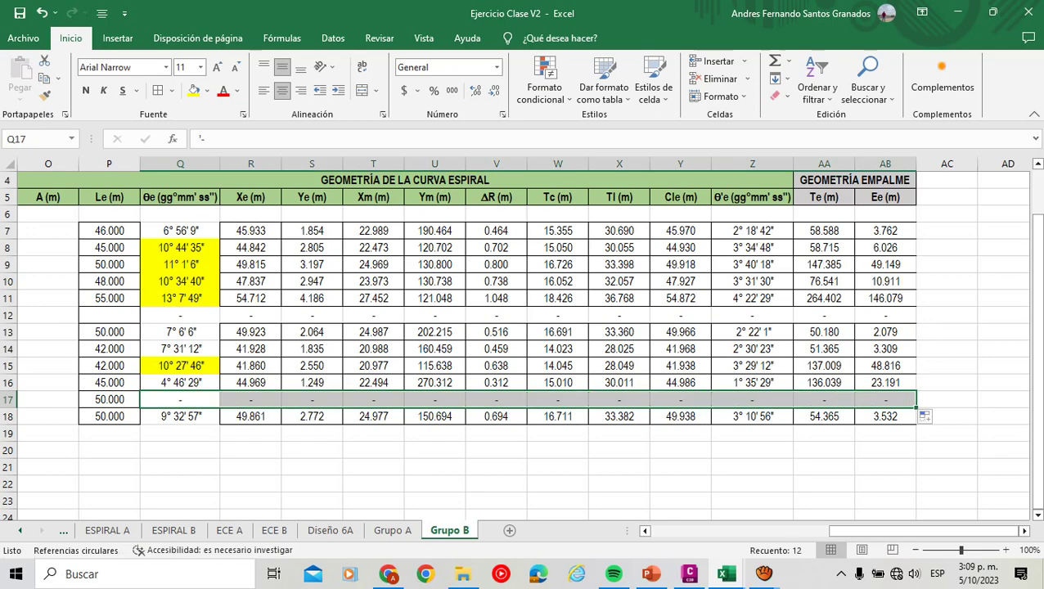
Enter the formula =F7-AA7 in H7 to calculate the Ent value of point 1.
scroll(524, 336, up, 1)
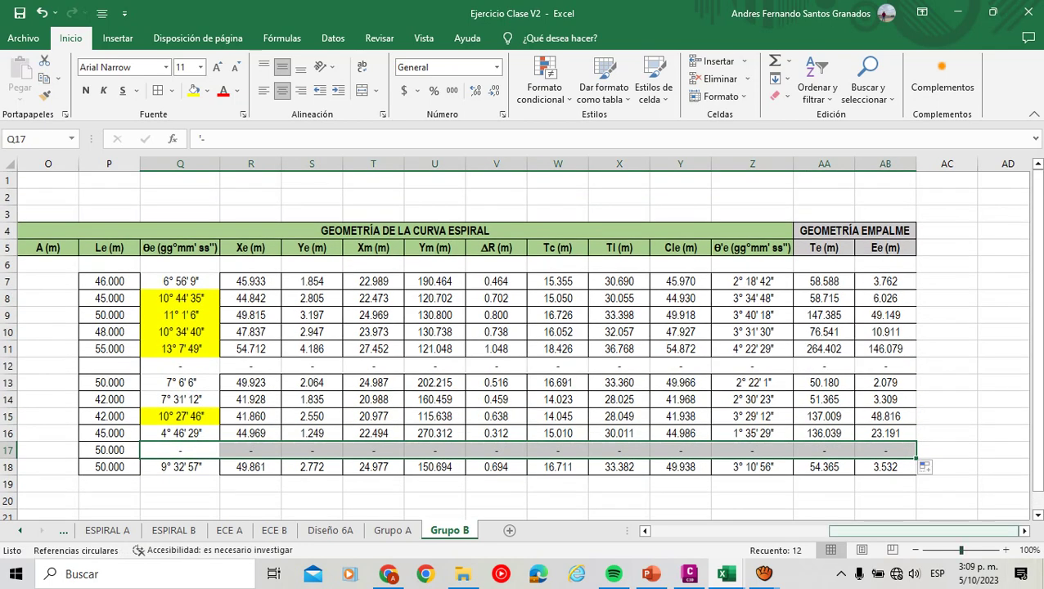
scroll(524, 335, left, 2)
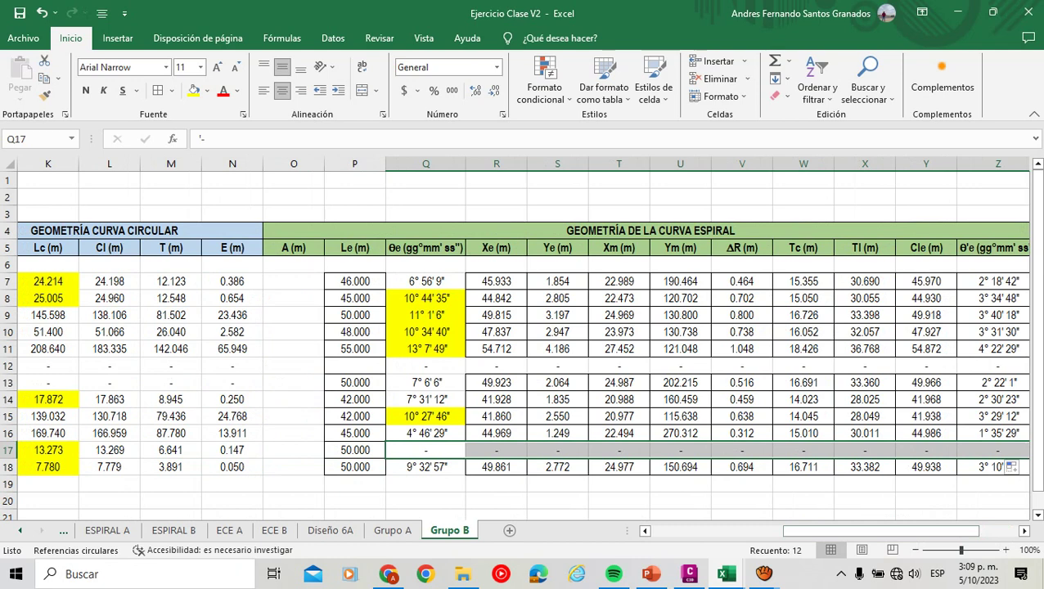
scroll(524, 336, left, 2)
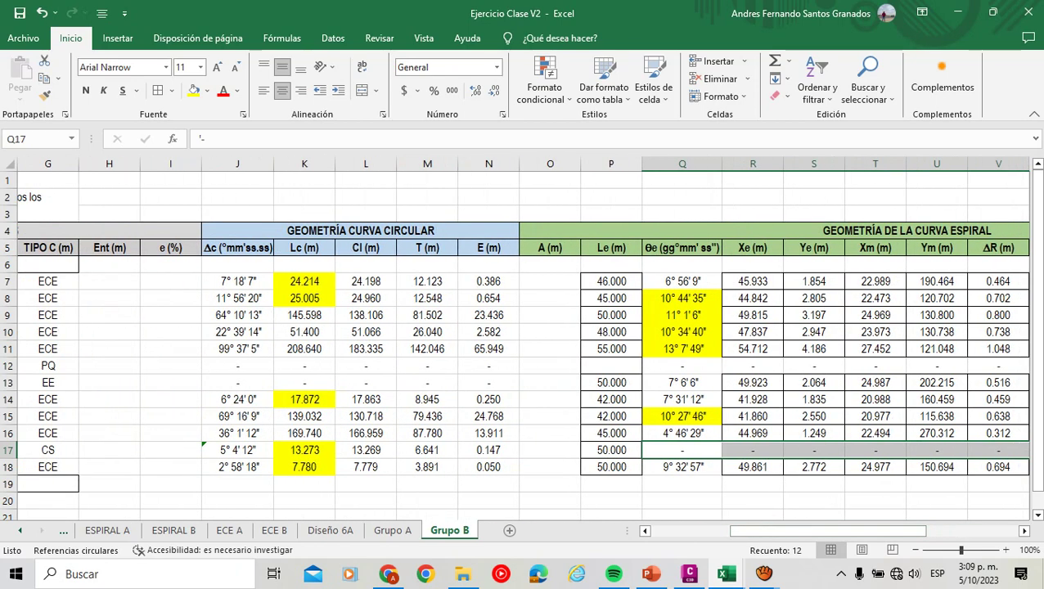
drag(828, 530, 762, 530)
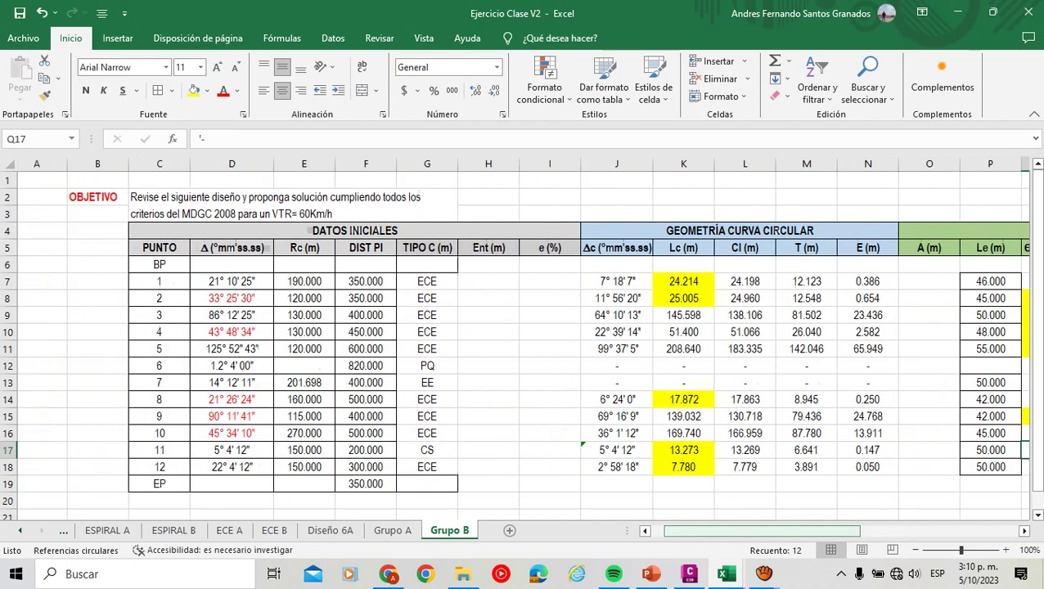
click(439, 281)
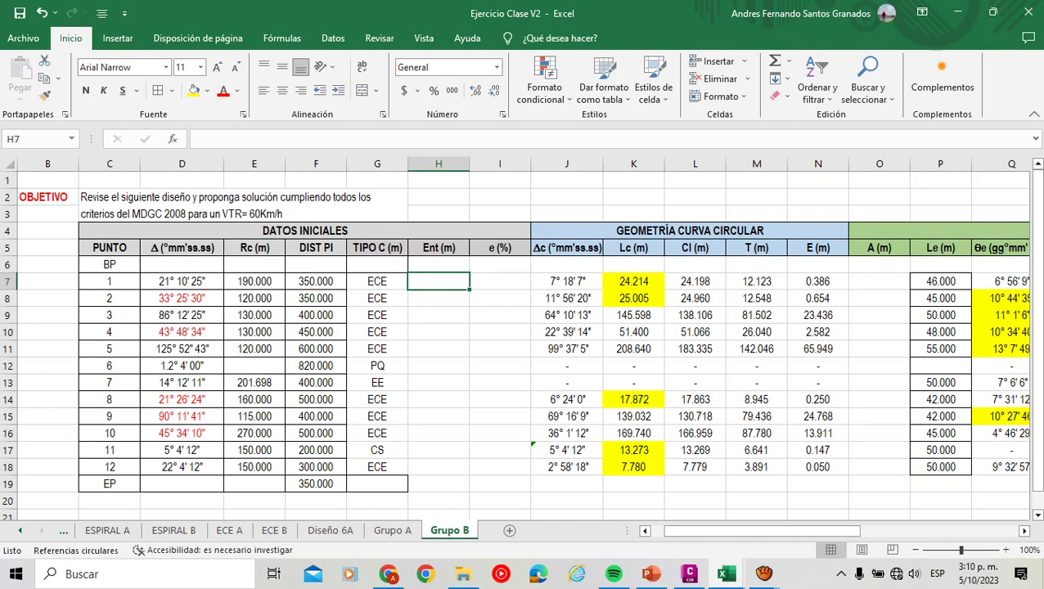
text(=)
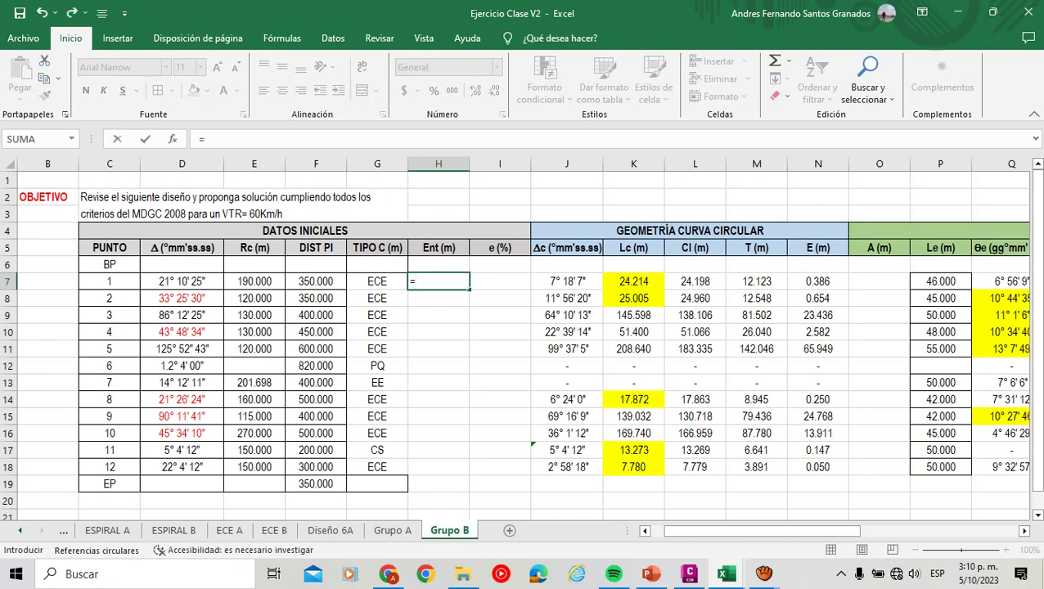
click(315, 281)
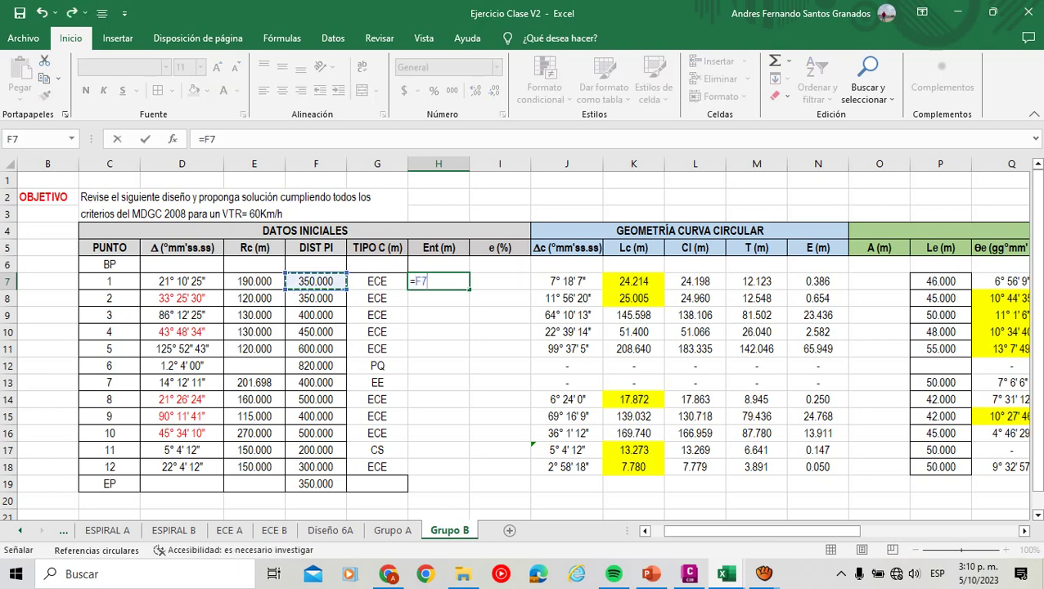
text(-)
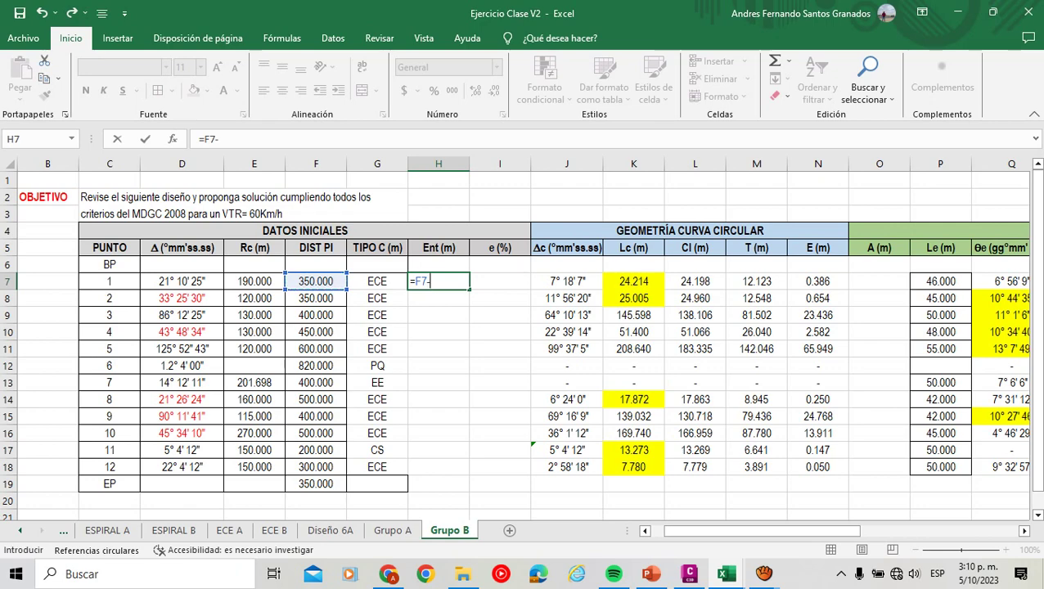
drag(762, 531, 920, 532)
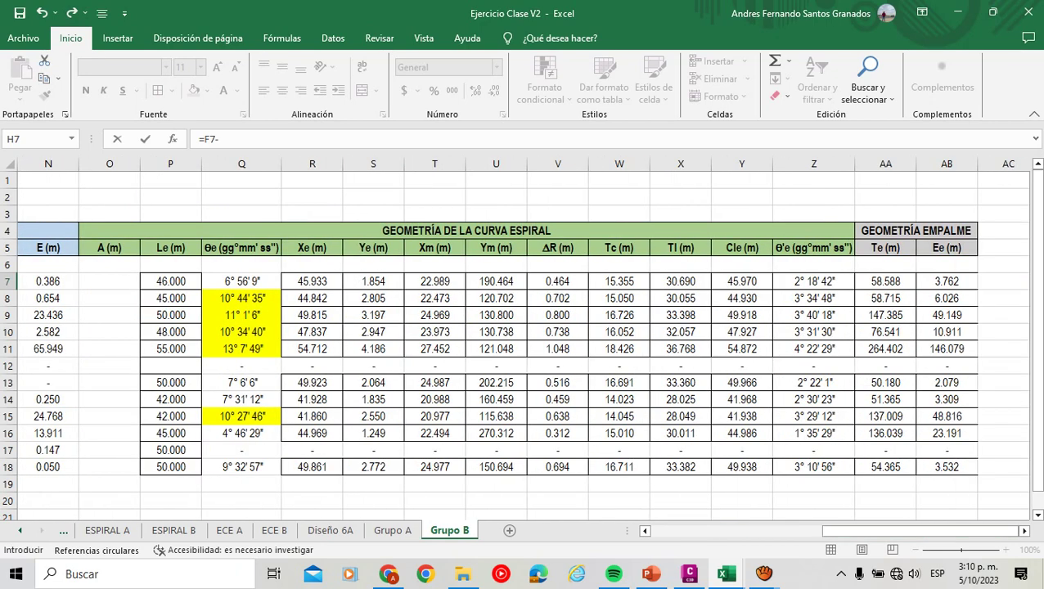
click(886, 281)
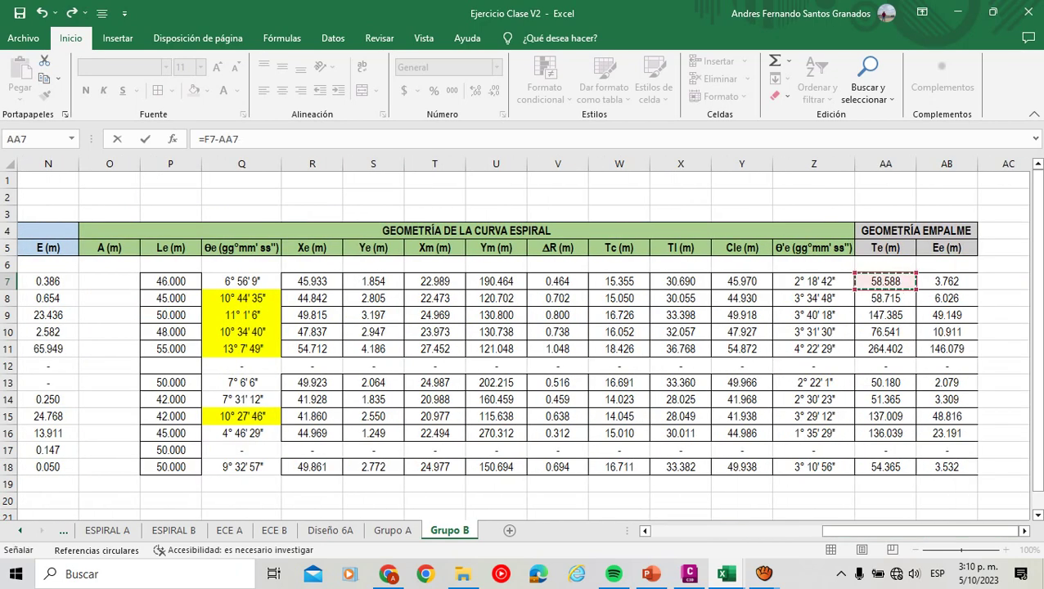
key(Return)
Enter the formula =F8-AA8-AA7 in H8 to calculate the Ent value of point 2.
key(Left)
key(Left)
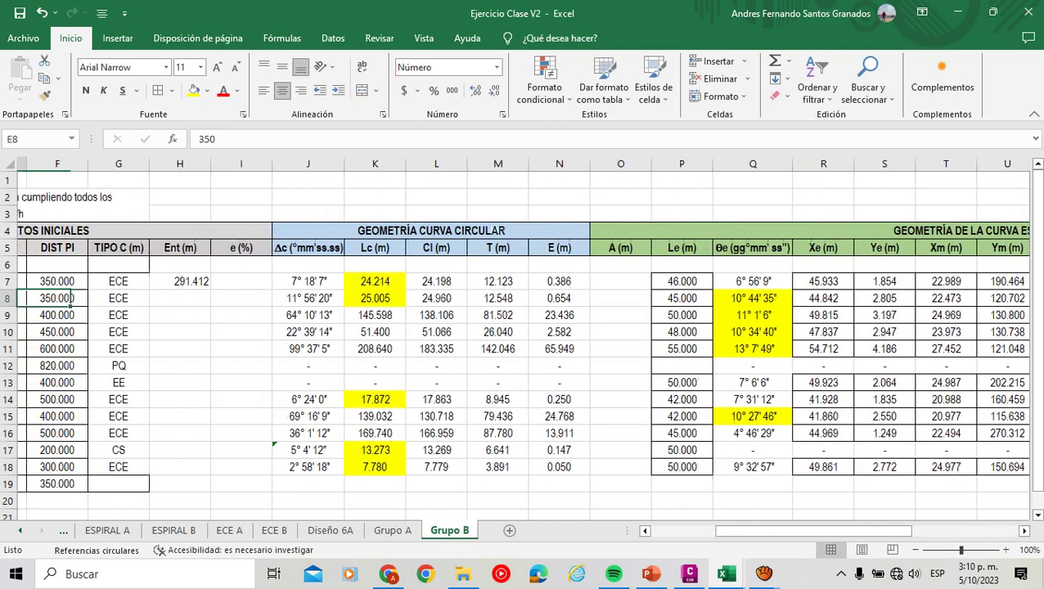
click(231, 298)
text(=)
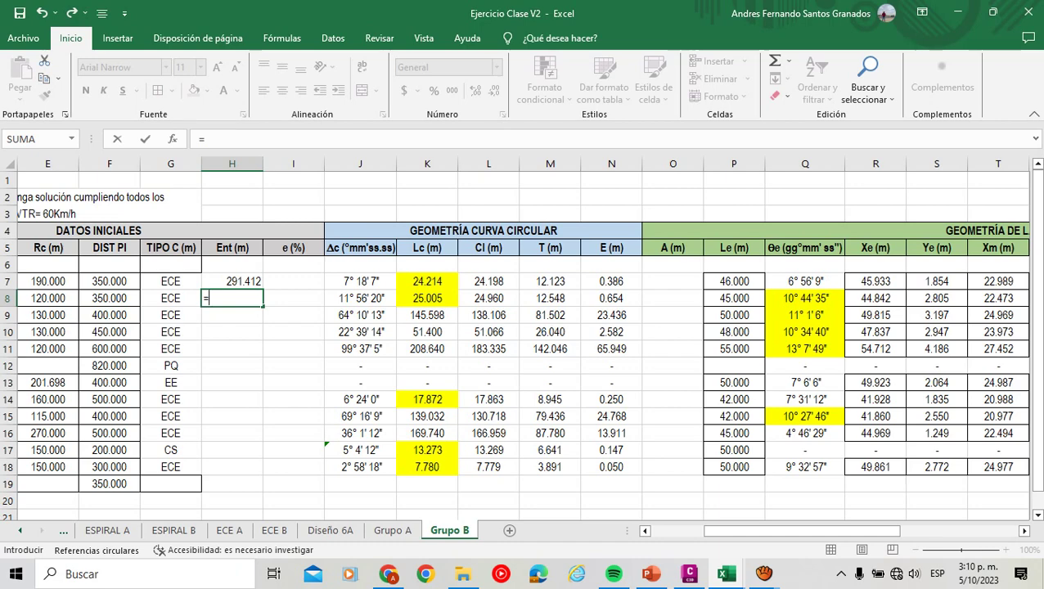
key(Left)
key(Left)
text(-)
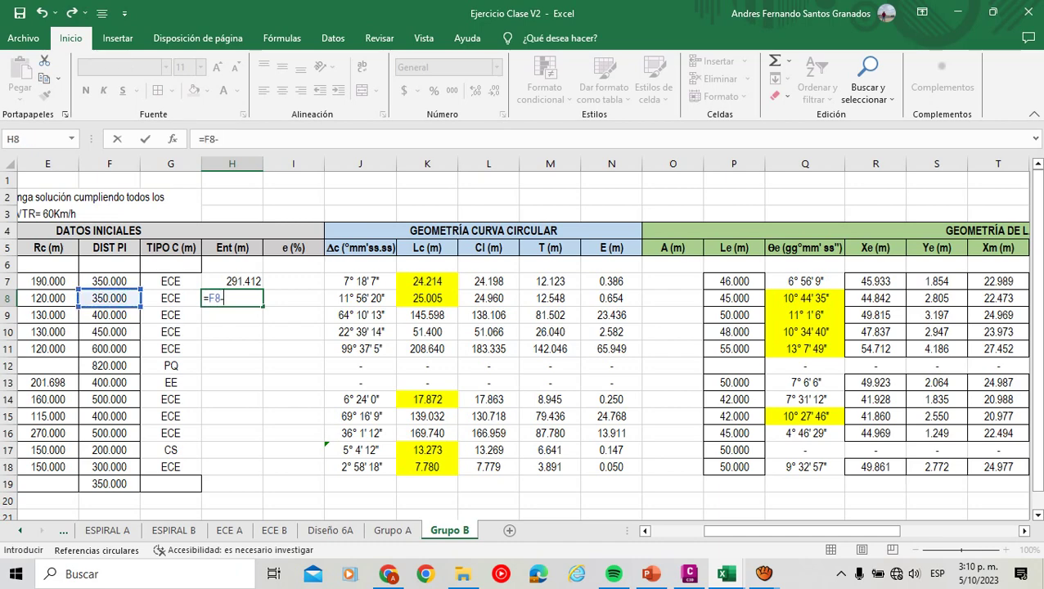
key(Right)
key(Right)
key(Right)
key(Right)
key(Right)
key(Right)
key(Right)
key(Right)
key(Right)
key(Right)
key(Right)
key(Right)
key(Right)
key(Right)
key(Right)
key(Right)
key(Right)
key(Right)
key(Right)
key(Right)
key(Right)
key(Left)
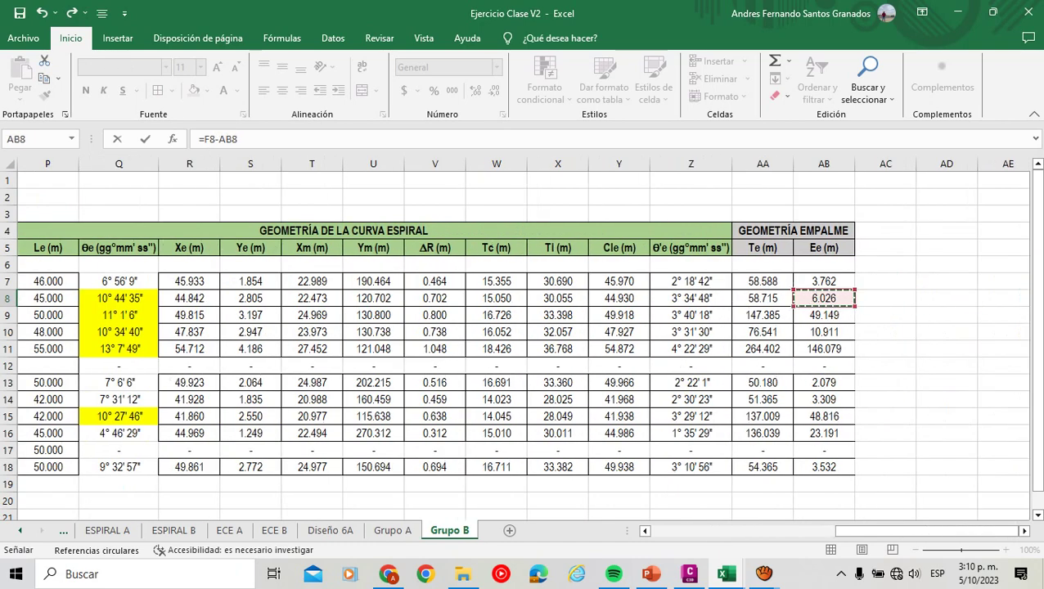
key(Left)
text(-)
key(Up)
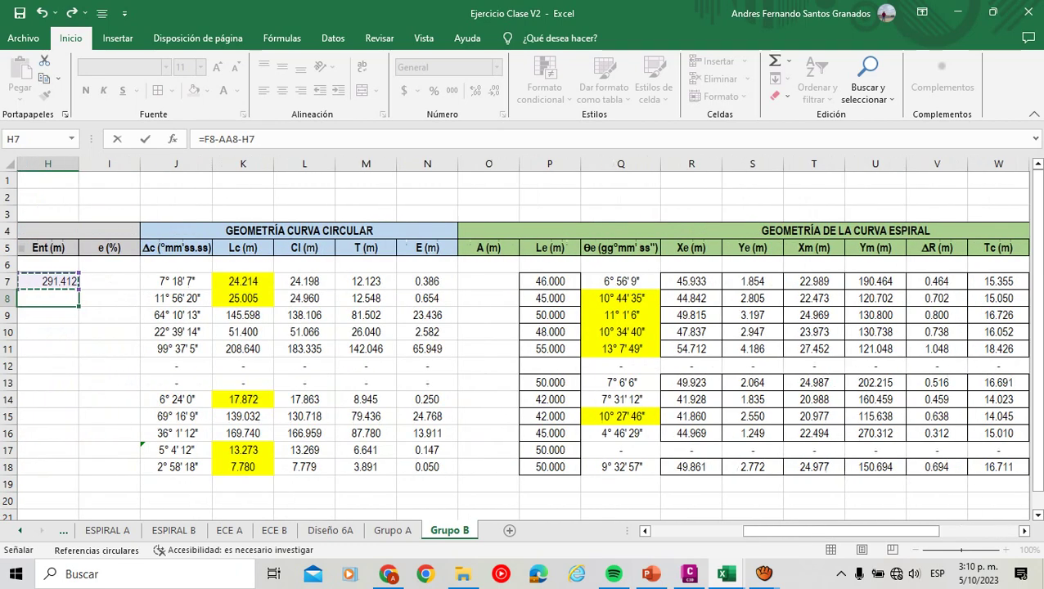
key(Right)
key(Right)
key(Right)
key(Right)
key(Right)
key(Right)
key(Right)
key(Right)
key(Right)
key(Right)
key(Right)
key(Right)
key(Right)
key(Right)
key(Right)
key(Right)
key(Right)
key(Right)
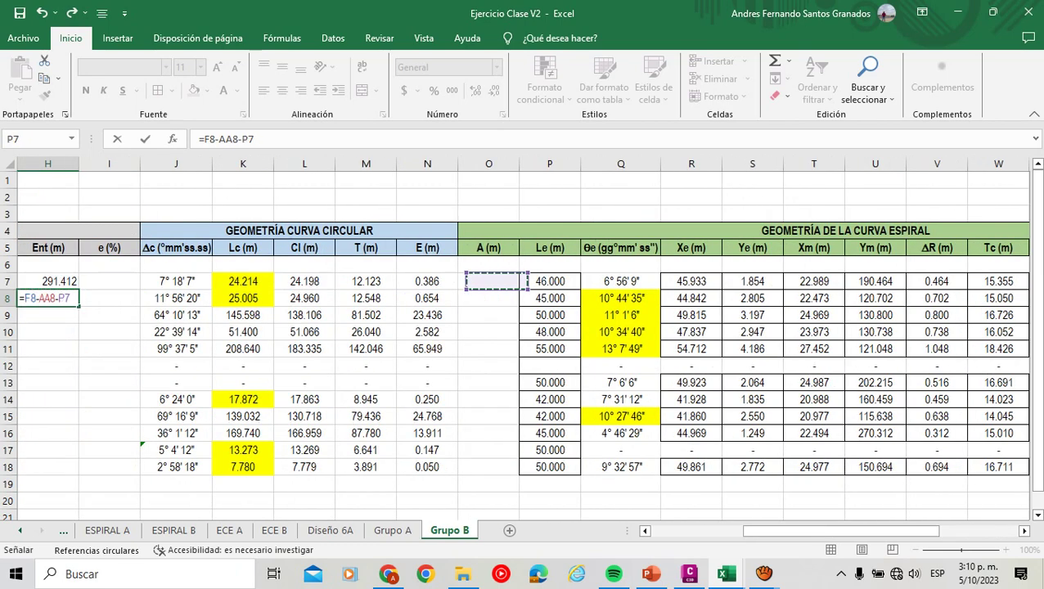
key(Right)
text(4)
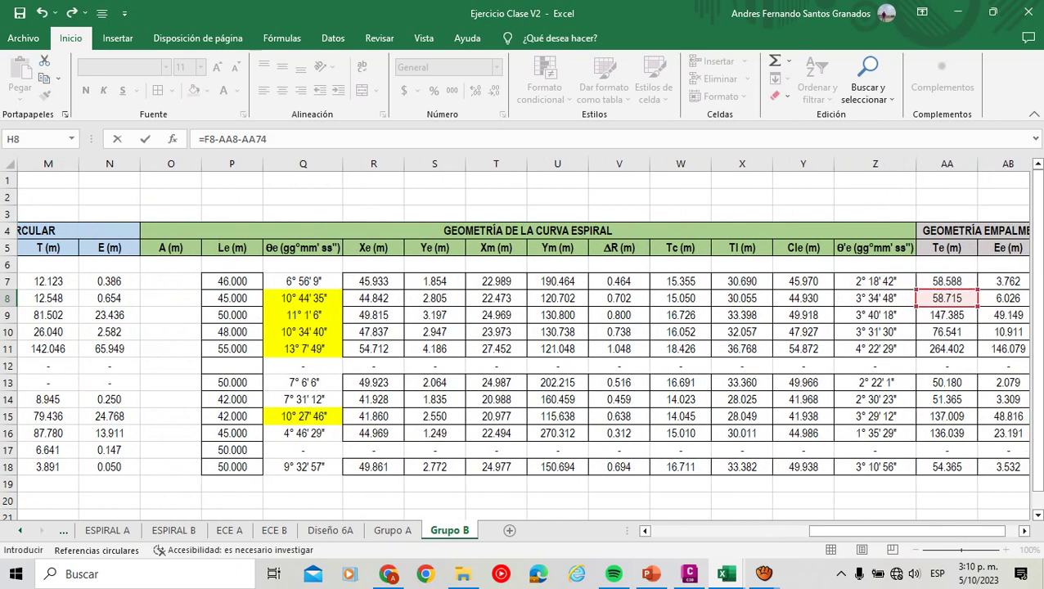
key(BackSpace)
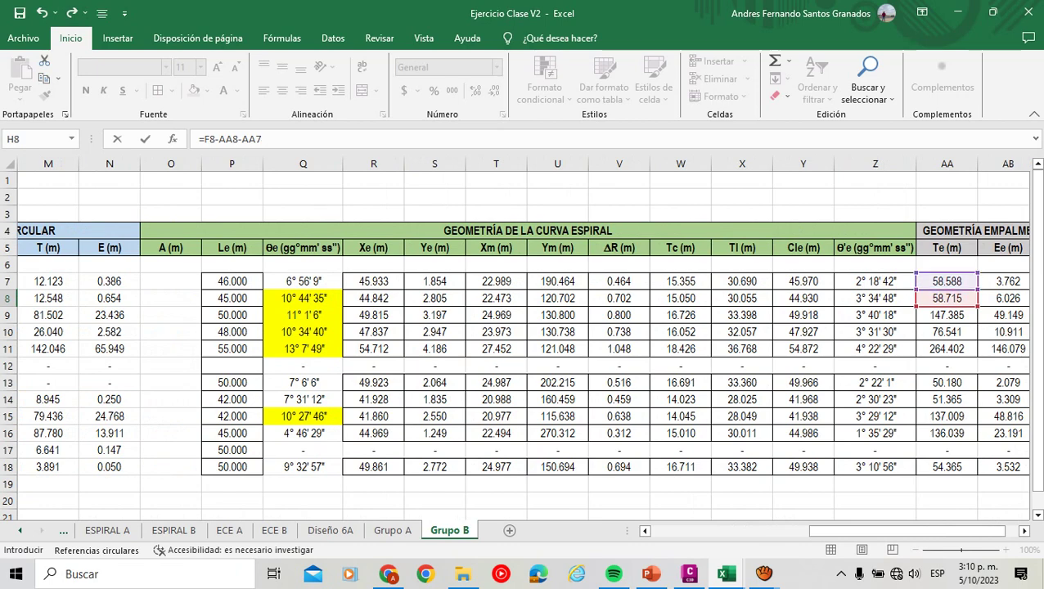
key(Return)
Check the Ent formula of point 2 in H8 and fill it down through H13.
drag(841, 530, 748, 530)
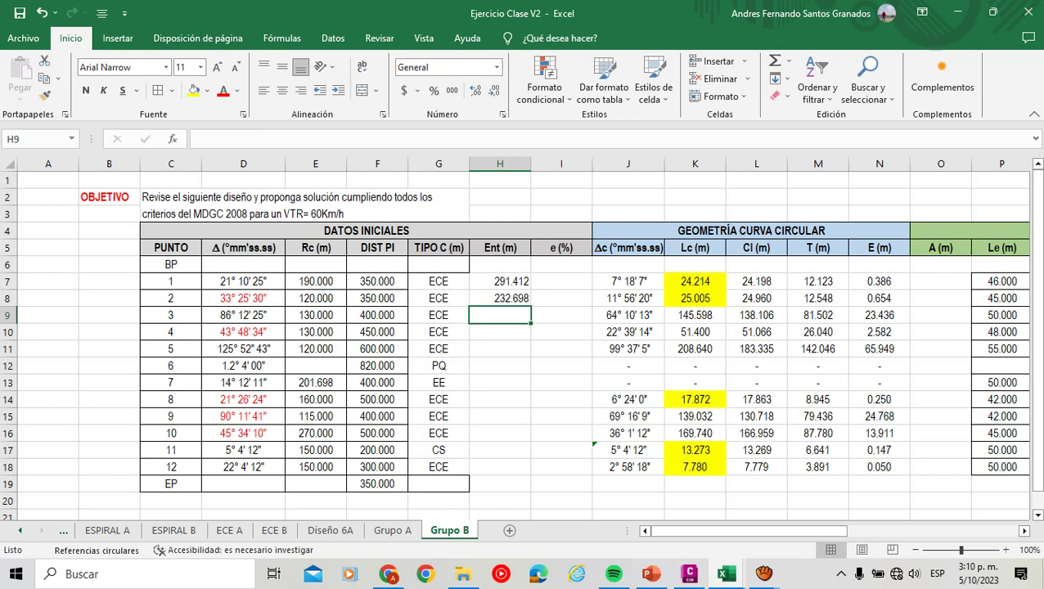
click(500, 298)
double_click(499, 298)
key(Escape)
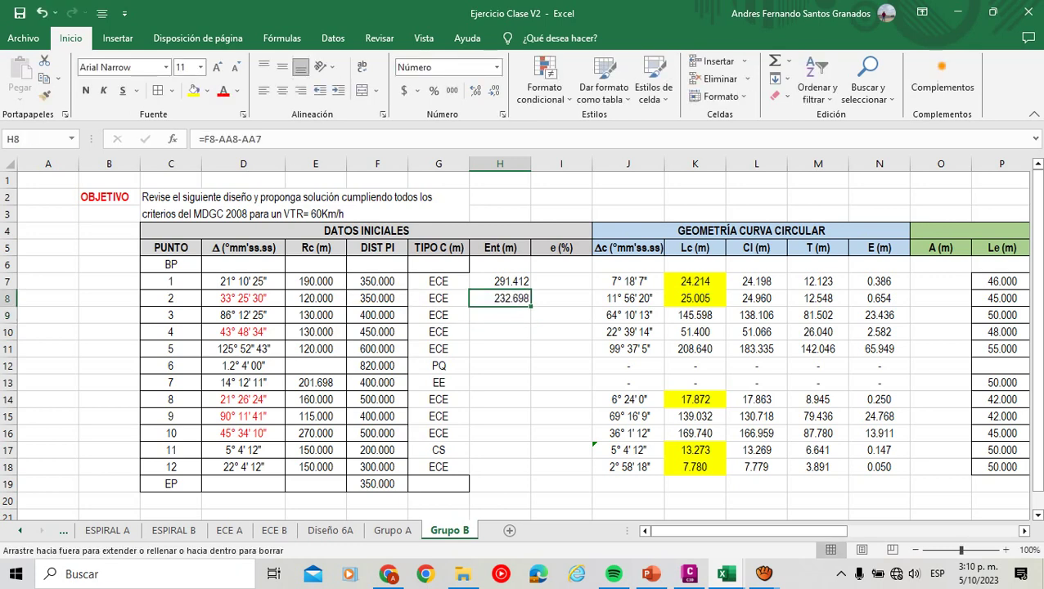
drag(530, 306, 530, 390)
Remove the AA12 term from the Ent formula of point 6 in H12 so it reads =F12-AA11.
click(499, 366)
double_click(500, 366)
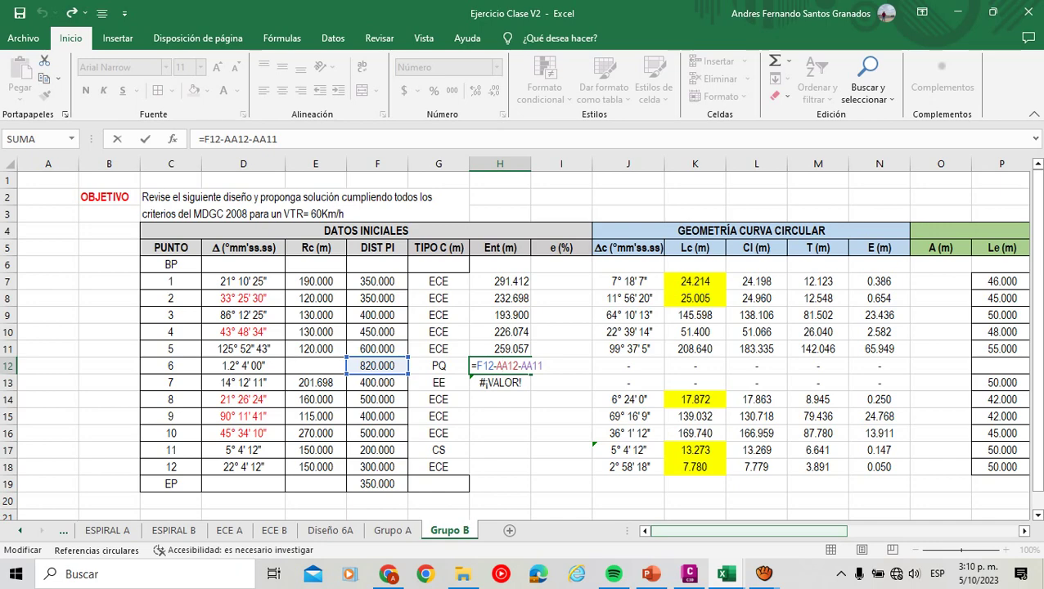
drag(682, 531, 853, 531)
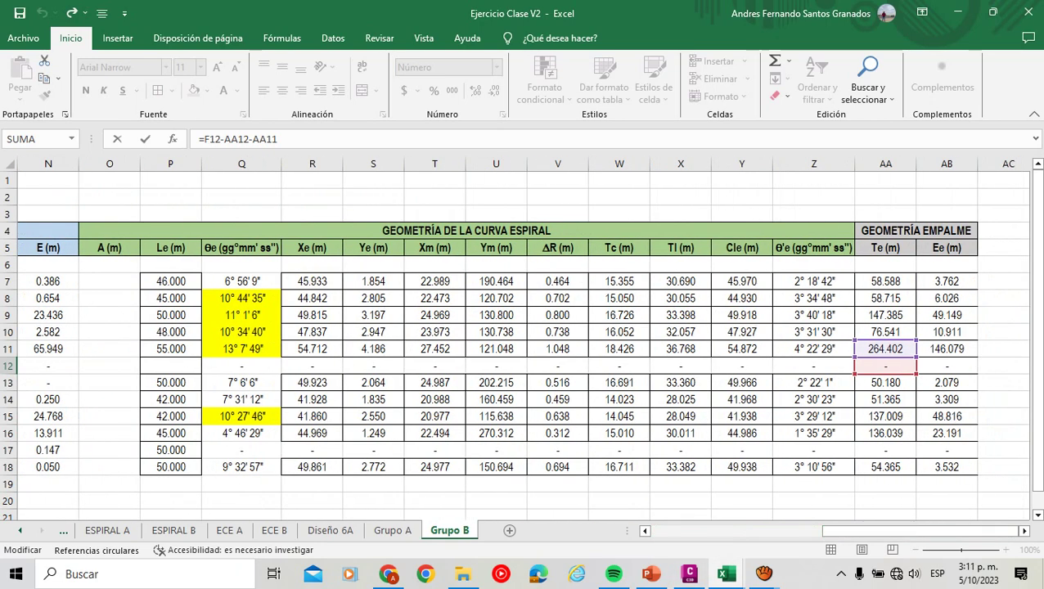
click(277, 139)
click(253, 140)
key(BackSpace)
key(BackSpace)
key(BackSpace)
key(BackSpace)
key(BackSpace)
key(Return)
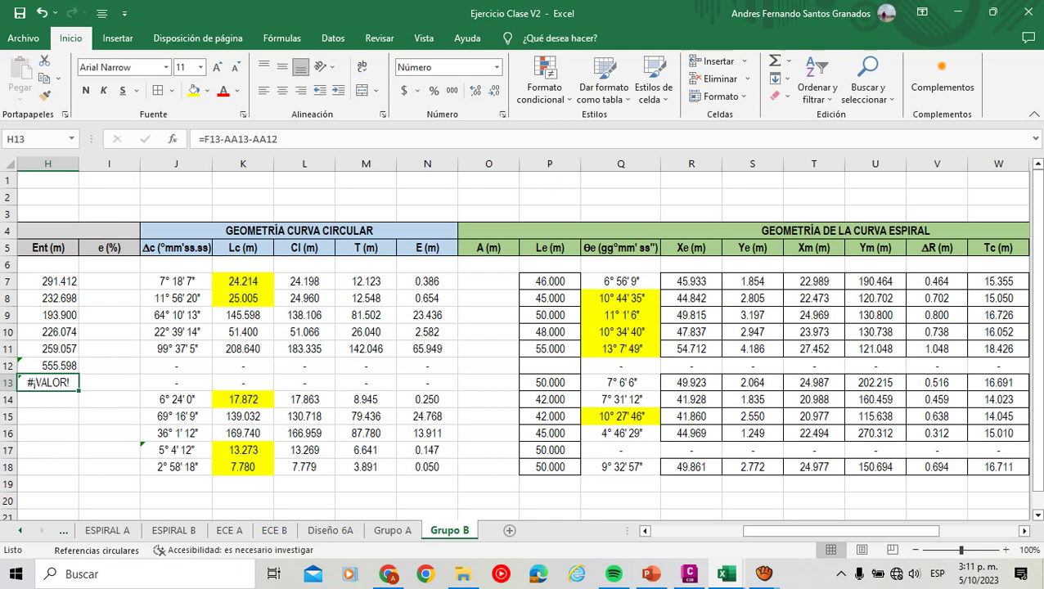
Remove the AA12 term from the Ent formula of point 7 in H13 so it reads =F13-AA13.
click(313, 138)
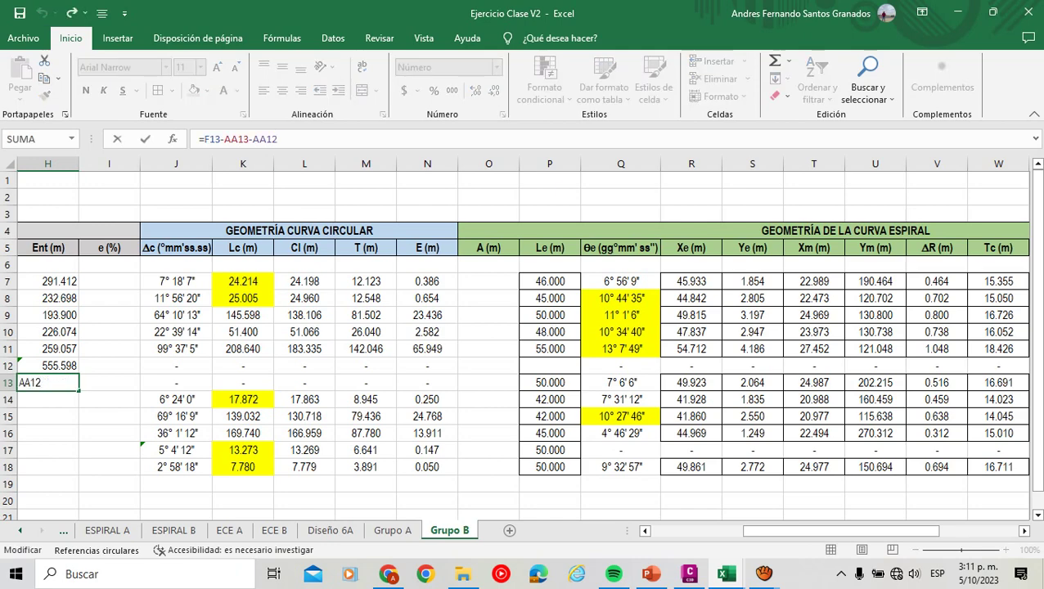
drag(842, 530, 919, 530)
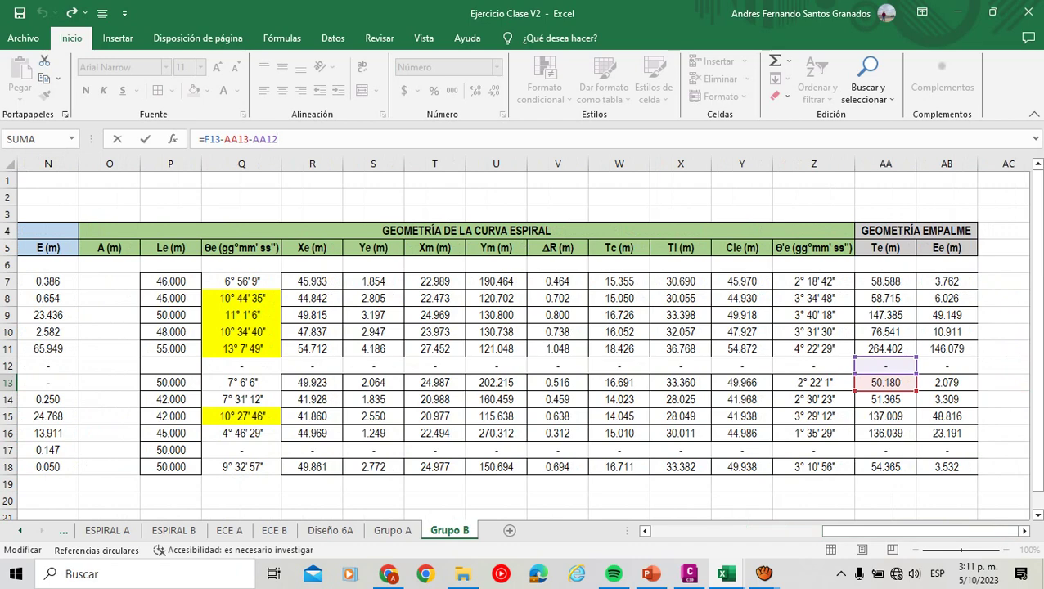
key(BackSpace)
key(BackSpace)
key(BackSpace)
key(BackSpace)
key(BackSpace)
key(Return)
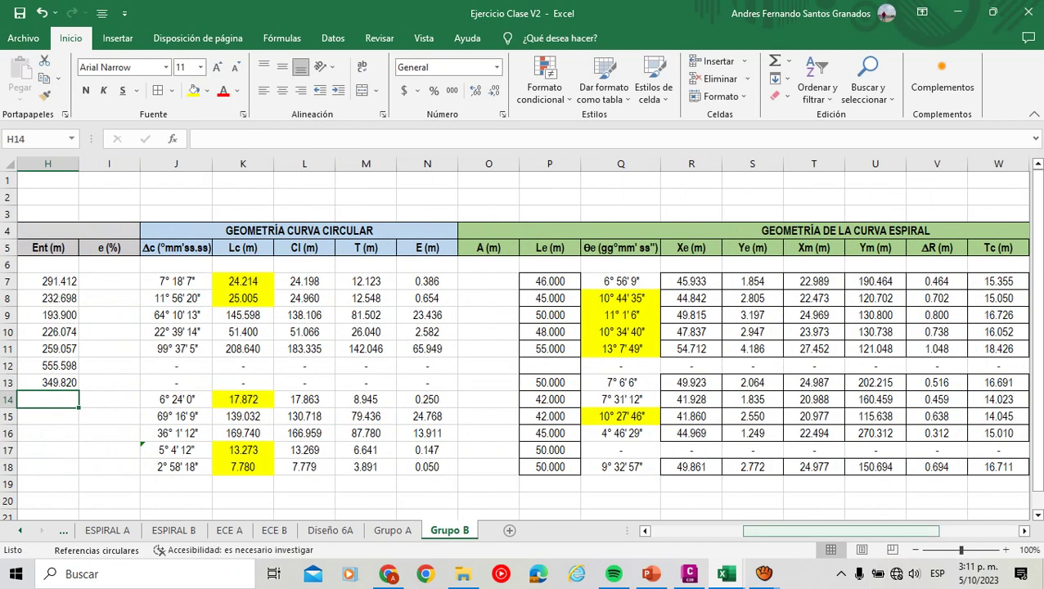
Enter the formula =F14-AA14-AA13 in H14 to calculate the Ent value of point 8.
drag(842, 530, 762, 531)
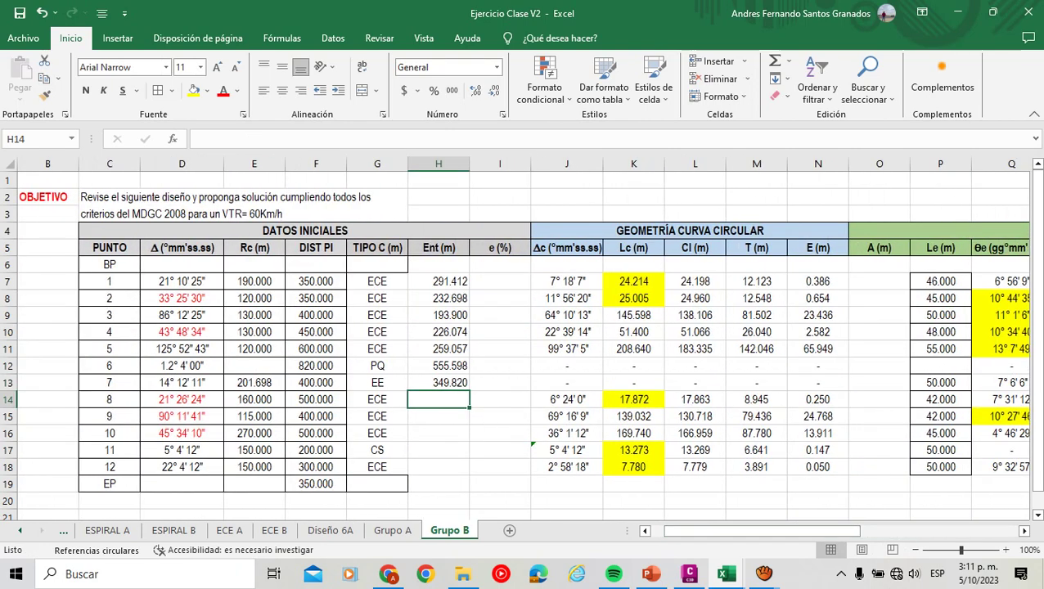
text(=)
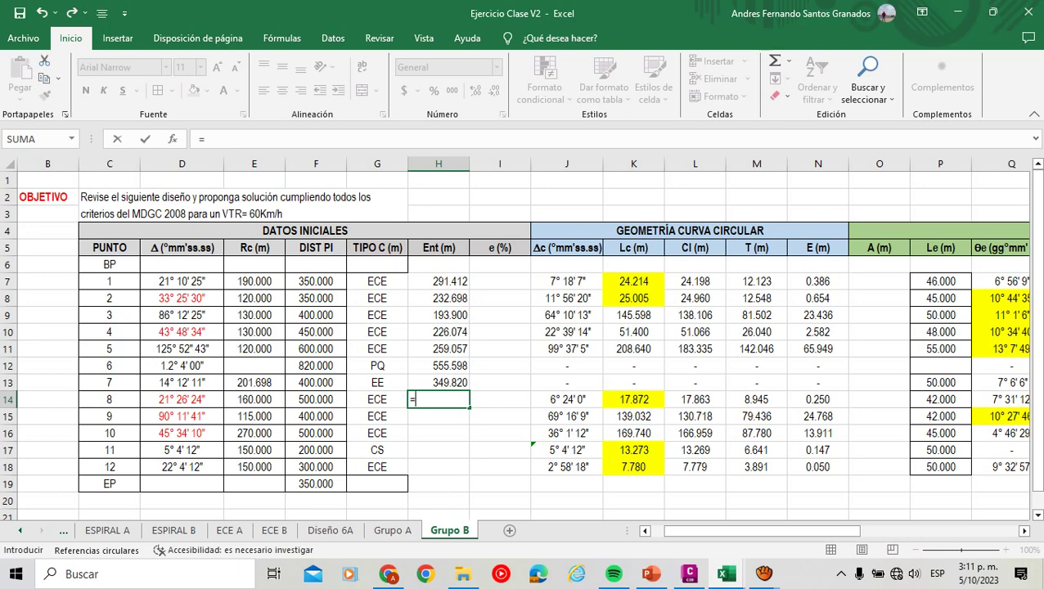
key(Left)
key(Left)
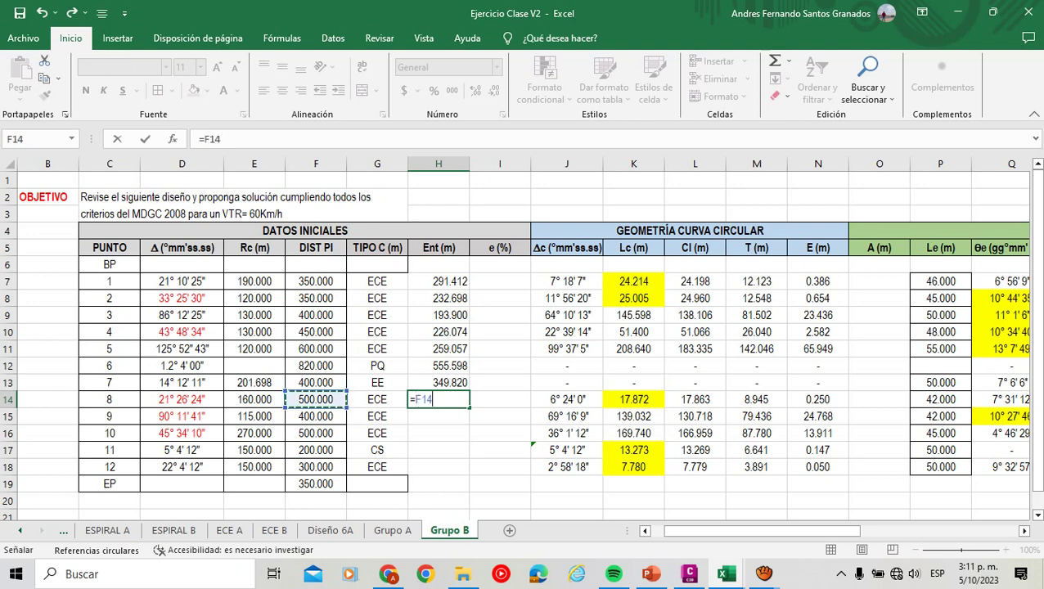
text(-)
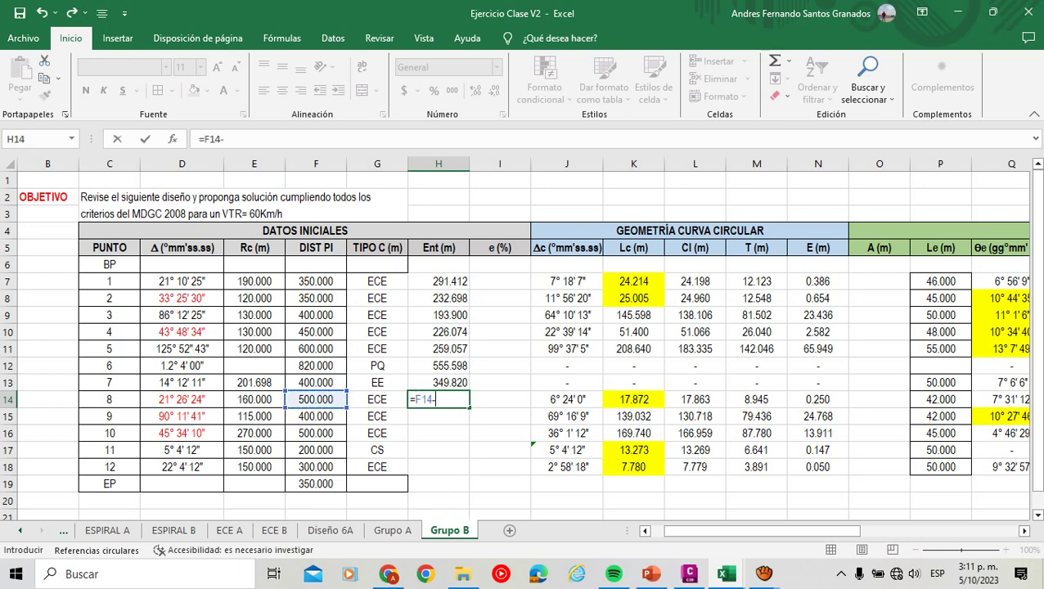
key(Right)
key(Right)
key(Right)
key(Right)
key(Right)
key(Right)
key(Right)
key(Right)
key(Right)
key(Right)
key(Right)
key(Right)
key(Right)
key(Right)
key(Right)
key(Right)
key(Right)
key(Right)
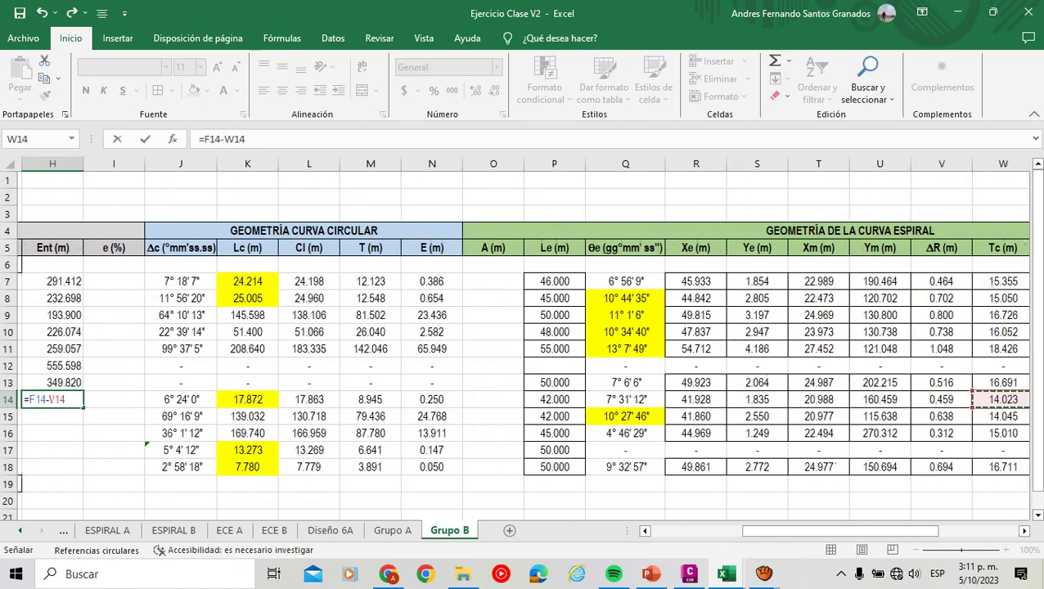
key(Right)
key(Right)
key(Left)
key(Left)
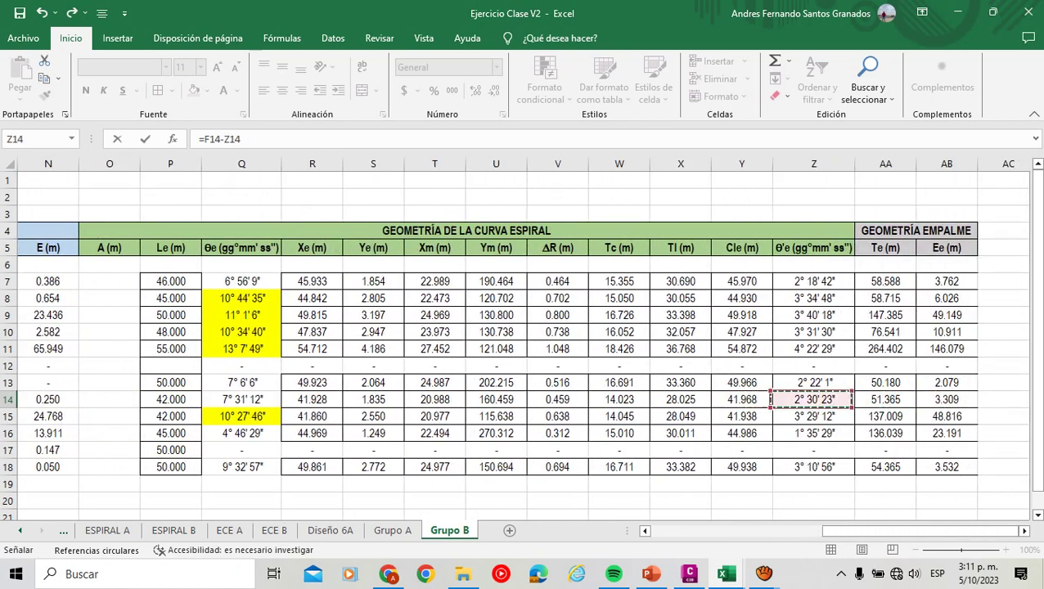
key(Right)
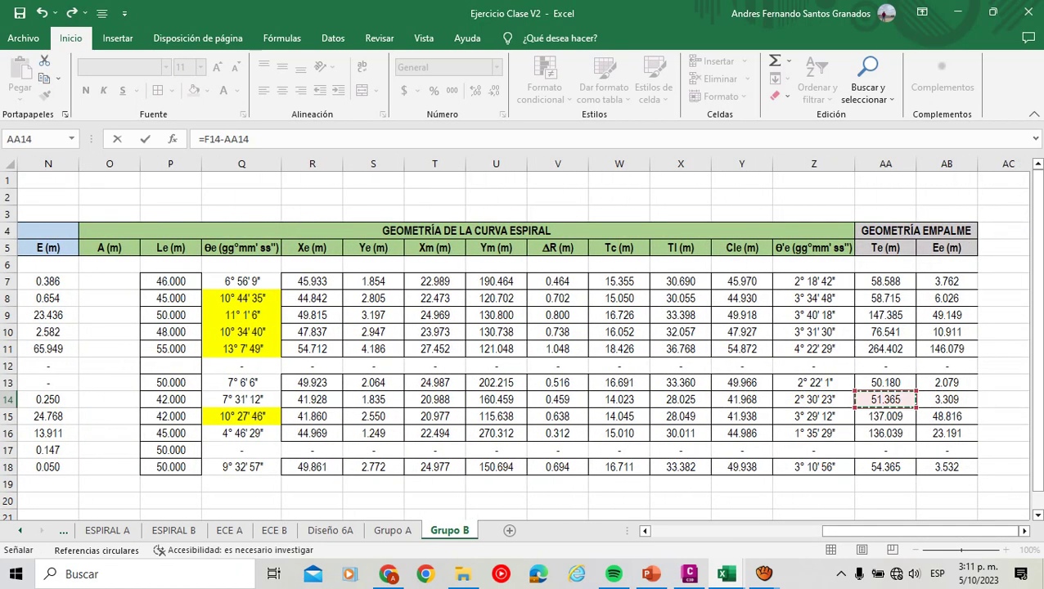
text(-)
key(Up)
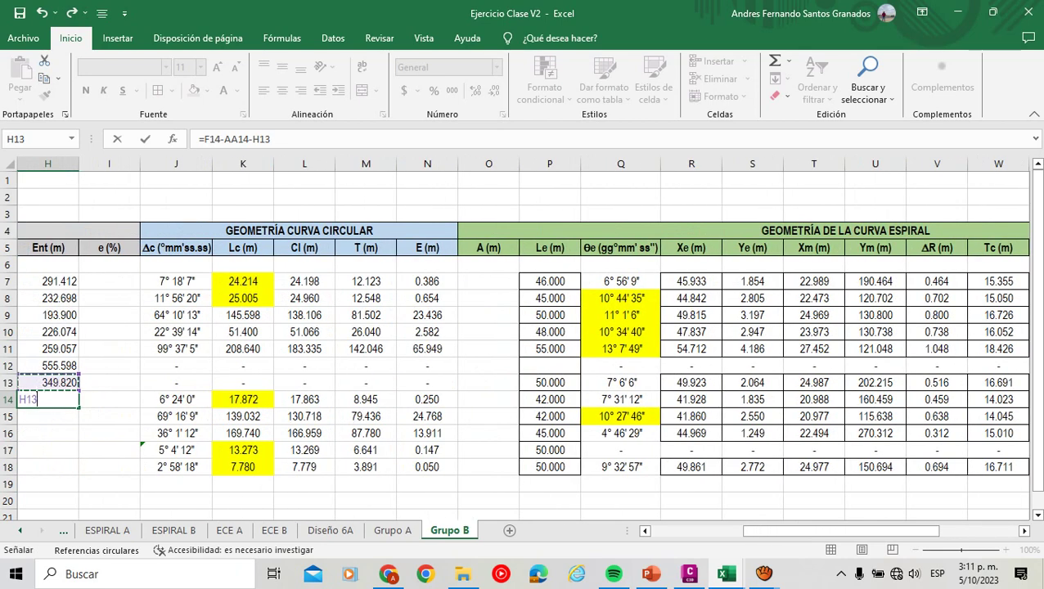
key(Left)
key(Left)
key(Left)
key(Left)
key(Left)
key(Left)
key(Left)
key(Right)
key(Right)
key(Right)
key(Right)
key(Right)
key(Right)
key(Right)
key(Right)
key(Right)
key(Right)
key(Right)
key(Right)
key(Right)
key(Right)
key(Right)
key(Right)
key(Right)
key(Right)
key(Right)
key(Right)
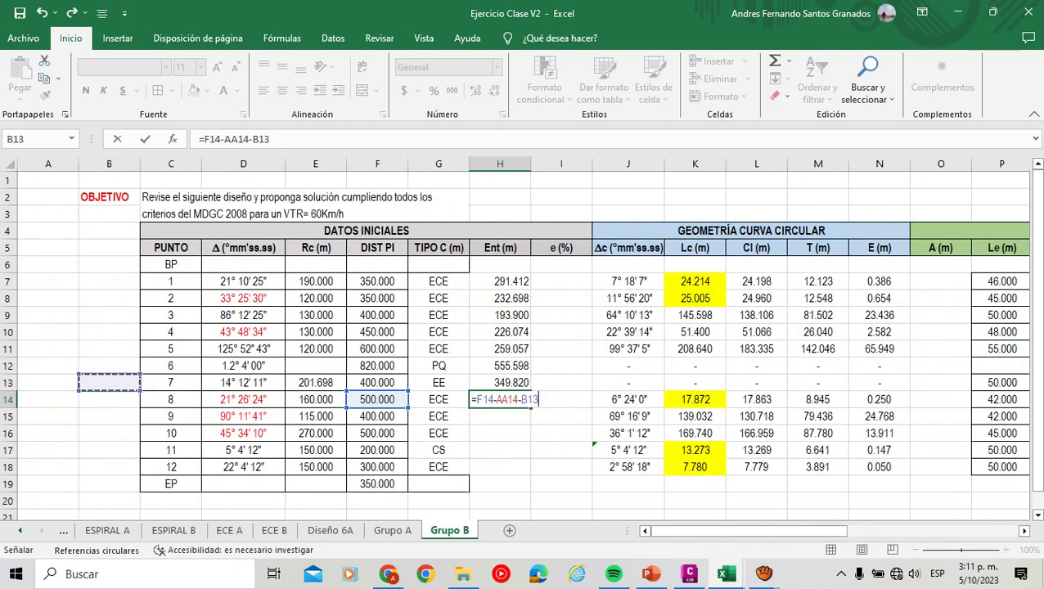
key(Right)
key(Right)
key(Right)
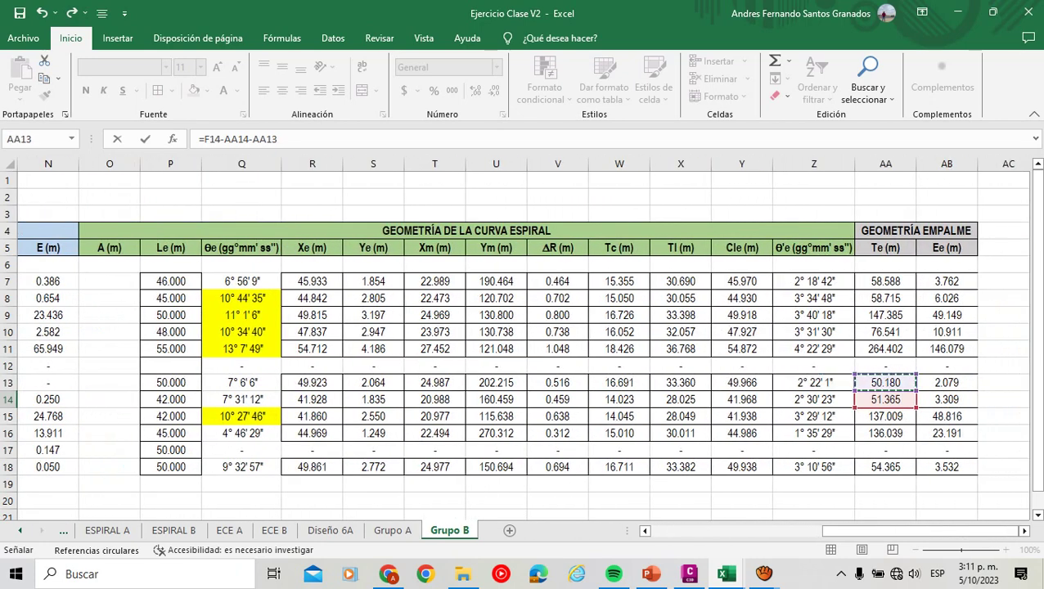
key(Return)
Fill the Ent formula of point 8 from H14 down through H19.
drag(820, 530, 727, 531)
click(501, 400)
drag(530, 407, 528, 489)
Check the cell references in the Ent formulas of points 7, 9, 10 and 11 in column H.
click(501, 450)
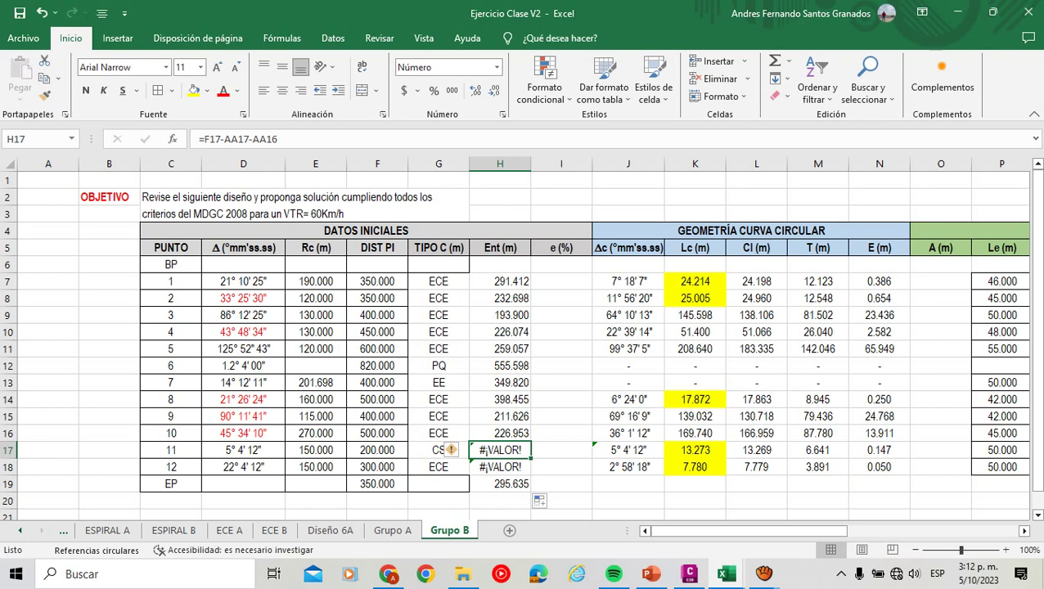
key(F2)
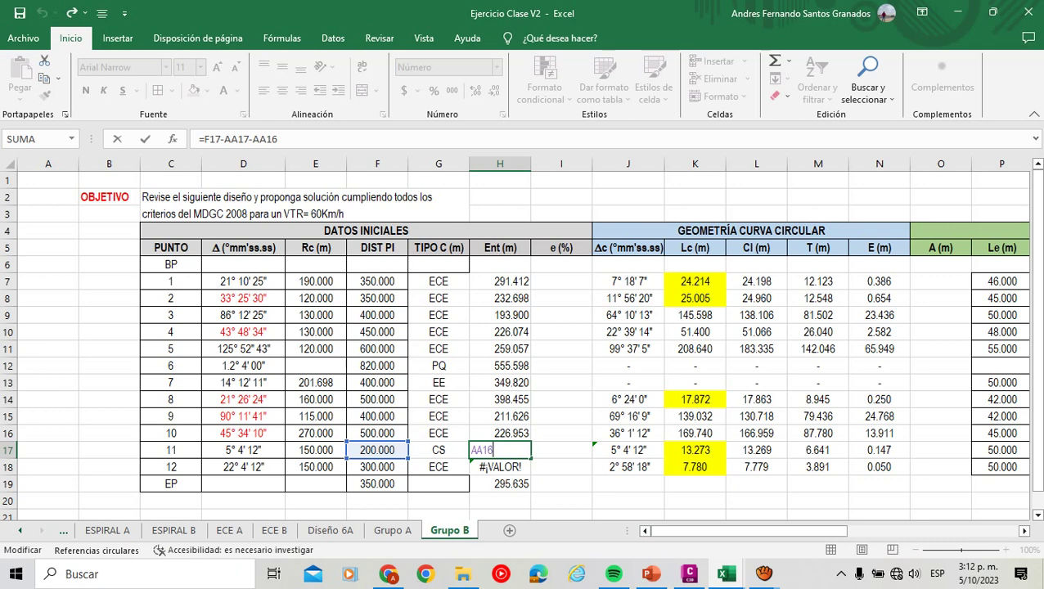
key(Escape)
double_click(505, 383)
double_click(508, 416)
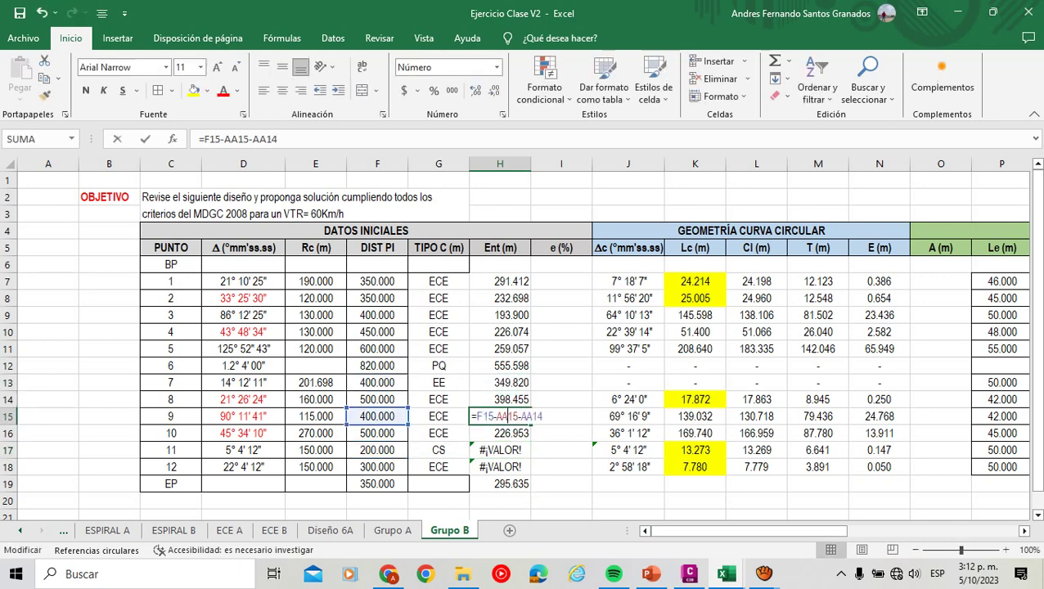
key(Return)
key(F2)
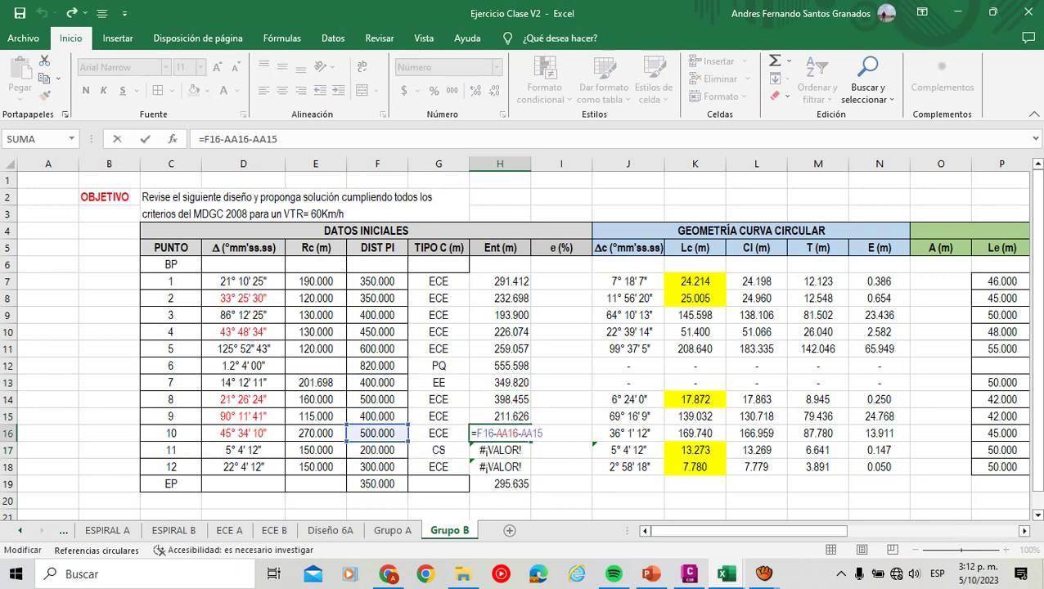
key(Return)
Replace the AA17 reference with M17 in the Ent formula of point 11 in H17 so it reads =F17-M17-AA16.
key(F2)
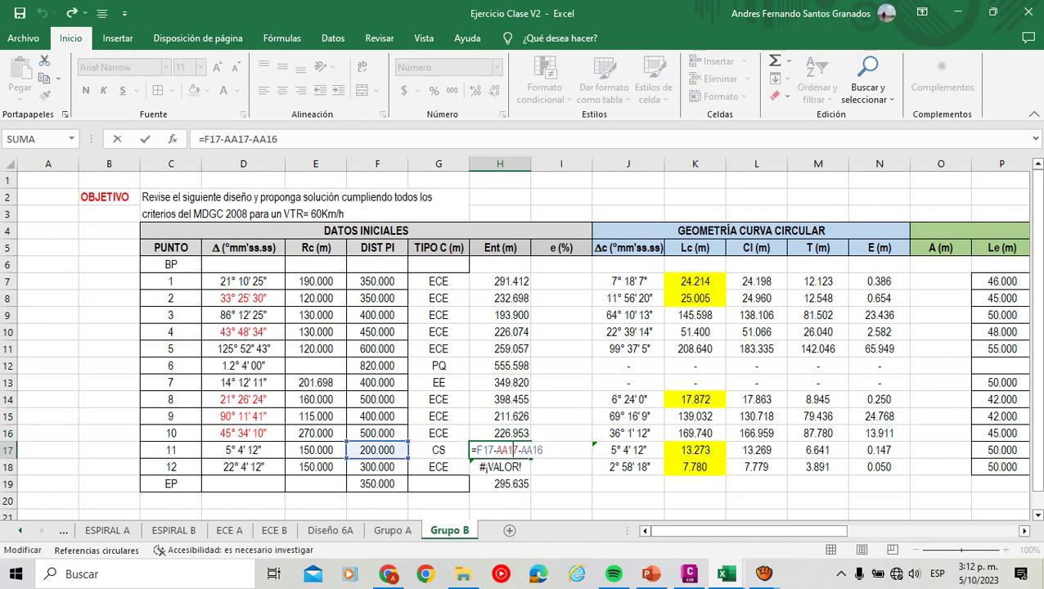
drag(749, 531, 920, 531)
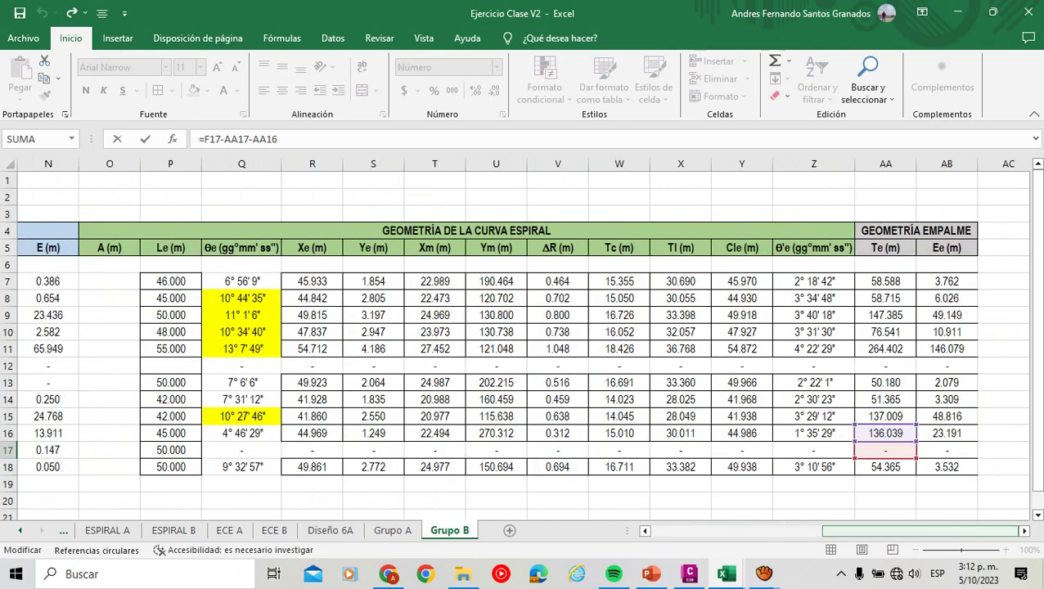
key(Left)
key(Left)
key(Left)
key(Left)
key(Left)
key(Left)
key(Left)
key(Left)
key(Left)
key(Up)
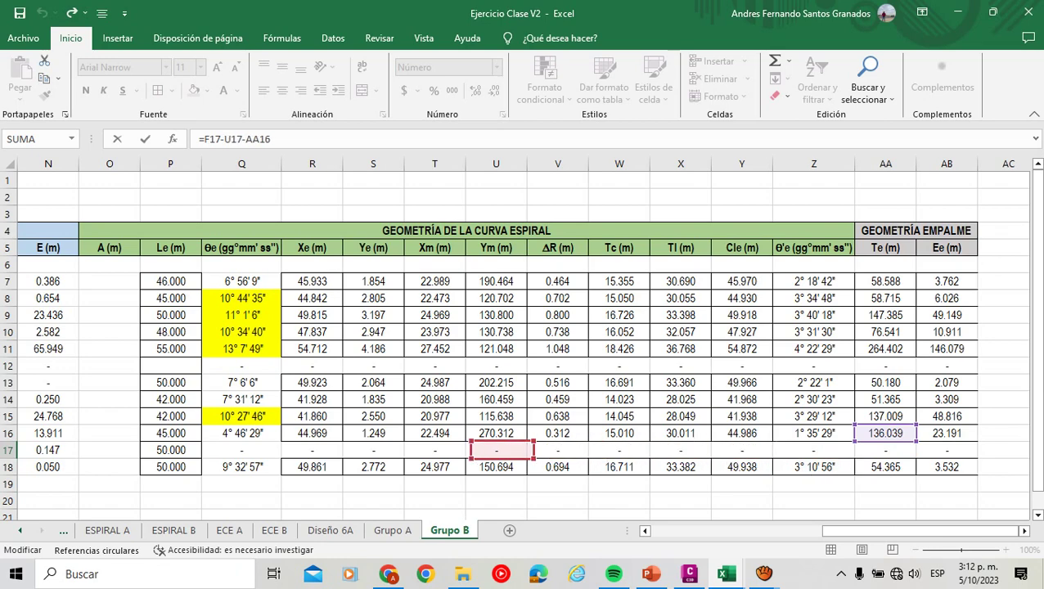
key(Left)
key(Left)
key(Left)
key(Left)
key(Left)
key(Left)
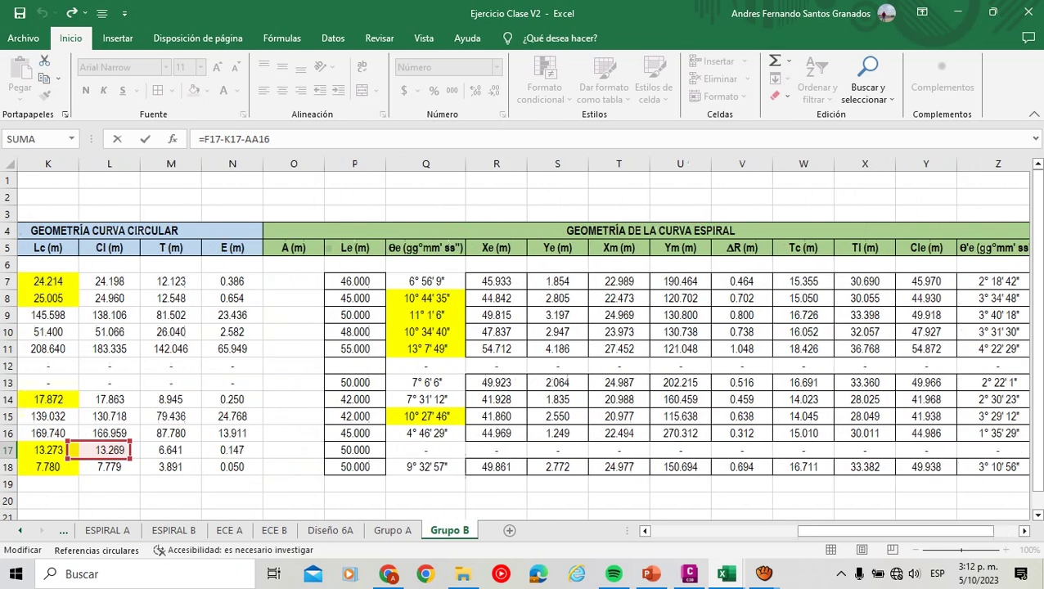
key(Right)
key(Down)
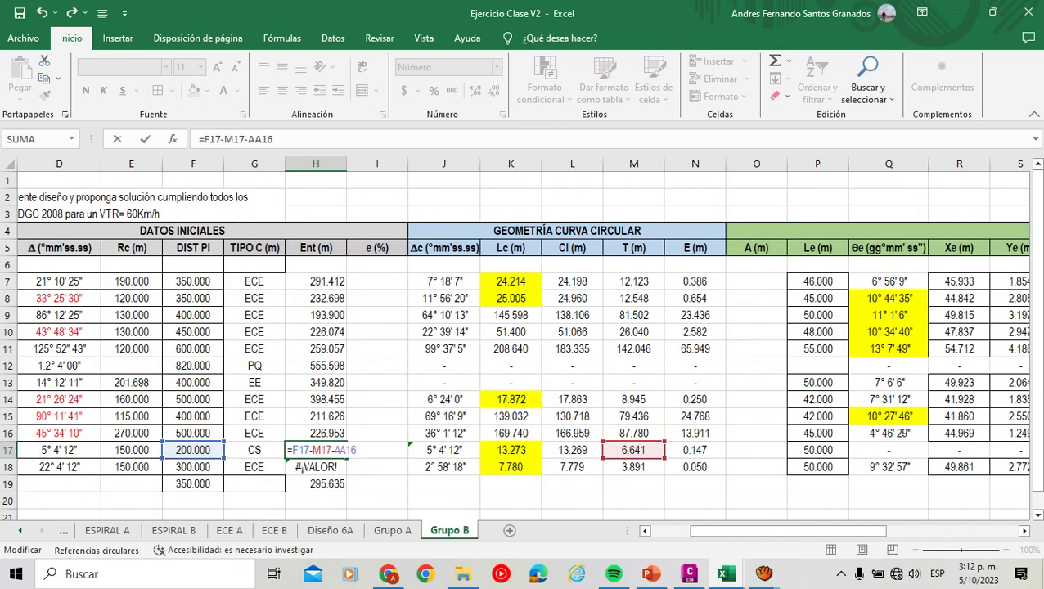
key(Return)
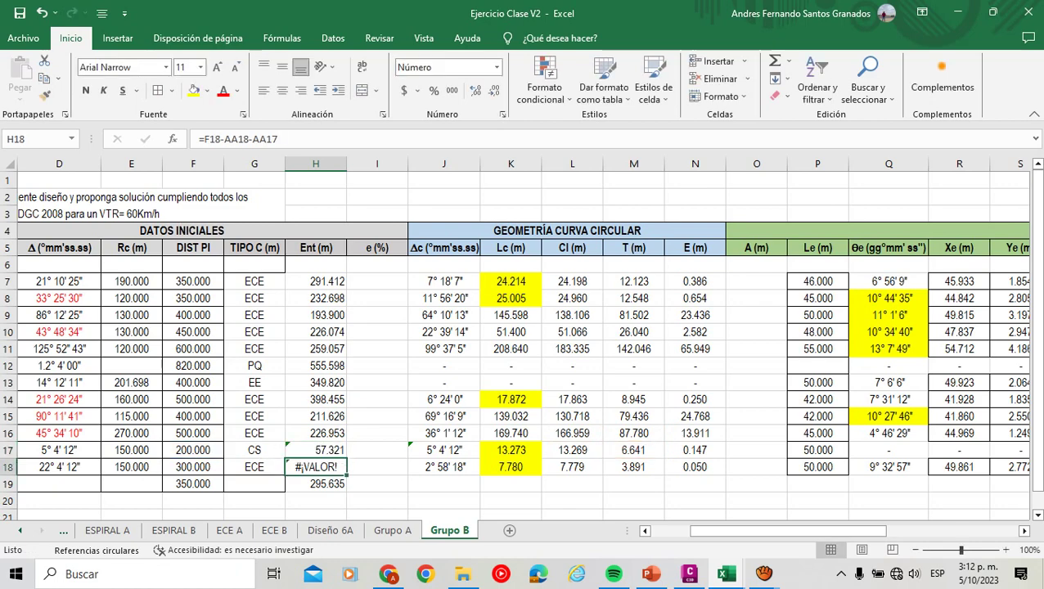
Replace the AA17 reference with M17 in the Ent formula of point 12 in H18 so it reads =F18-AA18-M17.
key(F2)
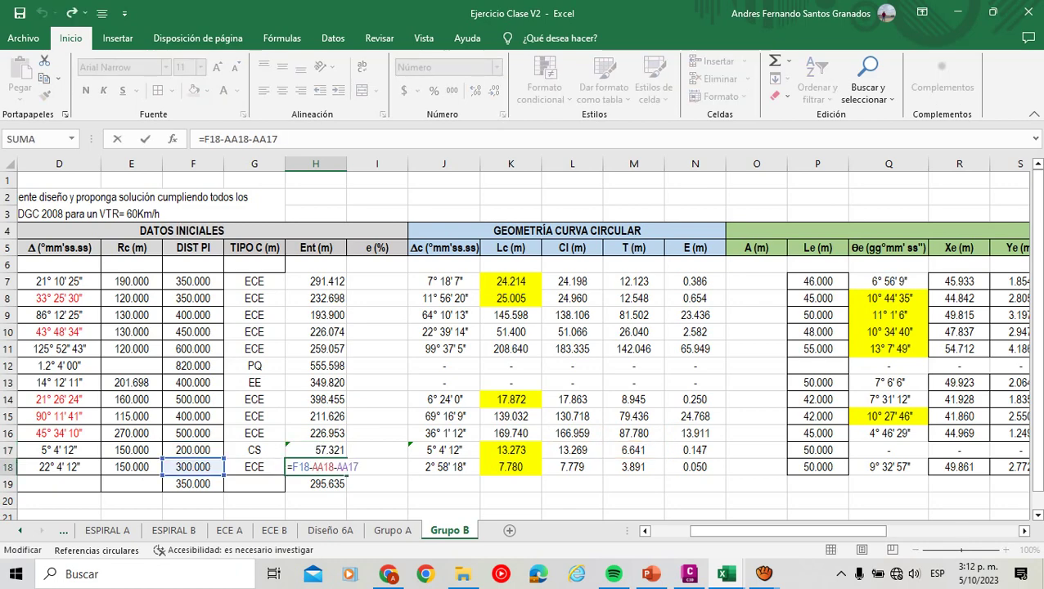
drag(788, 530, 918, 531)
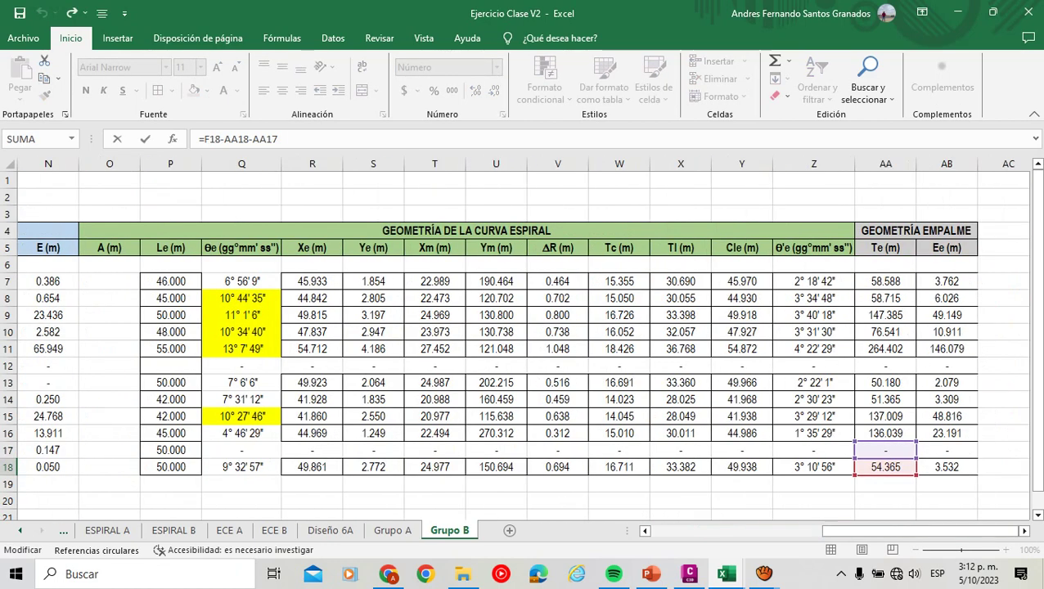
drag(886, 442, 489, 442)
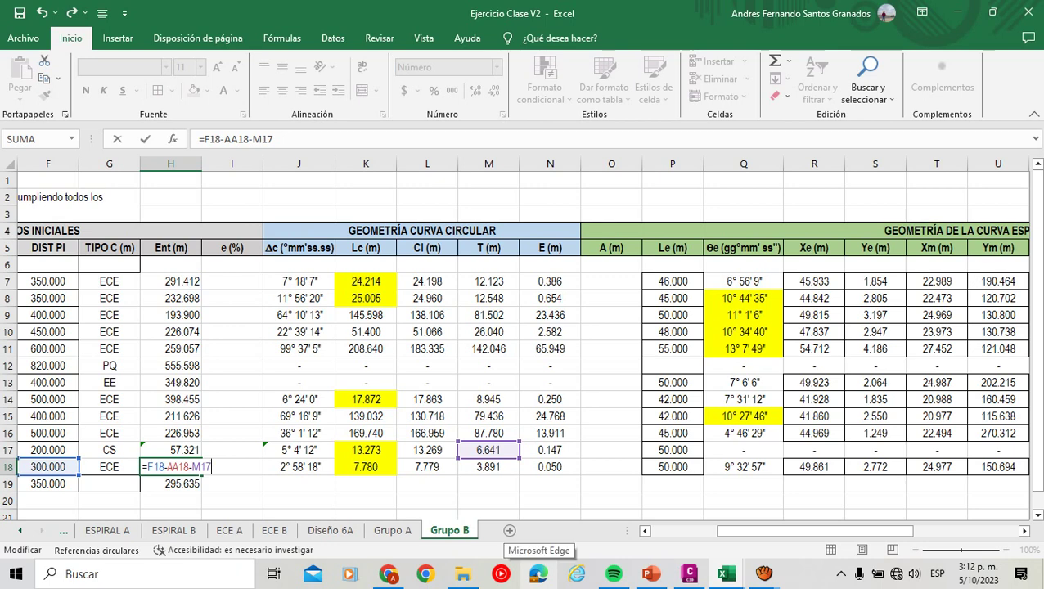
key(Return)
mouse_move(614, 575)
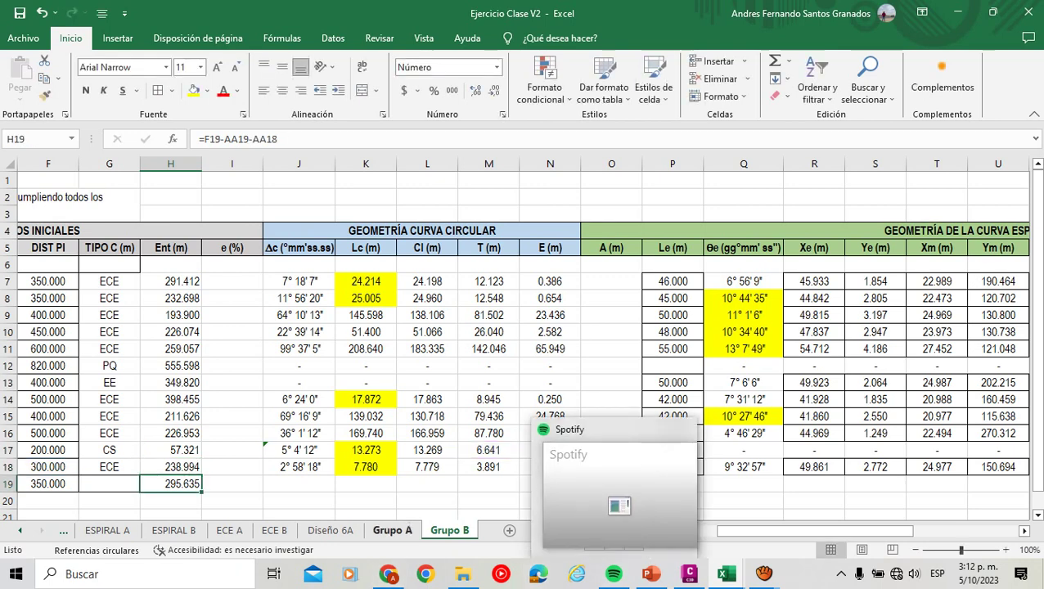
Set the DIST PI of point 11 in F17 to 280.
click(299, 332)
click(48, 451)
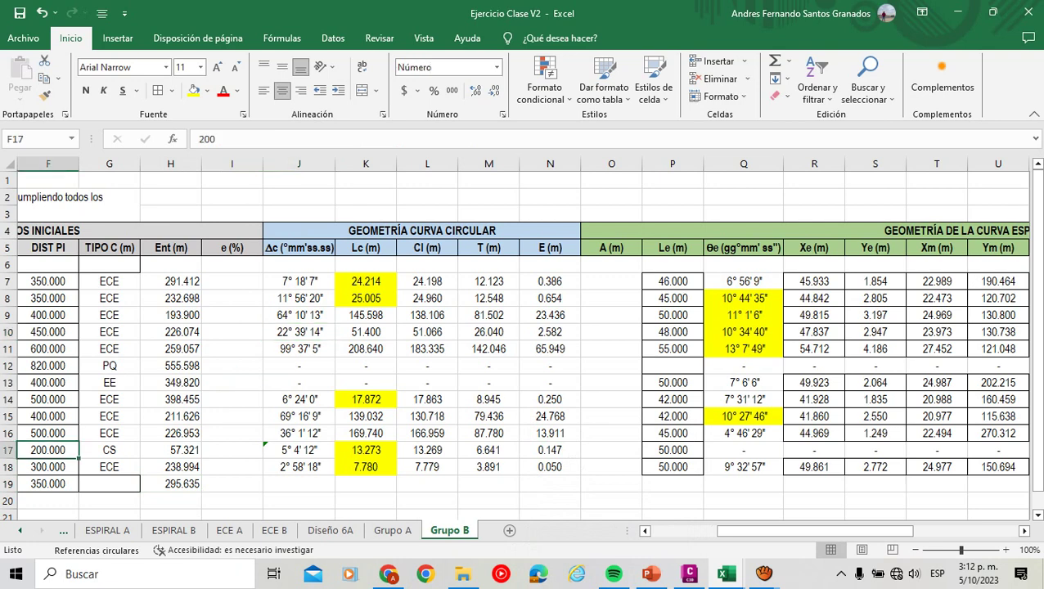
text(280)
key(Return)
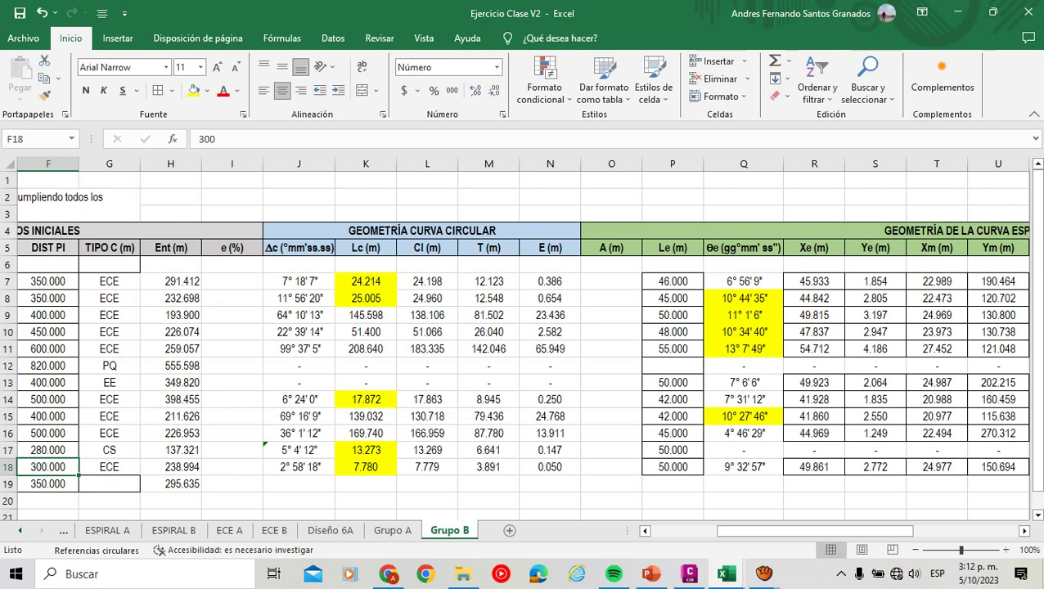
Center the Ent values in H7:H19 horizontally.
drag(170, 281, 170, 466)
click(283, 90)
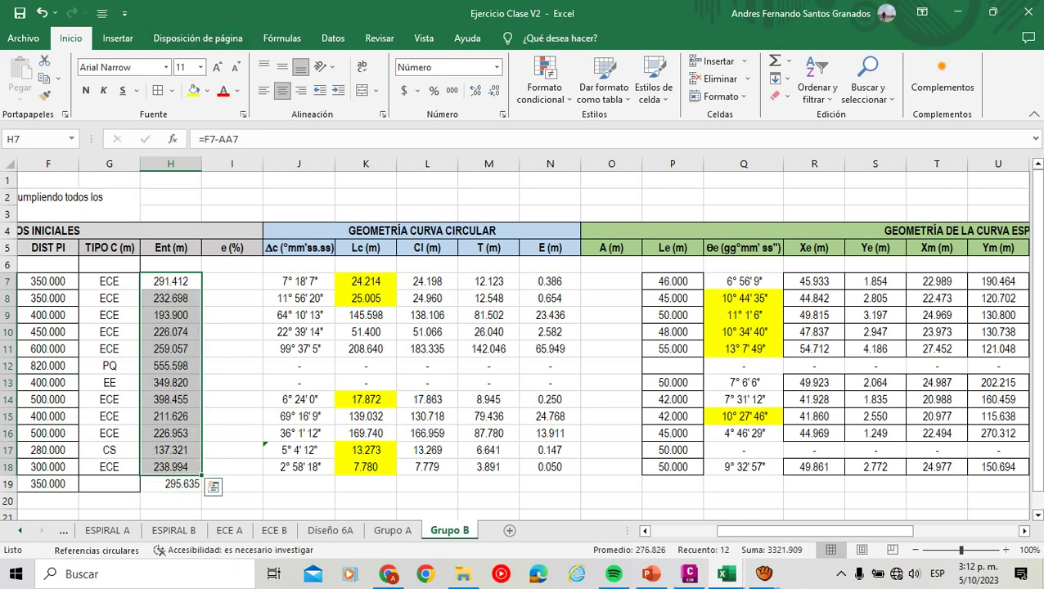
click(170, 484)
click(282, 90)
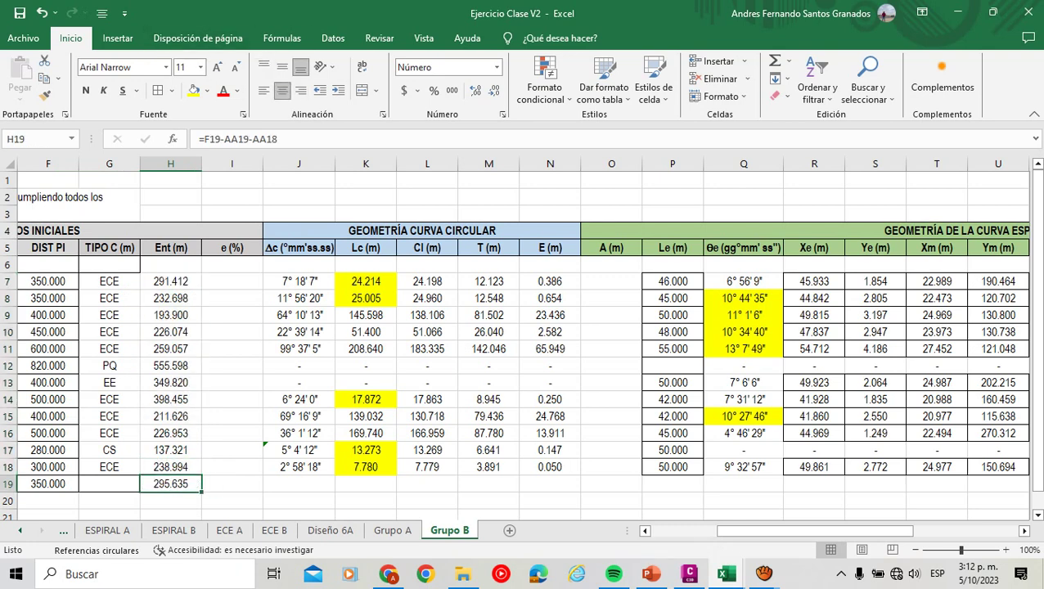
Merge and center cells AC4:AF4 beside the GEOMETRÍA EMPALME heading and enter the heading ABSCISAS.
click(232, 264)
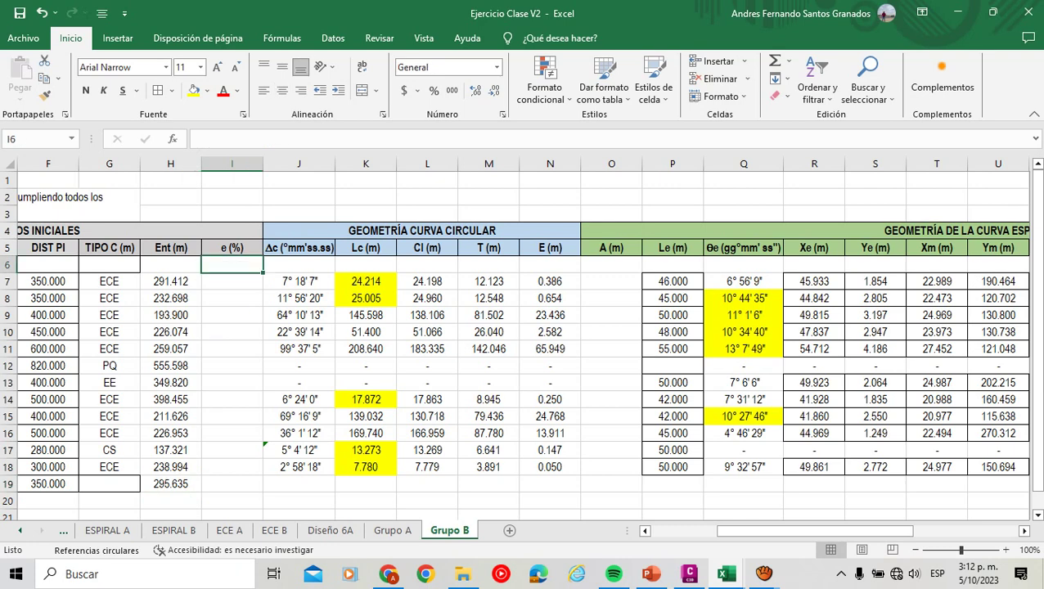
click(232, 281)
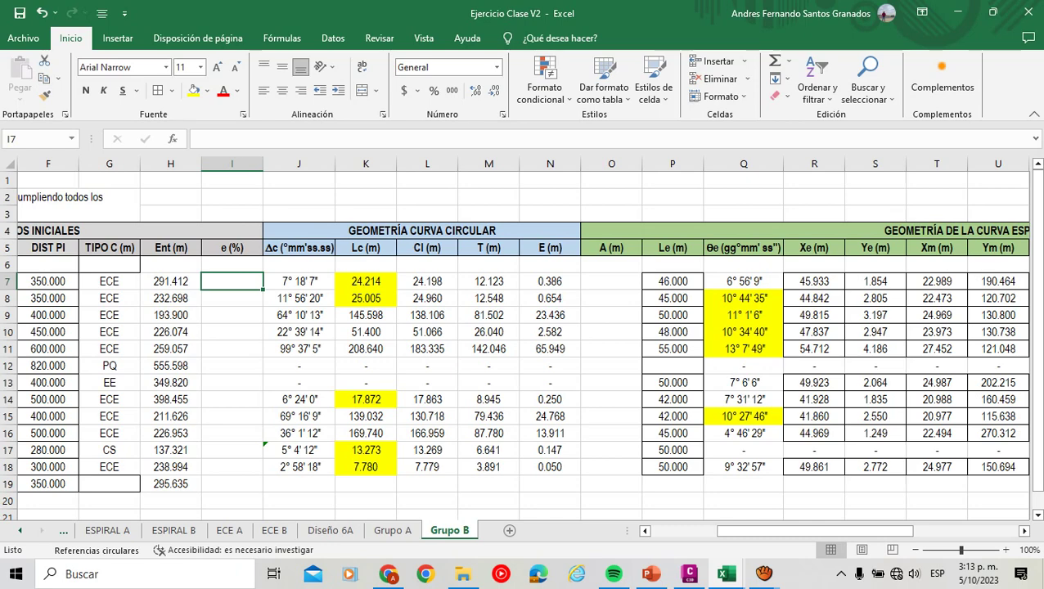
drag(810, 530, 918, 530)
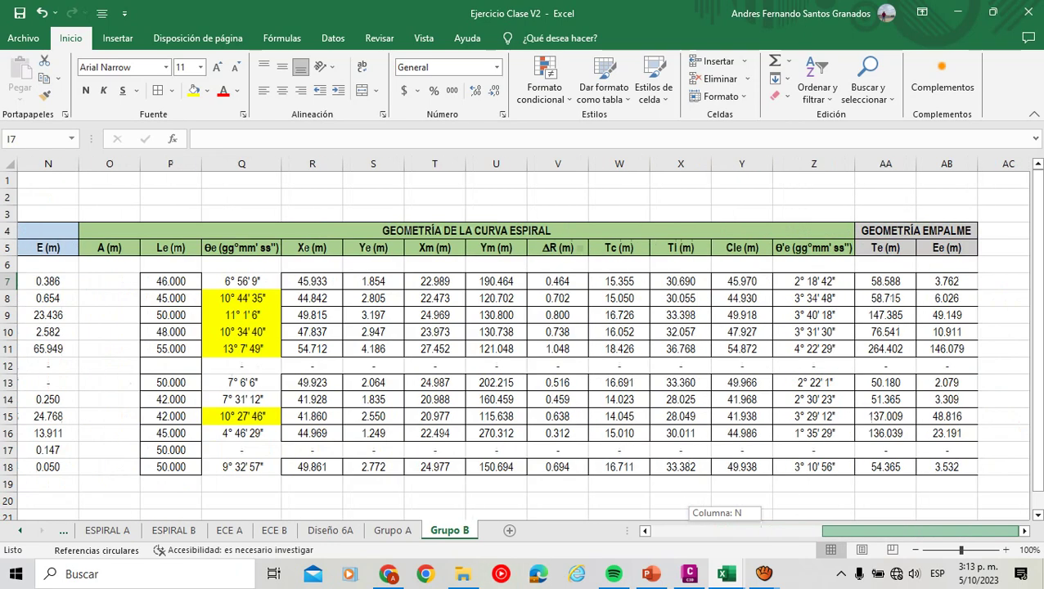
click(1024, 531)
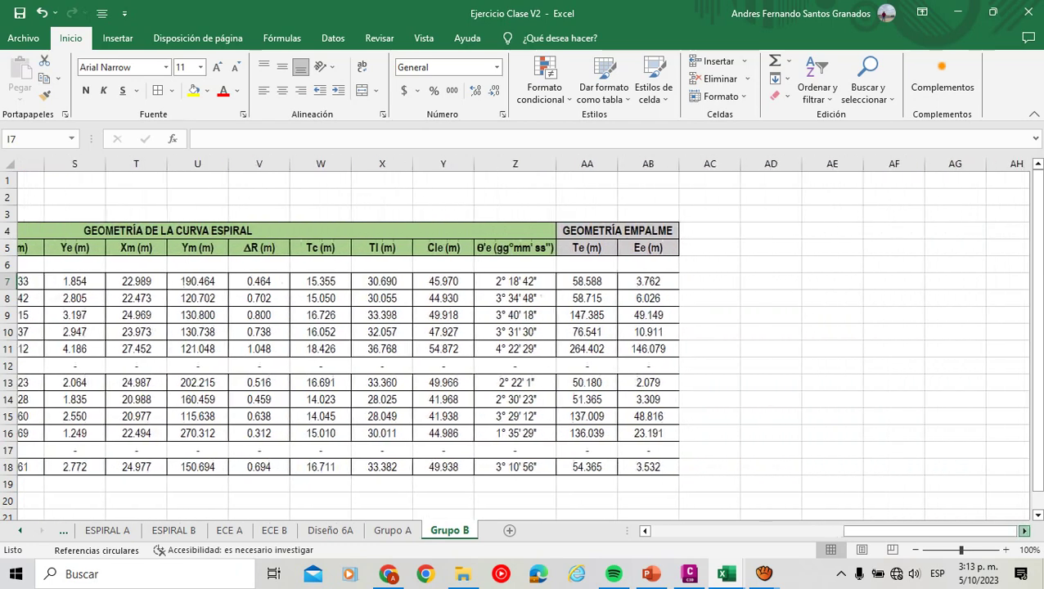
click(1024, 530)
drag(560, 230, 745, 230)
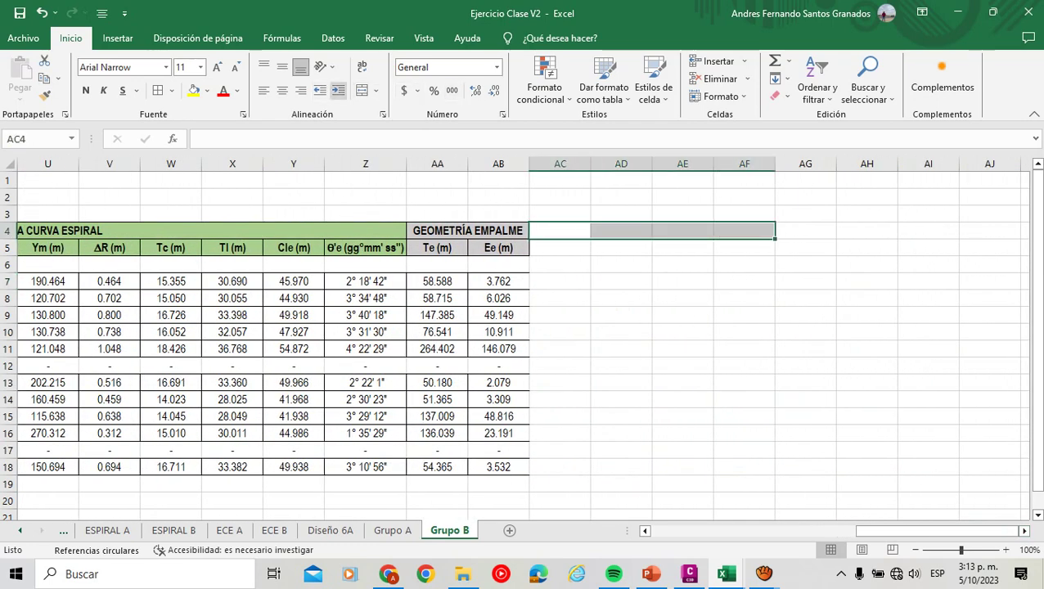
click(363, 90)
text(ABSCISAS)
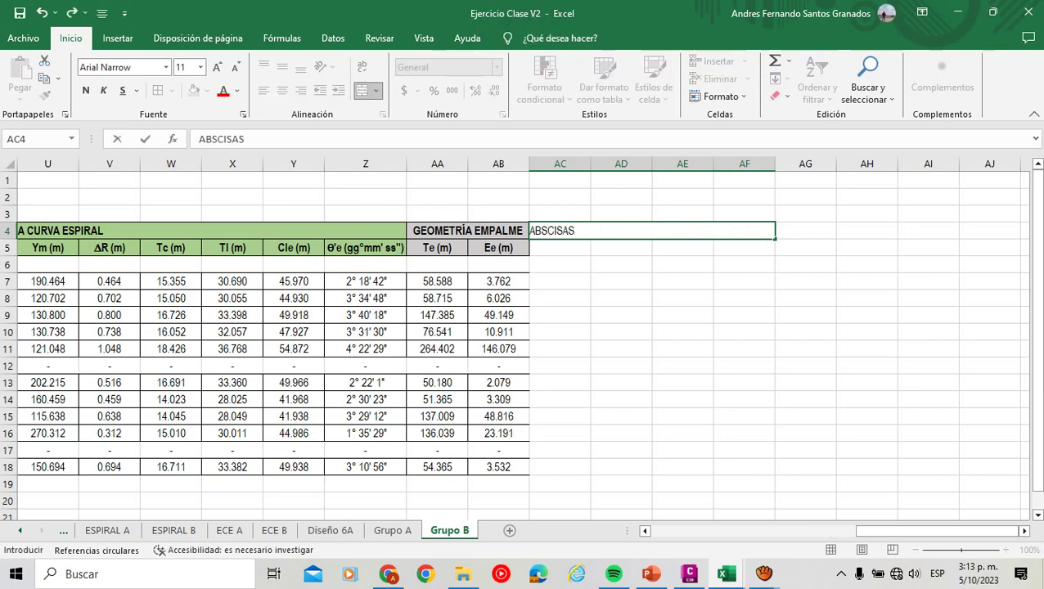
key(Return)
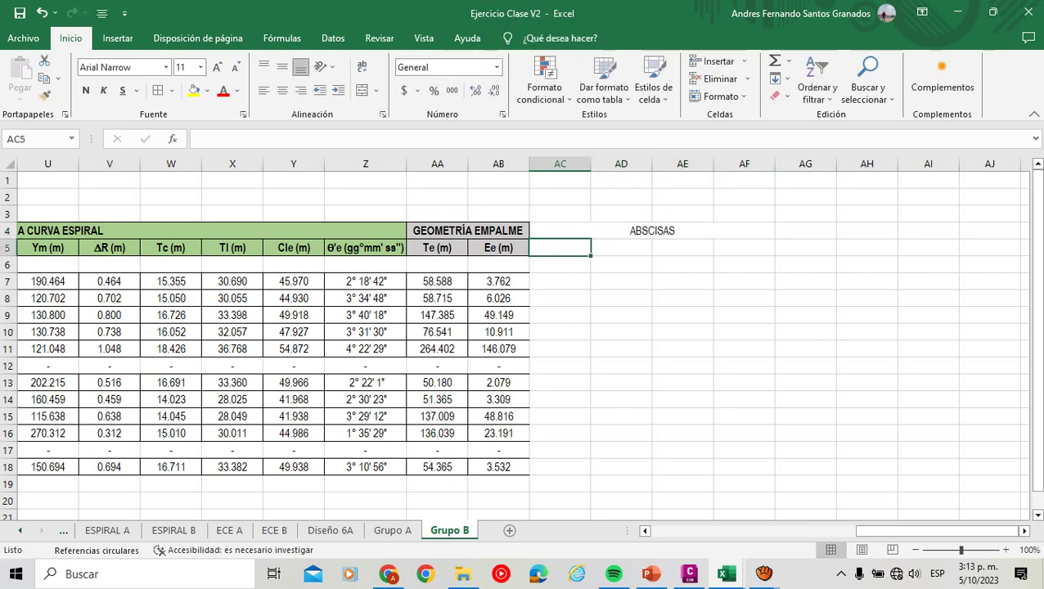
Enter the column headings TE, EC, CE and ET in AC5:AF5 under ABSCISAS.
text(E)
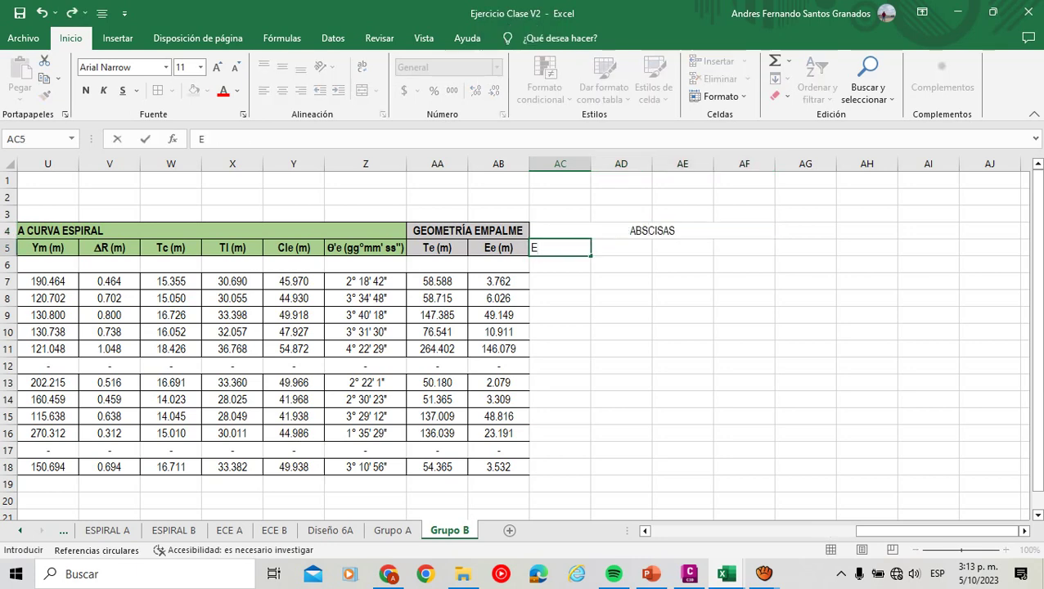
key(BackSpace)
text(TE)
key(Tab)
text(EC)
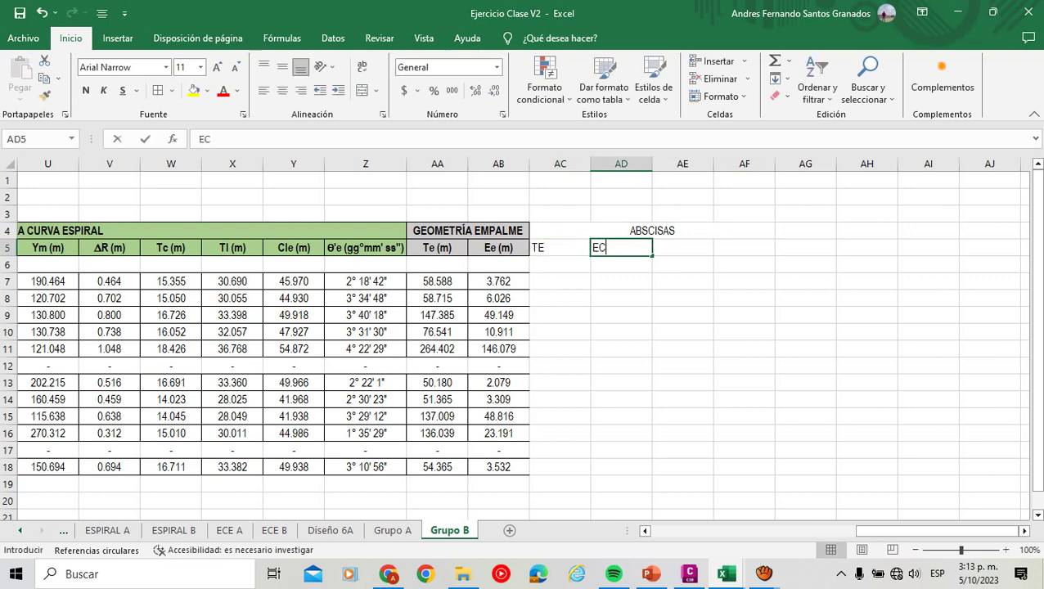
key(Tab)
text(CE)
key(Tab)
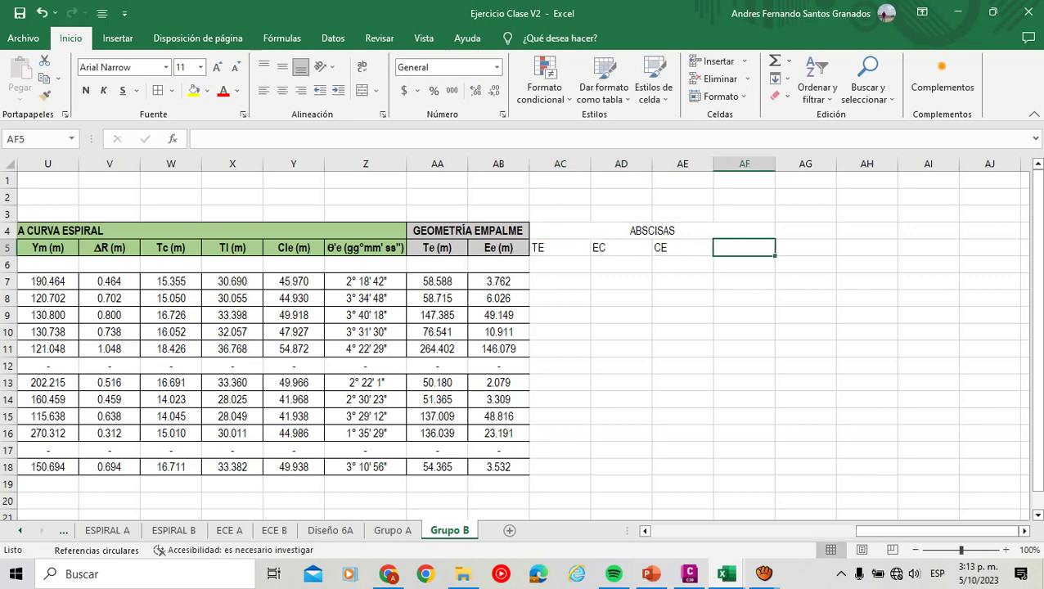
text(T)
key(BackSpace)
text(ET)
key(Return)
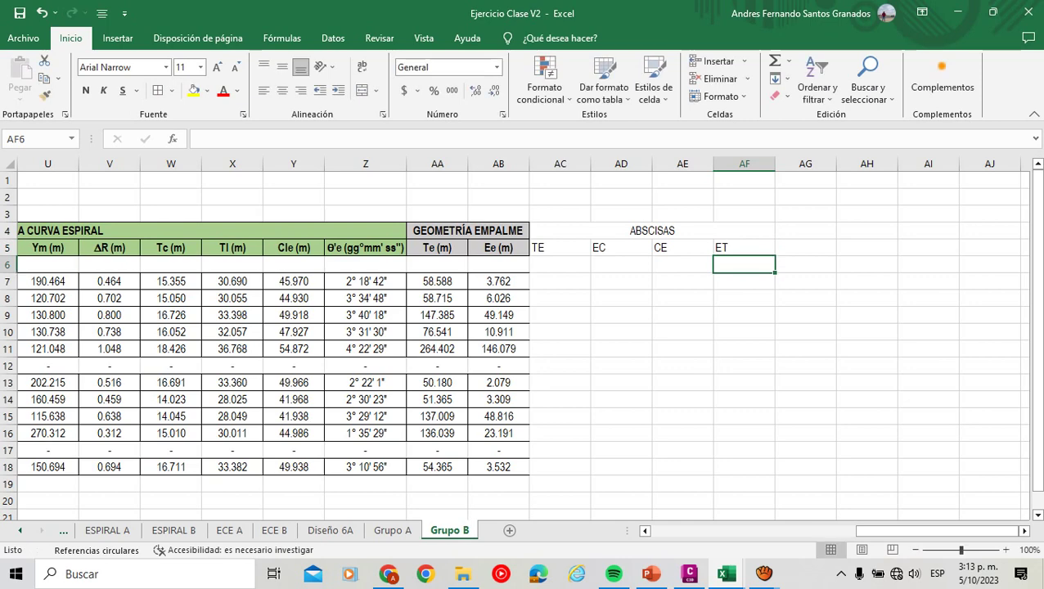
Format the ABSCISAS header block AC4:AF5 with bold, centered text, the same gray fill as GEOMETRÍA EMPALME, and cell borders.
key(Up)
key(shift+Left)
key(shift+Left)
key(shift+Left)
key(shift+Left)
key(shift+Right)
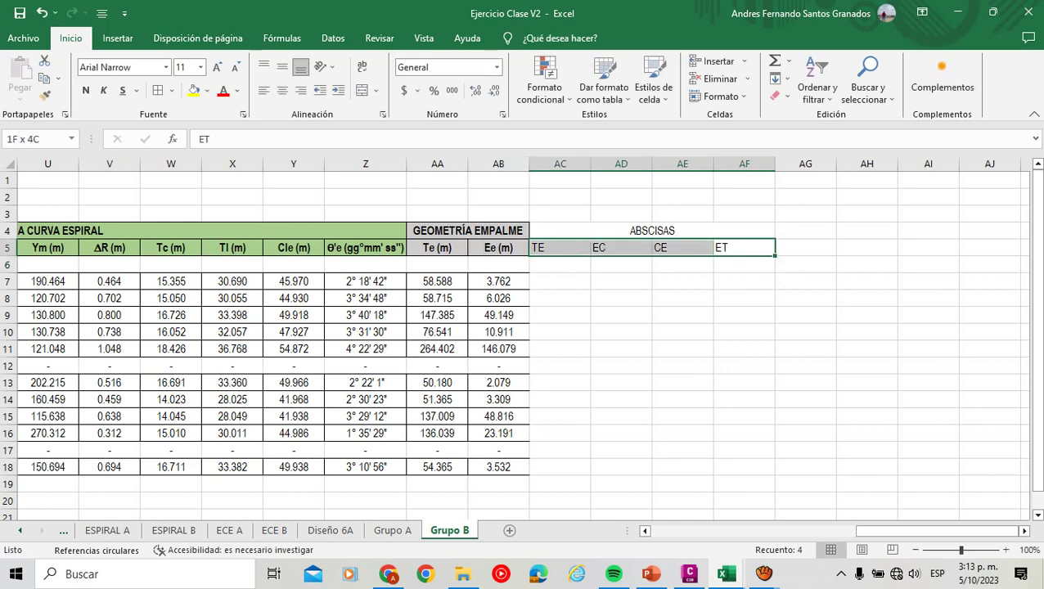
drag(560, 247, 560, 230)
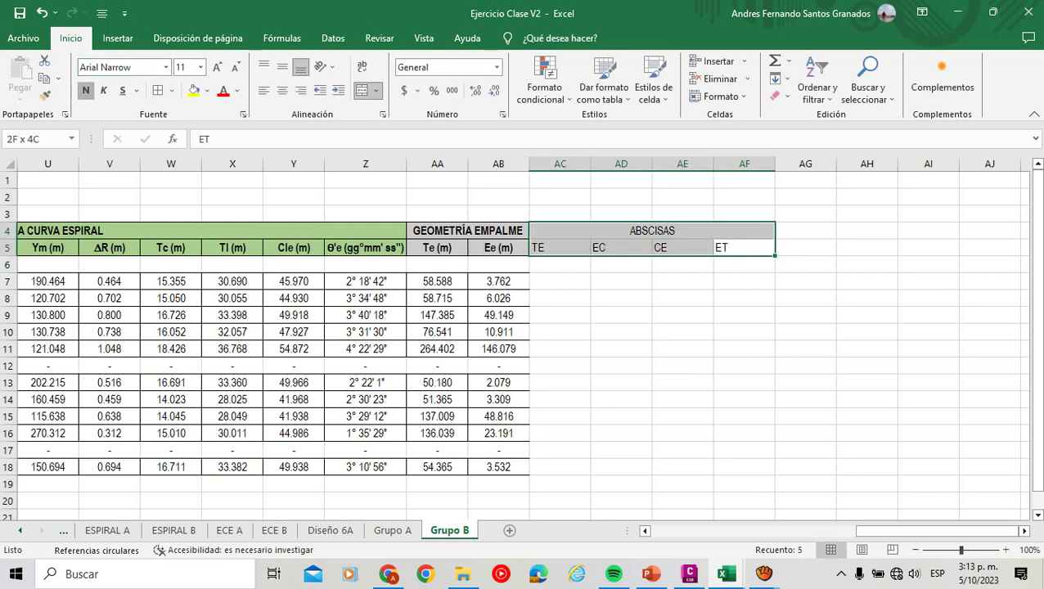
click(86, 90)
click(283, 90)
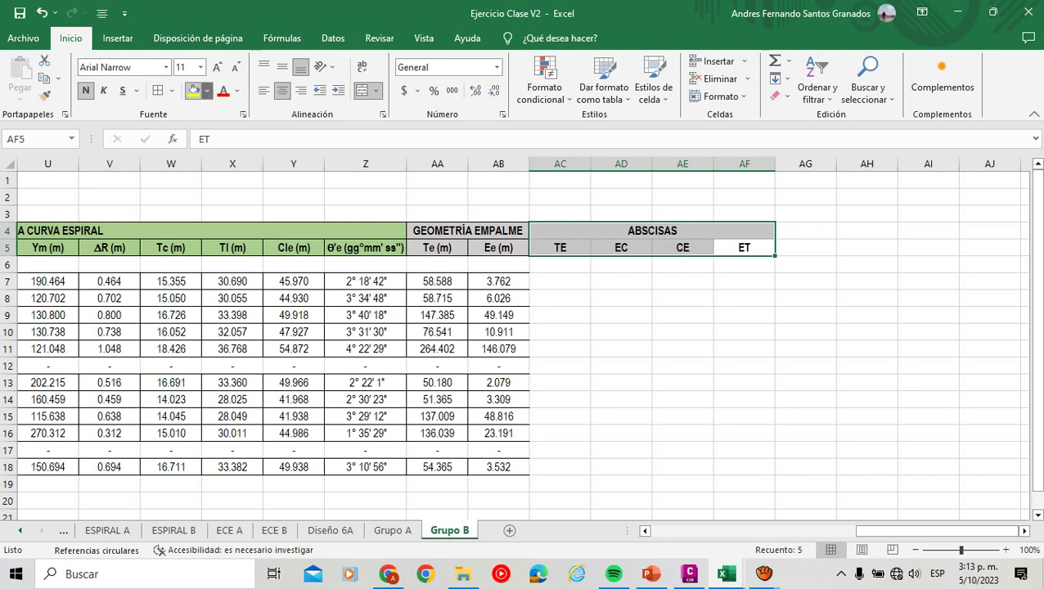
click(207, 91)
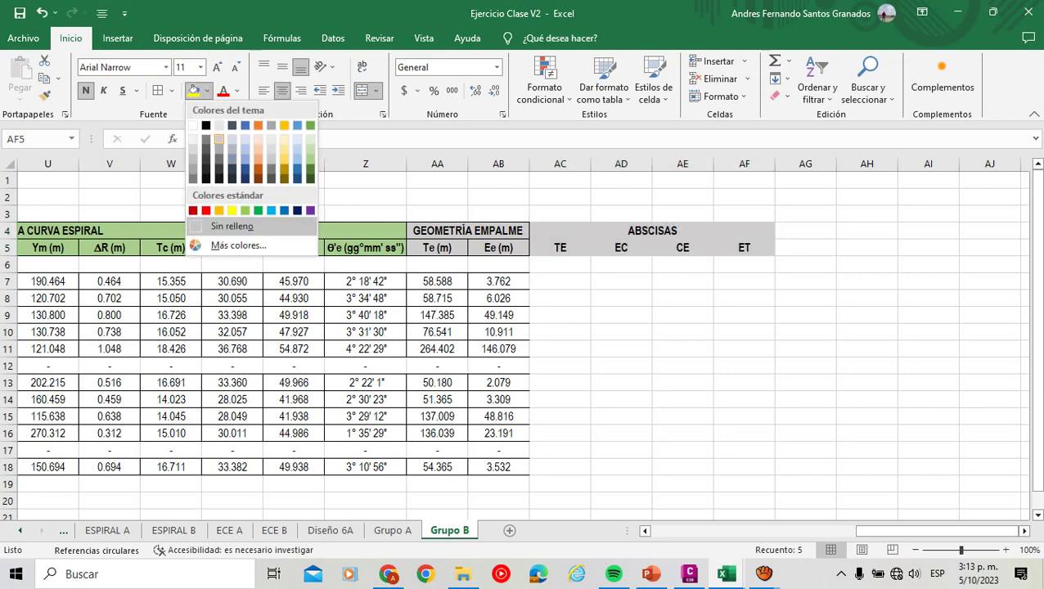
click(219, 139)
click(157, 90)
click(621, 298)
Apply the custom number format K0+000.000 to AC6:AF18 and enter 0 as the starting station in the merged row 6 cell.
drag(560, 265, 744, 467)
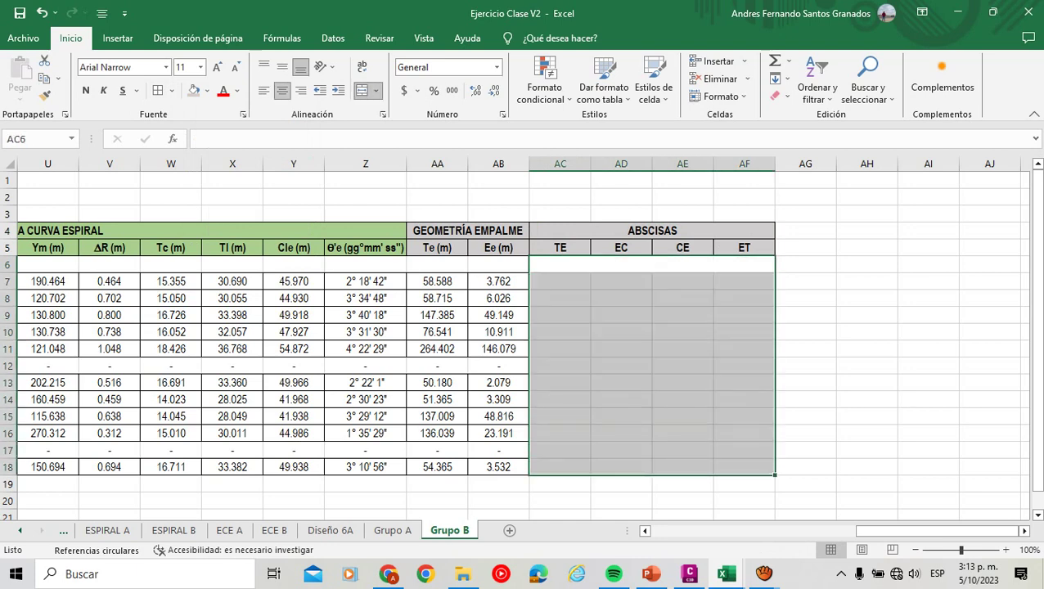
click(496, 67)
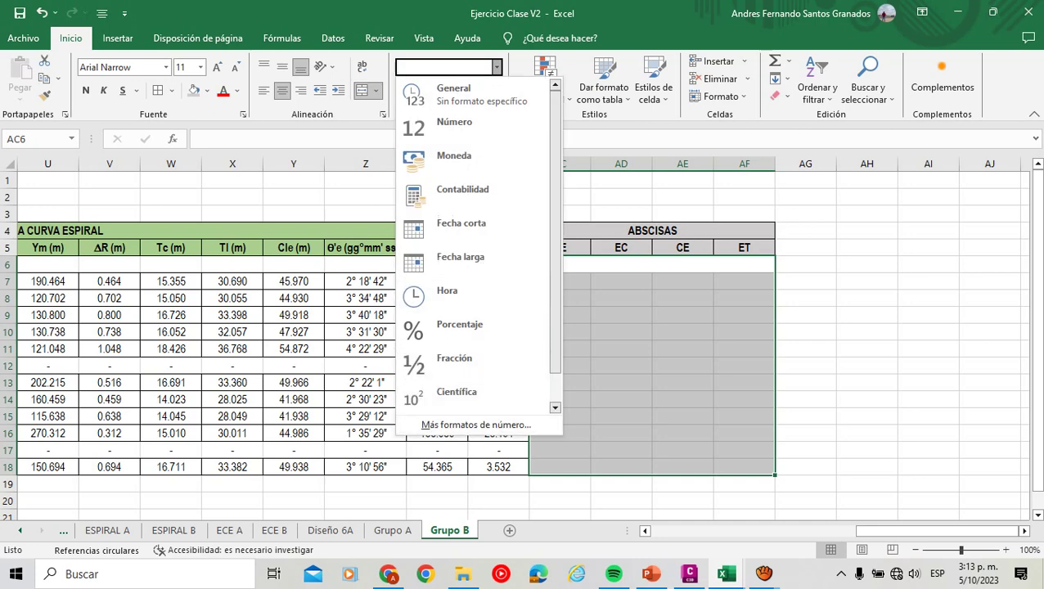
click(476, 425)
click(610, 276)
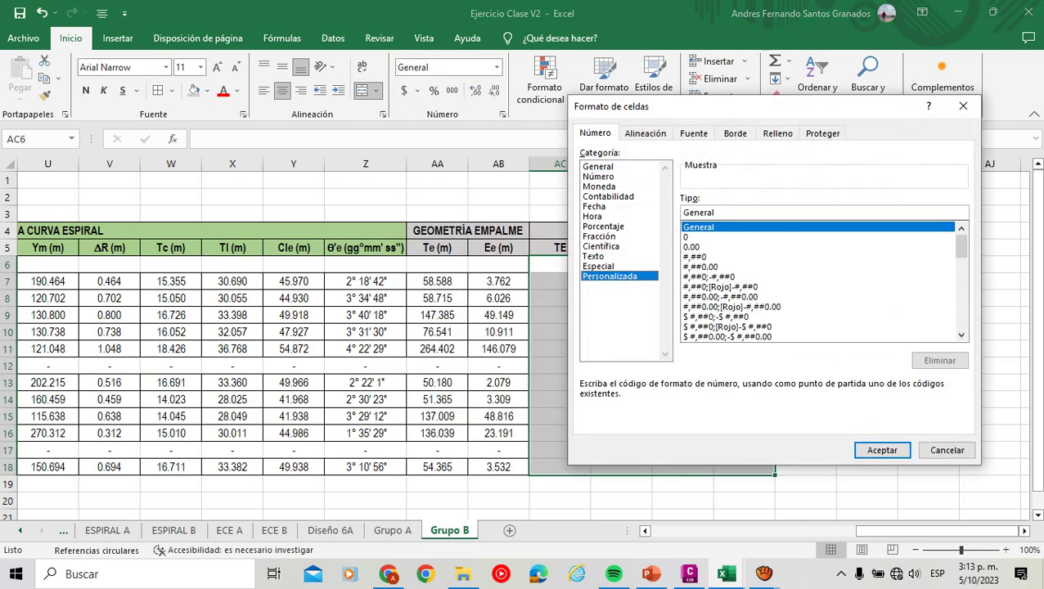
drag(962, 245, 962, 305)
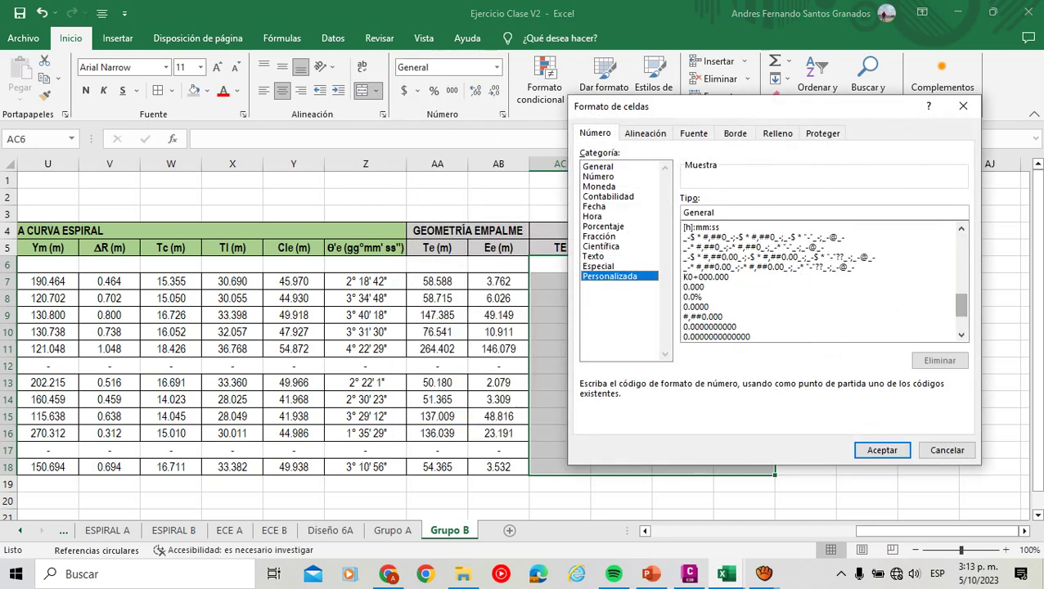
click(706, 277)
click(694, 286)
click(706, 276)
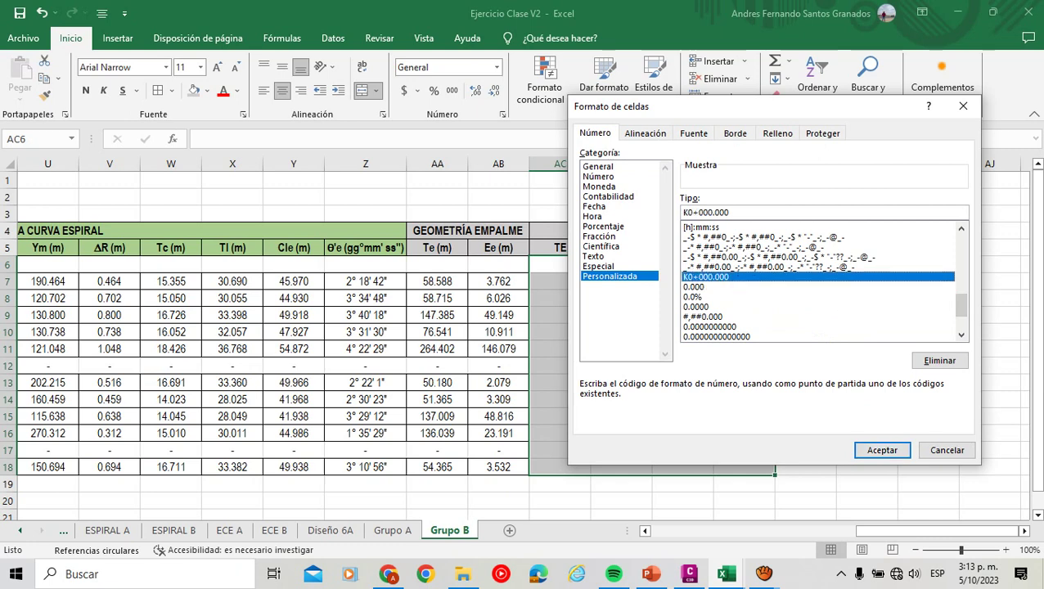
key(Return)
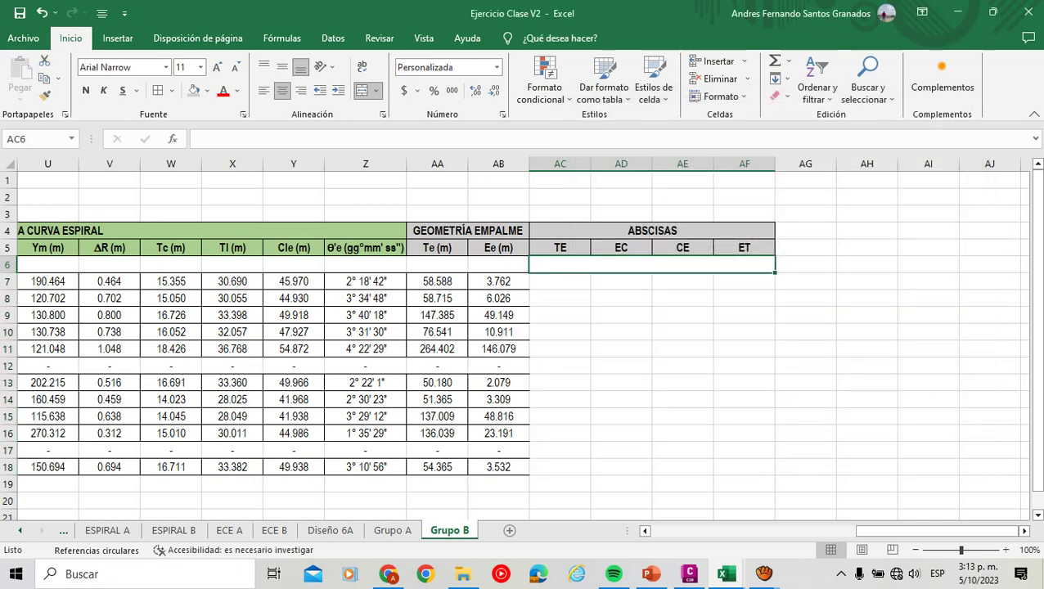
text(0)
key(Return)
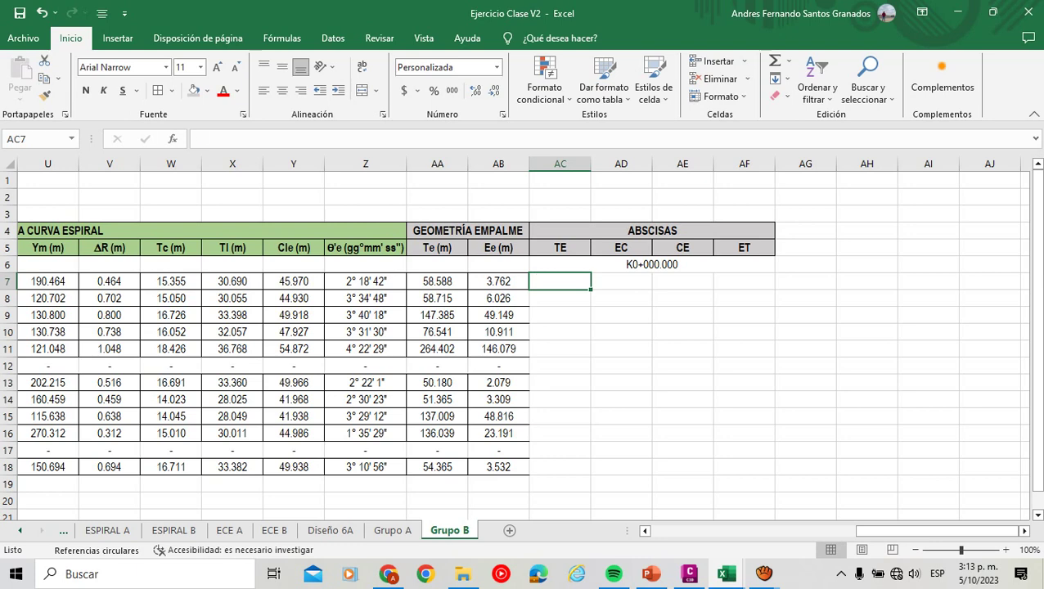
Enter the TE formula for point 1 in AC7, adding its Ent value to the starting station: =AC6+H7.
text(0)
text(=)
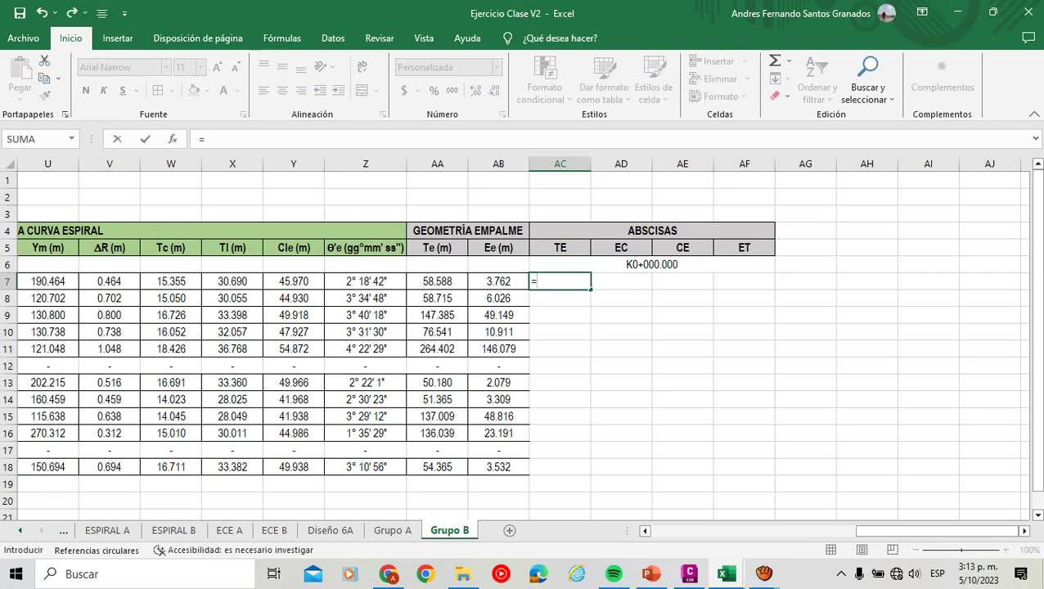
key(Up)
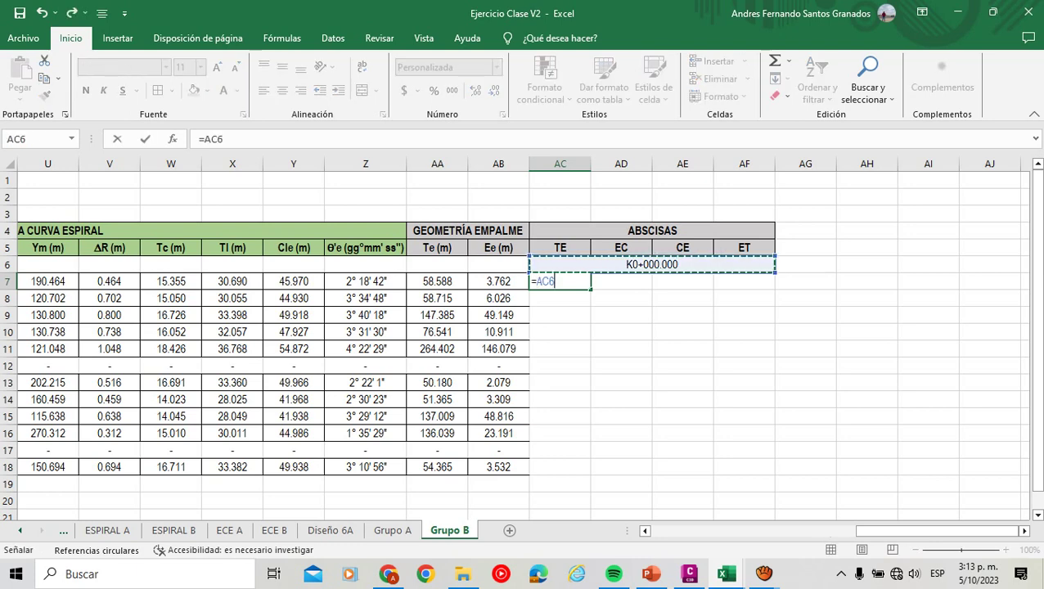
text(+)
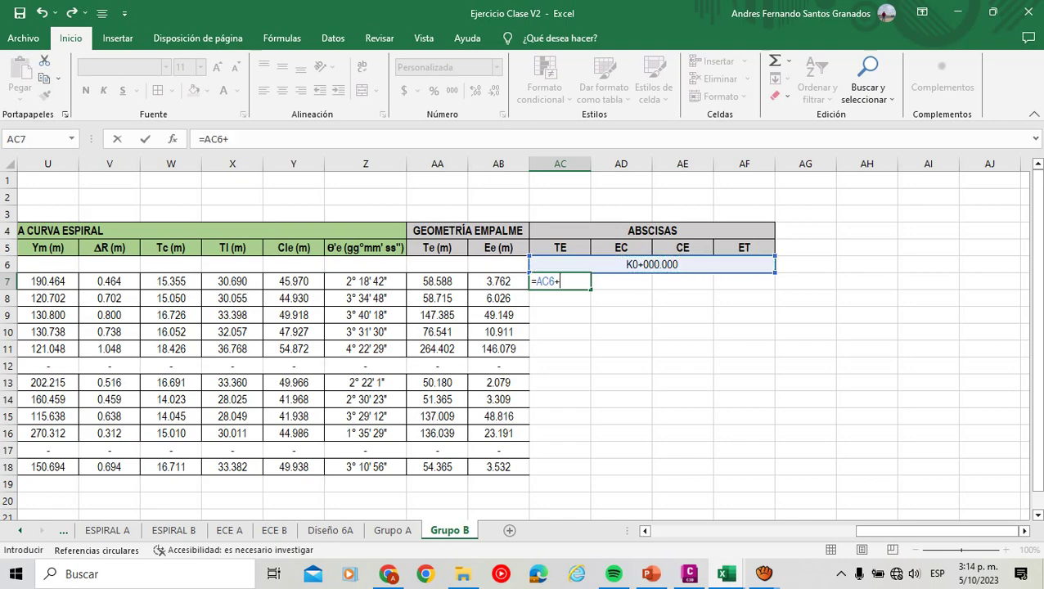
key(Up)
key(Left)
key(Left)
key(Left)
key(Left)
key(Left)
key(Left)
key(Left)
key(Left)
key(Left)
key(Left)
key(Left)
key(Left)
key(Left)
key(Left)
key(Left)
key(Left)
key(Left)
key(Left)
key(Left)
key(Left)
key(Left)
key(Left)
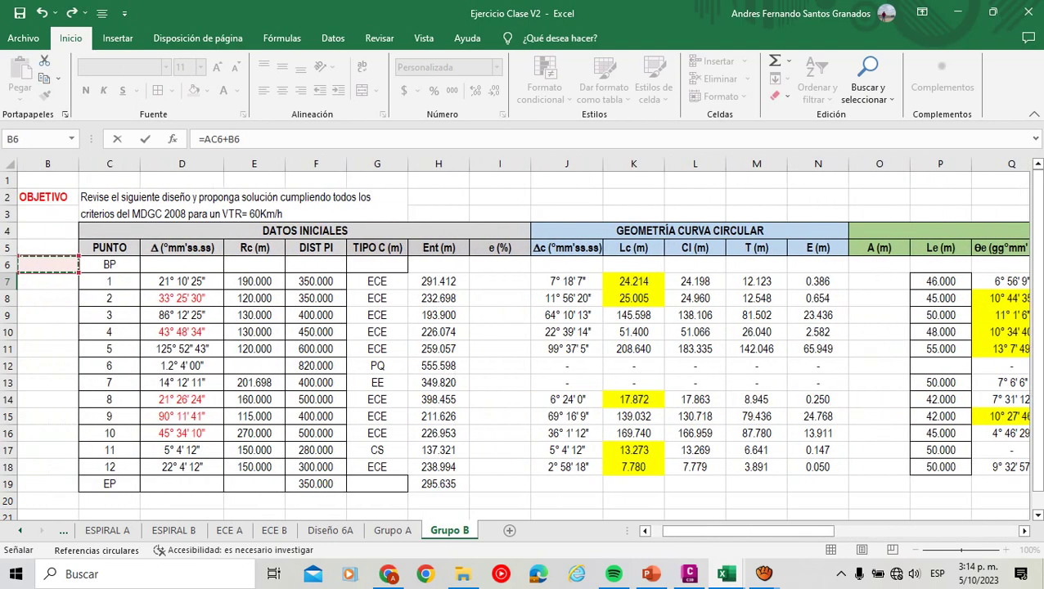
key(Right)
key(Right)
key(Right)
key(Right)
key(Right)
key(Right)
key(Down)
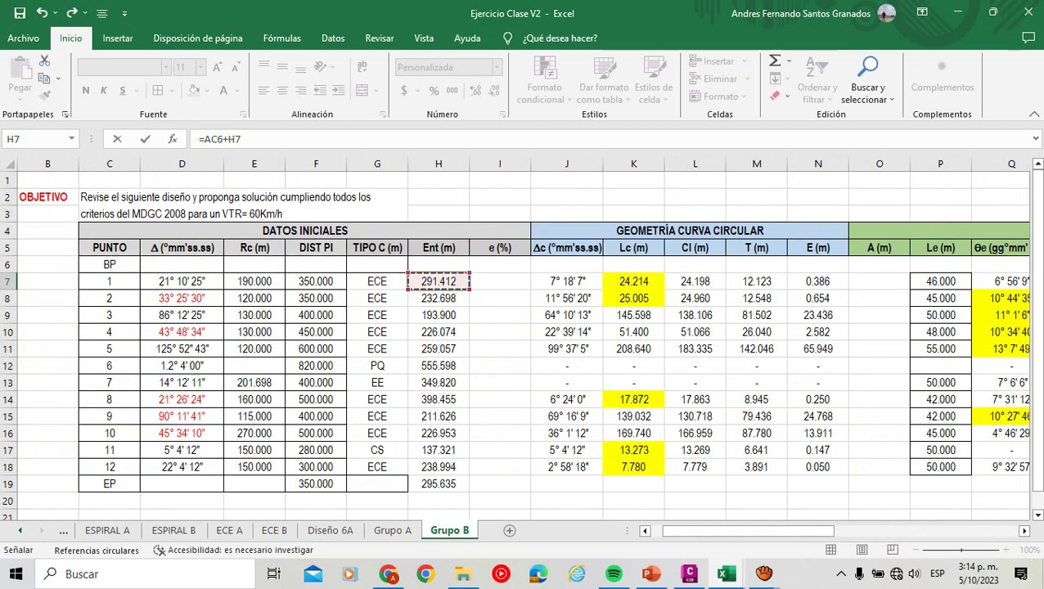
key(Tab)
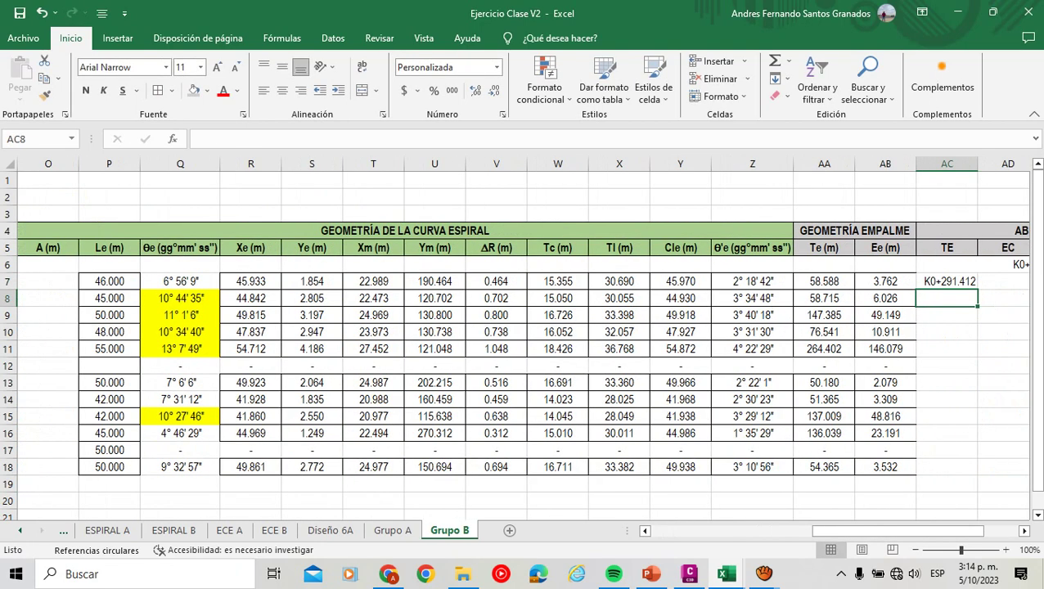
Enter the EC formula for point 1 in AD7, adding the spiral length Le to the TE station: =AC7+P7.
text(=)
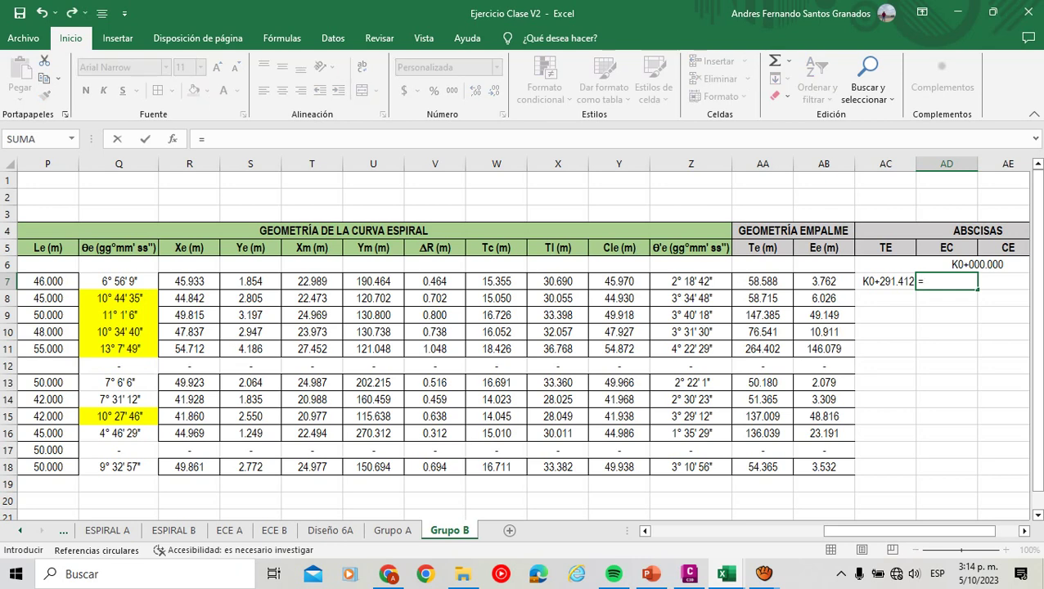
key(Left)
text(+)
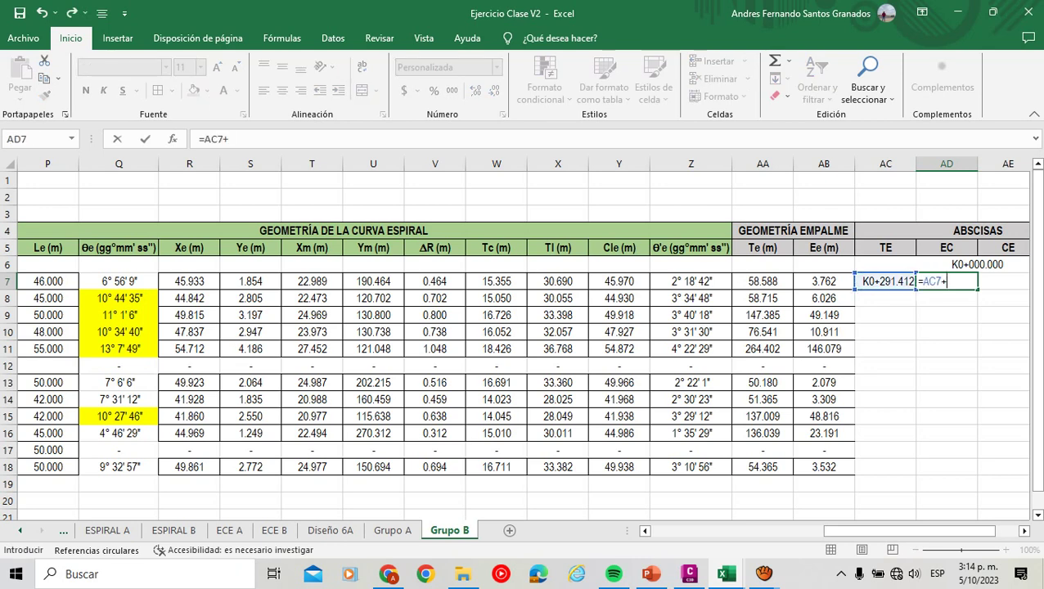
key(Left)
key(Left)
key(Left)
key(Left)
key(Left)
key(Left)
key(Left)
key(Left)
key(Left)
key(Left)
key(Left)
key(Left)
key(Left)
key(Left)
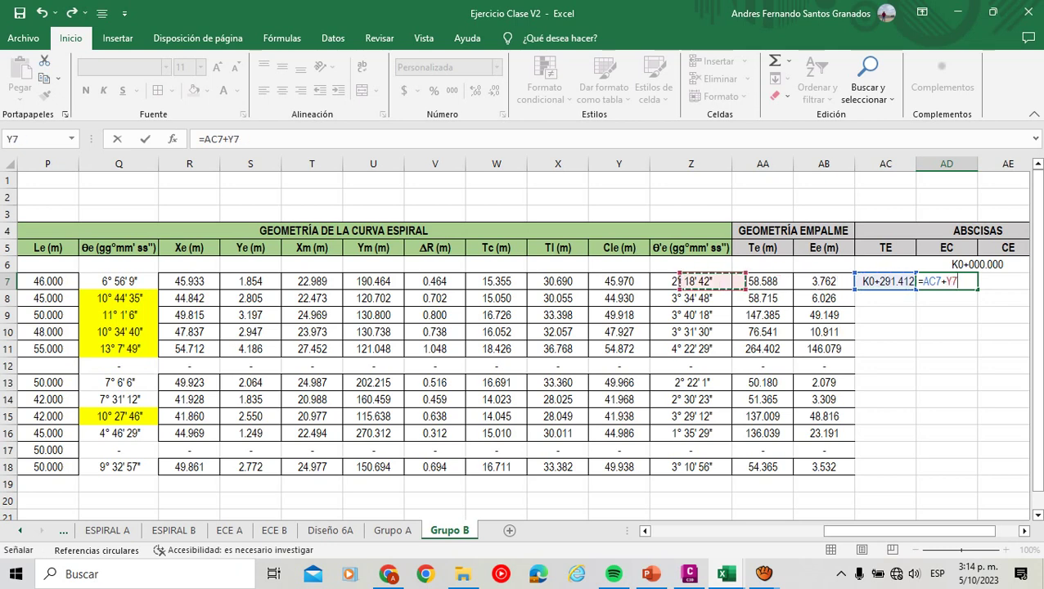
key(Tab)
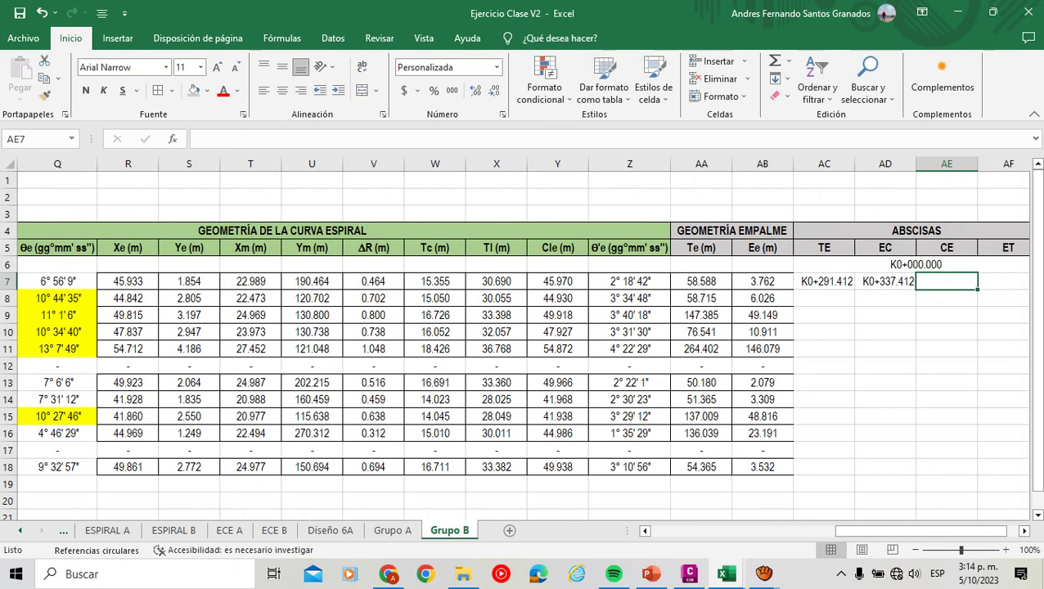
Enter the CE formula for point 1 in AE7, adding the curve length Lc to the EC station: =AD7+K7.
text(=)
key(Left)
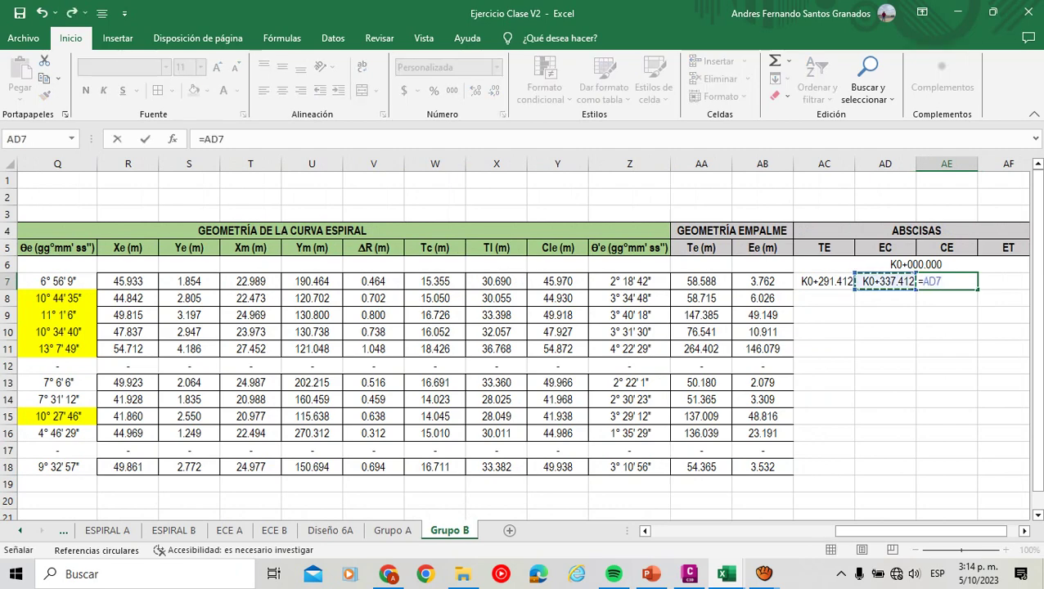
text(+)
key(Left)
key(Left)
key(Left)
key(Left)
key(Left)
key(Left)
key(Left)
key(Left)
key(Left)
key(Left)
key(Left)
key(Left)
key(Left)
key(Left)
key(Left)
key(Left)
key(Left)
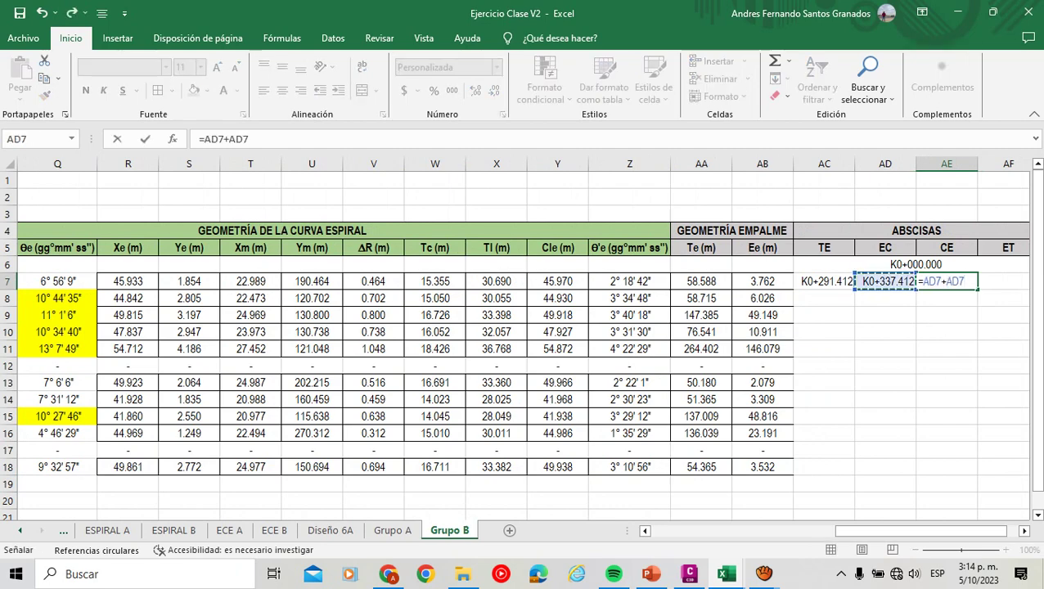
key(Left)
key(Left)
key(Left)
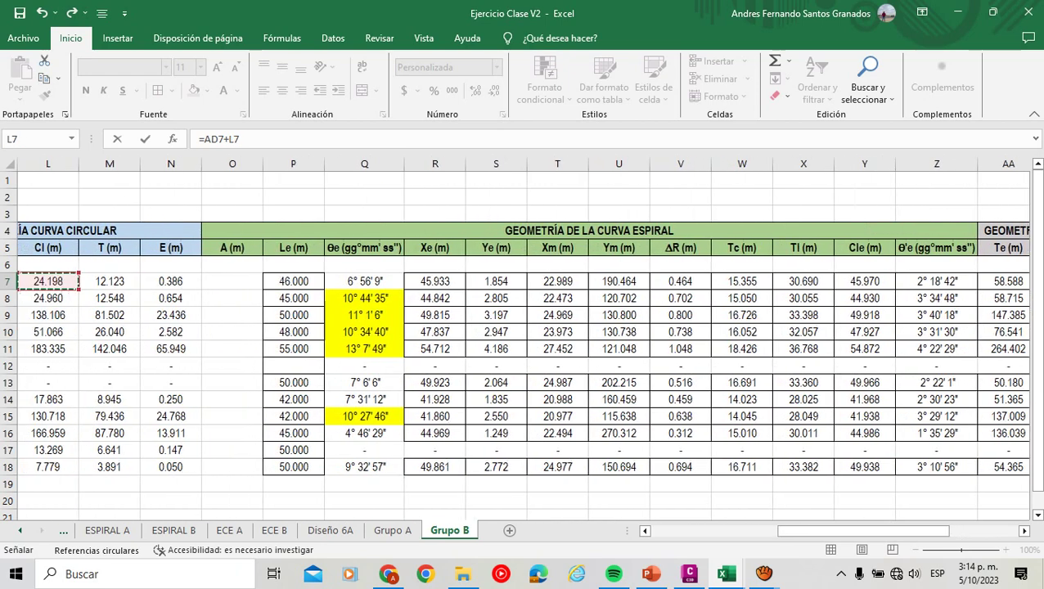
key(Tab)
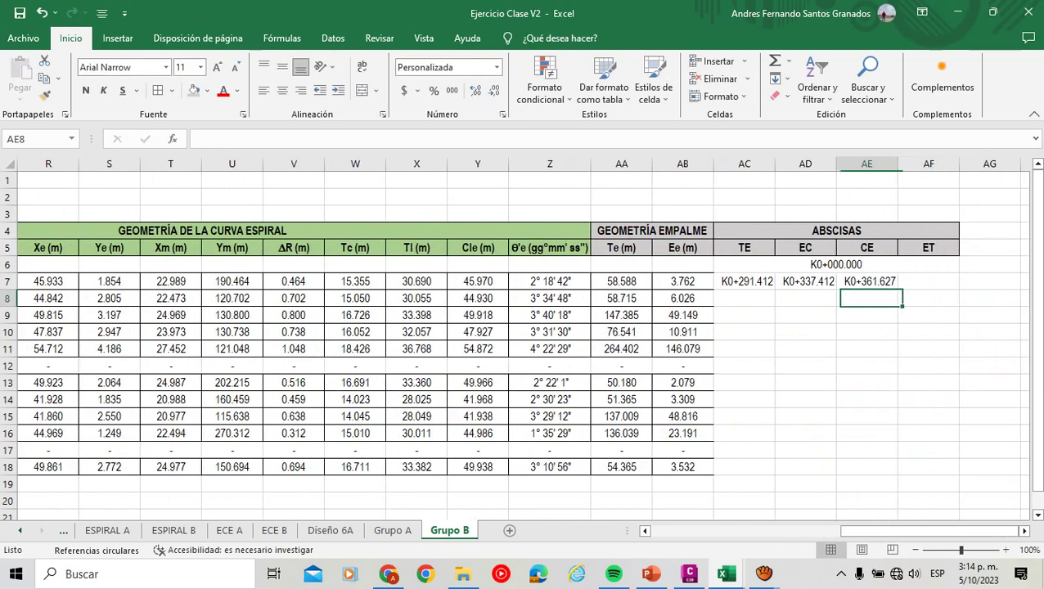
Enter the ET formula for point 1 in AF7, adding the spiral length Le to the CE station: =AE7+P7.
text(=)
key(Left)
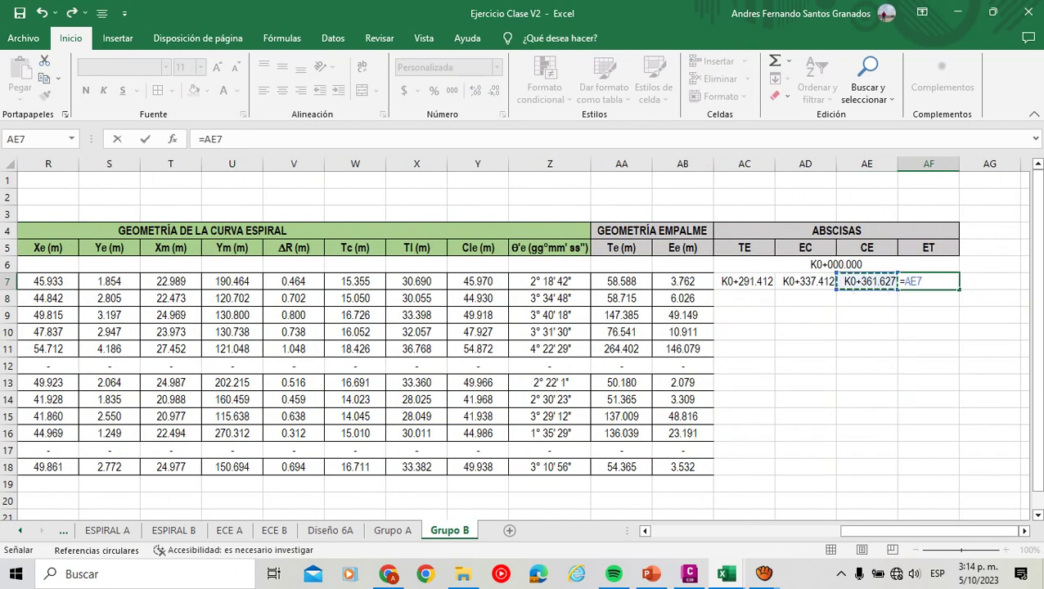
text(+)
key(Left)
key(Left)
key(Left)
key(Left)
key(Left)
key(Left)
key(Left)
key(Left)
key(Left)
key(Left)
key(Left)
key(Left)
key(Left)
key(Left)
key(Left)
key(Left)
key(Left)
key(Left)
key(Left)
key(Left)
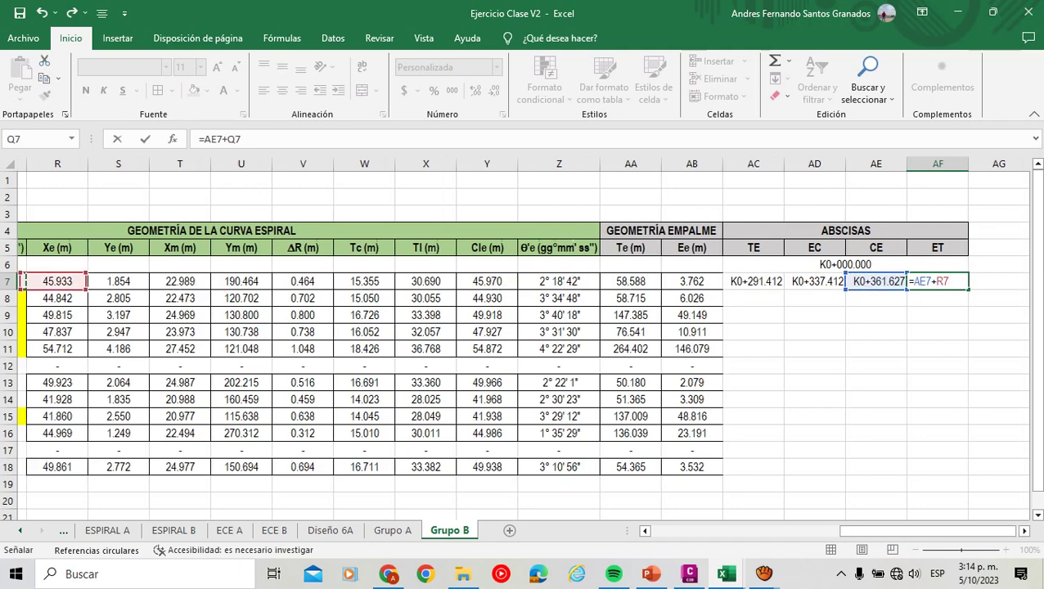
key(Right)
key(Right)
key(Right)
key(Left)
key(Left)
key(Left)
key(Left)
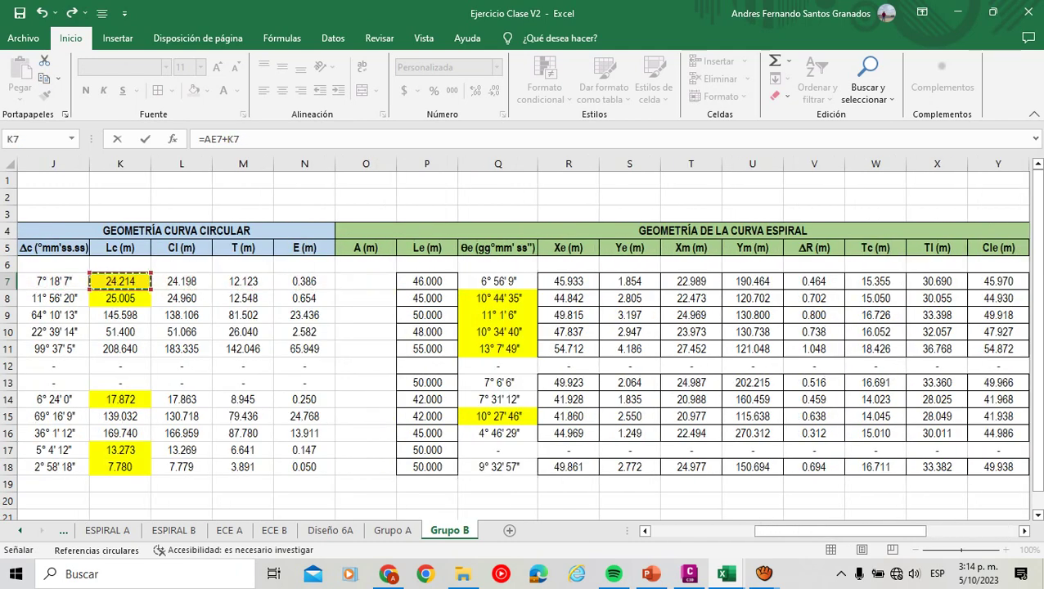
key(Right)
key(Right)
key(Right)
key(Right)
key(Right)
key(Right)
key(Return)
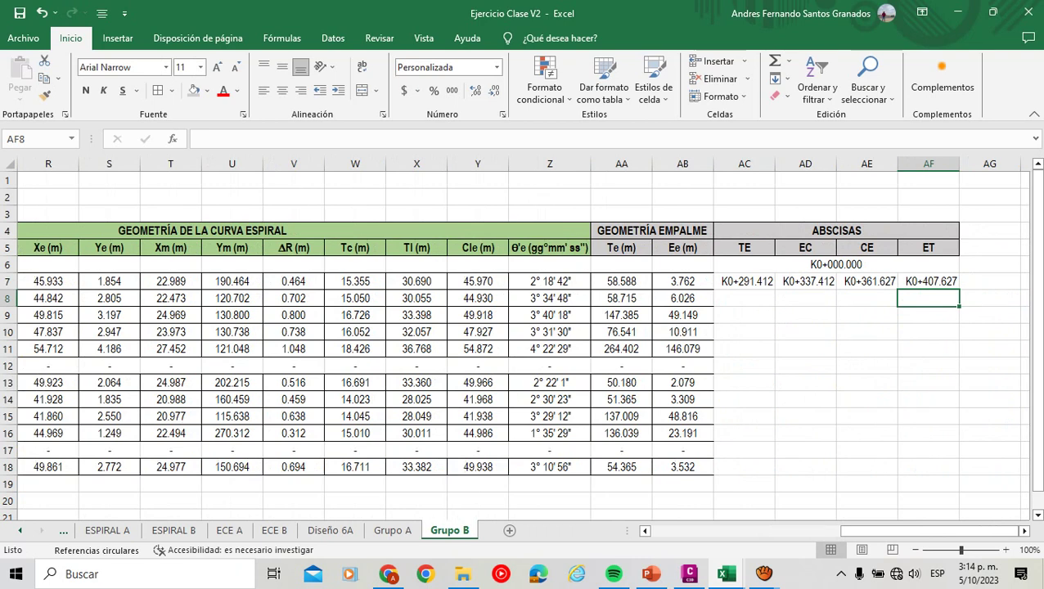
Enter a TE formula for point 2 in AC8 that references its Ent value: =H8.
key(Left)
key(Left)
key(Left)
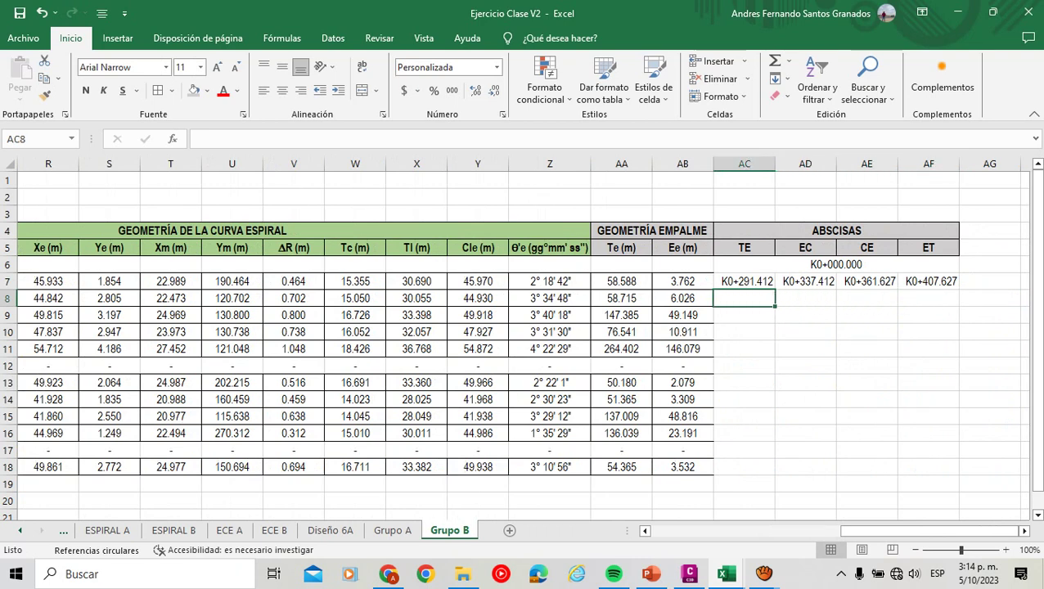
text(=)
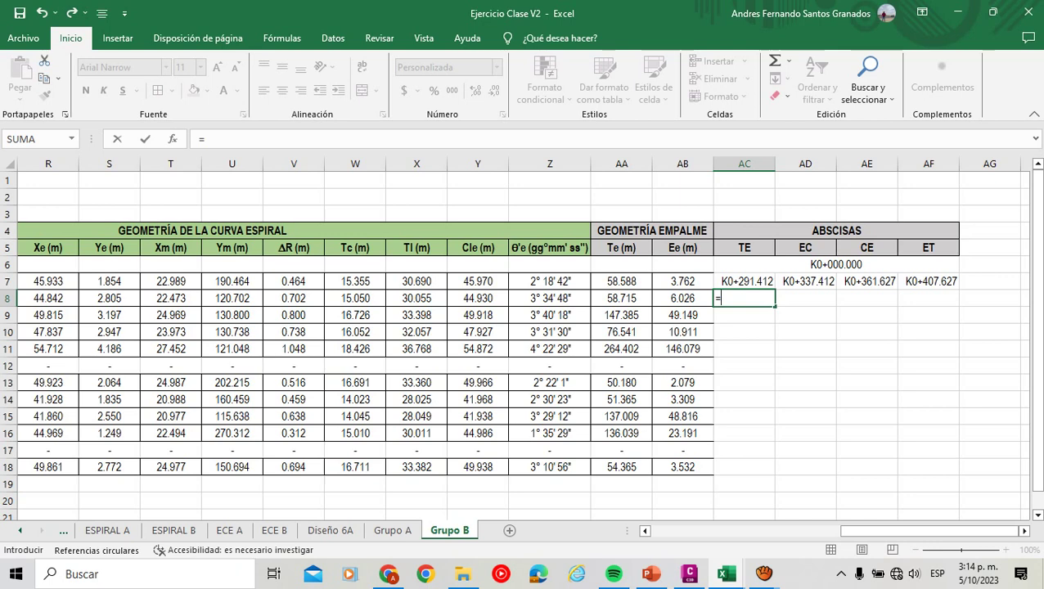
click(928, 280)
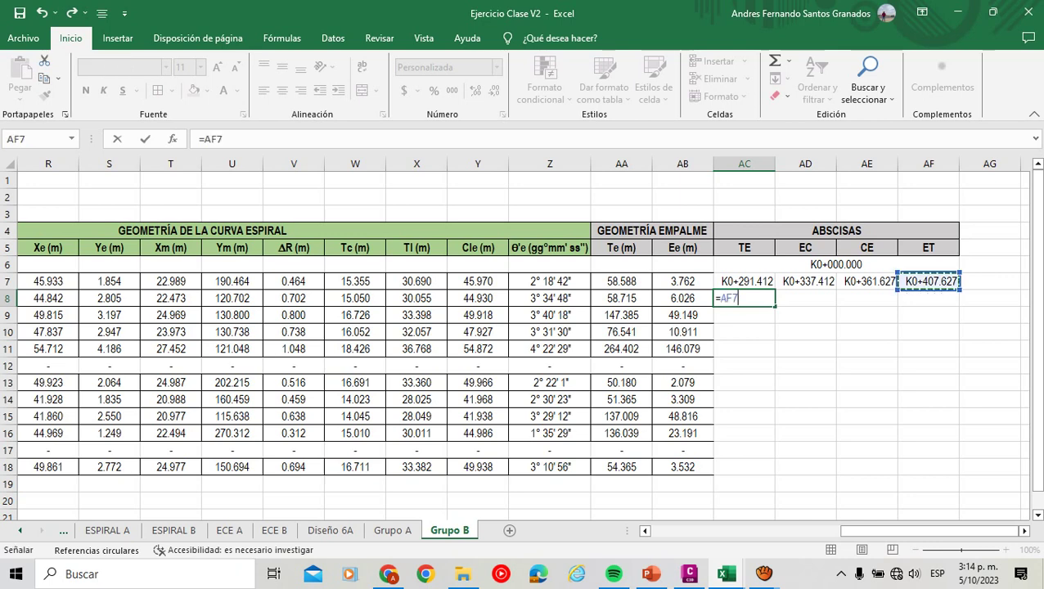
key(Left)
key(Left)
key(Left)
key(Left)
key(Left)
key(Left)
key(Left)
key(Left)
key(Left)
key(Left)
key(Left)
key(Left)
key(Left)
key(Left)
key(Left)
key(Left)
key(Left)
key(Left)
key(Left)
key(Left)
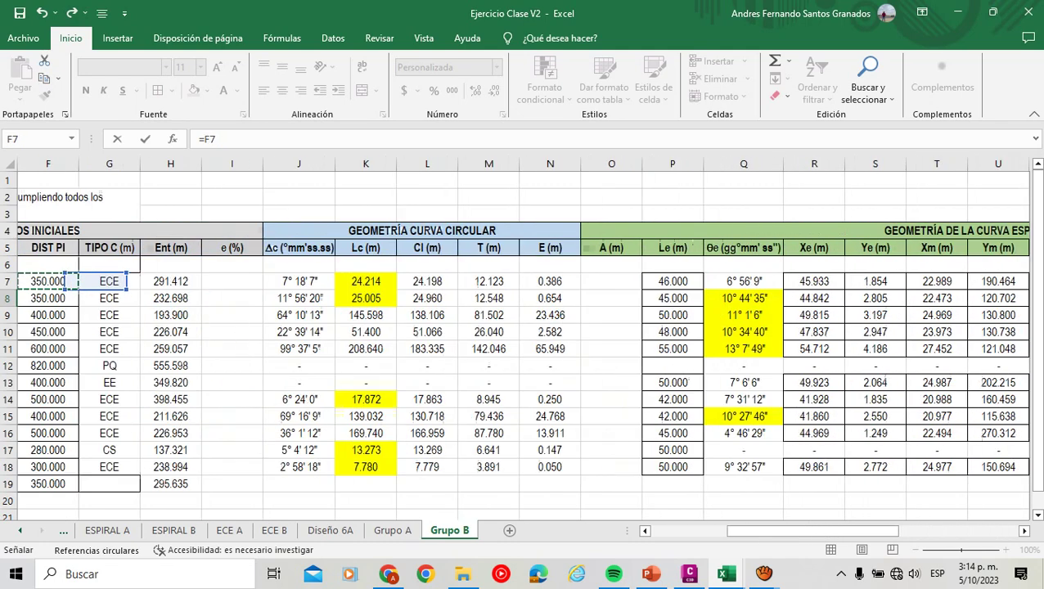
key(Left)
key(Right)
key(Right)
key(Right)
key(Down)
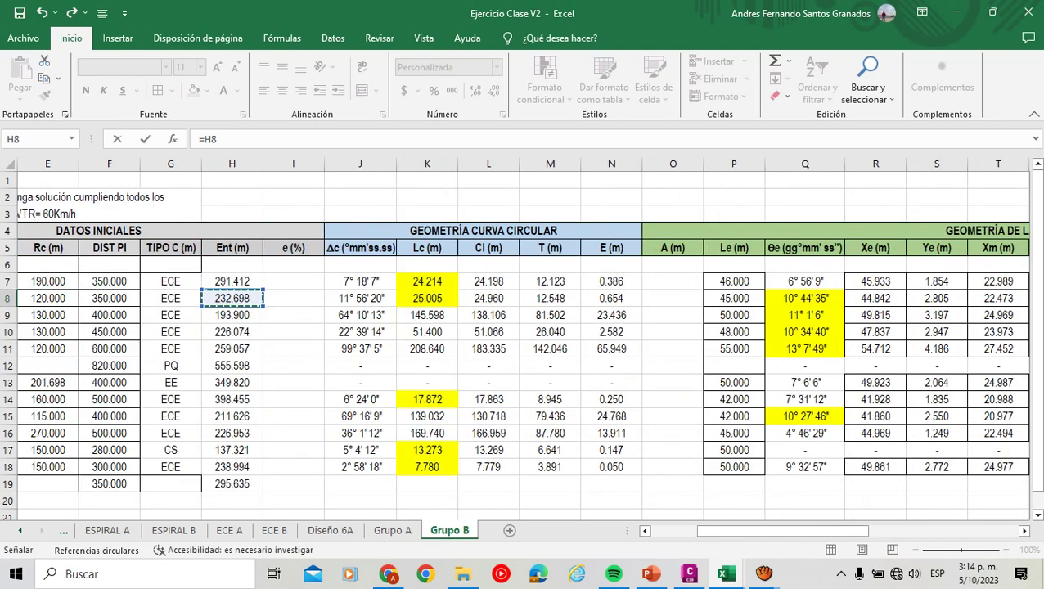
key(Return)
key(Right)
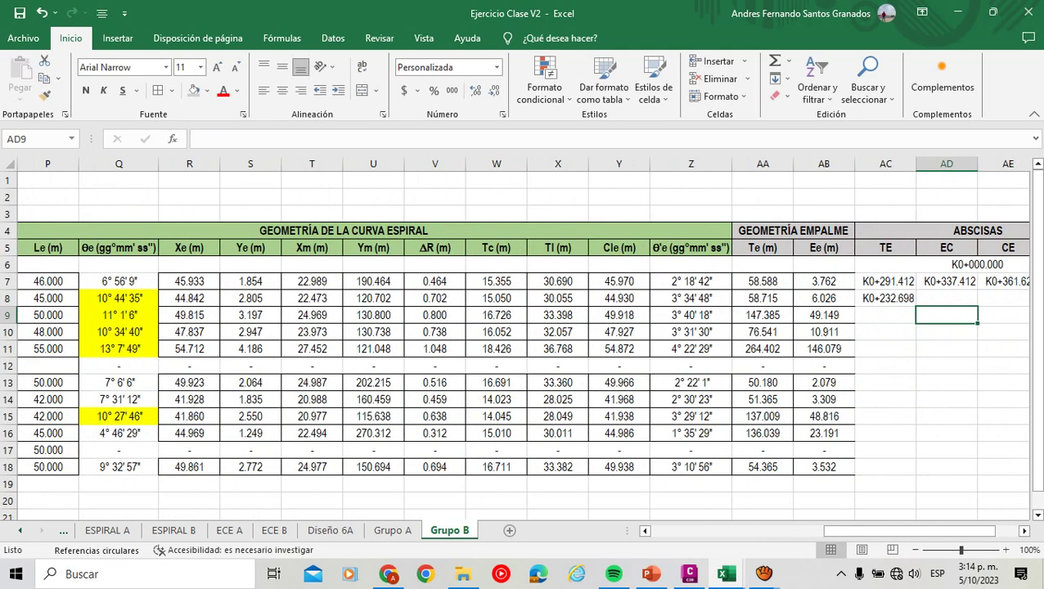
Enter the EC formula for point 2 in AD8, adding the spiral length Le to the TE station: =AC8+P8.
key(Up)
text(=)
key(Left)
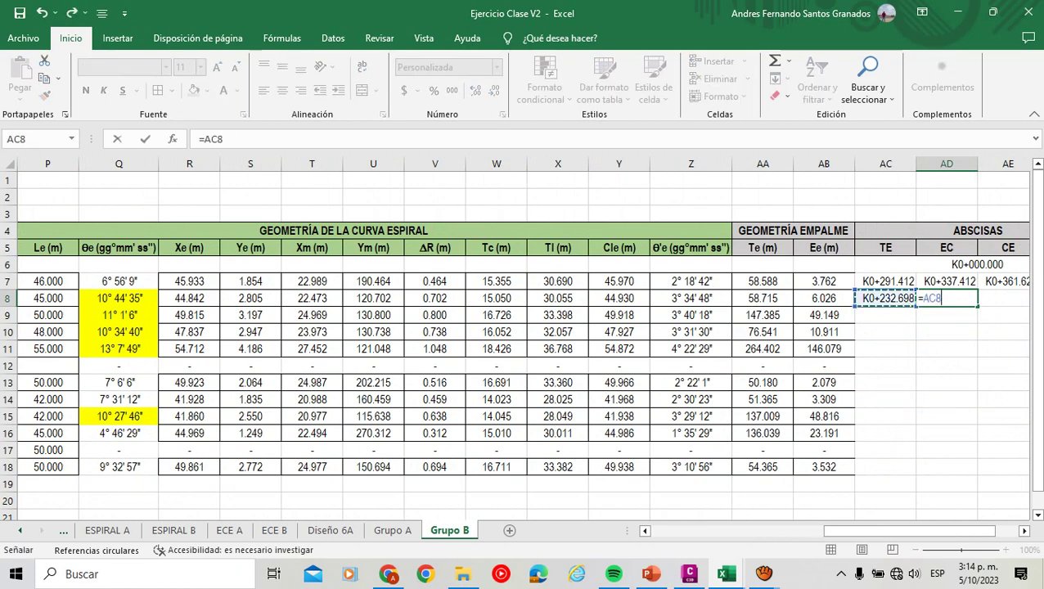
text(+)
key(Left)
key(Left)
key(Left)
key(Left)
key(Left)
key(Left)
key(Left)
key(Left)
key(Left)
key(Left)
key(Left)
key(Left)
key(Left)
key(Left)
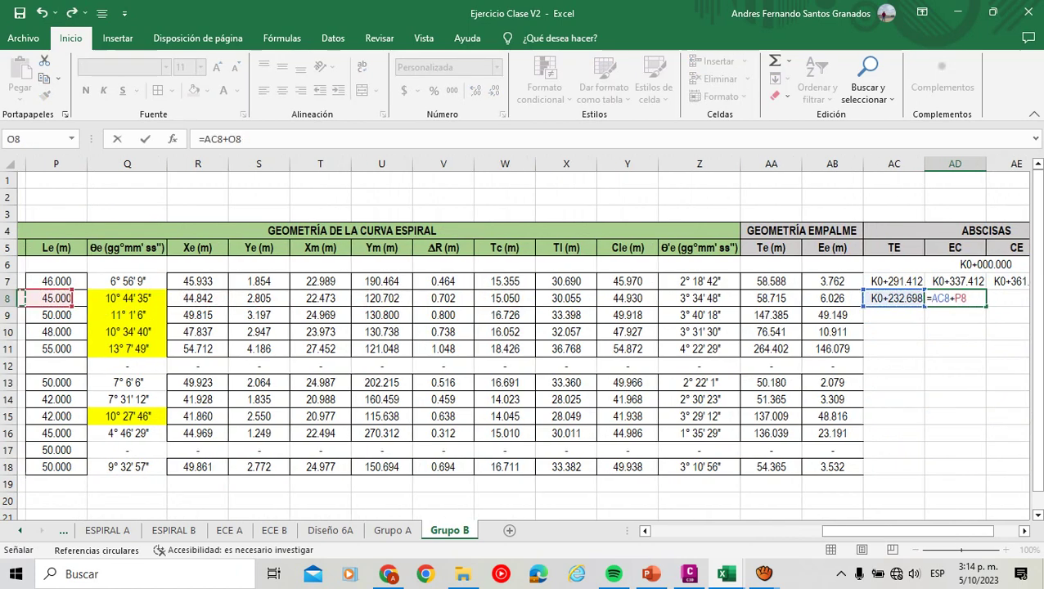
key(Left)
key(Right)
key(Return)
Enter a CE formula for point 2 in AE8 that references its curve length Lc: =K8.
key(Right)
key(Up)
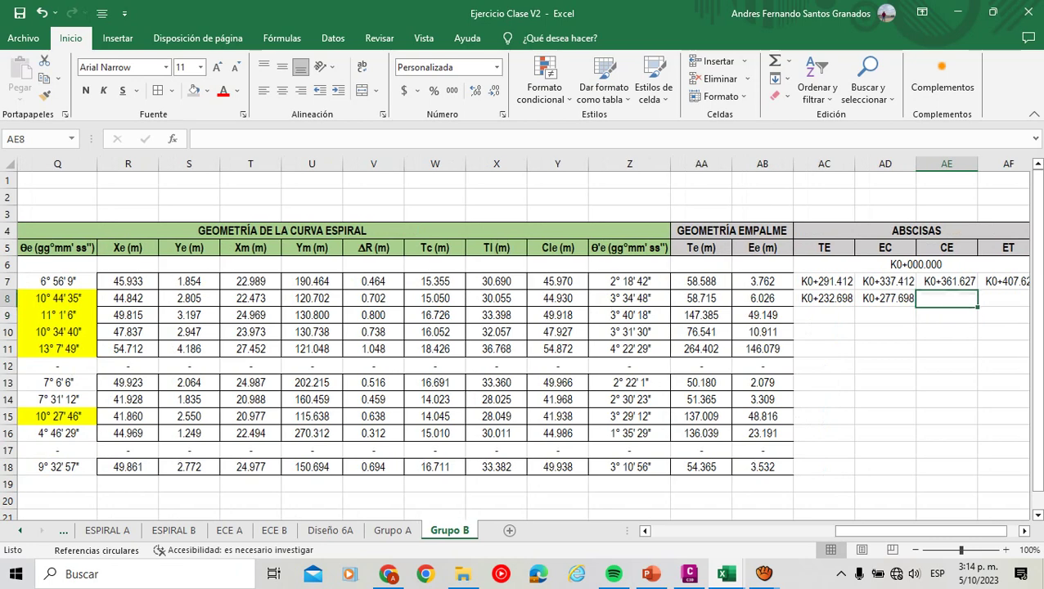
text(=)
key(Left)
key(Left)
key(Left)
key(Left)
key(Left)
key(Left)
key(Left)
key(Left)
key(Left)
key(Left)
key(Left)
key(Left)
key(Left)
key(Left)
key(Left)
key(Left)
key(Left)
key(Left)
key(Left)
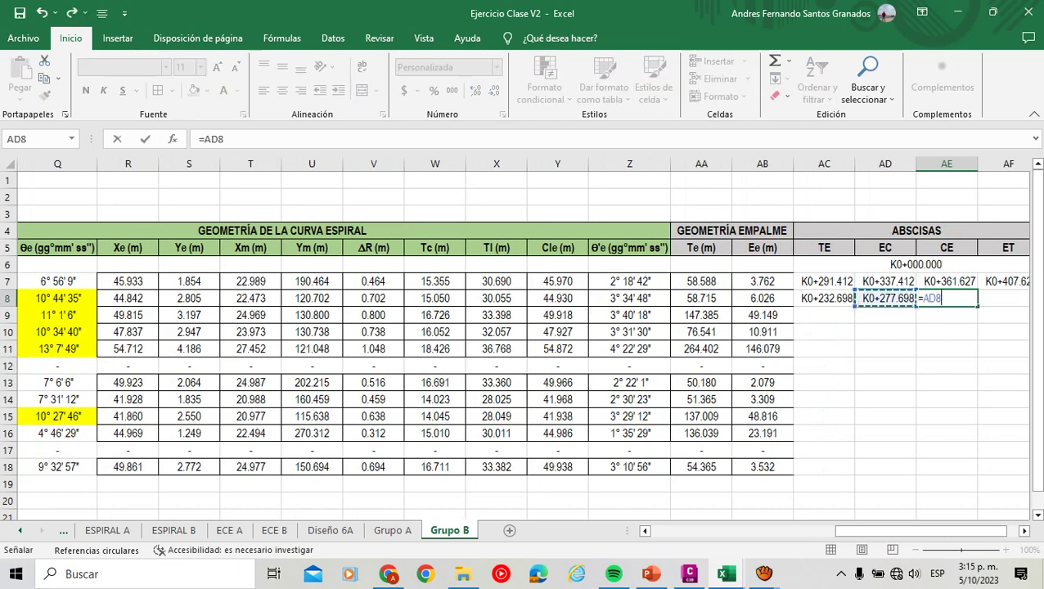
key(Right)
key(Left)
key(Left)
key(Left)
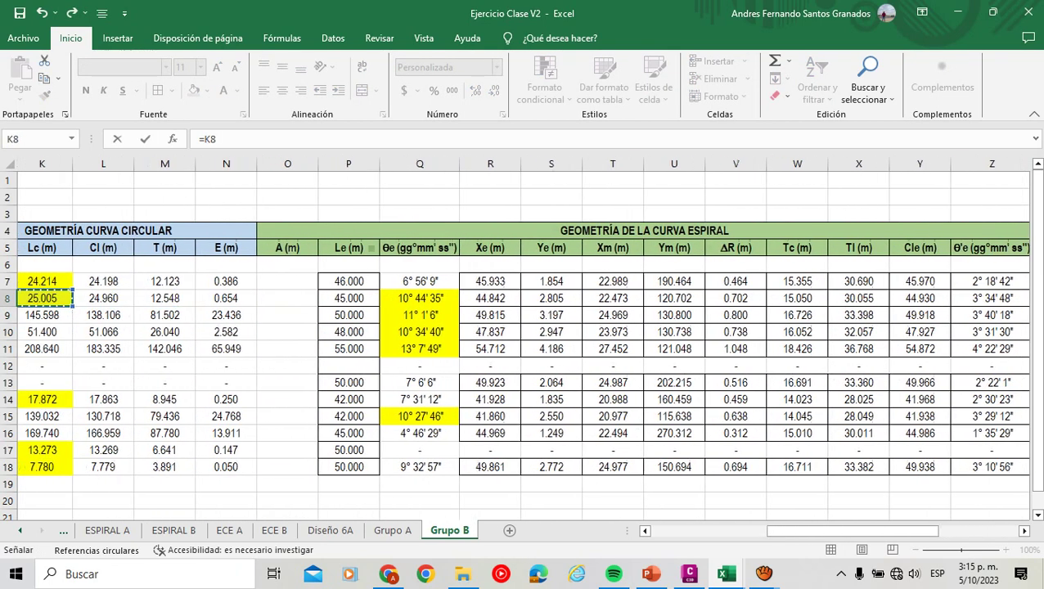
key(Right)
key(Return)
Enter an ET formula for point 2 in AF8 that references its spiral length Le: =P8.
key(Right)
key(Up)
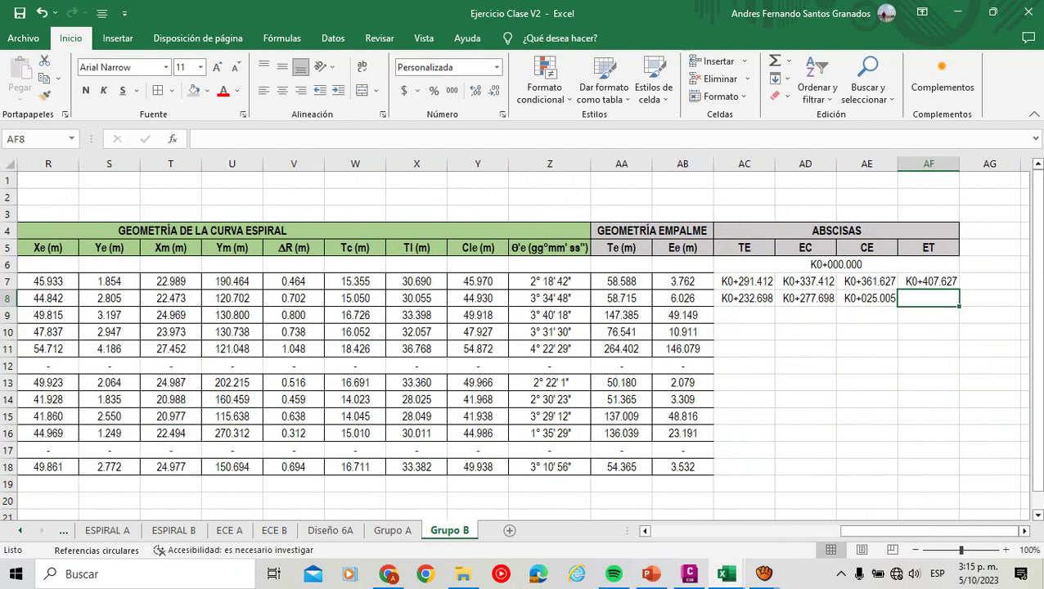
text(=)
key(Left)
key(Left)
key(Left)
key(Left)
key(Left)
key(Left)
key(Left)
key(Left)
key(Left)
key(Left)
key(Left)
key(Left)
key(Left)
key(Left)
key(Left)
key(Left)
key(Left)
key(Left)
key(Left)
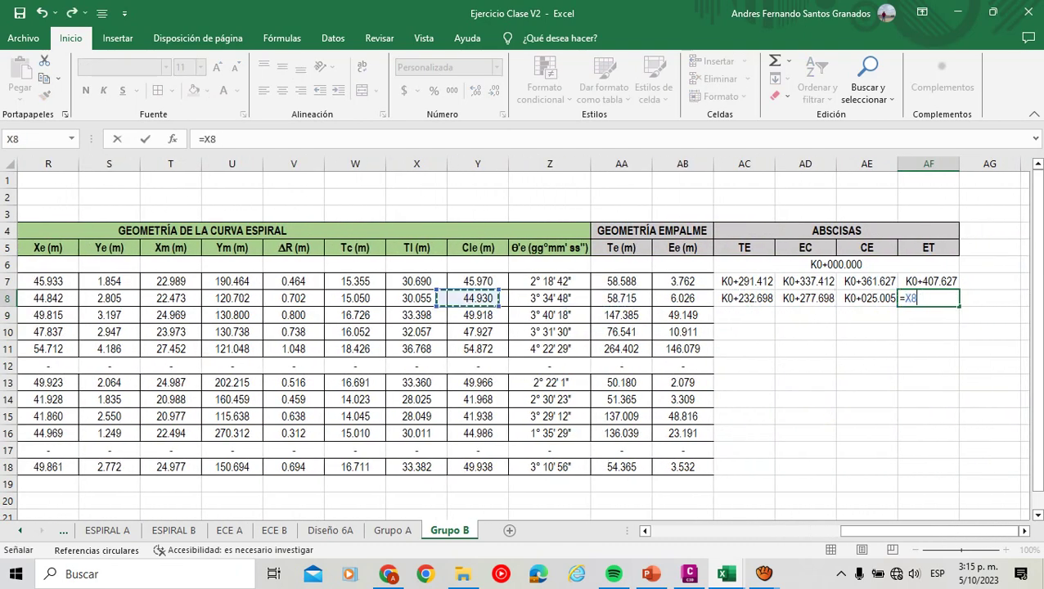
key(Left)
key(Right)
key(Right)
key(Right)
key(Right)
key(Right)
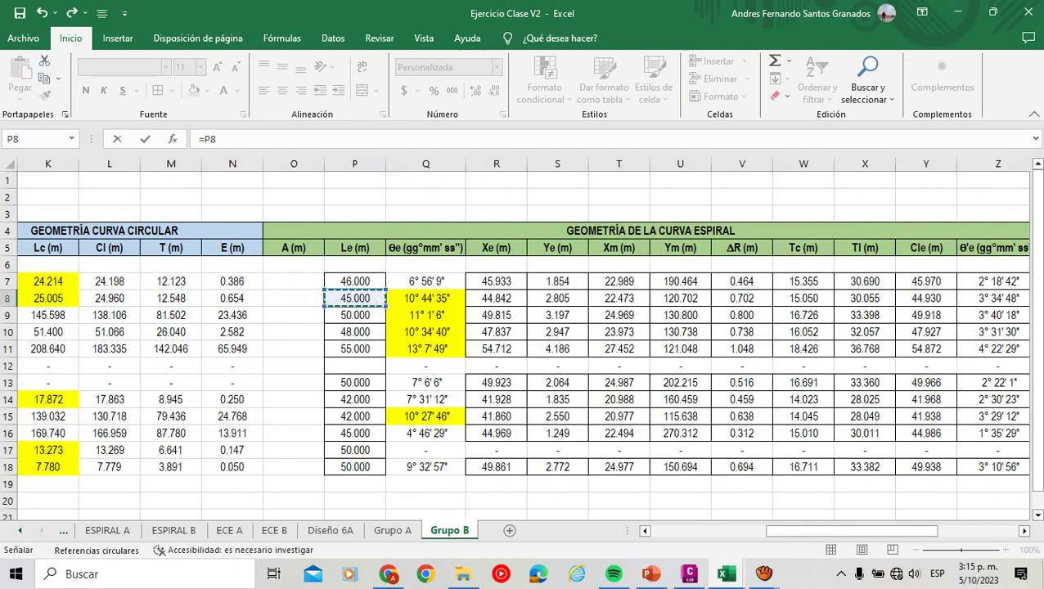
key(Return)
key(Right)
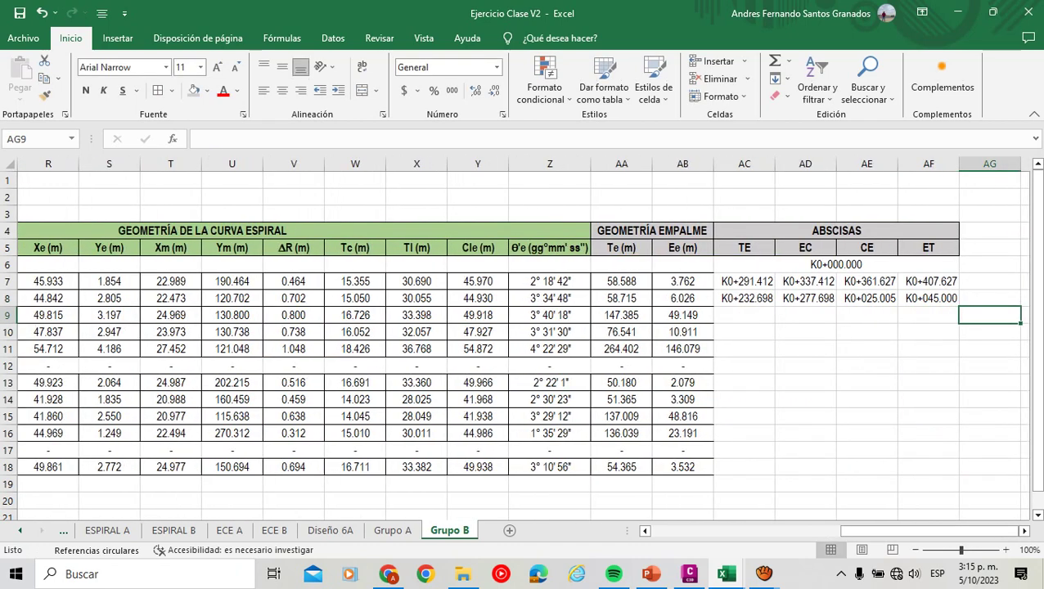
Fill the station formulas in AC8:AF8 down to row 11 and inspect the ET formula in AF8.
drag(745, 298, 957, 357)
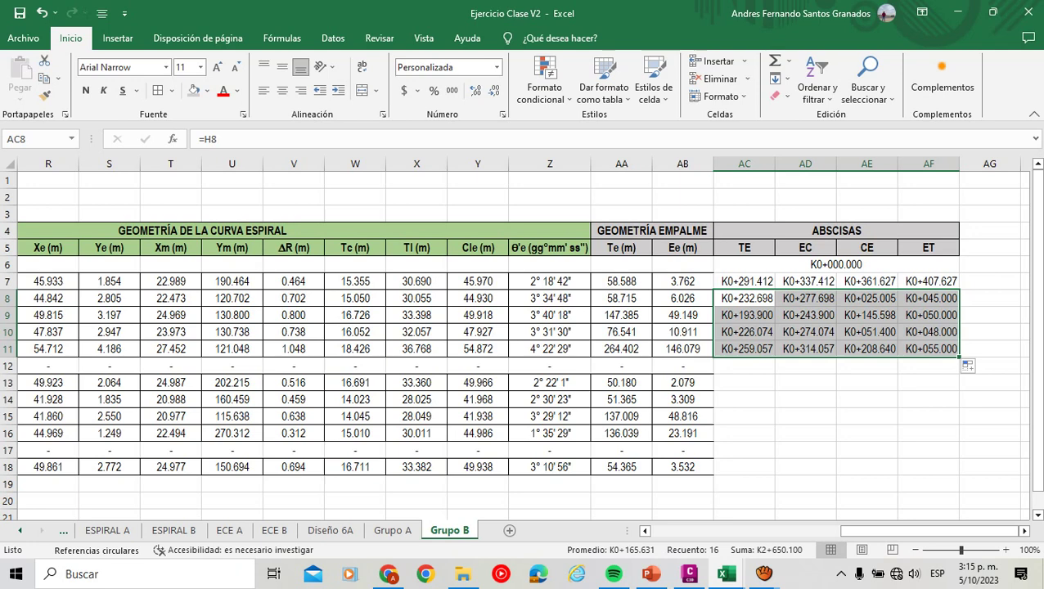
click(929, 298)
double_click(929, 298)
key(Escape)
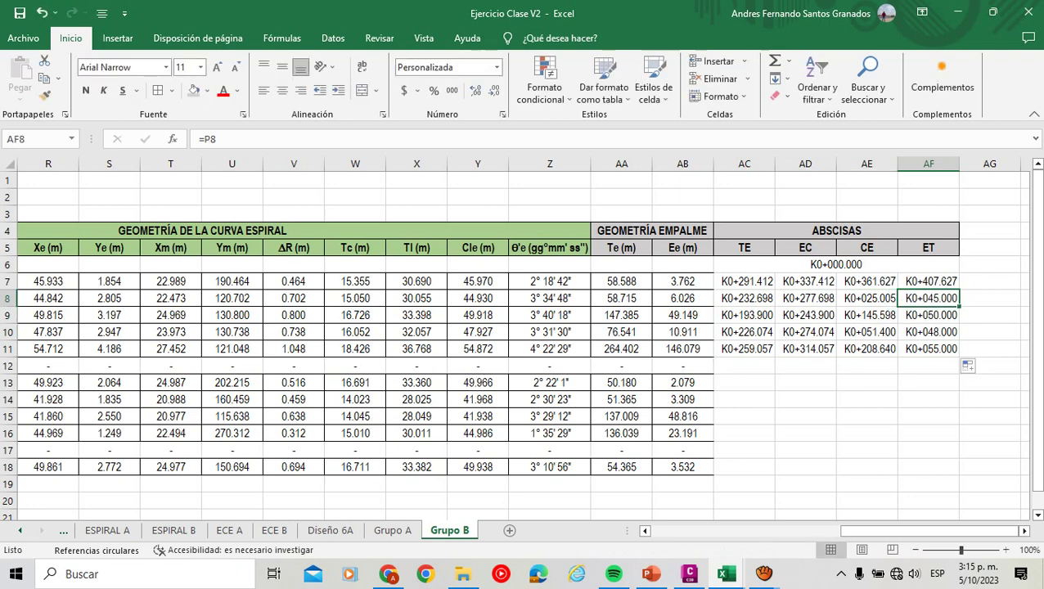
Correct the CE formula in AE8 to add the EC station to the curve length Lc: =AD8+K8.
click(867, 298)
double_click(867, 298)
key(Escape)
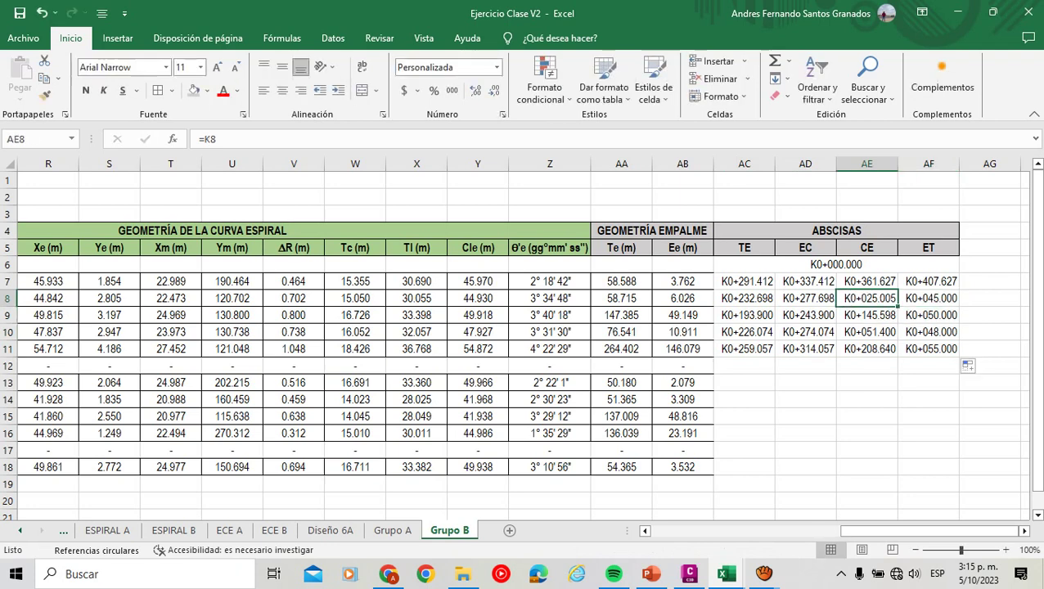
double_click(867, 298)
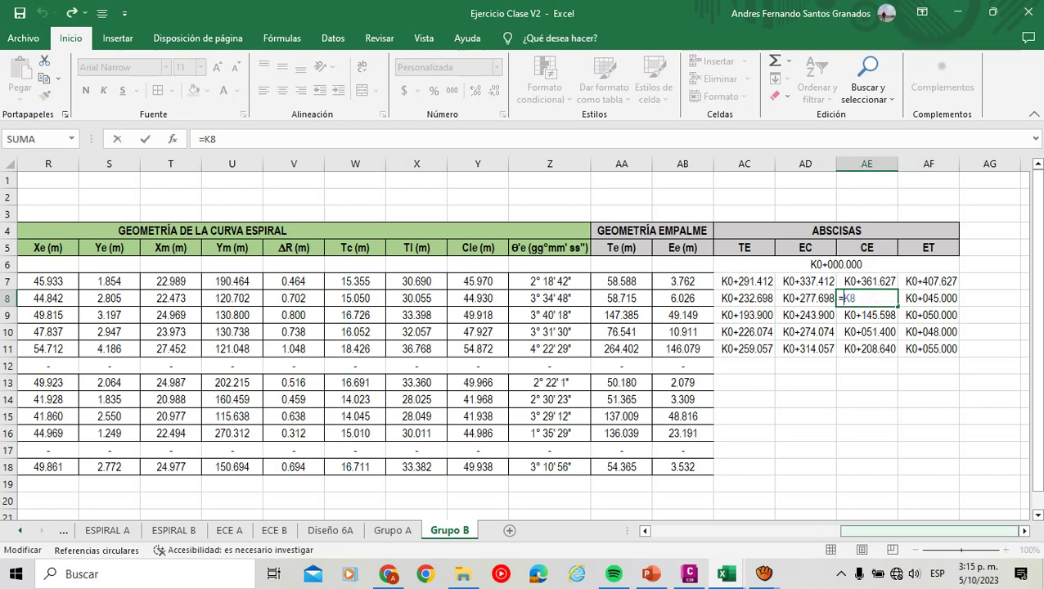
mouse_move(929, 531)
mouse_down()
mouse_move(795, 531)
mouse_move(925, 530)
mouse_up()
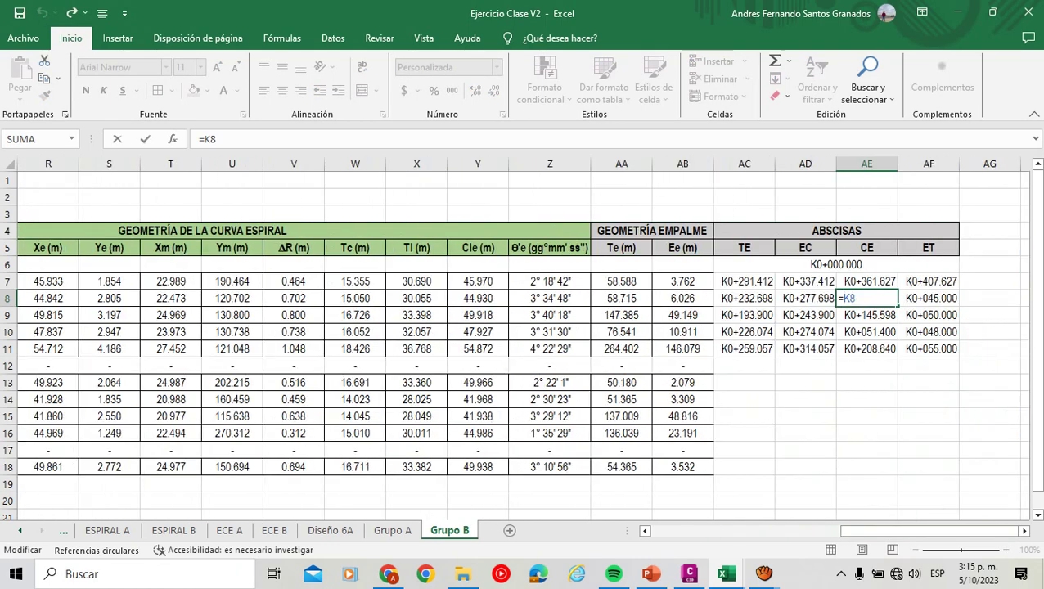
click(806, 298)
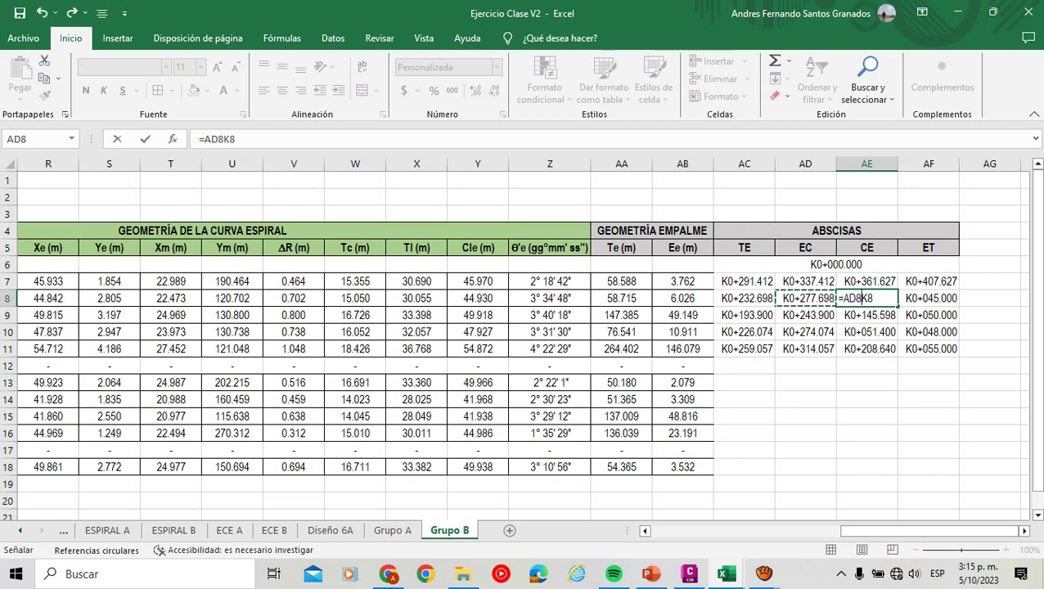
text(+)
key(Return)
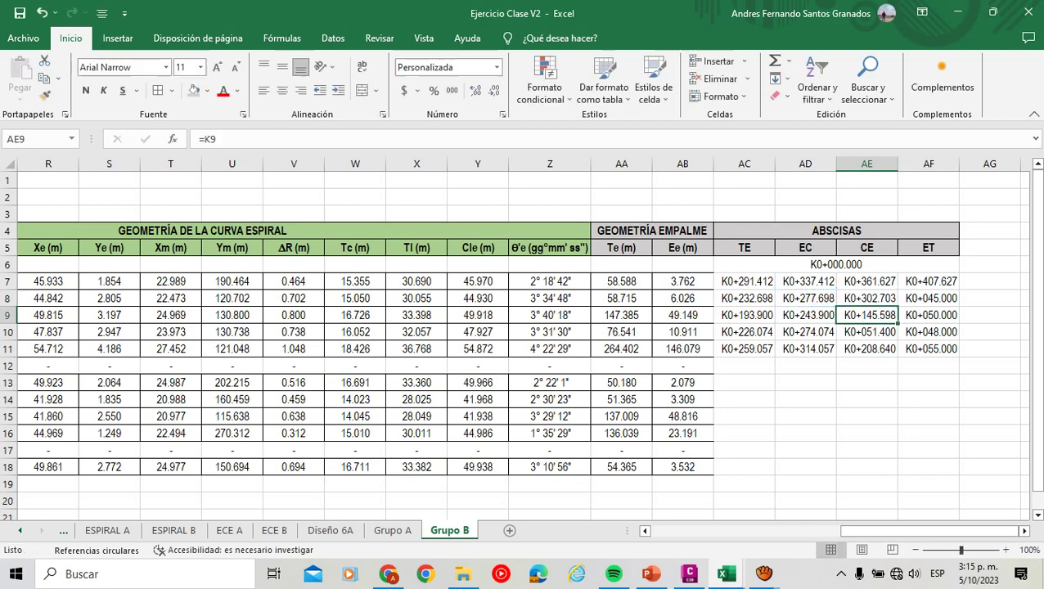
Correct the ET formula in AF8 to add the CE station to the spiral length Le: =AE8+P8.
double_click(928, 299)
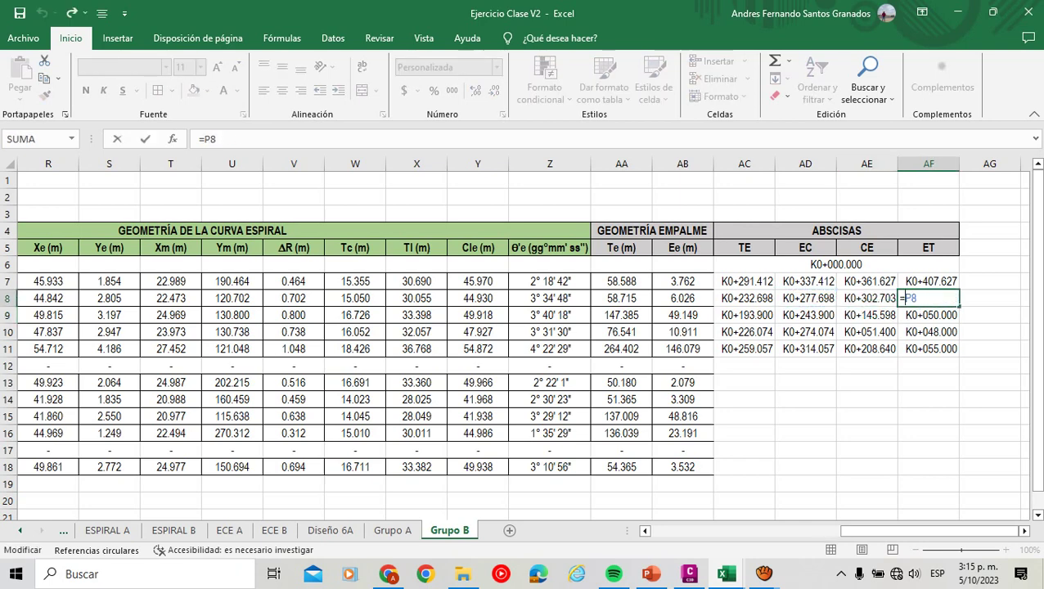
key(F2)
key(Left)
text(+)
key(Return)
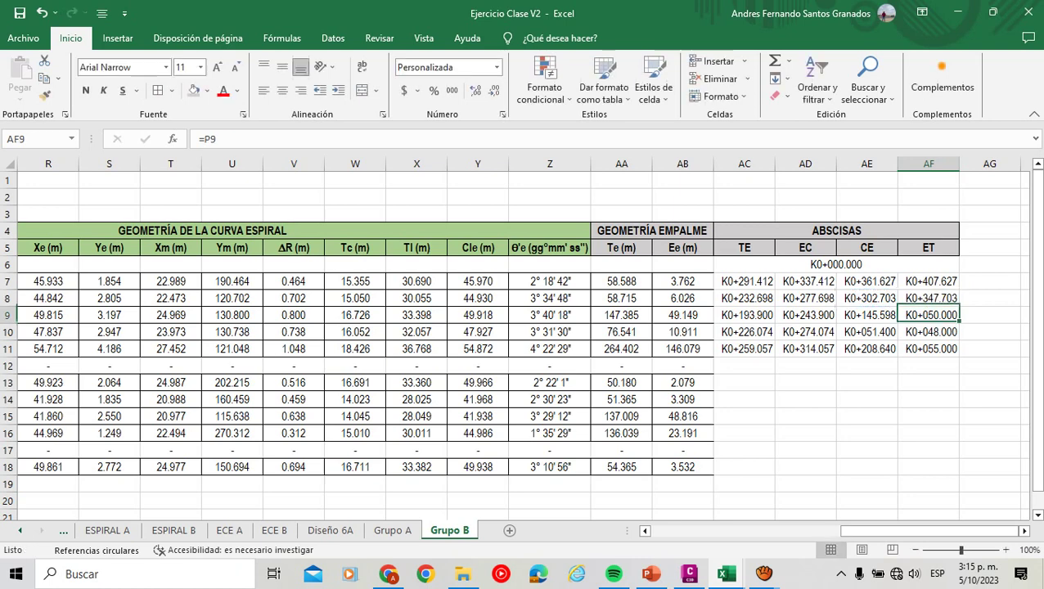
Check the TE formulas in AC9 and AC8 and the point 1 CE and ET formulas in AE7 and AF7.
key(Left)
key(Left)
key(Left)
key(F2)
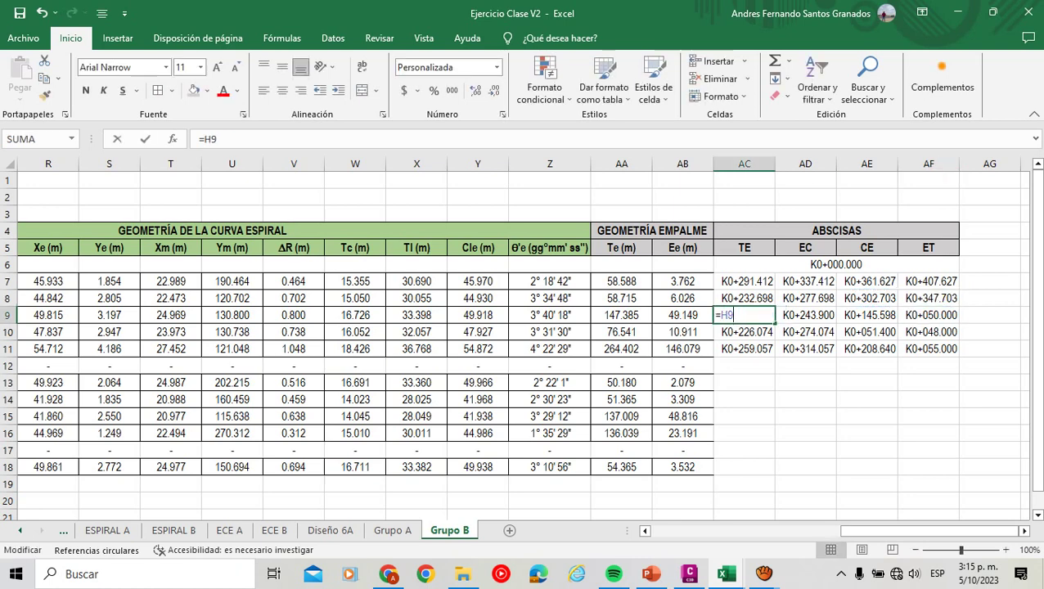
key(Escape)
key(Up)
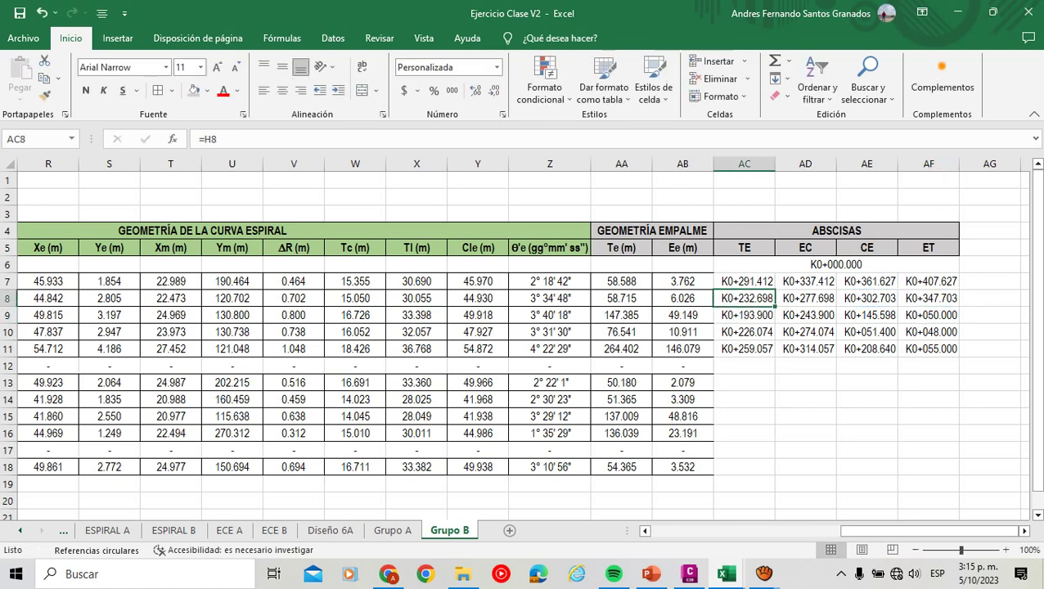
key(F2)
key(Escape)
key(Up)
key(Right)
key(Right)
key(F2)
key(Escape)
key(Right)
key(F2)
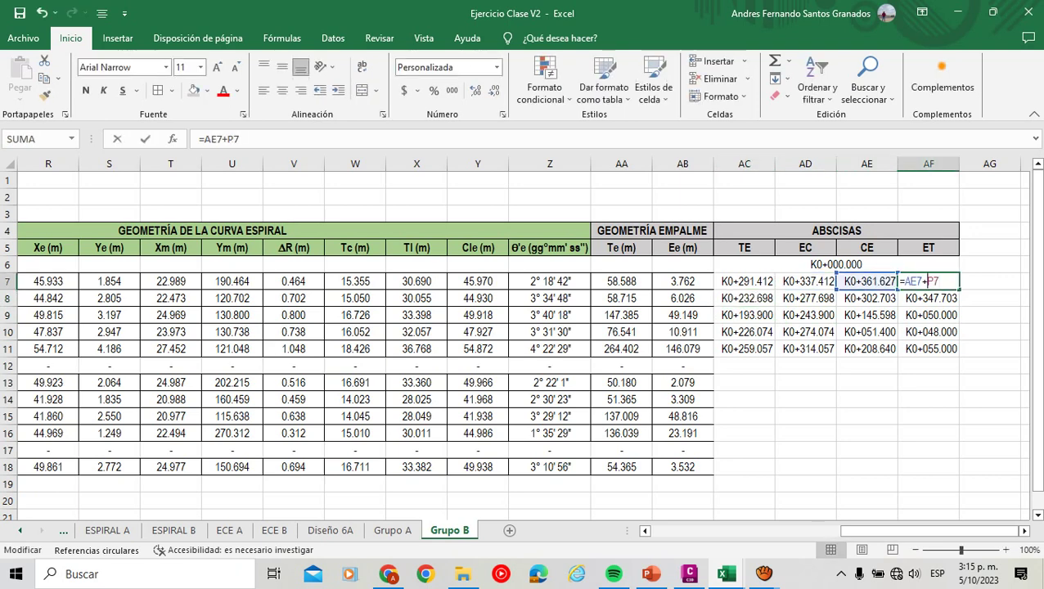
key(Escape)
Correct the TE formula in AC8 to add point 1's ET station to the Ent value: =AF7+H8.
double_click(745, 298)
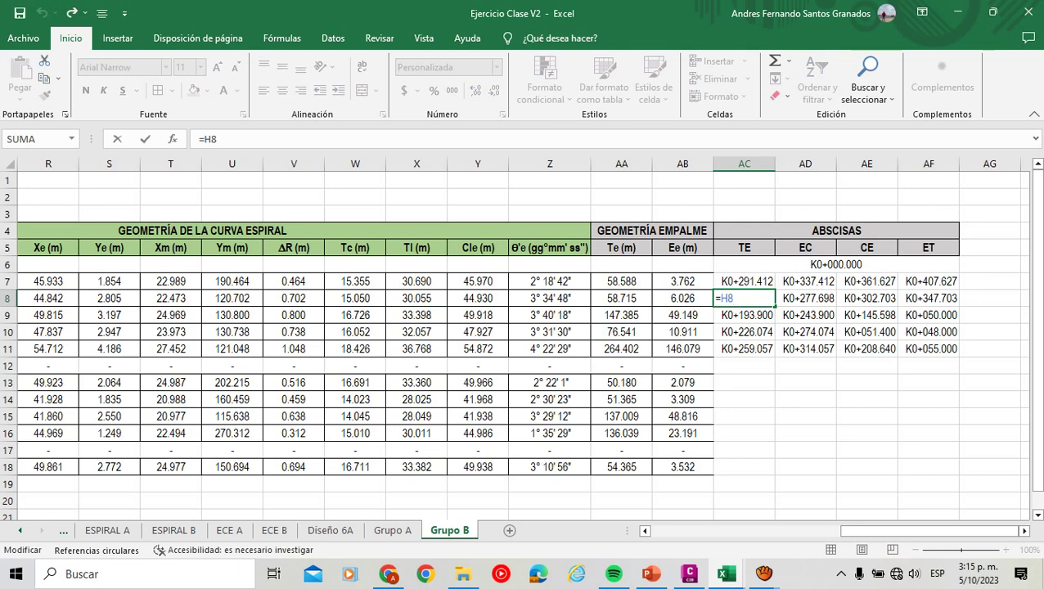
click(929, 281)
text(+)
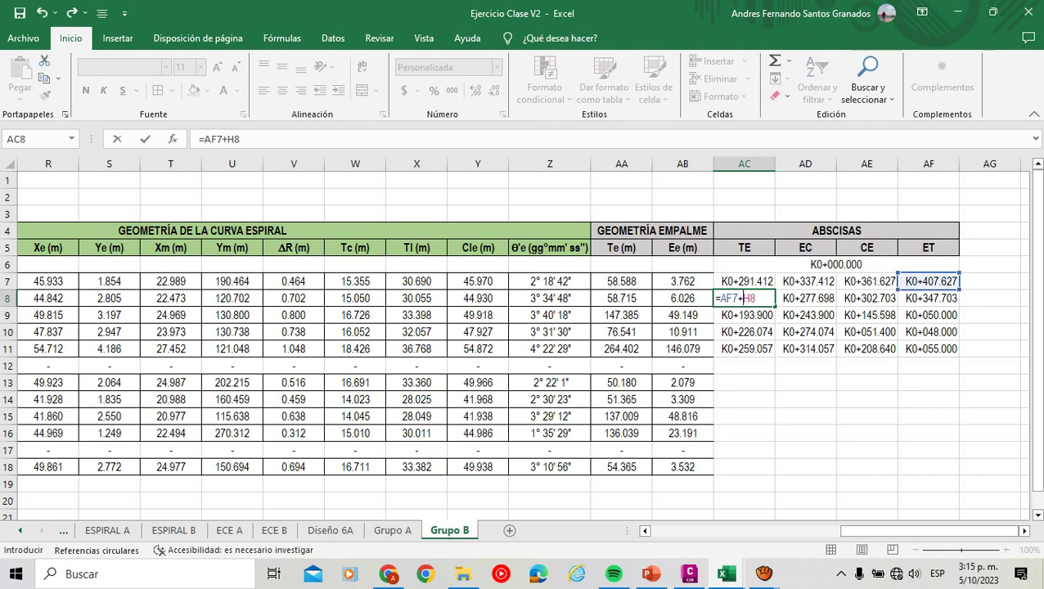
key(Return)
Check the cell references of the TE, EC, CE and ET formulas for point 2 in AC8:AF8.
key(Up)
key(F2)
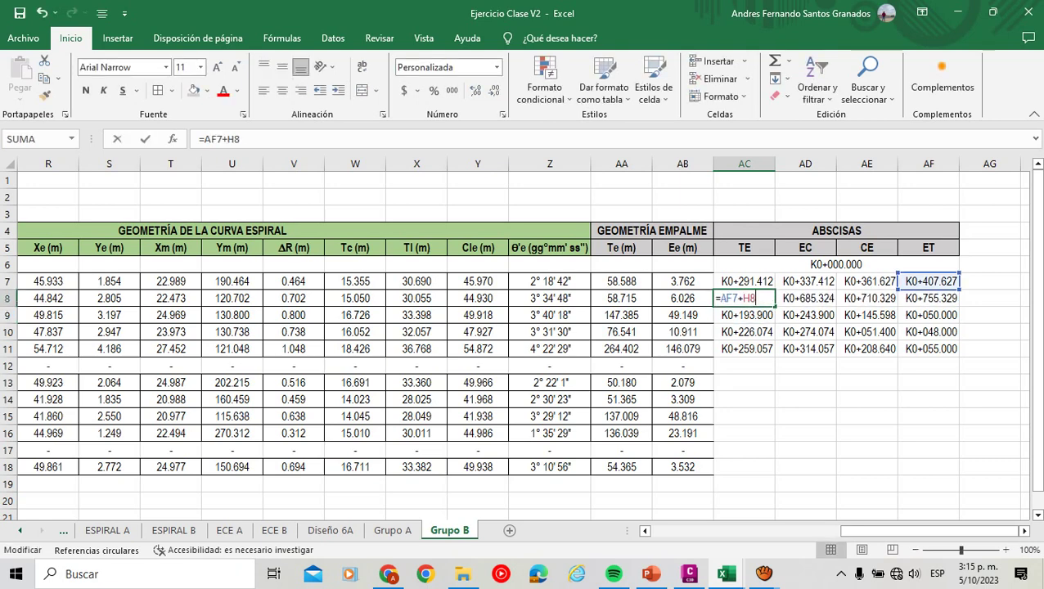
key(Escape)
key(Right)
key(F2)
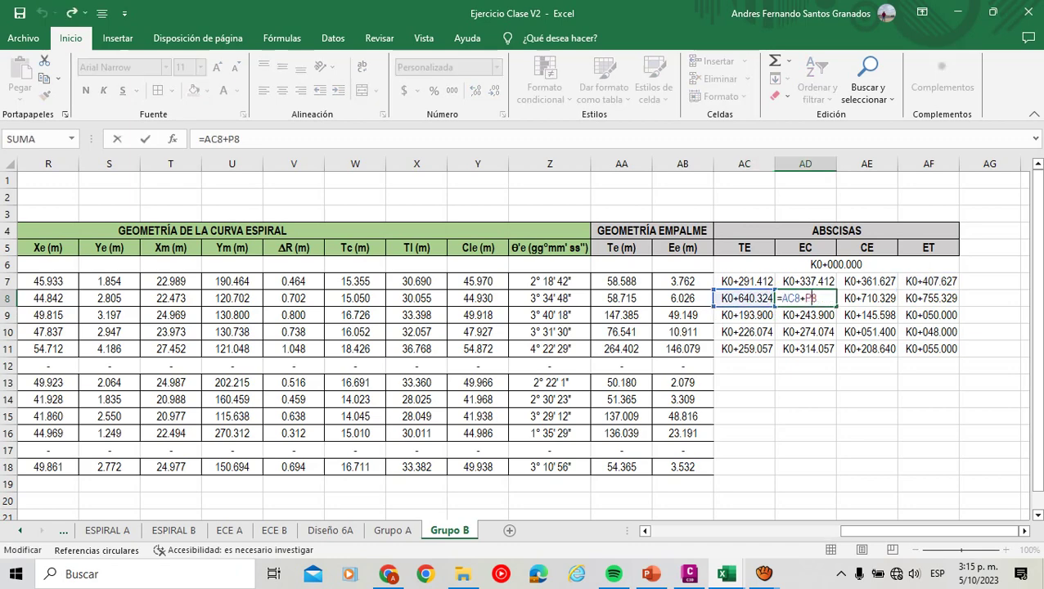
key(Escape)
key(Right)
key(F2)
key(Escape)
key(Right)
key(F2)
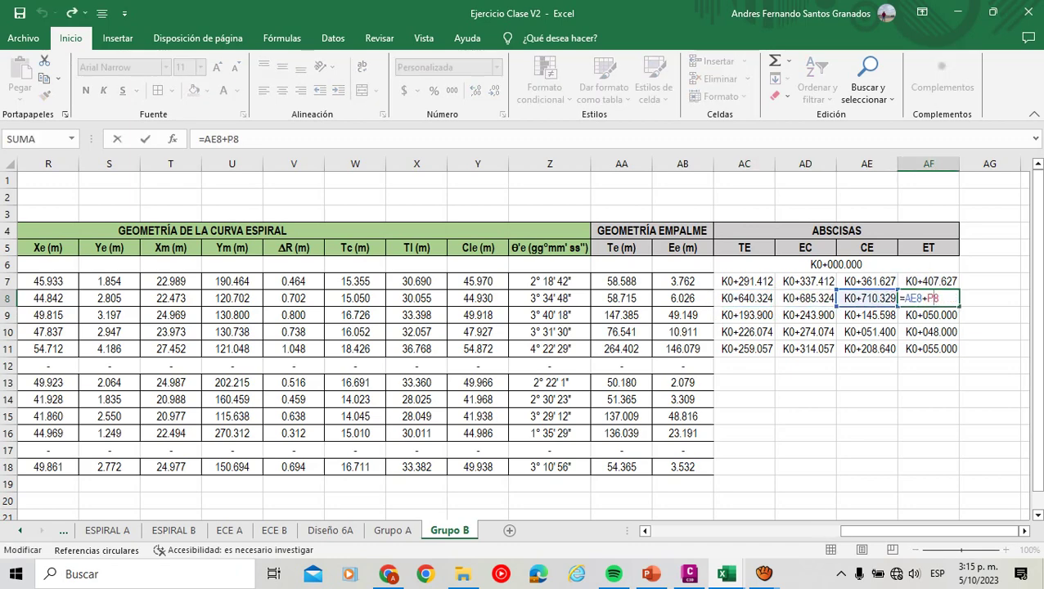
Fill the corrected station formulas in AC8:AF8 down through row 11.
mouse_move(928, 530)
mouse_down()
mouse_move(901, 530)
mouse_move(931, 530)
mouse_up()
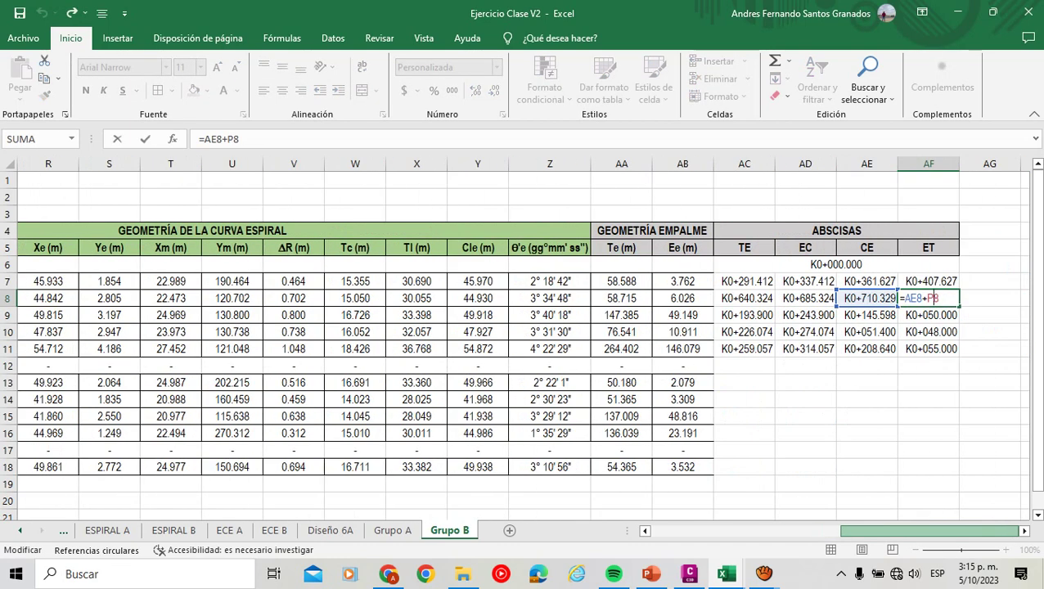
key(Escape)
drag(744, 298, 958, 357)
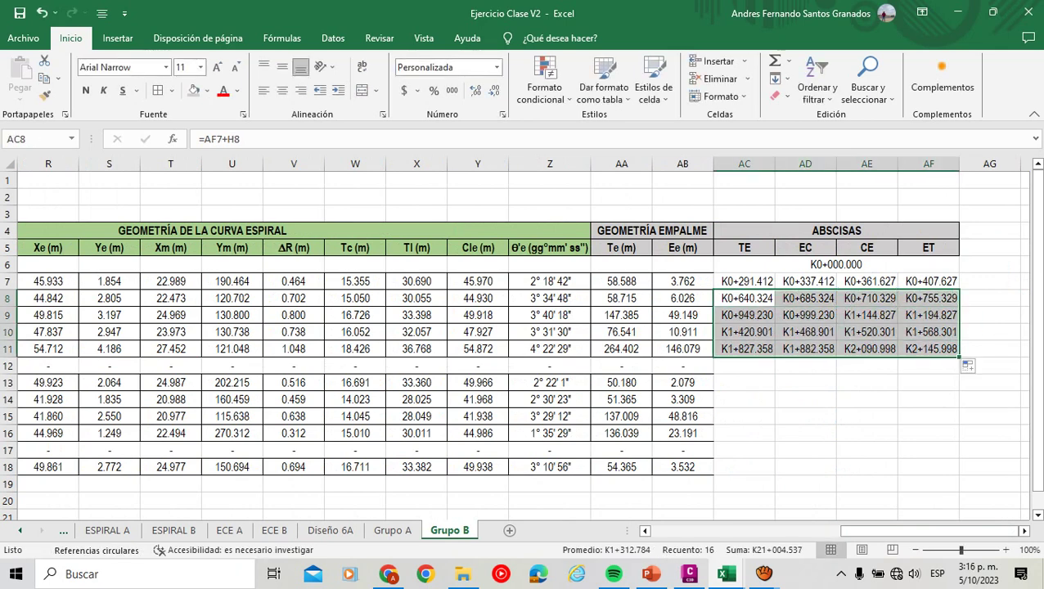
click(806, 365)
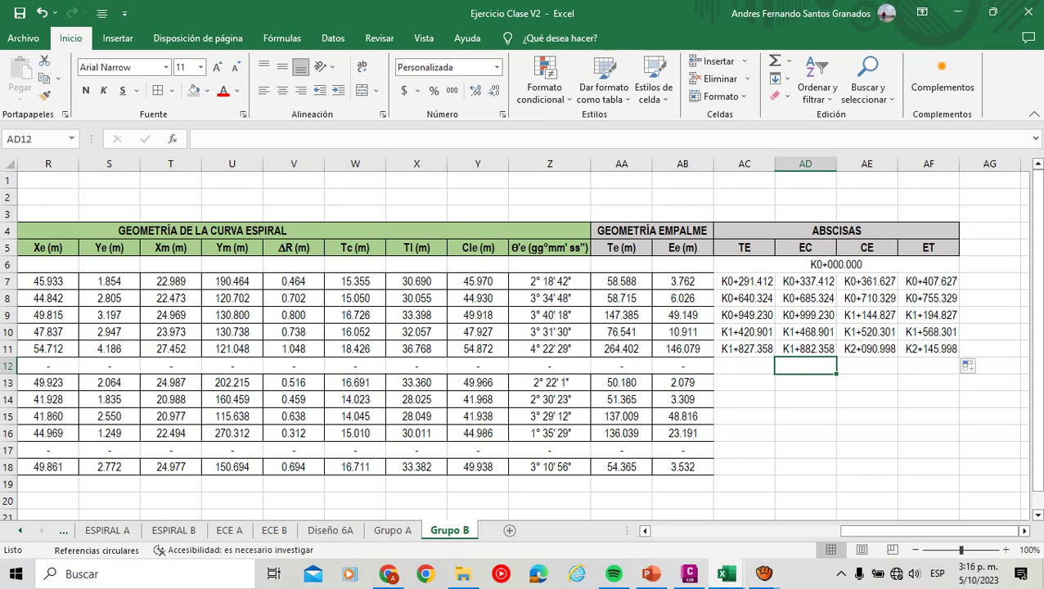
Merge and center the ABSCISAS cells AC12:AF12.
click(683, 366)
drag(744, 366, 929, 366)
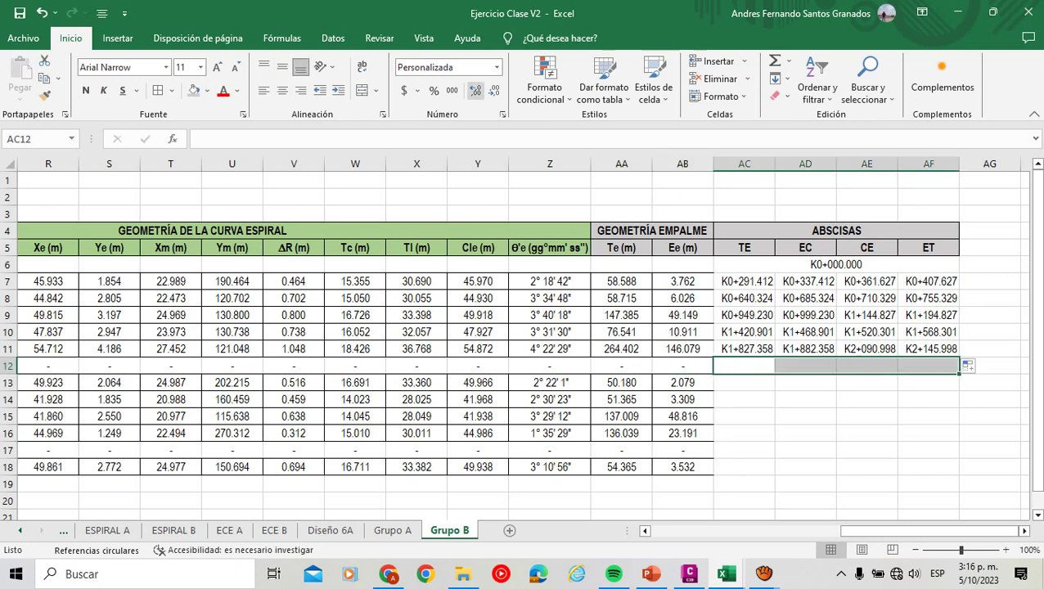
click(361, 90)
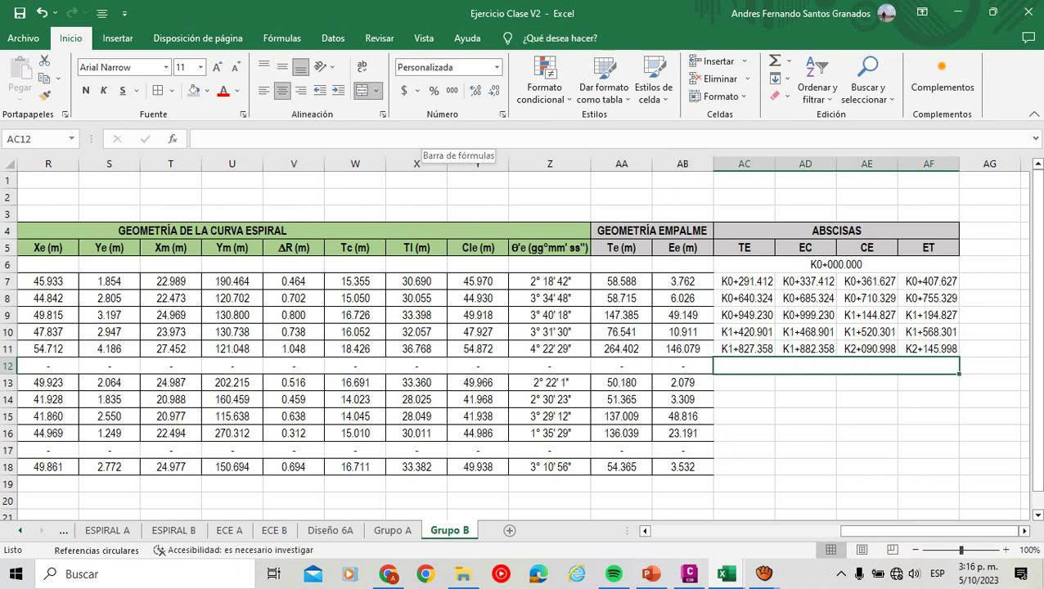
Enter point 6's station in the merged AC12 cell, adding its Ent value to point 5's ET station: =AF11+H12.
text(=)
click(928, 349)
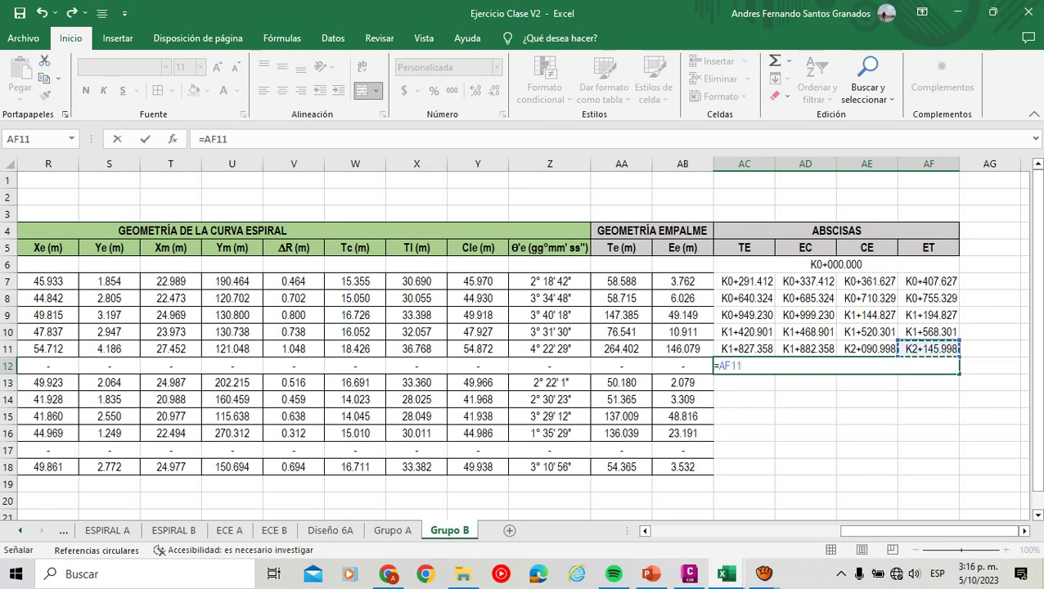
text(+)
key(Left)
key(Left)
key(Left)
key(Left)
key(Left)
key(Left)
key(Left)
key(Left)
key(Left)
key(Left)
key(Left)
key(Left)
key(Left)
key(Left)
key(Left)
key(Left)
key(Left)
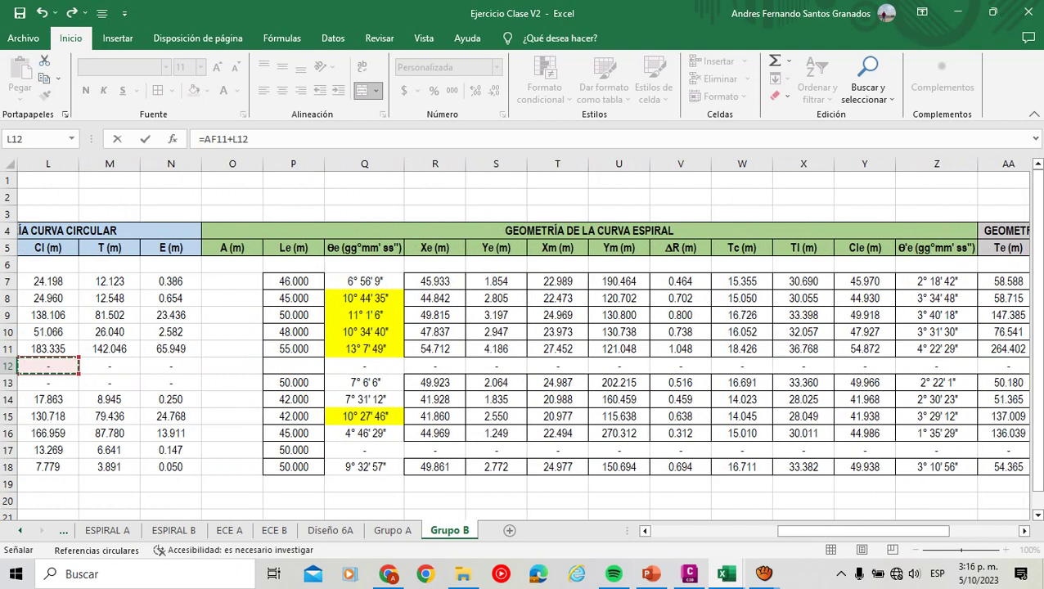
key(Left)
key(Left)
key(Left)
key(Left)
key(Left)
key(Left)
key(Left)
key(Left)
key(Left)
key(Left)
key(Left)
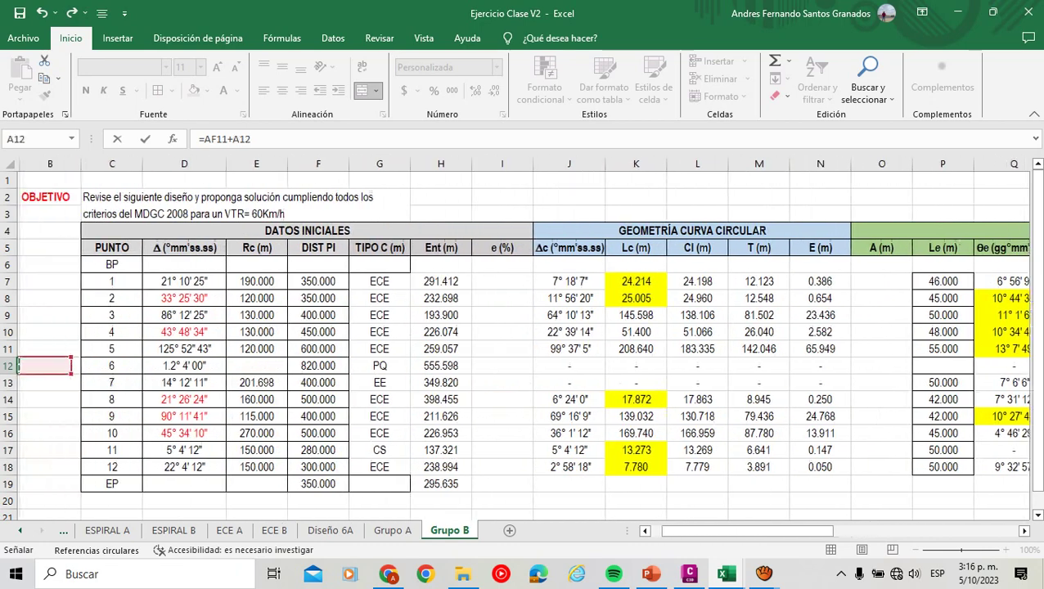
key(Right)
key(Right)
key(Right)
key(Right)
key(Right)
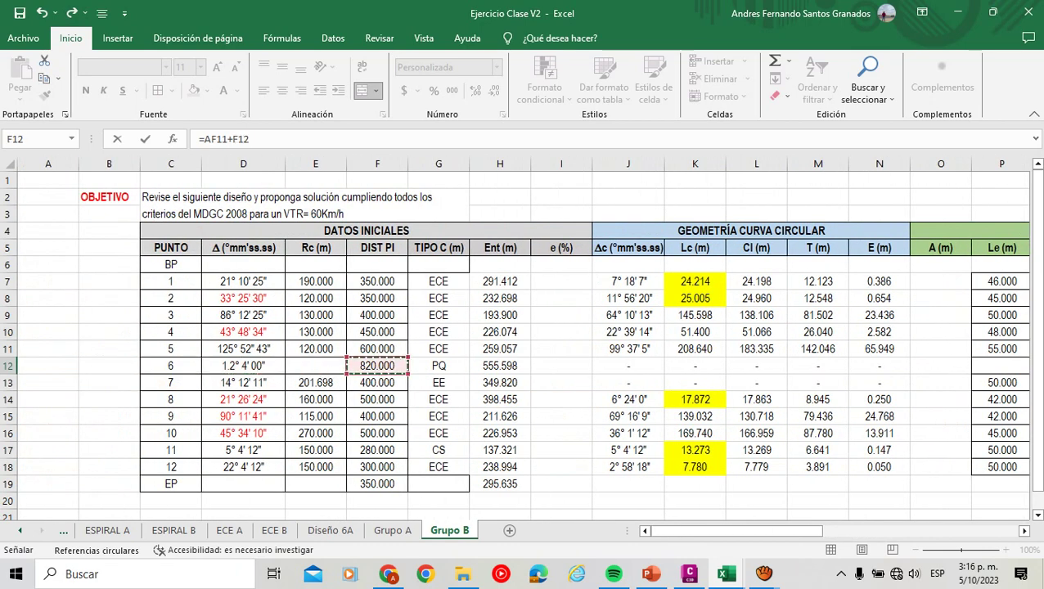
key(Right)
key(Right)
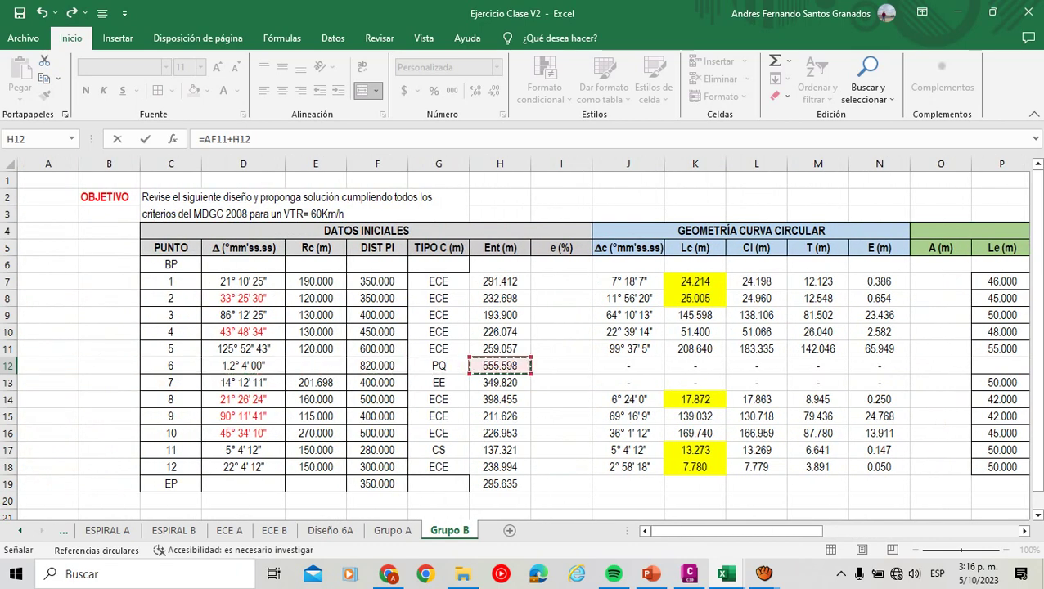
key(Return)
Enter point 7's TE station in AC13 as point 6's station plus point 7's Ent value: =AC12+H13.
key(Left)
key(Left)
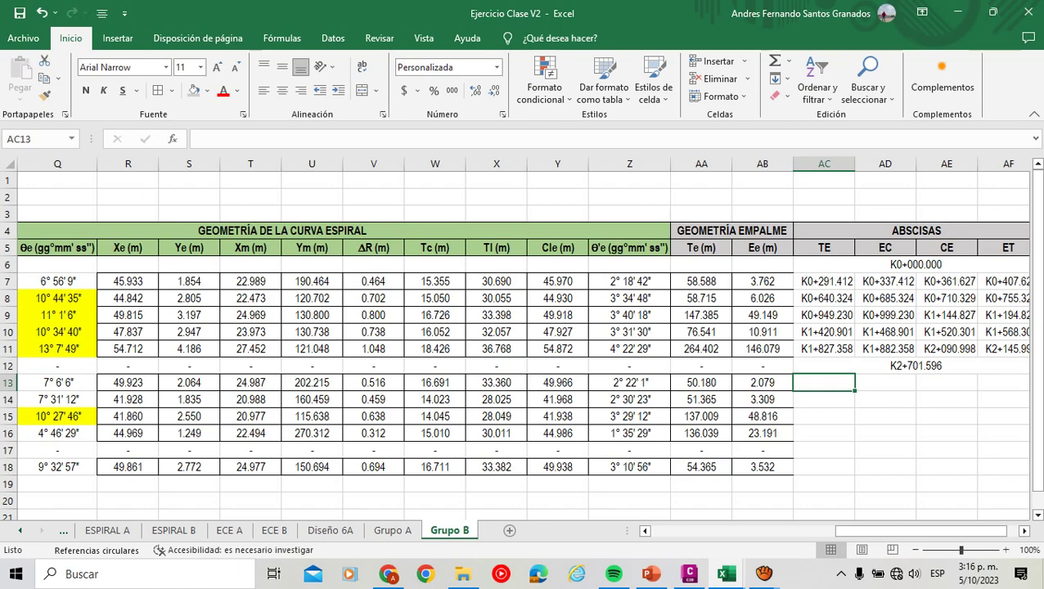
text(=)
key(Up)
text(+)
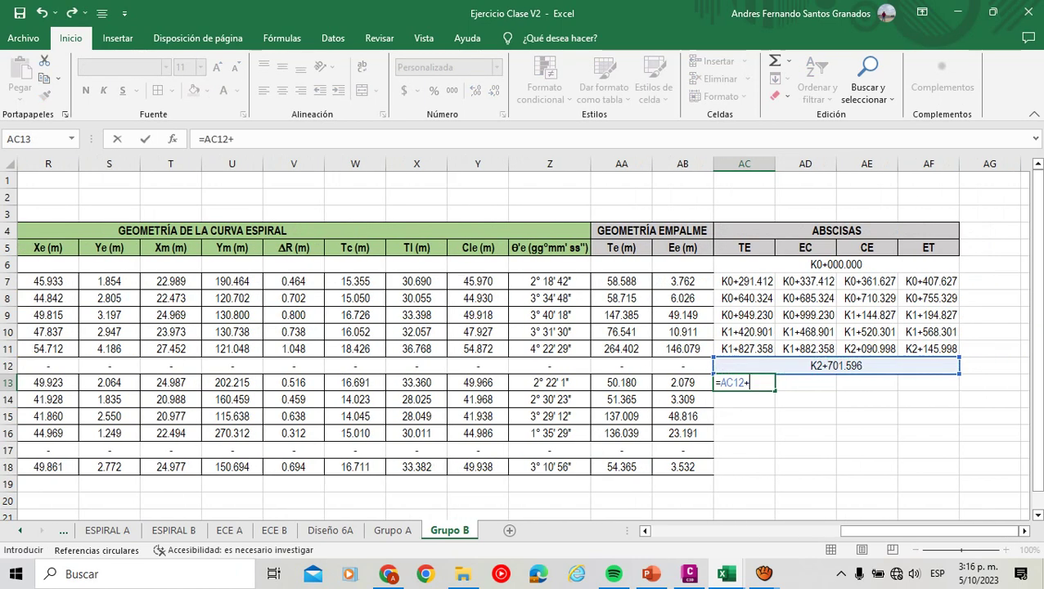
key(Left)
key(Left)
key(Left)
key(Left)
key(Left)
key(Left)
key(Left)
key(Left)
key(Left)
key(Left)
key(Left)
key(Left)
key(Left)
key(Left)
key(Left)
key(Left)
key(Left)
key(Left)
key(Left)
key(Left)
key(Left)
key(Left)
key(Left)
key(Left)
key(Left)
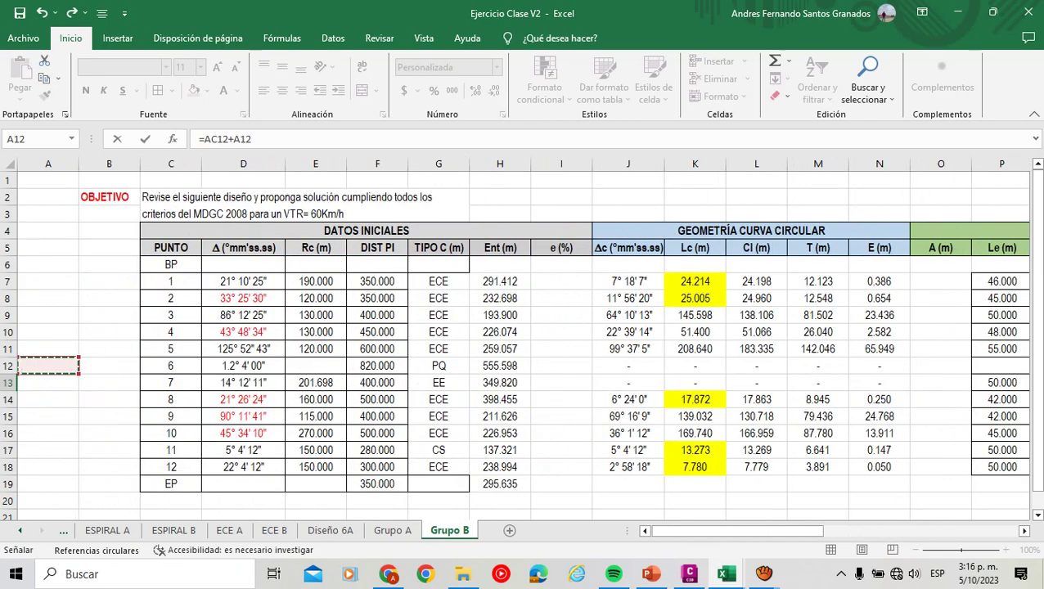
key(Right)
key(Right)
key(Right)
key(Right)
key(Right)
key(Right)
key(Right)
key(Down)
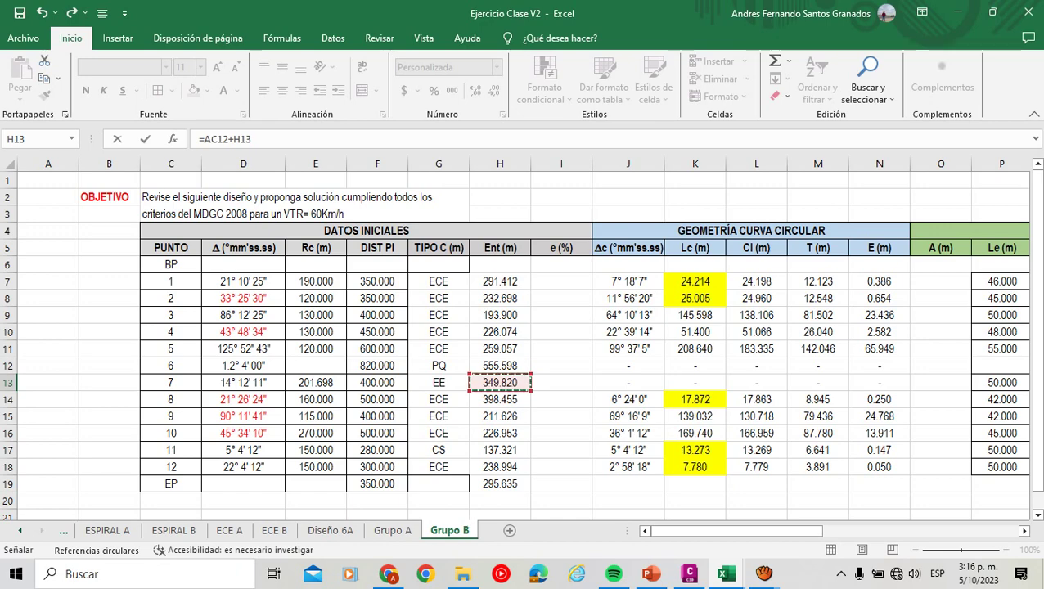
key(Return)
Merge and center point 7's EC and CE cells, AD13:AE13.
key(Right)
key(Right)
key(Right)
key(Left)
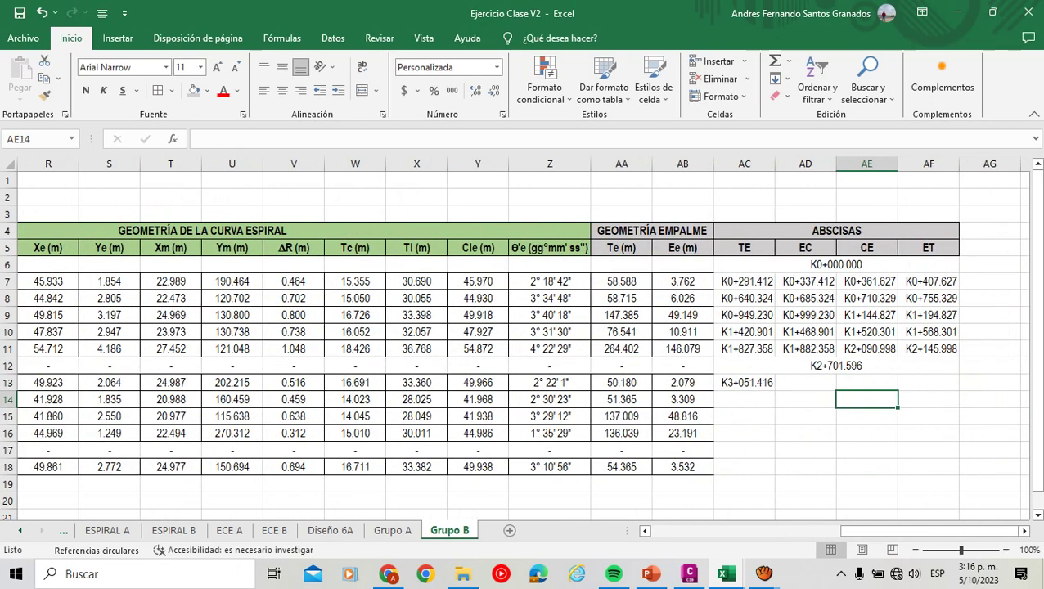
key(Left)
key(Up)
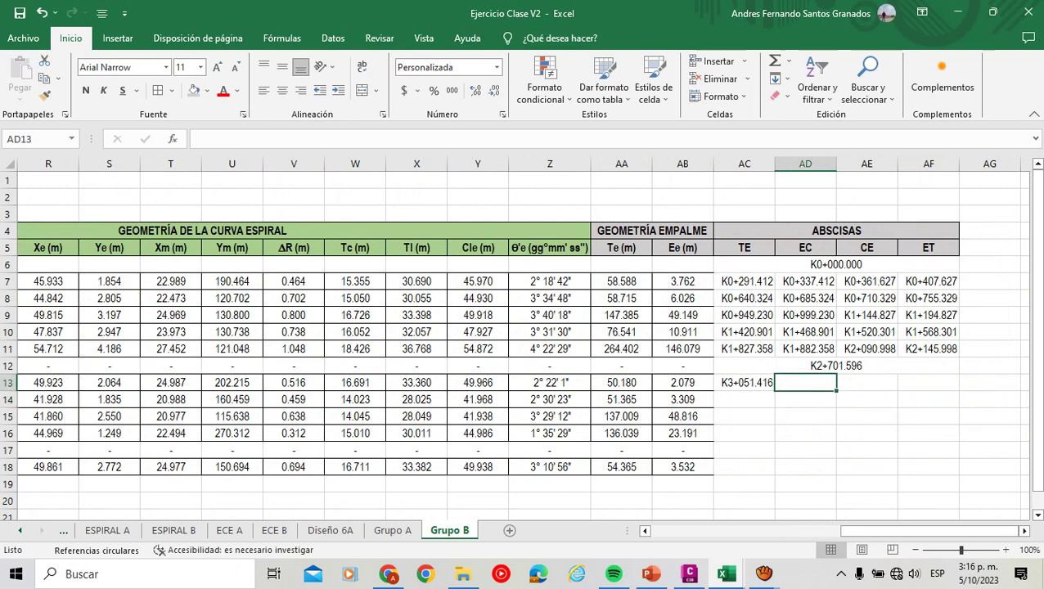
key(shift+Right)
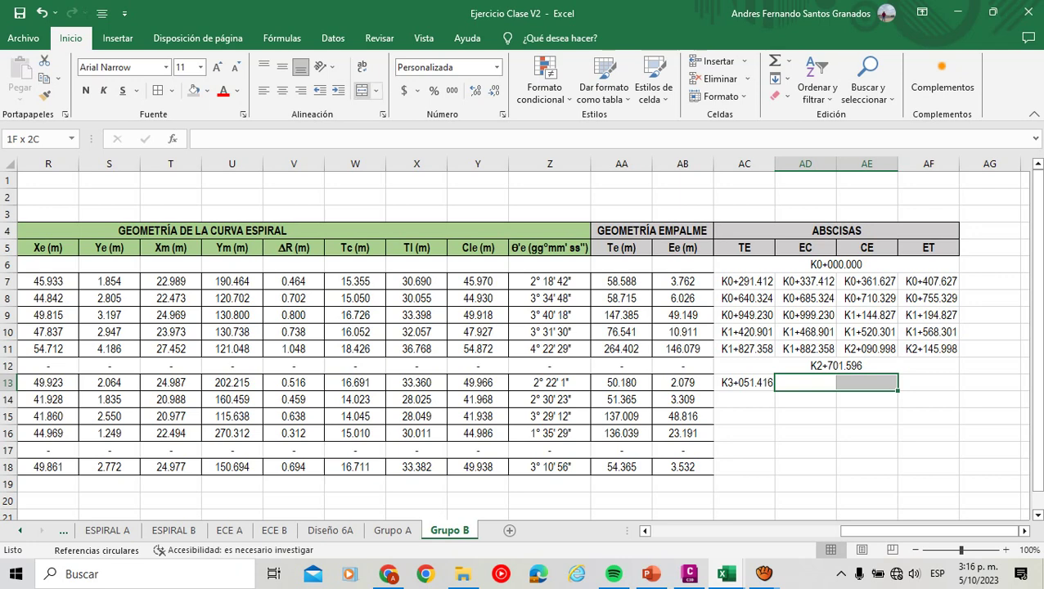
click(362, 90)
Enter point 7's shared EC/CE station in the merged AD13 cell as its TE station plus spiral length Le: =AC13+P13.
text(=)
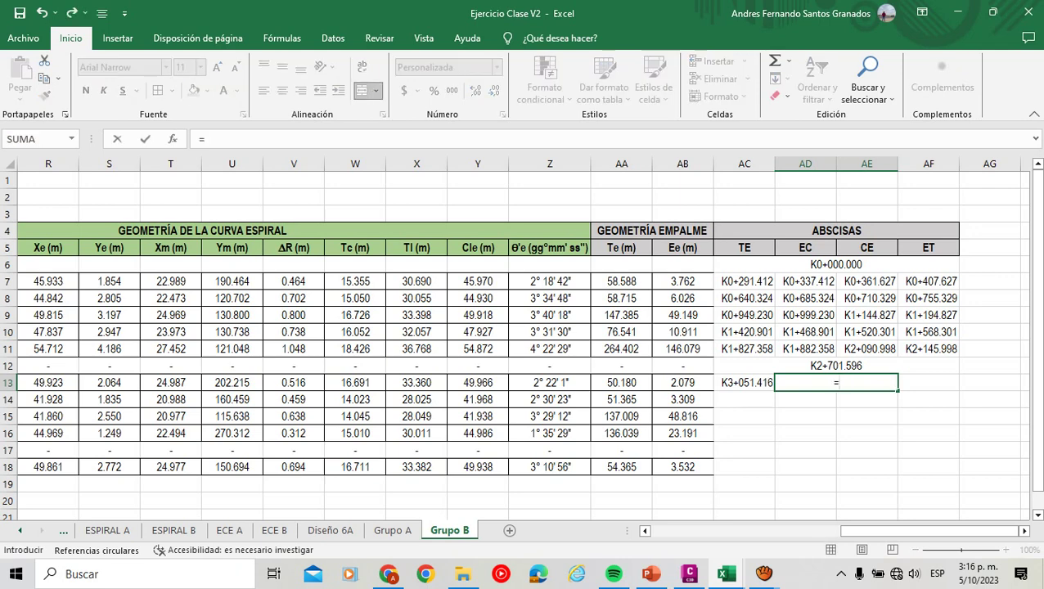
key(Left)
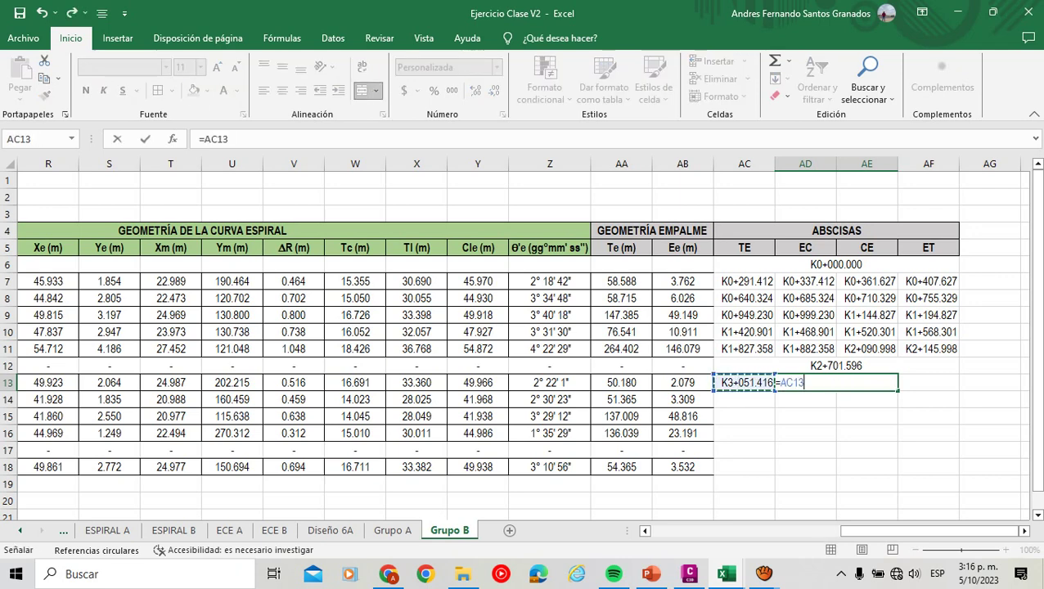
text(+)
key(Left)
key(Left)
key(Left)
key(Left)
key(Left)
key(Left)
key(Left)
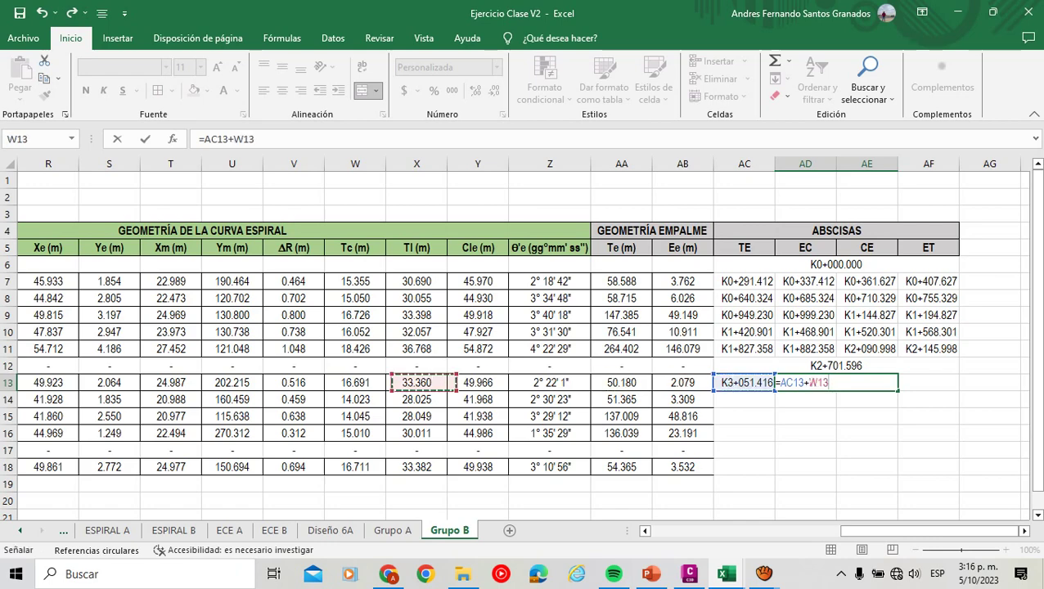
key(Left)
key(Left)
key(Left)
key(Left)
key(Left)
key(Left)
key(Left)
key(Left)
key(Left)
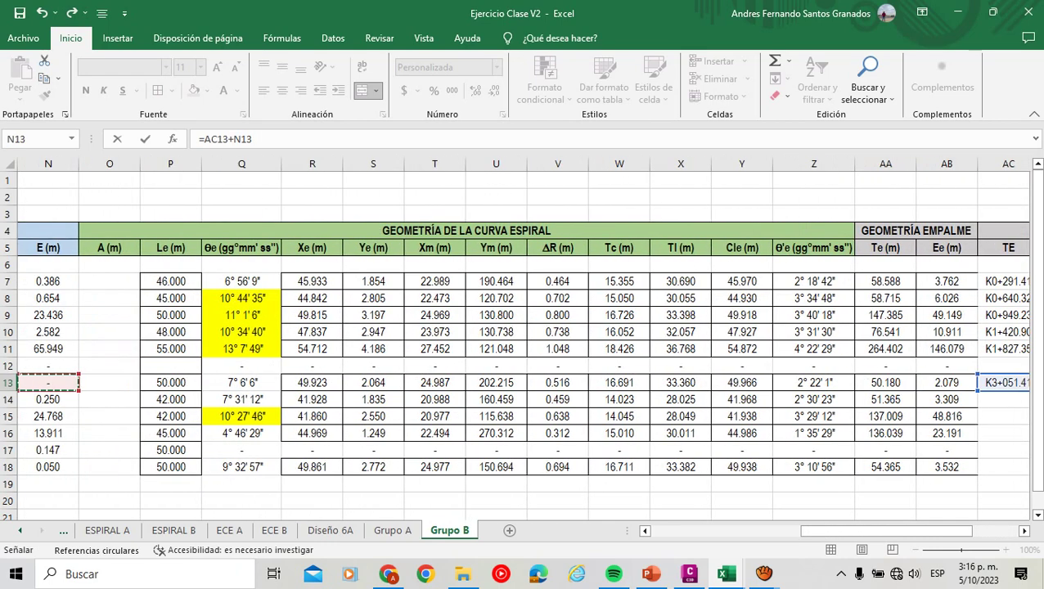
key(Right)
key(Right)
key(Right)
key(Left)
key(Return)
Enter point 7's ET station in AF13 by adding the spiral length Le to the shared EC/CE station: =AD13+P13.
key(Right)
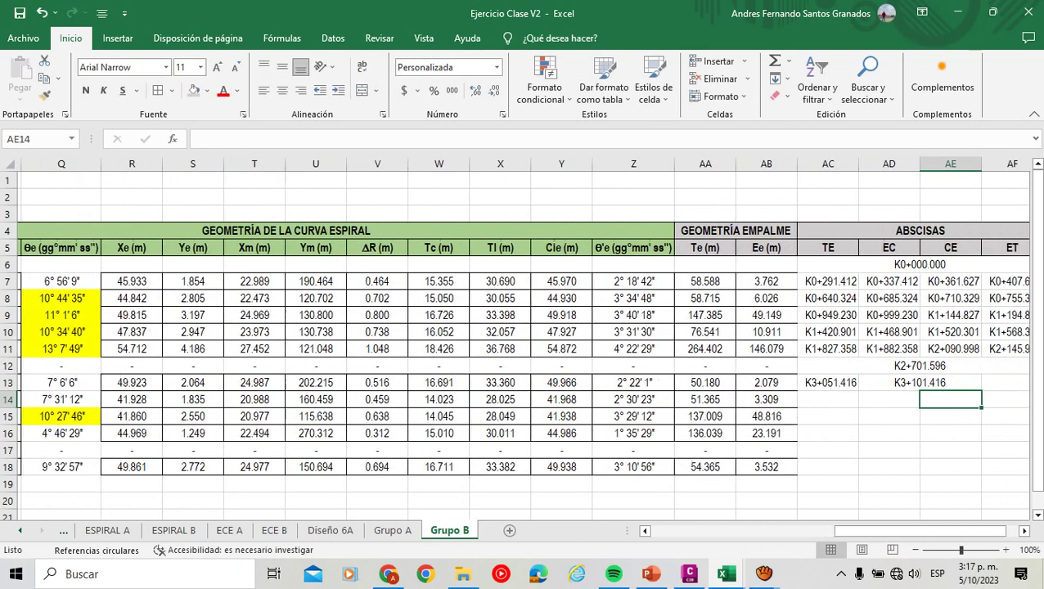
key(Right)
key(Up)
text(=)
key(Left)
key(Left)
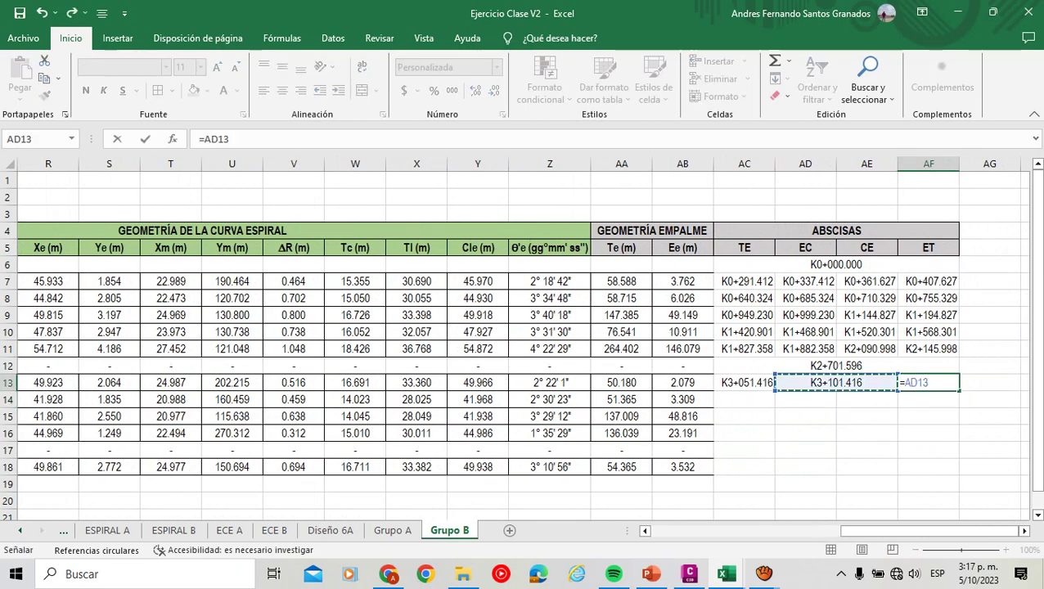
text(+)
key(Left)
key(Left)
key(Left)
key(Left)
key(Left)
key(Left)
key(Left)
key(Left)
key(Left)
key(Left)
key(Left)
key(Left)
key(Left)
key(Left)
key(Left)
key(Left)
key(Left)
key(Left)
key(Left)
key(Left)
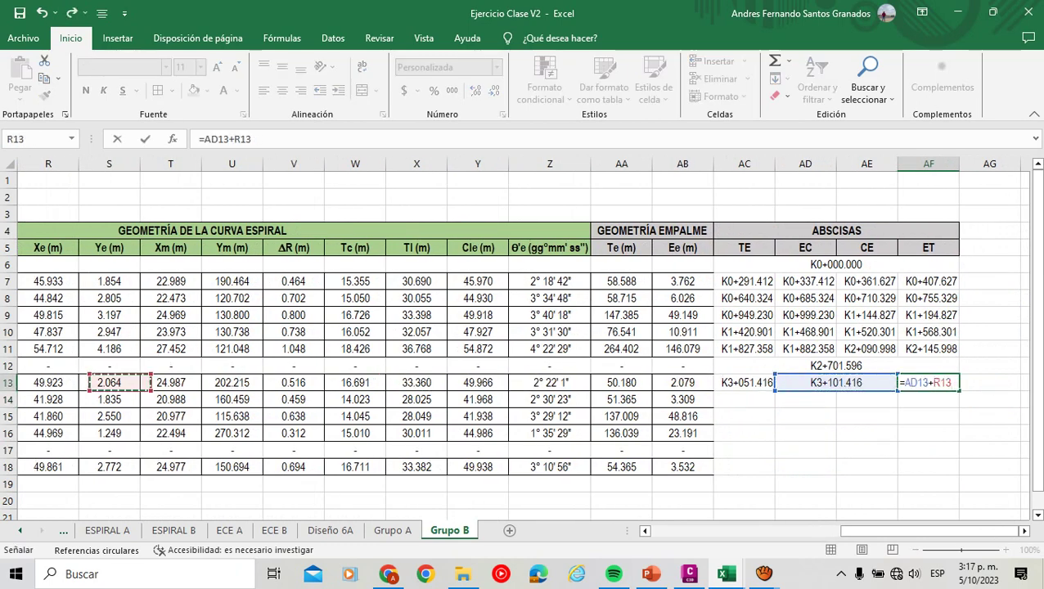
key(Left)
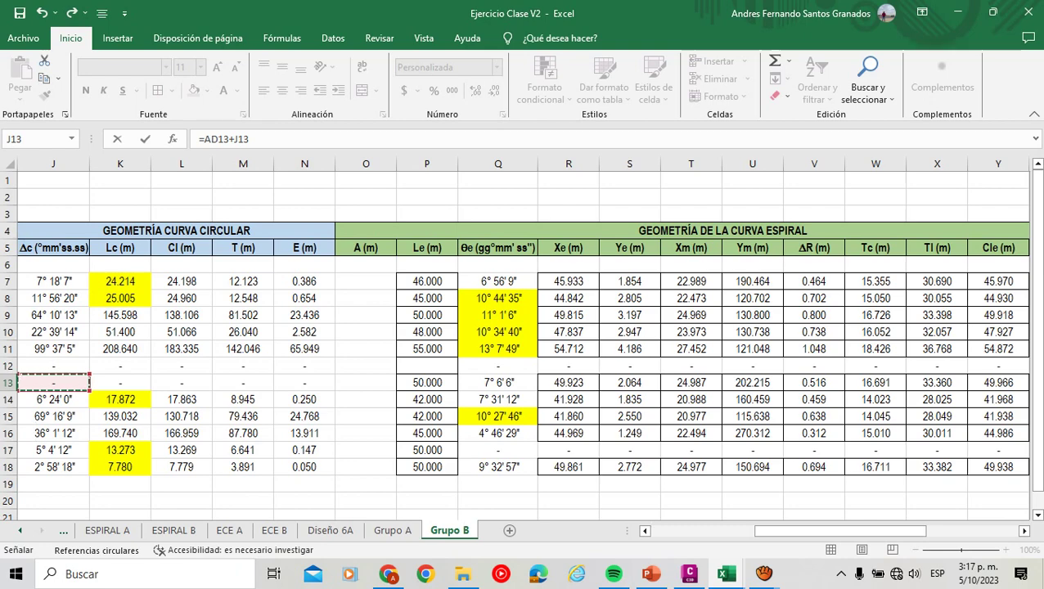
key(Left)
key(Right)
key(Right)
key(Right)
key(Right)
key(Right)
key(Right)
key(Right)
key(Return)
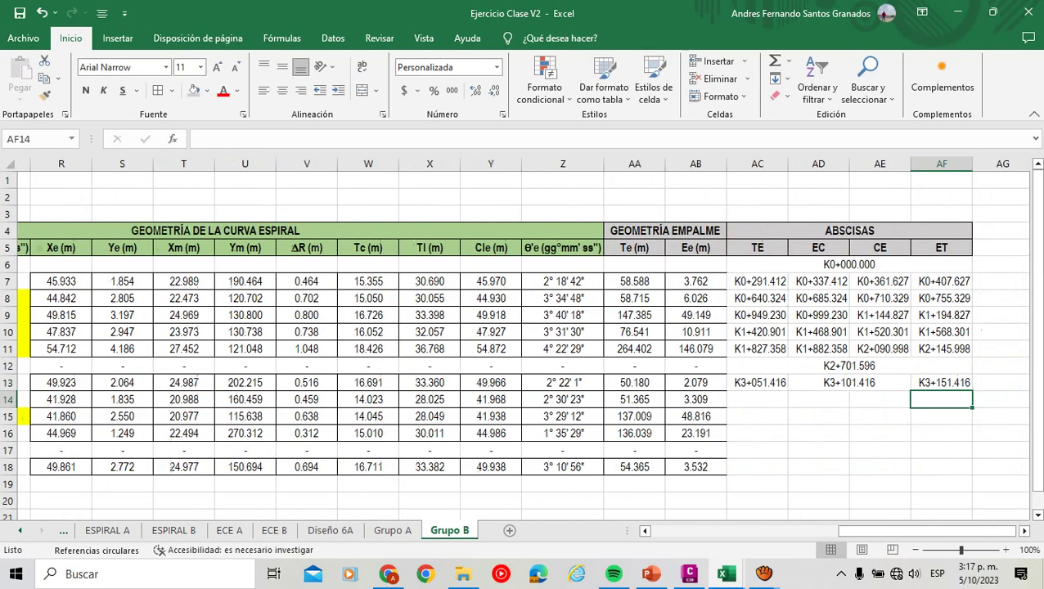
Enter point 8's TE station in AC14 as point 7's ET station plus point 8's Ent value: =AF13+H14.
key(Left)
key(Left)
key(Left)
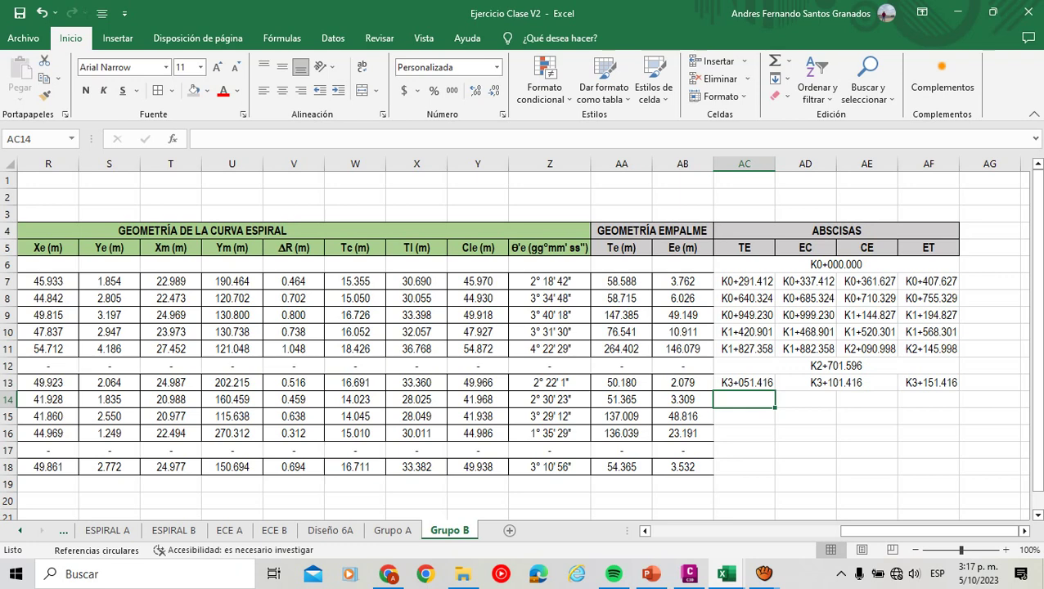
text(=)
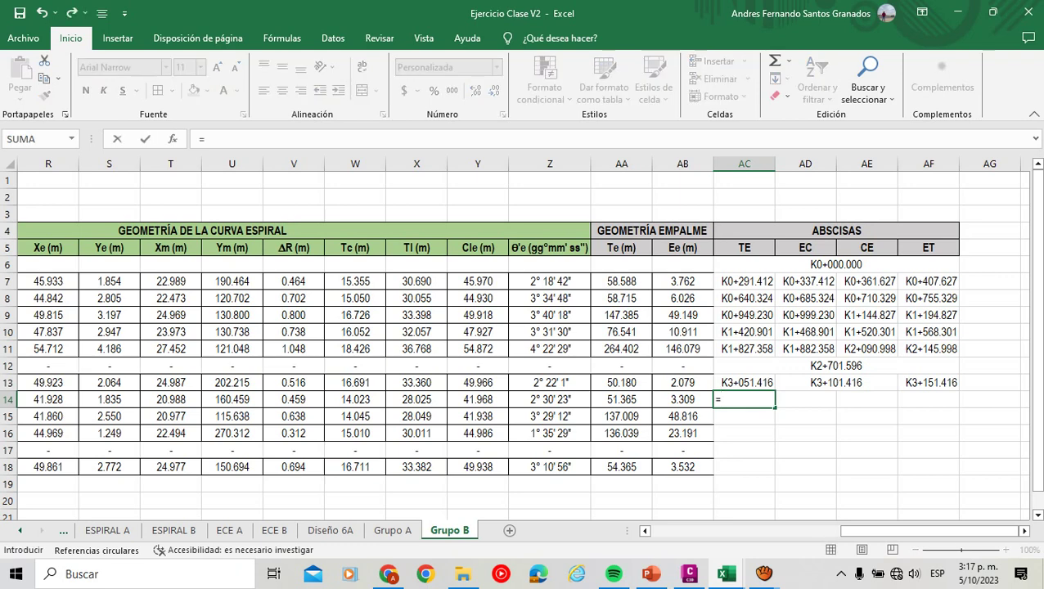
click(928, 382)
text(+)
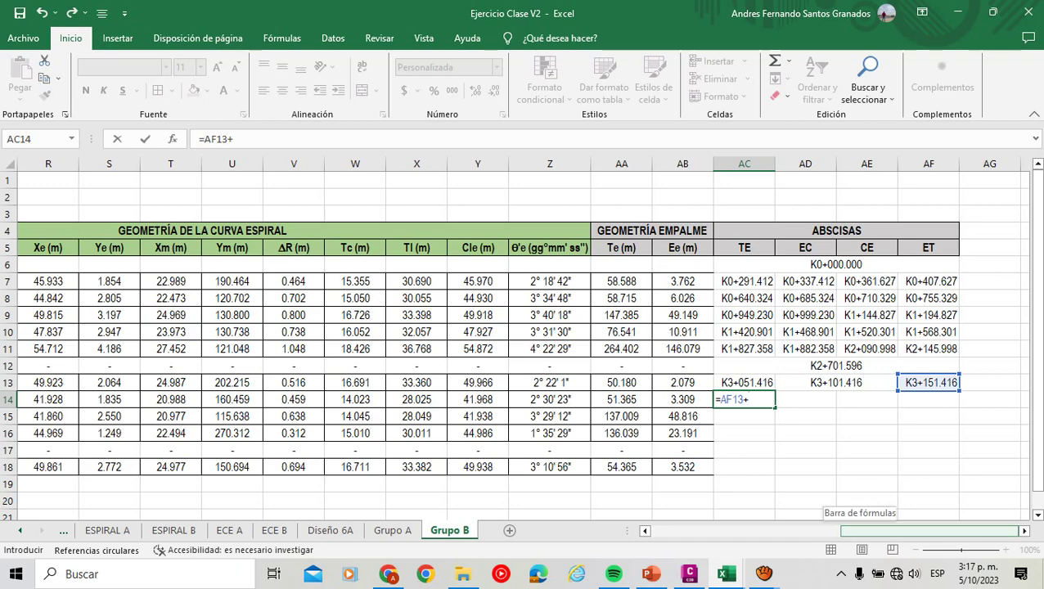
drag(857, 531, 665, 531)
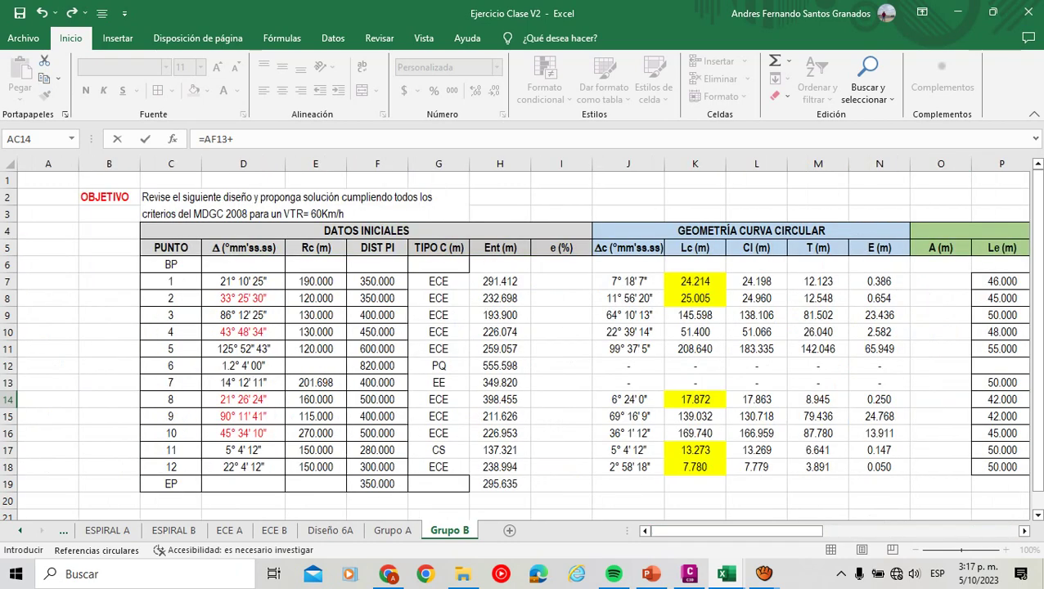
click(500, 399)
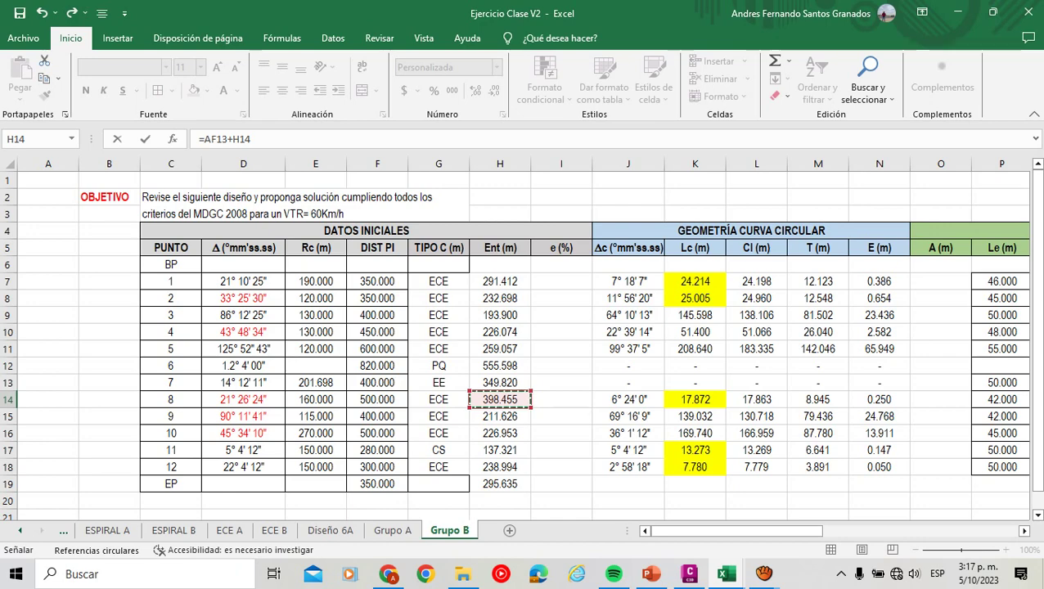
key(Return)
key(Right)
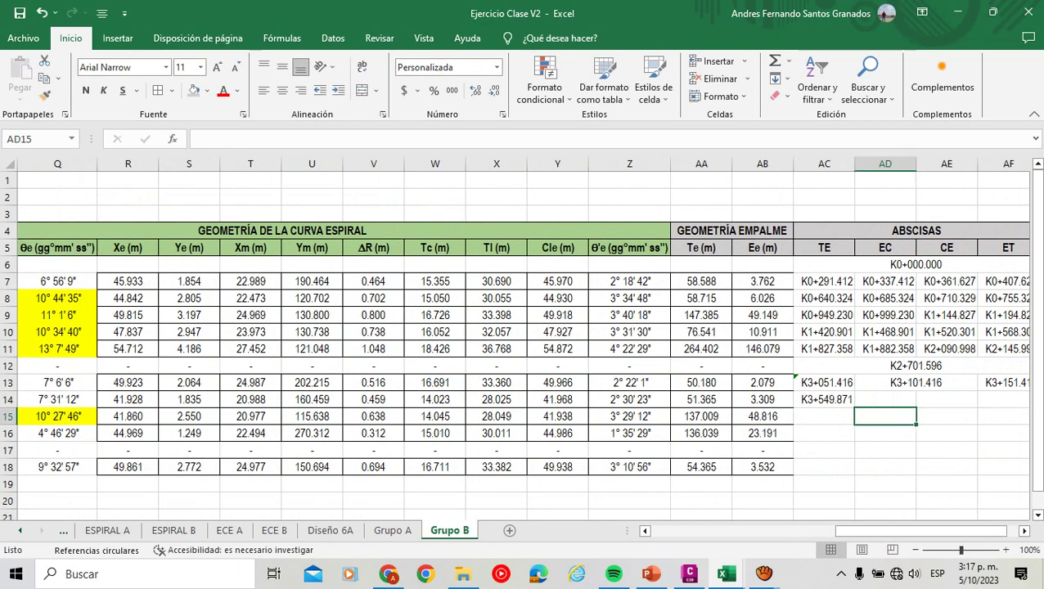
key(Up)
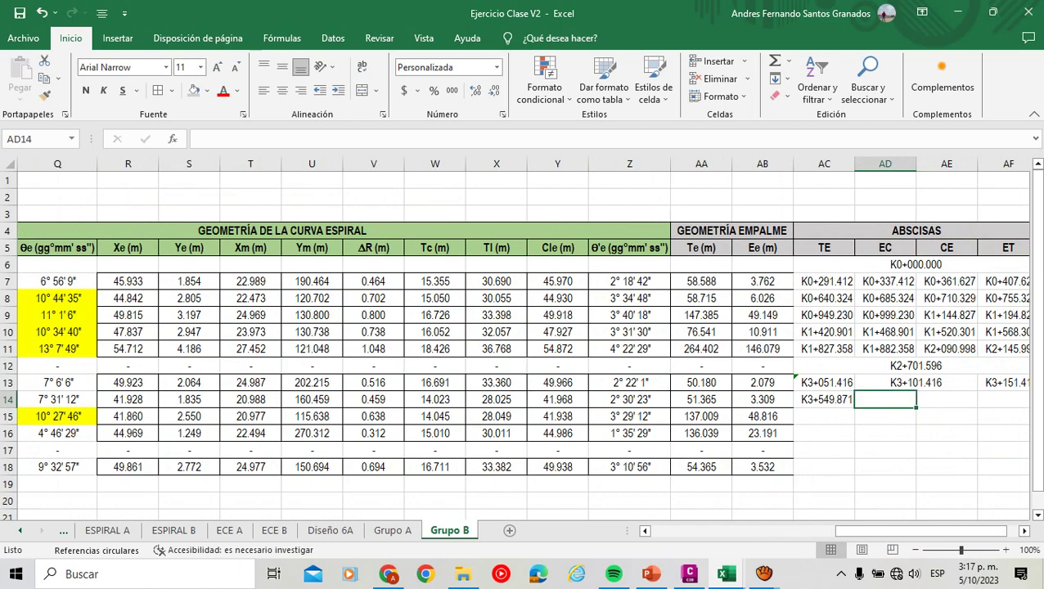
Enter point 8's EC station in AD14 by adding spiral length Le to its TE station: =AC14+P14.
text(=)
key(Left)
text(+)
key(Left)
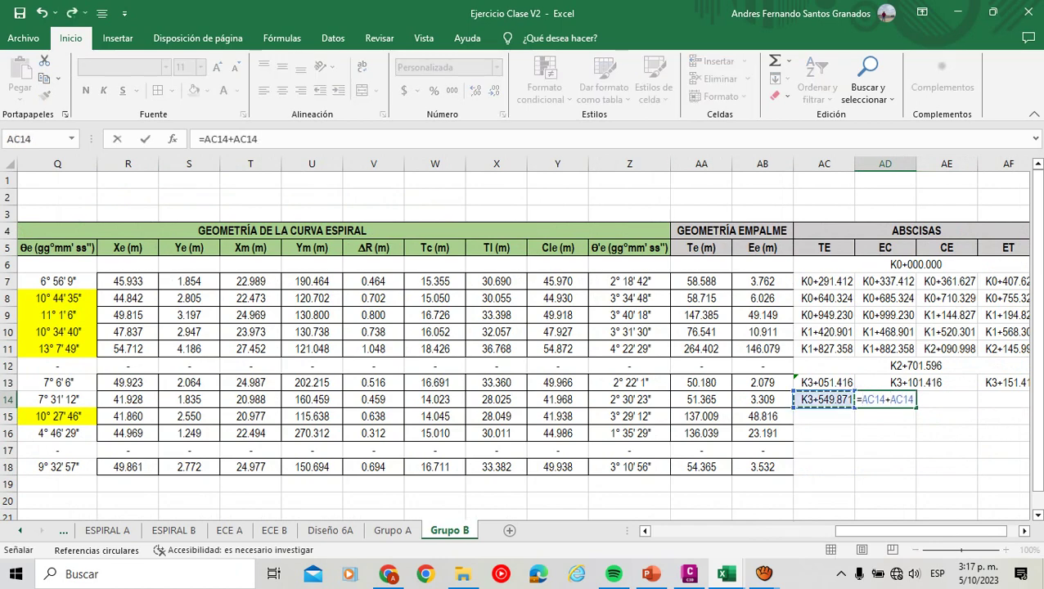
key(Left)
key(Left)
key(Left)
key(Left)
key(Left)
key(Left)
key(Left)
key(Left)
key(Left)
key(Left)
key(Left)
key(Left)
key(Left)
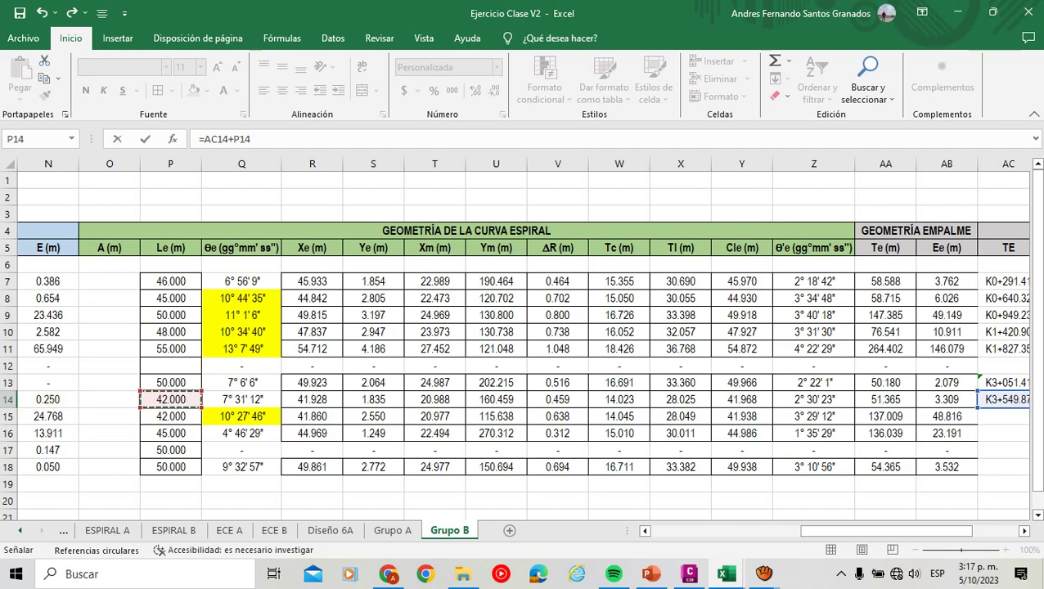
key(Tab)
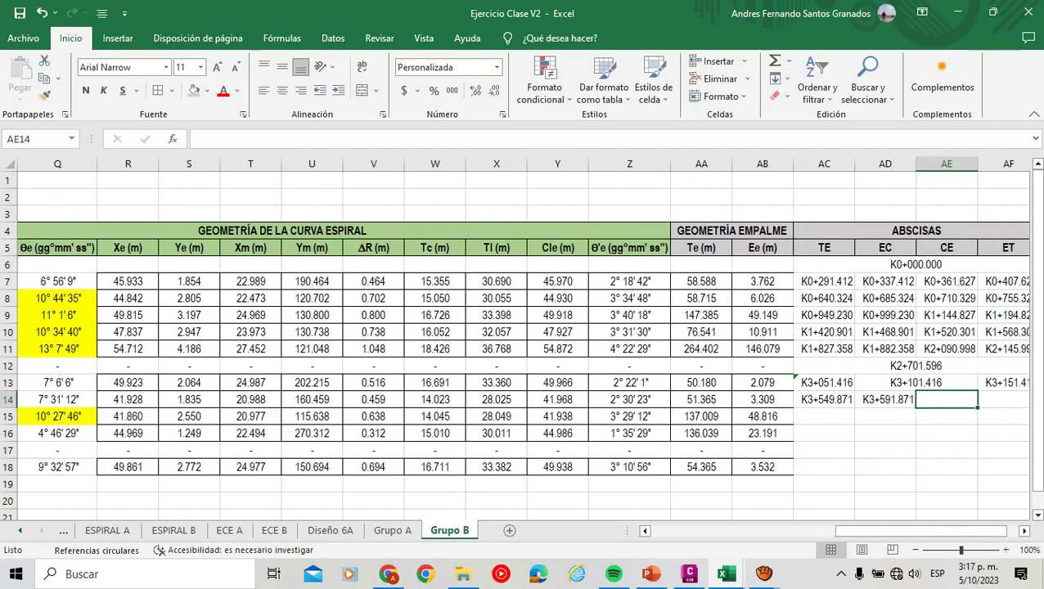
Enter a reference to point 8's circular curve length Lc in its CE cell AE14: =K14.
text(=)
key(Left)
key(Left)
key(Left)
key(Left)
key(Left)
key(Left)
key(Left)
key(Left)
key(Left)
key(Left)
key(Left)
key(Left)
key(Left)
key(Left)
key(Left)
key(Left)
key(Left)
key(Left)
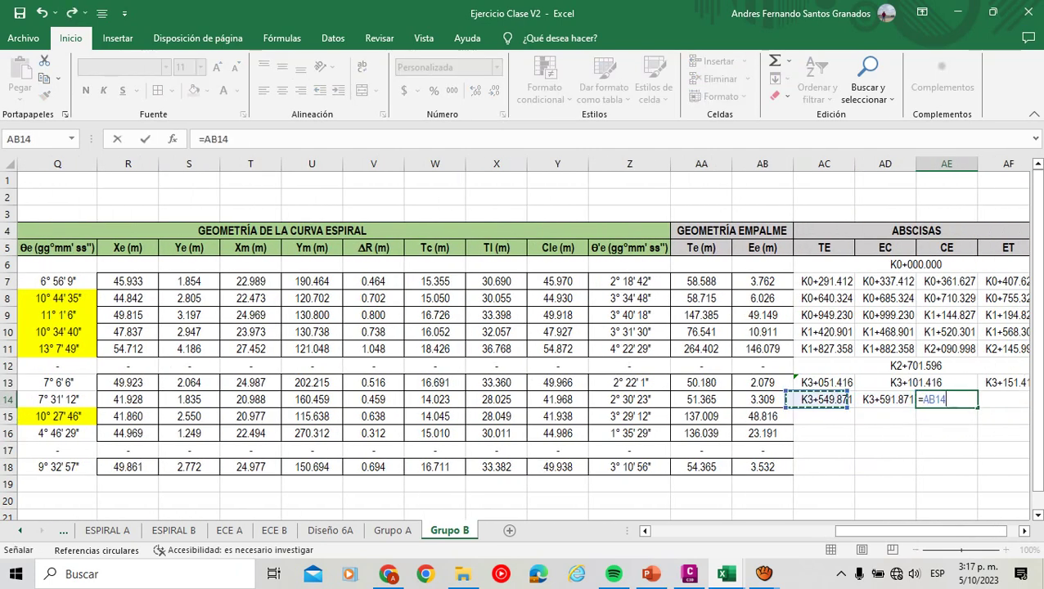
key(Left)
key(Left)
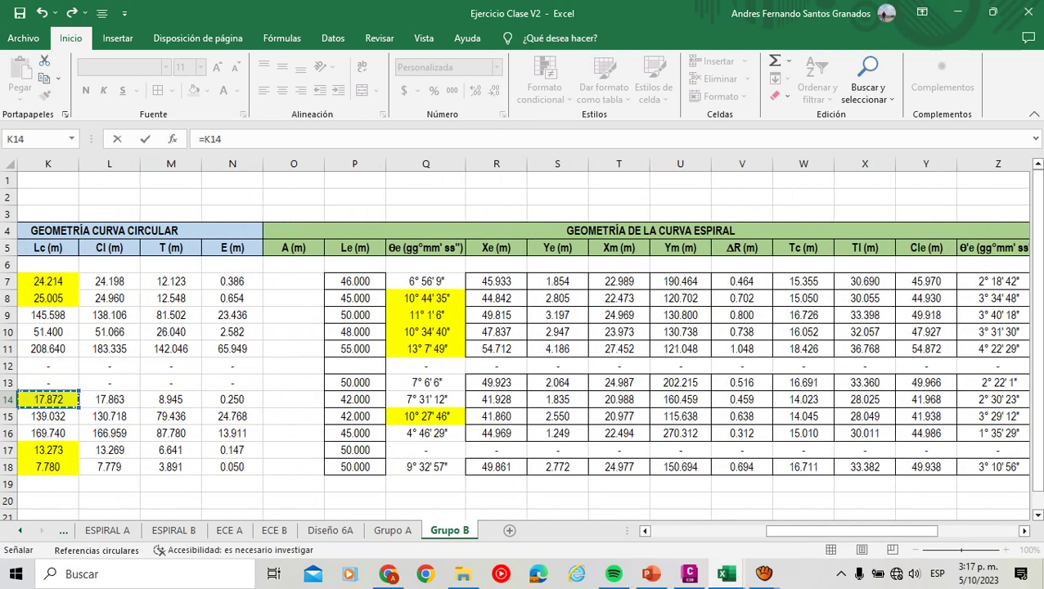
key(Tab)
text(=)
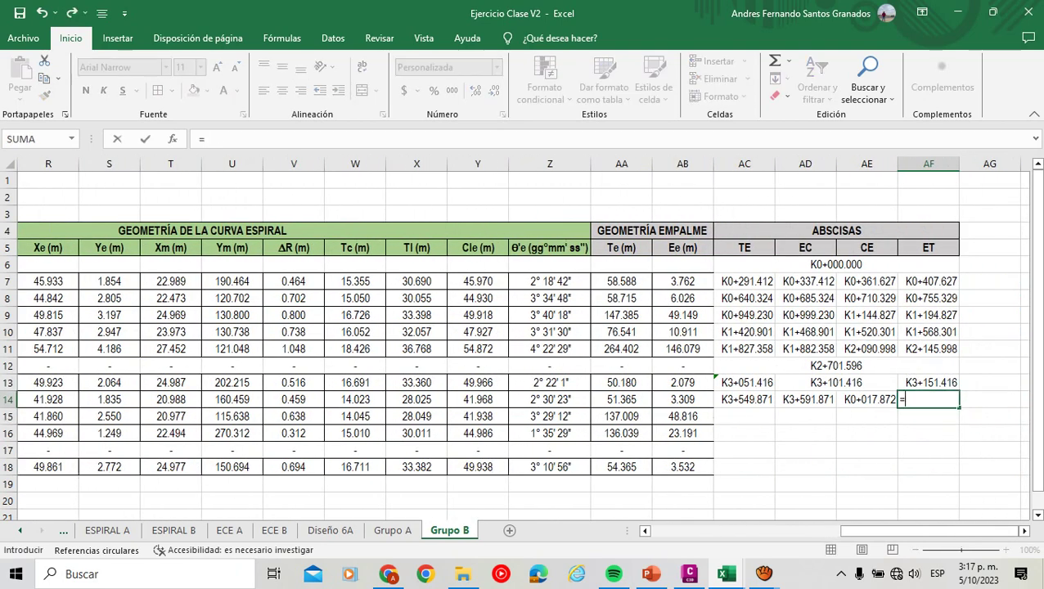
key(Left)
key(Escape)
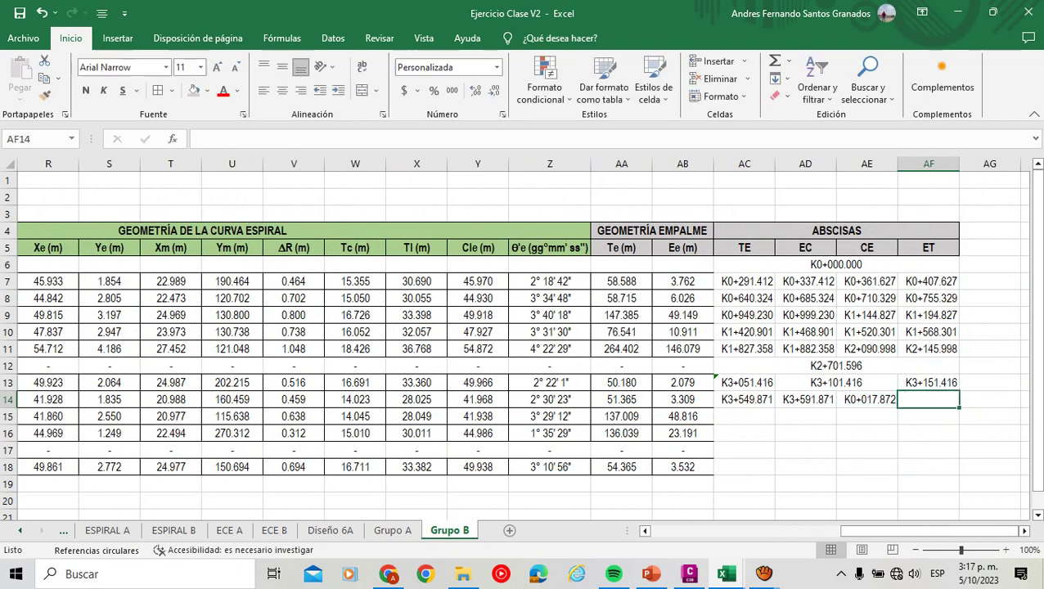
Correct point 8's CE formula in AE14 so the EC station is added to the curve length Lc: =AD14+K14.
key(Left)
key(Left)
key(F2)
key(Tab)
key(F2)
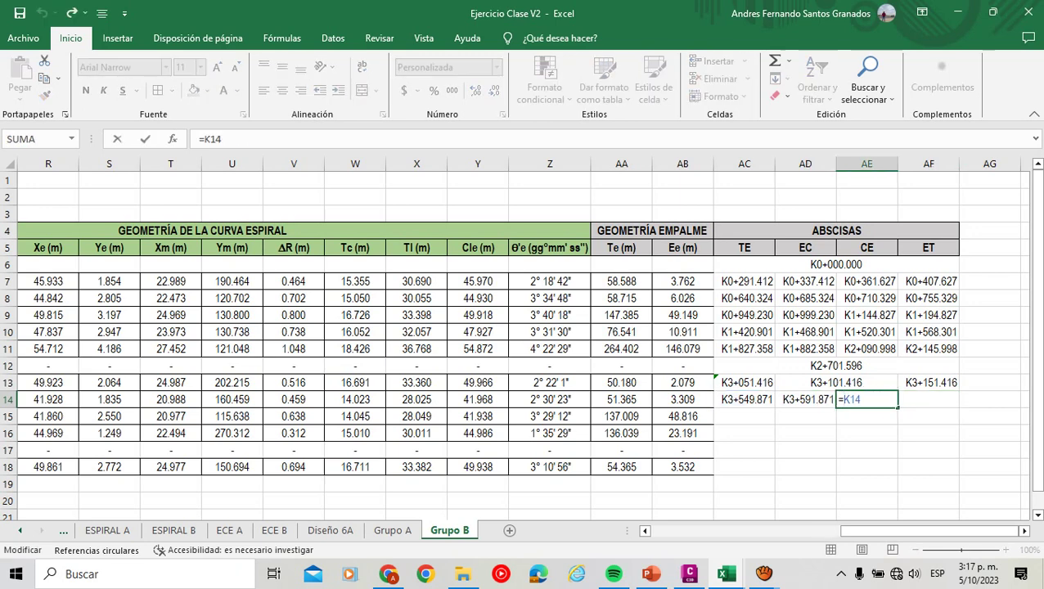
click(806, 400)
text(+)
key(Return)
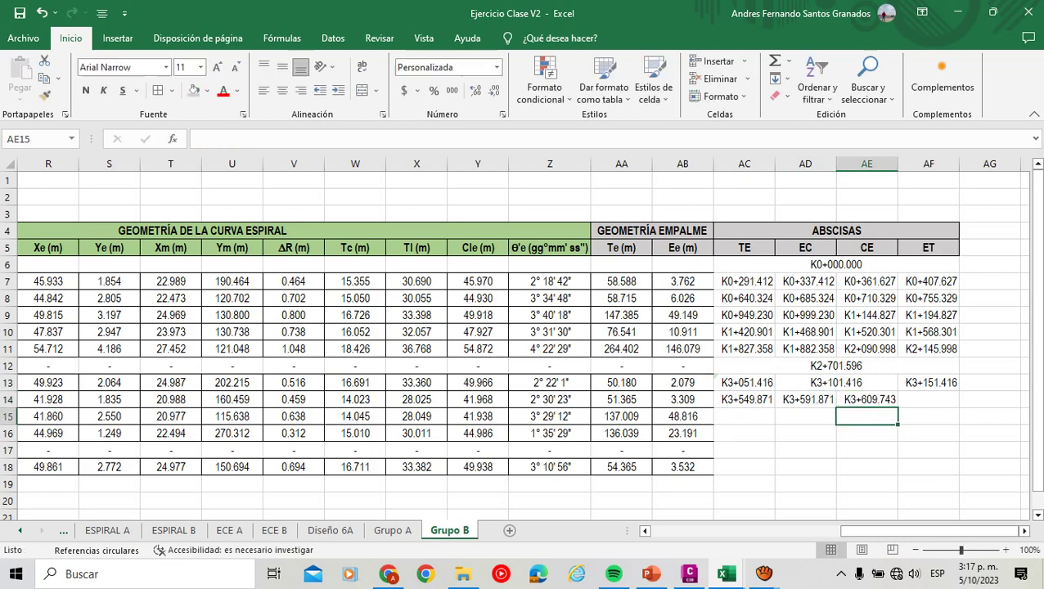
Enter point 8's ET station in AF14 as its CE station plus spiral length Le: =AE14+P14.
key(Up)
key(Right)
text(=)
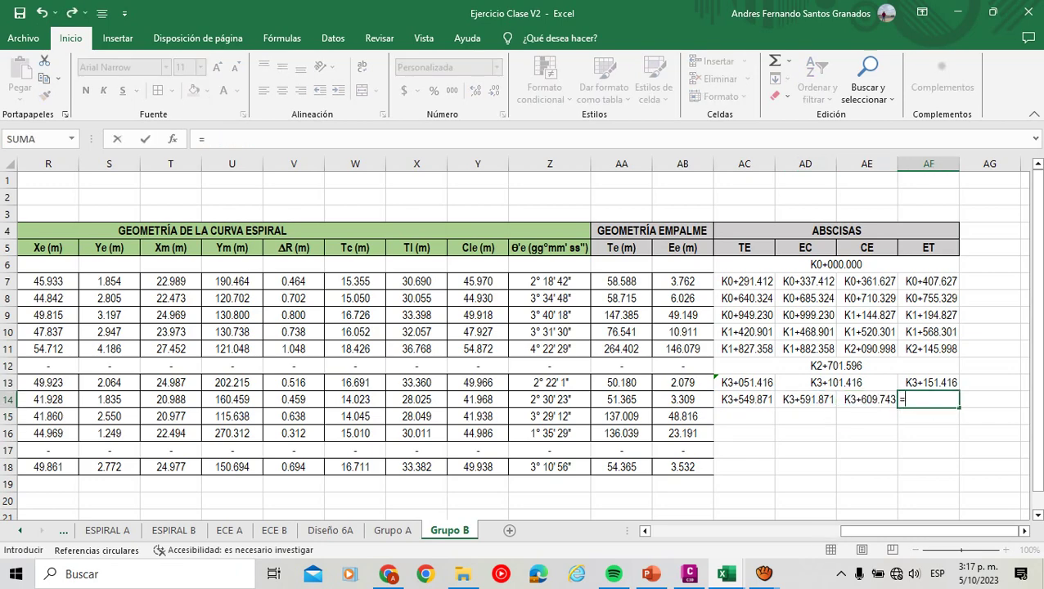
key(Left)
text(+)
key(Left)
key(Left)
key(Left)
key(Left)
key(Left)
key(Left)
key(Left)
key(Left)
key(Left)
key(Left)
key(Left)
key(Left)
key(Left)
key(Left)
key(Left)
key(Left)
key(Left)
key(Left)
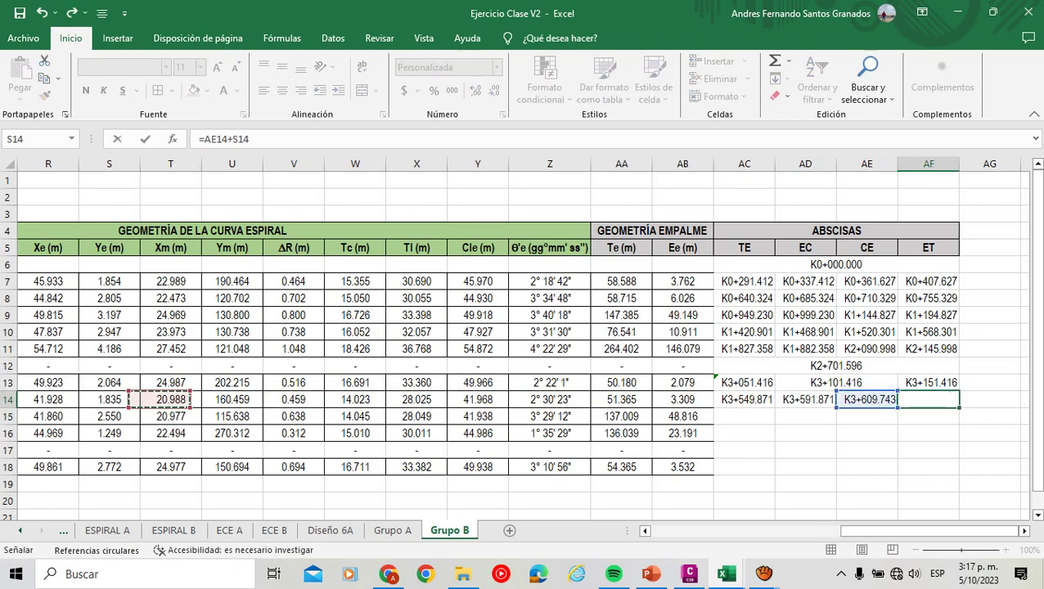
key(Right)
key(Right)
key(Return)
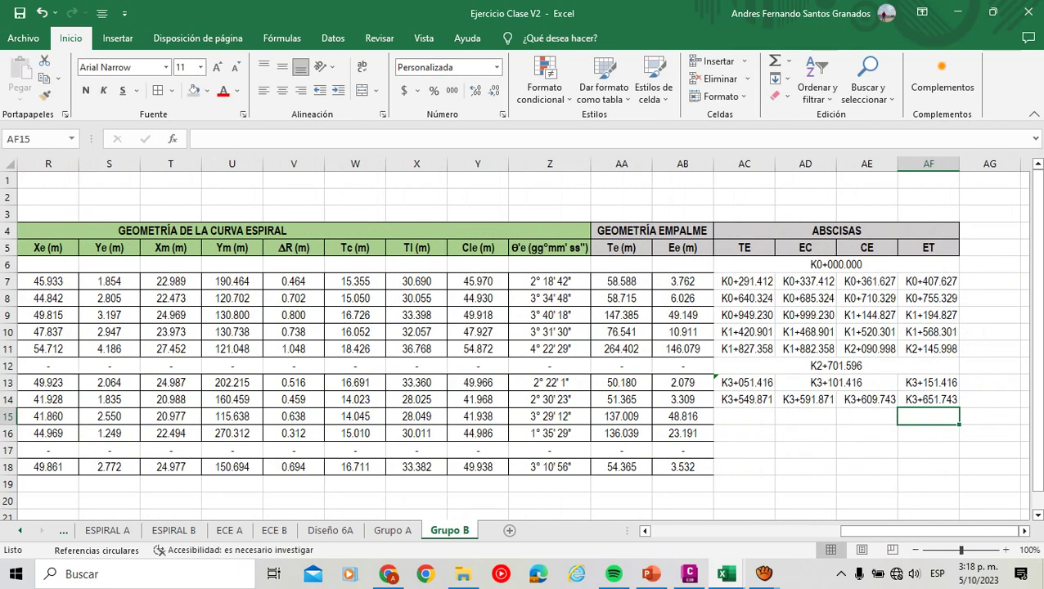
Check point 8's station formulas in AC14:AF14 and fill them down through row 17 for points 9 to 11.
key(Up)
click(744, 399)
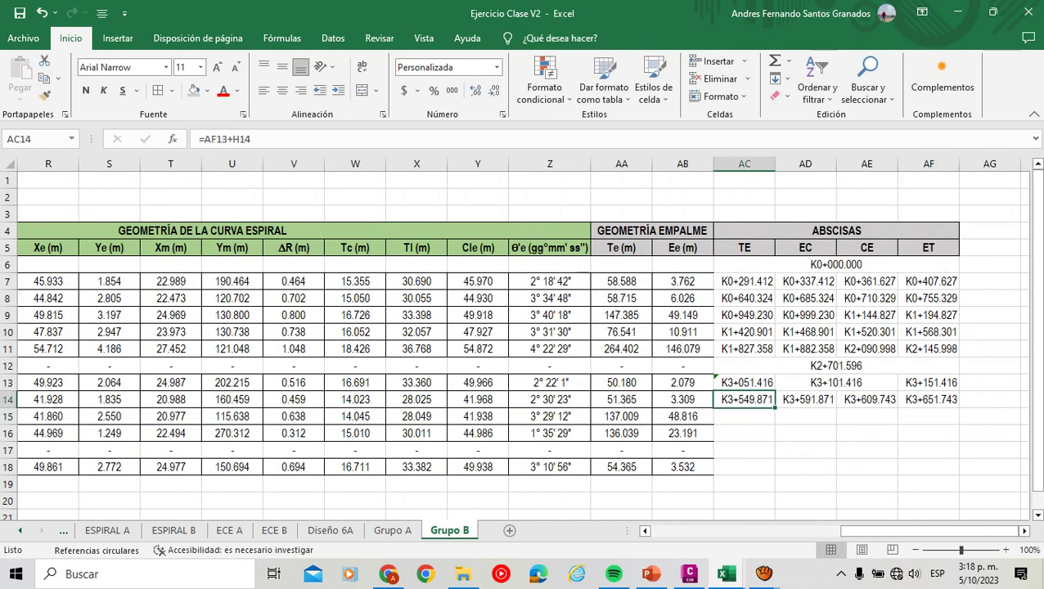
key(F2)
key(Tab)
key(F2)
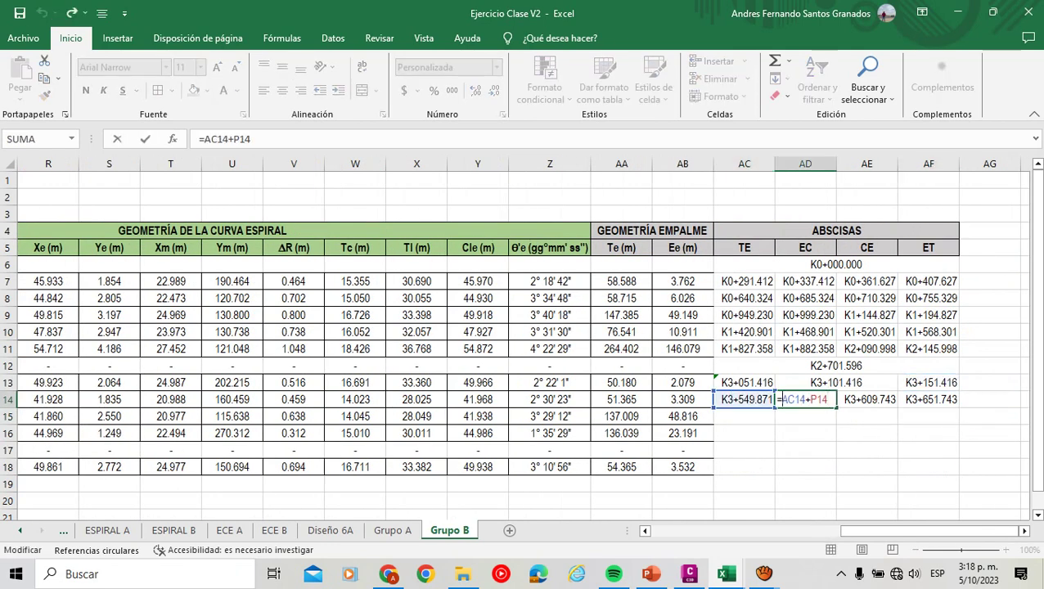
key(Tab)
key(F2)
key(Tab)
key(F2)
key(Escape)
drag(744, 400, 960, 456)
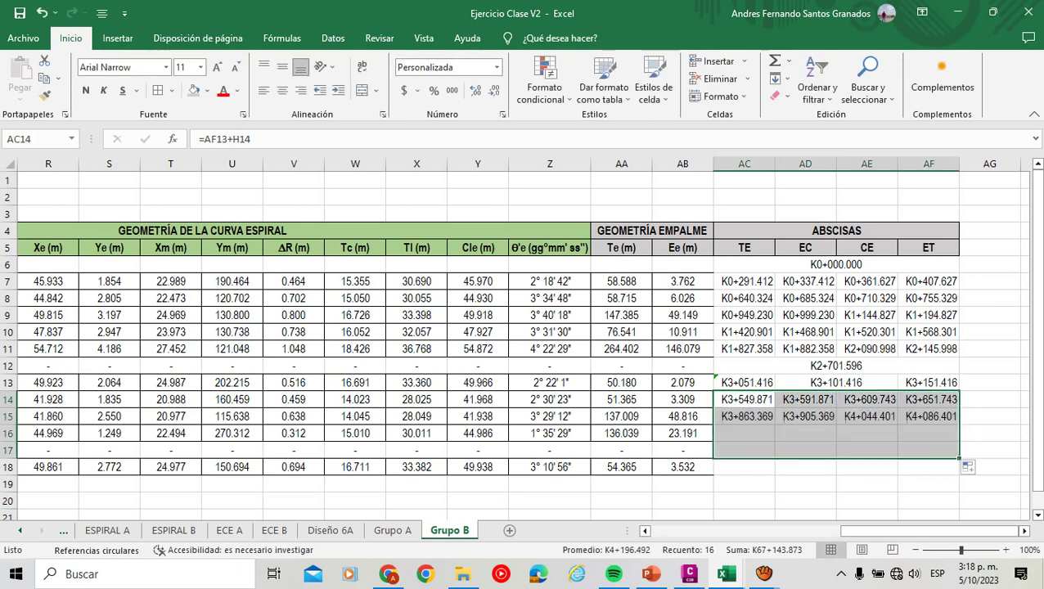
Merge and center point 11's TE and EC cells, AC17:AD17, keeping only the upper-left value.
drag(744, 450, 806, 450)
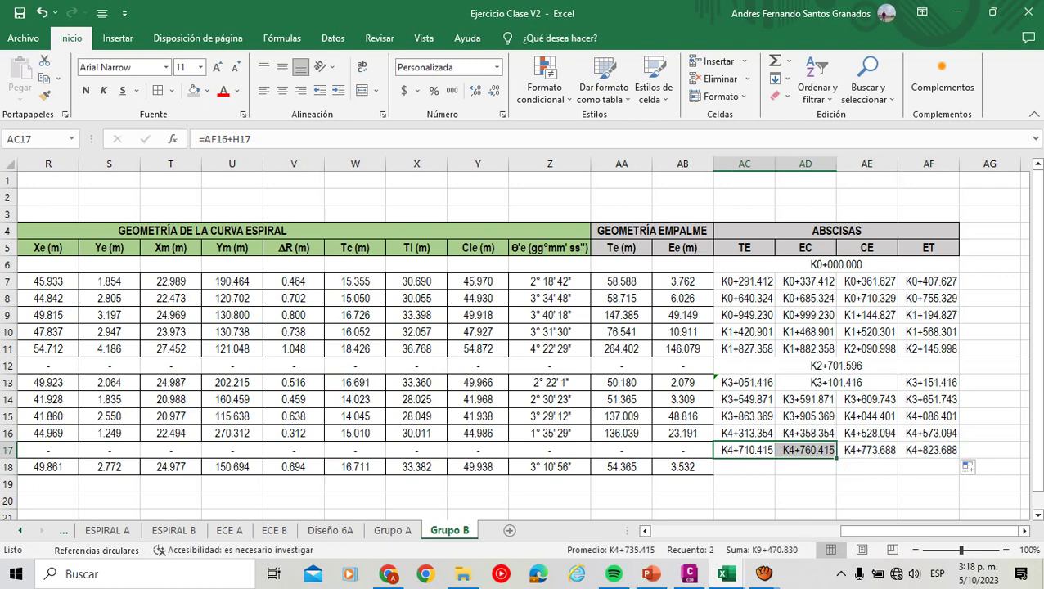
click(362, 90)
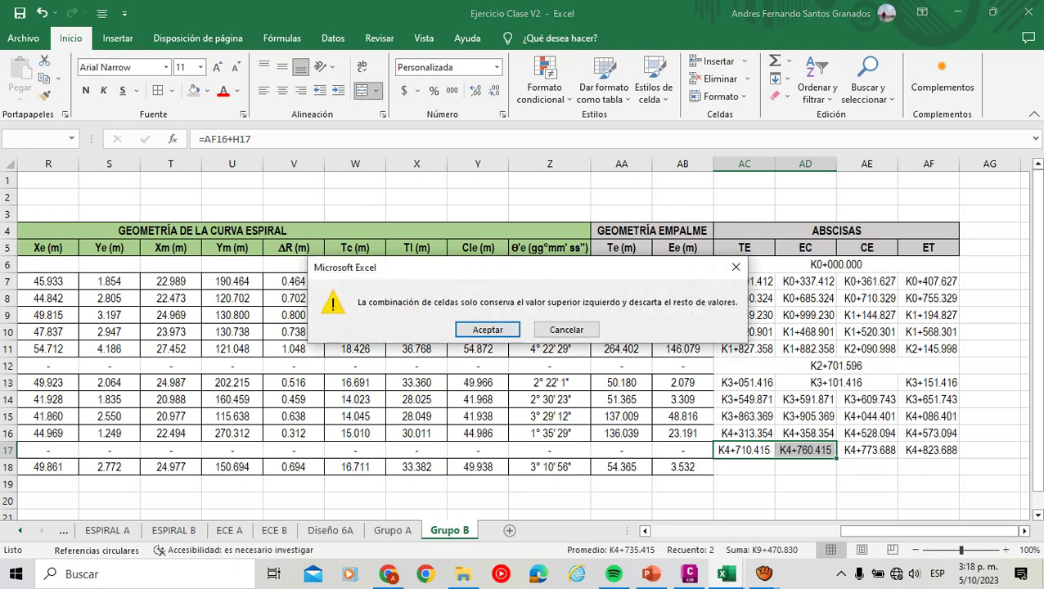
click(488, 329)
Merge and center point 11's CE and ET cells, AE17:AF17, and clear the merged cell's contents.
drag(867, 450, 929, 450)
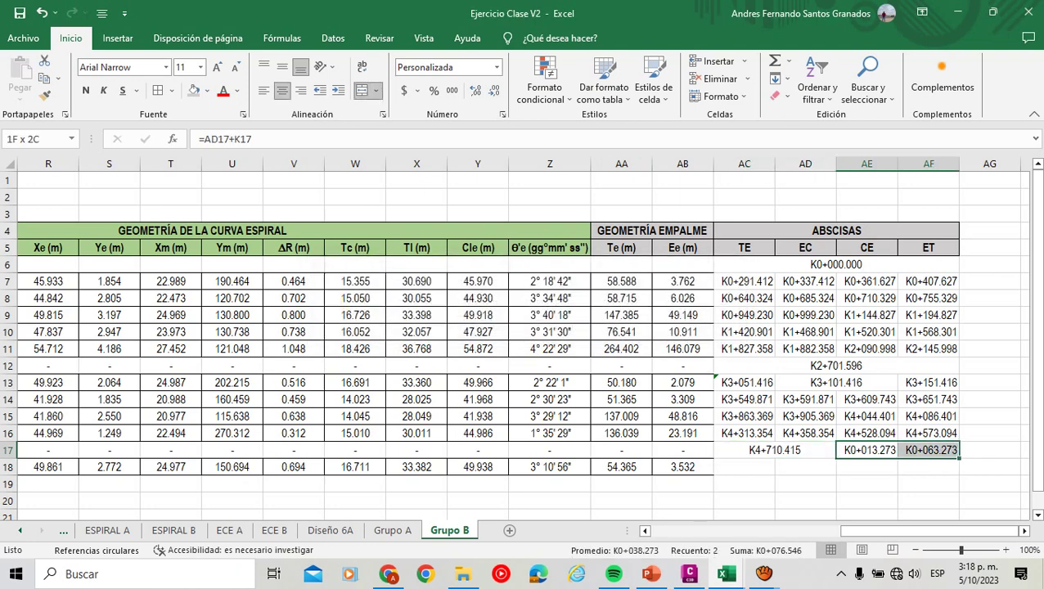
click(376, 90)
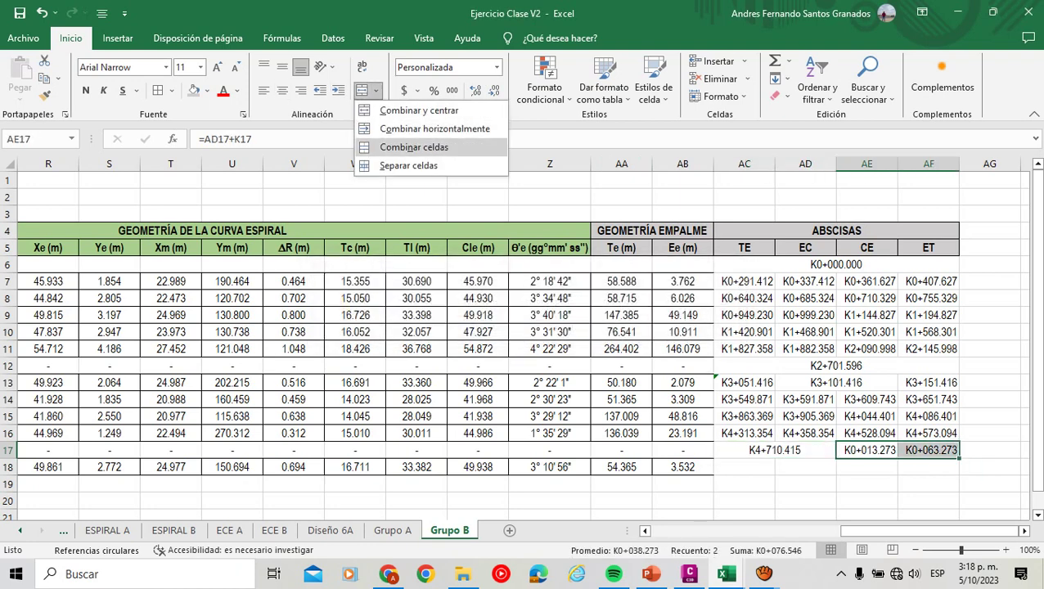
click(419, 110)
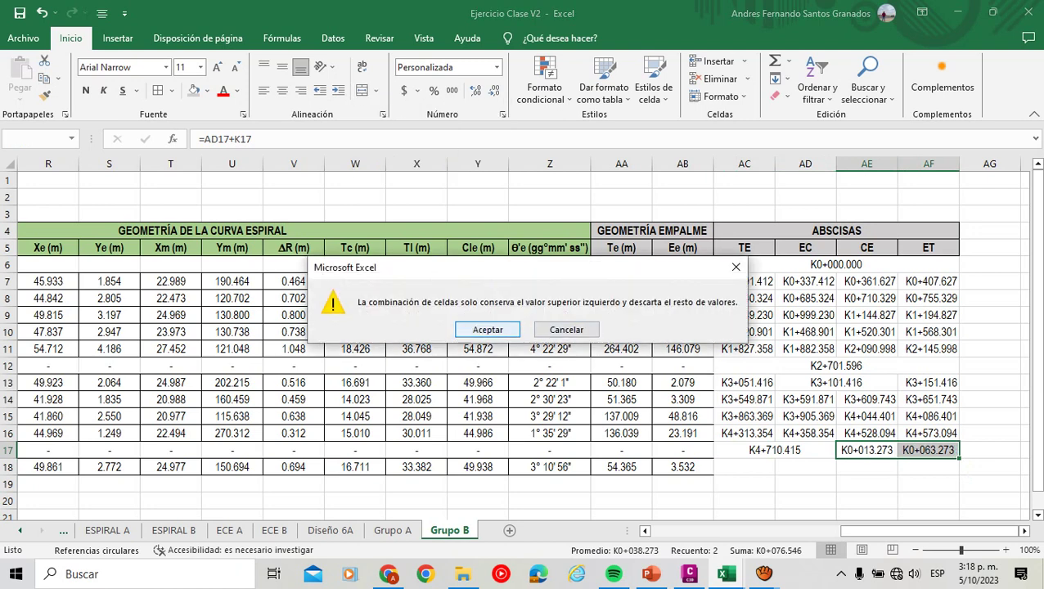
click(488, 329)
key(Delete)
Re-enter point 11's starting station in merged AC17 as point 10's ET station plus point 11's Ent value: =AF16+H17.
click(775, 450)
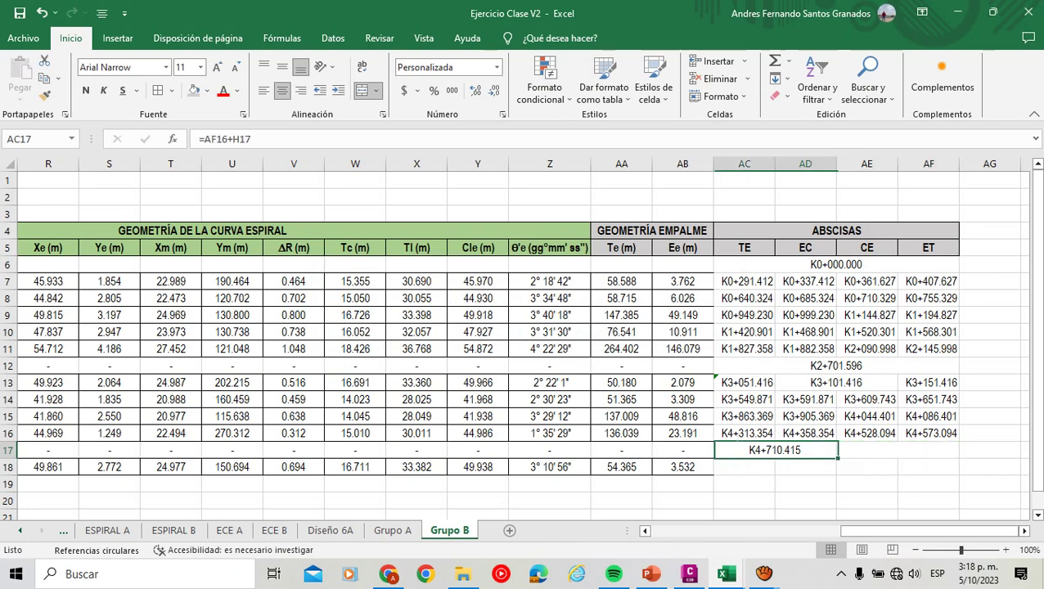
text(=)
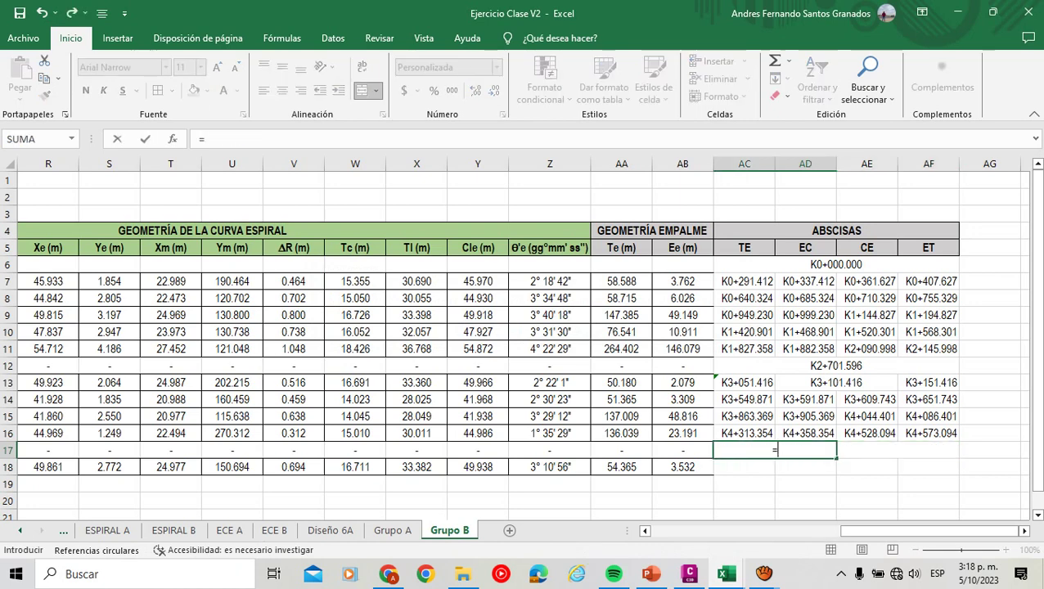
click(929, 433)
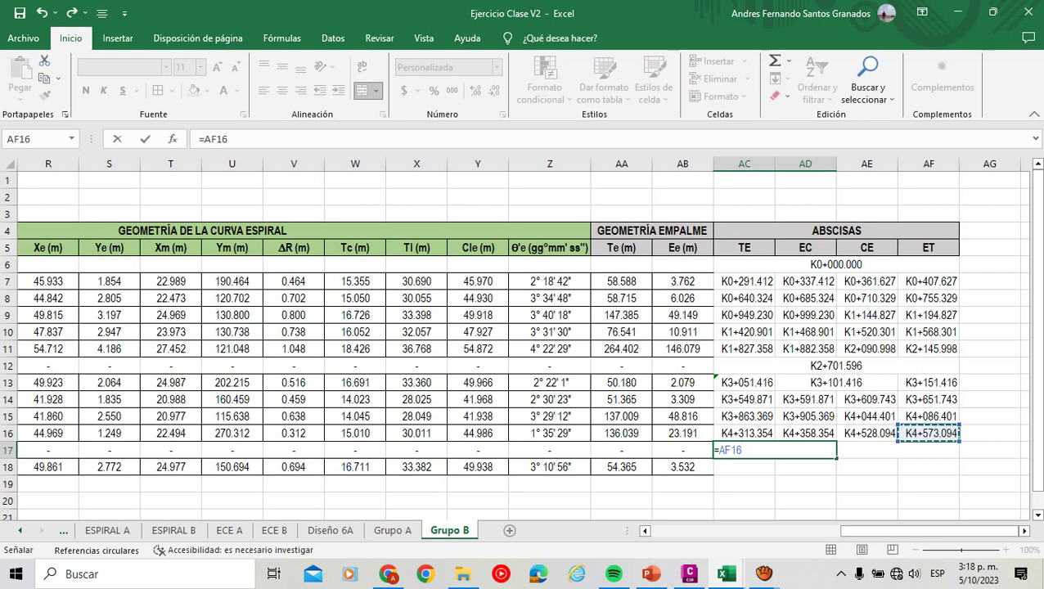
text(+)
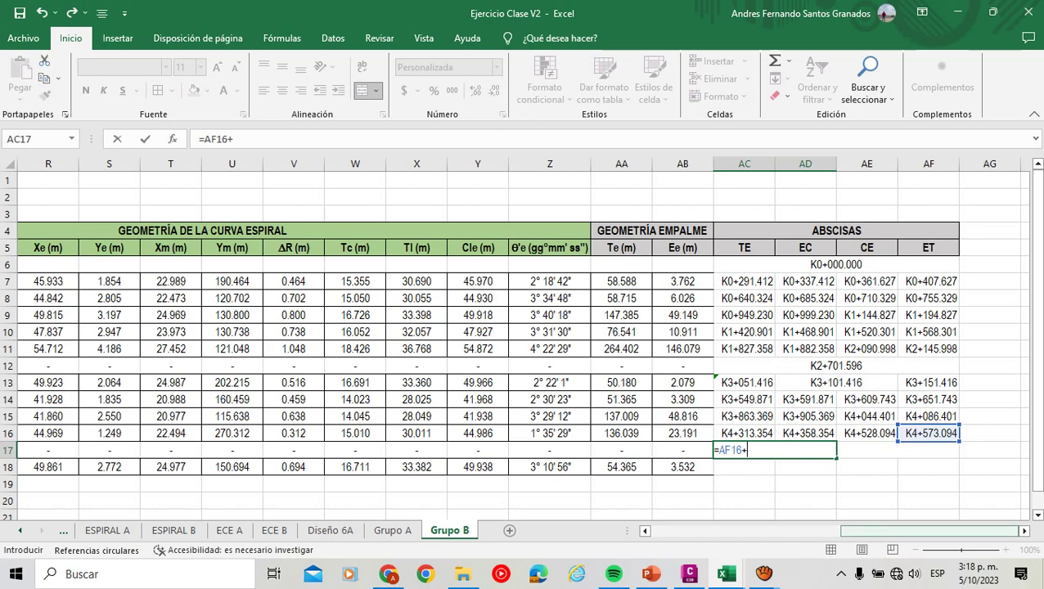
drag(887, 530, 699, 531)
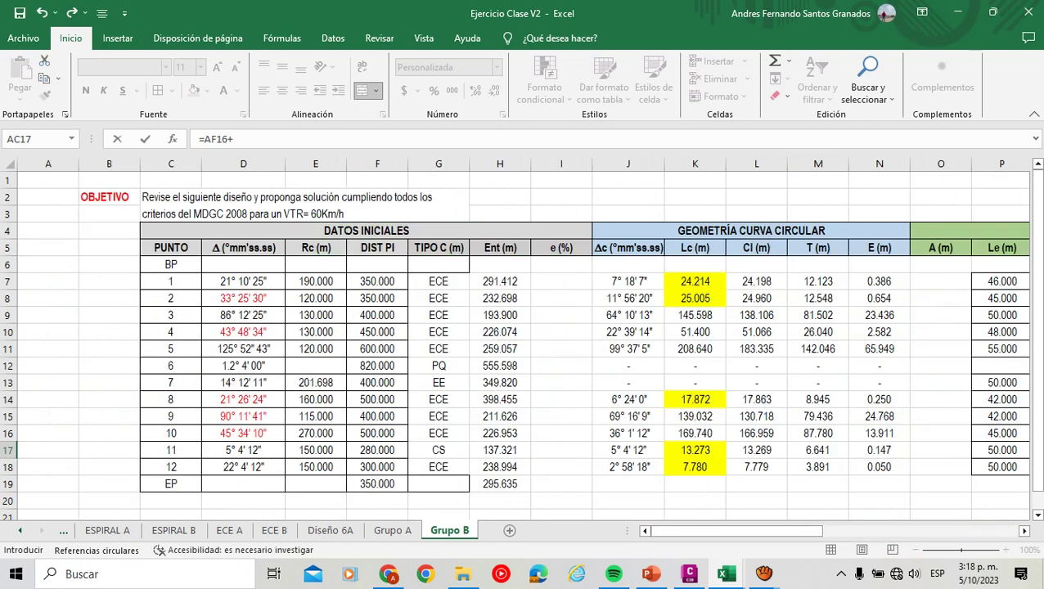
click(500, 450)
key(Return)
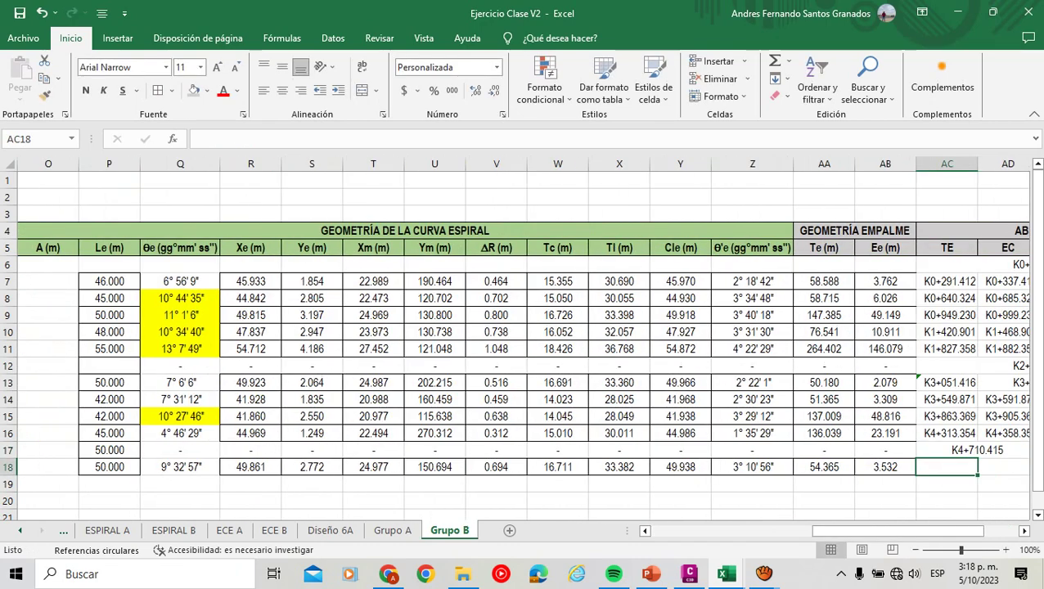
Enter point 11's ending station in merged AE17 by adding curve length Lc to its starting station: =AC17+K17.
key(Up)
key(Right)
text(=)
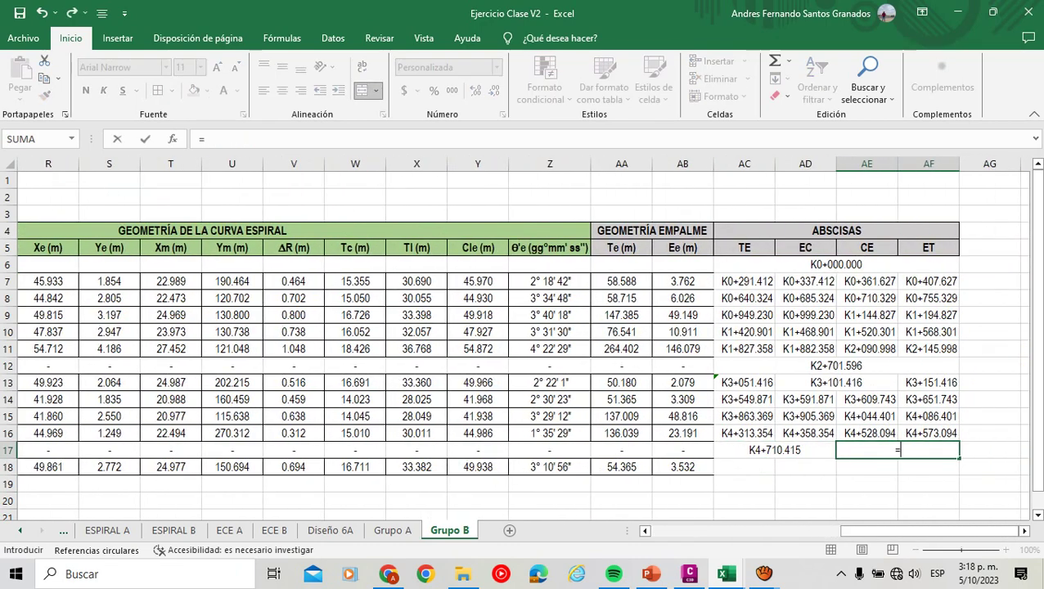
key(Left)
text(+)
key(Left)
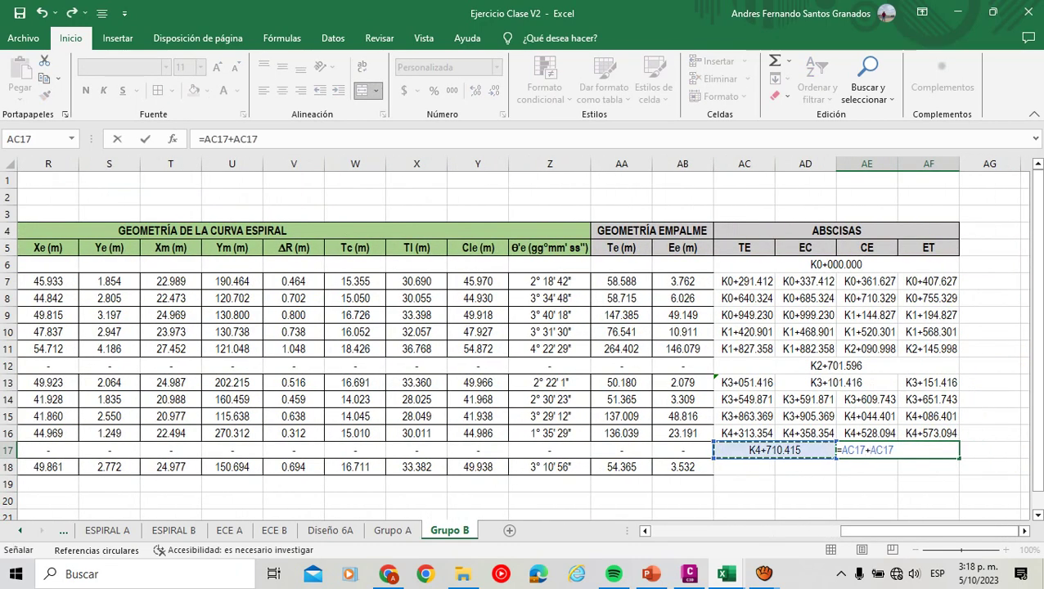
key(Left)
key(Left)
key(Left)
key(Left)
key(Left)
key(Left)
key(Left)
key(Left)
key(Left)
key(Left)
key(Left)
key(Left)
key(Left)
key(Left)
key(Left)
key(Left)
key(Left)
key(Left)
key(Left)
key(Left)
key(Left)
key(Right)
key(Right)
key(Right)
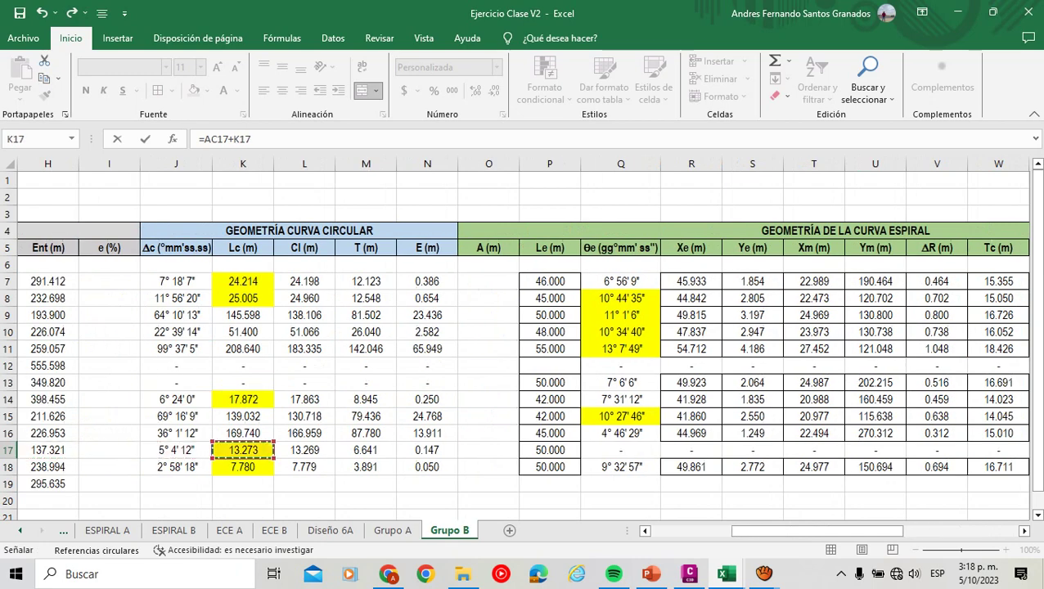
key(Return)
Enter point 12's TE station in AC18 as point 11's ending station plus point 12's Ent value: =AE17+H18.
key(Left)
key(Left)
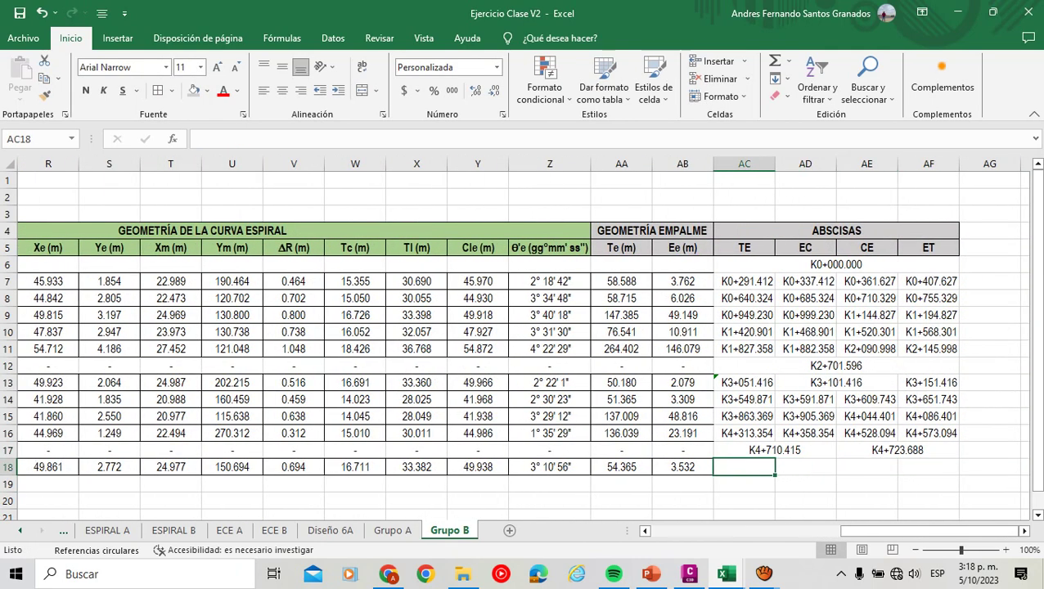
text(=)
key(Right)
key(Up)
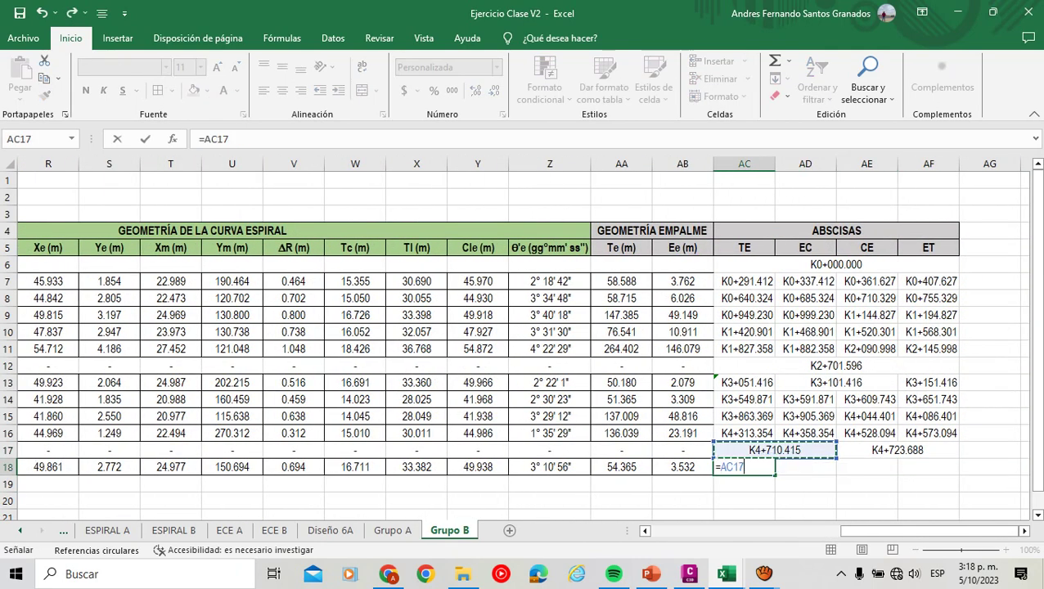
key(Right)
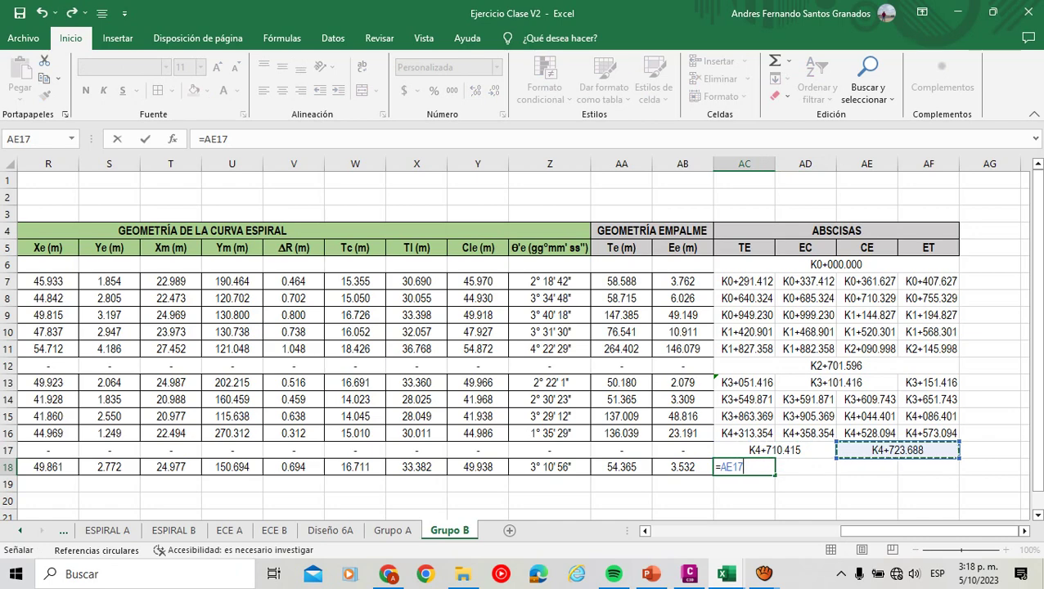
text(+)
key(Up)
key(Left)
key(Left)
key(Left)
key(Left)
key(Left)
key(Left)
key(Left)
key(Left)
key(Left)
key(Left)
key(Left)
key(Left)
key(Left)
key(Left)
key(Left)
key(Left)
key(Left)
key(Left)
key(Left)
key(Left)
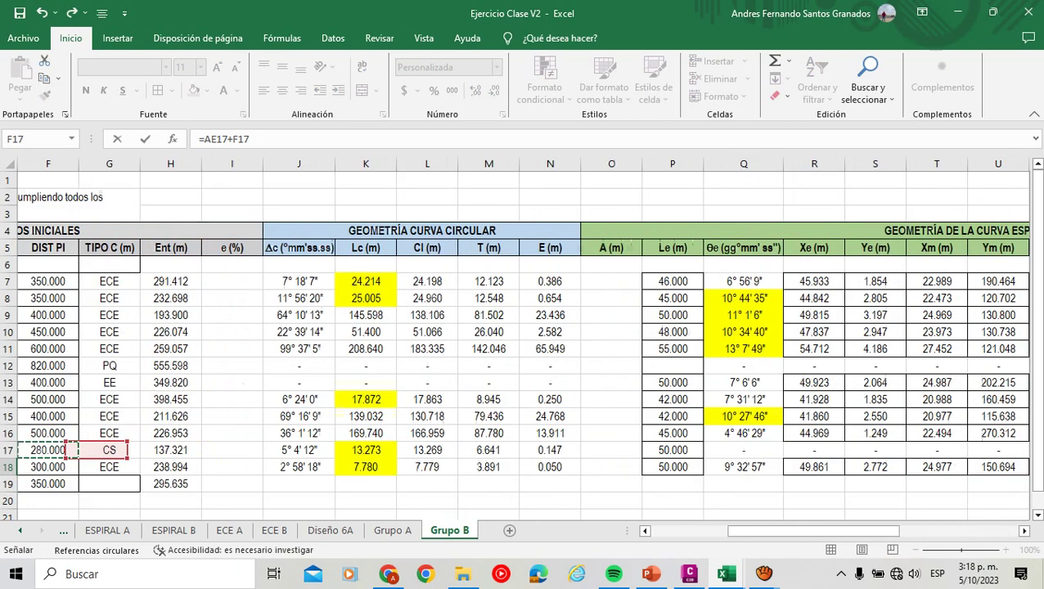
key(Right)
key(Right)
key(Right)
key(Right)
key(Right)
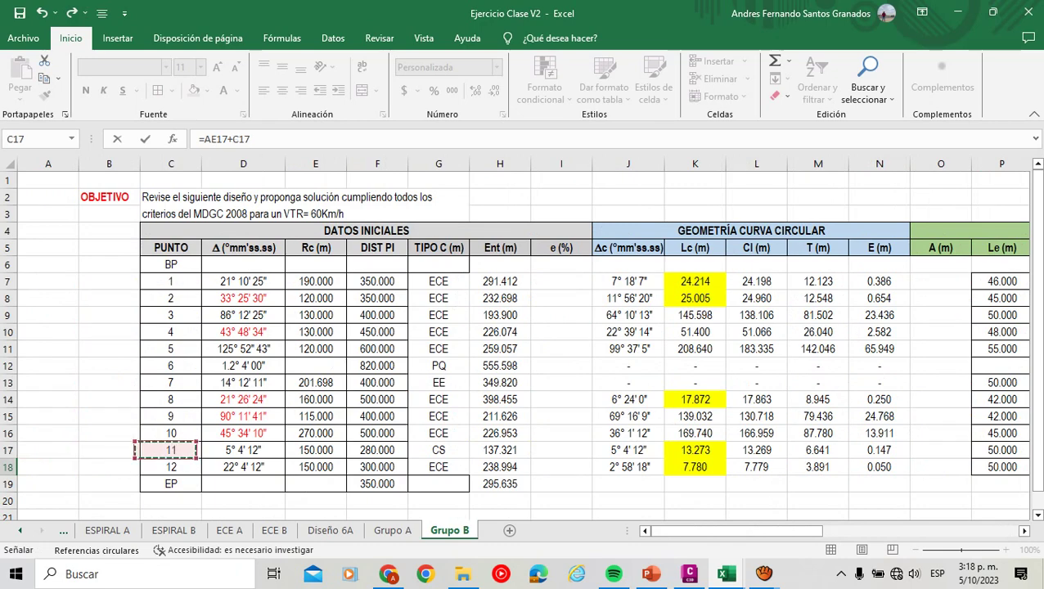
key(Right)
key(Right)
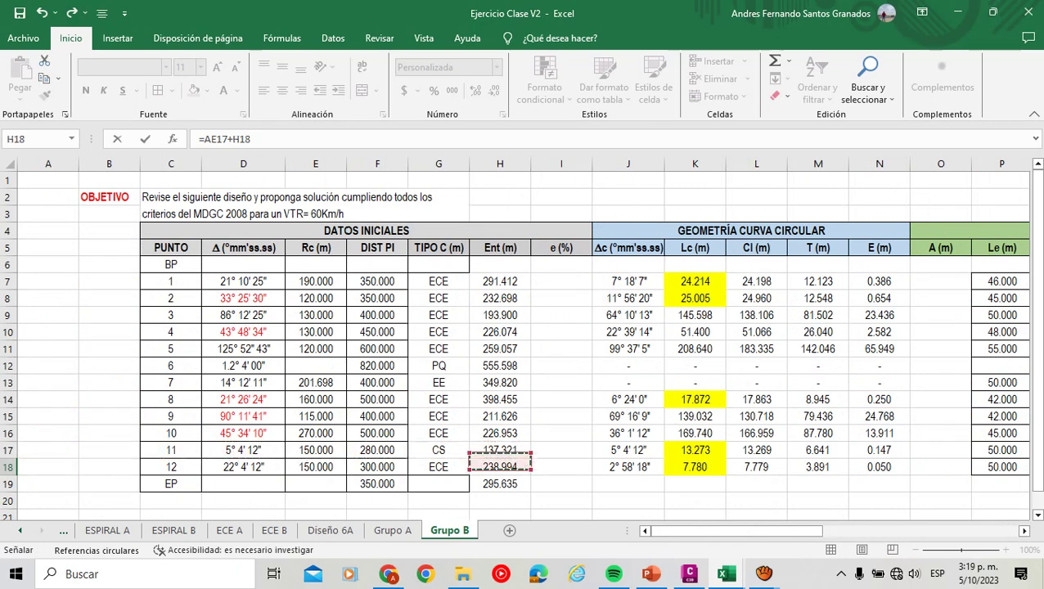
key(Down)
key(Return)
Enter point 12's EC station in AD18 by adding spiral length Le to its TE station: =AC18+P18.
key(Right)
key(Left)
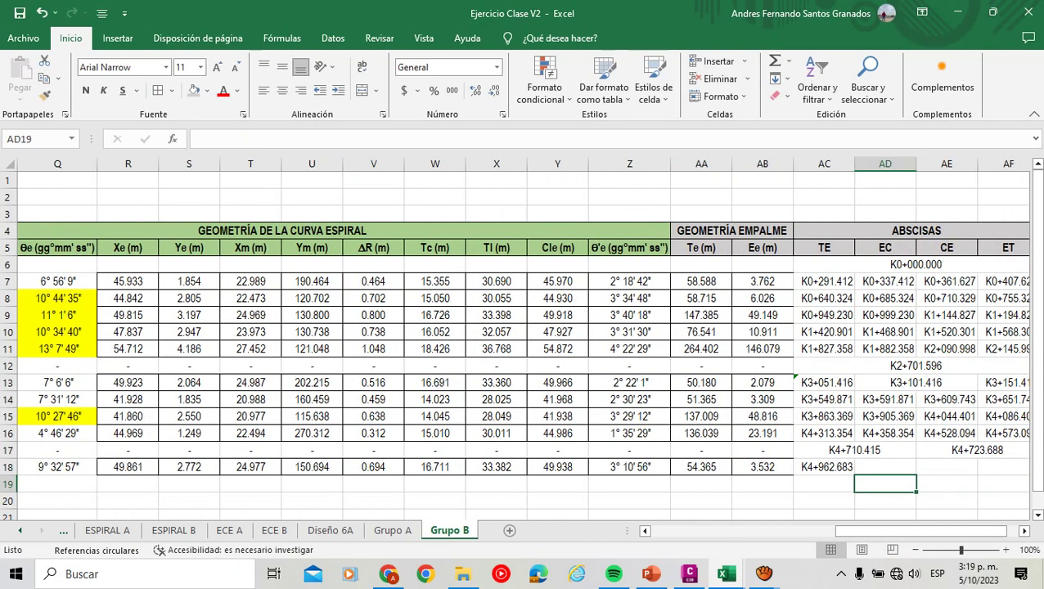
key(Up)
text(=)
key(Left)
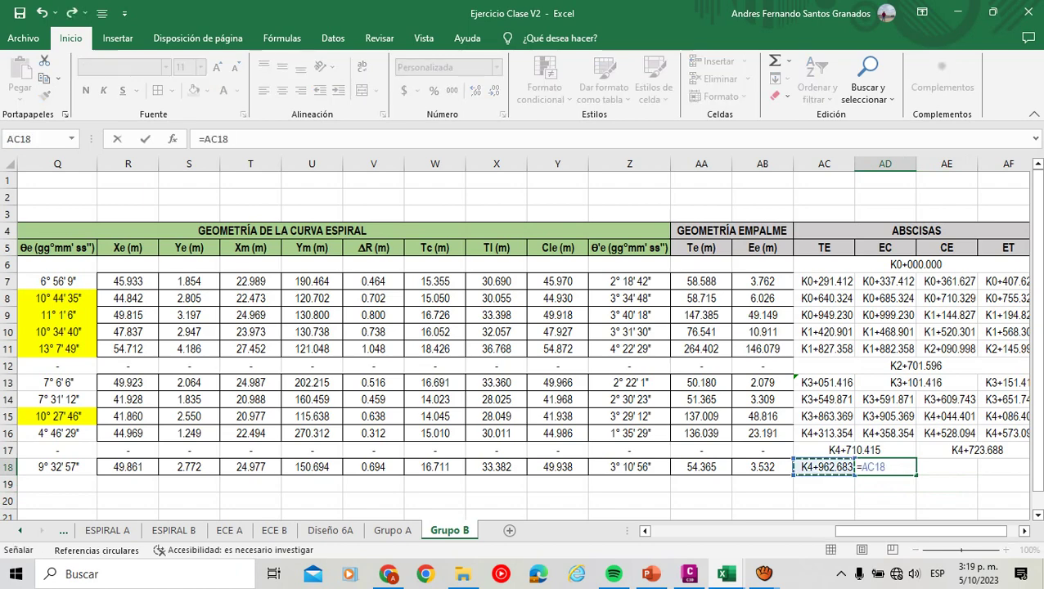
text(+)
key(Left)
key(Left)
key(Left)
key(Left)
key(Left)
key(Left)
key(Left)
key(Left)
key(Left)
key(Left)
key(Left)
key(Left)
key(Left)
key(Left)
key(Left)
key(Left)
key(Left)
key(Left)
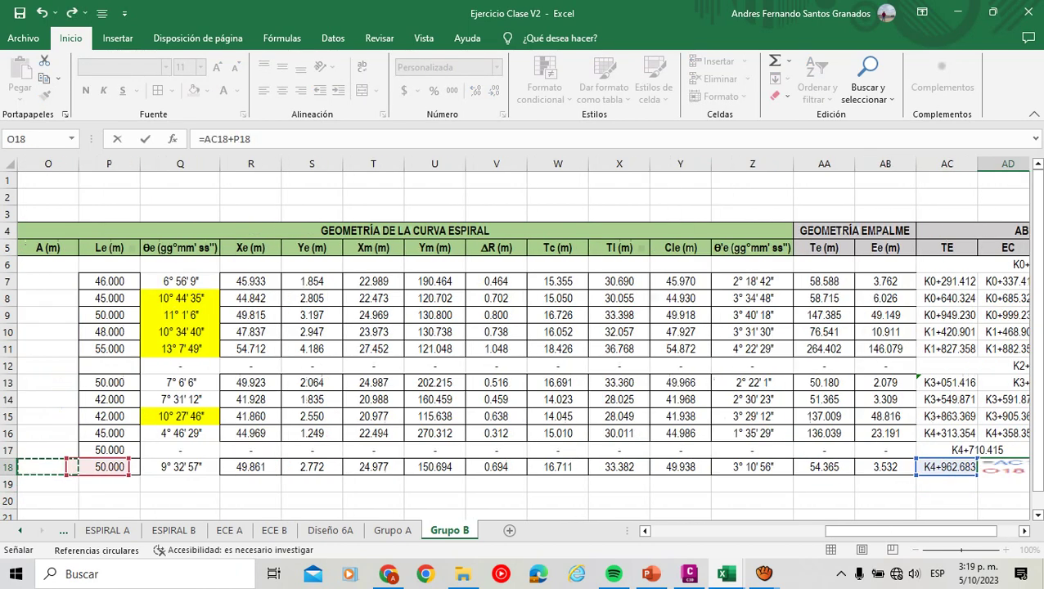
key(Right)
key(Right)
key(Right)
key(Right)
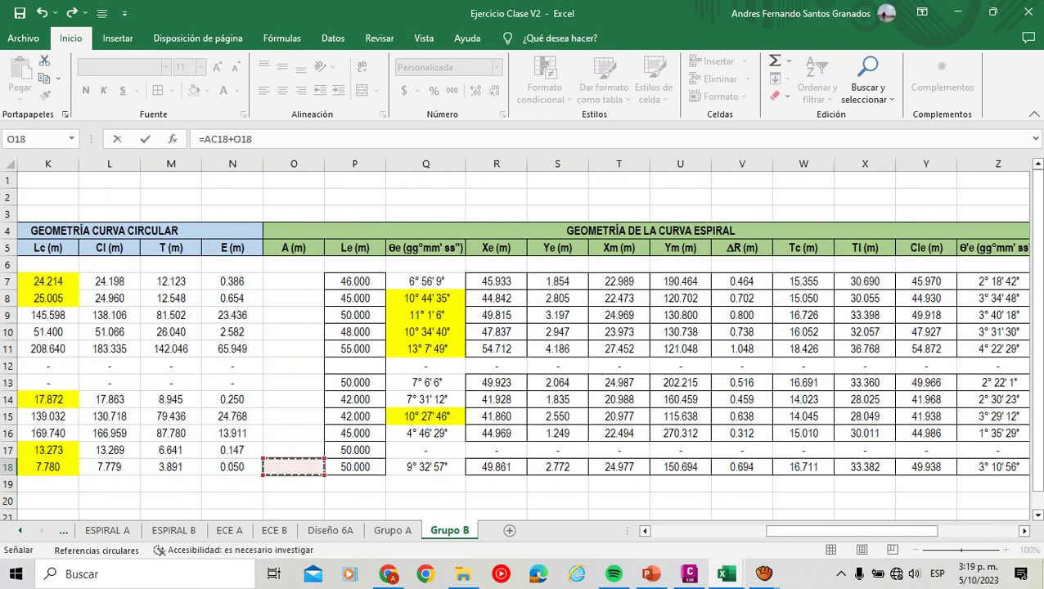
key(Return)
Enter point 12's CE station in AE18 by adding circular curve length Lc to its EC station: =AD18+K18.
key(Up)
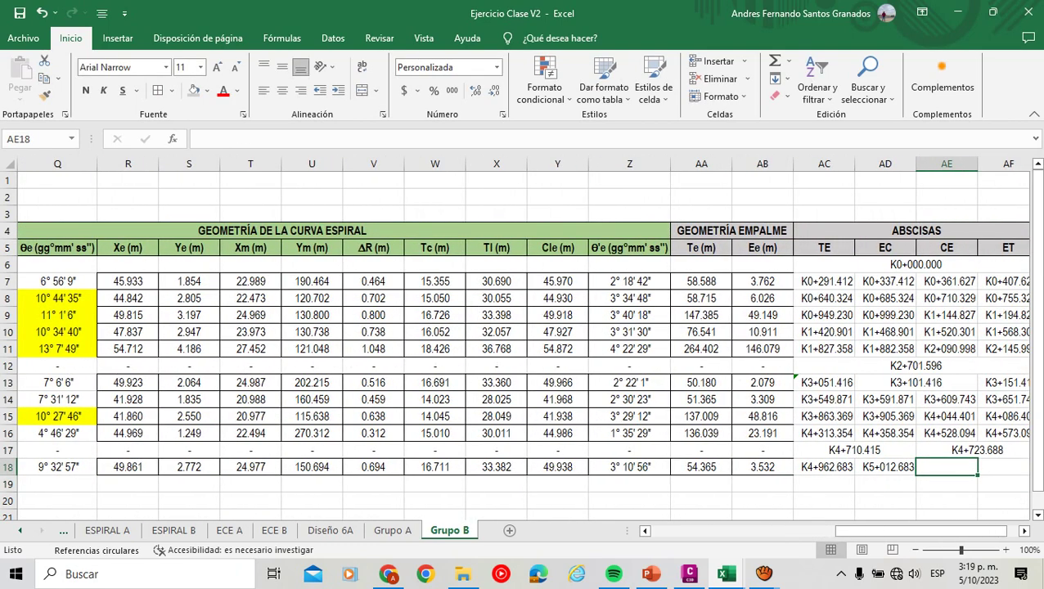
text(=)
key(Left)
text(+)
key(Left)
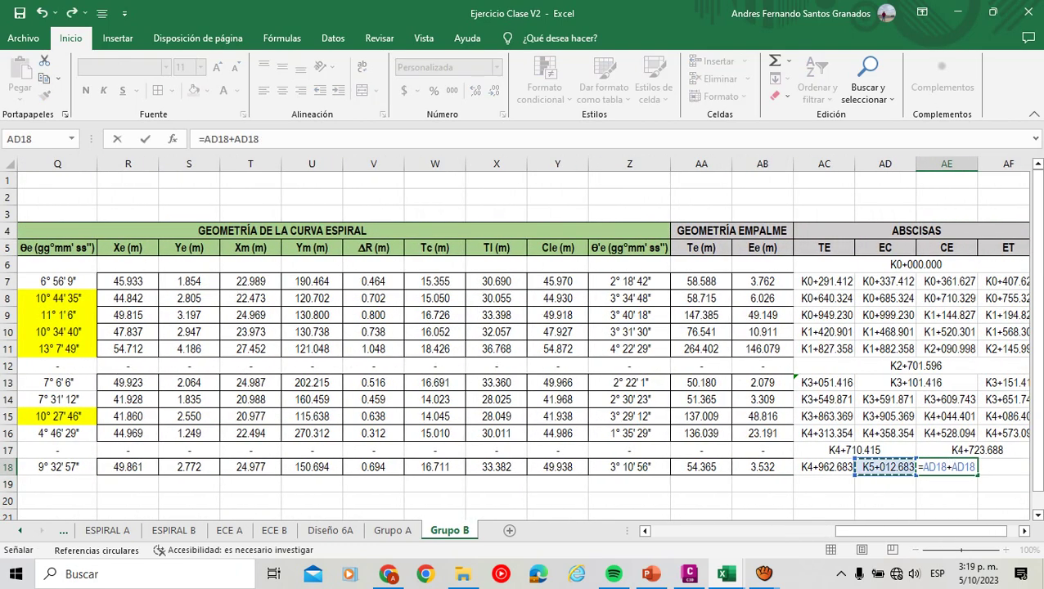
key(Left)
key(Left)
key(Left)
key(Left)
key(Left)
key(Left)
key(Left)
key(Left)
key(Left)
key(Left)
key(Left)
key(Left)
key(Left)
key(Left)
key(Left)
key(Left)
key(Left)
key(Left)
key(Left)
key(Left)
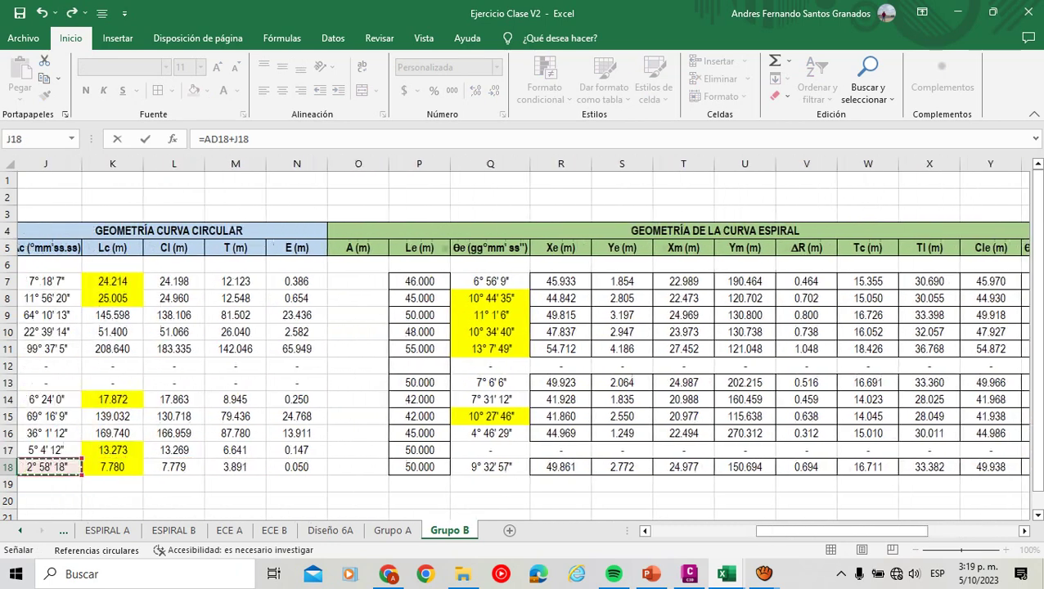
key(Right)
key(Right)
key(Return)
Enter point 12's ET station in AF18 by adding spiral length Le to its CE station: =AE18+P18.
key(Right)
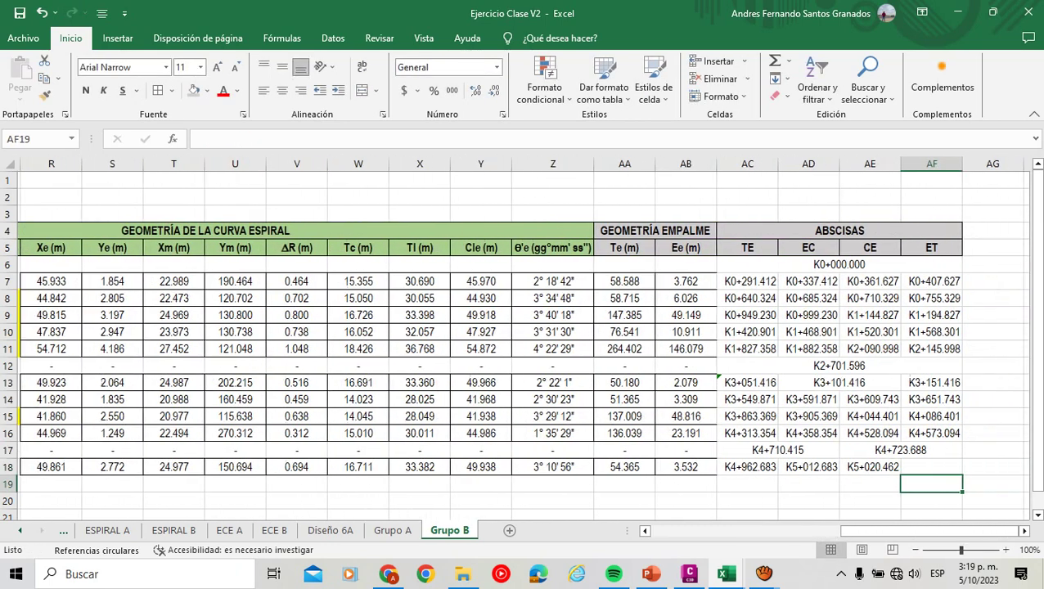
key(Up)
key(Up)
key(Down)
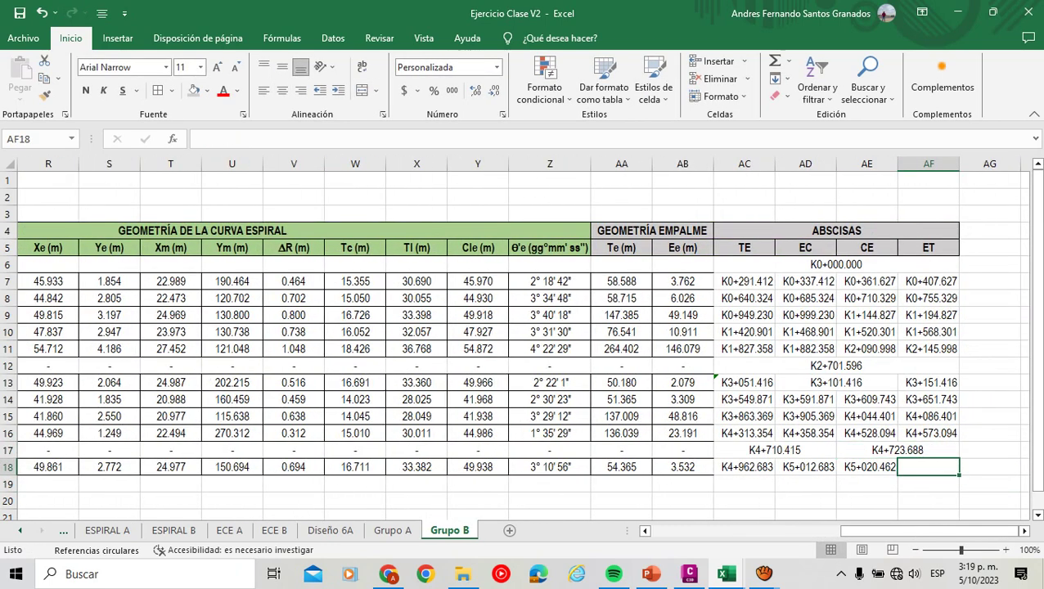
text(=)
key(Left)
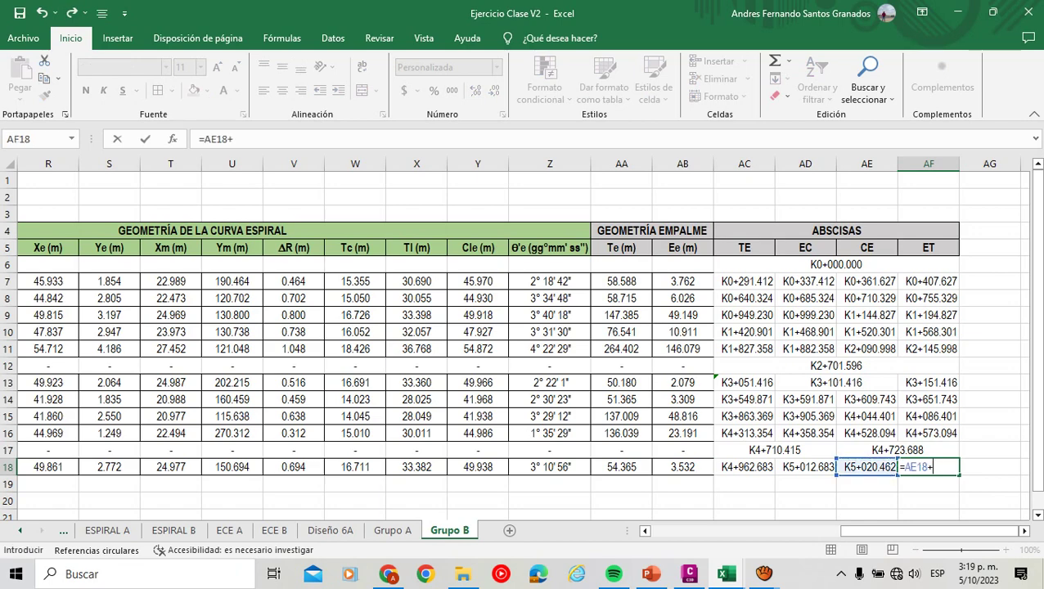
text(+)
key(Left)
key(Left)
key(Left)
key(Left)
key(Left)
key(Left)
key(Left)
key(Left)
key(Left)
key(Left)
key(Left)
key(Left)
key(Left)
key(Left)
key(Left)
key(Left)
key(Left)
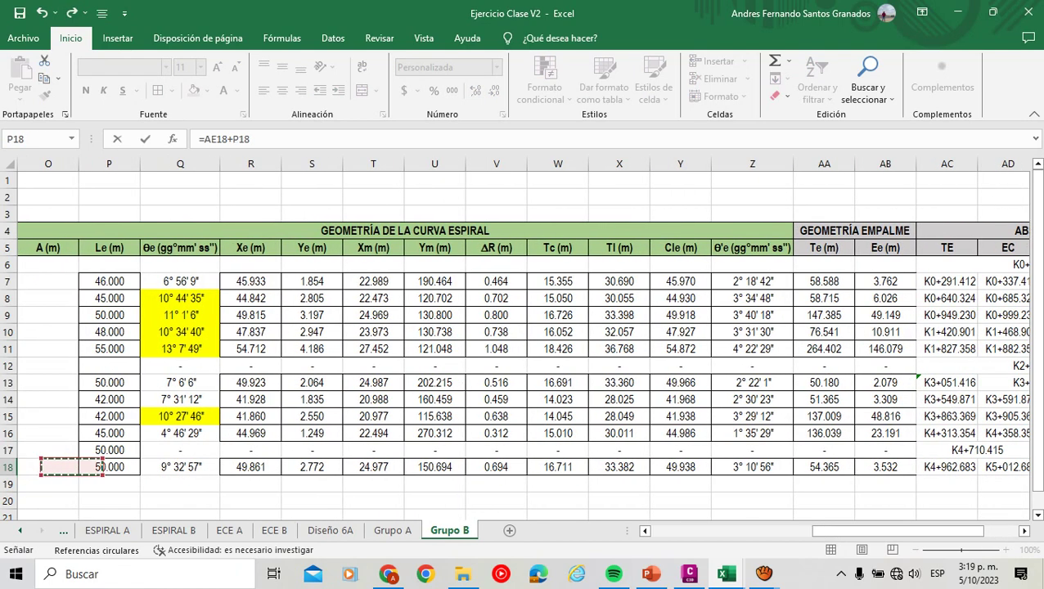
key(Right)
key(Return)
Merge and center the EP row's cells AC19:AF19 and enter the end station as =AF18+H19.
drag(929, 484, 745, 483)
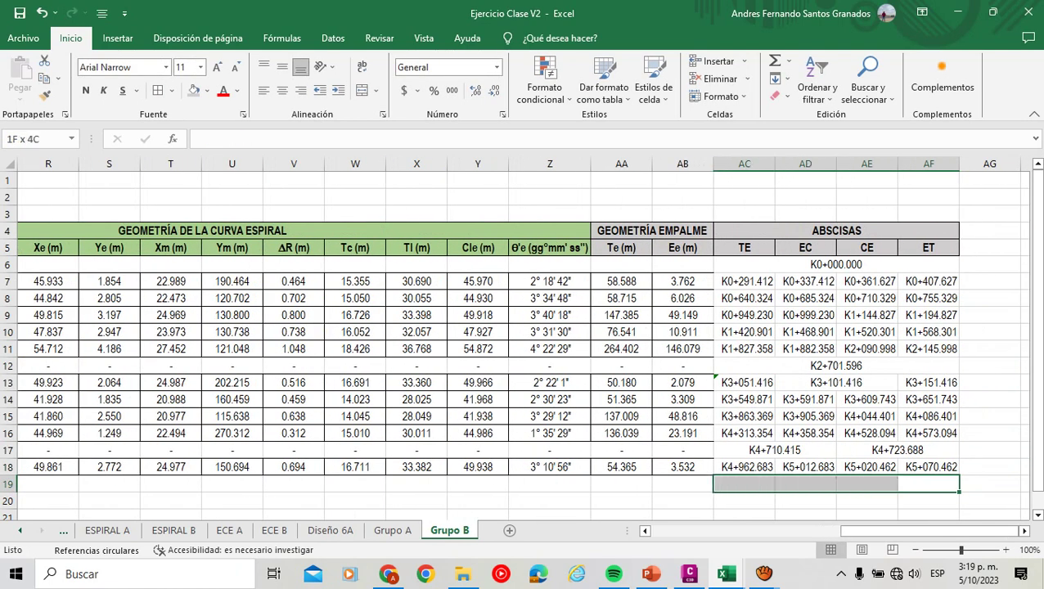
click(361, 90)
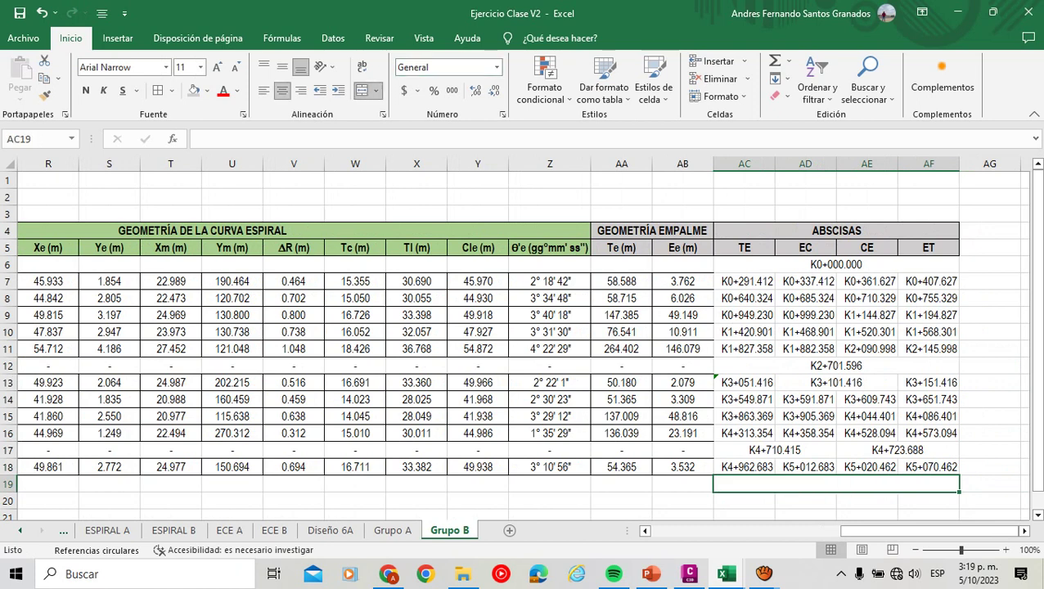
text(=)
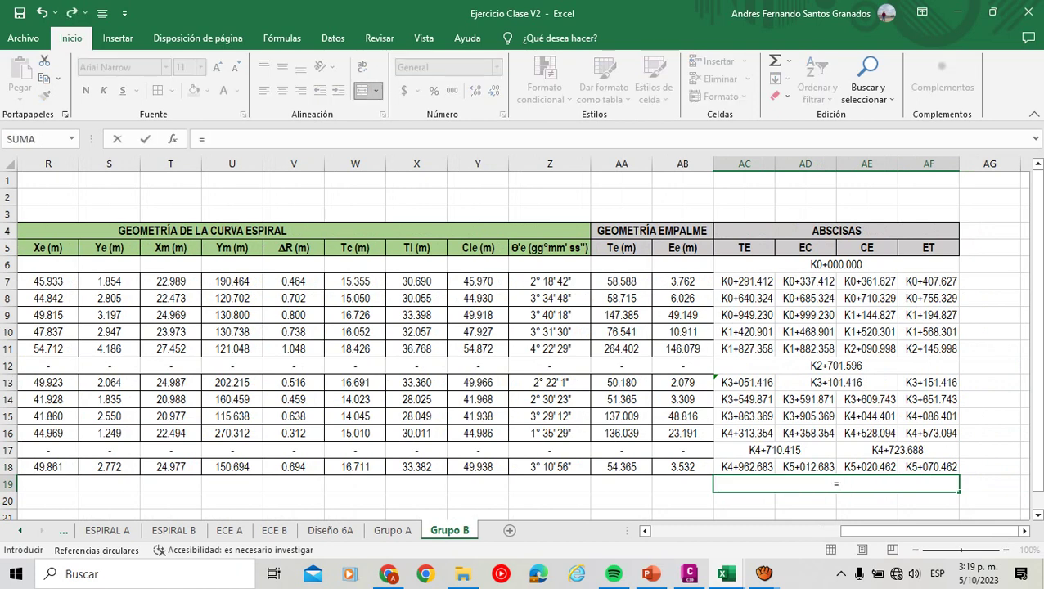
key(Up)
text(+)
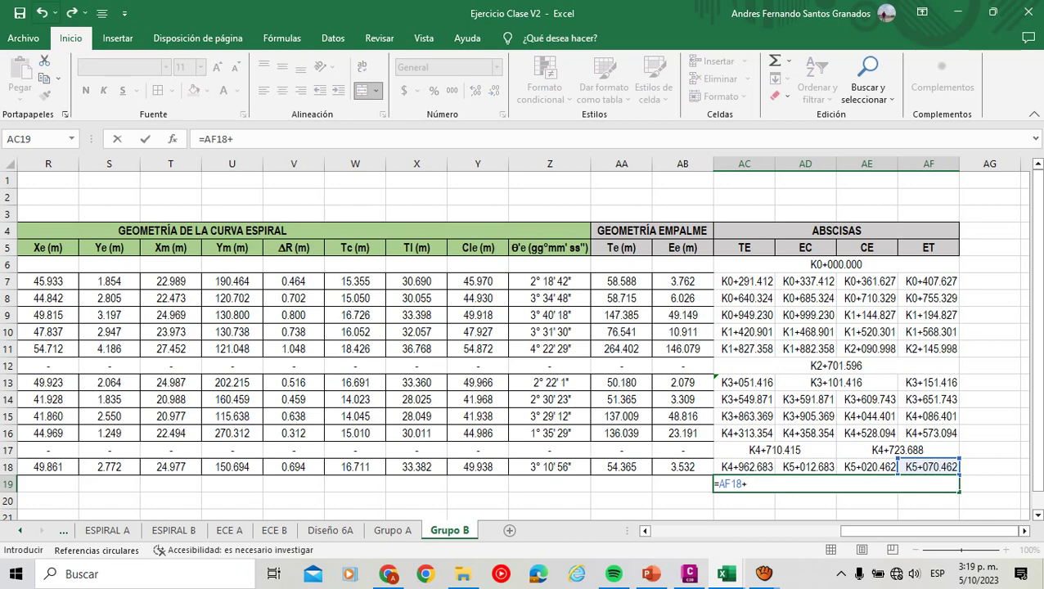
drag(931, 531, 736, 531)
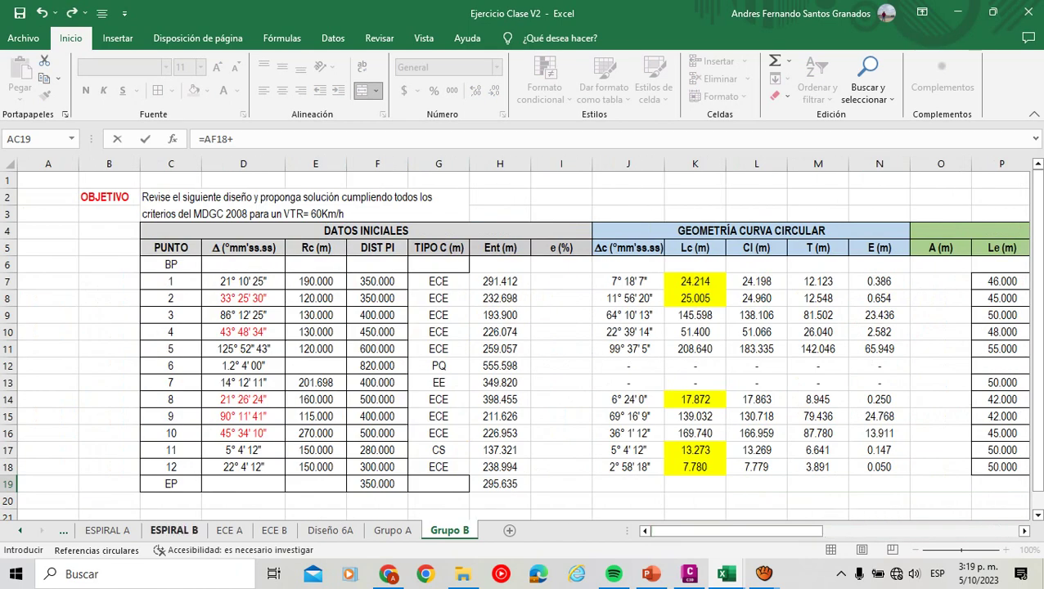
click(500, 484)
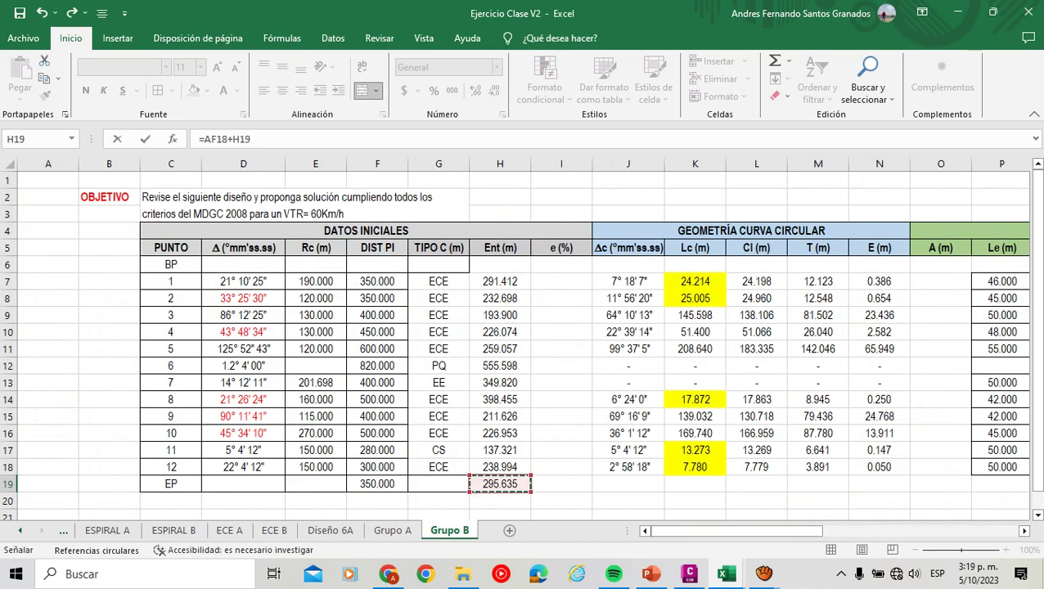
key(Return)
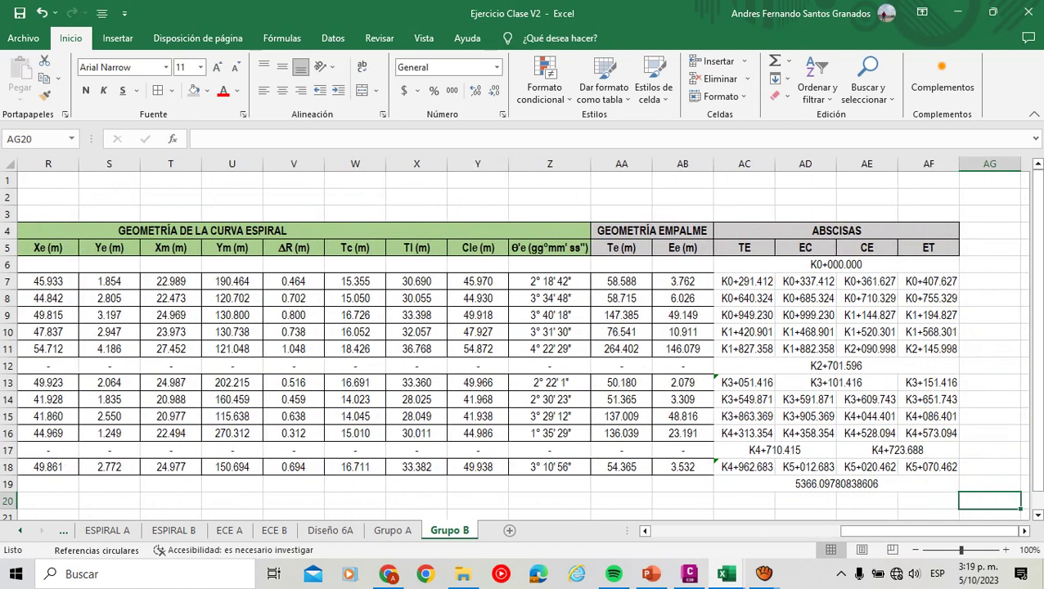
Check the station formulas of points 12, 10 and 11 in AF18, AC18, AC16 and AC17.
click(928, 467)
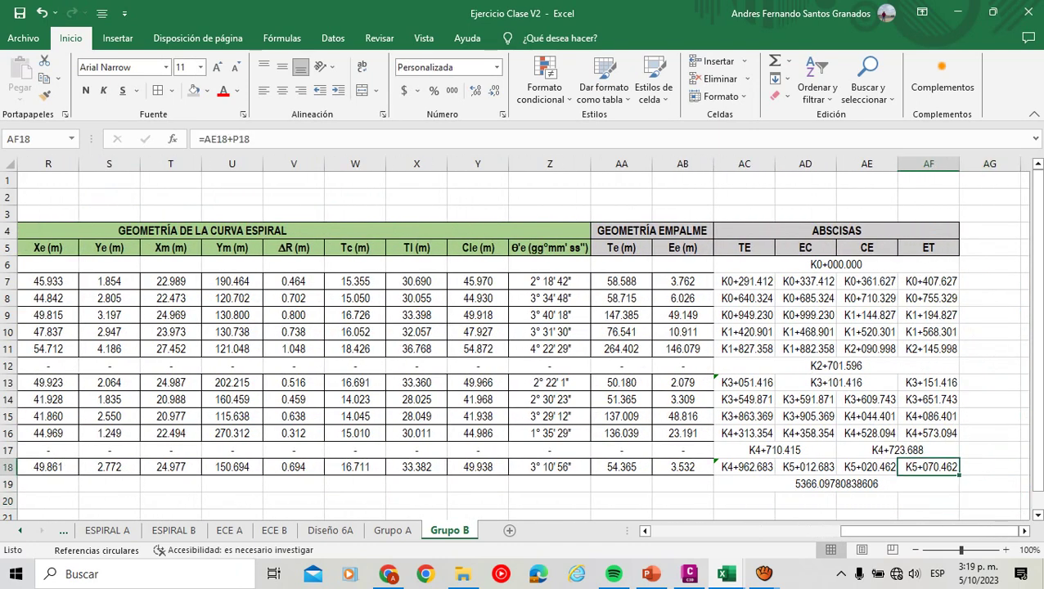
double_click(761, 467)
mouse_move(848, 530)
mouse_down()
mouse_move(655, 531)
mouse_move(851, 530)
mouse_up()
key(Escape)
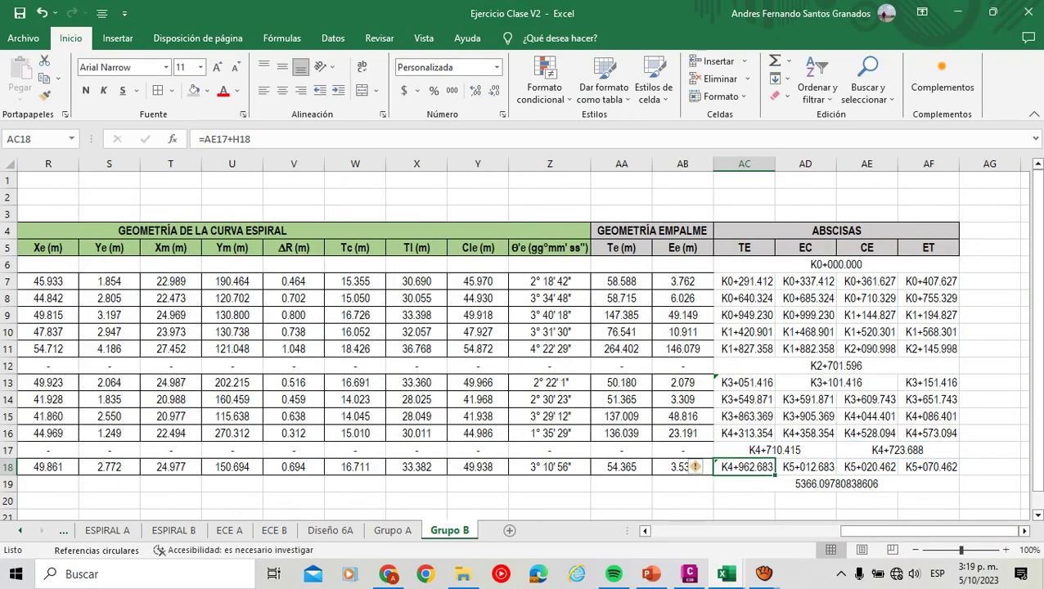
double_click(749, 433)
key(Escape)
double_click(744, 450)
mouse_move(925, 531)
mouse_down()
mouse_move(819, 530)
mouse_move(925, 531)
mouse_up()
key(Escape)
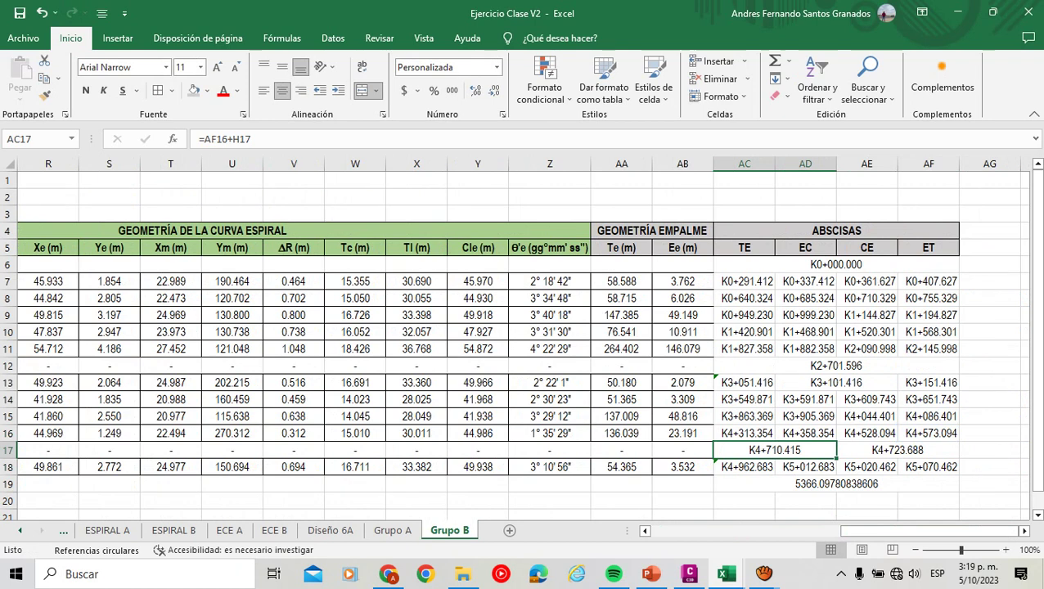
Copy the station number format from AD18 to the EP station and merge and center AC19:AF19 again.
drag(836, 264, 928, 483)
click(835, 484)
right_click(829, 473)
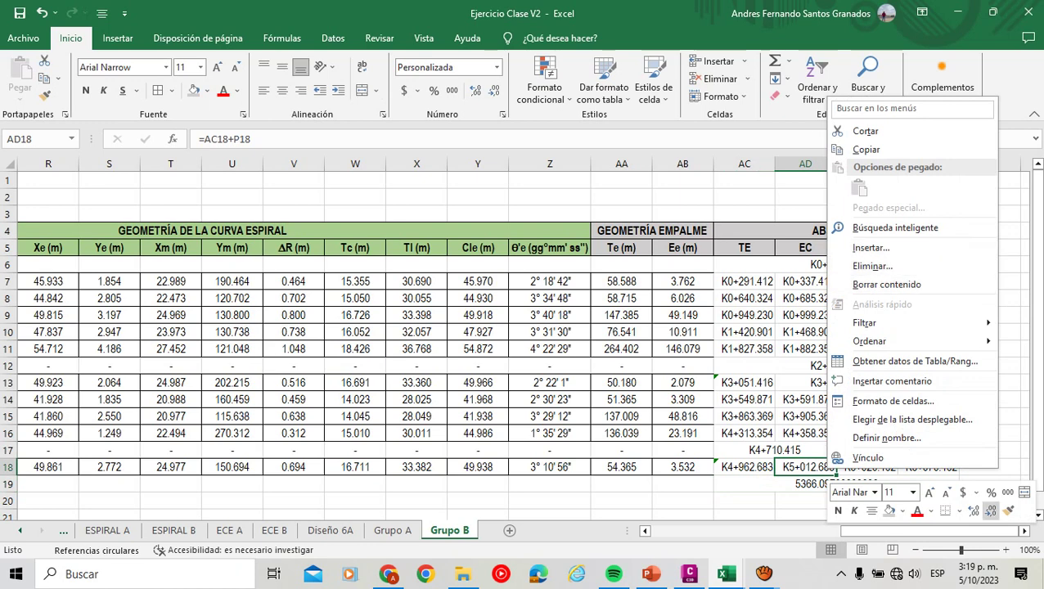
click(1008, 511)
click(810, 483)
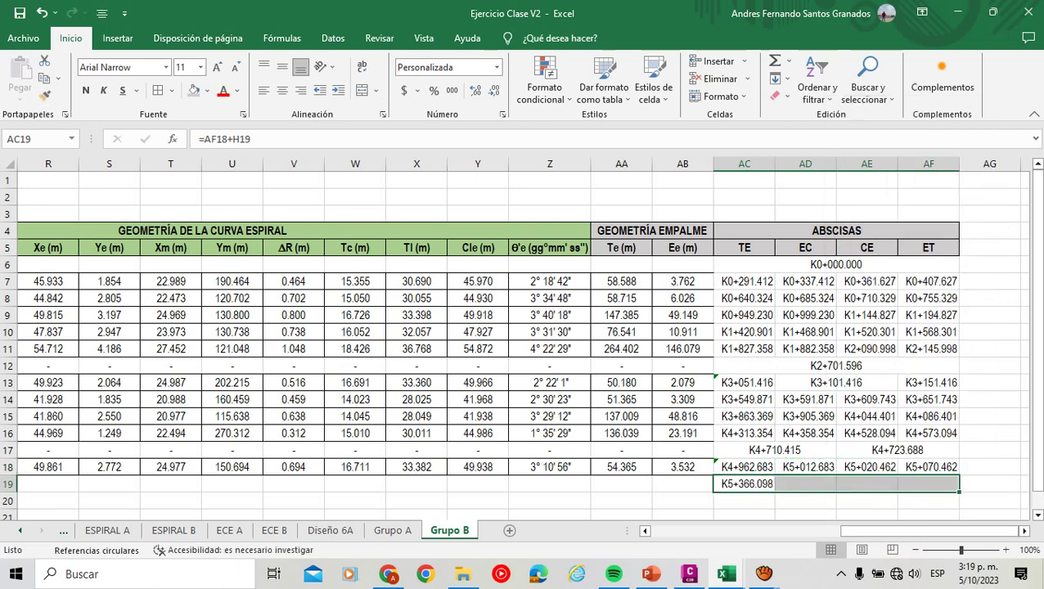
click(362, 91)
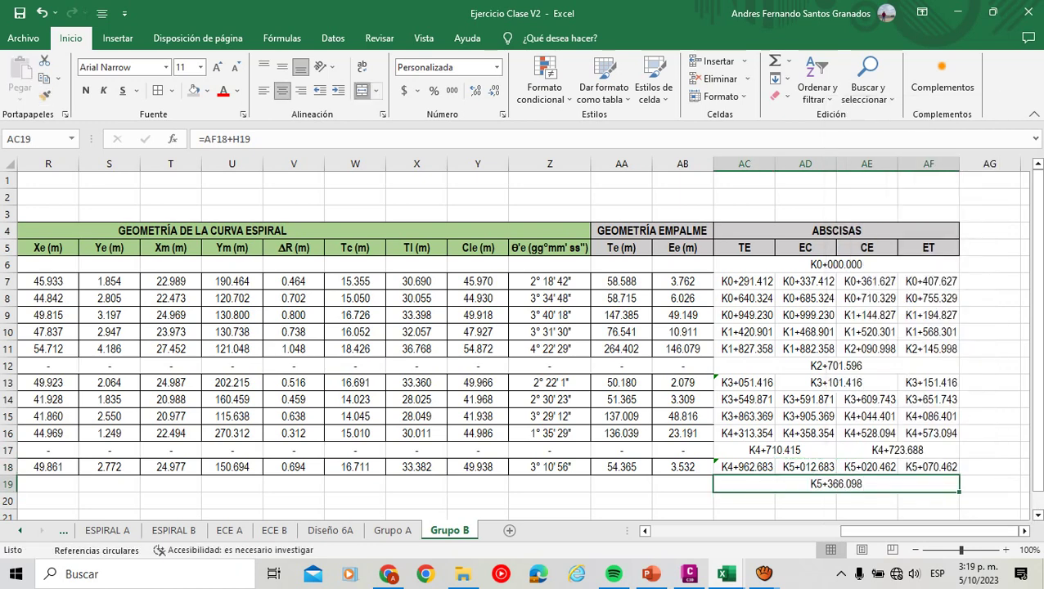
click(361, 91)
click(362, 90)
Apply all borders and horizontal centering to the ABSCISAS station cells AC6:AF19.
drag(745, 265, 901, 484)
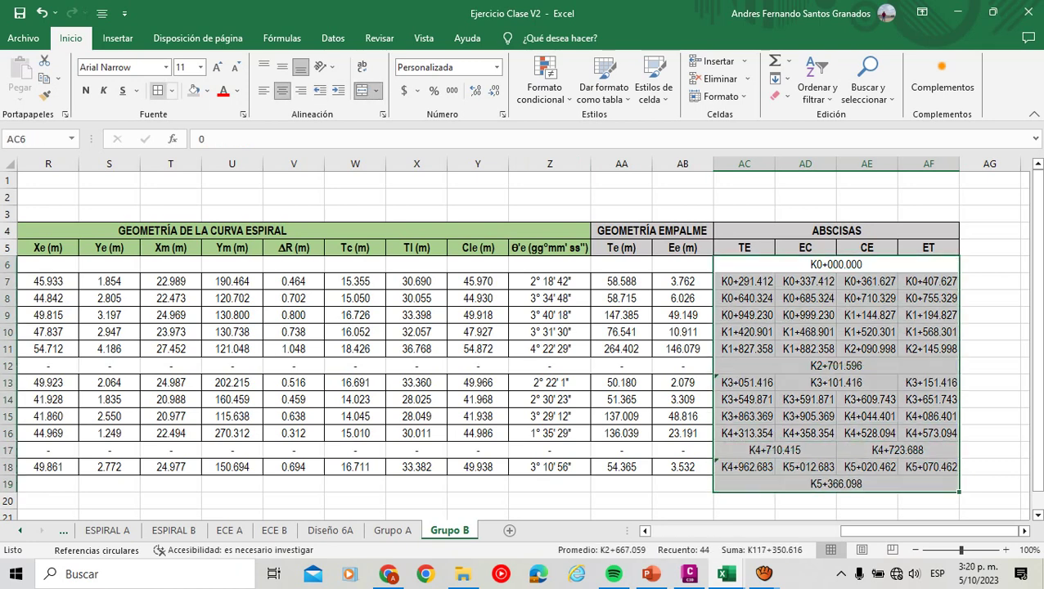
click(157, 91)
click(928, 466)
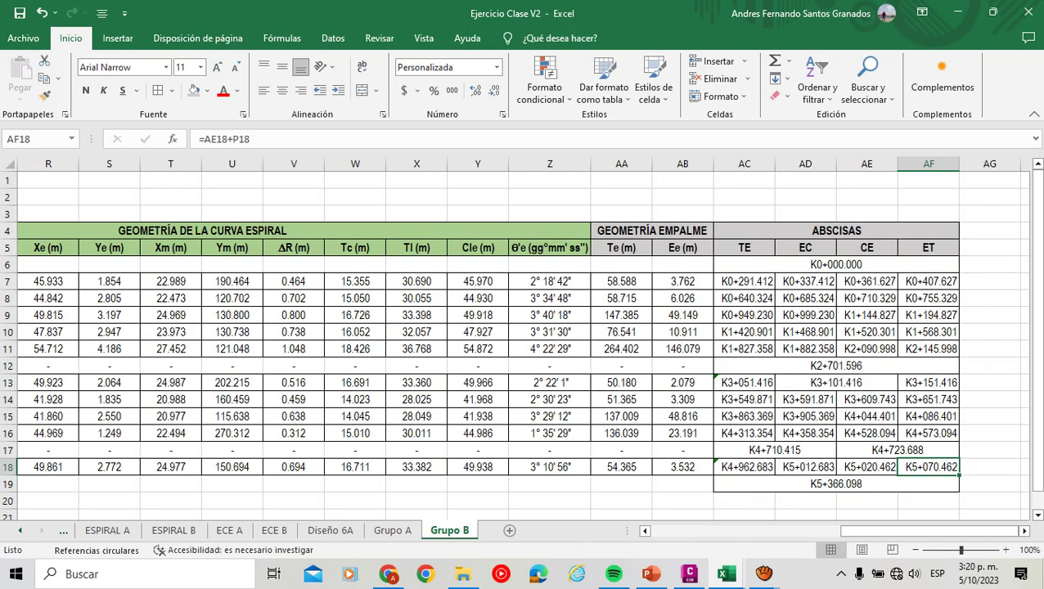
drag(836, 264, 836, 484)
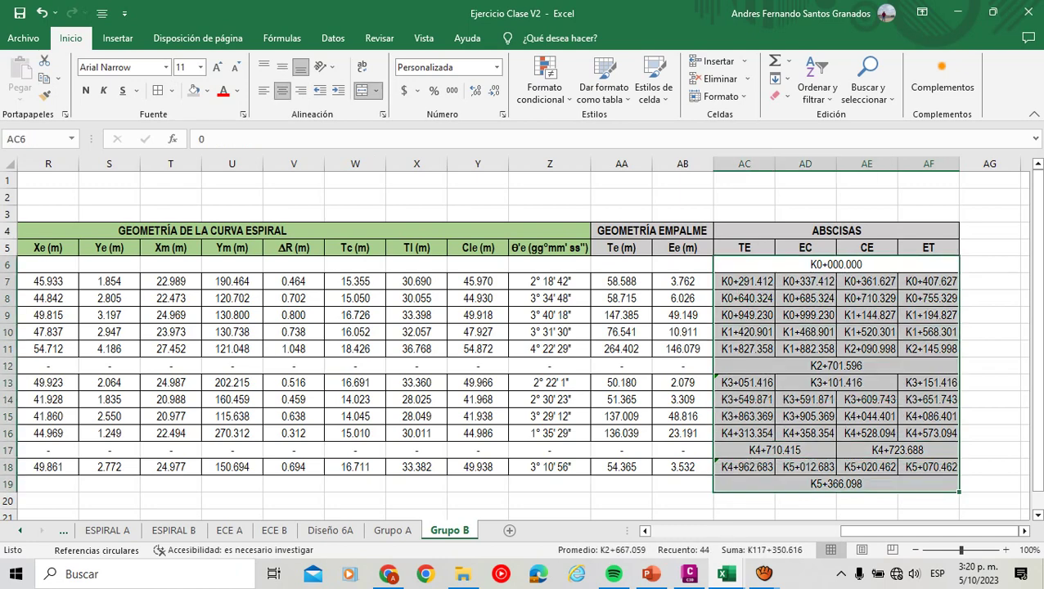
click(283, 91)
click(283, 91)
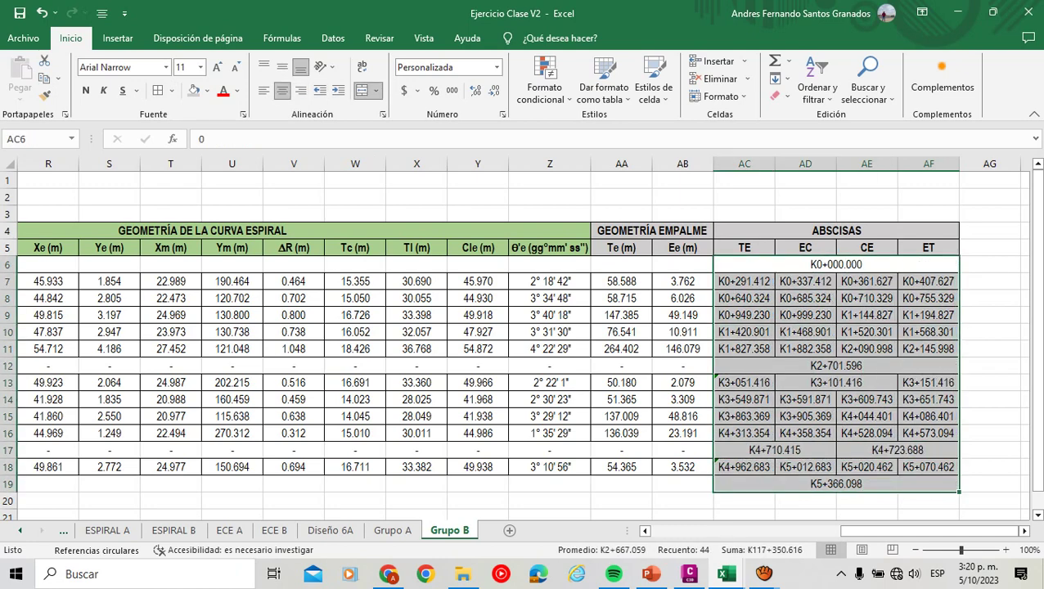
click(805, 416)
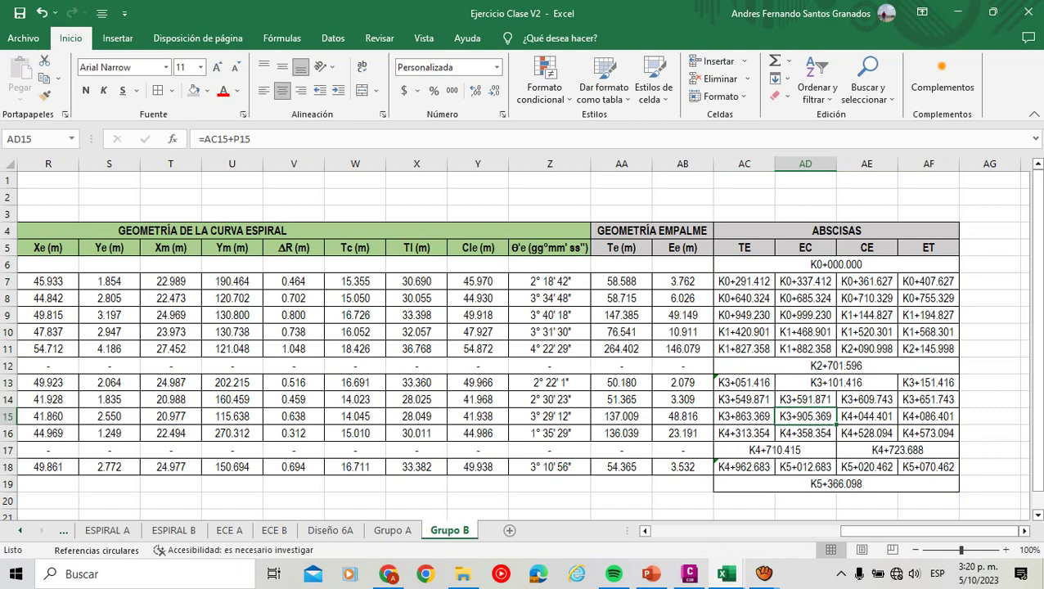
Switch to the PowerPoint presentation and find Tabla 3.4 on slide 12, with radii by specific speed and superelevation for emáx = 8%.
drag(900, 531, 703, 531)
click(562, 281)
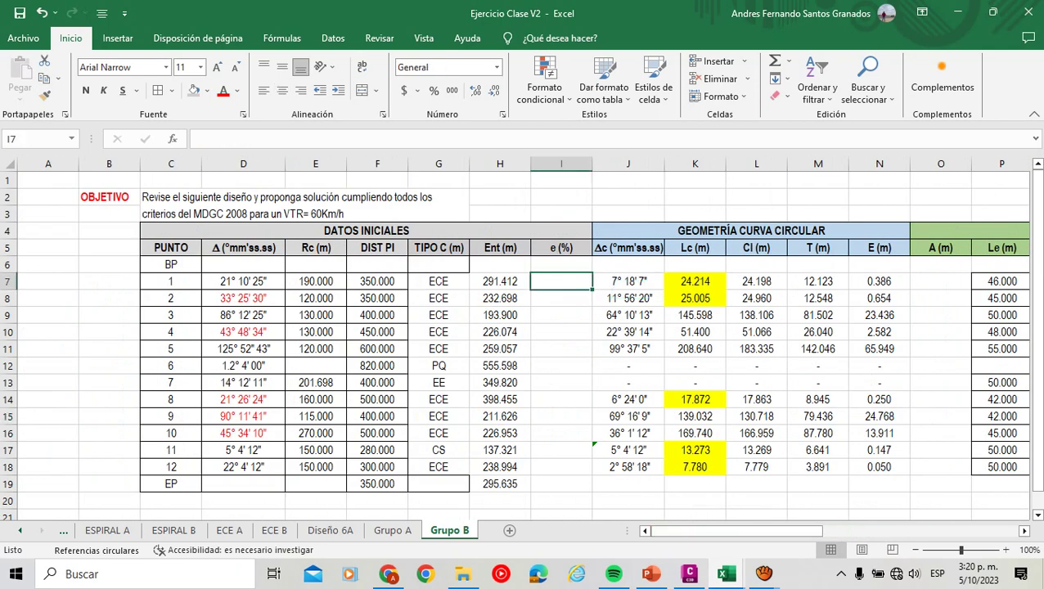
key(alt+Tab)
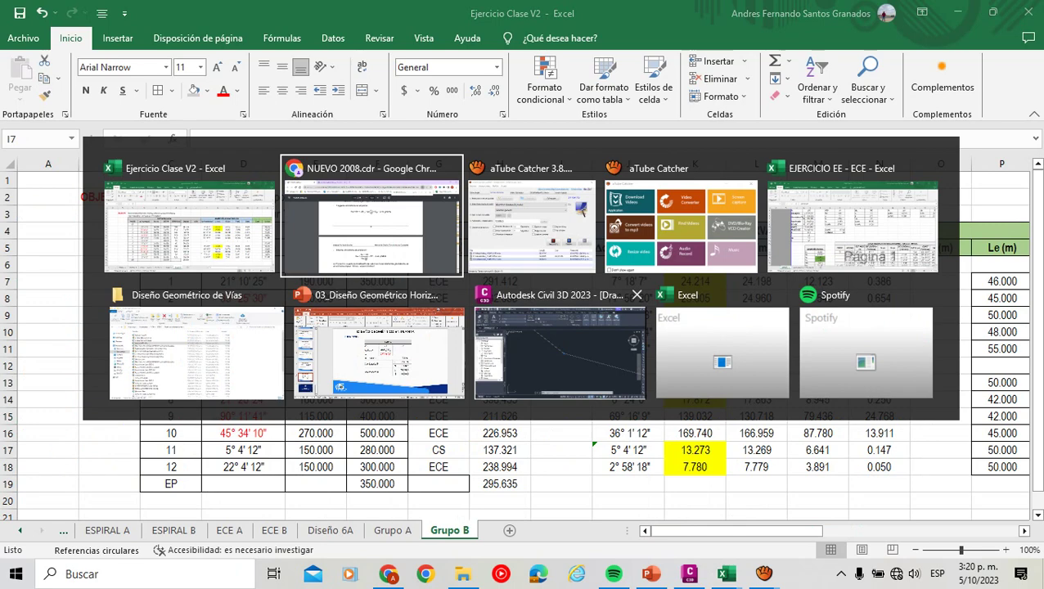
key(alt+Tab)
key(alt+Tab)
key(alt+Tab)
key(alt+Tab)
key(alt+Tab)
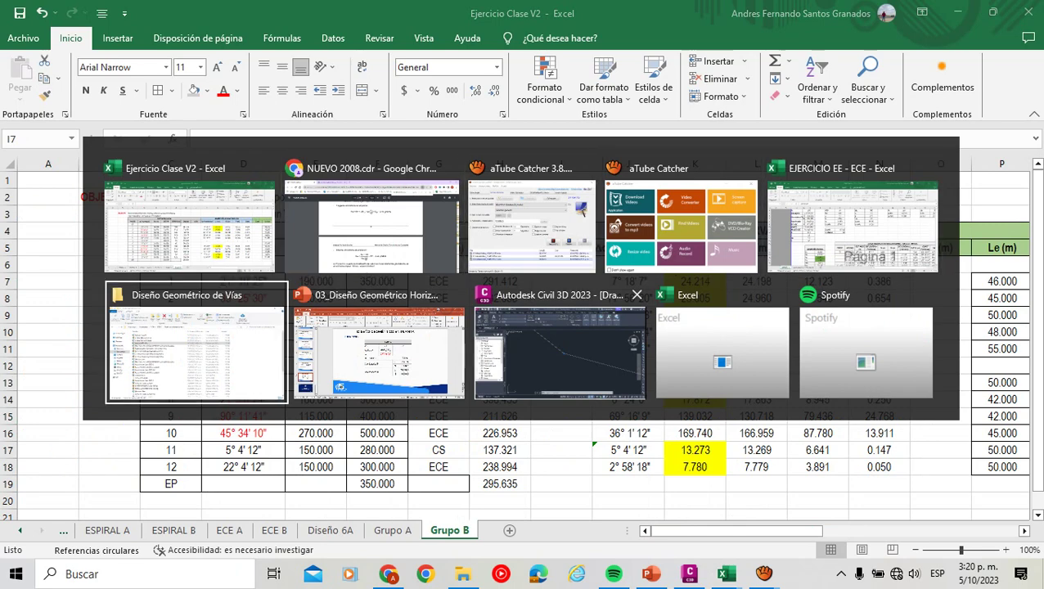
scroll(589, 327, up, 20)
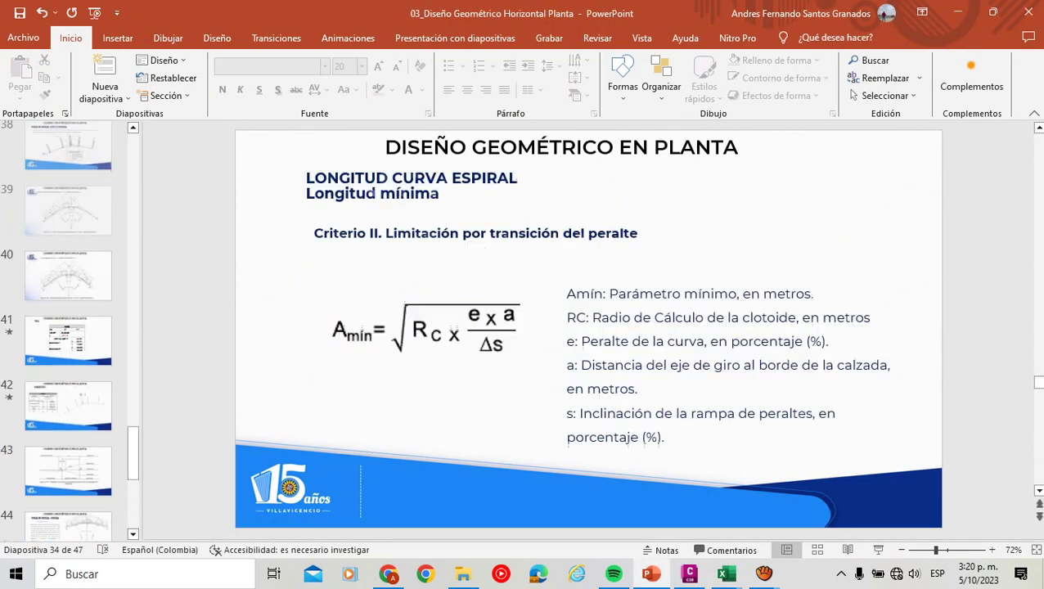
scroll(588, 327, up, 3)
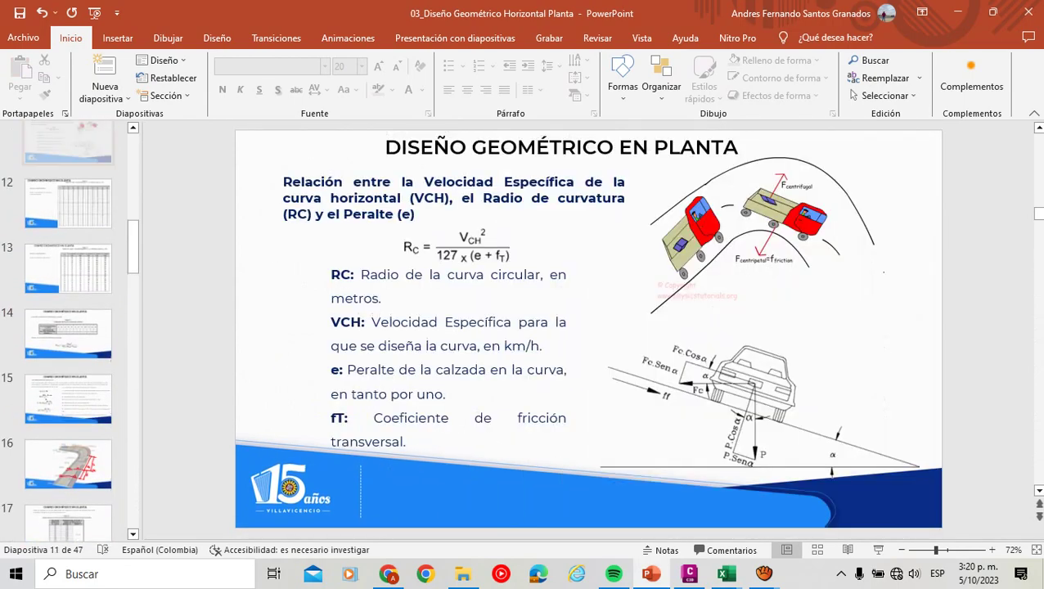
key(alt+Tab)
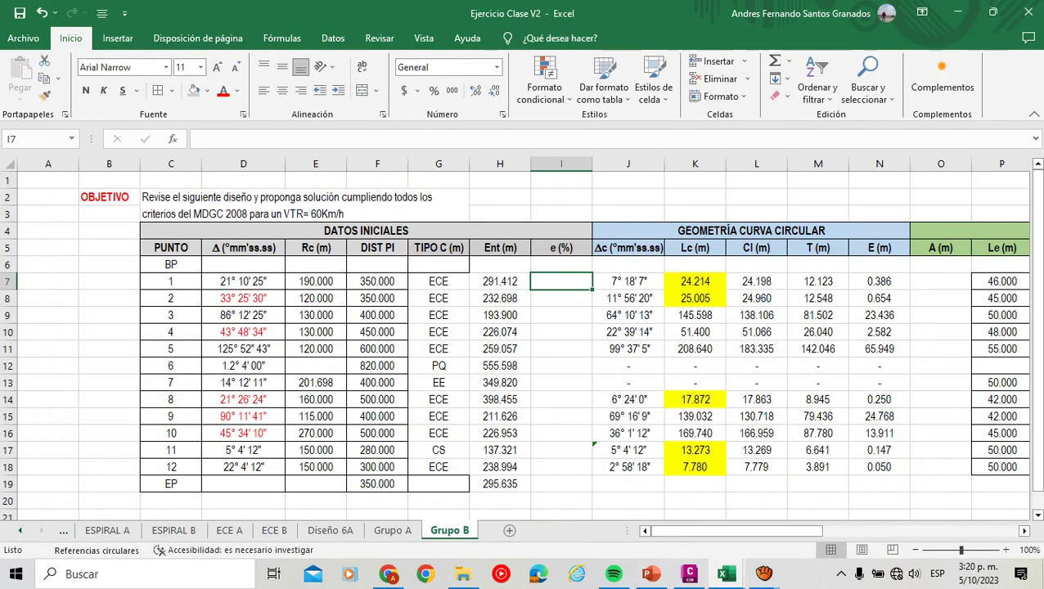
key(alt+Tab)
key(alt+Tab)
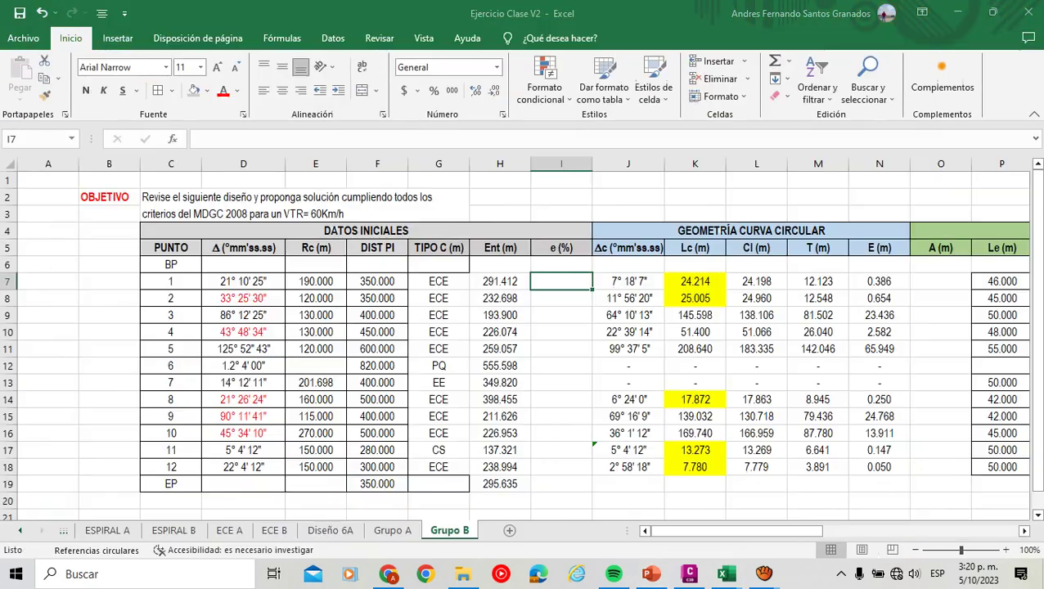
key(alt+Tab)
click(721, 331)
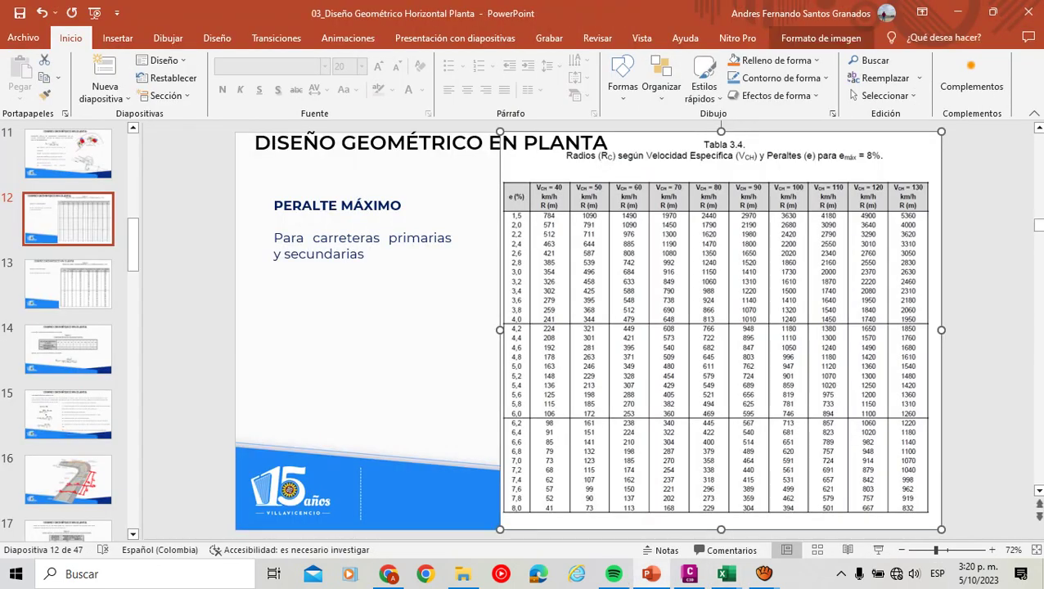
Enlarge the Tabla 3.4 picture on slide 12 and reposition it so its speed headers and superelevation rows are readable.
drag(500, 131, 373, 122)
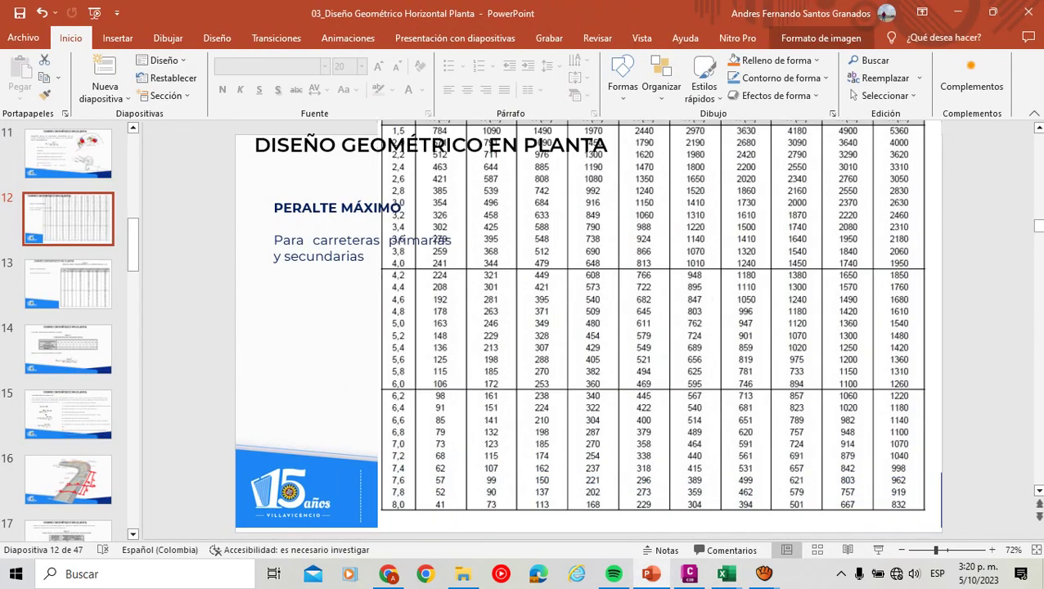
drag(658, 331, 688, 378)
scroll(596, 327, down, 1)
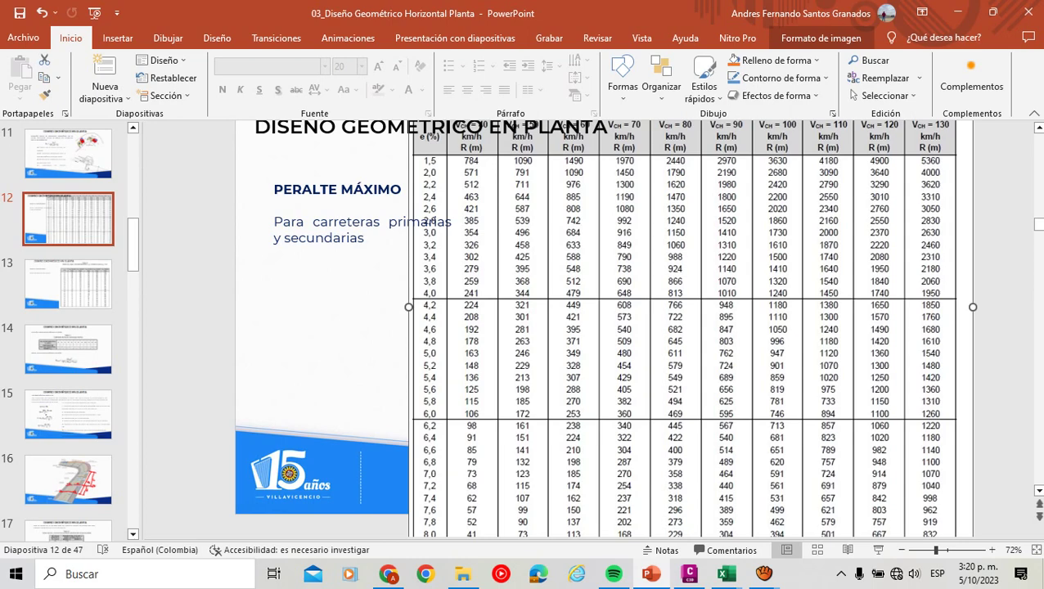
Switch back to the Excel workbook and format the e (%) cells I7:I18 as percentages.
key(alt+Tab)
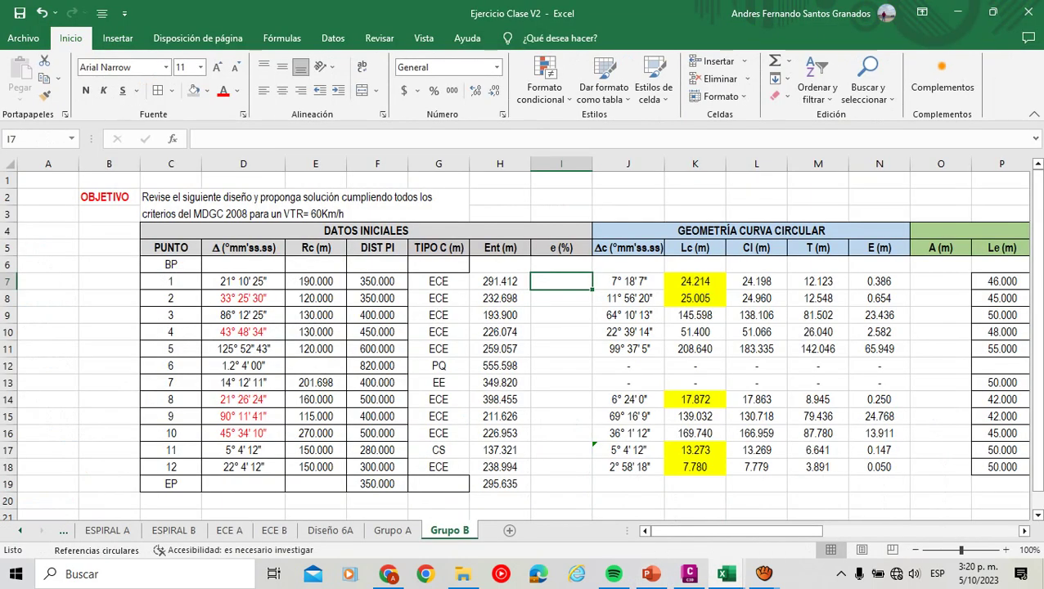
key(shift+Down)
key(shift+Down)
key(shift+Down)
key(shift+Down)
key(shift+Down)
key(shift+Down)
key(shift+Down)
key(shift+Down)
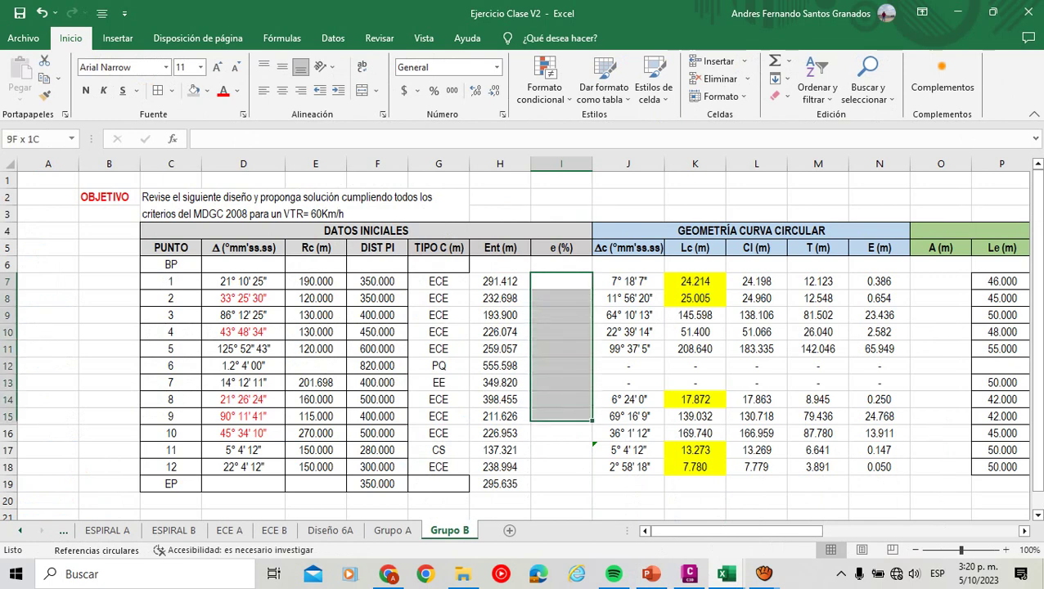
key(shift+Down)
key(shift+Down)
key(shift+Down)
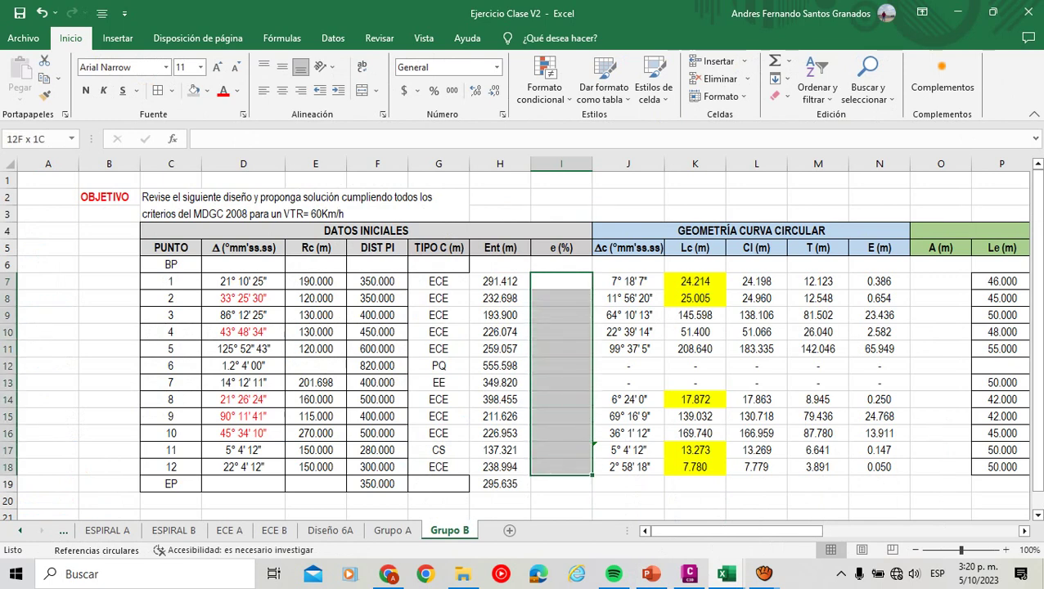
click(434, 90)
Enter the superelevations from Tabla 3.4 for points 1 and 2: 7% in I7 and 8% in I8.
click(561, 280)
text(7)
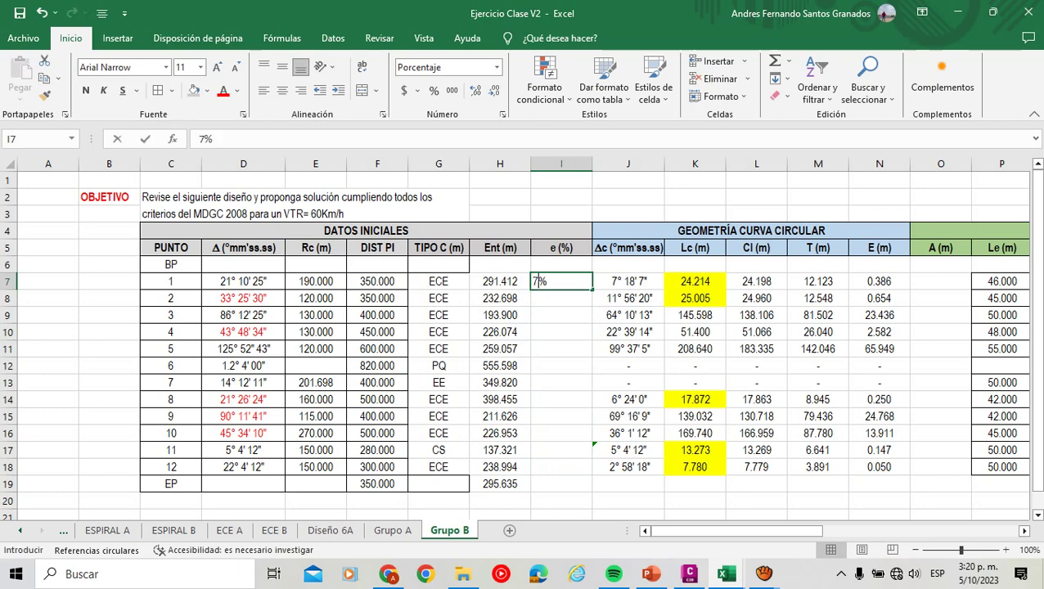
key(Return)
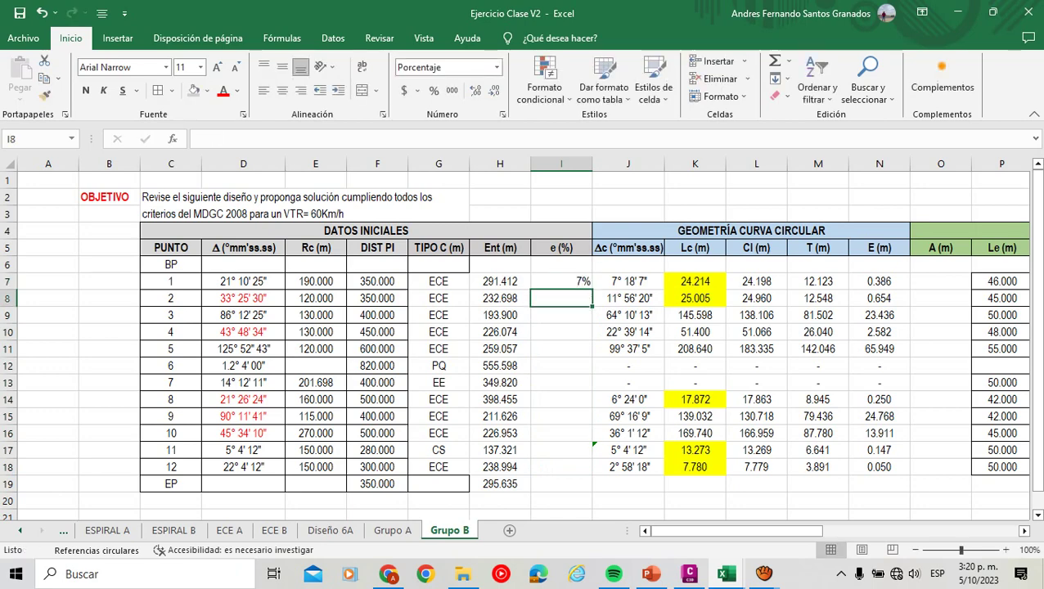
key(alt+Tab)
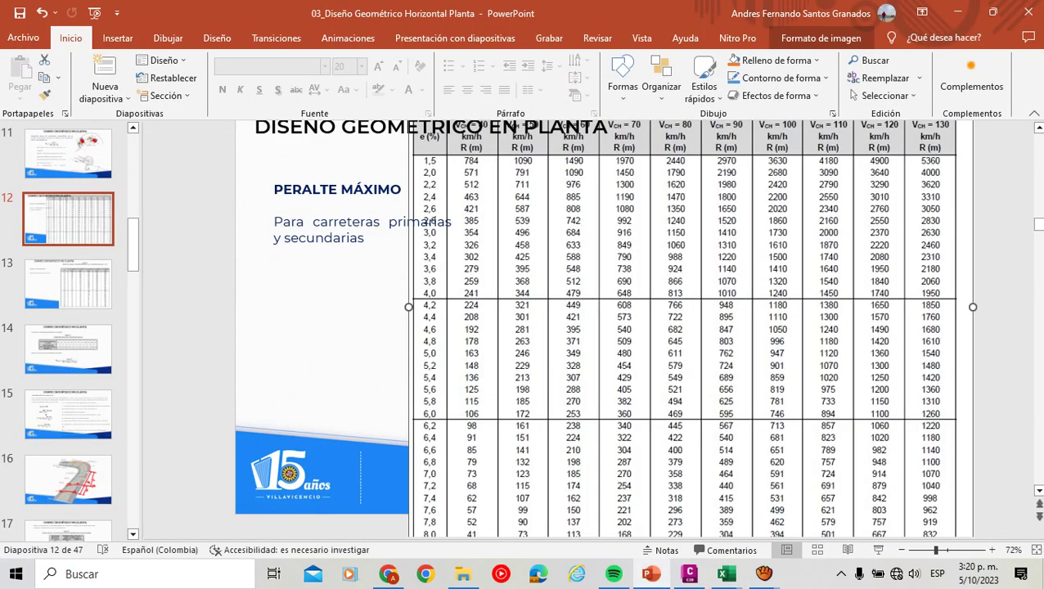
key(alt+Tab)
text(8%)
key(Return)
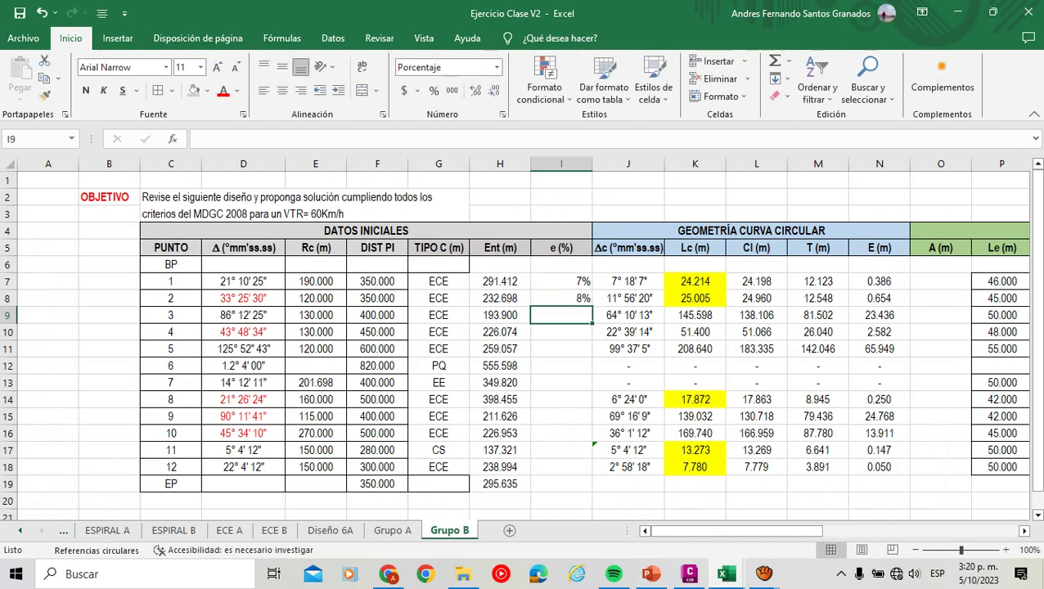
Check Tabla 3.4 and enter a superelevation of 8% for points 3, 4 and 5 in I9:I11.
key(alt+Tab)
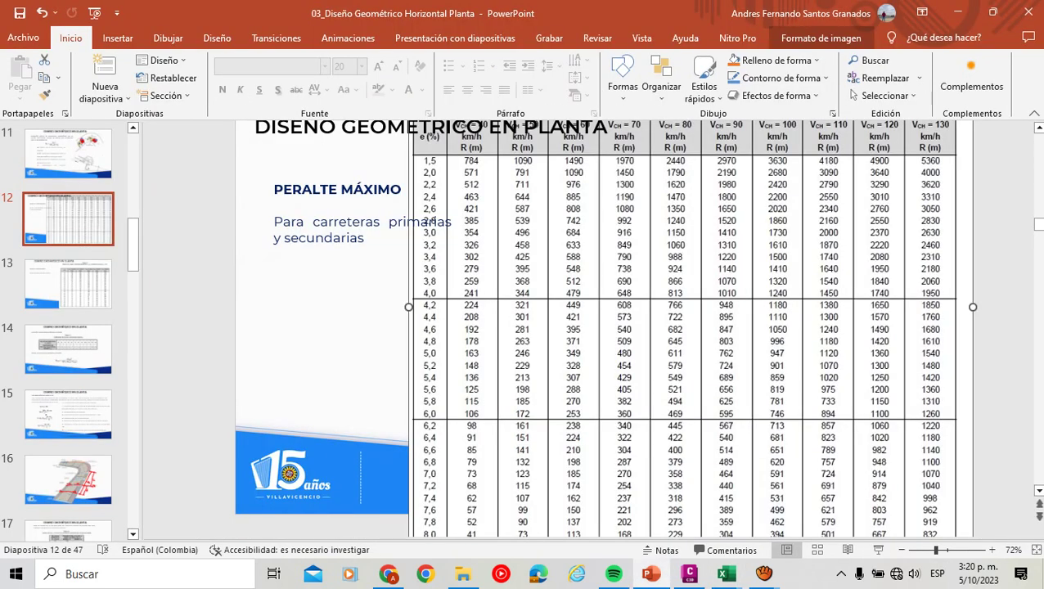
key(alt+Tab)
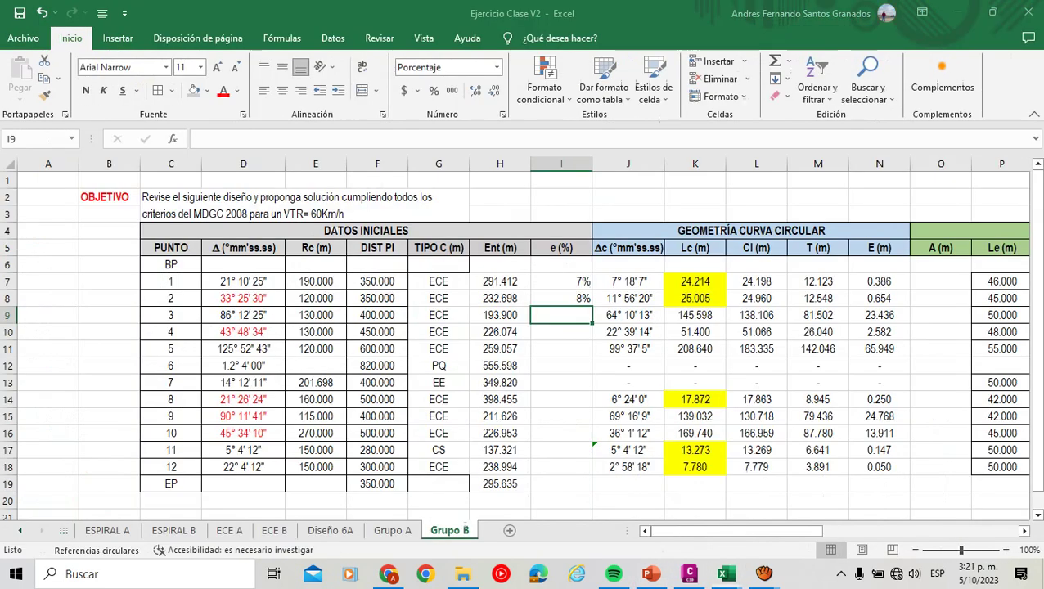
text(8)
key(Return)
key(Return)
text(8%)
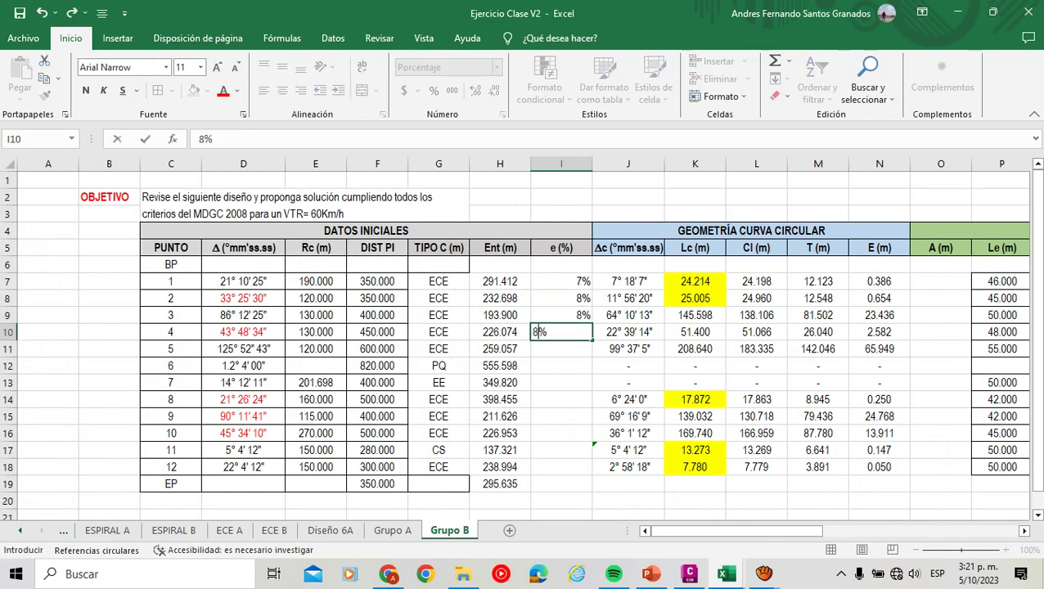
key(Return)
text(8%)
key(ctrl+Return)
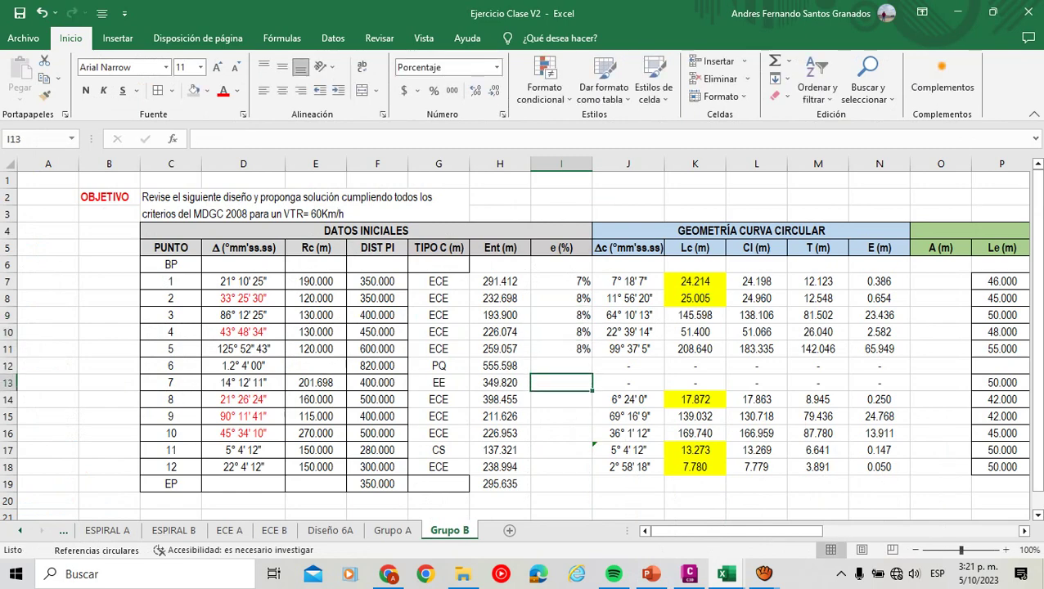
Set the superelevation of point 7 in I13 to 6.8% and compare it with Tabla 3.4.
key(alt+Tab)
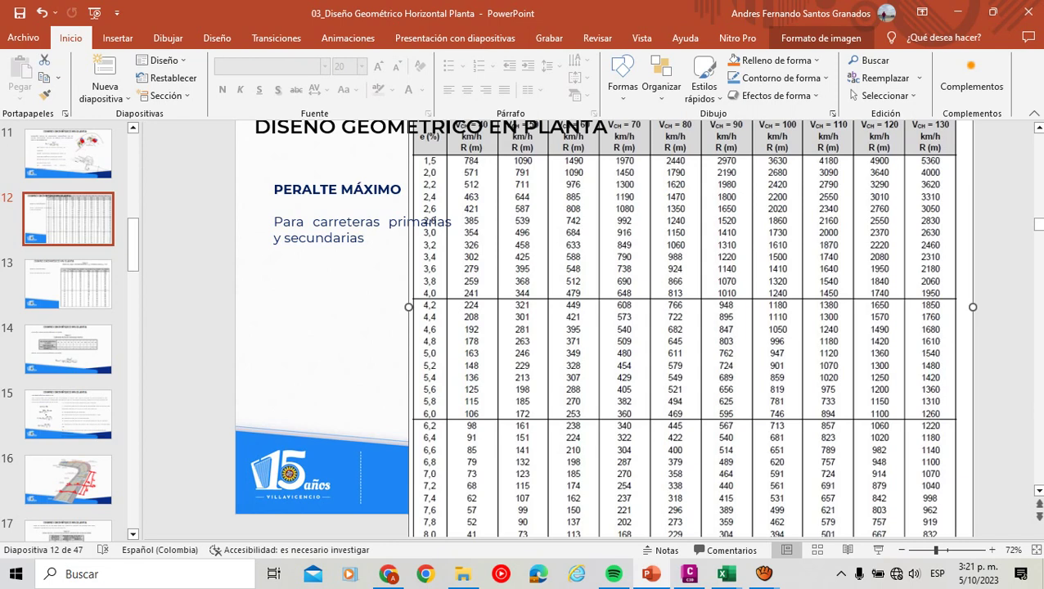
key(alt+Tab)
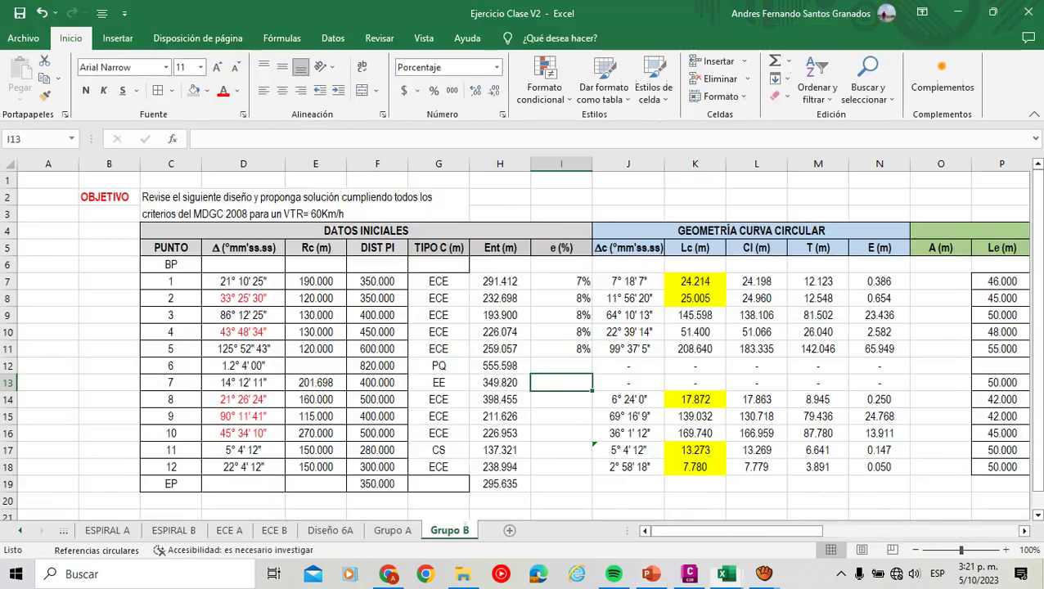
text(6.7)
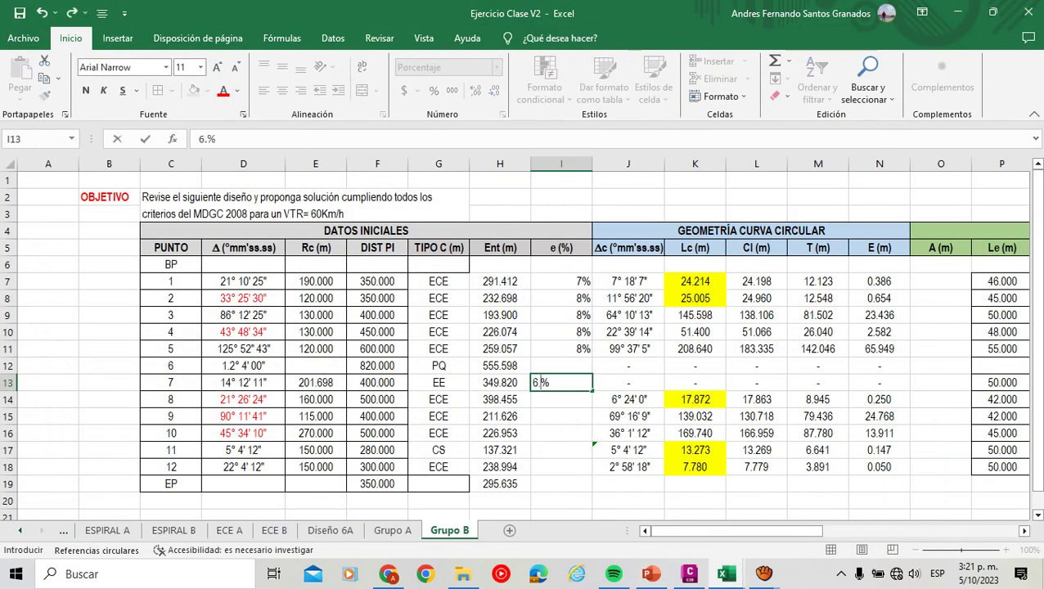
key(Return)
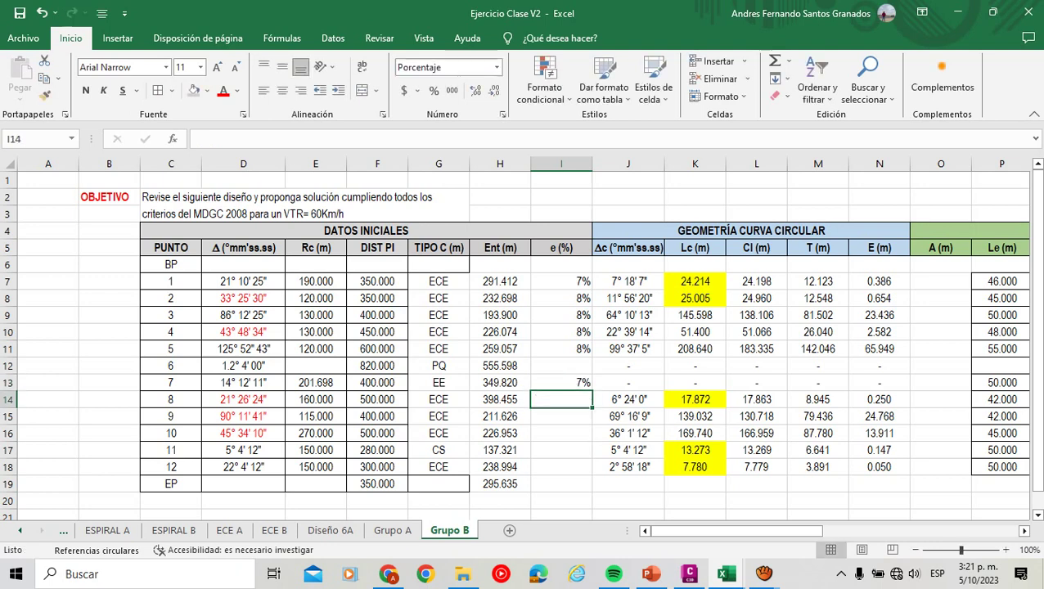
key(Up)
text(6.5)
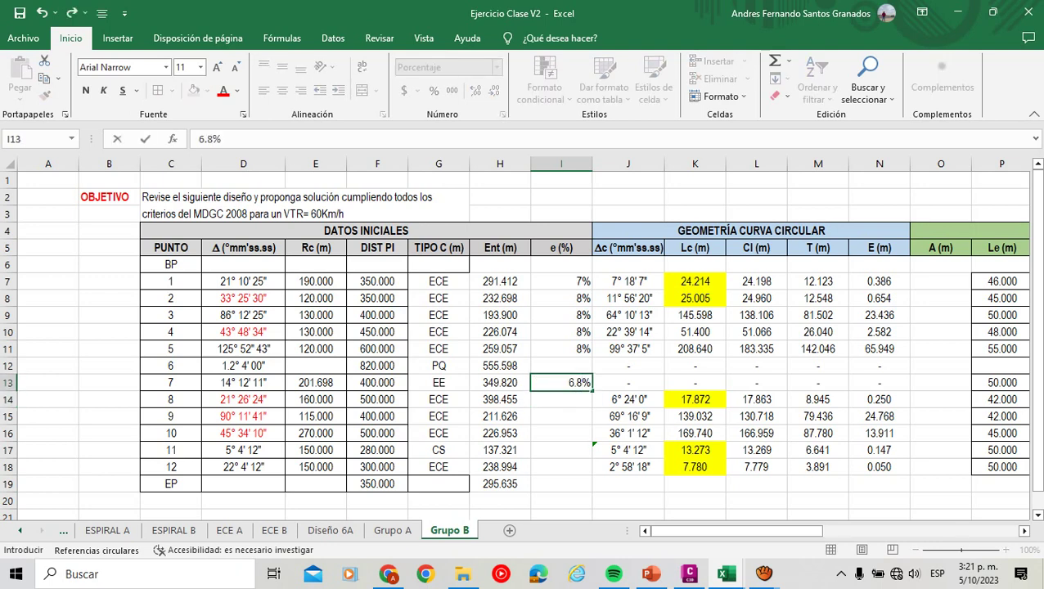
key(Return)
key(Up)
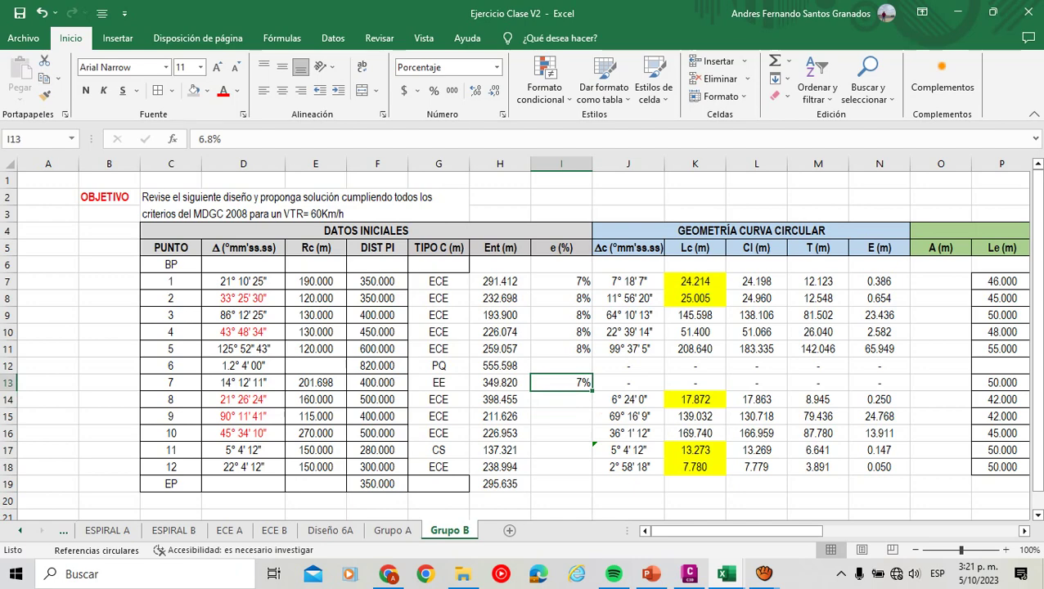
key(alt+Tab)
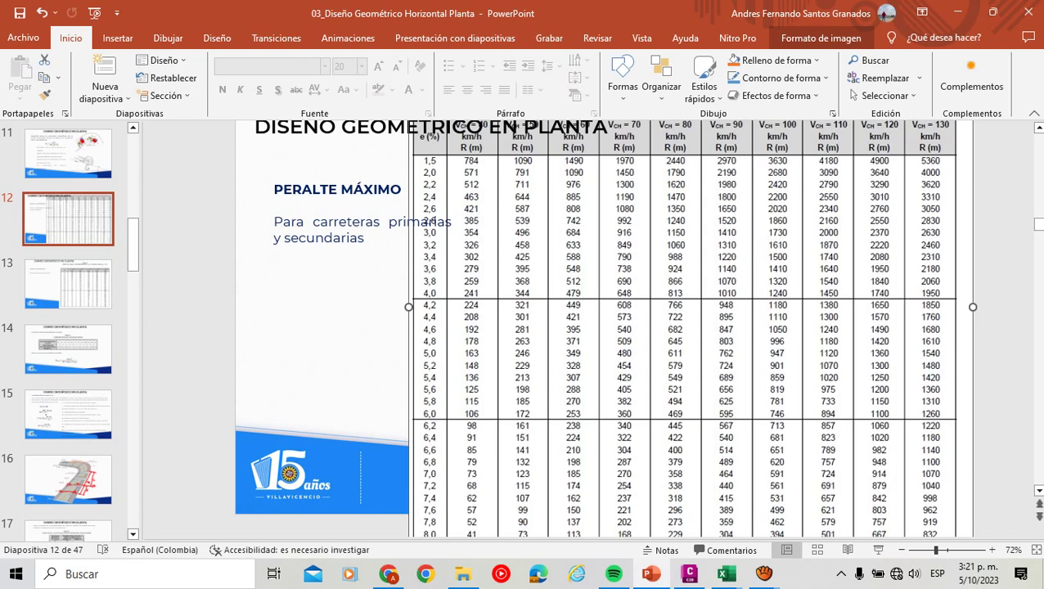
key(alt+Tab)
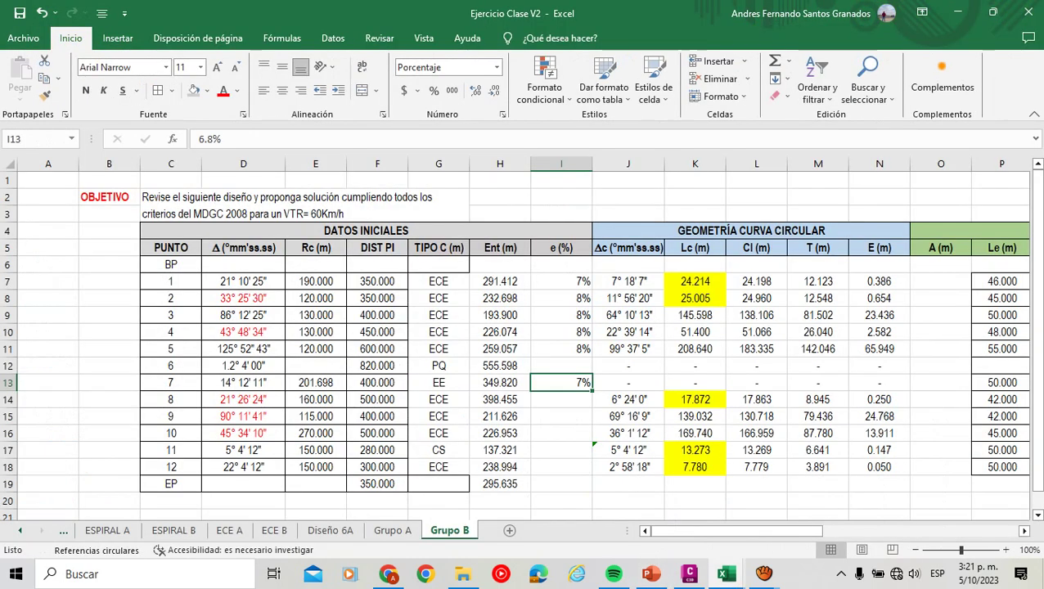
Center the e (%) cells I7:I18 and display their percentages with one decimal place.
drag(561, 281, 562, 467)
click(283, 90)
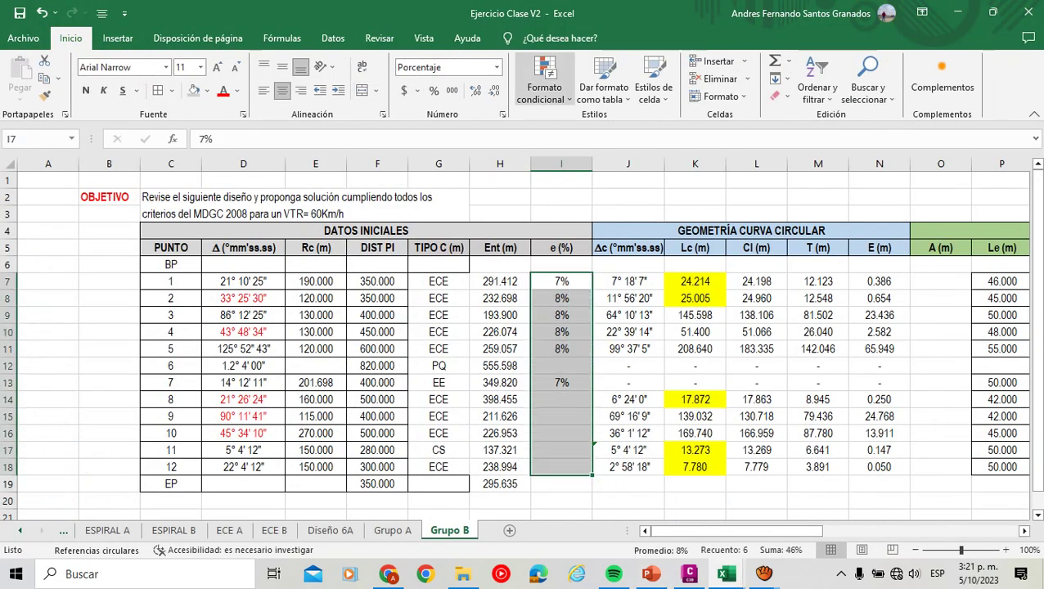
click(475, 90)
click(562, 399)
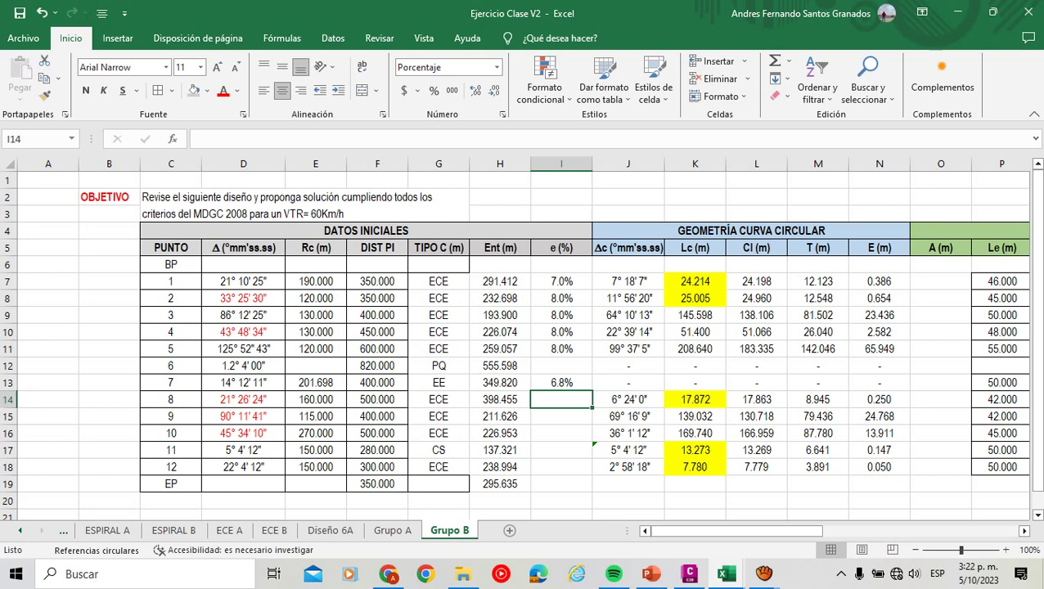
Consult Tabla 3.4 again and set the superelevation of point 7 in I13 to 6%.
key(alt+Tab)
key(alt+Tab)
click(561, 383)
text(6)
key(Return)
click(562, 382)
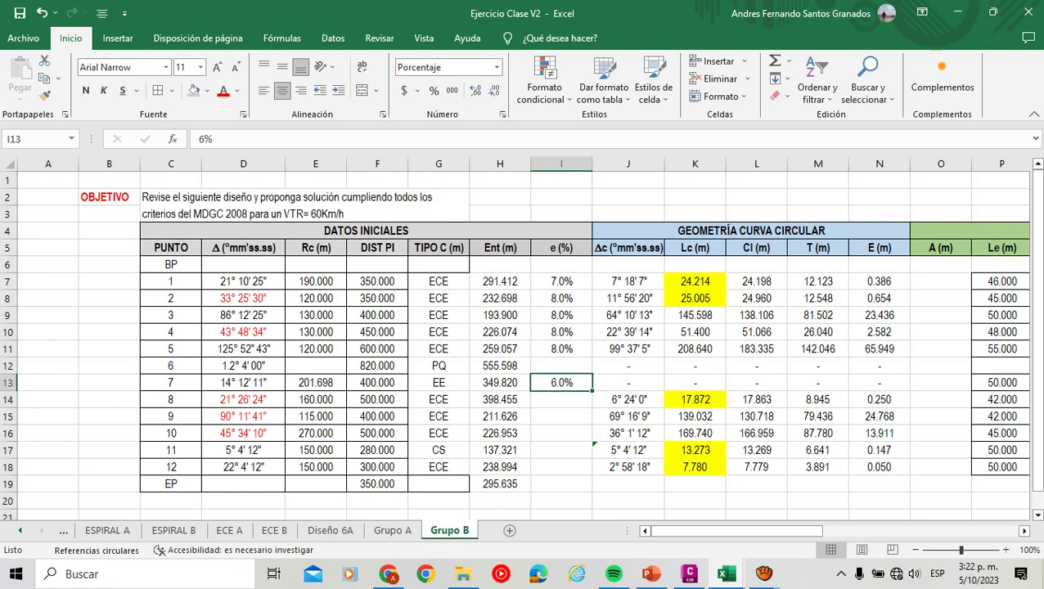
Check the radius of point 7 in E13 against the radii listed in Tabla 3.4 of the presentation.
key(Left)
key(Left)
key(Left)
key(Left)
key(Left)
key(Right)
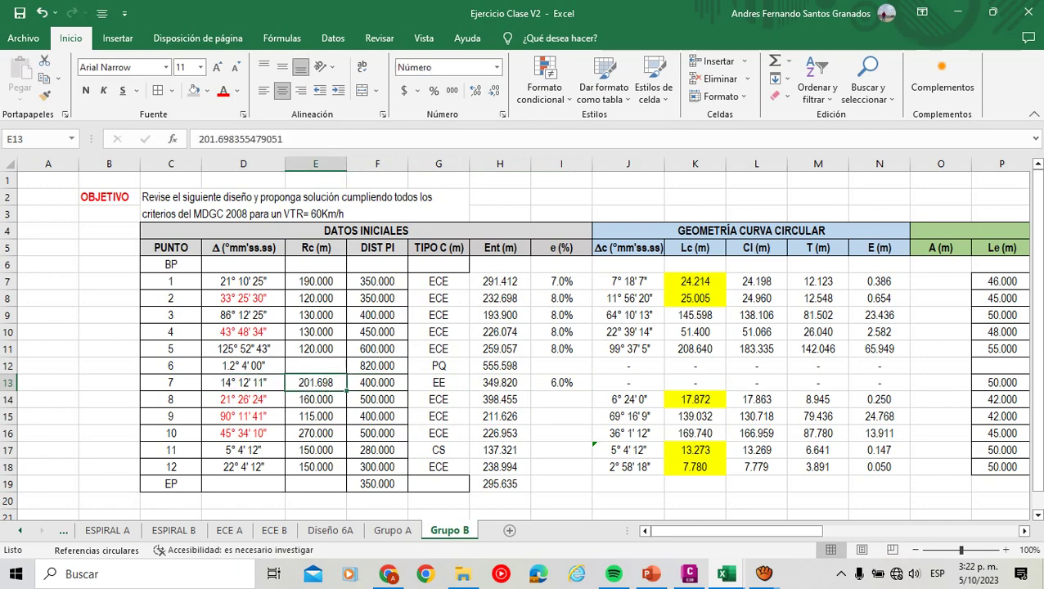
key(alt+Tab)
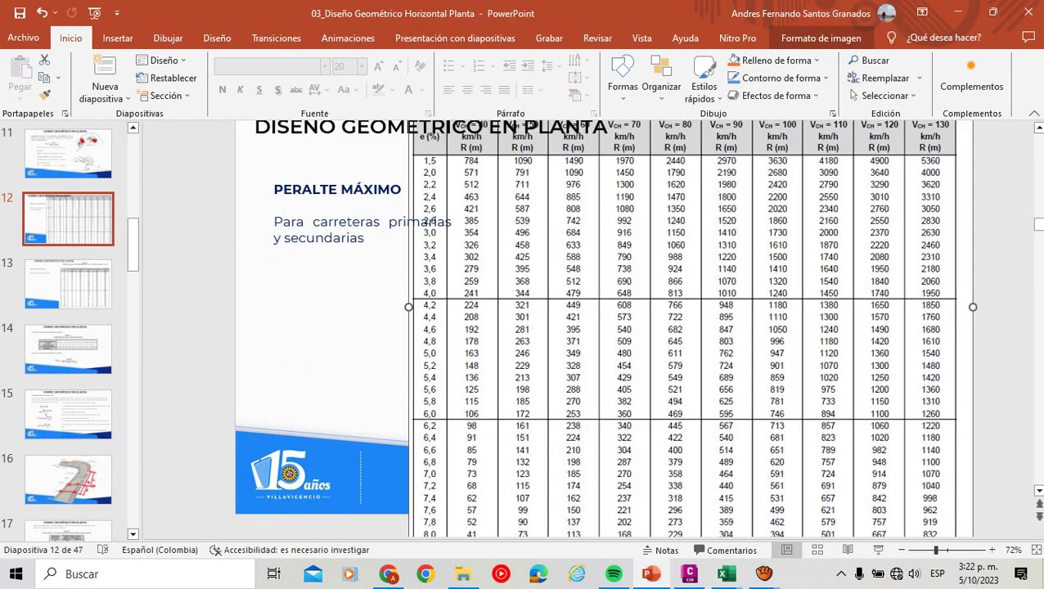
key(alt+Tab)
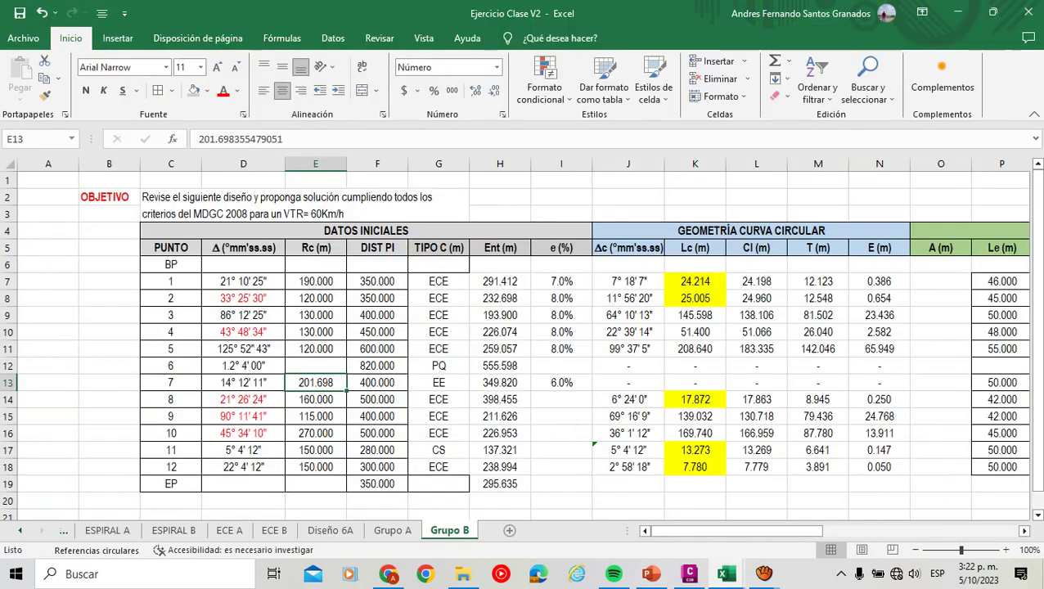
Set the radius Rc of point 7 in E13 to 253 m.
key(Right)
key(Left)
text(253)
key(Return)
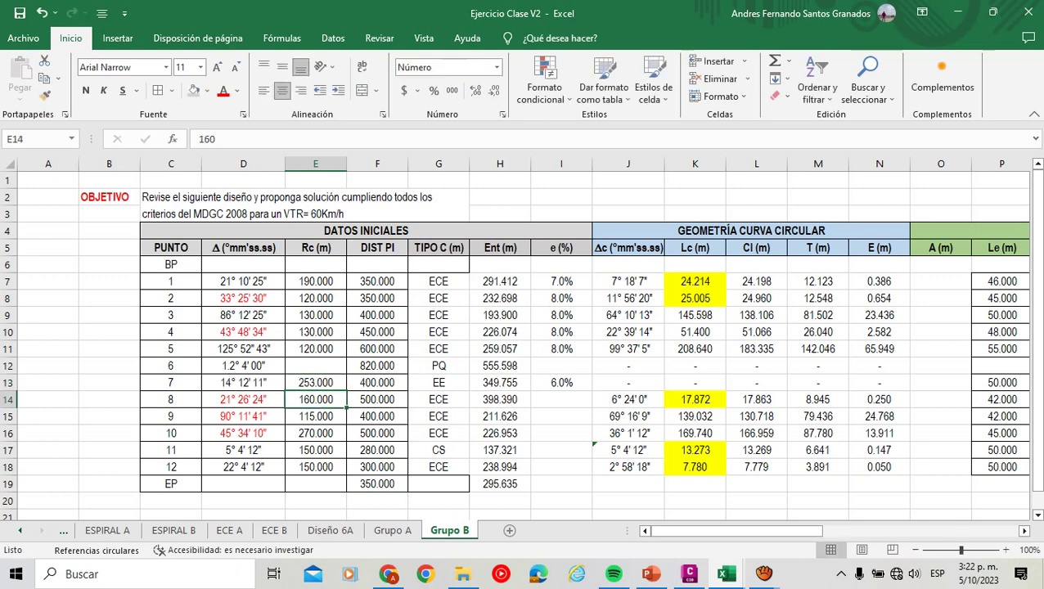
Examine the row of point 7, checking its spiral length Le in P13 and its superelevation in I13.
key(Up)
key(Right)
key(Right)
key(Right)
key(Right)
key(Right)
key(Right)
key(Right)
key(Right)
key(Right)
key(Right)
key(Right)
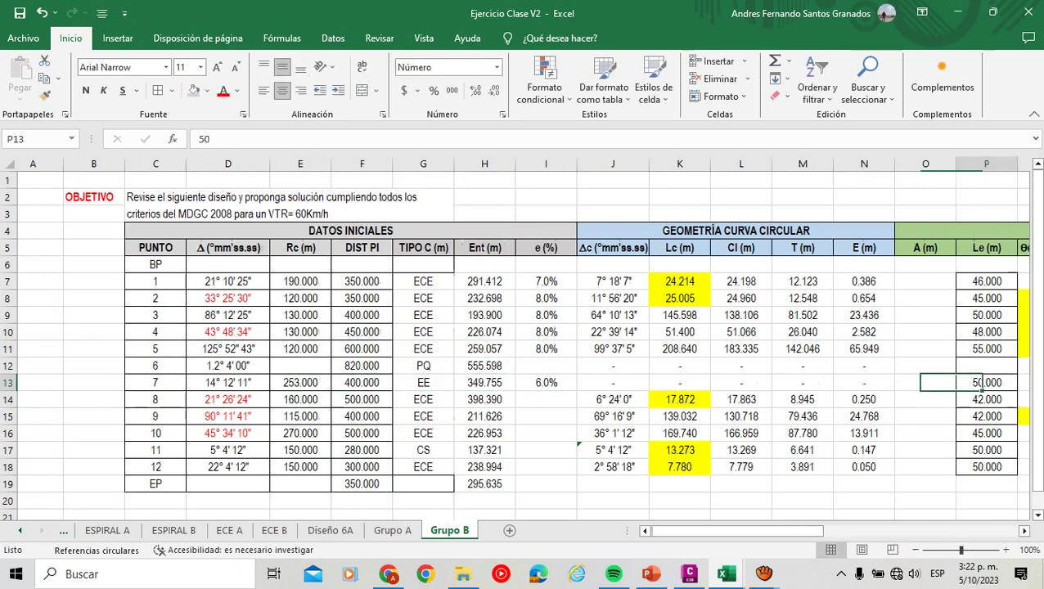
key(Right)
key(Left)
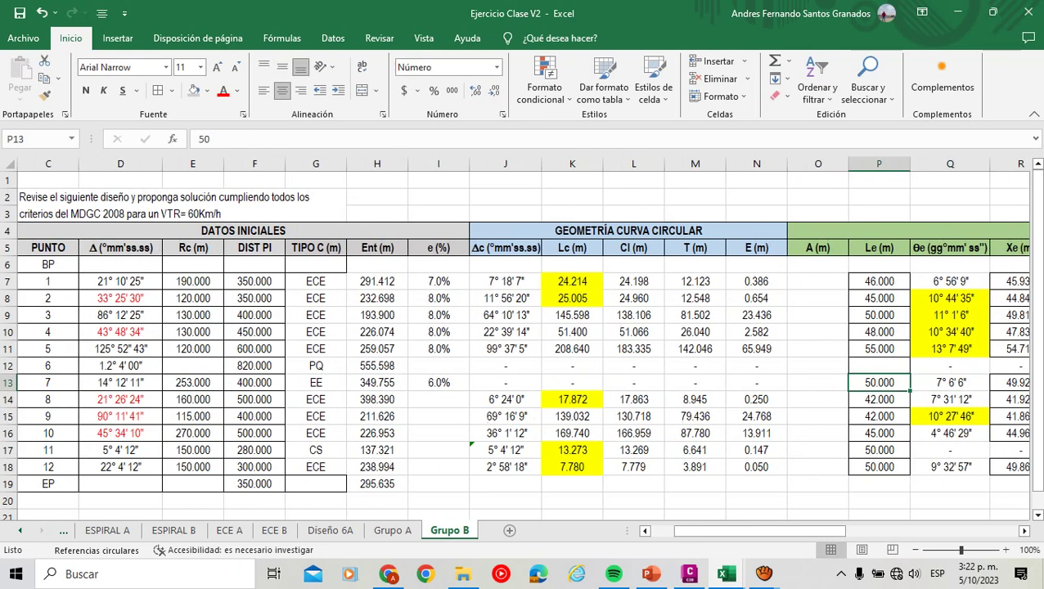
key(Left)
key(Left)
key(Left)
key(Left)
key(Left)
key(Left)
key(Left)
key(Left)
key(Left)
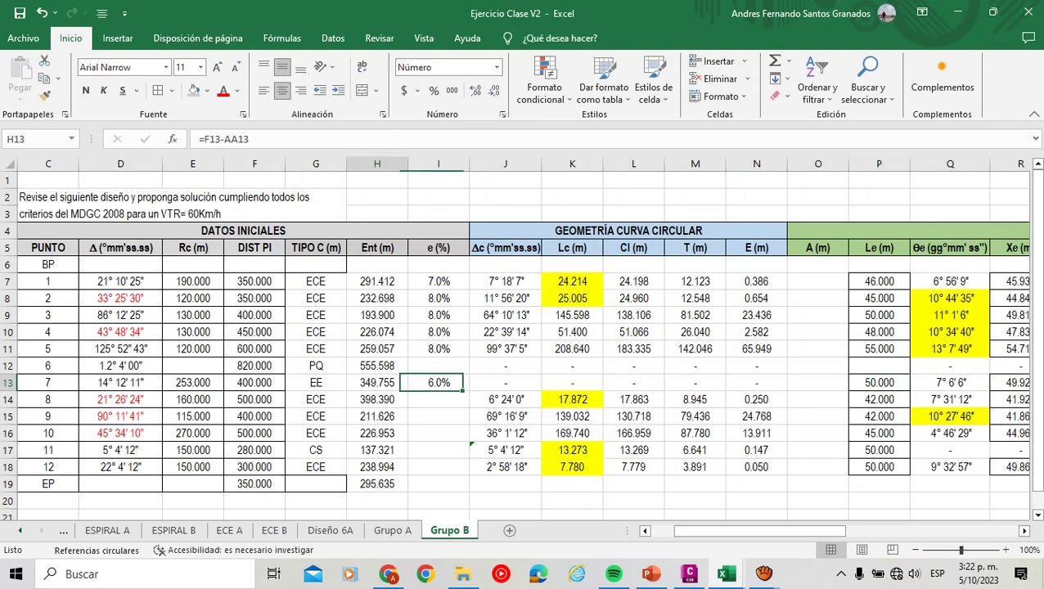
key(Right)
key(Right)
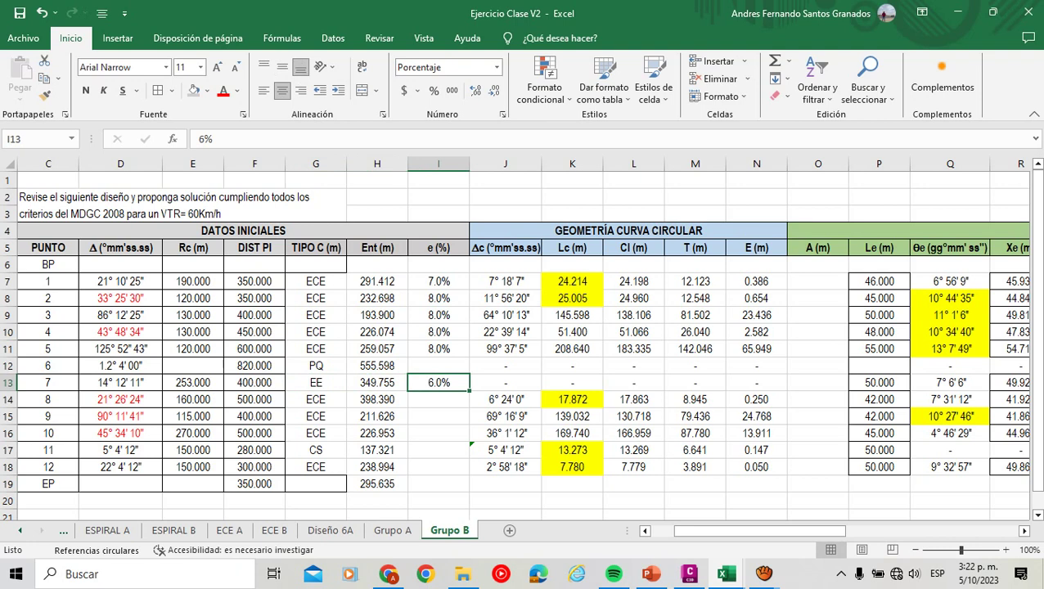
Replace the spiral length Le of point 7 in P13 with the formula =Convert_Decimal(Q13)*E13*PI()/90 and select the cell again.
key(Right)
key(Right)
key(Right)
key(Right)
key(Right)
key(Right)
key(Right)
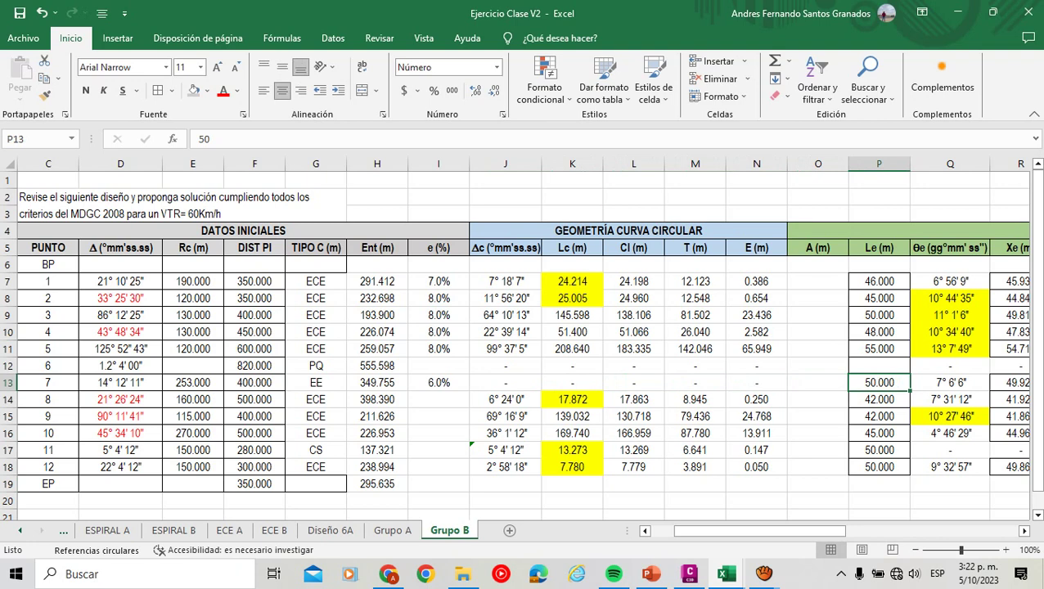
text(=)
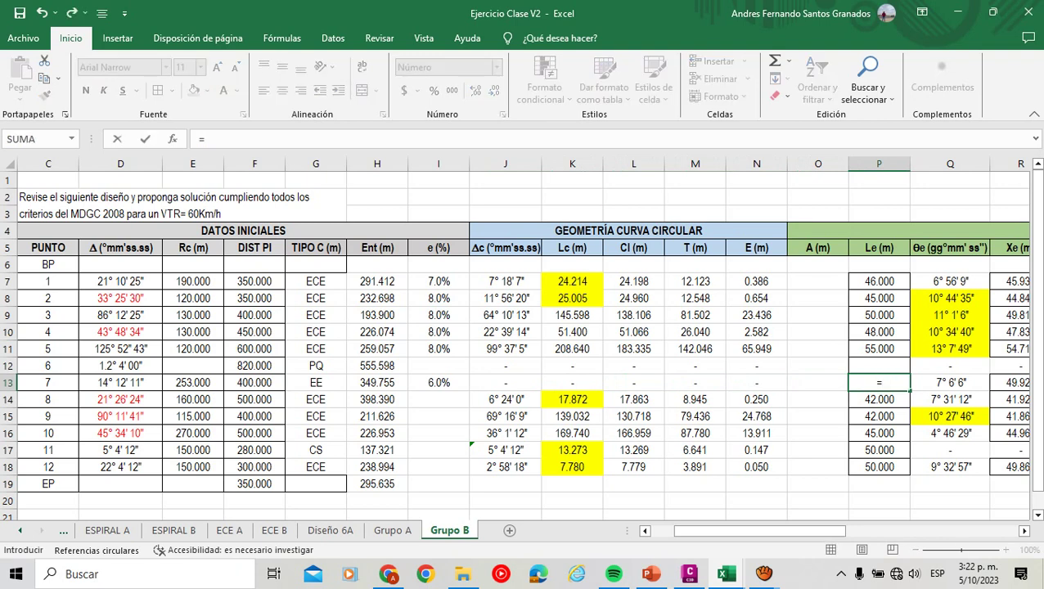
key(alt)
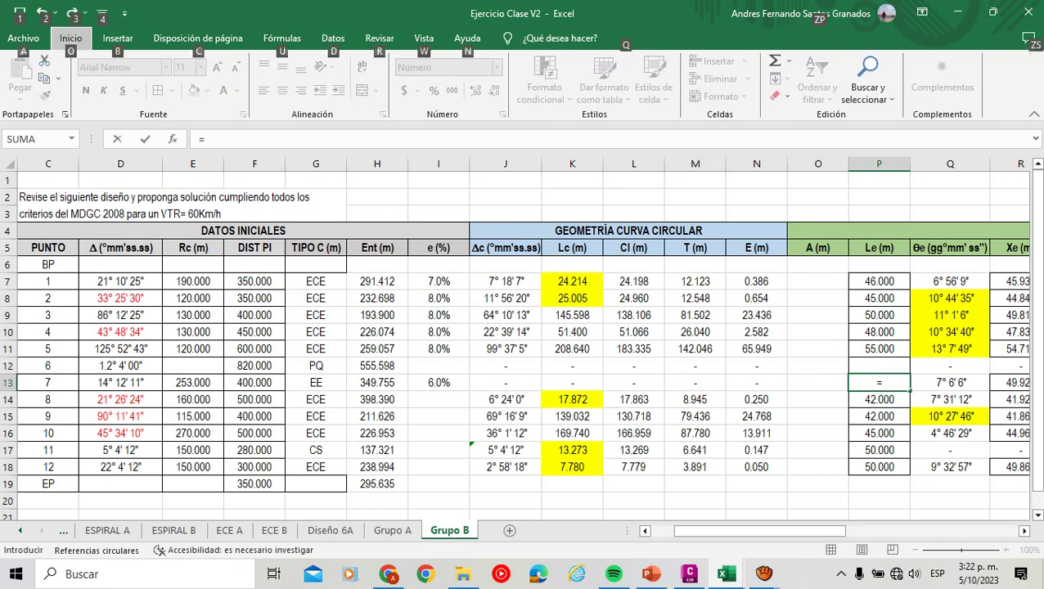
key(alt)
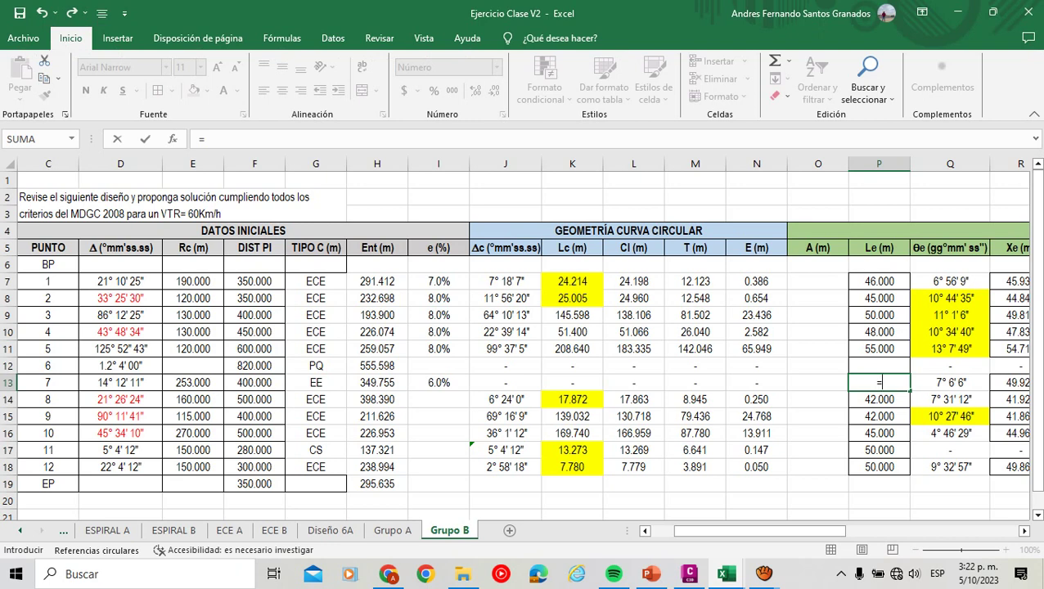
text(C)
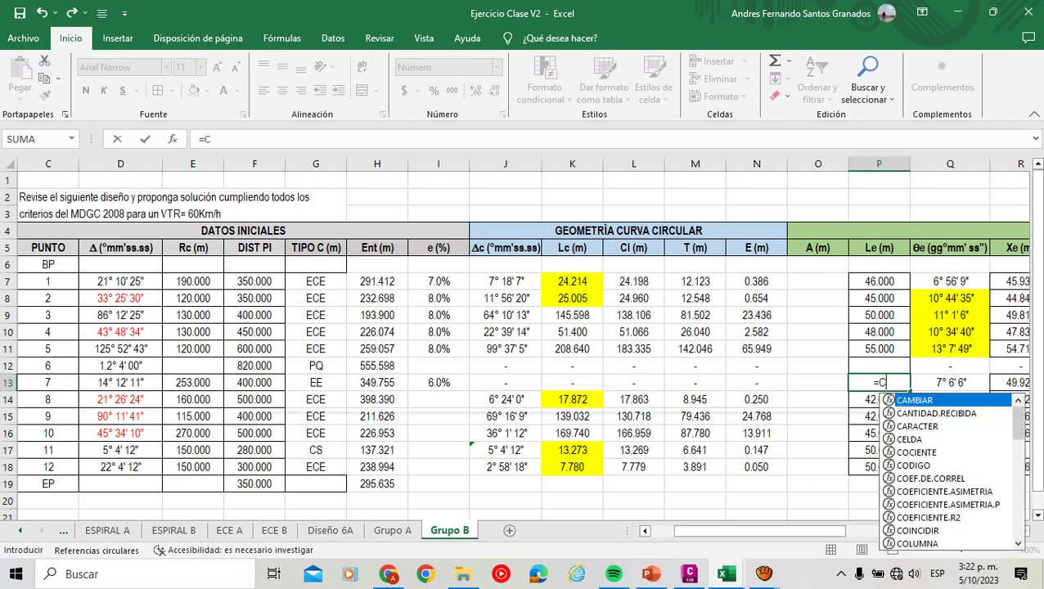
text(ONC)
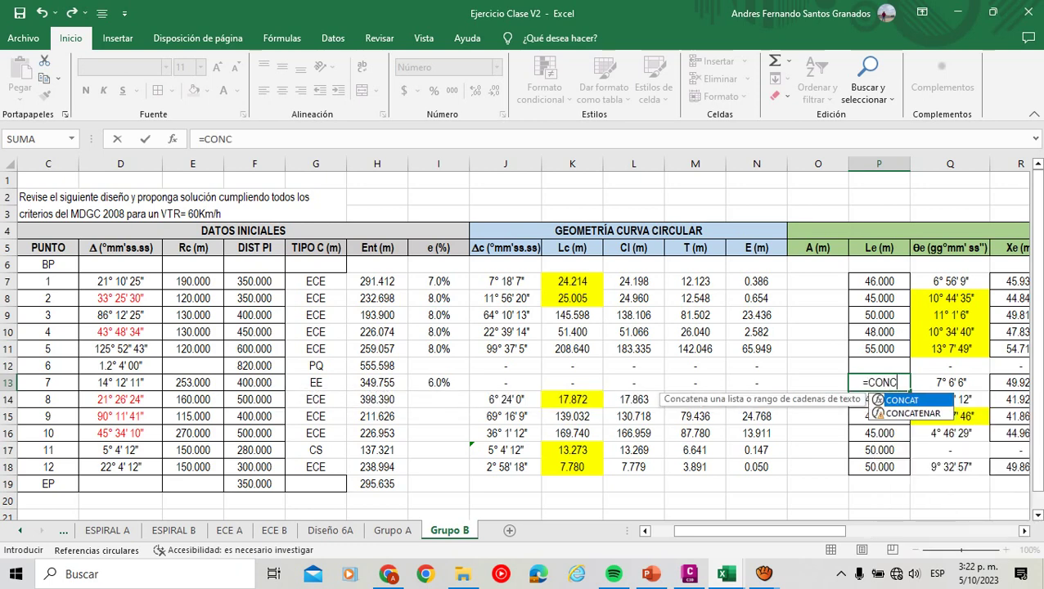
key(BackSpace)
text(VER)
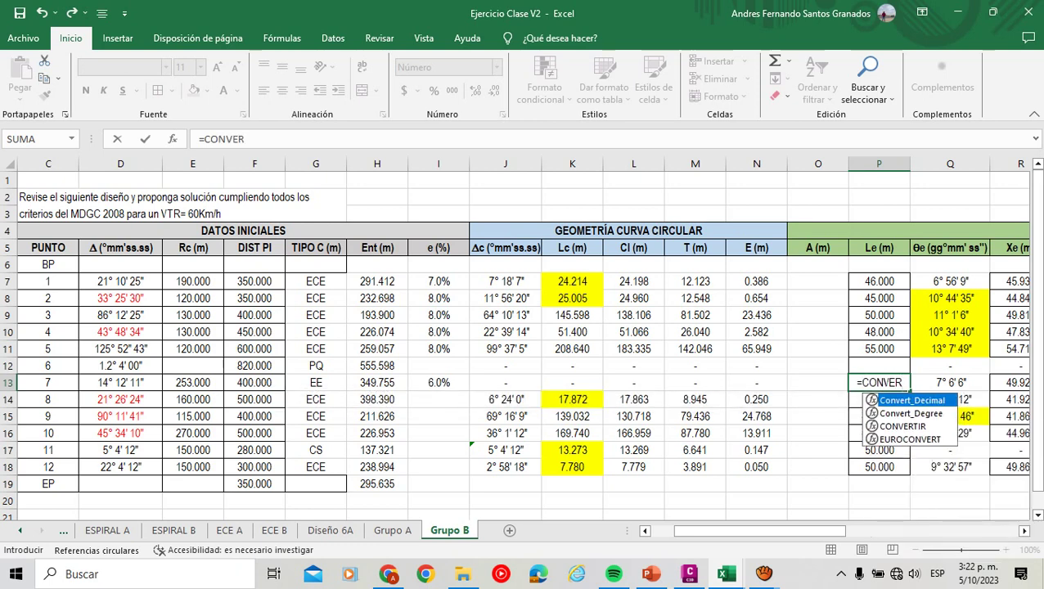
key(Tab)
key(Up)
key(Right)
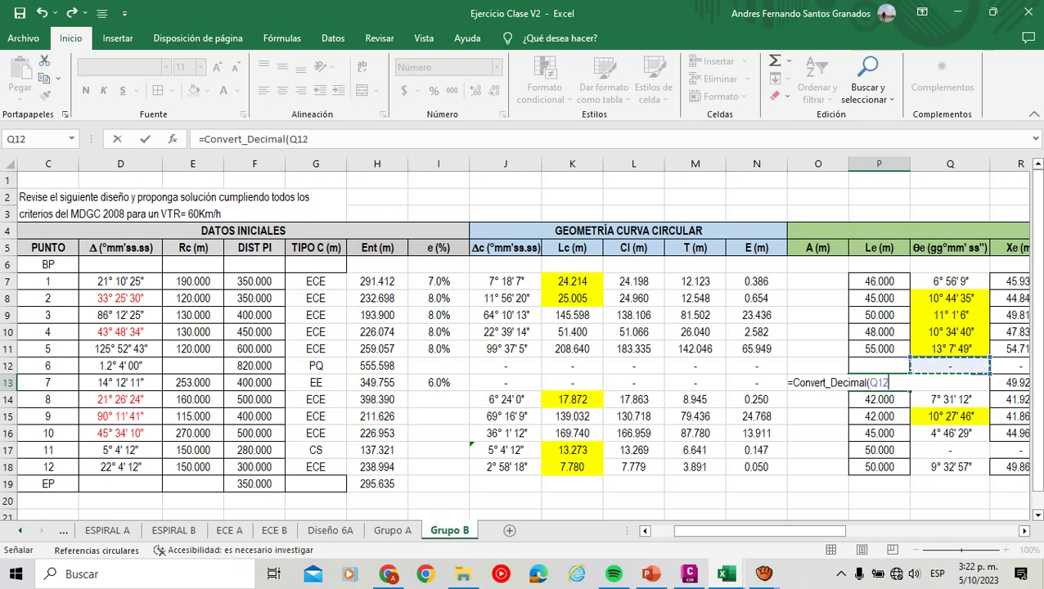
key(Down)
text())
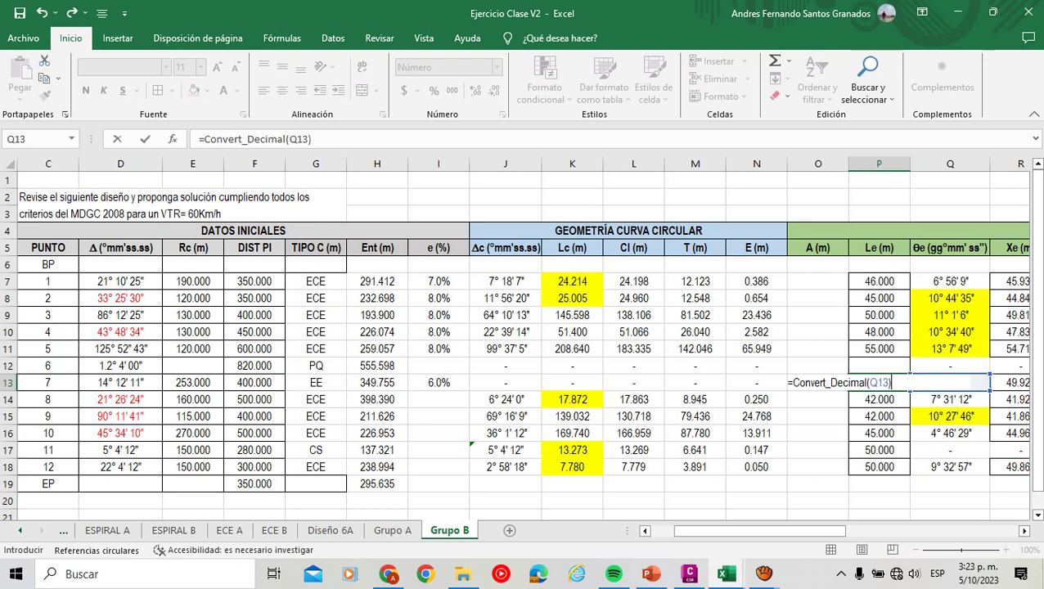
text(*)
click(193, 382)
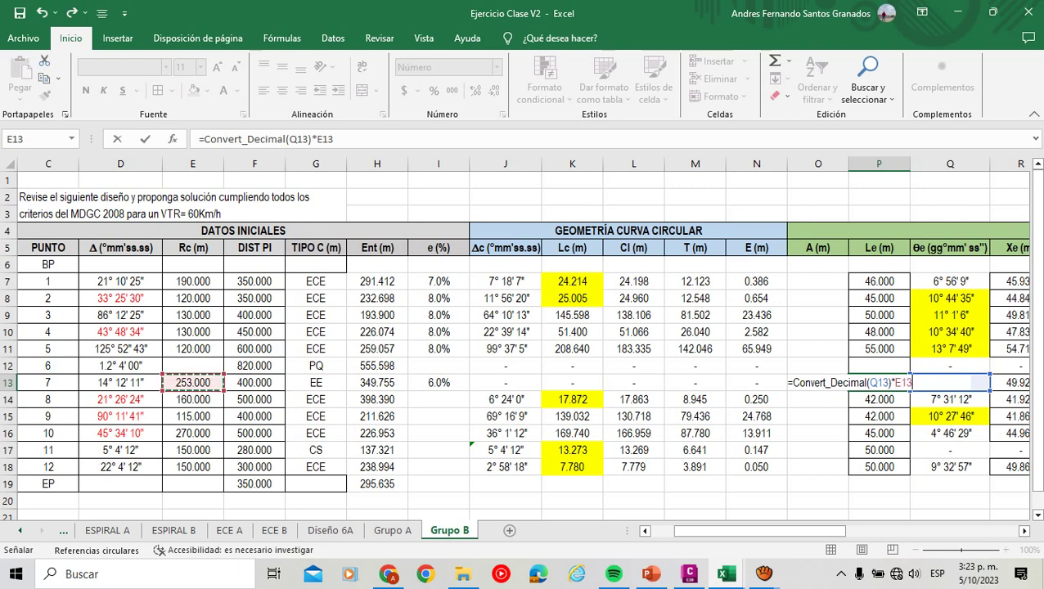
text(*)
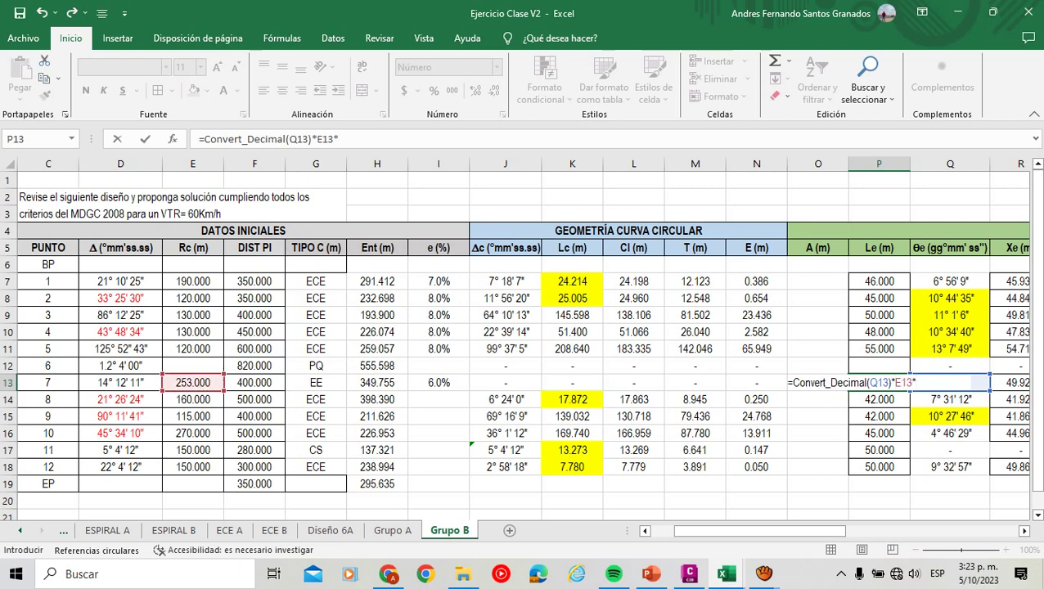
text(PI()/90)
key(Return)
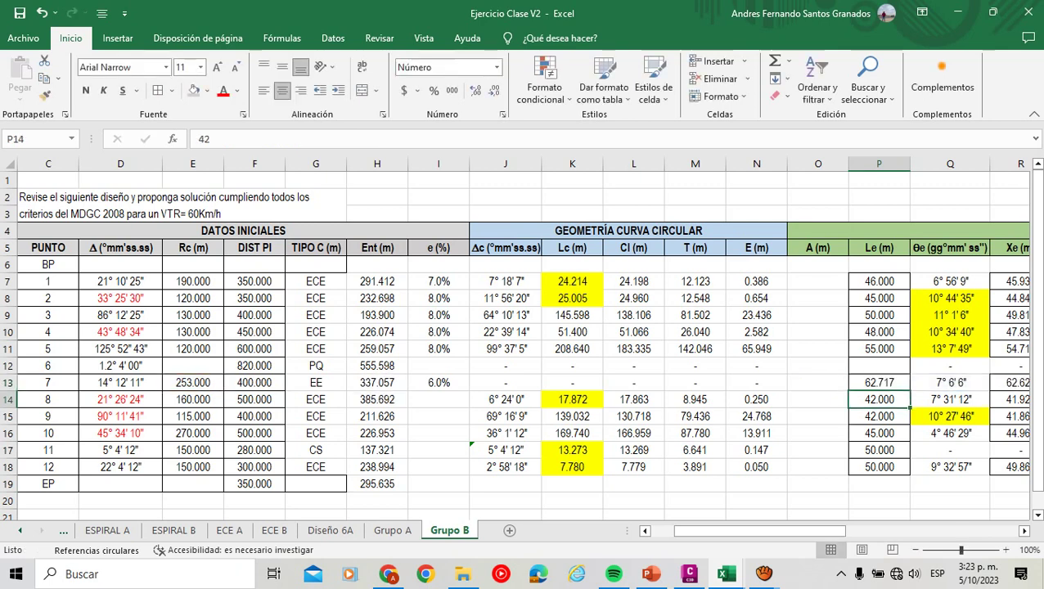
click(879, 382)
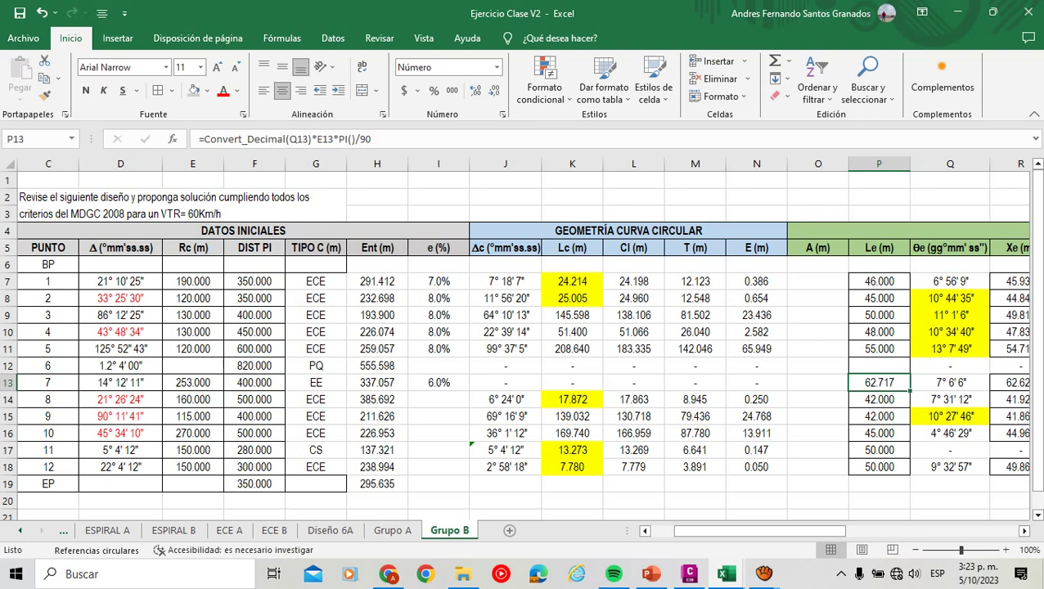
Set the spiral length Le of point 7 to 63 m in cell P13.
text(63)
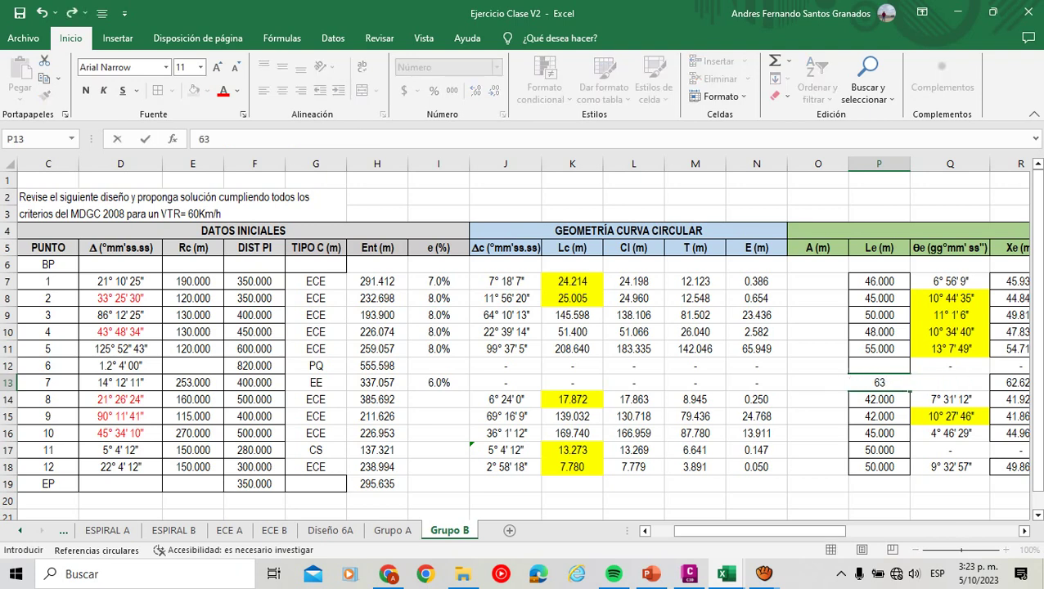
key(Left)
key(Left)
key(Left)
key(Left)
key(Left)
key(Left)
key(Left)
key(Left)
key(Left)
key(Left)
key(Left)
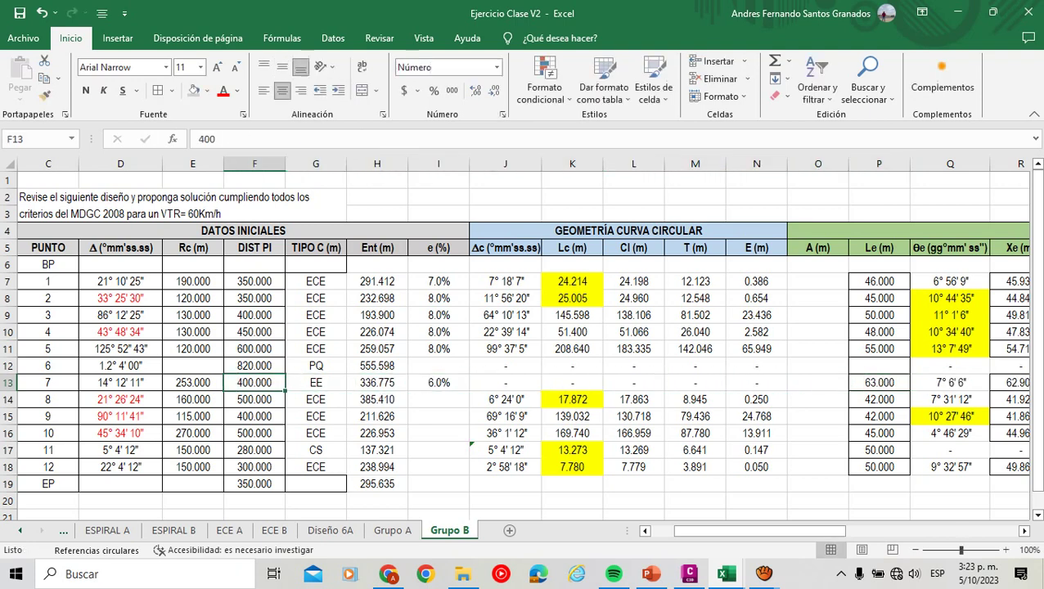
Enter the formula =P13*90/PI()*Convert_Decimal(Q13) for point 7's radius Rc in cell E13.
text(=)
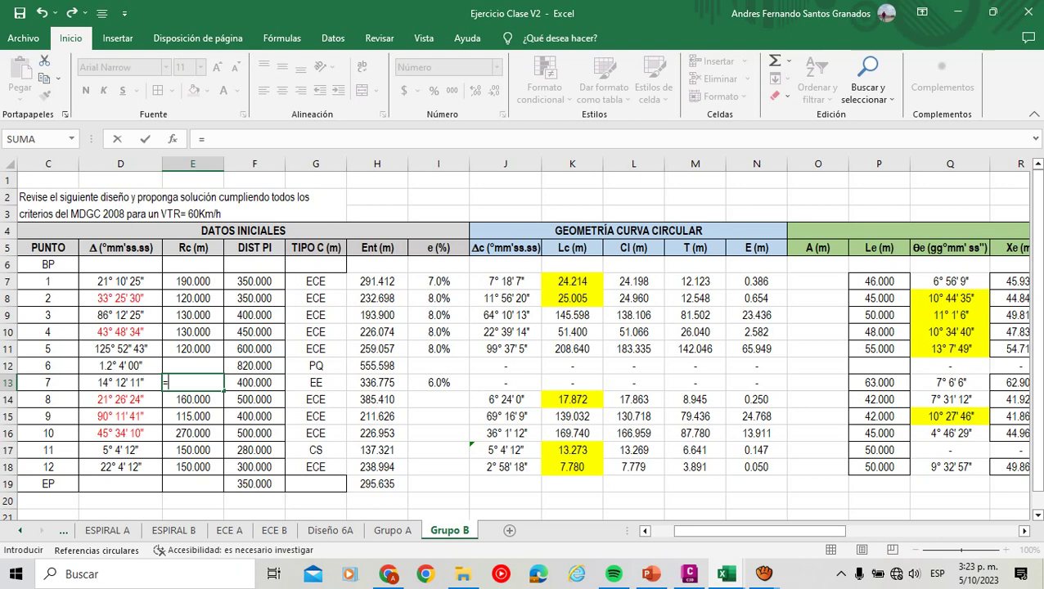
click(879, 382)
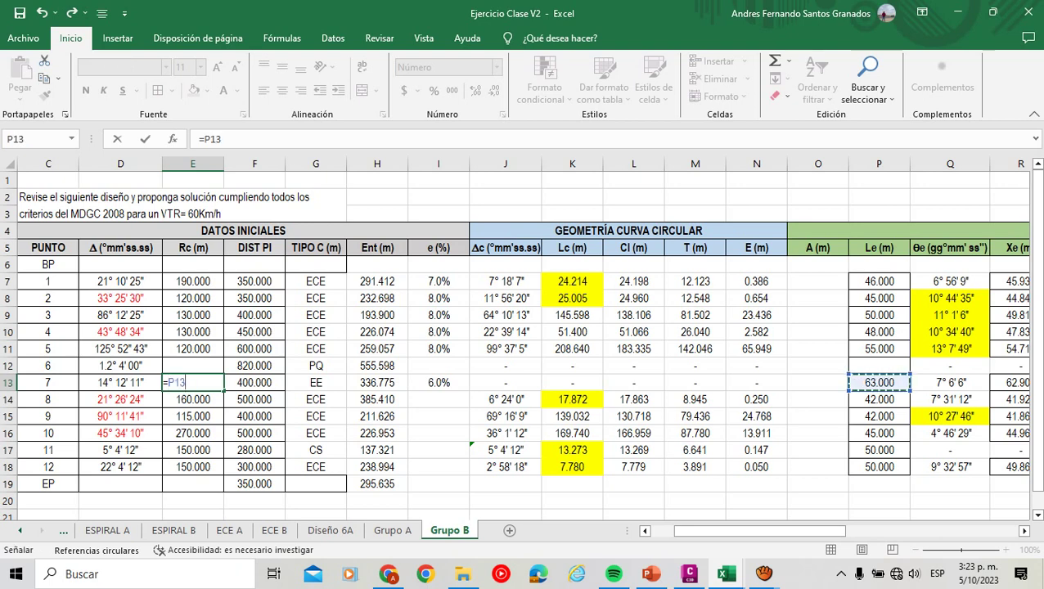
text(*)
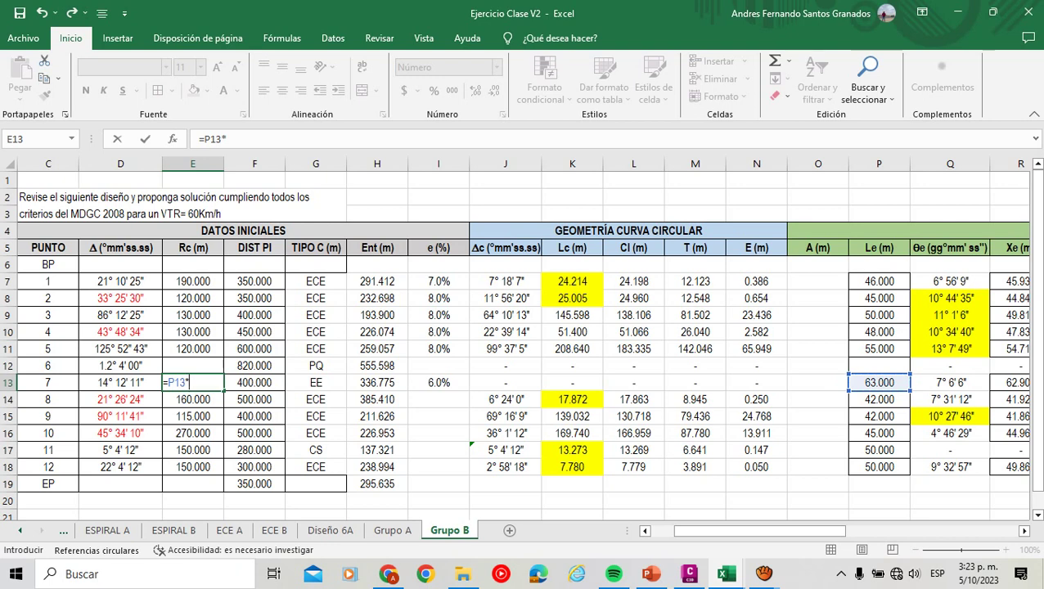
text(90/PI)
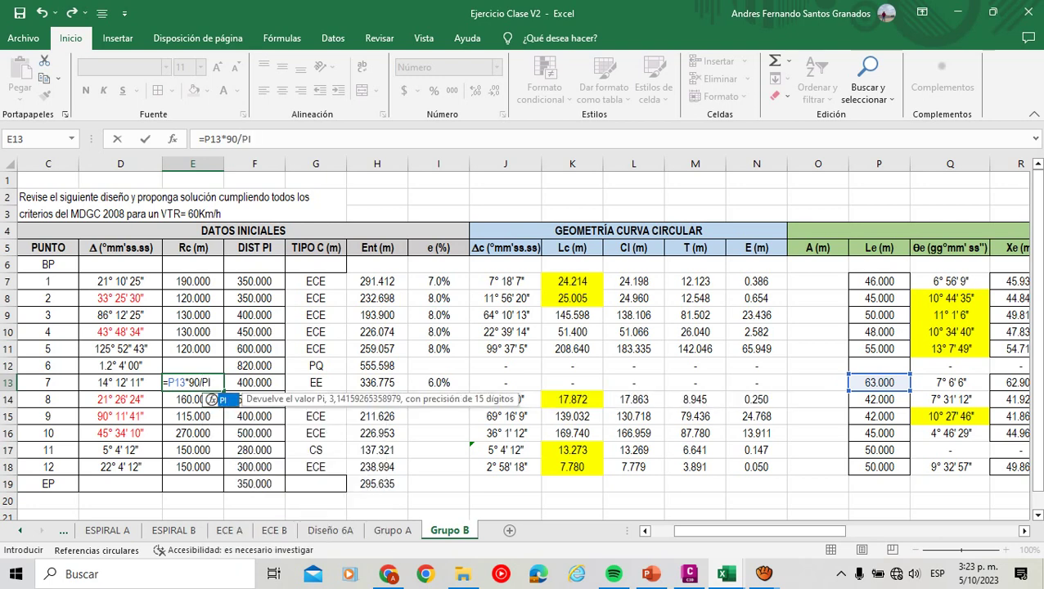
text(())
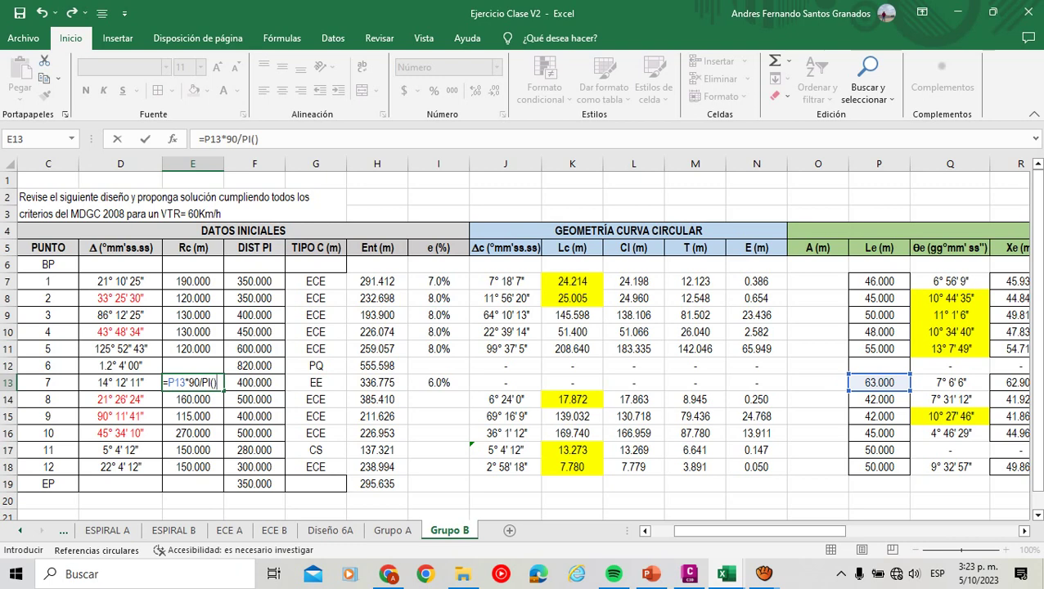
text(*CONVER)
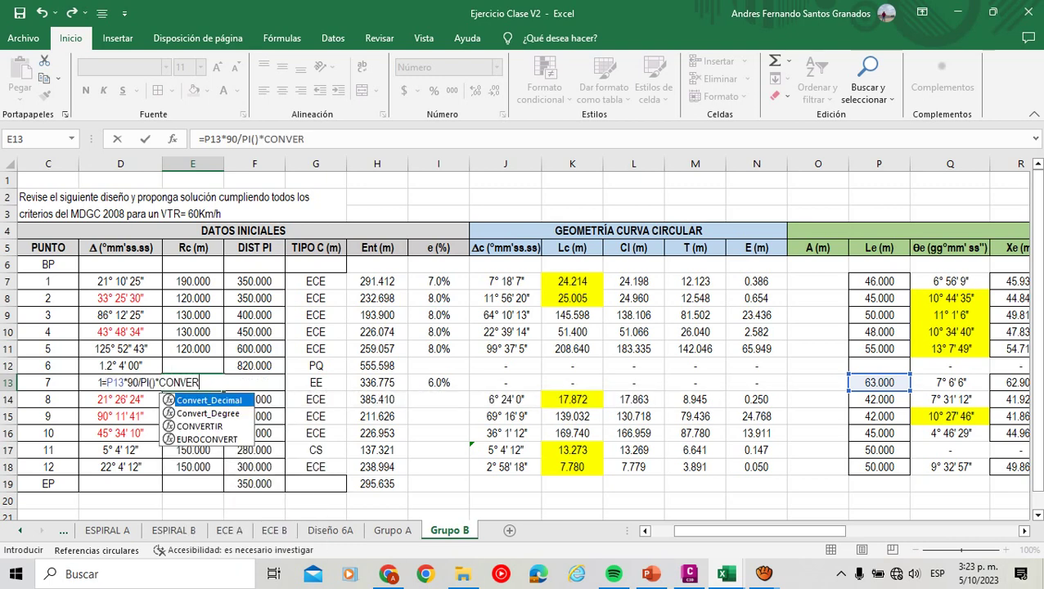
key(Tab)
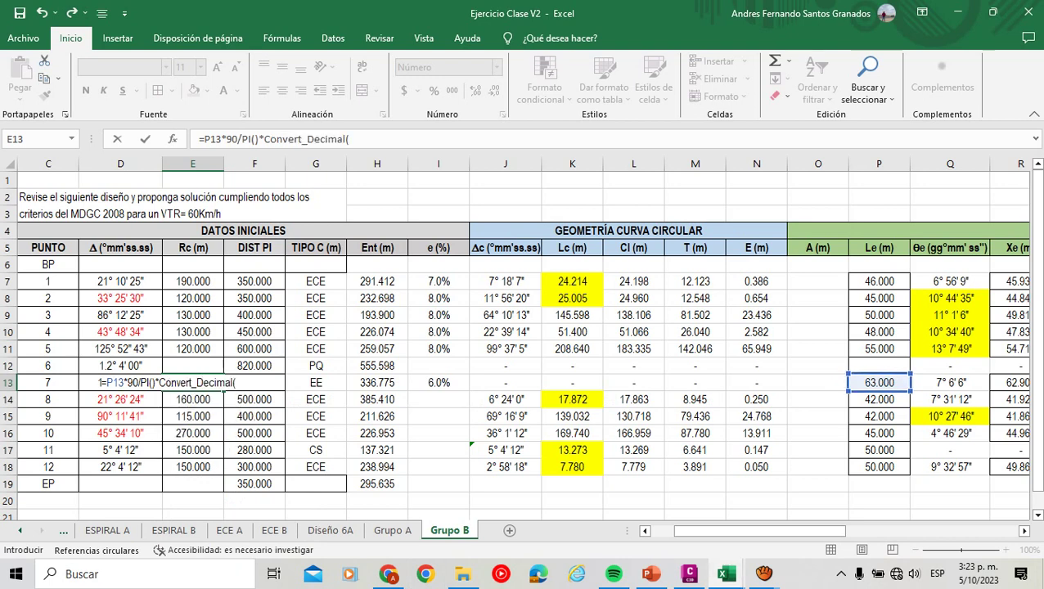
click(951, 382)
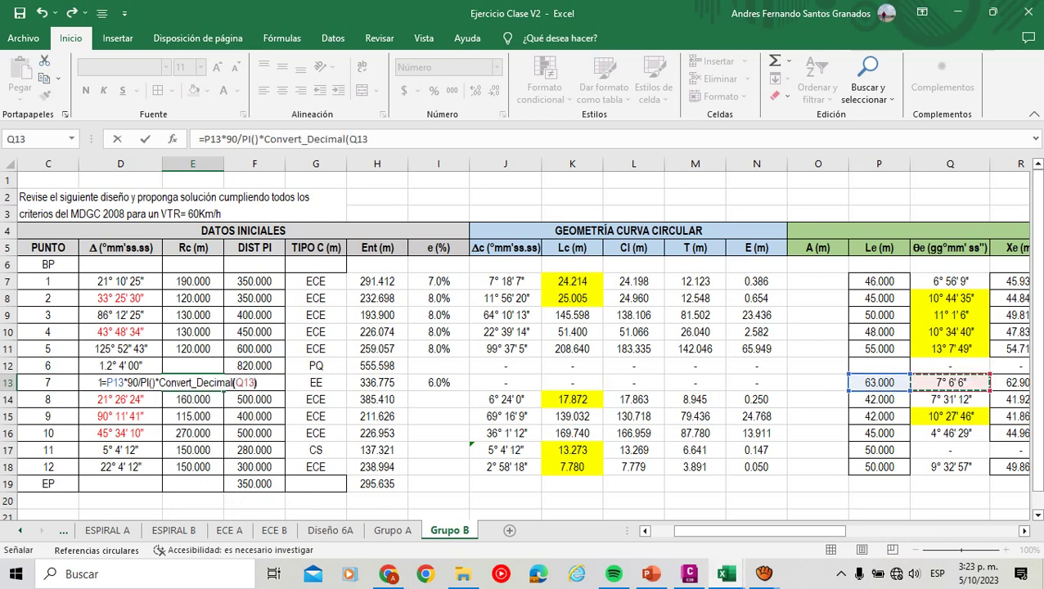
key(Return)
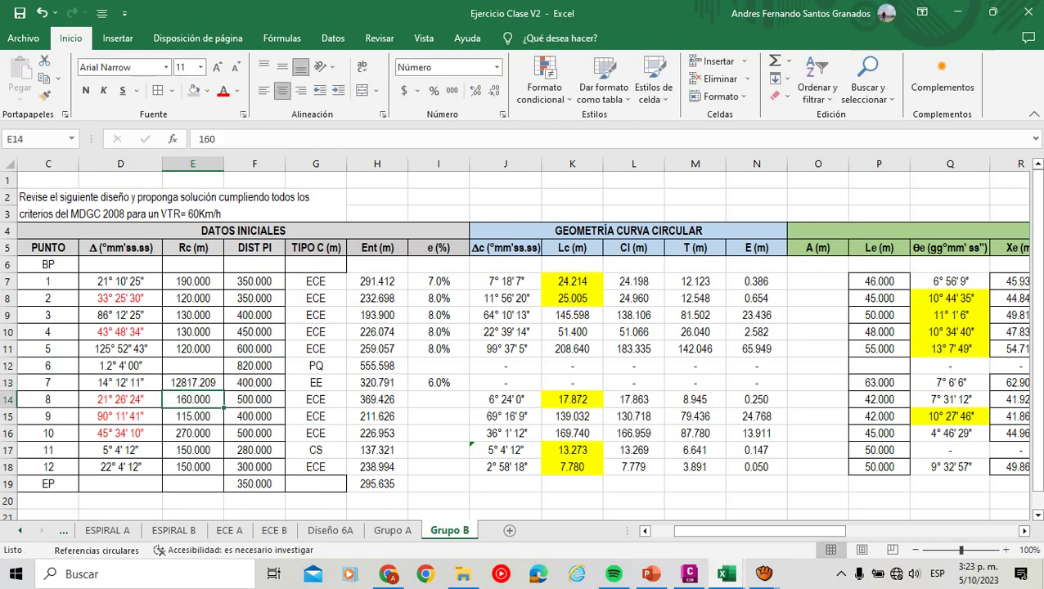
Add parentheses to point 7's radius formula so it reads =(P13*90)/(PI()*Convert_Decimal(Q13)), and check its cell references.
click(193, 382)
click(211, 139)
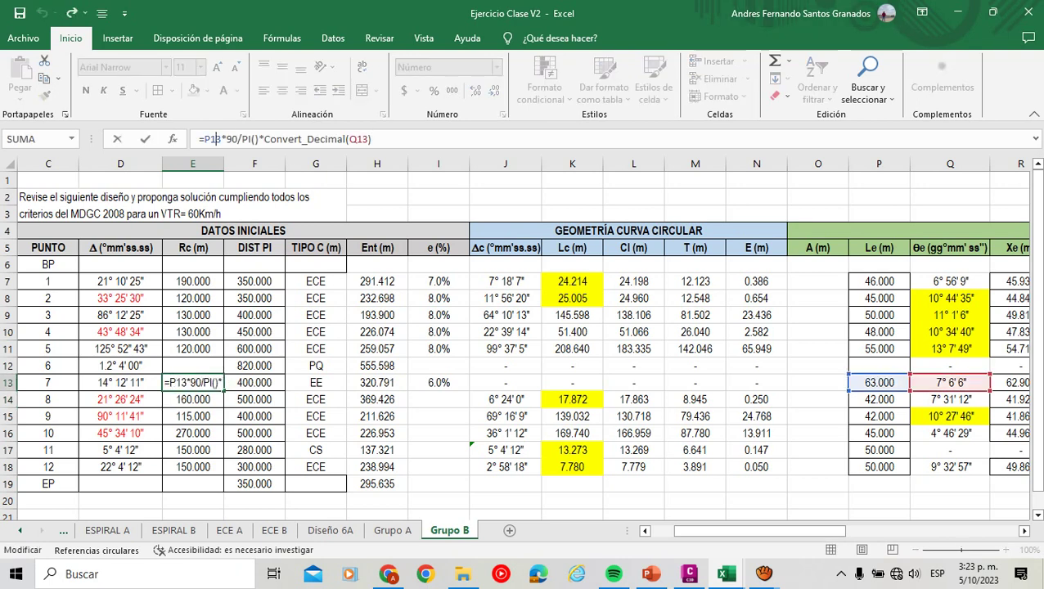
text(()
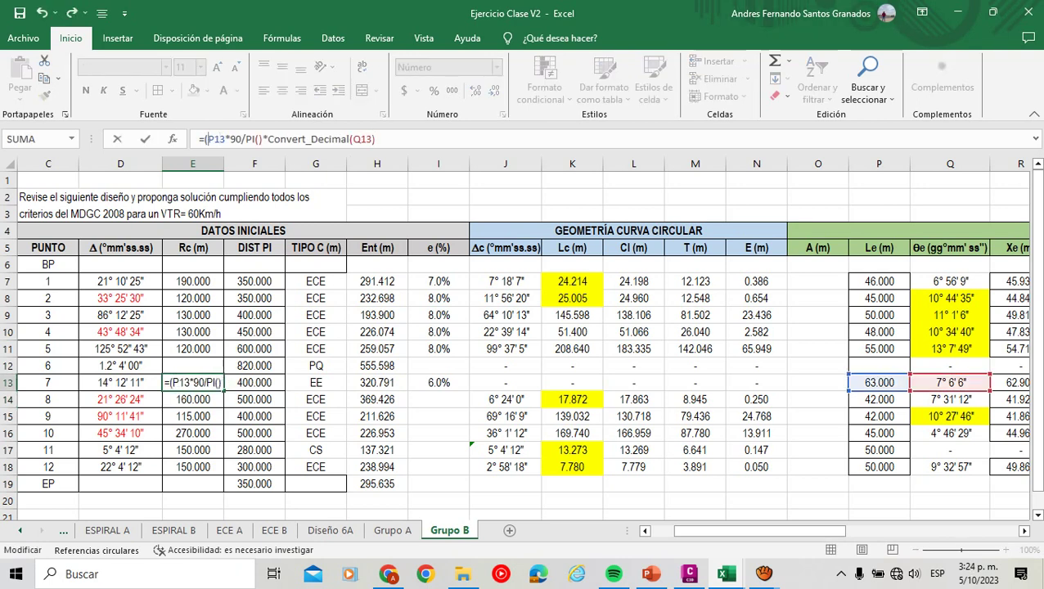
click(240, 139)
text())
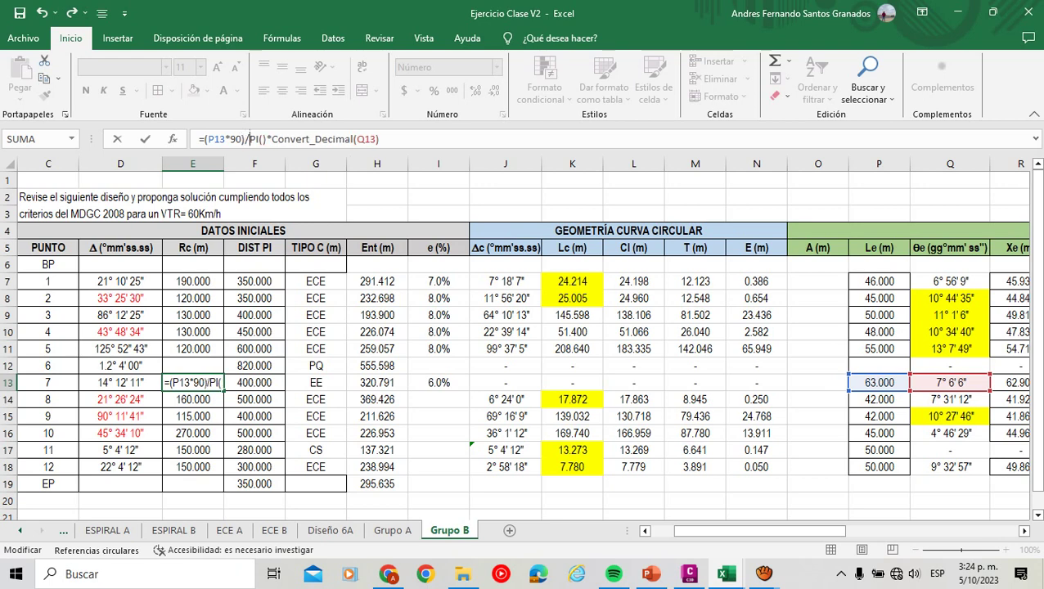
key(Right)
text(()
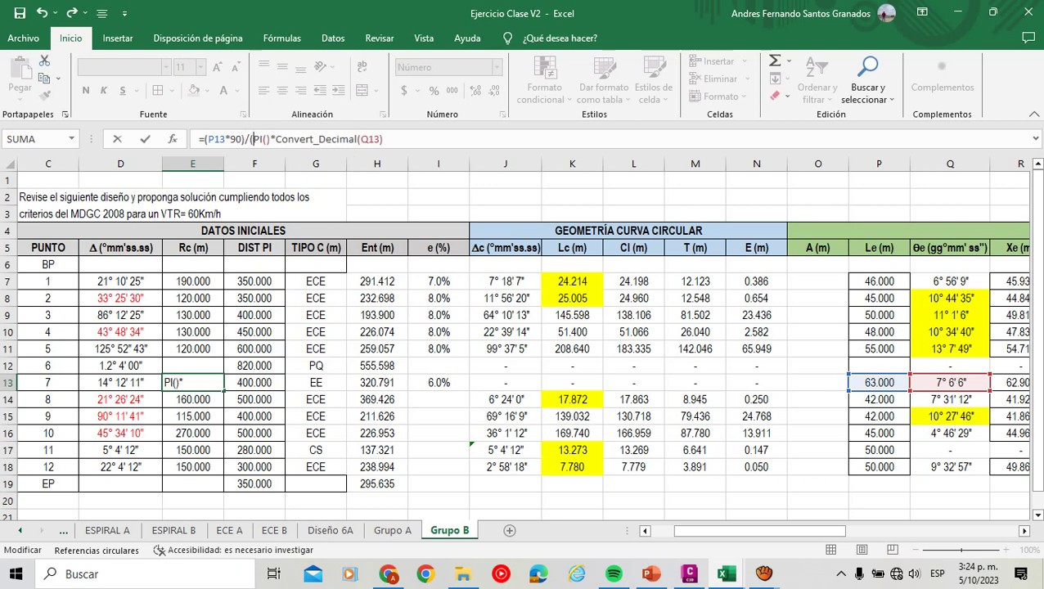
key(End)
text())
key(Return)
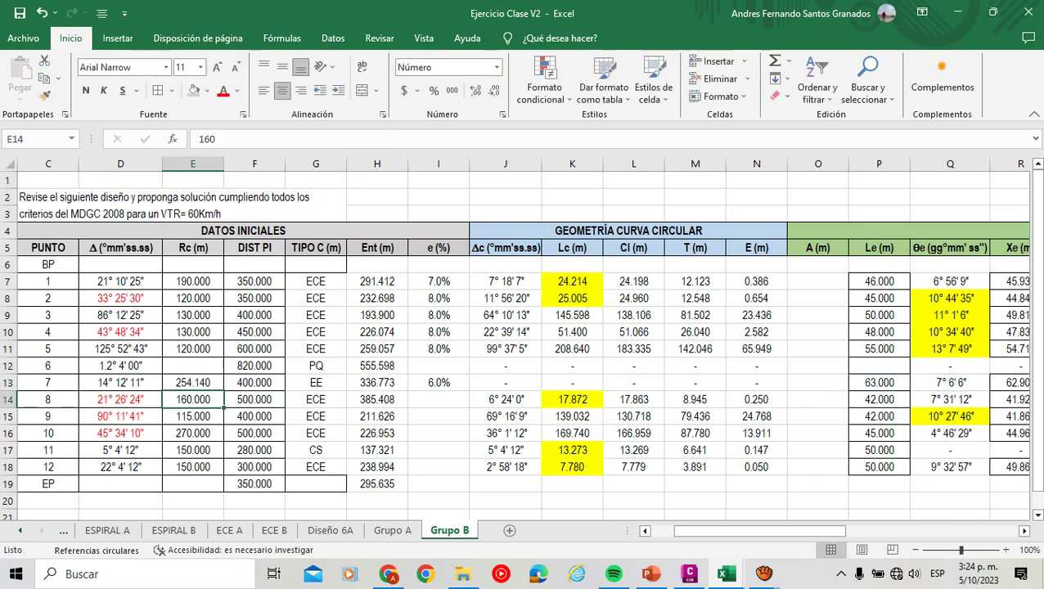
key(Up)
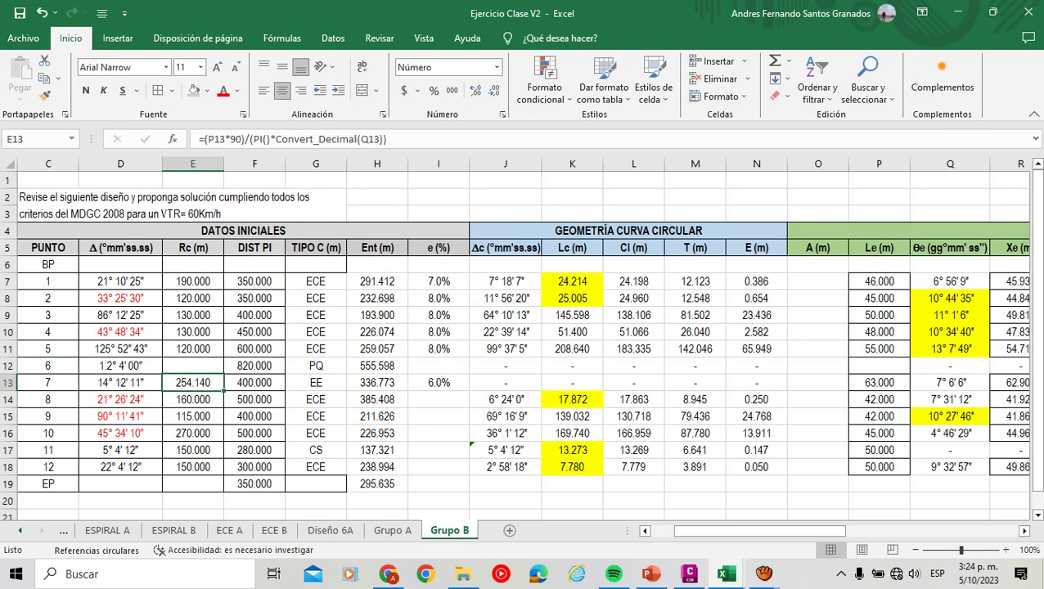
key(F2)
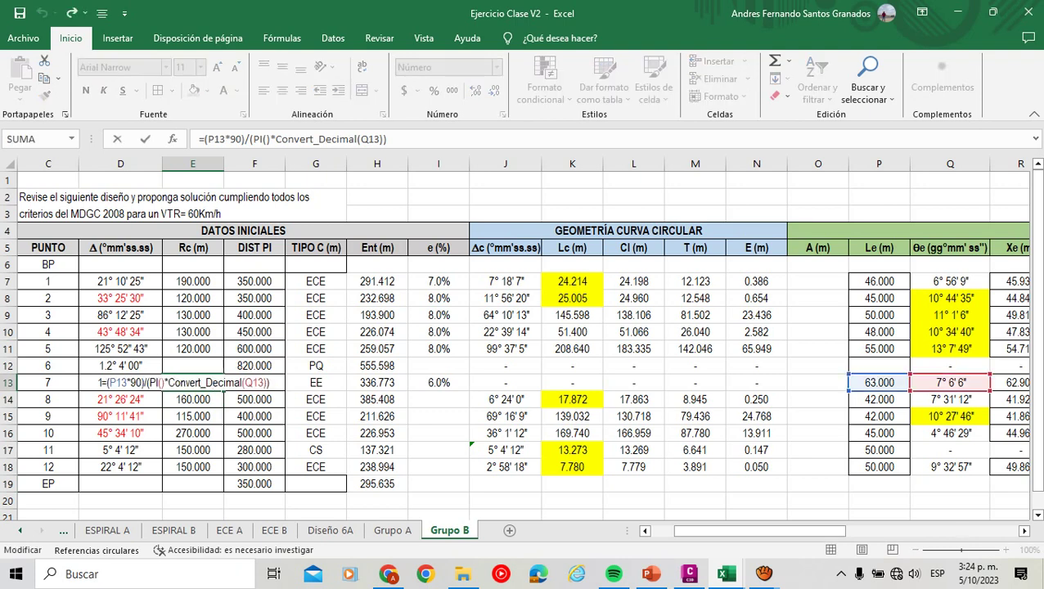
key(Escape)
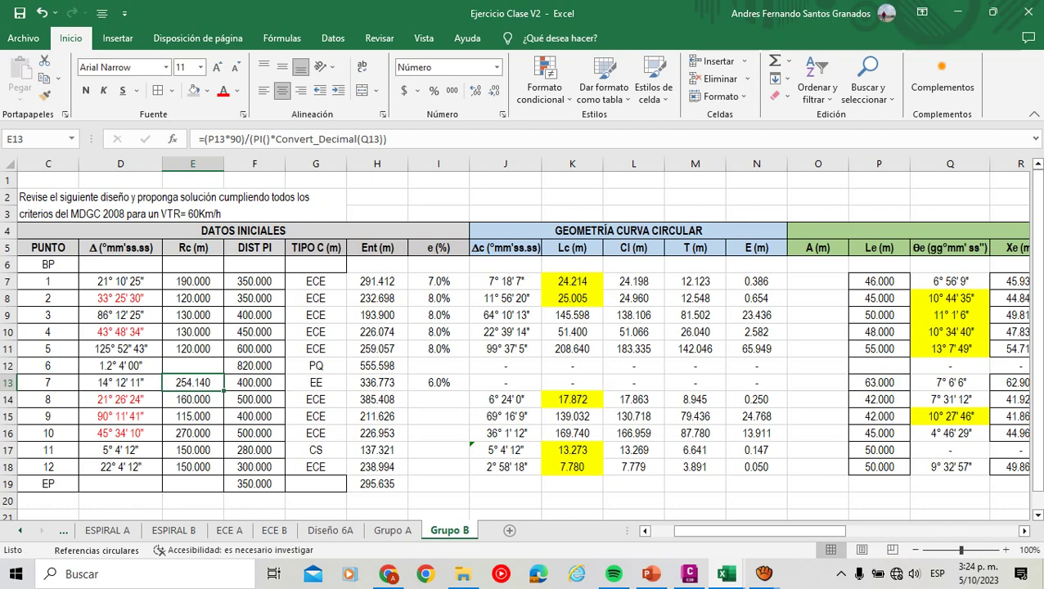
Consult the maximum superelevation table in the PowerPoint presentation and set point 8's e to 7.6% back in Excel.
key(alt+Tab)
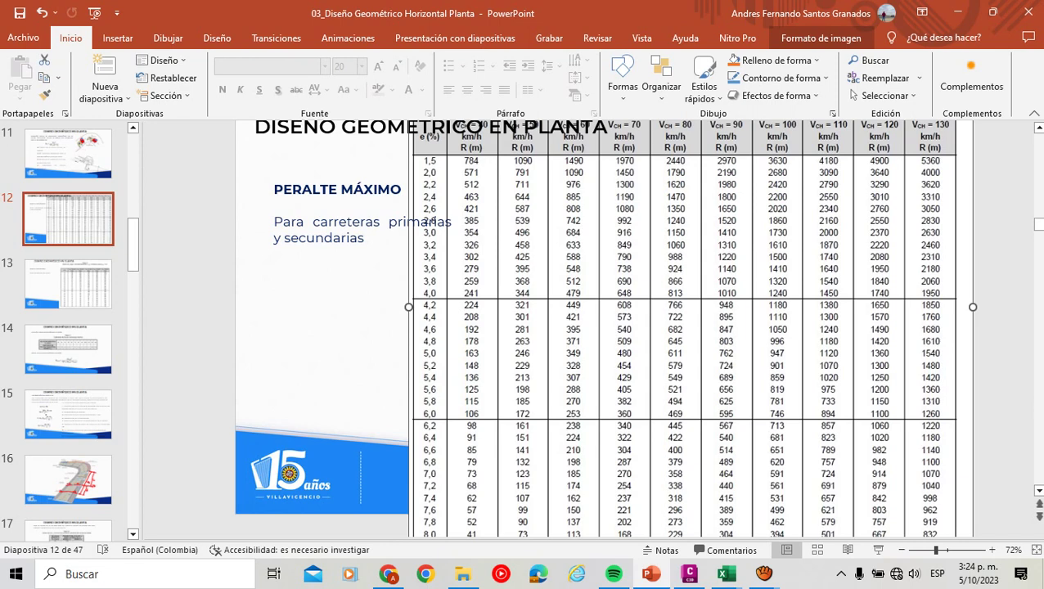
key(alt+Tab)
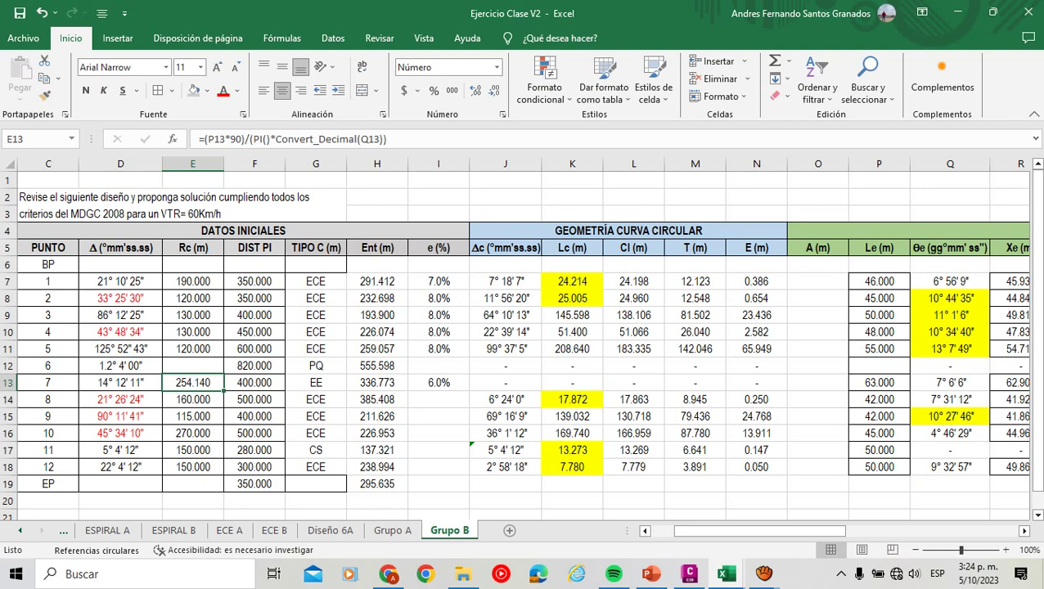
click(438, 399)
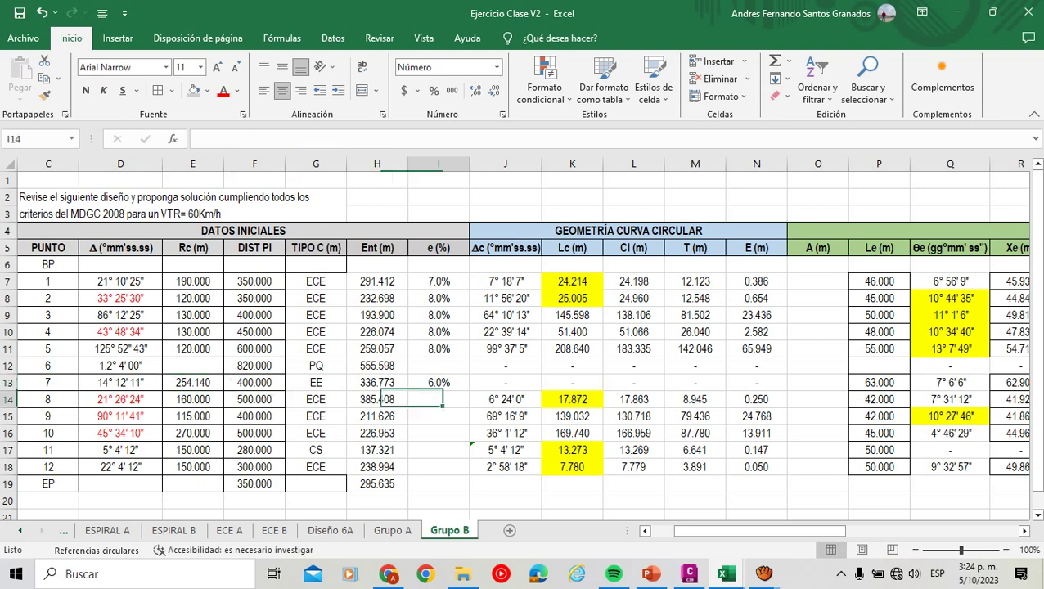
key(alt+Tab)
key(alt+Tab)
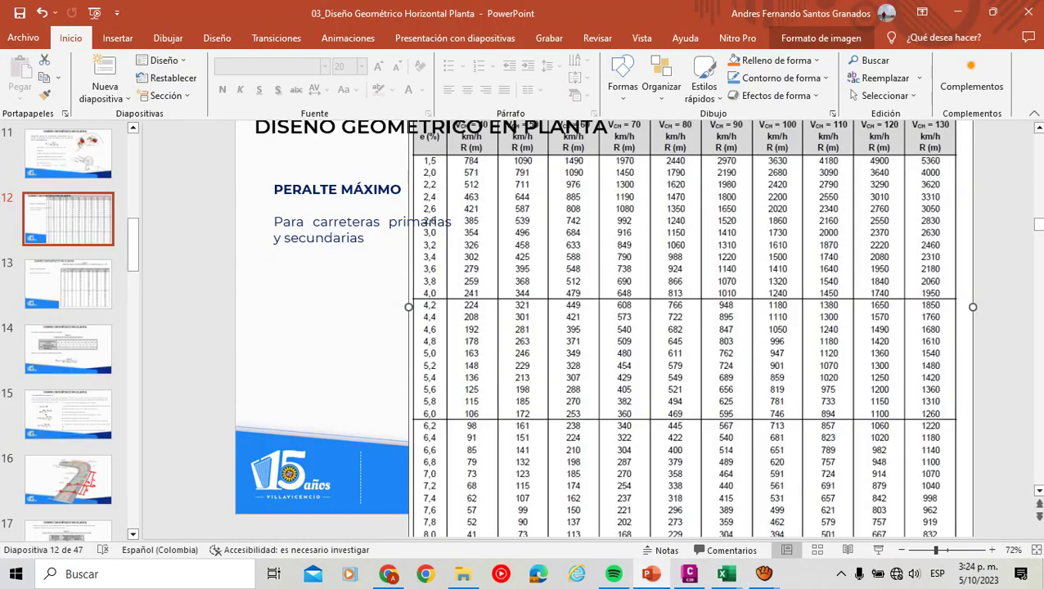
key(alt+Tab)
text(7.6)
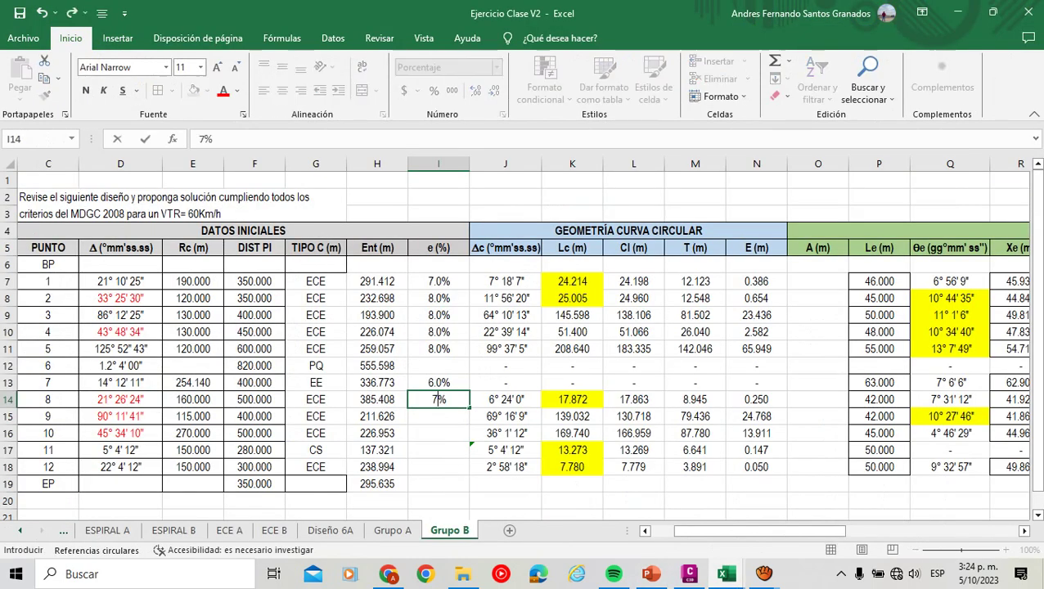
key(Return)
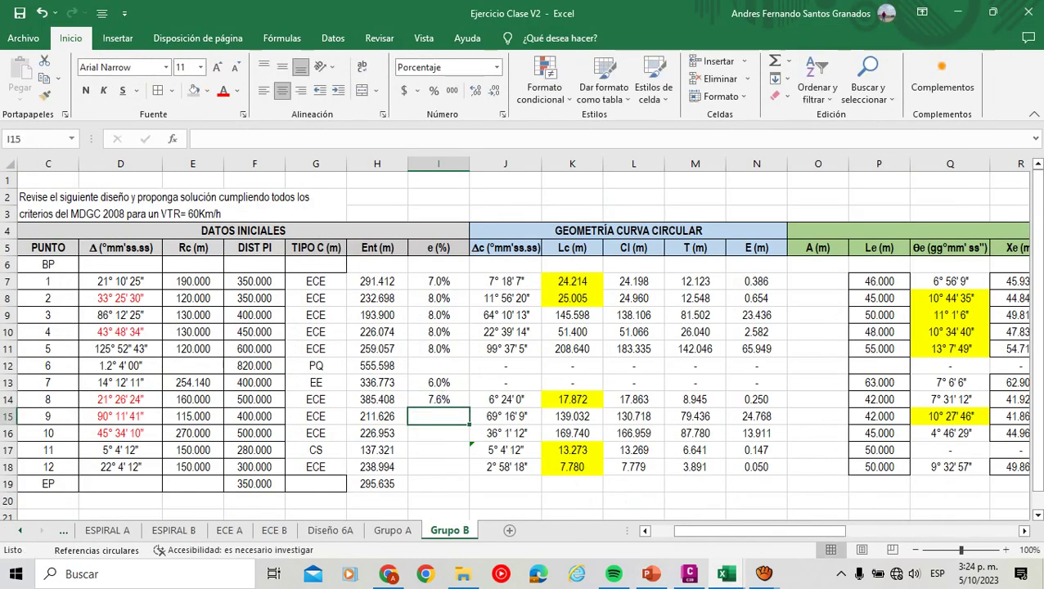
Set point 9's superelevation to 8% and, after consulting the PowerPoint table, point 10's to 5.8%.
text(8)
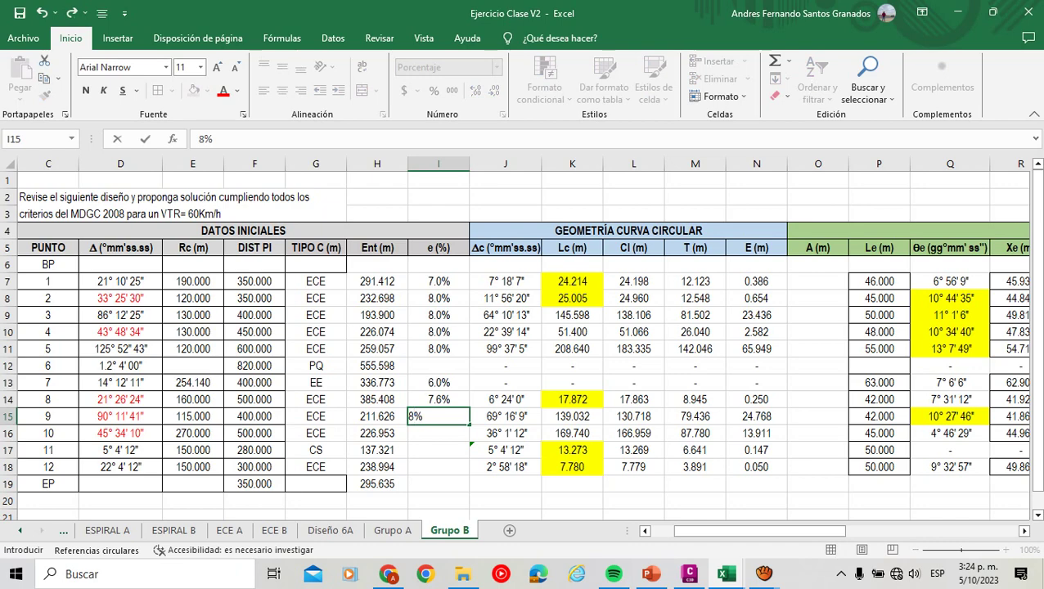
key(Return)
key(alt+Tab)
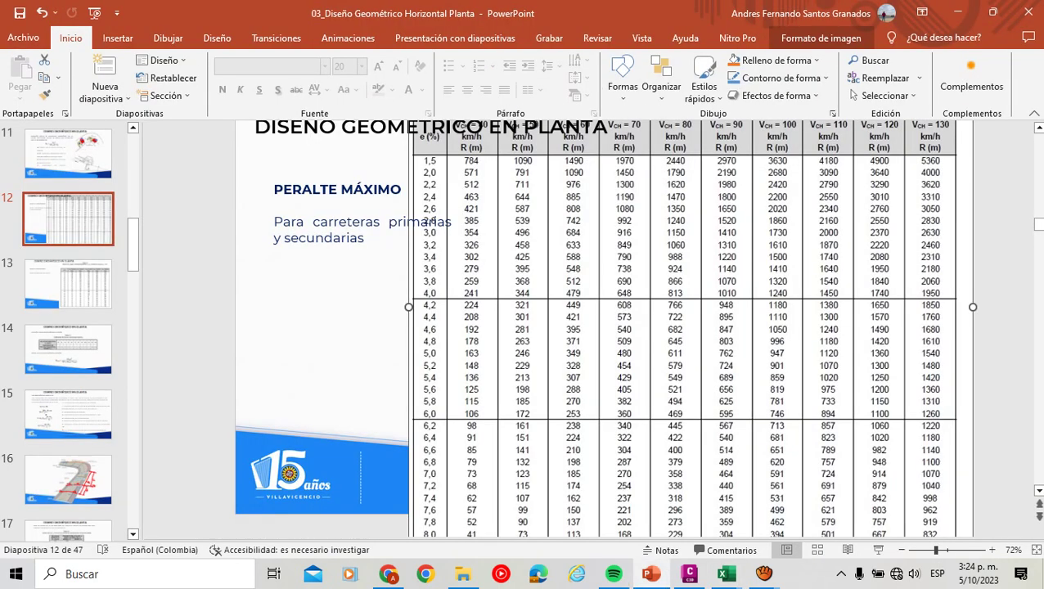
key(alt+Tab)
text(5.)
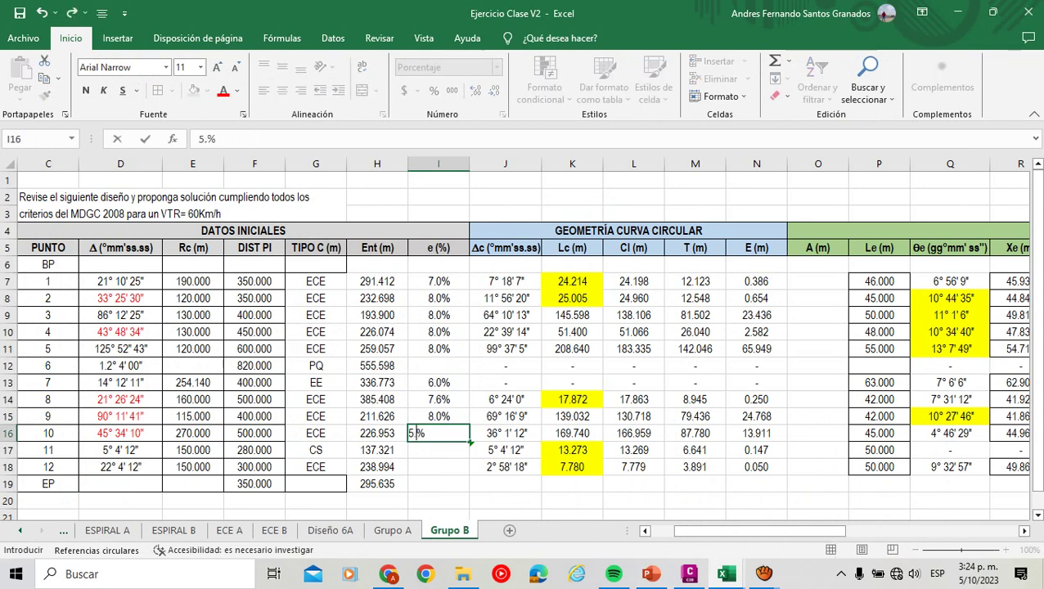
text(8)
key(Return)
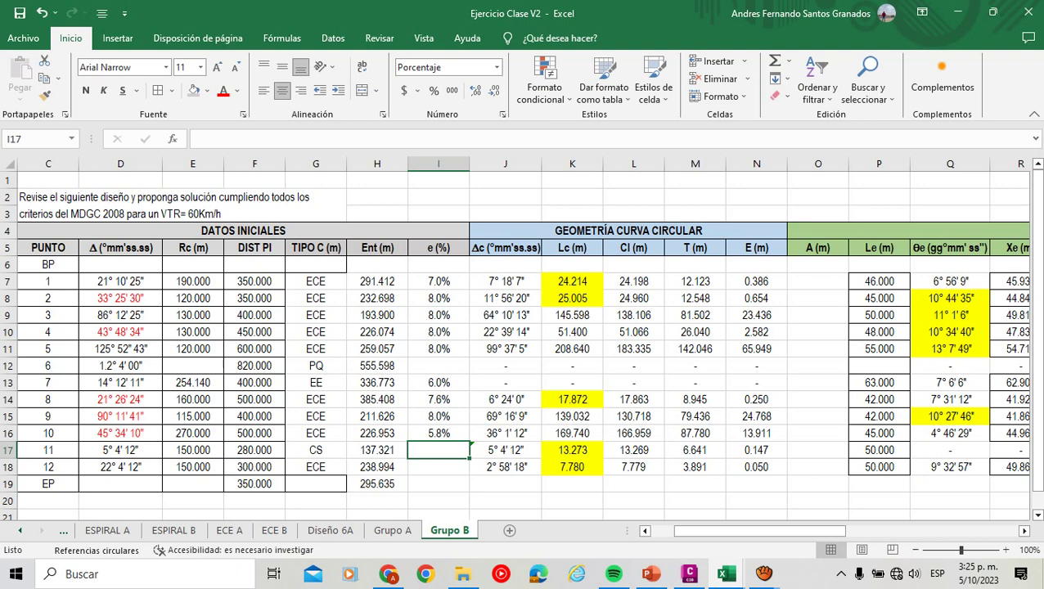
Set the superelevation e of points 11 and 12 to 7.6% each.
text(7.6)
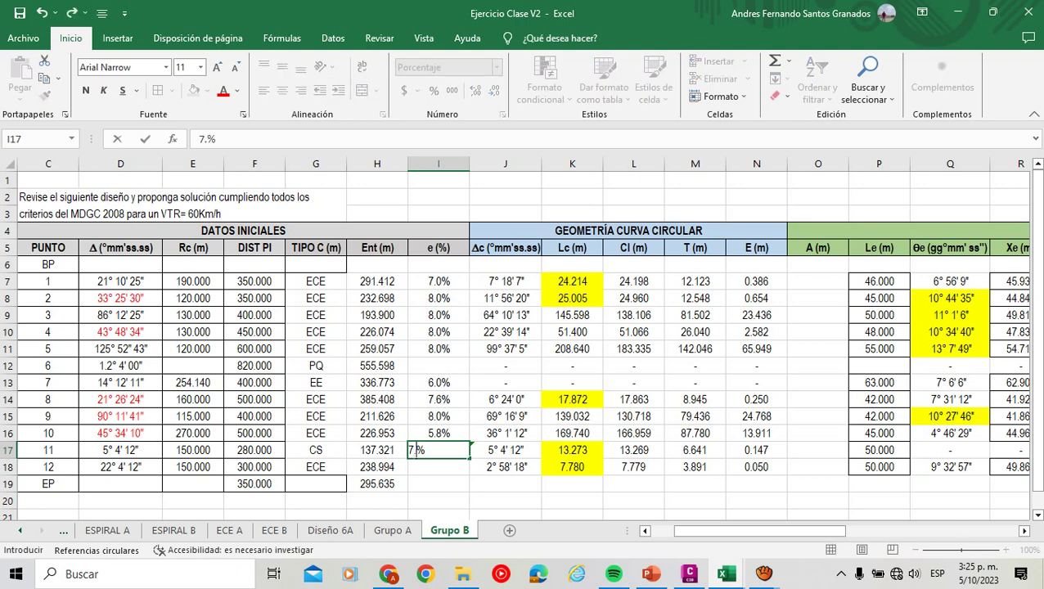
key(Return)
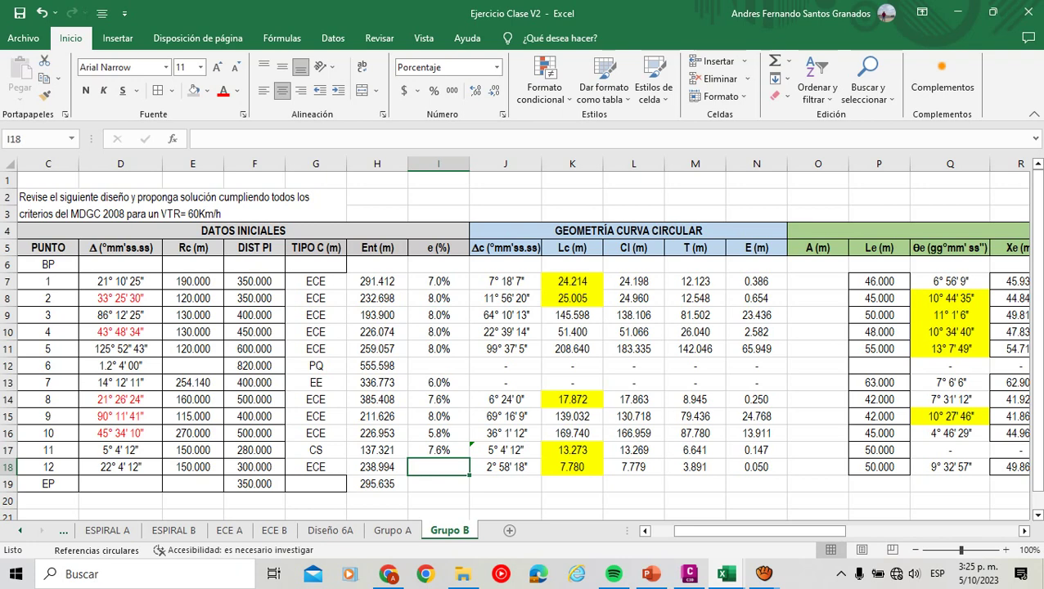
text(7.6%)
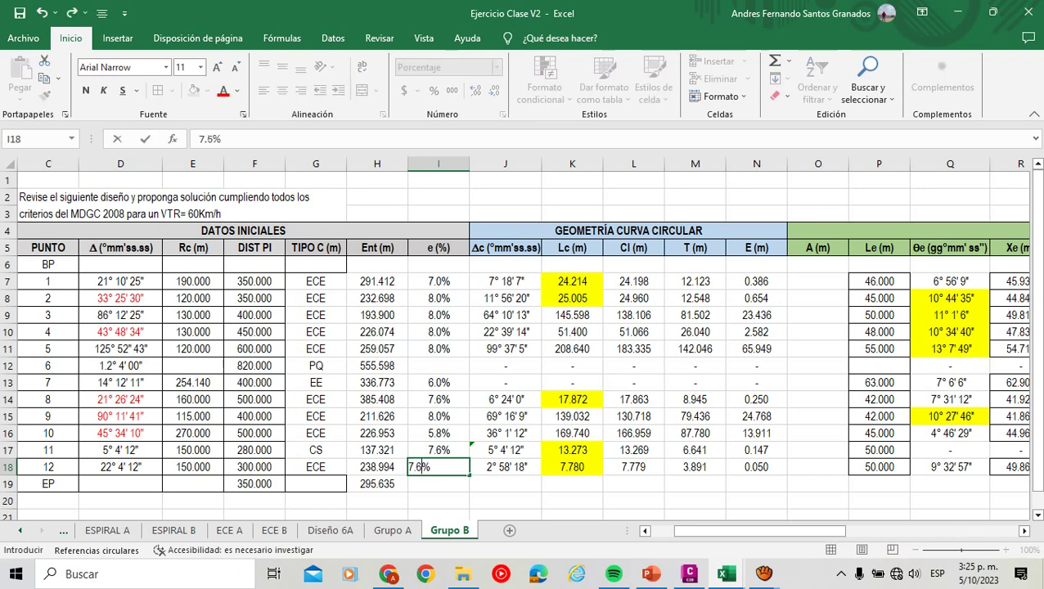
key(Right)
Examine the spiral geometry, junction geometry and station columns of the curve table on the Grupo B sheet.
key(Right)
key(Right)
key(Right)
key(Right)
key(Right)
key(Right)
key(Right)
key(Right)
key(Right)
key(Right)
key(Right)
key(Right)
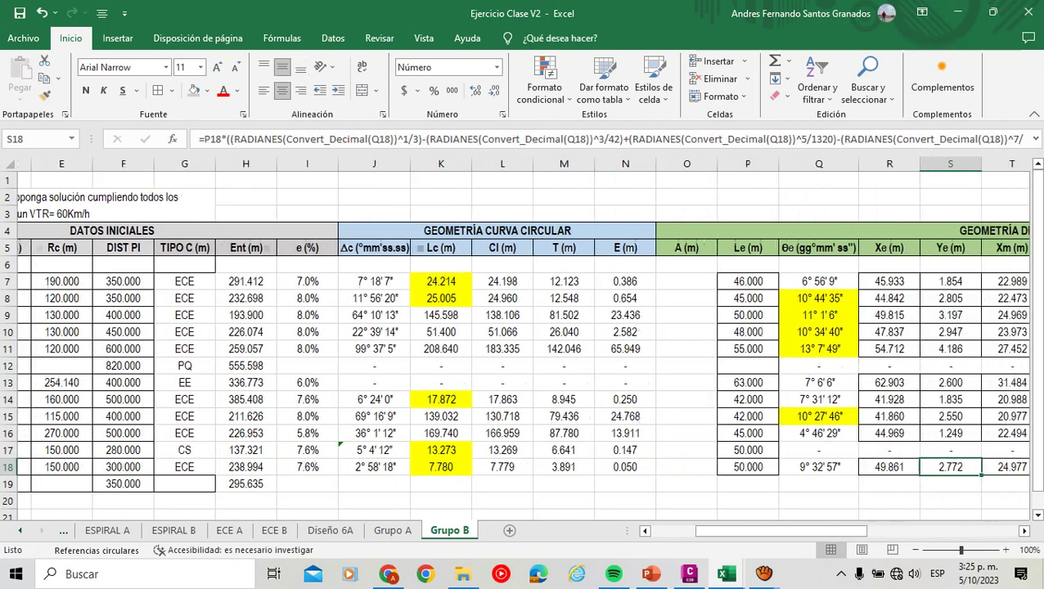
key(Right)
key(Right)
key(Right)
key(Right)
key(Right)
key(Right)
key(Right)
key(Right)
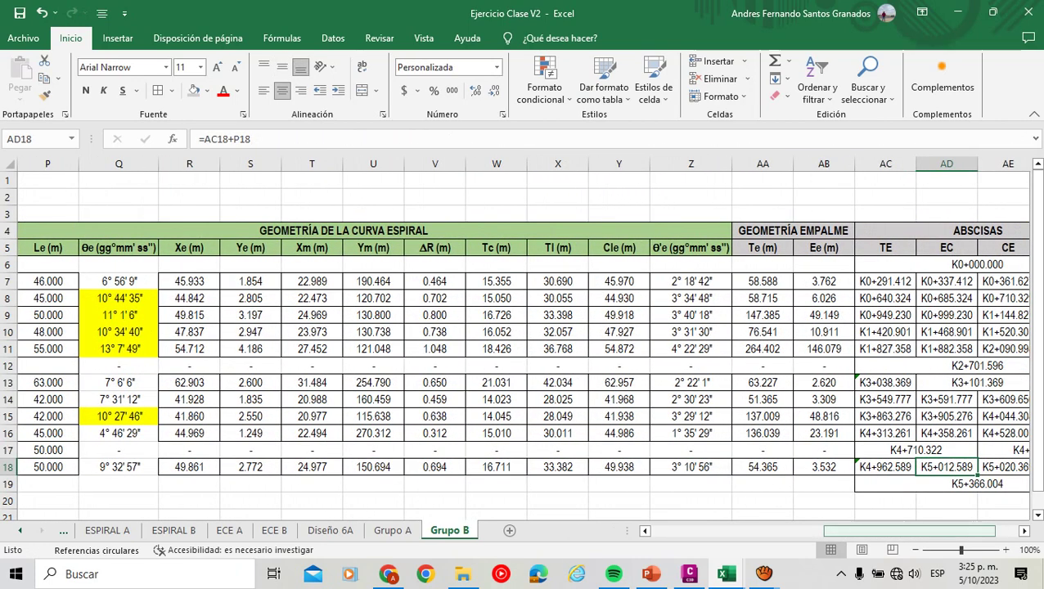
drag(825, 264, 182, 264)
click(48, 265)
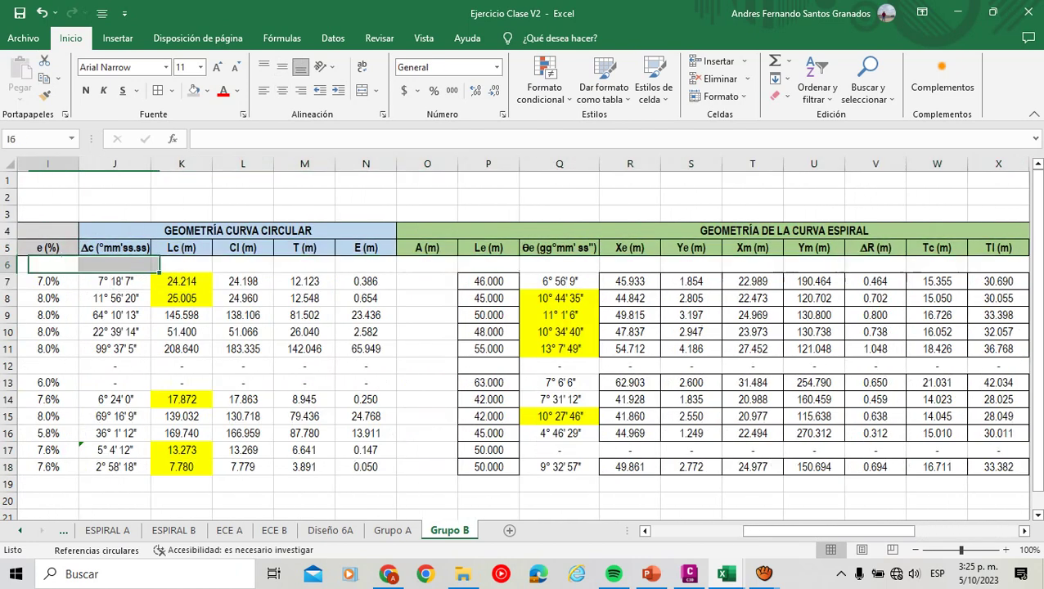
Apply borders and centre alignment to the table cells from Rc to ET across rows BP to EP.
drag(829, 531, 737, 531)
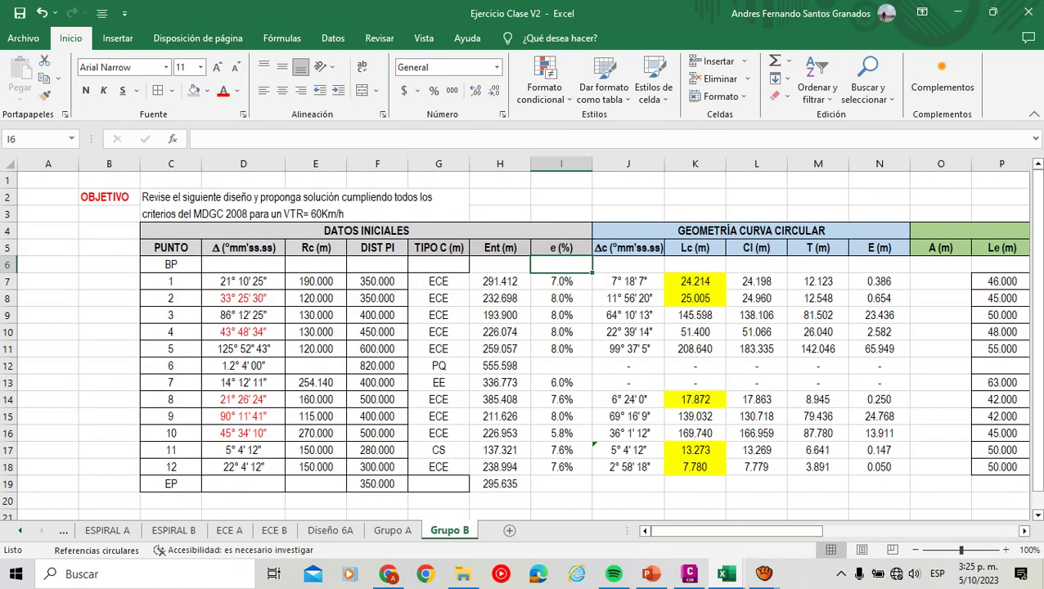
drag(316, 265, 832, 490)
click(157, 90)
scroll(524, 327, left, 5)
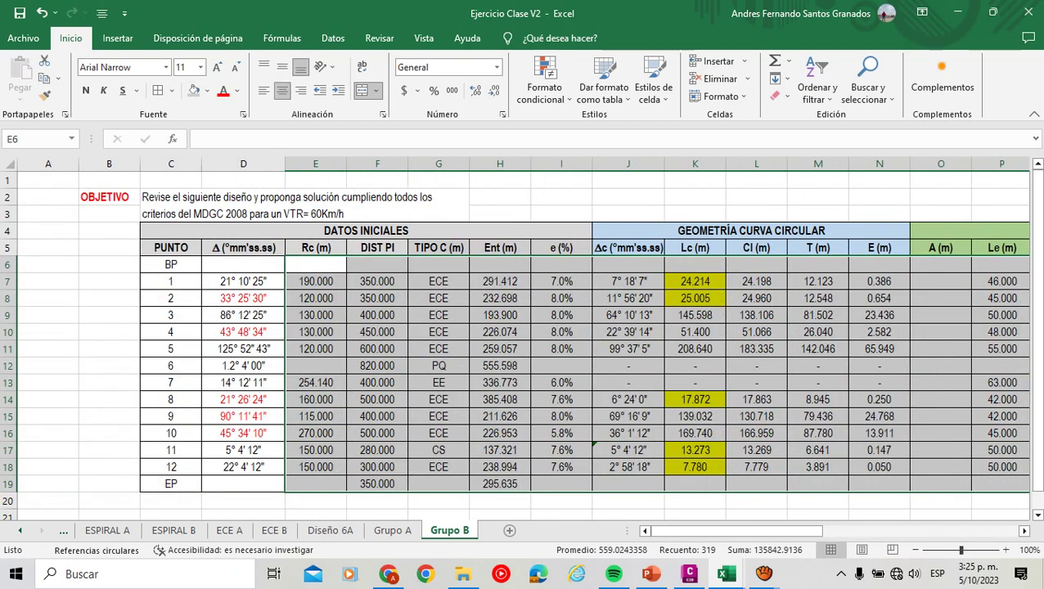
click(561, 433)
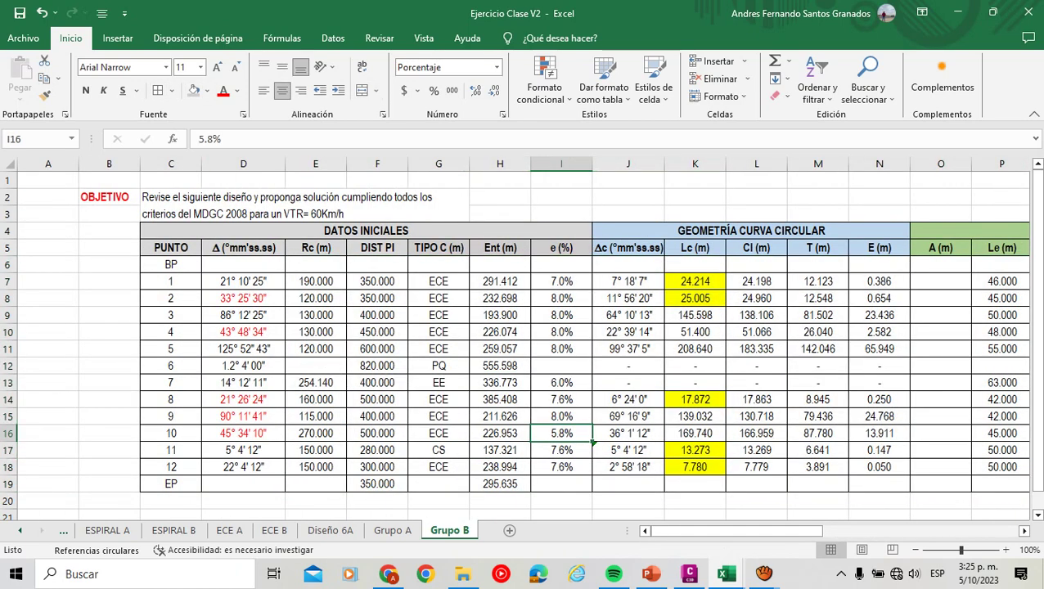
Enter a dash in the BP row's Δ cell and fill it across the row through the Ee column.
click(243, 265)
text('-)
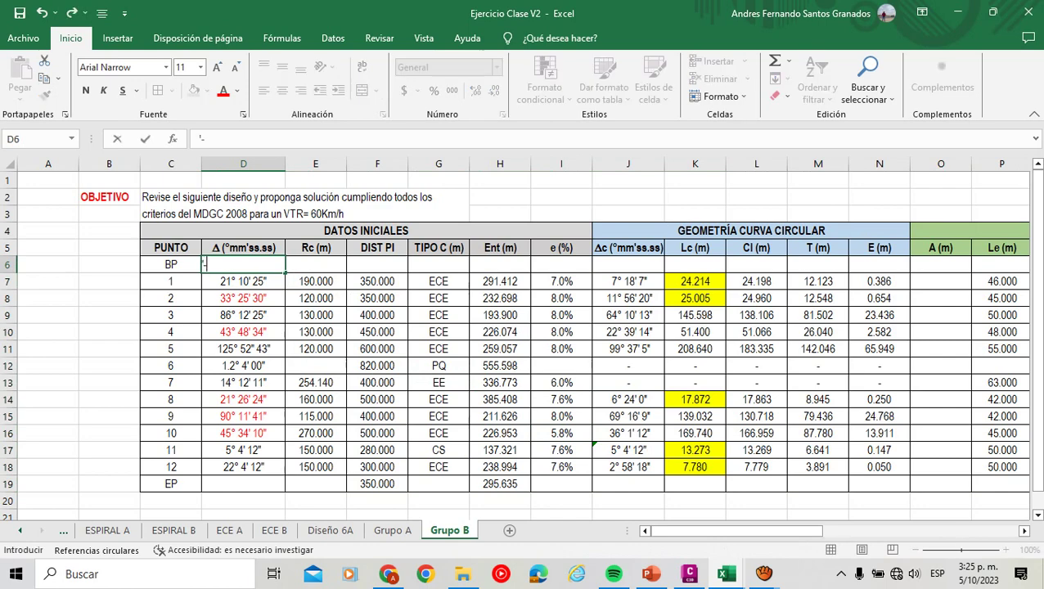
key(Return)
click(243, 264)
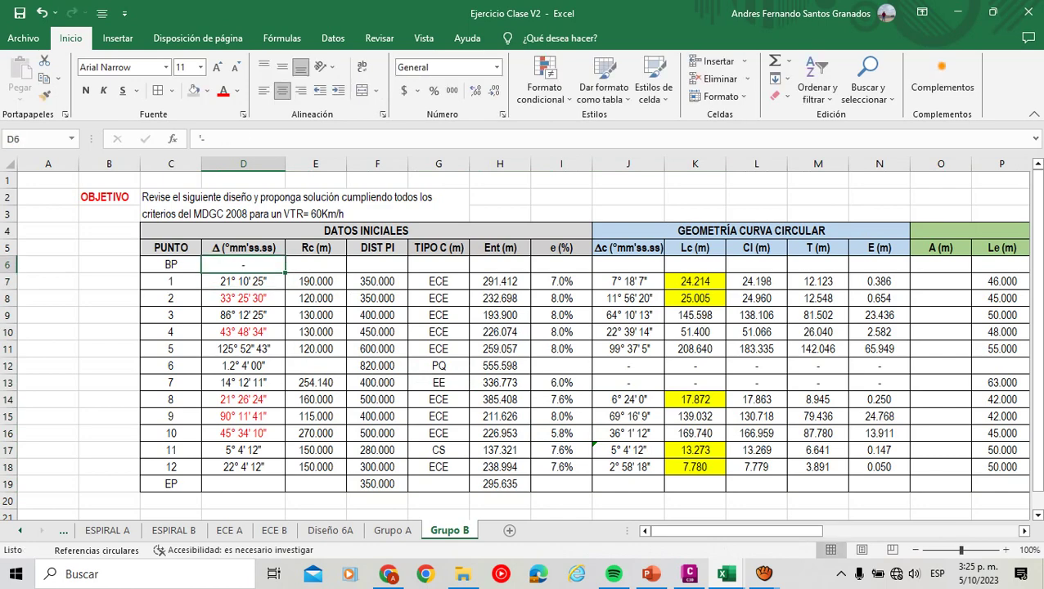
drag(285, 272, 700, 264)
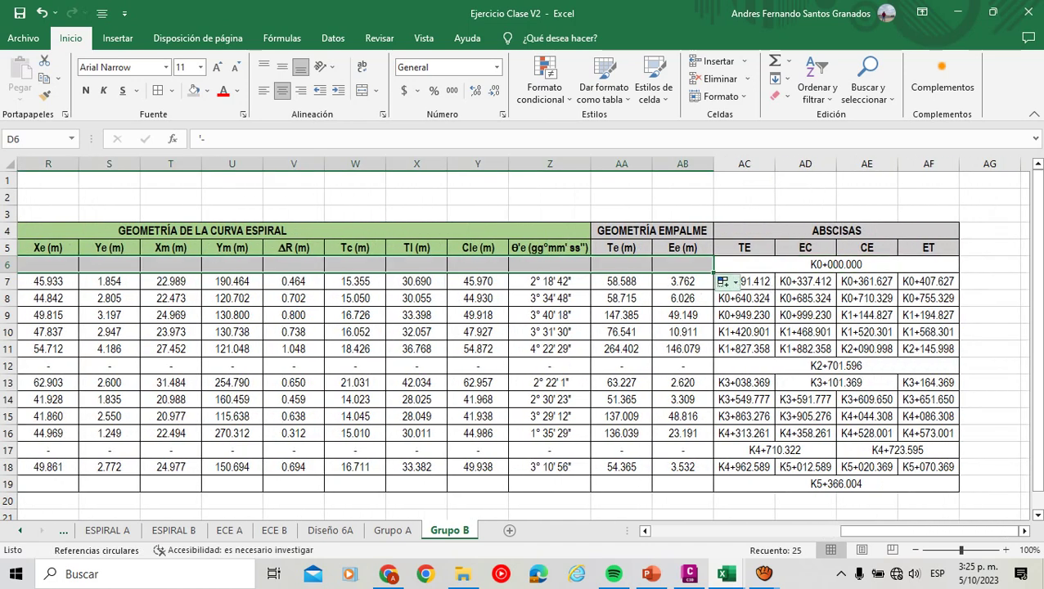
drag(917, 531, 738, 530)
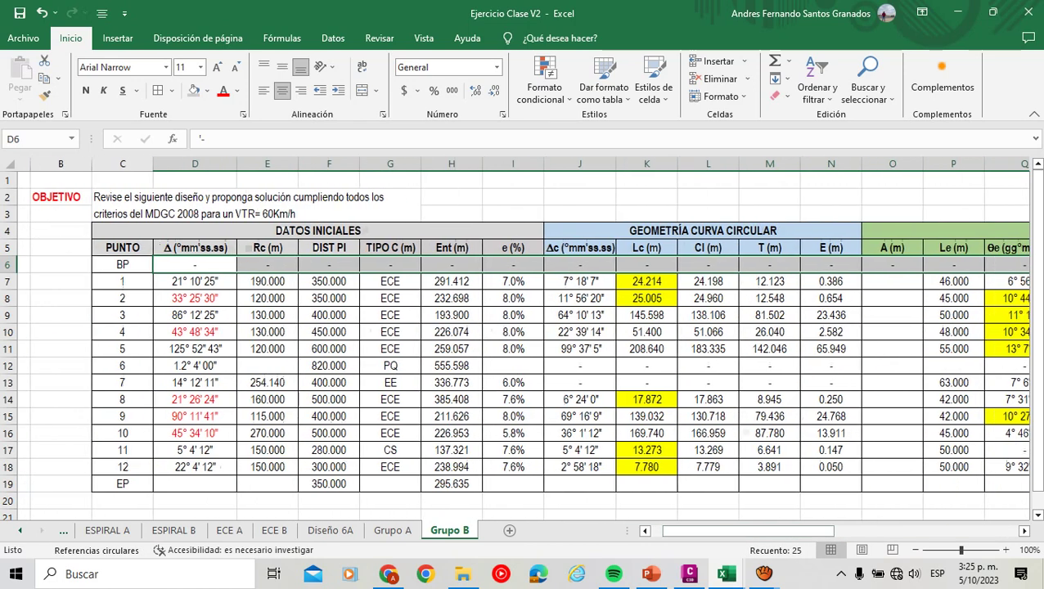
Put a dash in point 6's e cell by extending the one under Δc, and enter another in its Rc cell.
scroll(524, 343, down, 1)
click(499, 315)
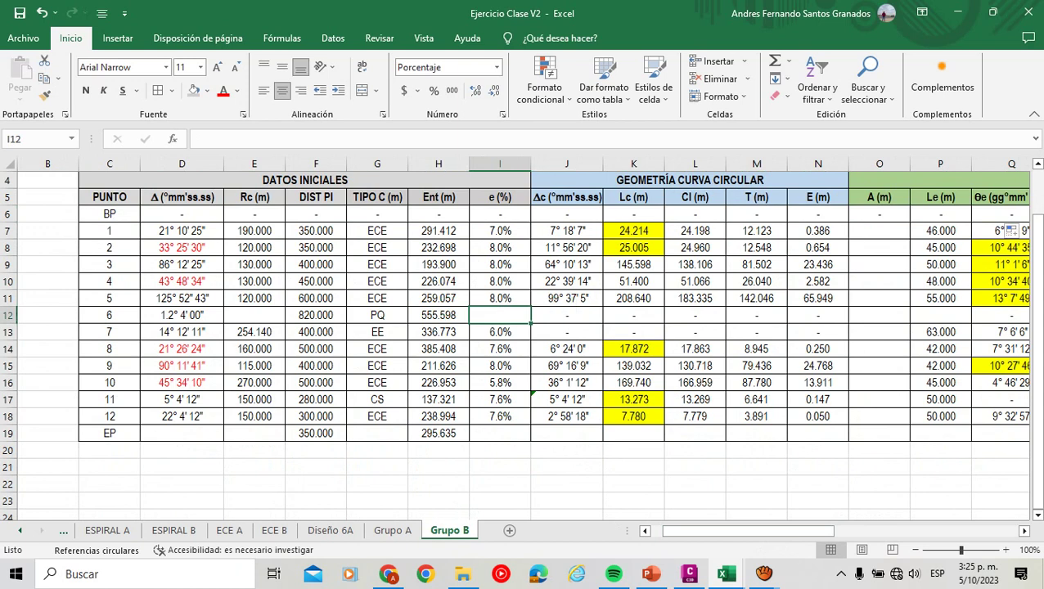
click(567, 315)
drag(603, 323, 496, 320)
click(513, 382)
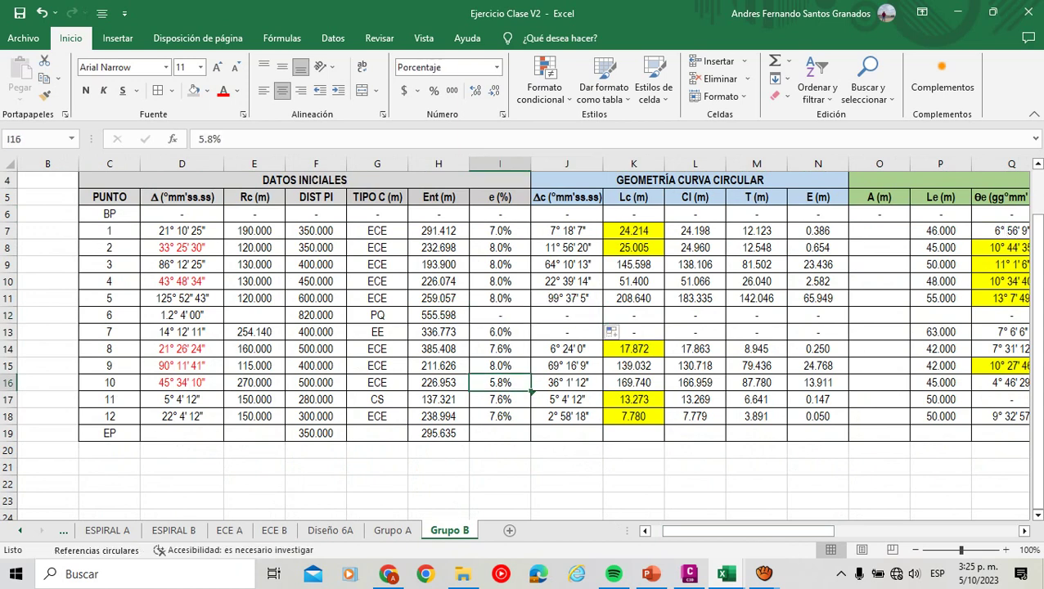
click(254, 315)
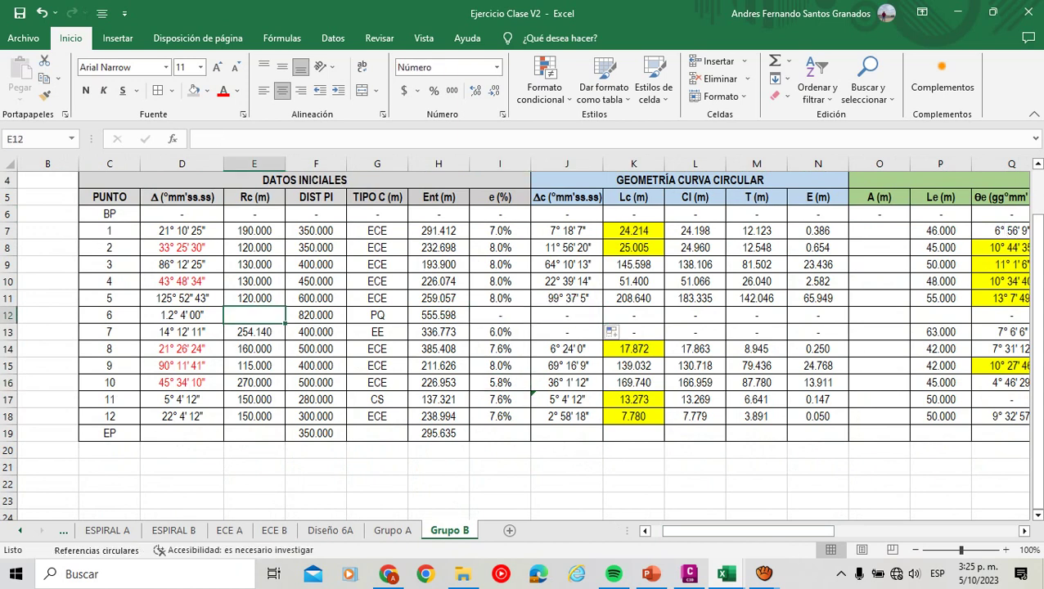
text(-)
key(Return)
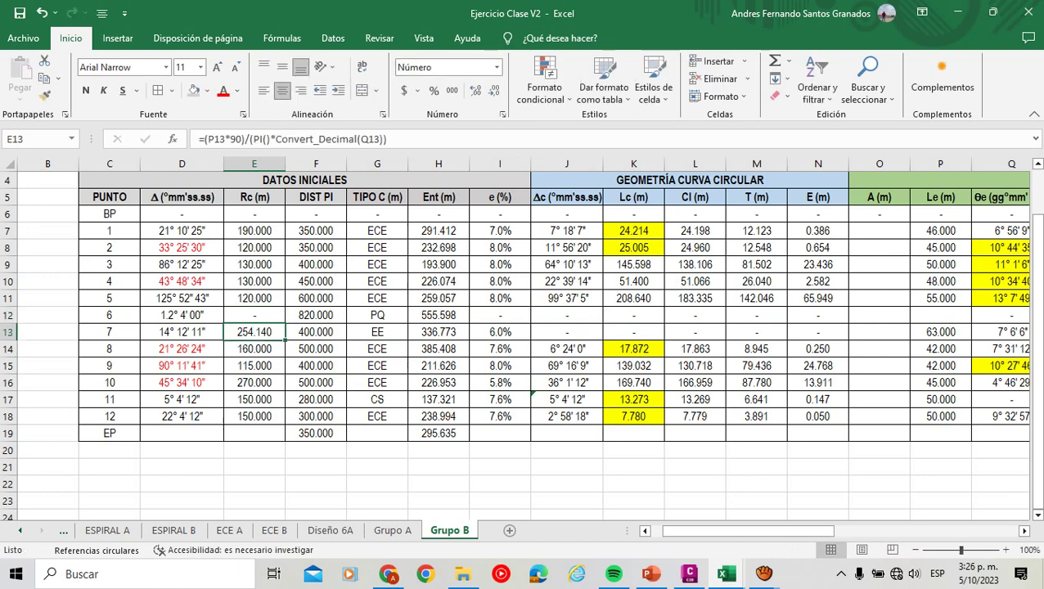
Enter a dash in the EP row's Δ cell and fill it into the adjacent Rc cell.
click(182, 433)
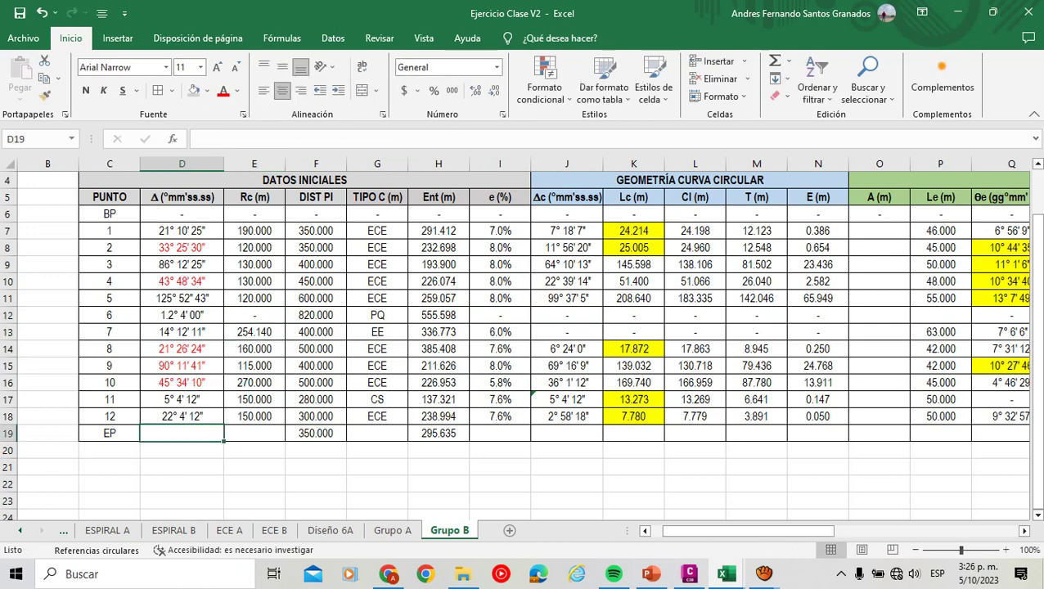
text('-)
key(Return)
key(Up)
drag(223, 441, 268, 441)
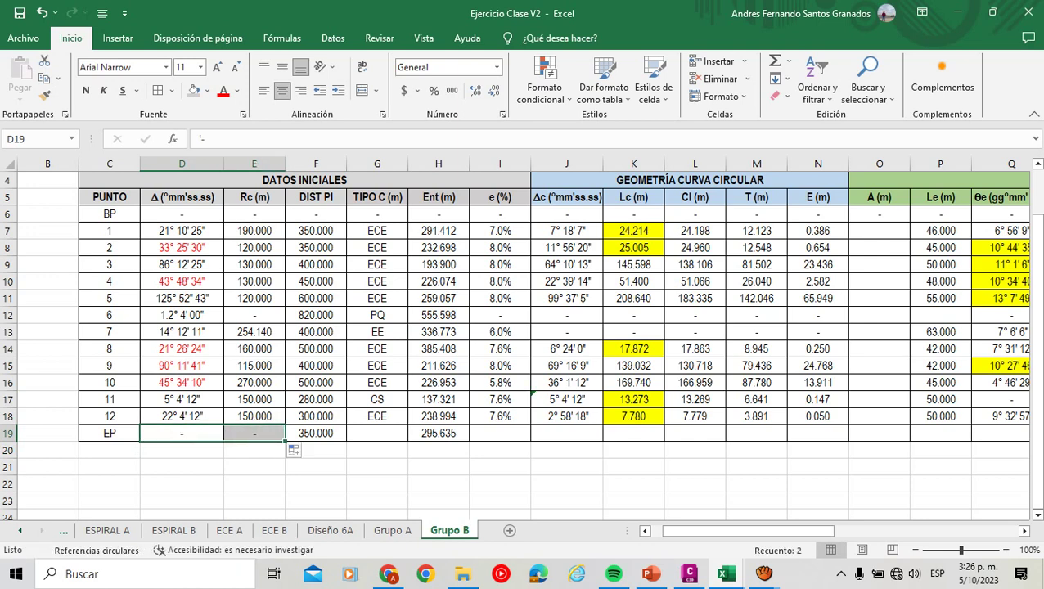
Copy the dash from the EP row's Rc cell into its TIPO C and e cells.
click(500, 433)
click(255, 433)
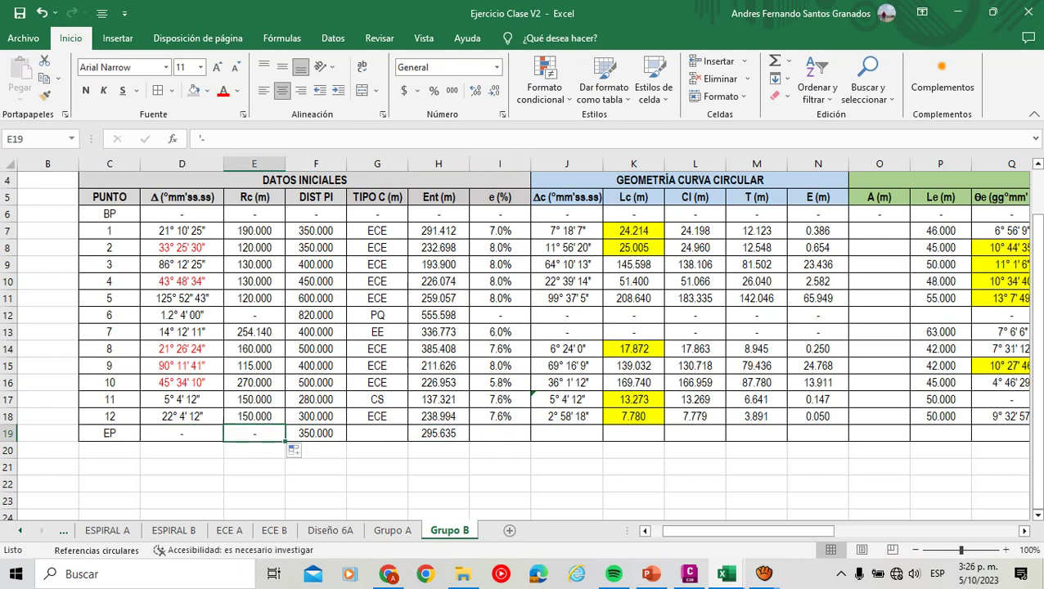
key(ctrl+c)
click(377, 433)
key(ctrl+v)
click(499, 433)
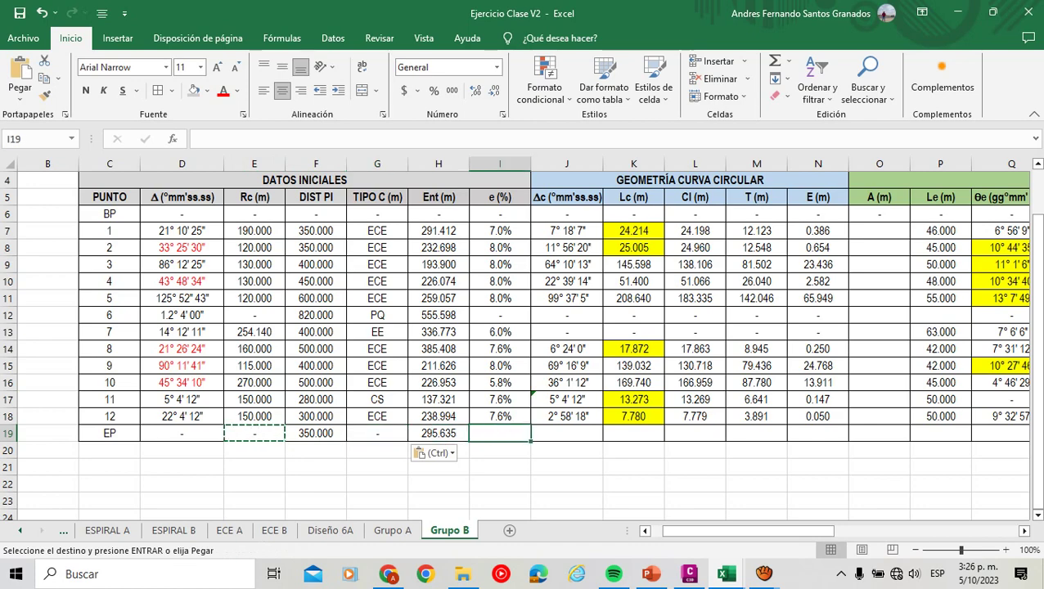
key(Return)
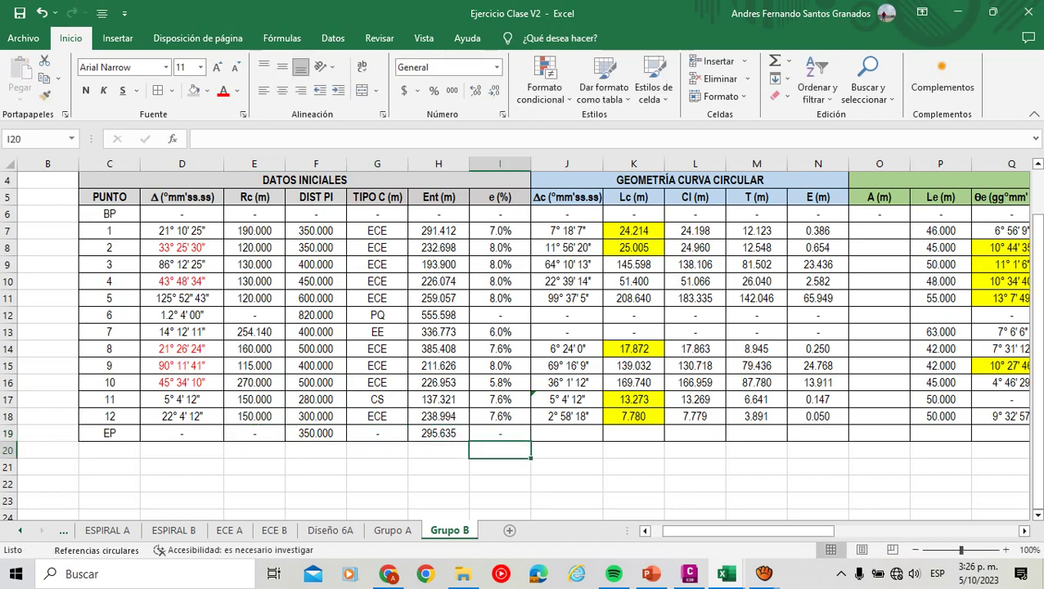
Try to fill the dash across the EP row from e through the Ee column.
click(499, 433)
mouse_move(530, 441)
mouse_down()
mouse_move(1033, 442)
mouse_move(684, 455)
mouse_up()
scroll(684, 454, down, 1)
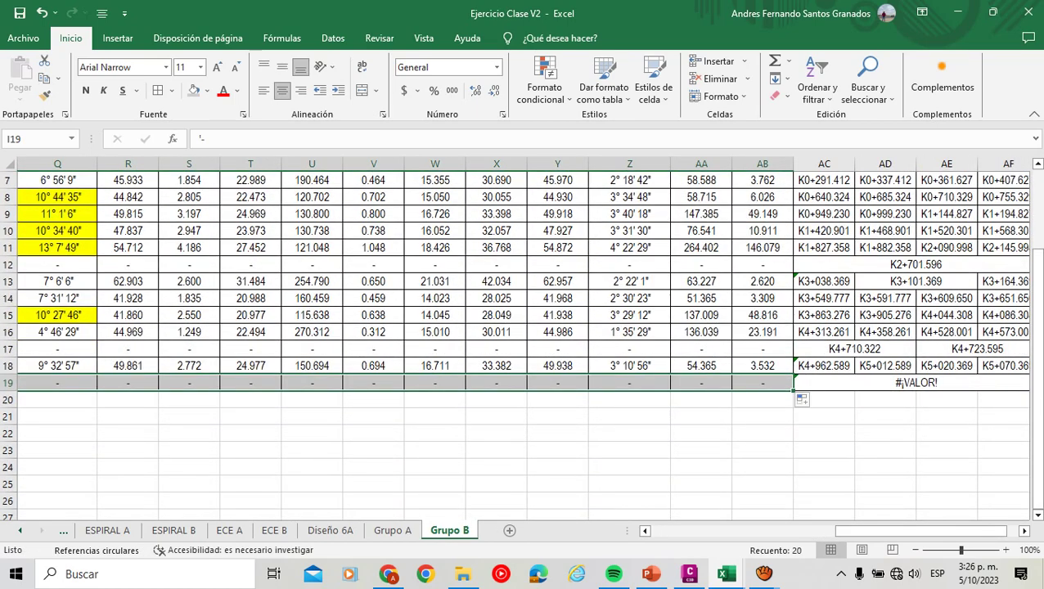
drag(917, 530, 736, 531)
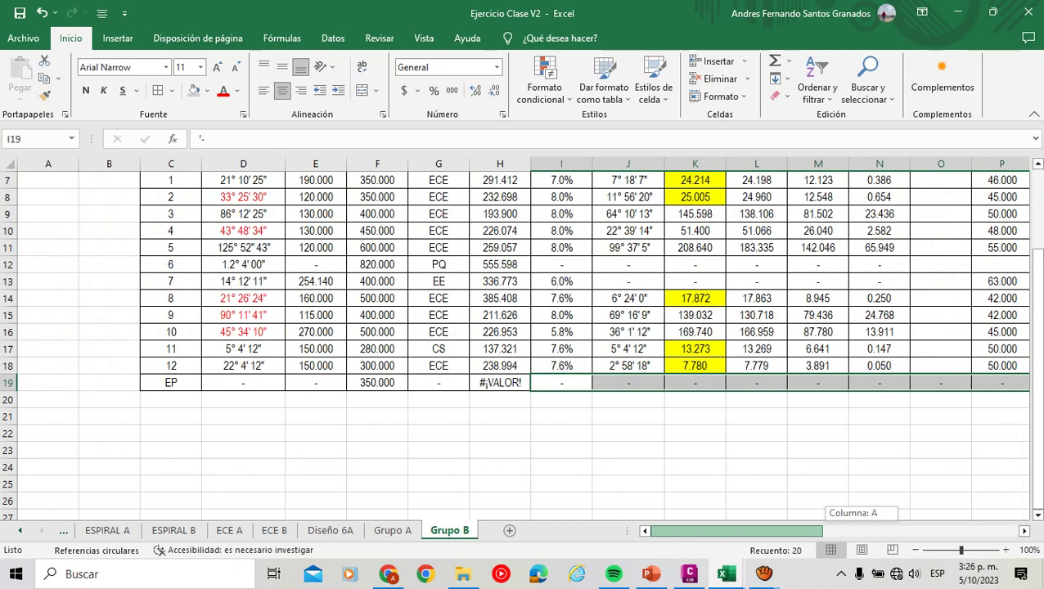
scroll(524, 343, up, 2)
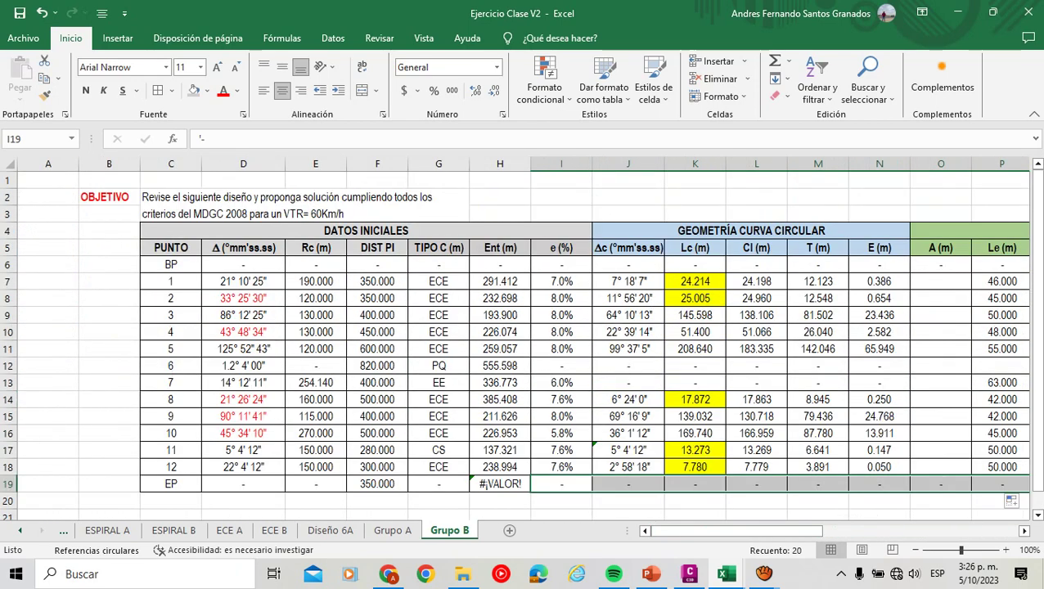
click(561, 483)
key(ctrl+z)
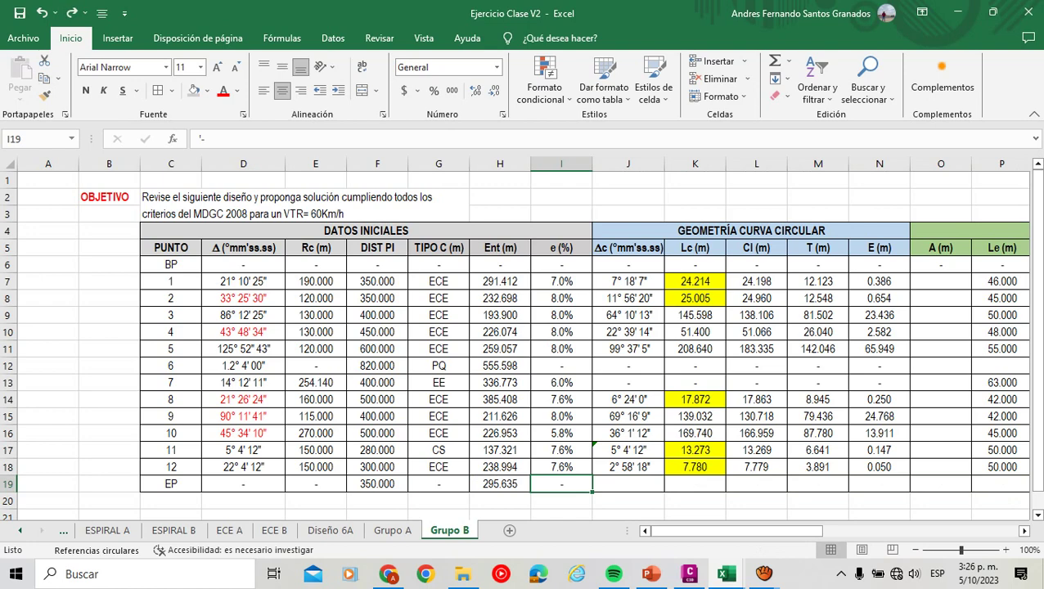
Fill the dash across the EP row from e through the θ'e column only, leaving out Te and Ee.
mouse_move(593, 492)
mouse_down()
mouse_move(1033, 491)
mouse_move(720, 501)
mouse_move(591, 491)
mouse_up()
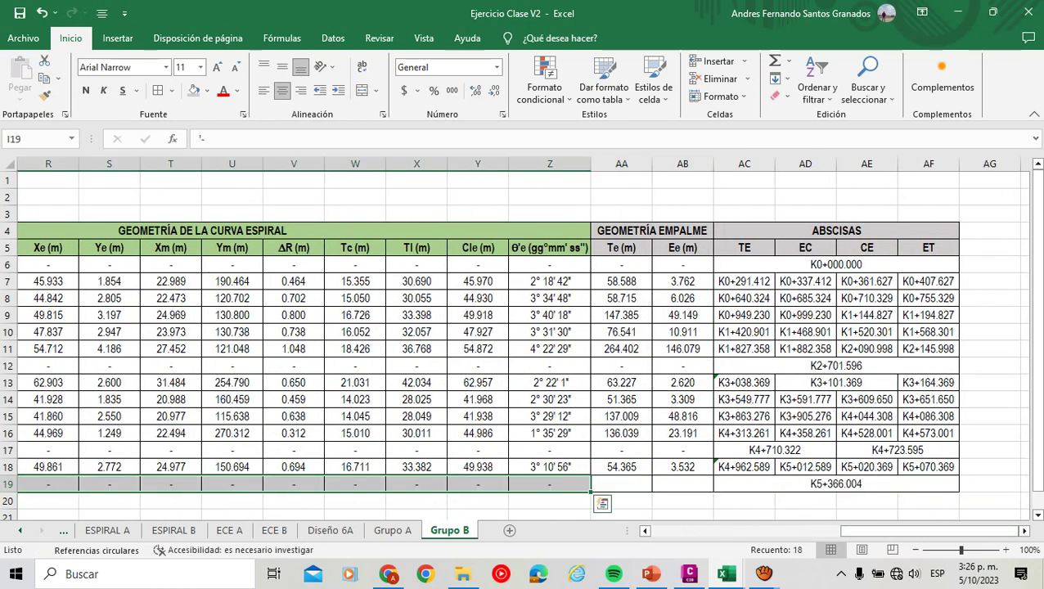
click(621, 450)
scroll(524, 344, down, 3)
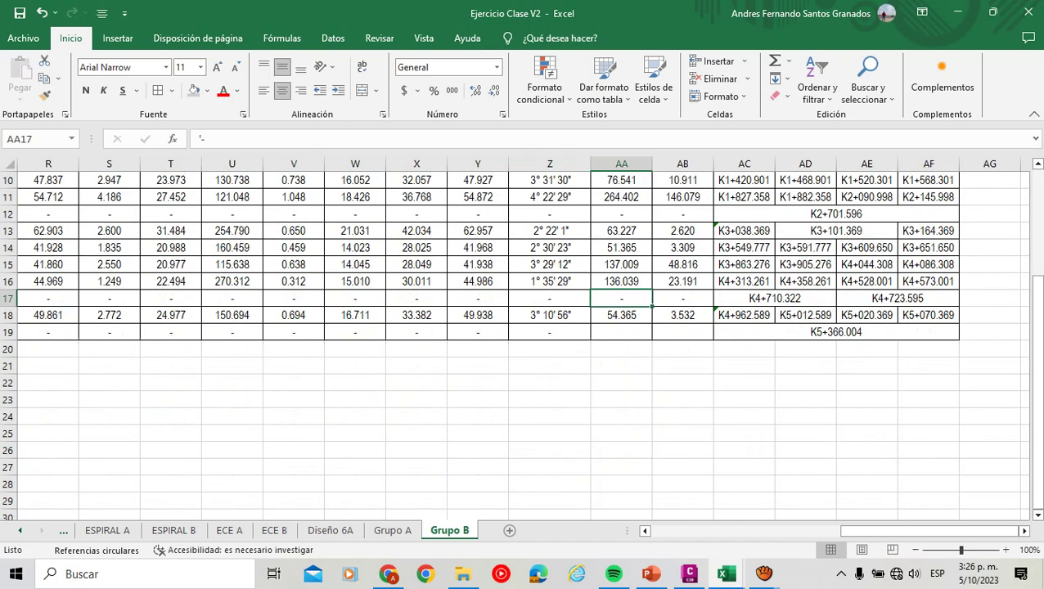
scroll(523, 344, up, 2)
mouse_move(930, 531)
mouse_down()
mouse_move(741, 531)
mouse_move(930, 531)
mouse_up()
scroll(524, 344, up, 1)
scroll(524, 344, down, 1)
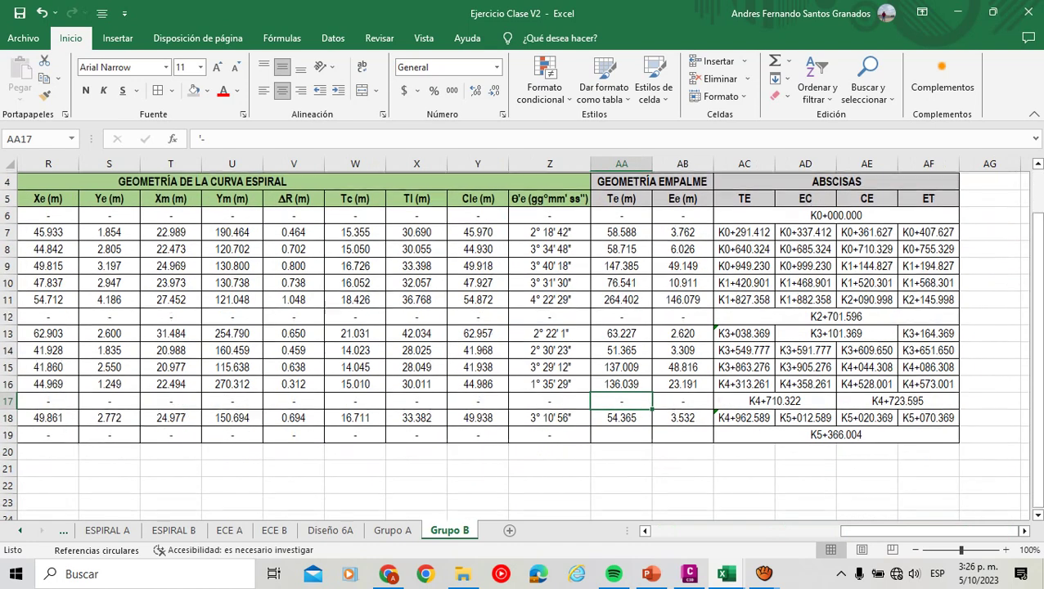
scroll(524, 344, up, 1)
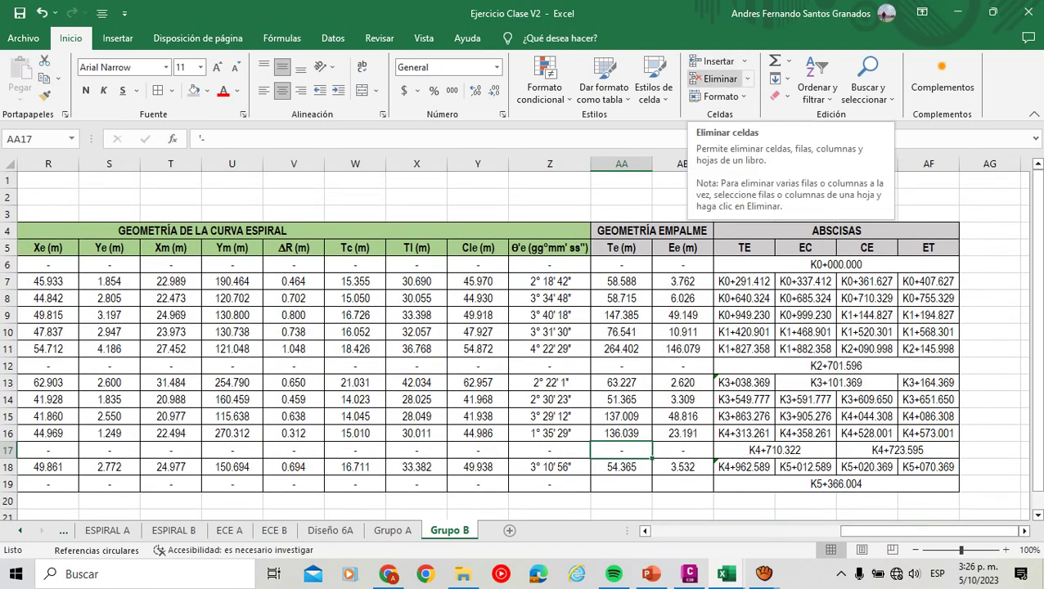
drag(868, 531, 681, 532)
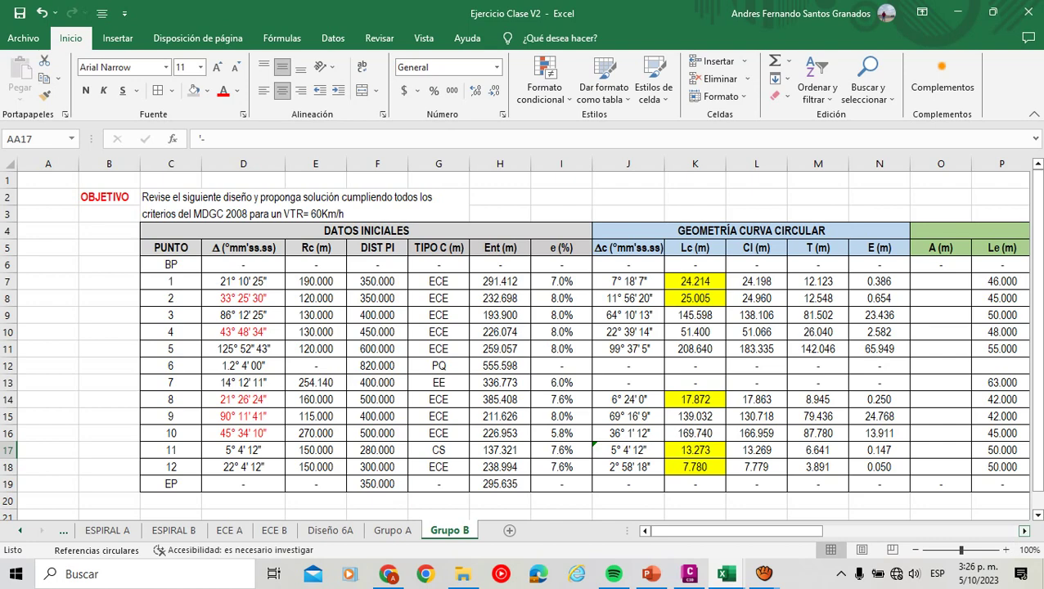
Merge and centre cells AH3:AN3 beside the ABSCISAS block and title them PARÁMETRO.
click(1024, 531)
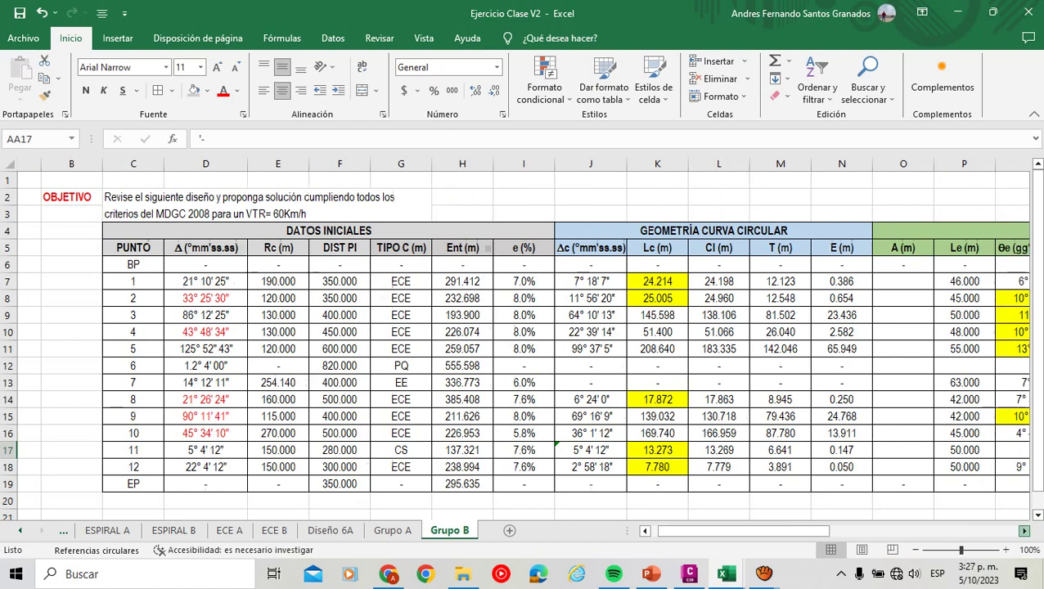
scroll(535, 344, right, 3)
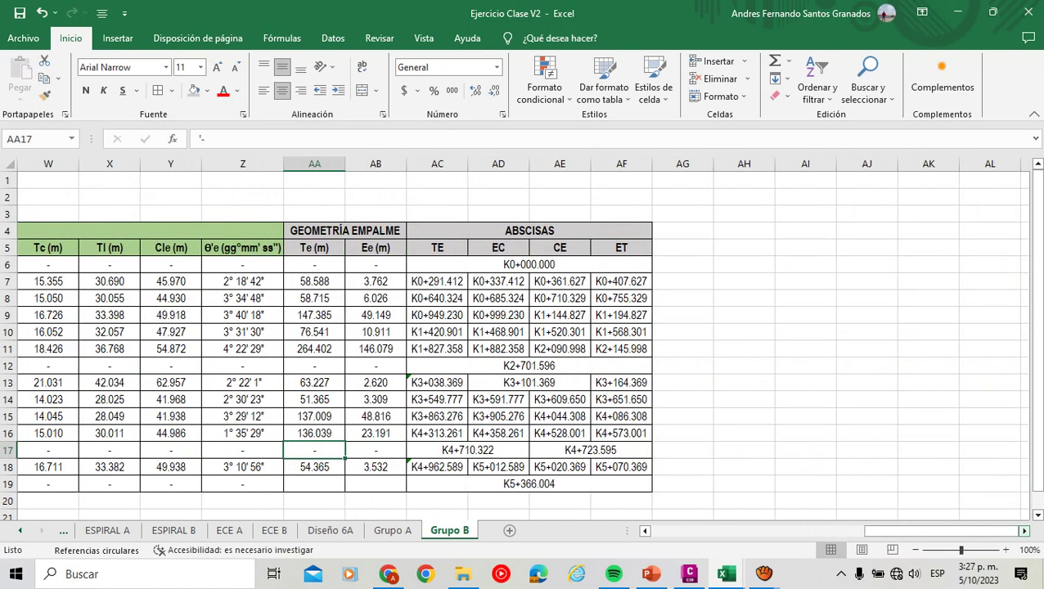
click(622, 231)
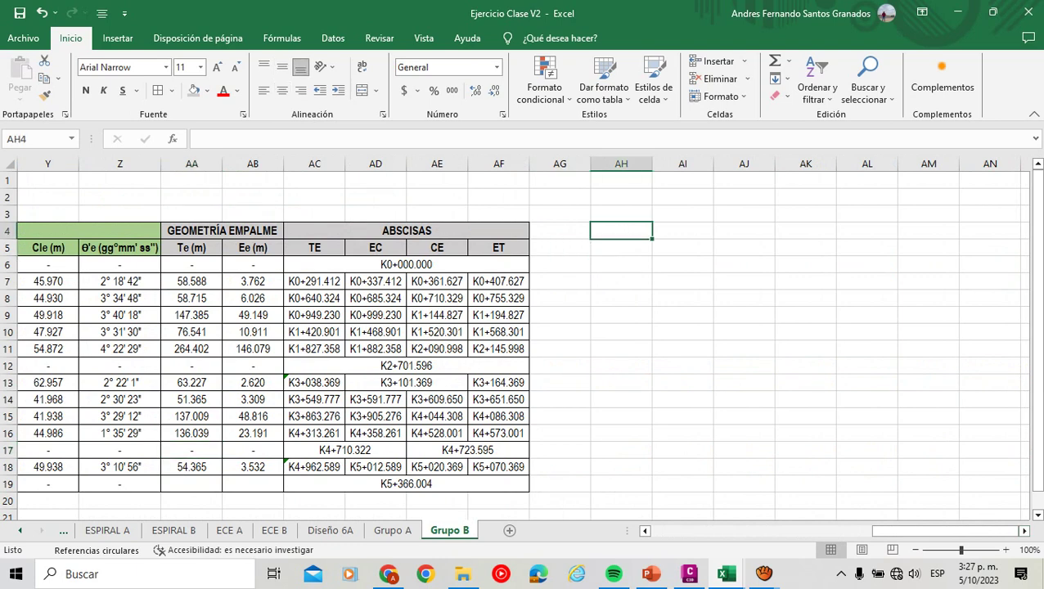
drag(622, 214, 991, 214)
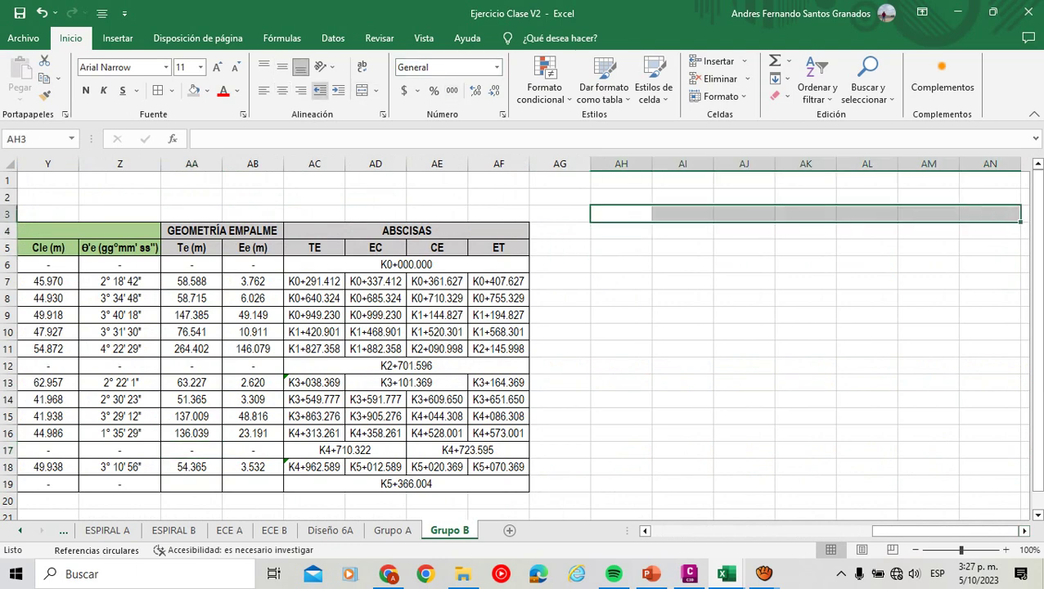
click(362, 90)
key(Caps_Lock)
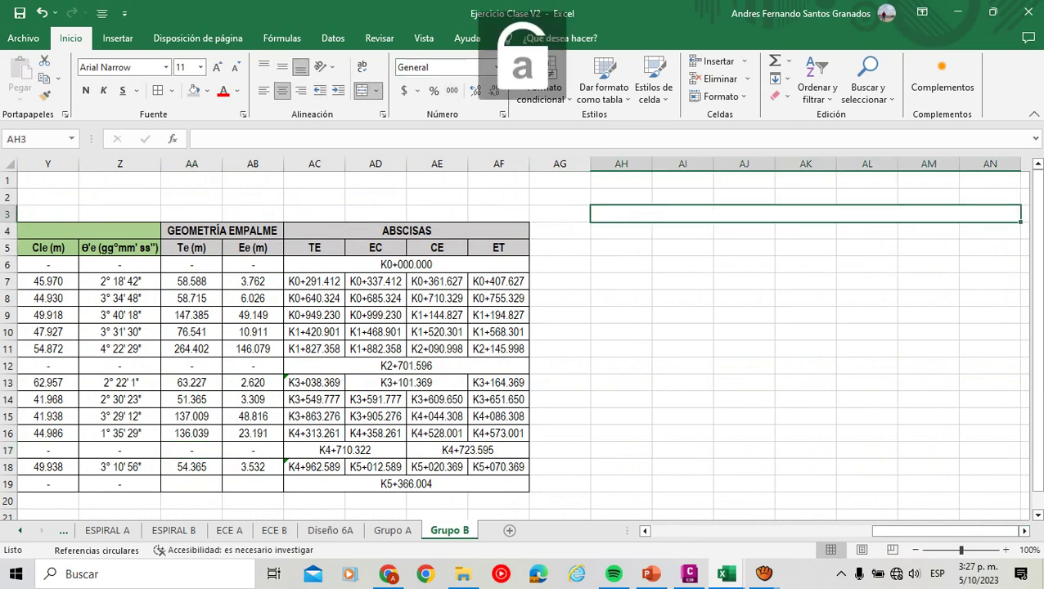
text(PARA)
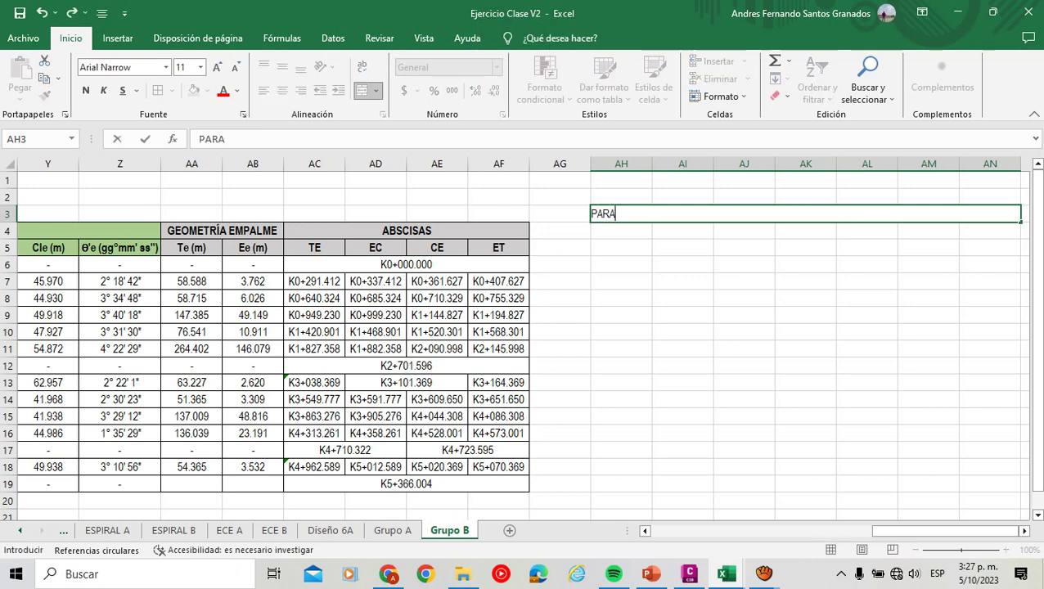
key(BackSpace)
text(ÁMETRO)
key(Return)
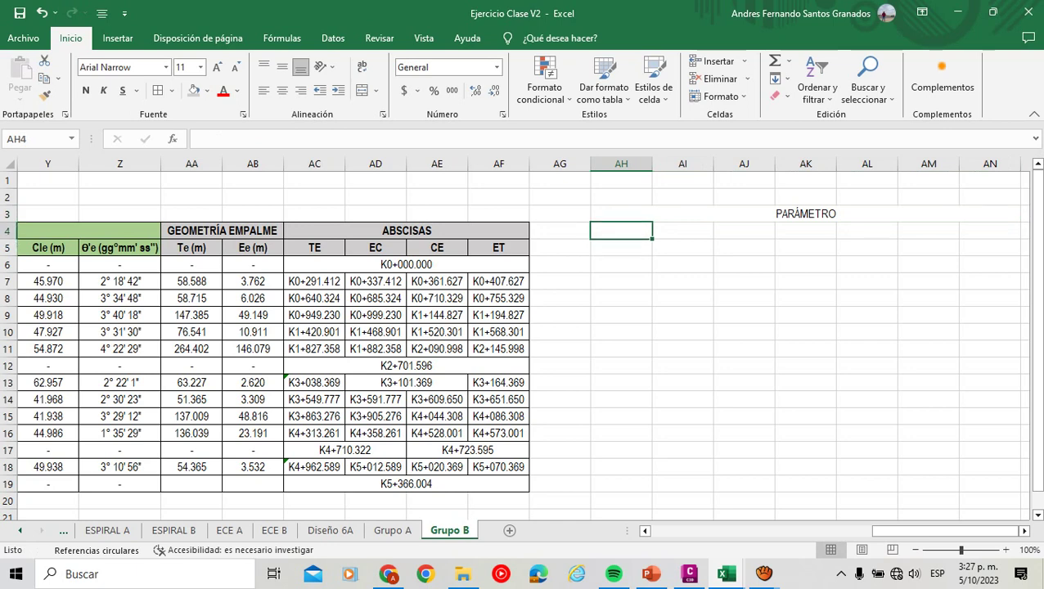
Enter VCH as the column header in cell AH5, two rows below the PARÁMETRO title.
click(622, 247)
text(VCHG)
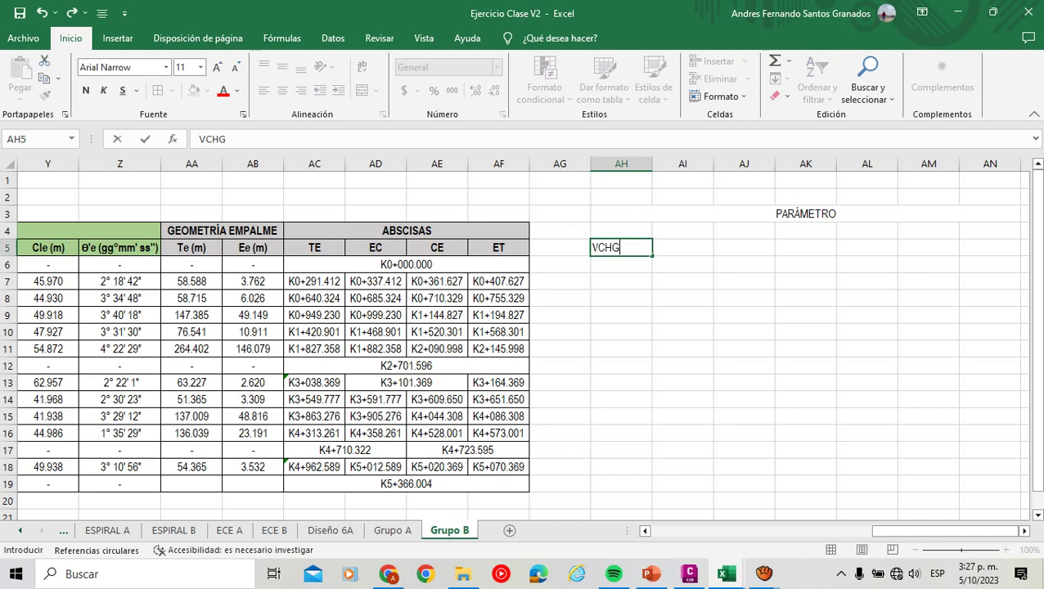
key(Tab)
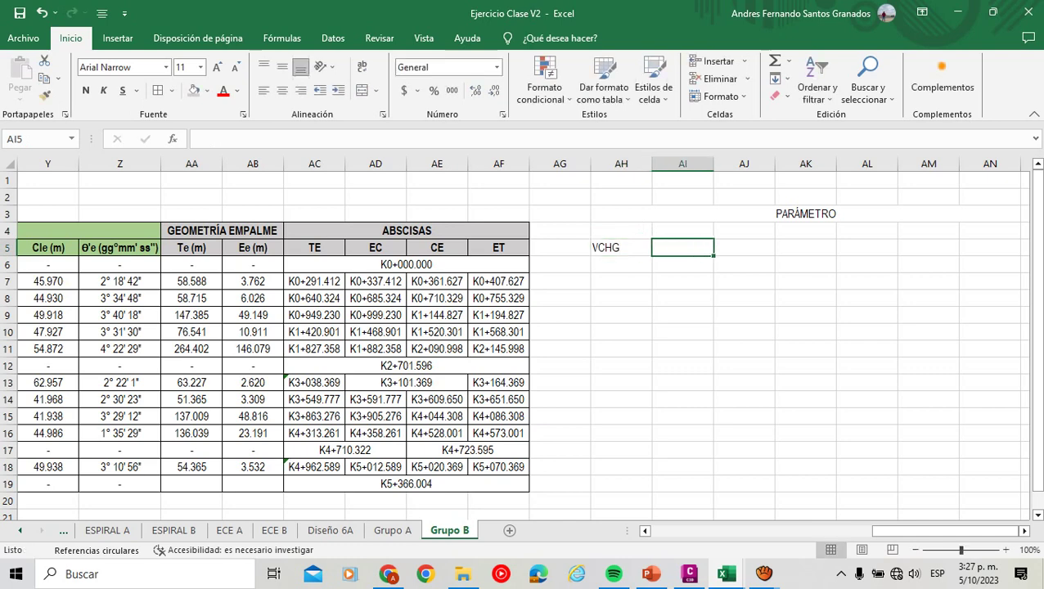
click(621, 247)
text(C)
key(BackSpace)
text(VCH)
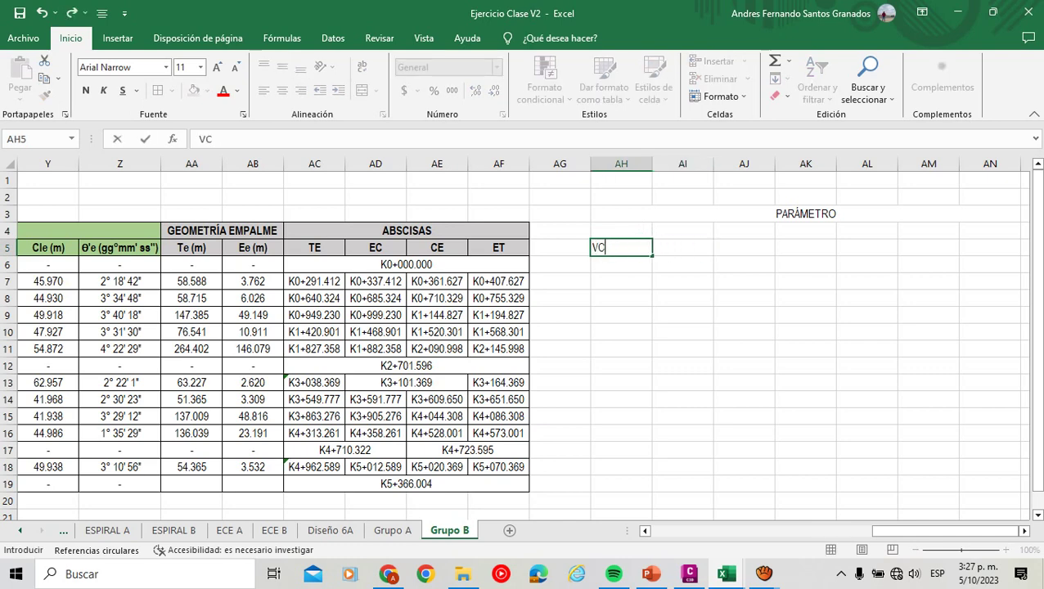
key(Tab)
Enter the criterion headers C-I in AJ5 and C-2 in AK5, leaving AI5 empty.
key(Tab)
text(C)
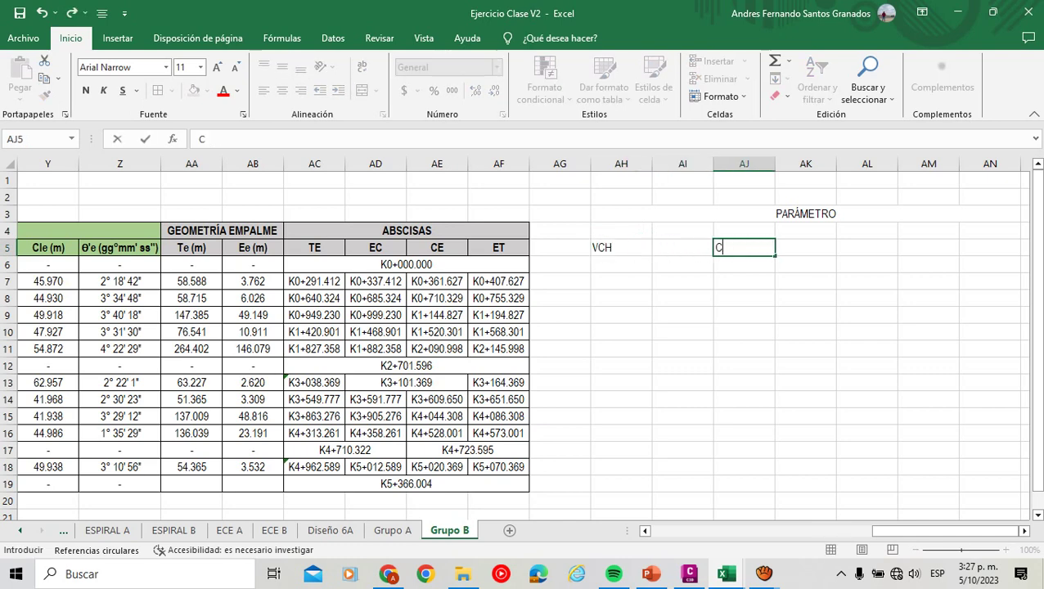
key(BackSpace)
text(-I)
key(Return)
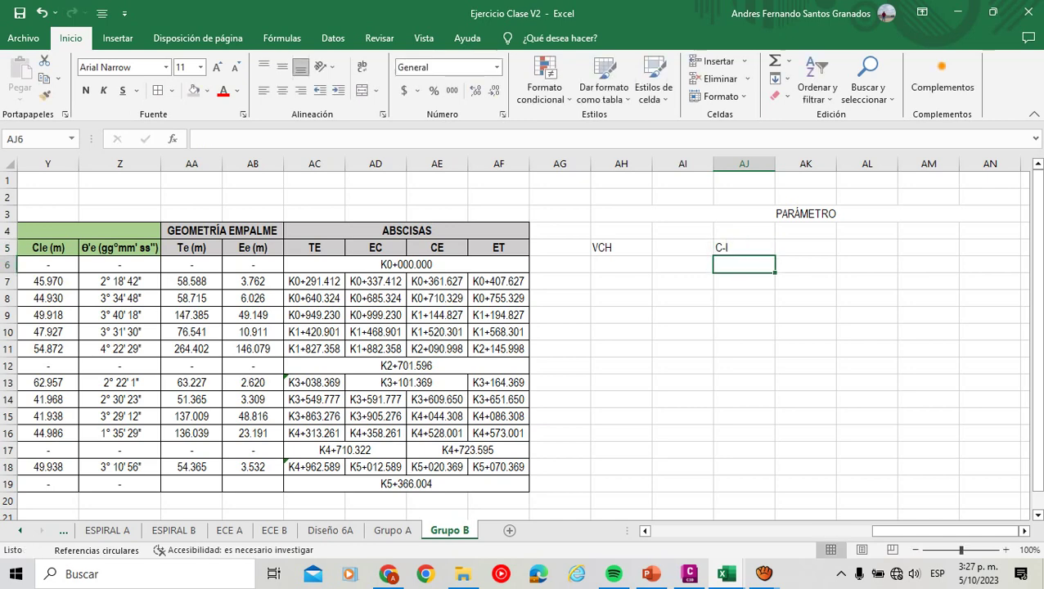
key(Right)
key(Up)
text(C)
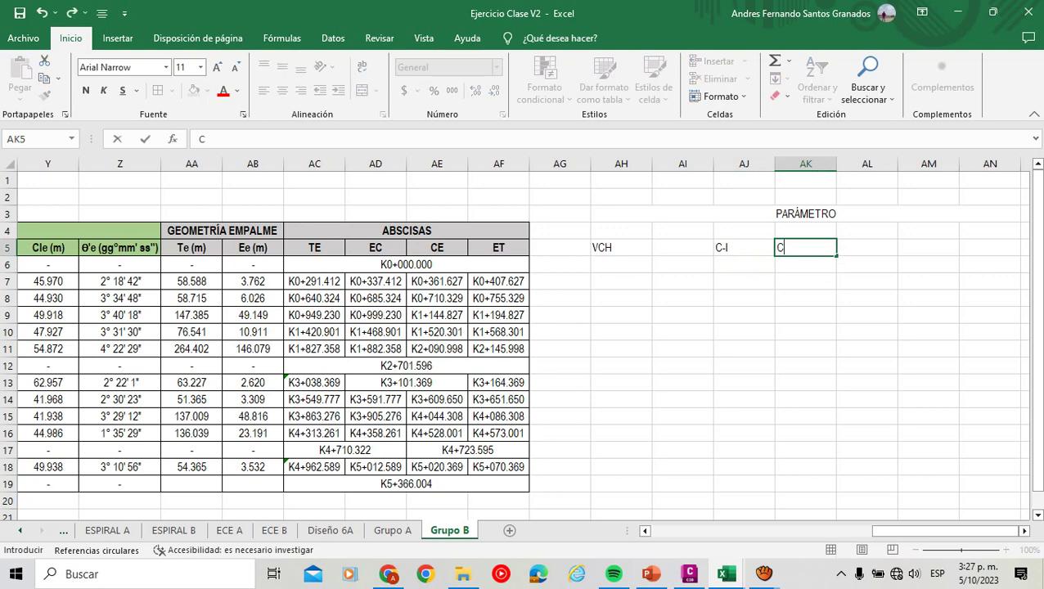
text(-2)
key(Tab)
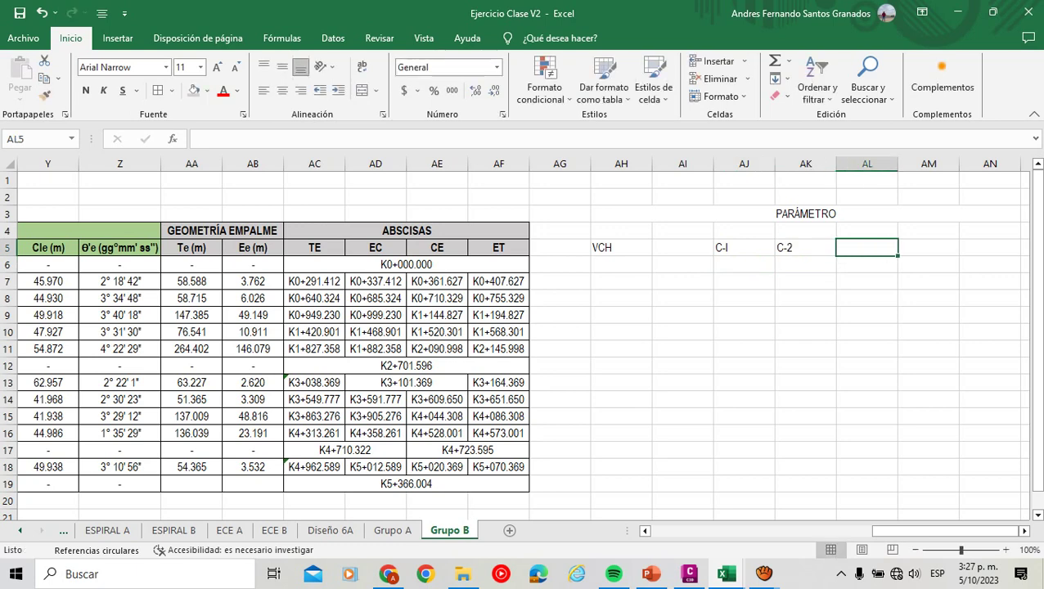
Add the headers C-3.1 in AL5 and C-3.2 in AM5.
text(C)
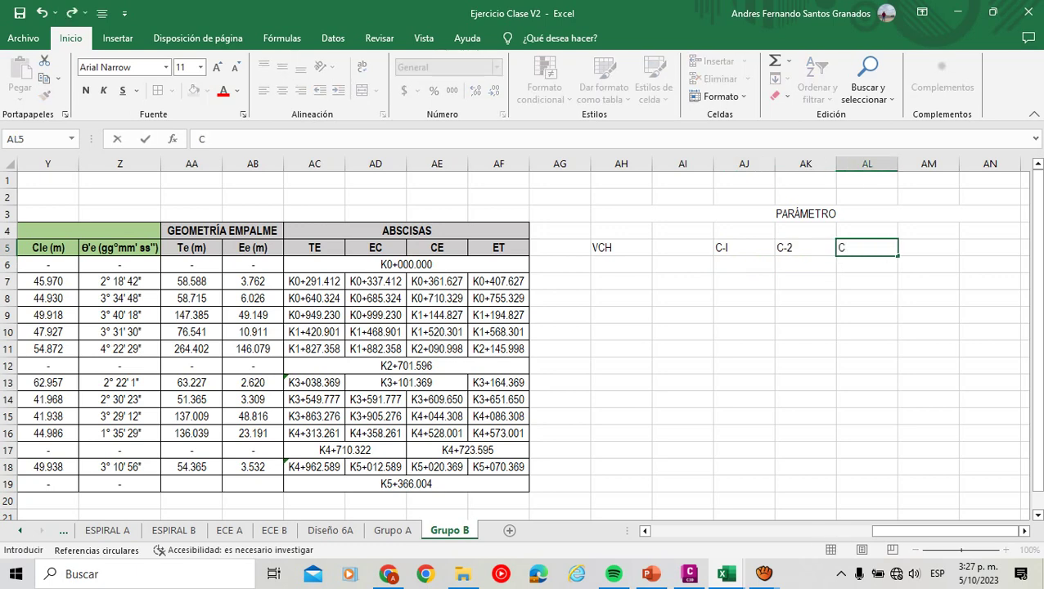
text(-3.1)
key(Tab)
text(C-3)
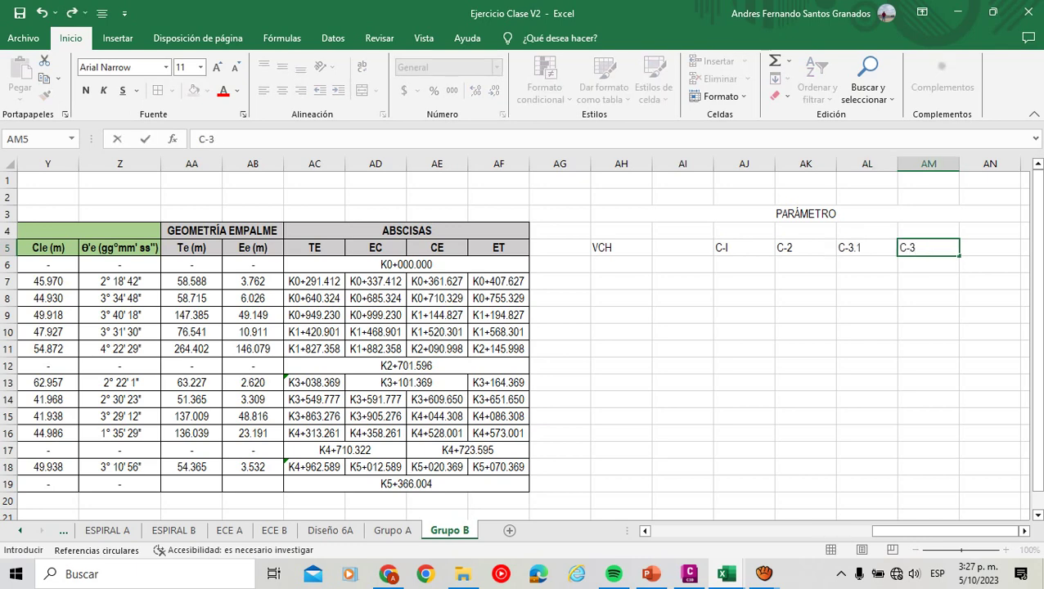
text(.2)
key(Return)
key(Left)
key(Left)
key(Left)
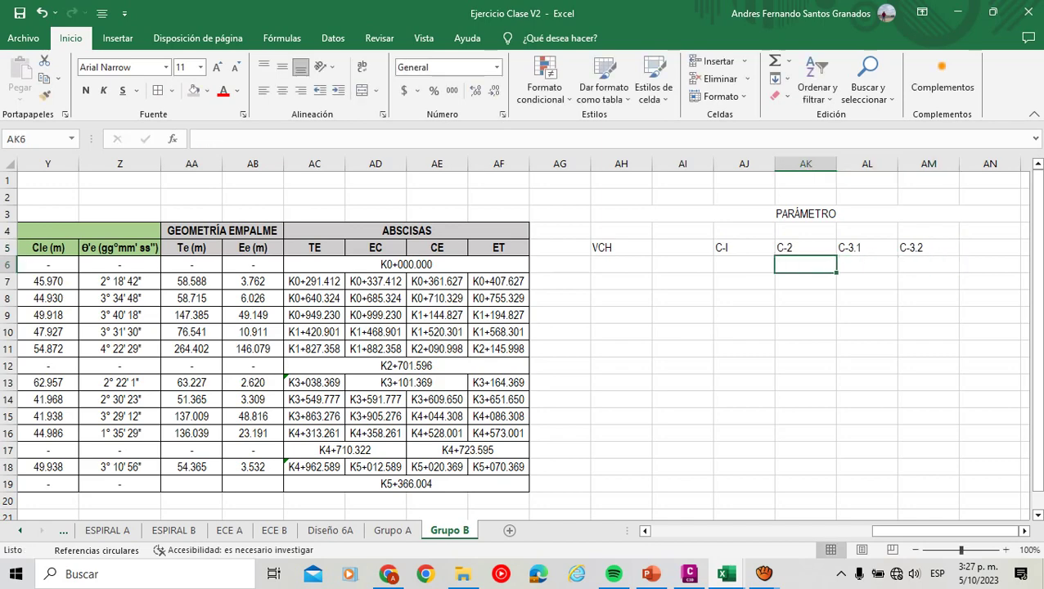
Switch to the PowerPoint presentation, find the slide on Criterio I for the minimum spiral length, examine its formula and J table, and return to Excel.
key(alt+Tab)
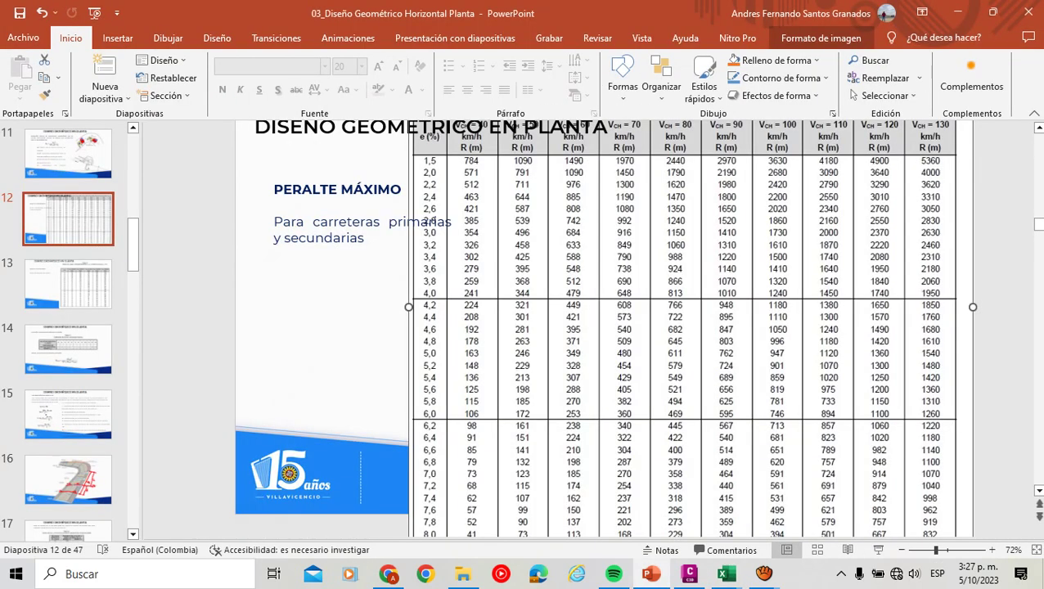
click(67, 414)
scroll(68, 332, down, 5)
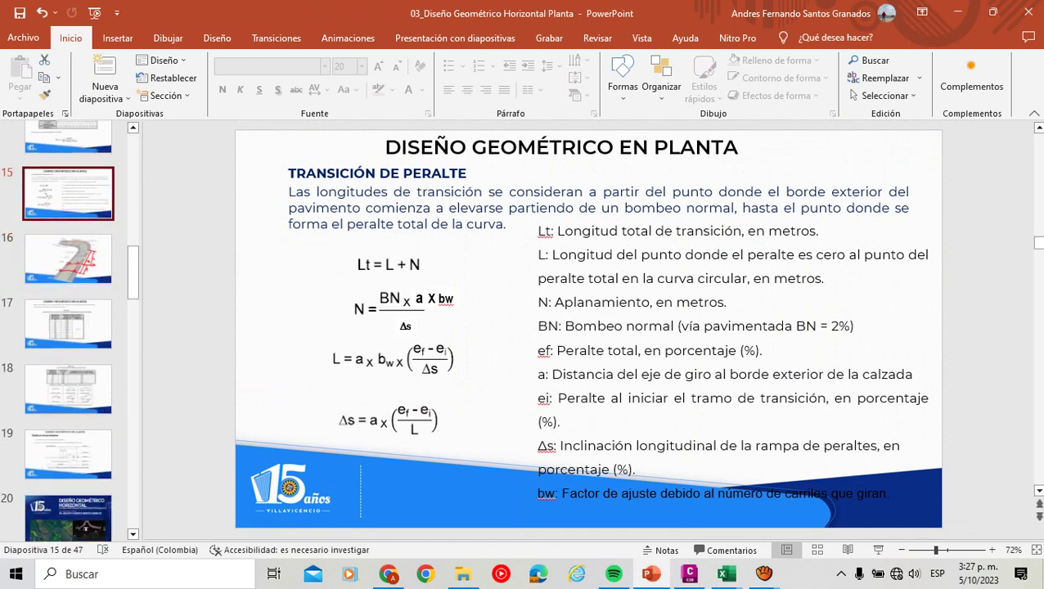
scroll(68, 332, down, 5)
click(68, 446)
scroll(68, 331, down, 4)
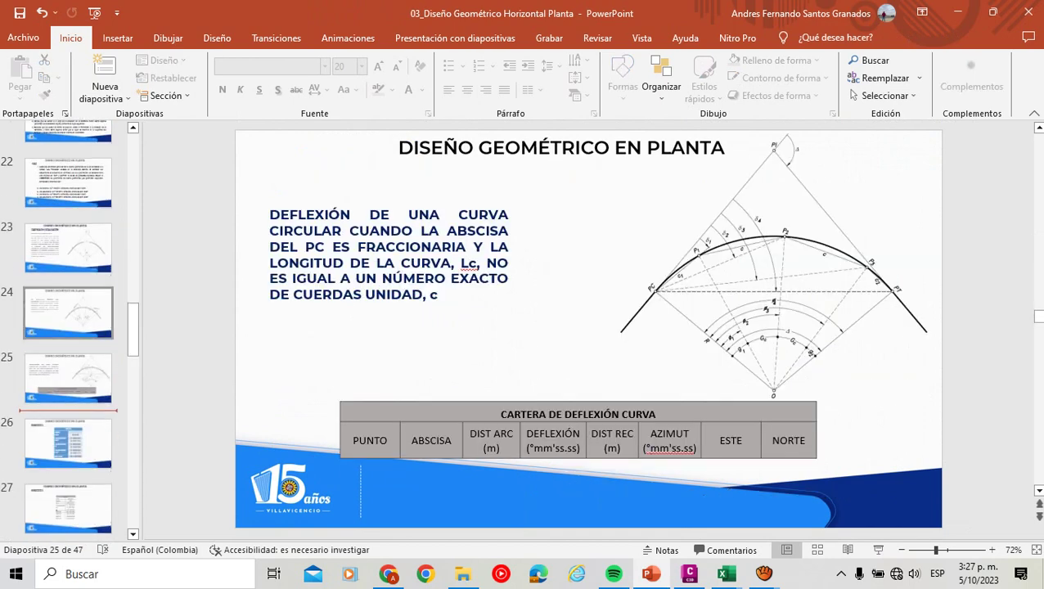
scroll(68, 331, down, 3)
click(68, 352)
click(68, 288)
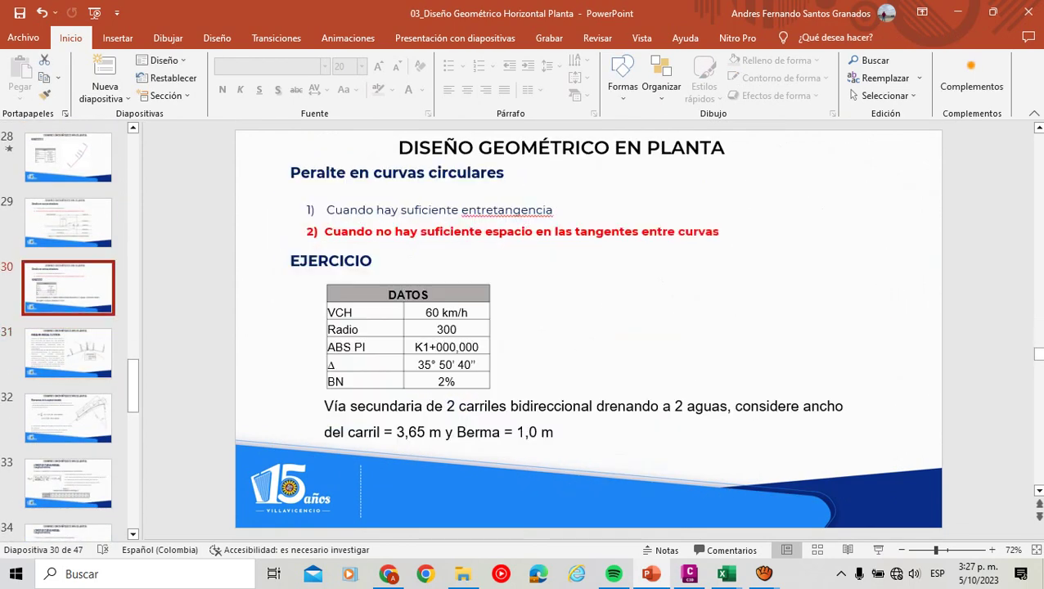
scroll(68, 331, down, 3)
click(68, 188)
scroll(67, 381, down, 2)
click(68, 272)
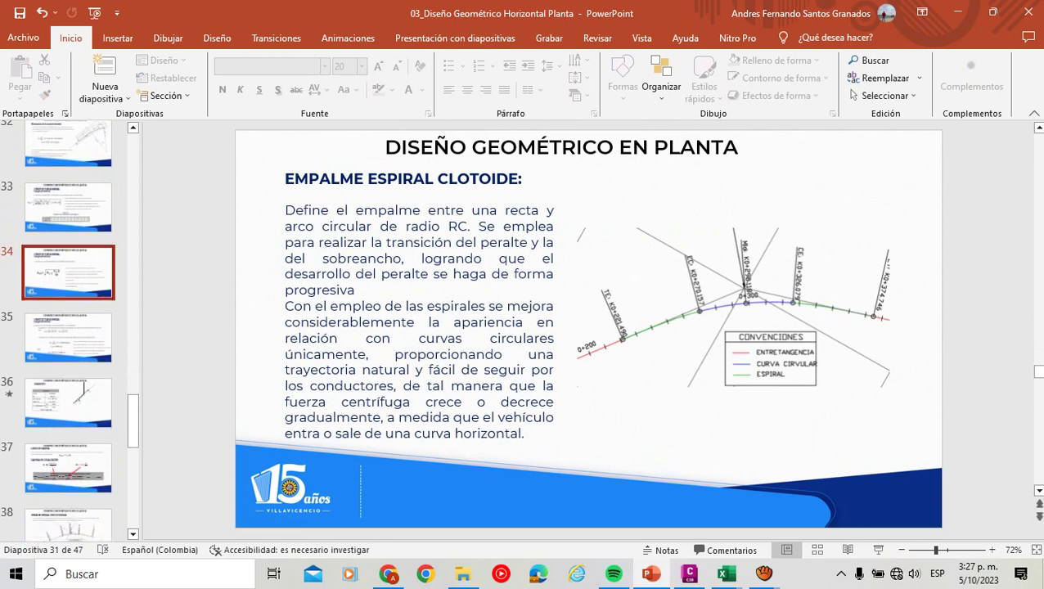
click(68, 206)
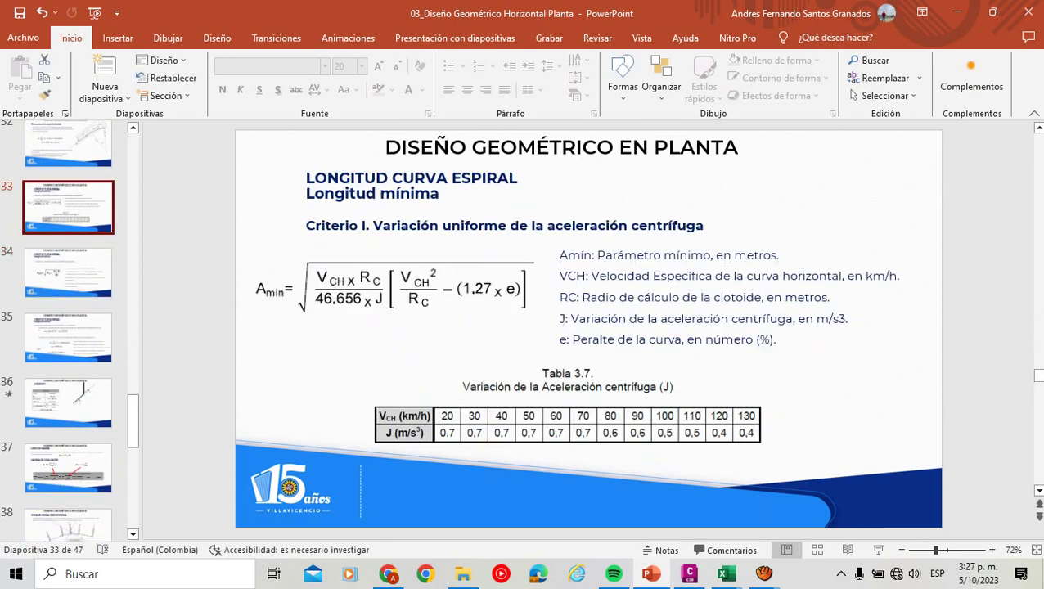
key(alt+Tab)
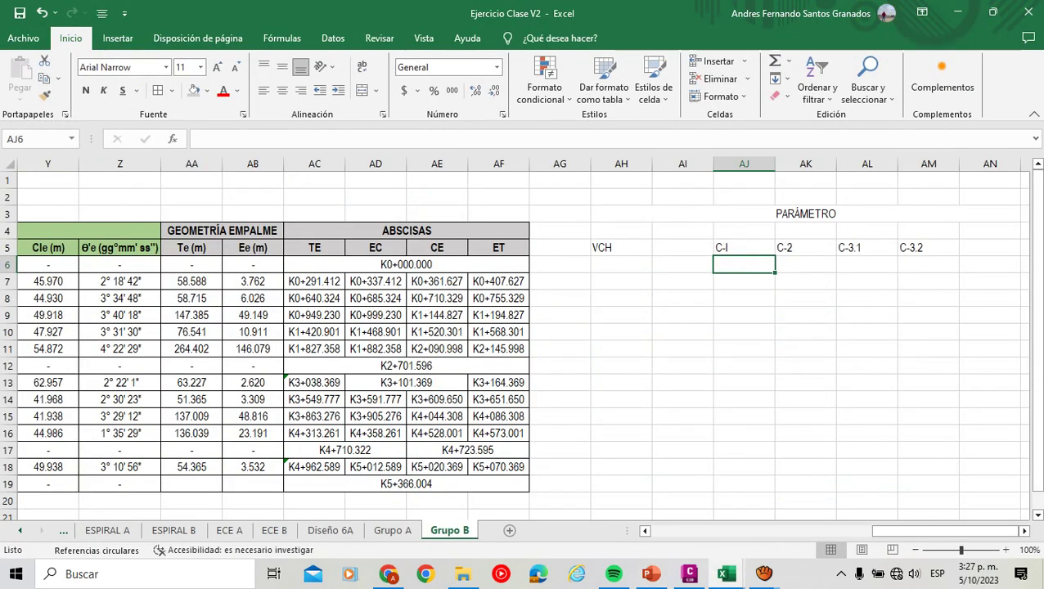
key(alt+Tab)
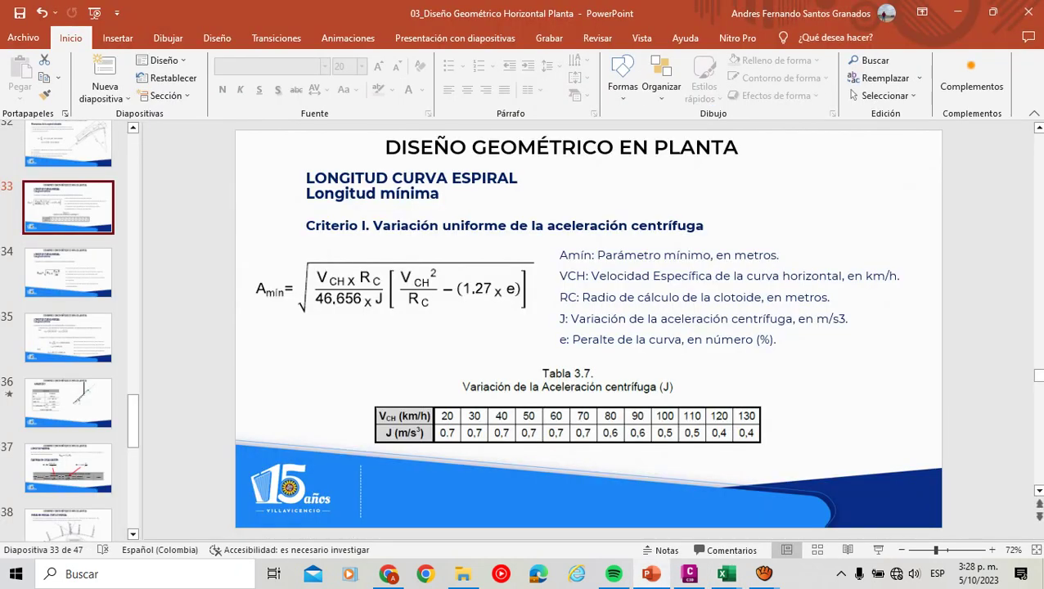
key(alt+Tab)
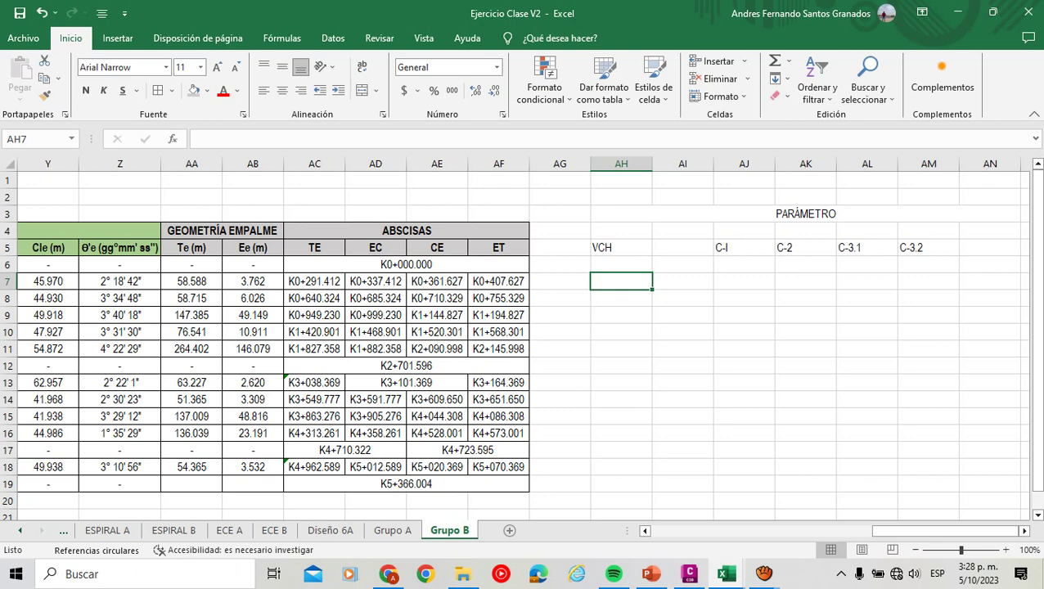
Enter J as the header in AI5, between VCH and C-I, checking it against the Criterio I slide in PowerPoint.
click(683, 264)
click(744, 265)
text(J)
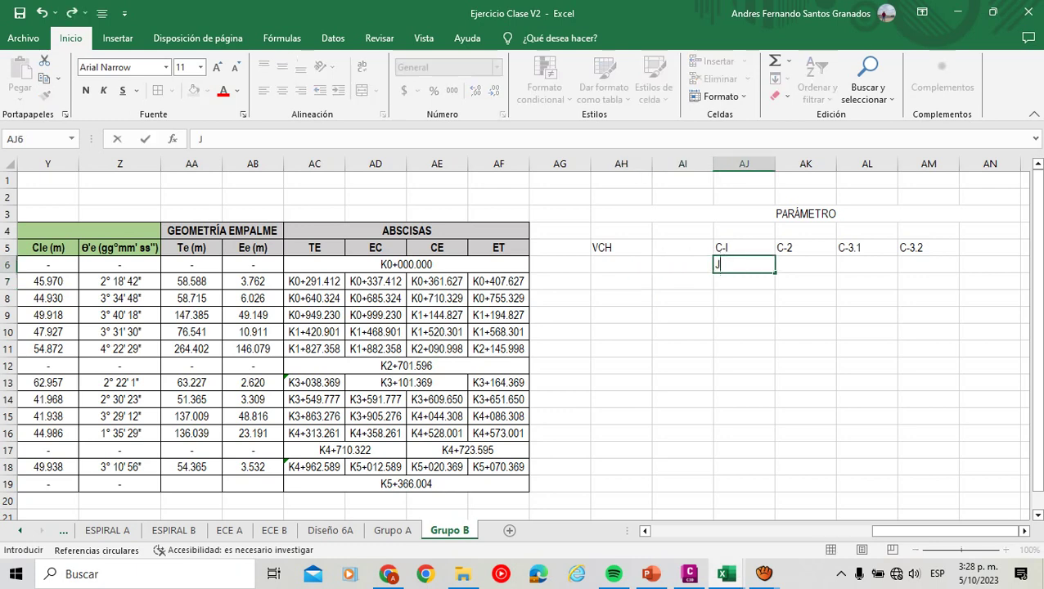
key(Escape)
click(683, 264)
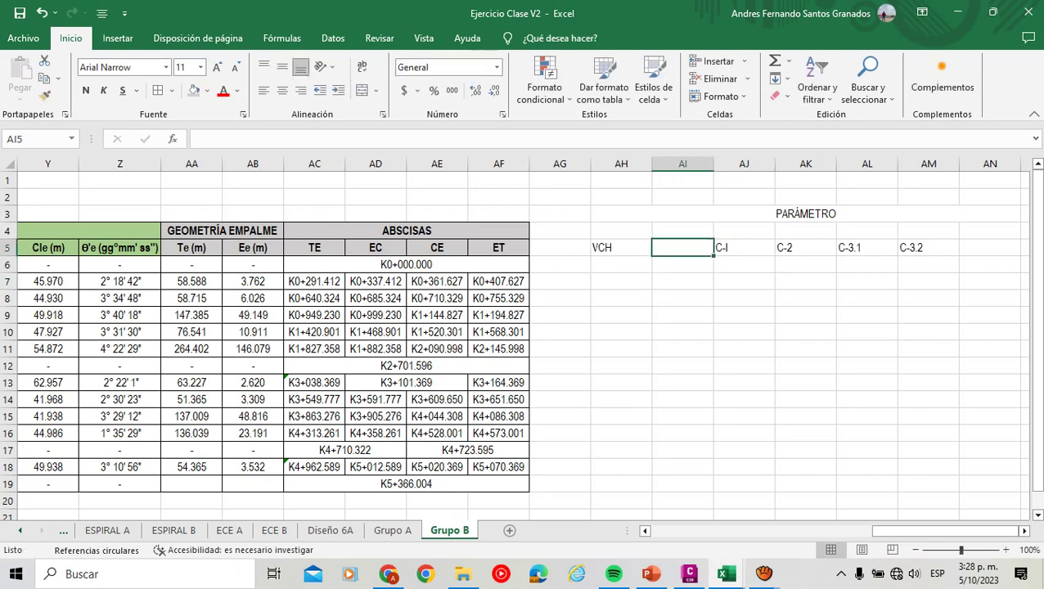
text(J)
key(alt+Tab)
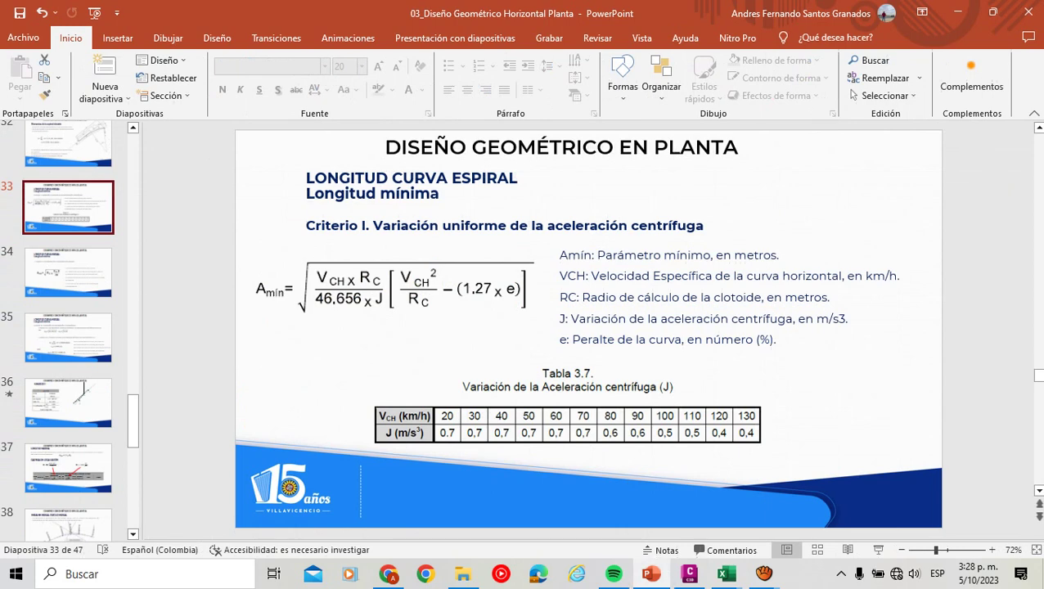
key(alt+Tab)
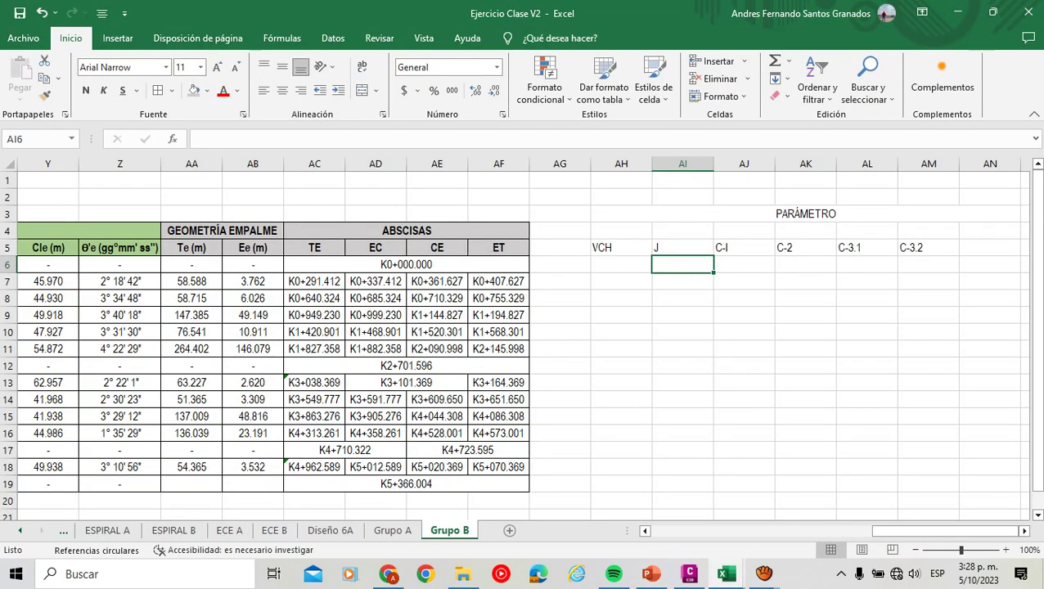
Check the Criterio II formula in the PowerPoint presentation, and insert an empty column in Excel between the J and C-I headers.
key(Right)
key(alt+Tab)
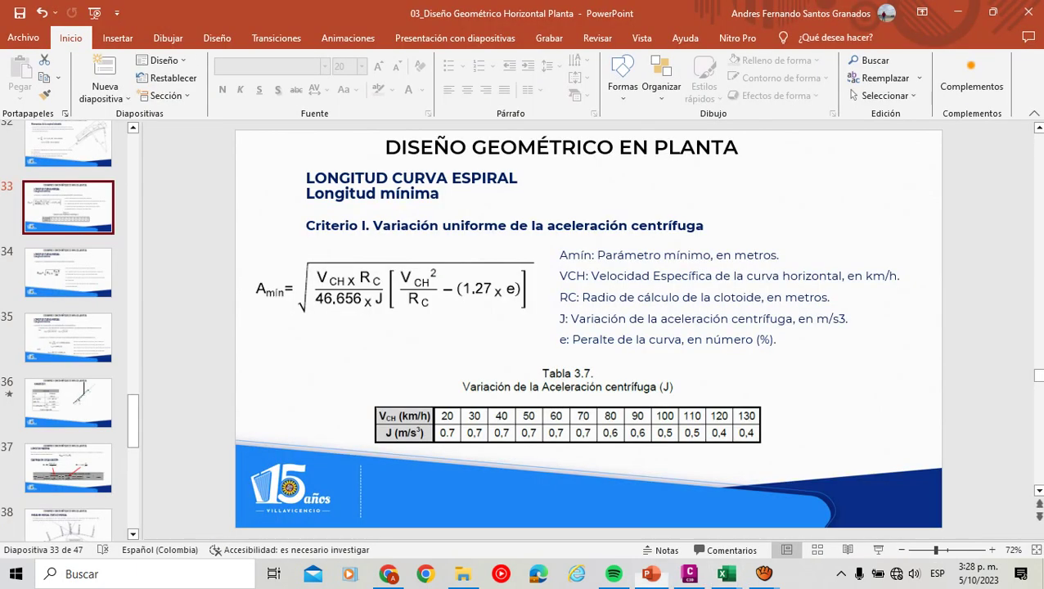
key(Down)
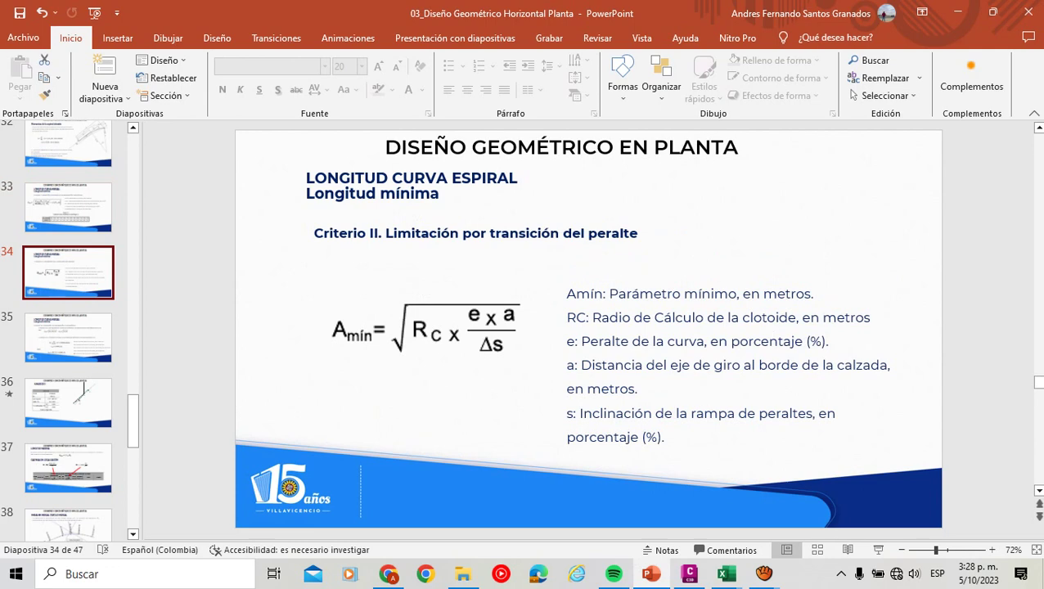
key(alt+Tab)
click(744, 163)
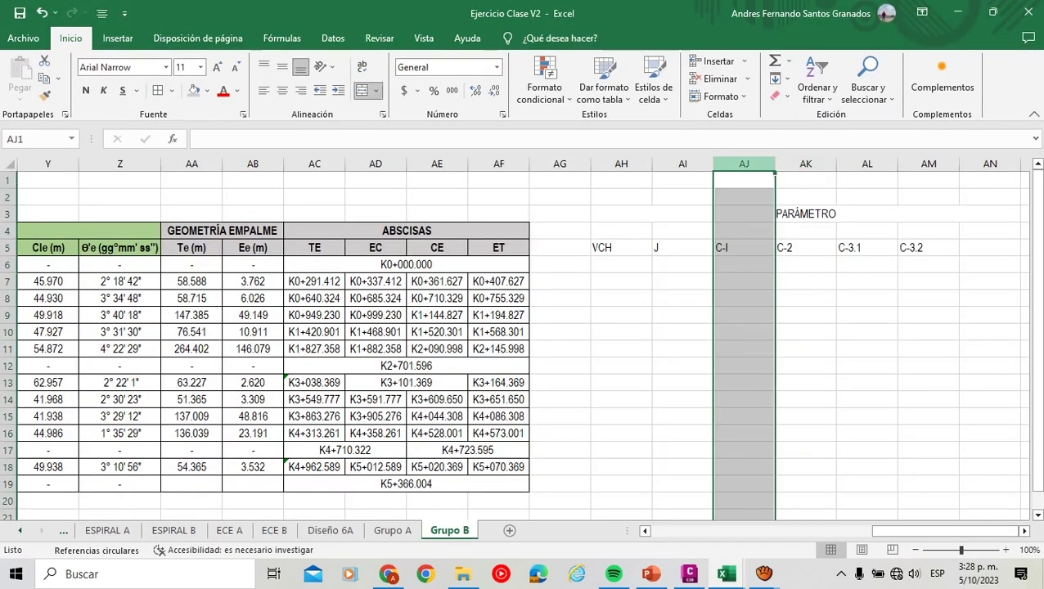
right_click(744, 164)
click(781, 295)
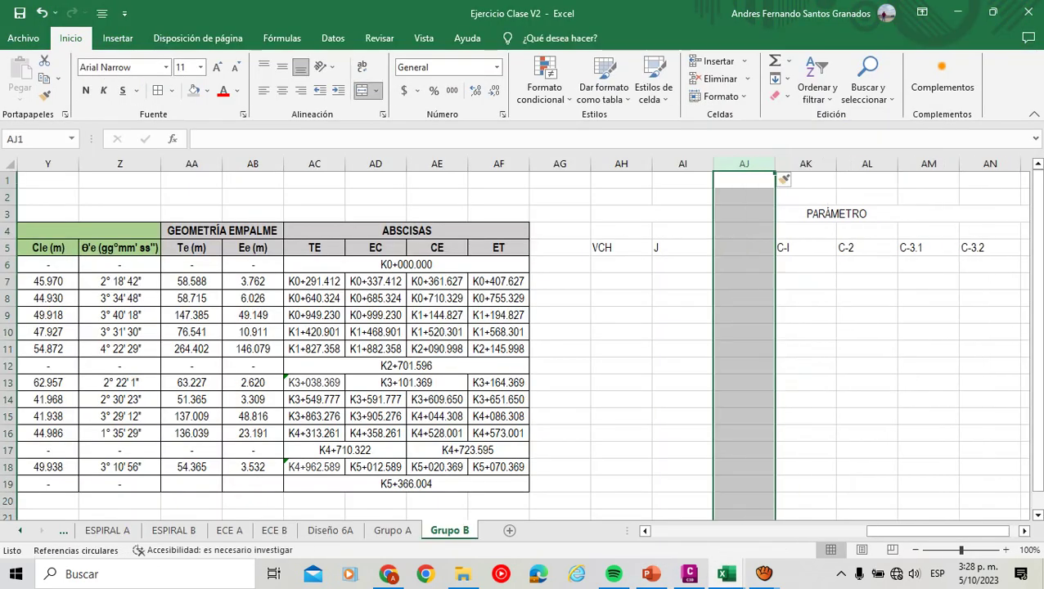
click(744, 248)
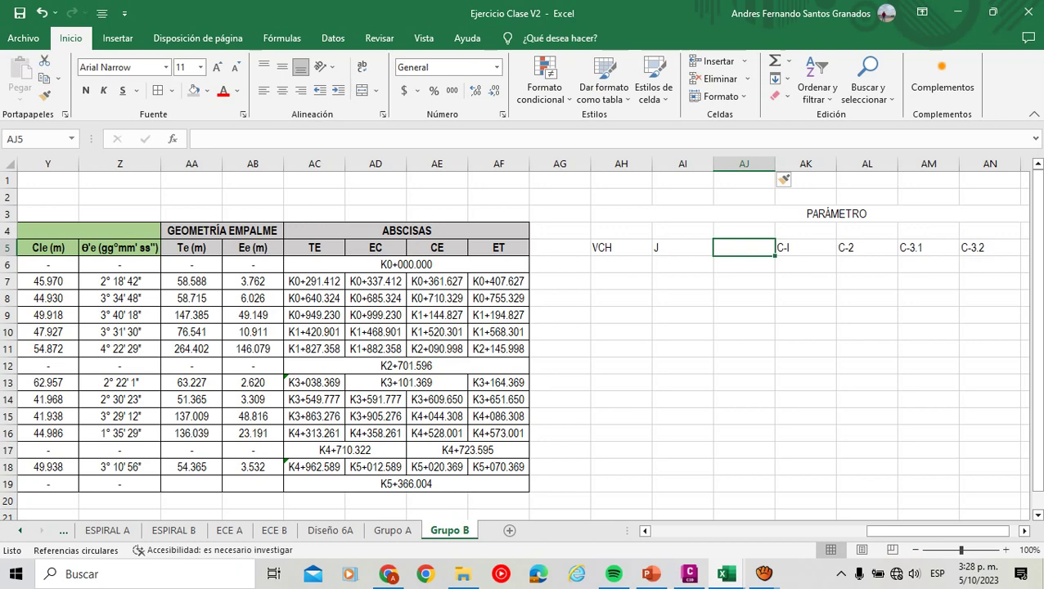
Recheck the Criterio II slide in PowerPoint and enter the header Δs in AJ5, inserting the delta from the symbol set.
key(alt+Tab)
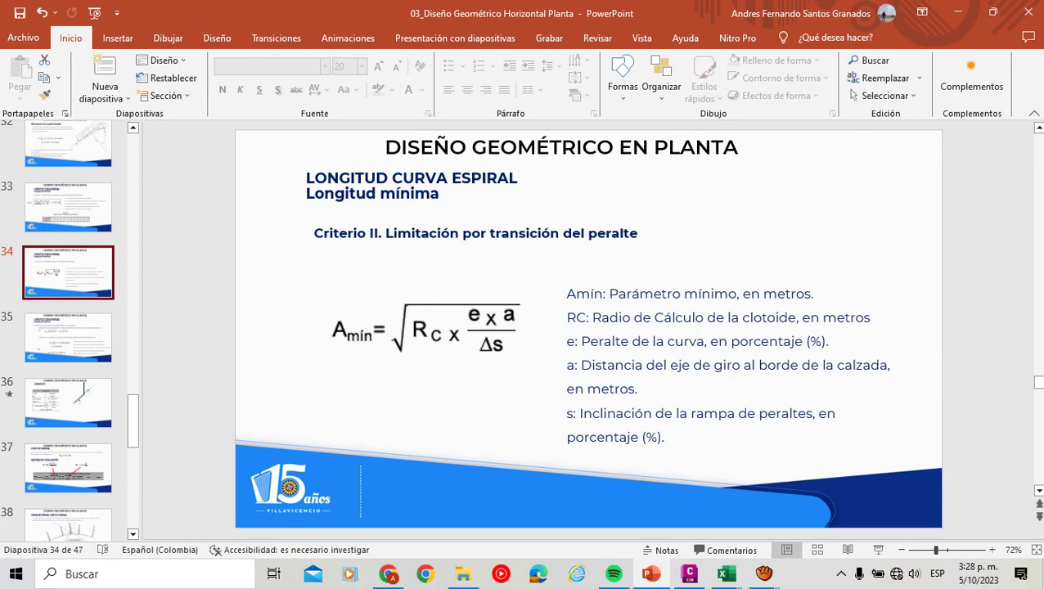
key(alt+Tab)
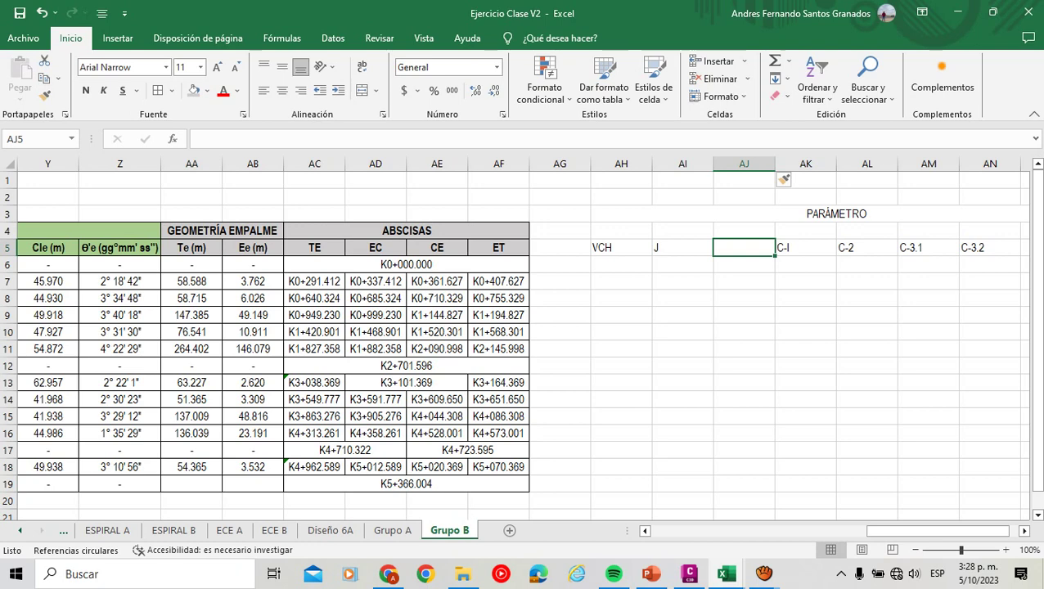
click(117, 39)
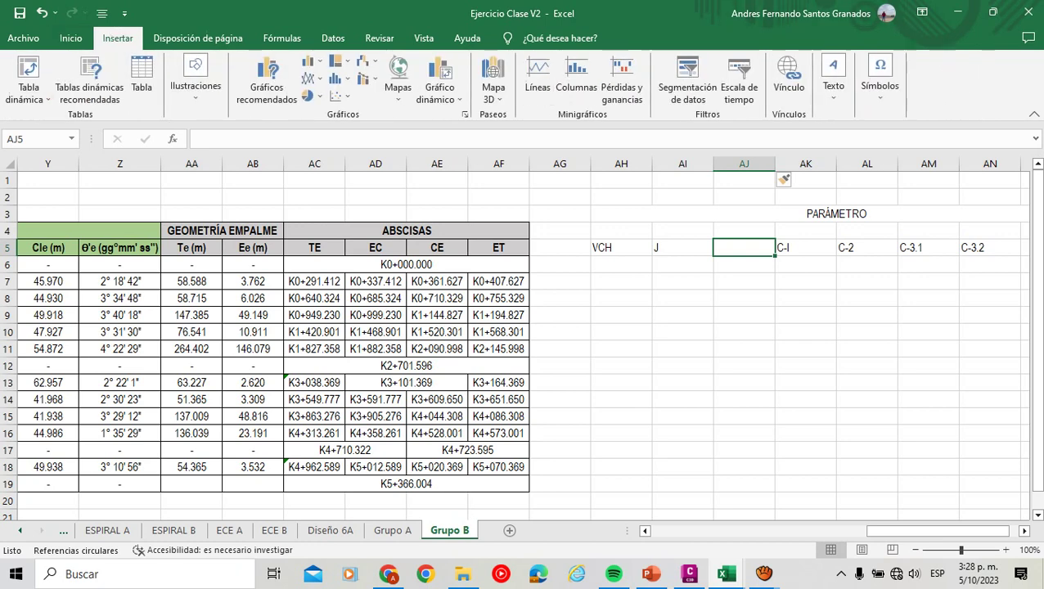
click(880, 82)
click(917, 146)
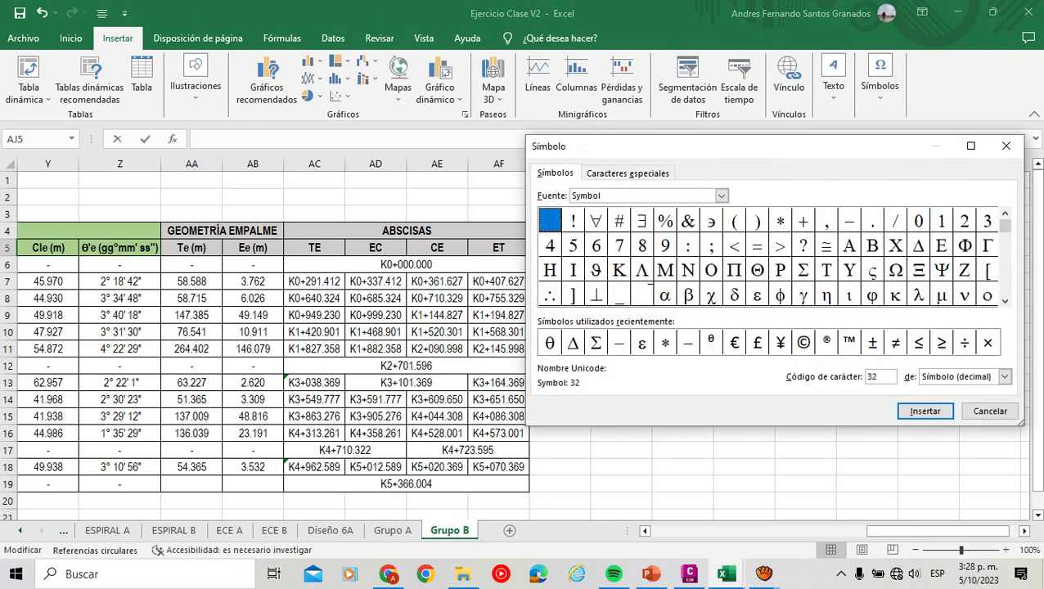
click(573, 342)
click(925, 411)
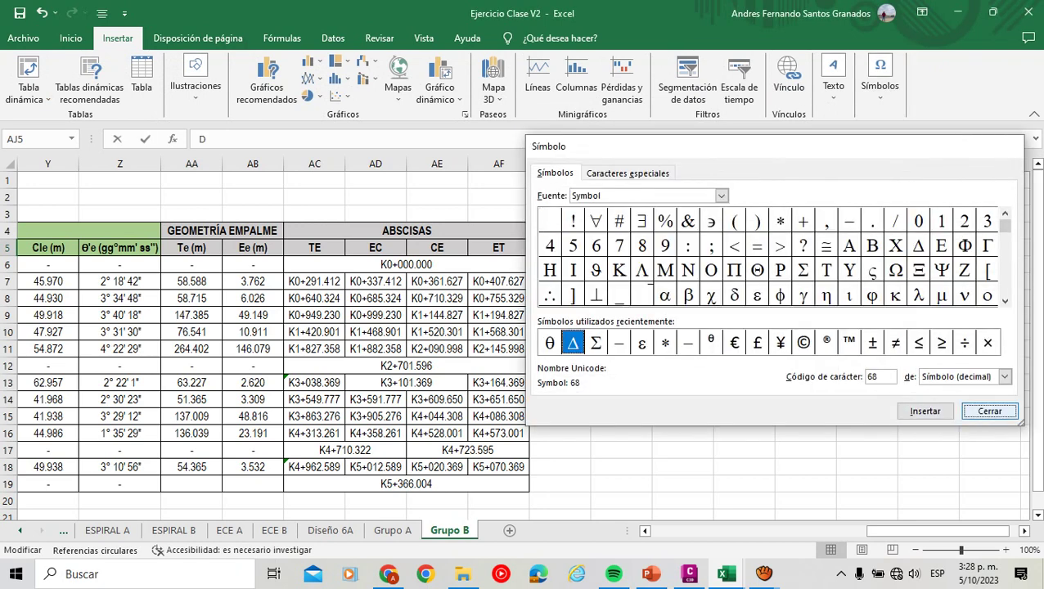
click(991, 411)
text(s)
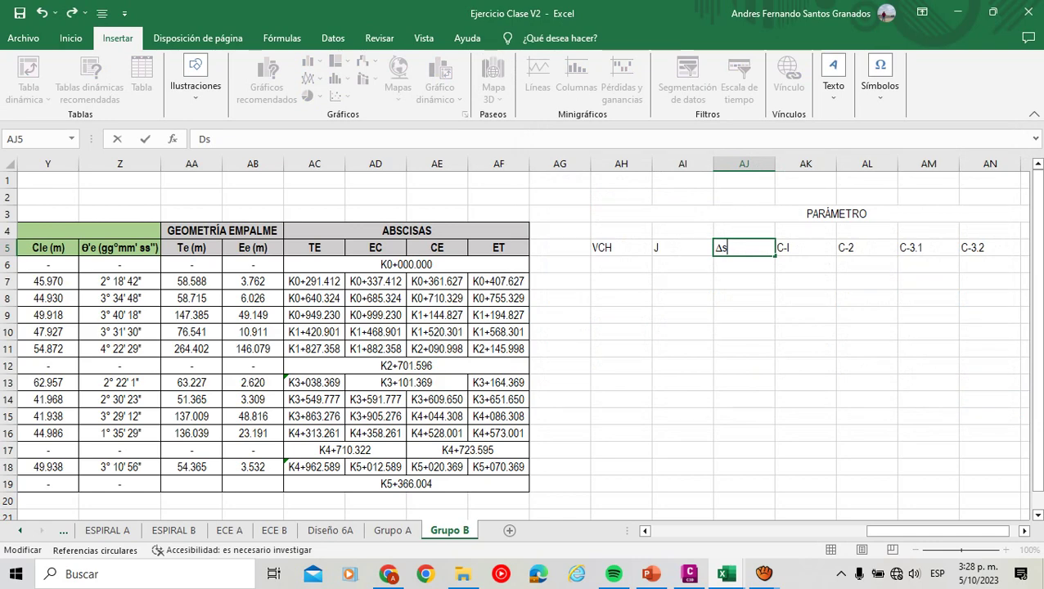
click(805, 331)
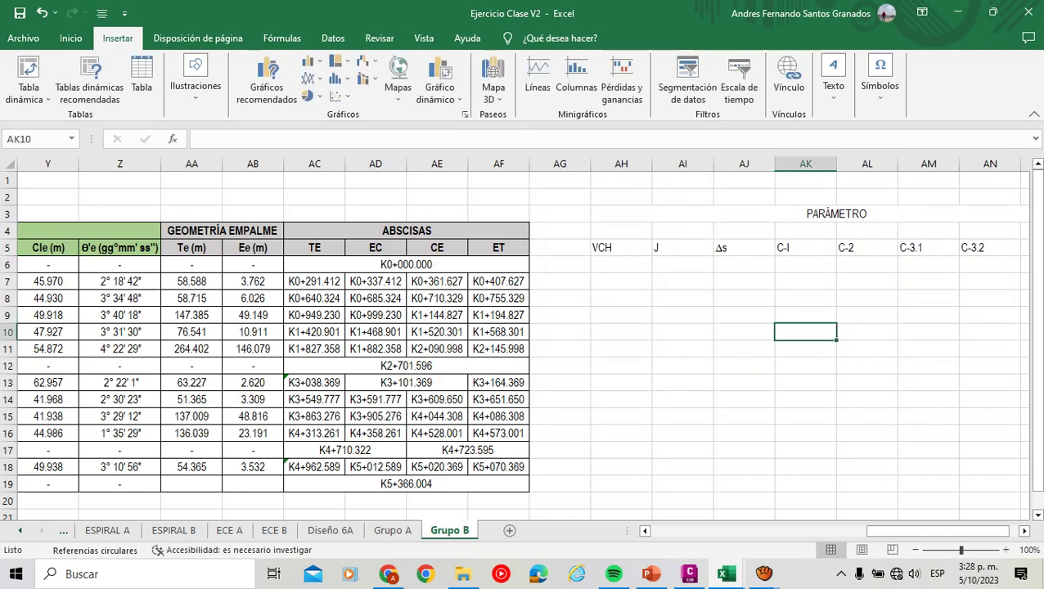
Switch to the PowerPoint presentation, examine the Criterio III.1 and III.2 formulas on the next slide, and return to the Excel workbook.
key(alt+Tab)
key(Down)
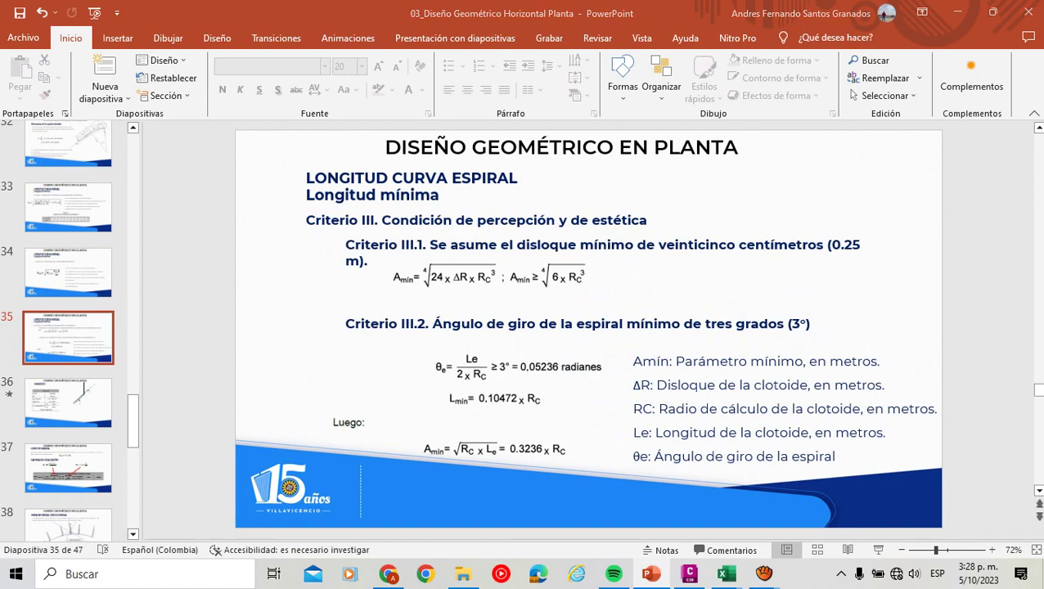
key(alt+Tab)
key(alt+Tab)
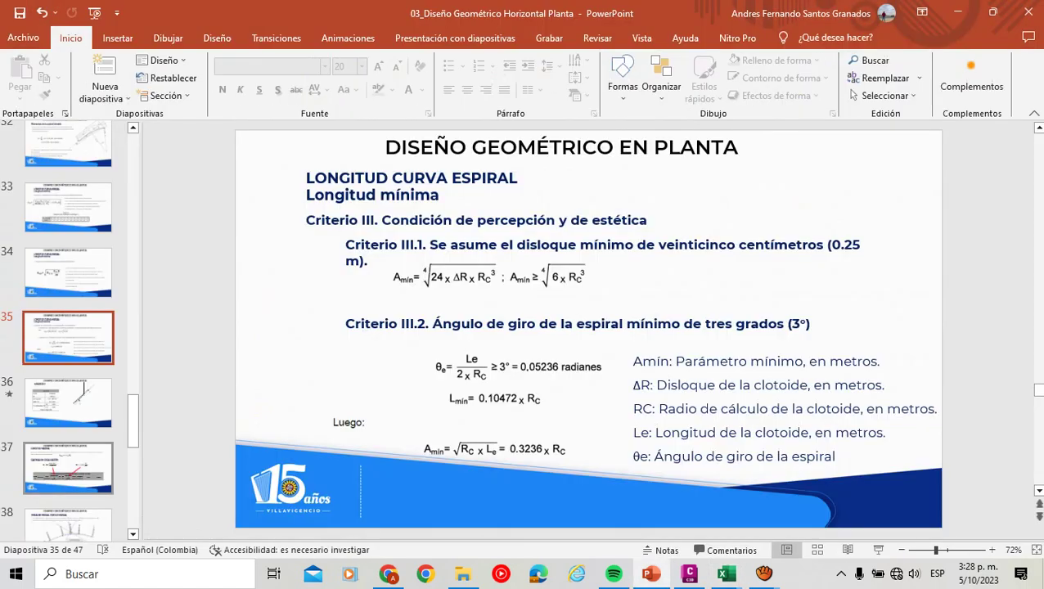
key(alt+Tab)
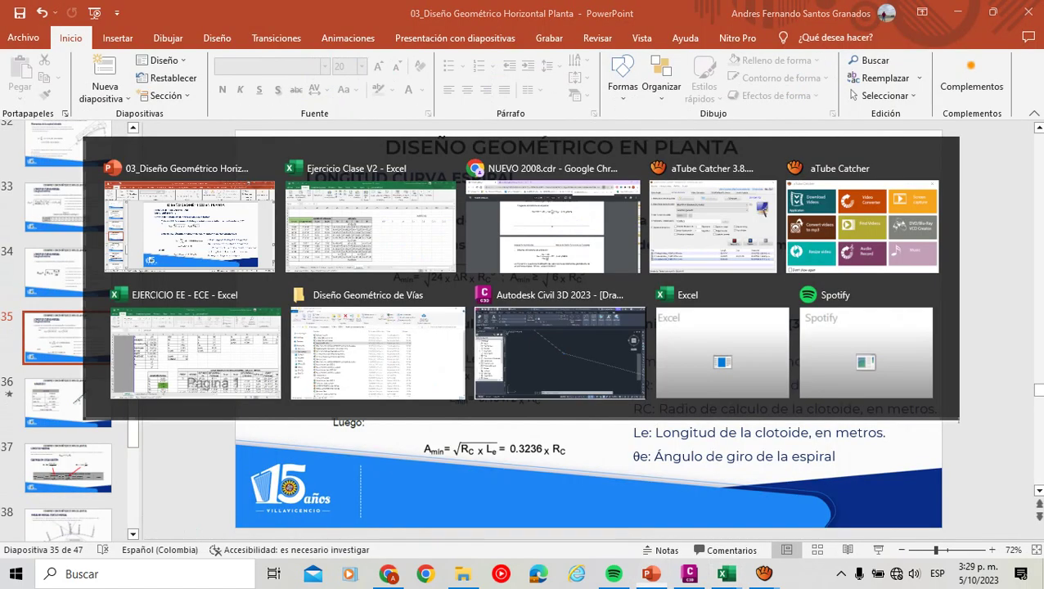
click(682, 315)
Enter 60 in the VCH column at AH7, fill it down to AH18, and centre the values horizontally.
click(621, 264)
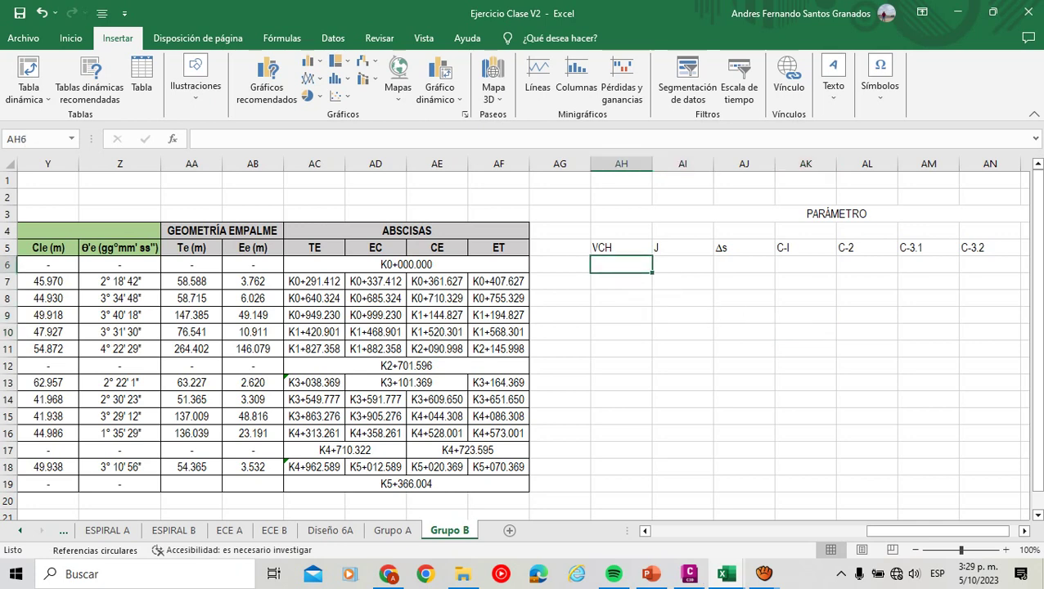
click(621, 280)
text(60)
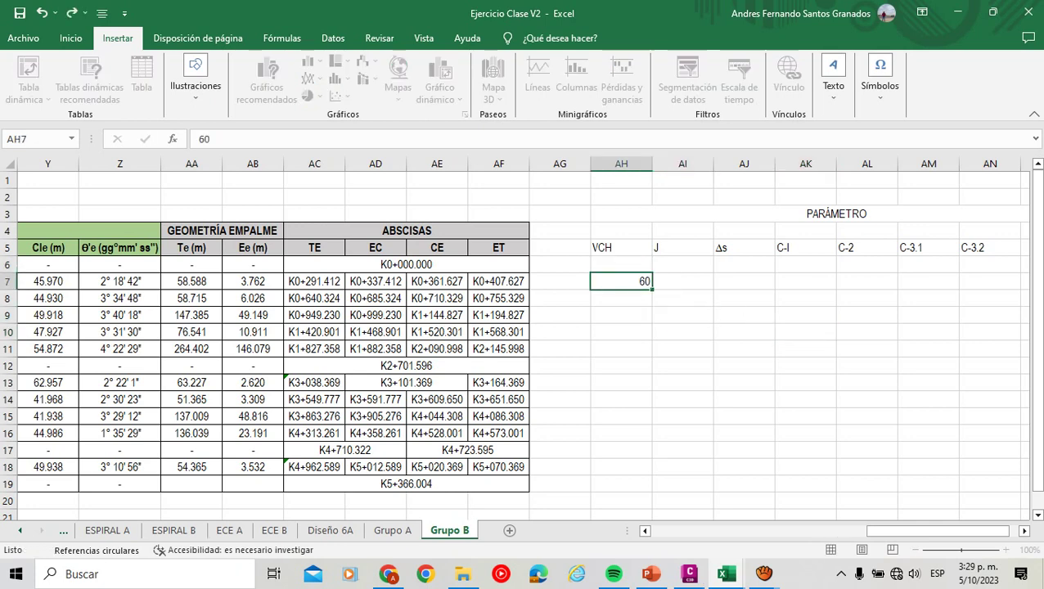
key(ctrl+Return)
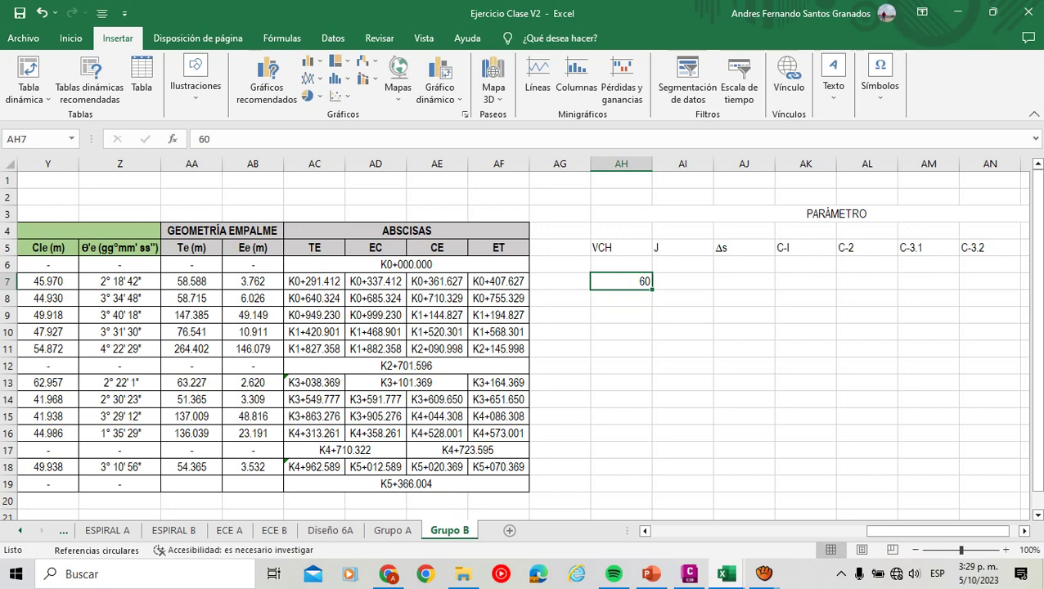
drag(653, 288, 653, 473)
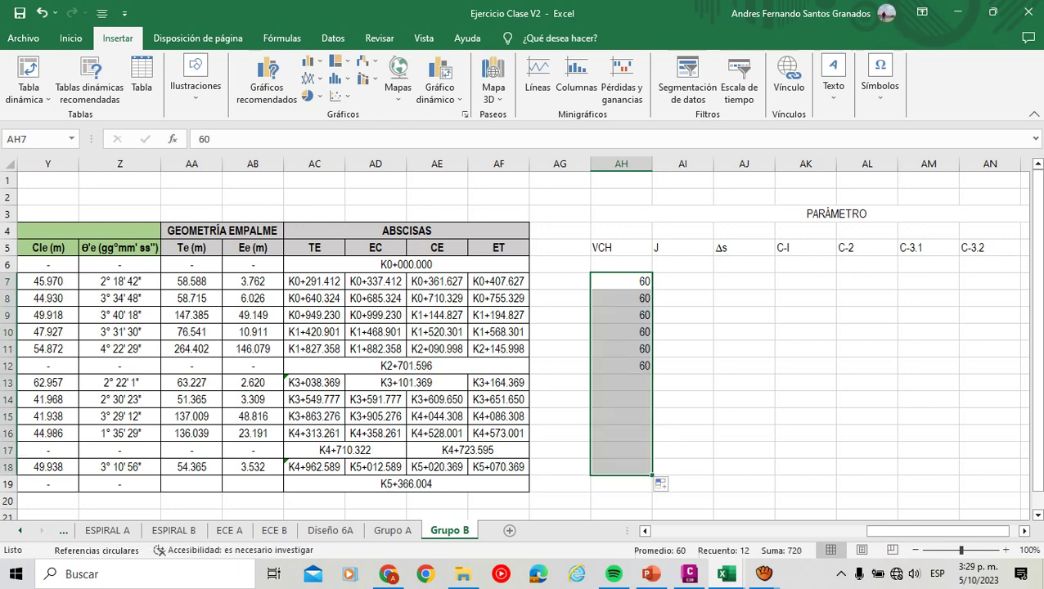
click(70, 38)
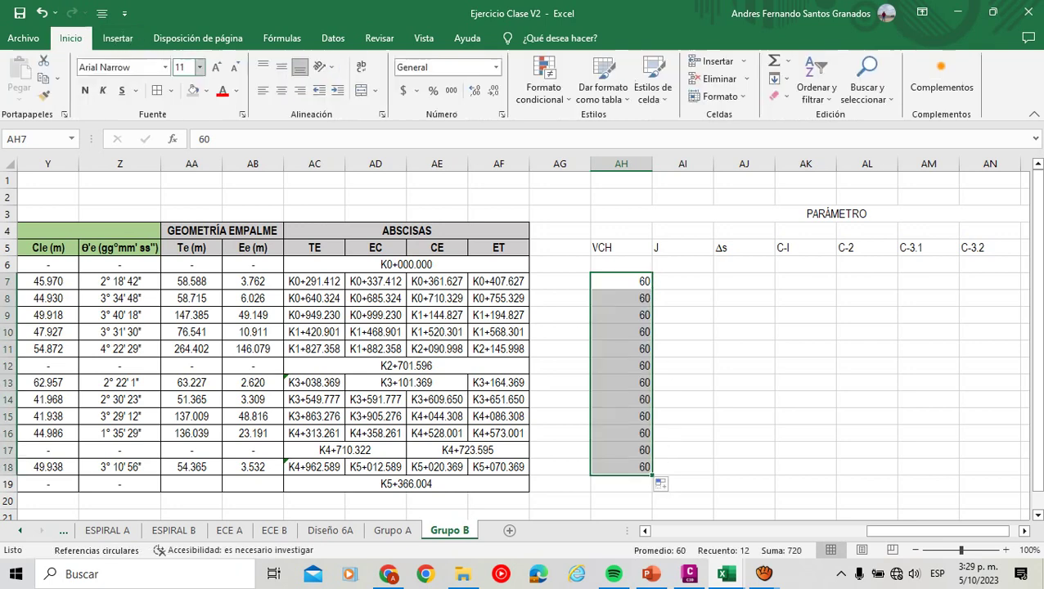
click(282, 90)
Look up J for 60 km/h on the Criterio I slide in PowerPoint and enter 0.7 in AI7 in Excel.
click(683, 281)
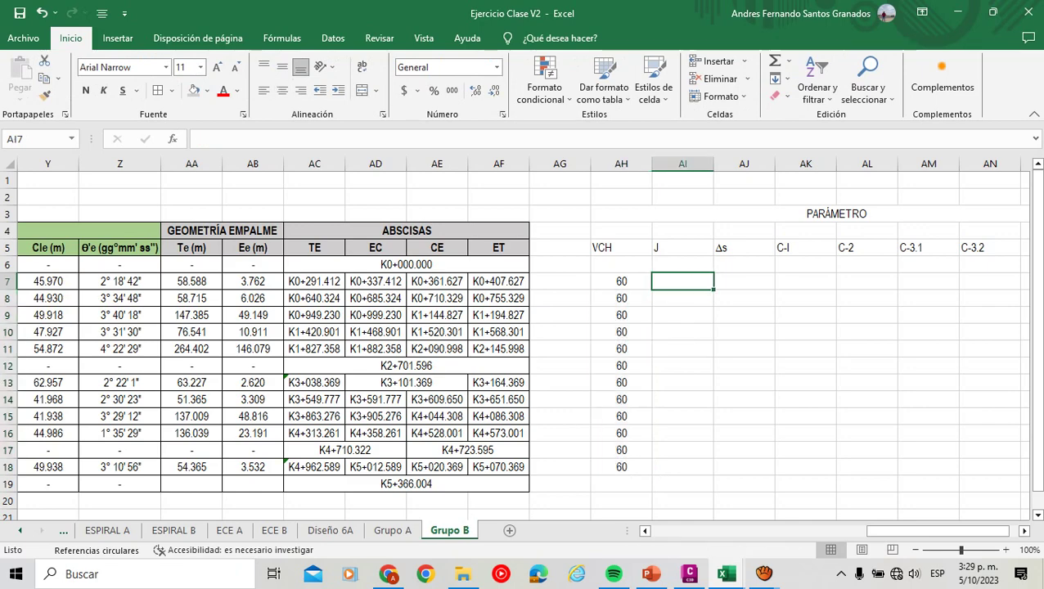
key(alt+Tab)
click(68, 144)
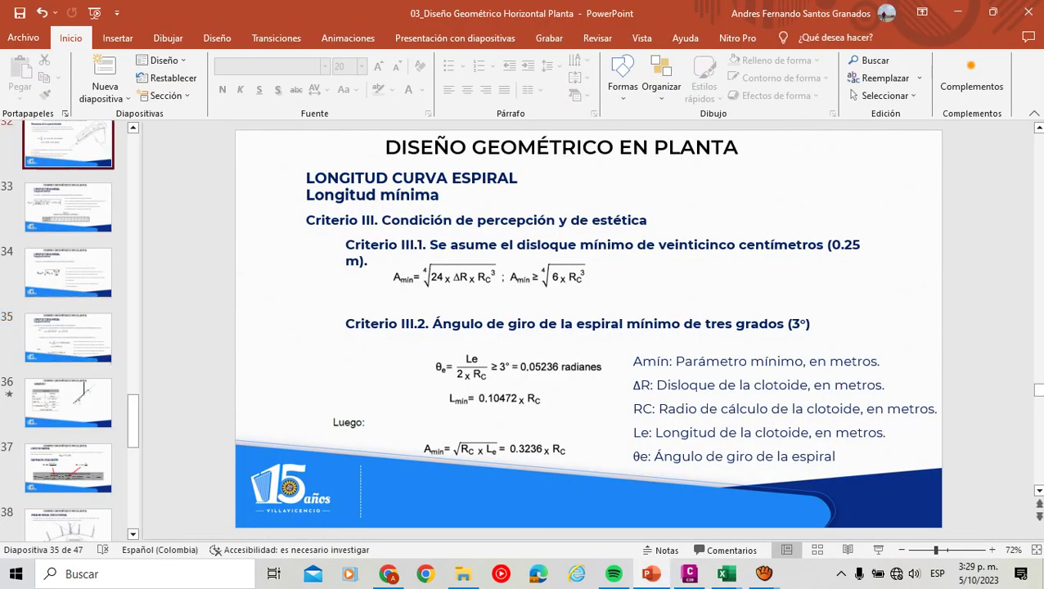
key(Down)
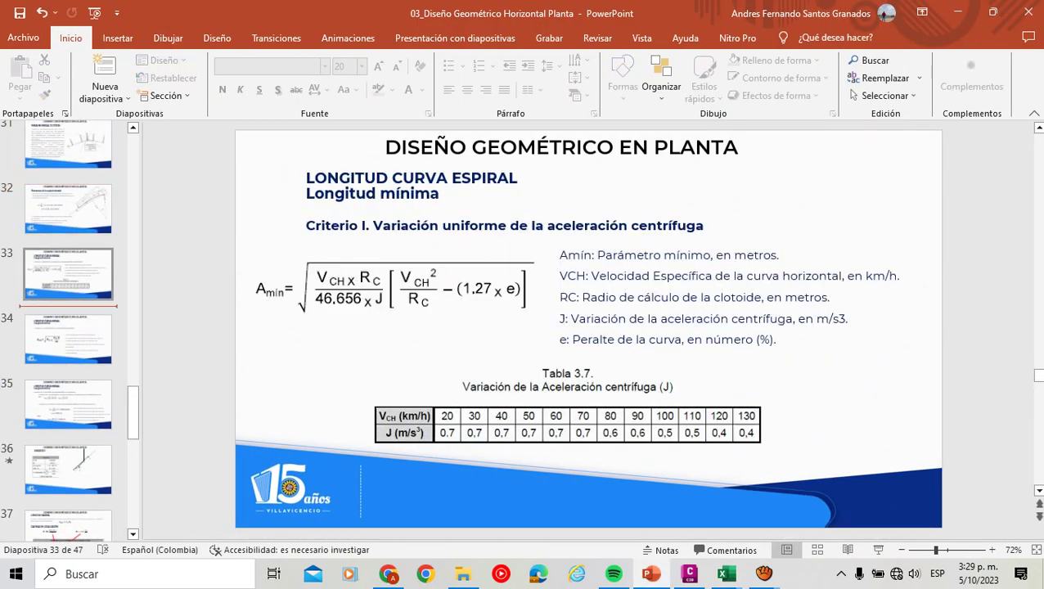
key(alt+Tab)
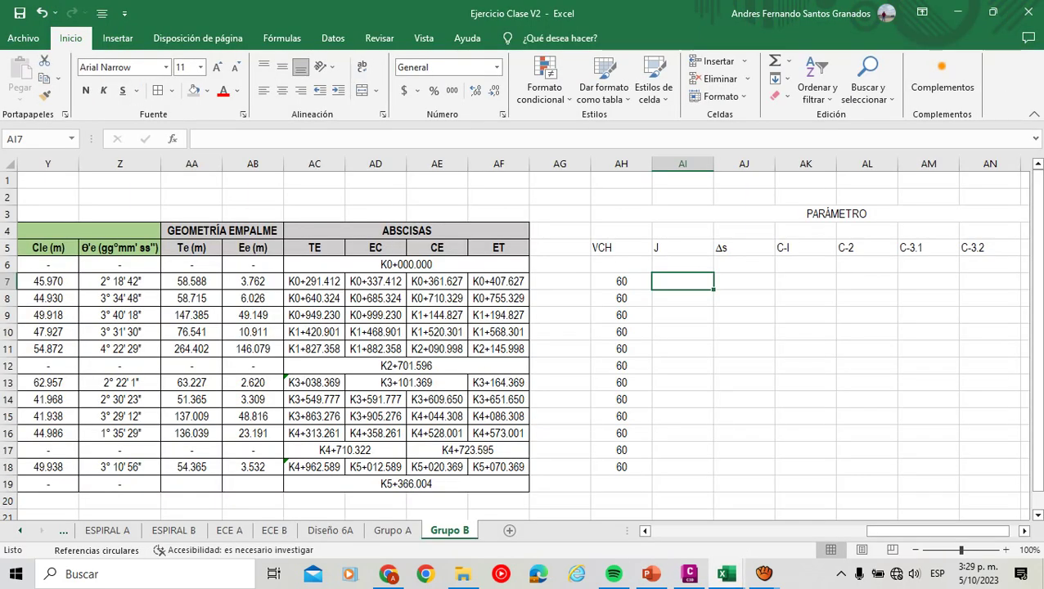
text(0.7)
key(Return)
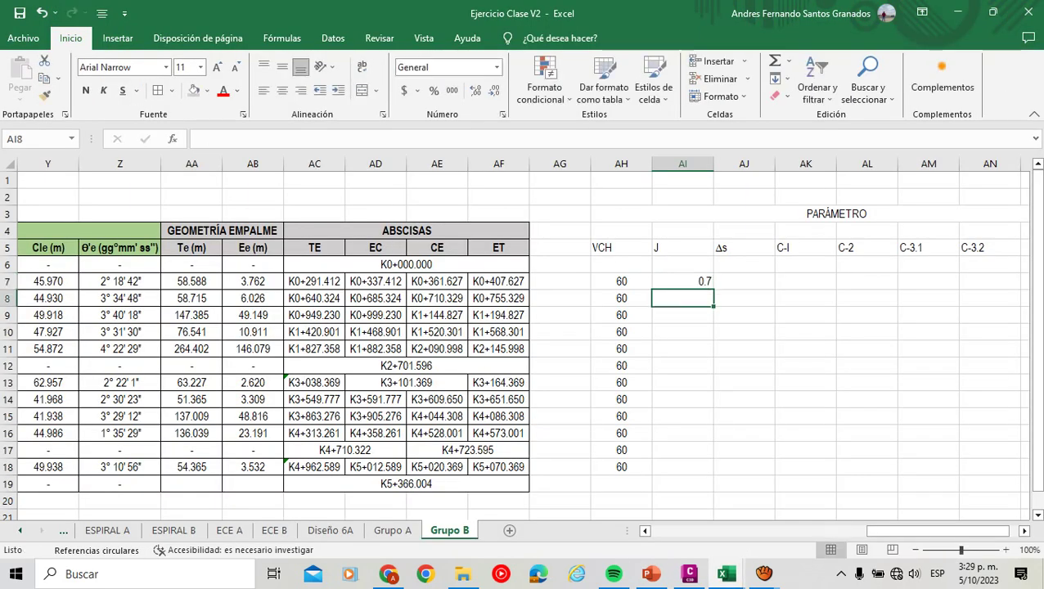
Enter 0.6 for Δs in AJ7, fill the J and Δs values down to row 18, and centre them horizontally and vertically.
click(743, 281)
text(0.6)
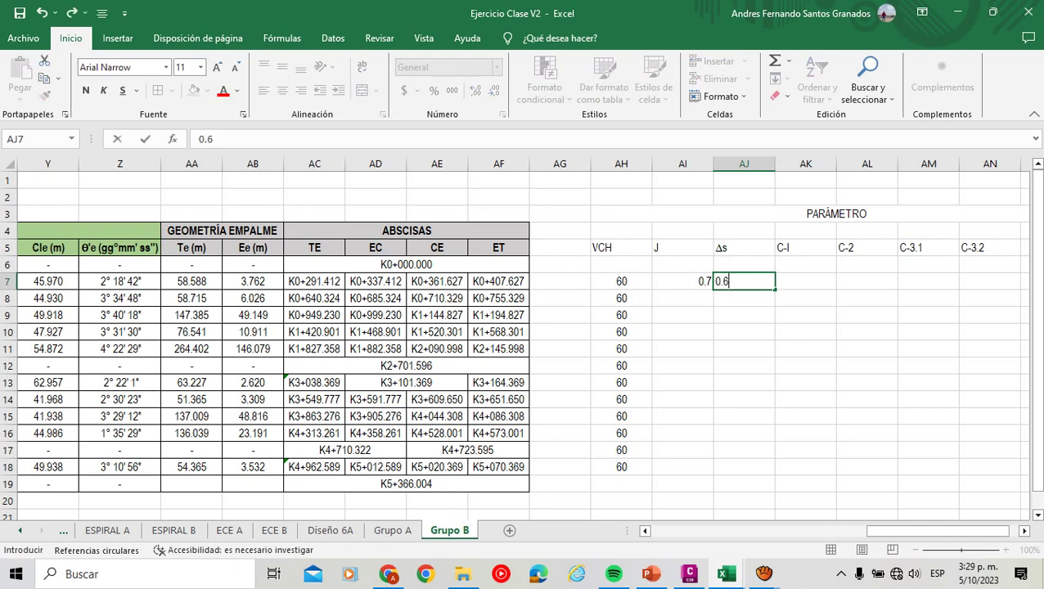
key(Return)
drag(682, 280, 775, 475)
click(283, 90)
click(282, 67)
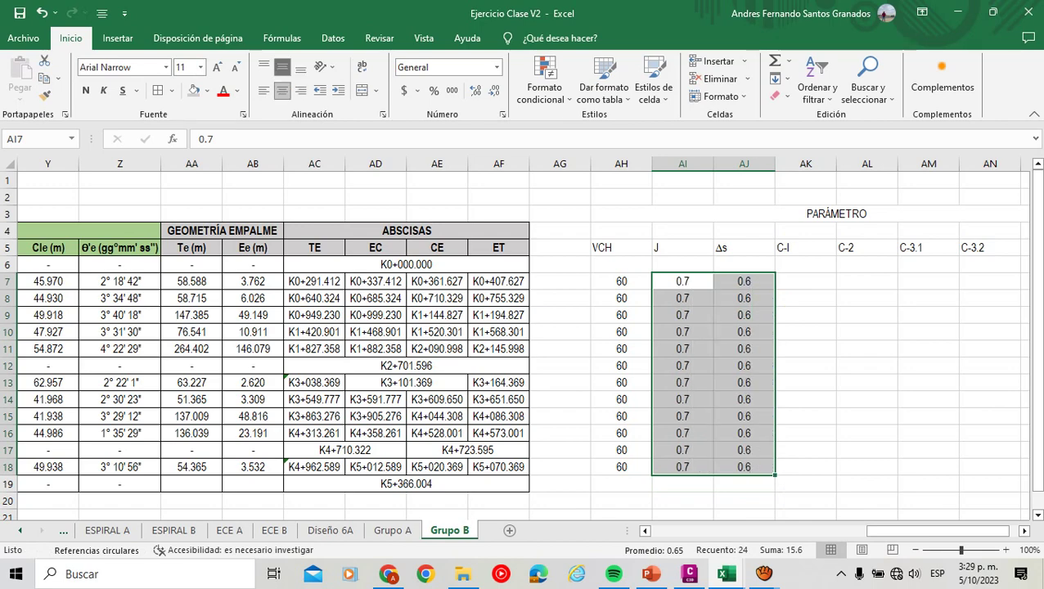
Following the Criterio I slide in PowerPoint, start the C-I formula in AK7 with =((((AH7*E7, multiplying VCH by Rc.
drag(805, 281, 806, 298)
key(alt+Tab)
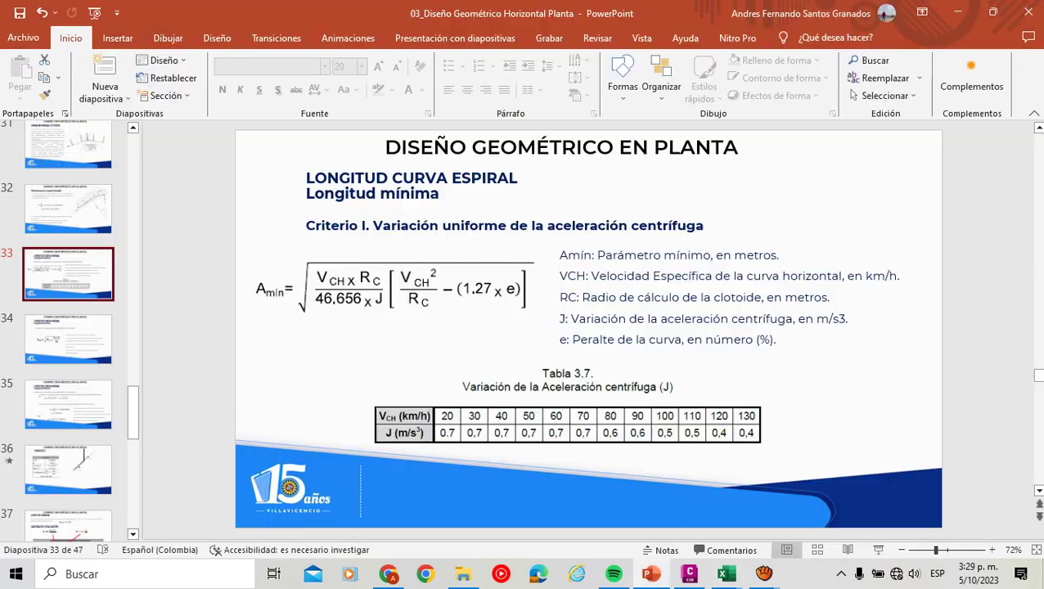
key(alt+Tab)
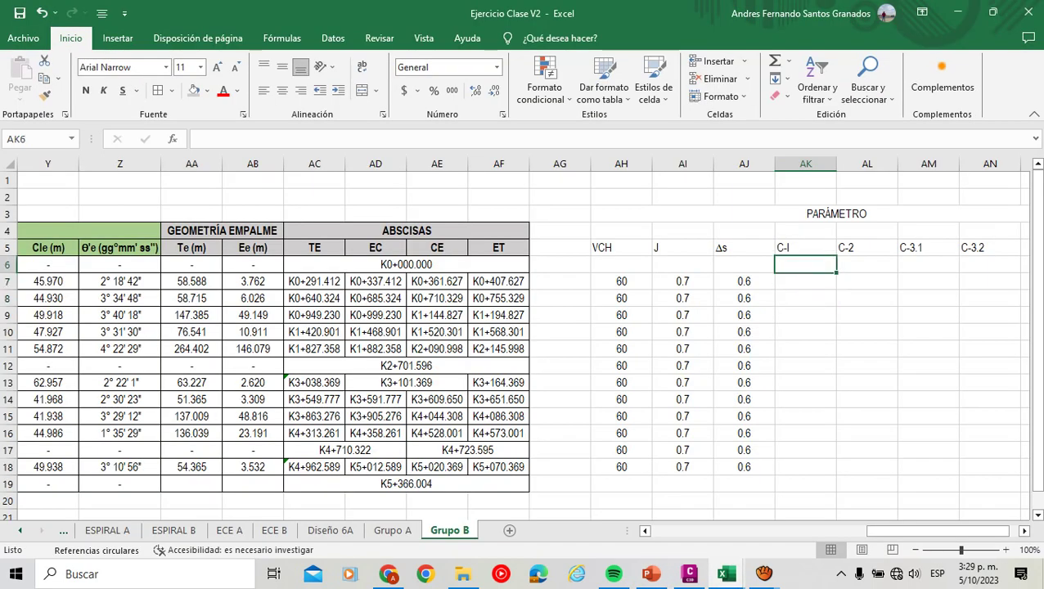
text(=)
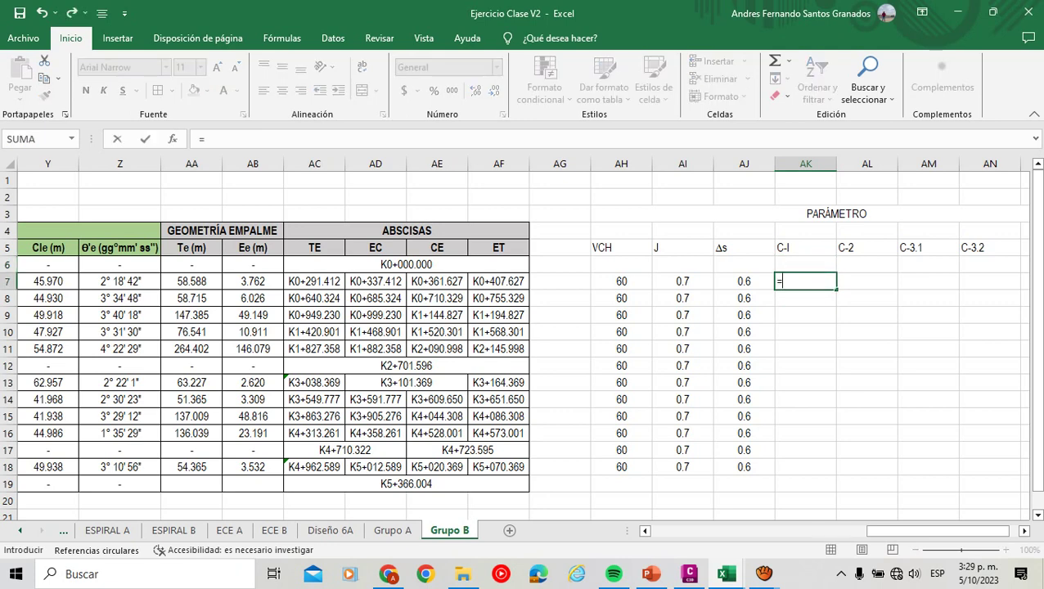
text((((()
key(Left)
key(Left)
key(Left)
key(alt+Tab)
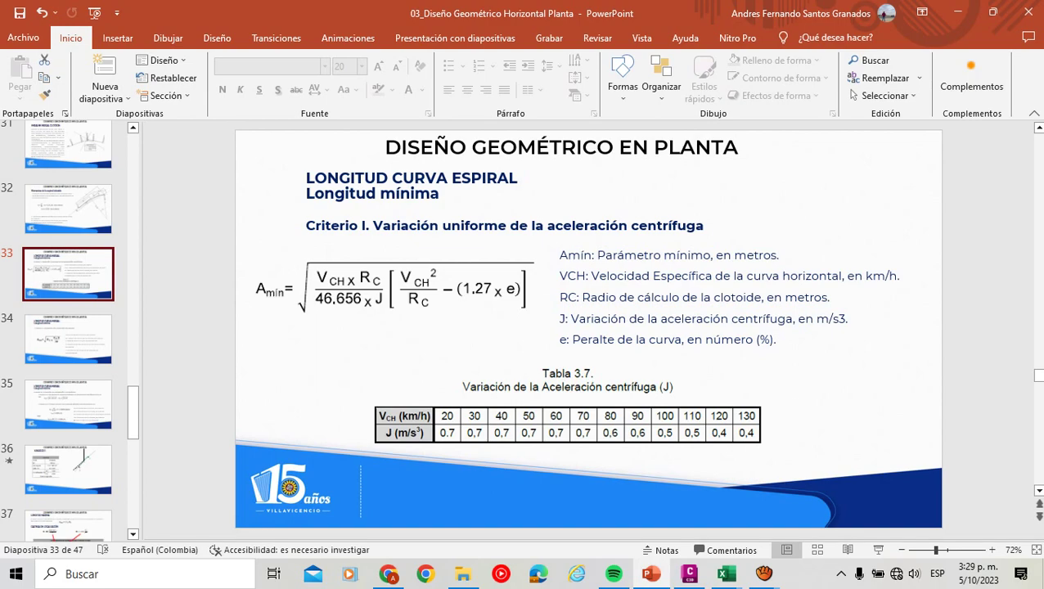
key(alt+Tab)
text(*)
mouse_move(938, 531)
mouse_down()
mouse_move(722, 531)
mouse_move(947, 532)
mouse_up()
click(315, 281)
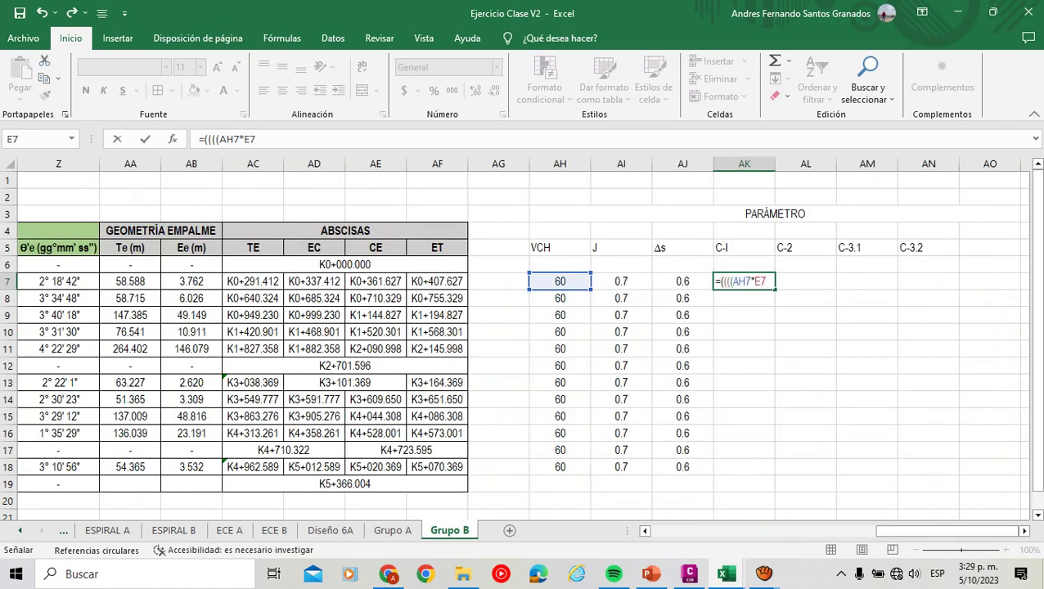
Continue the AK7 formula with )/(46.656*AI7) to divide by the constant times J.
text()/(46.)
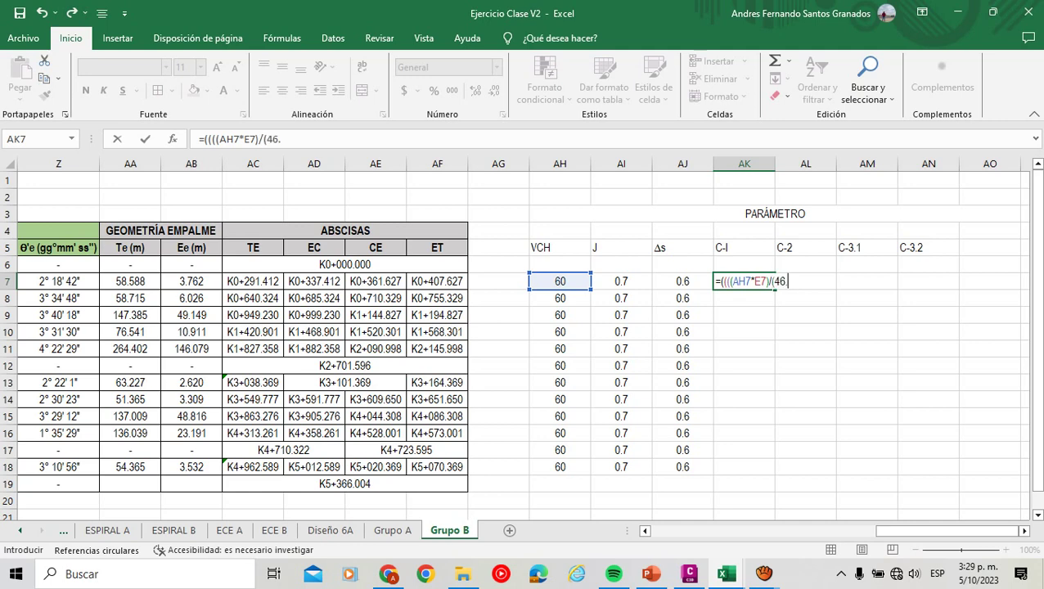
text(656)
key(Left)
key(Left)
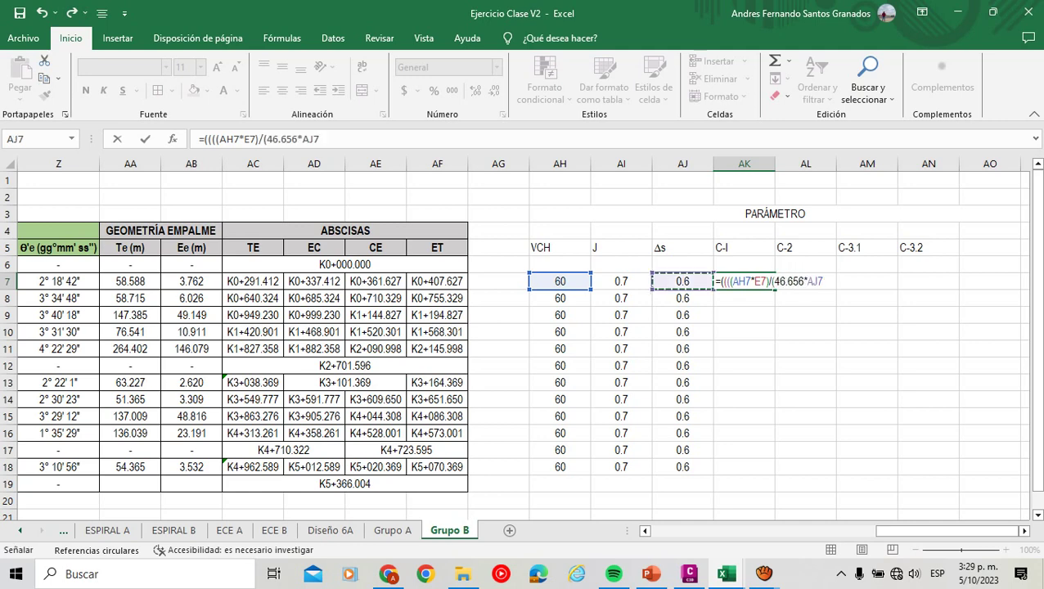
text())
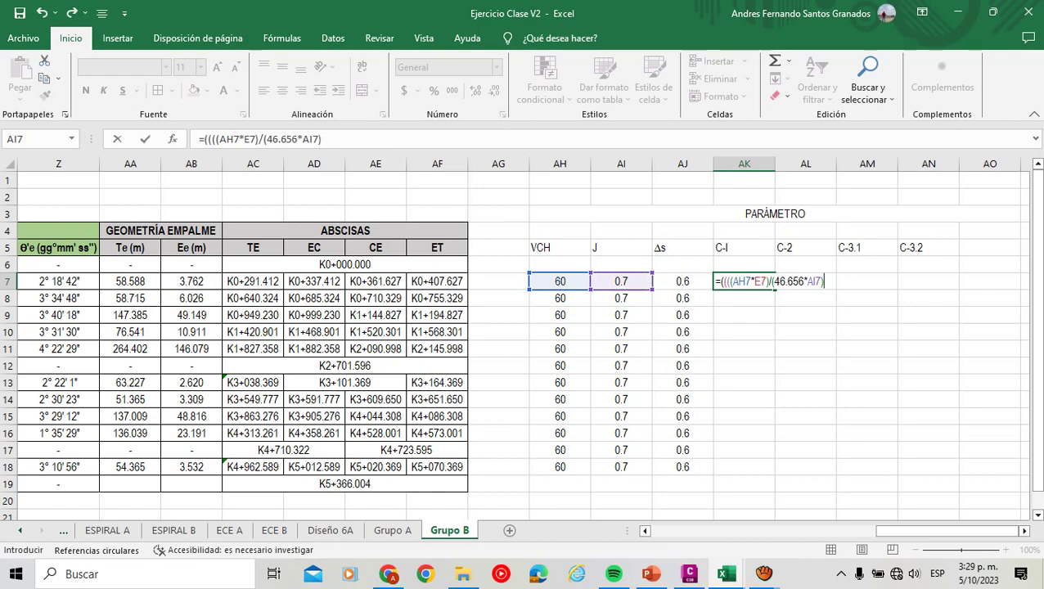
Recheck the Criterio I slide in PowerPoint and extend the AK7 formula with )*(((AH7^2)/E7 for VCH squared over Rc.
key(alt+Tab)
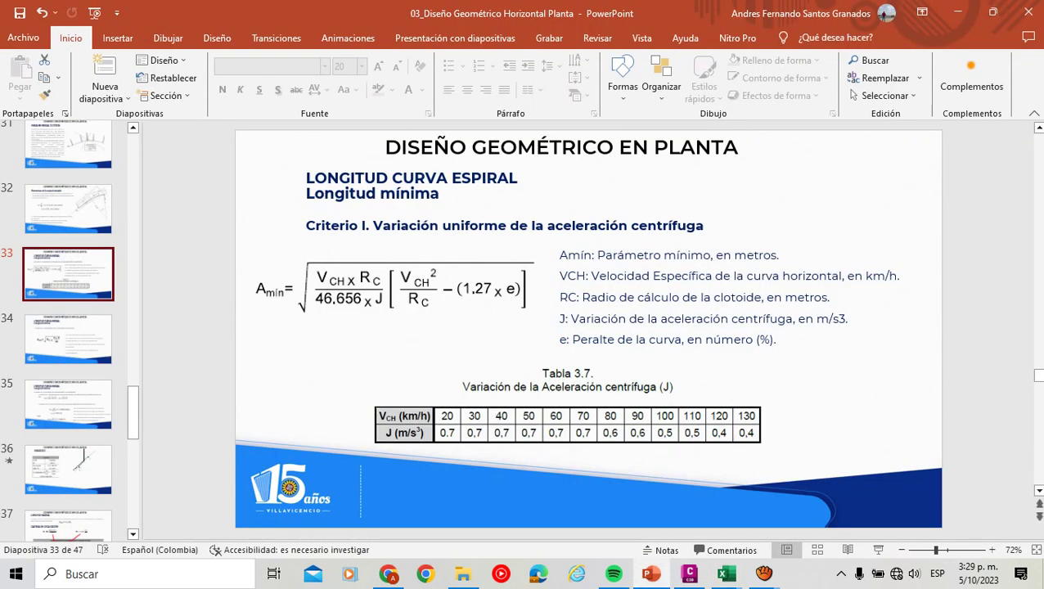
key(alt+Tab)
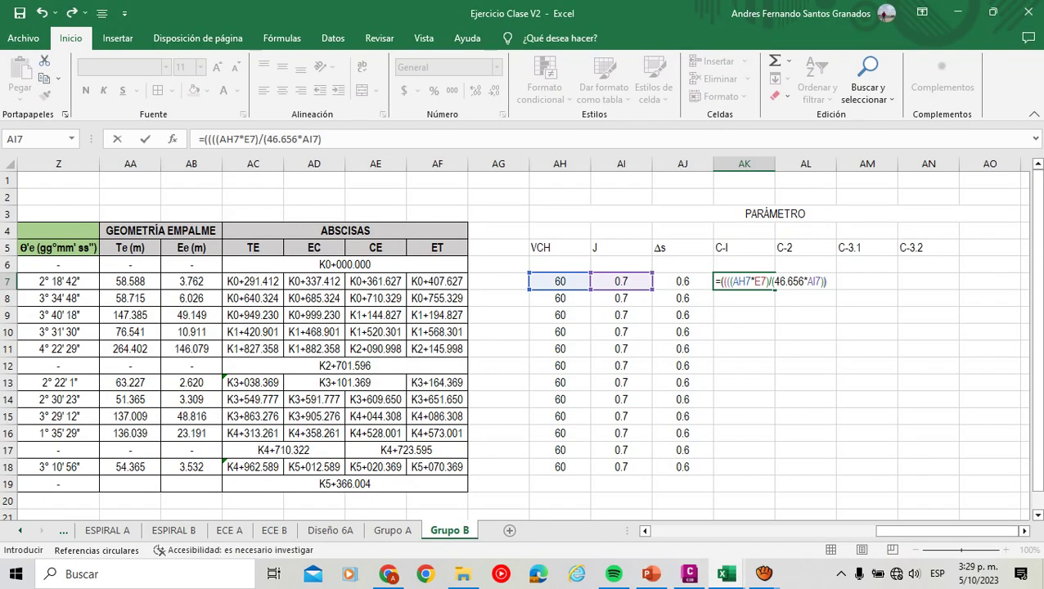
text()*)
key(alt)
key(alt)
text(((()
click(560, 281)
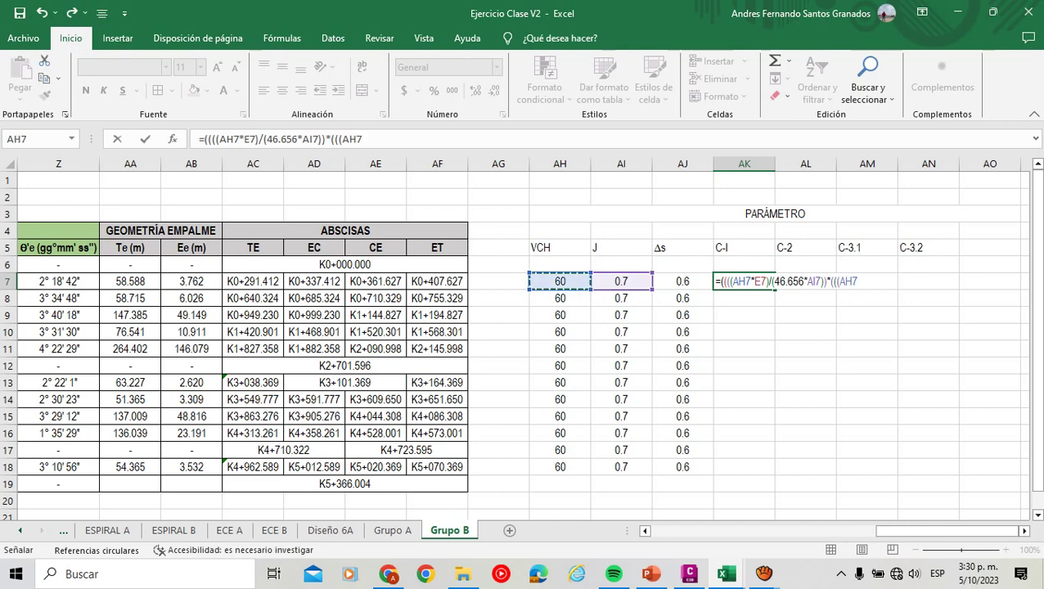
text(^2)
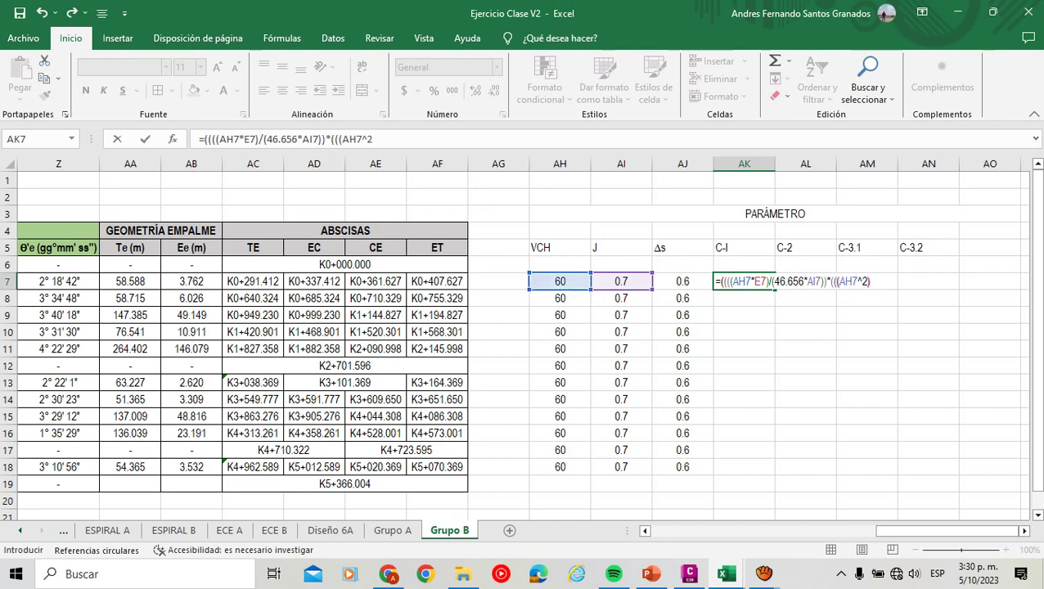
text()/)
drag(896, 531, 655, 530)
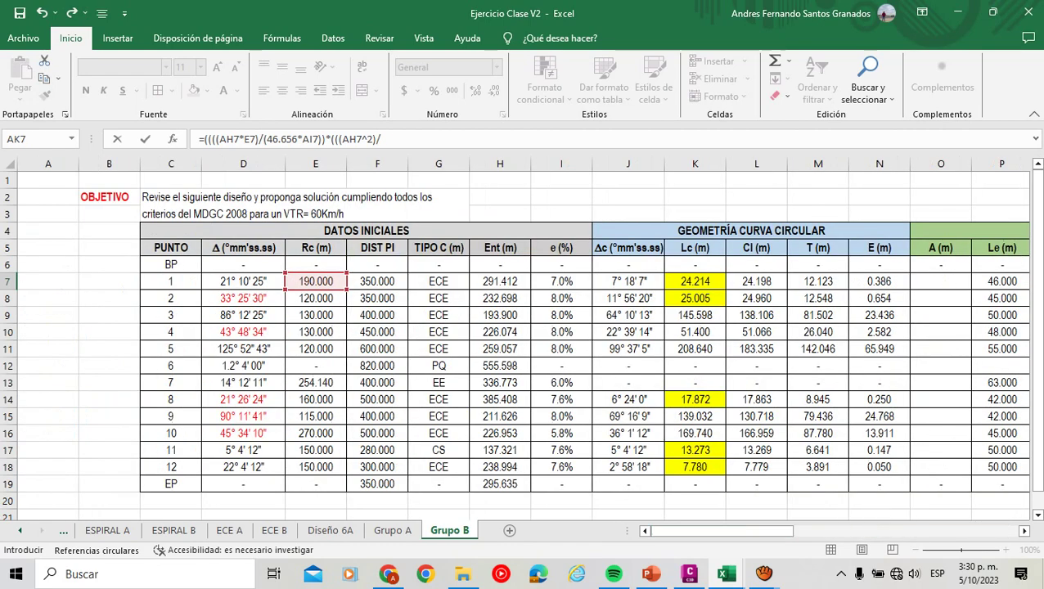
click(316, 281)
drag(721, 531, 947, 530)
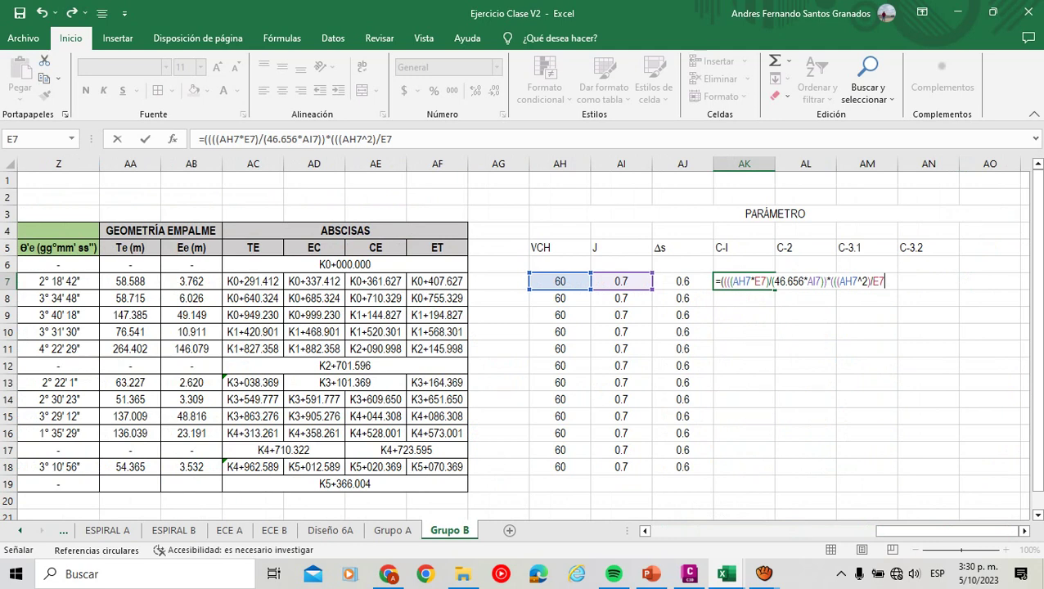
Extend the AK7 formula with )-(1.27* after rechecking the superelevation term on the Criterio I slide in PowerPoint.
text()-1.27*)
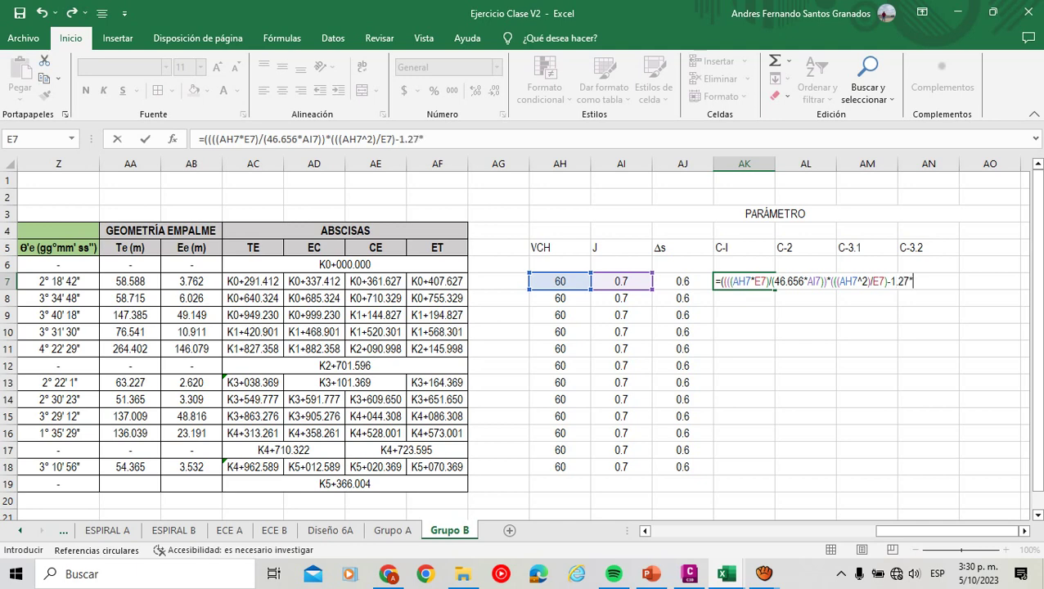
key(alt+Tab)
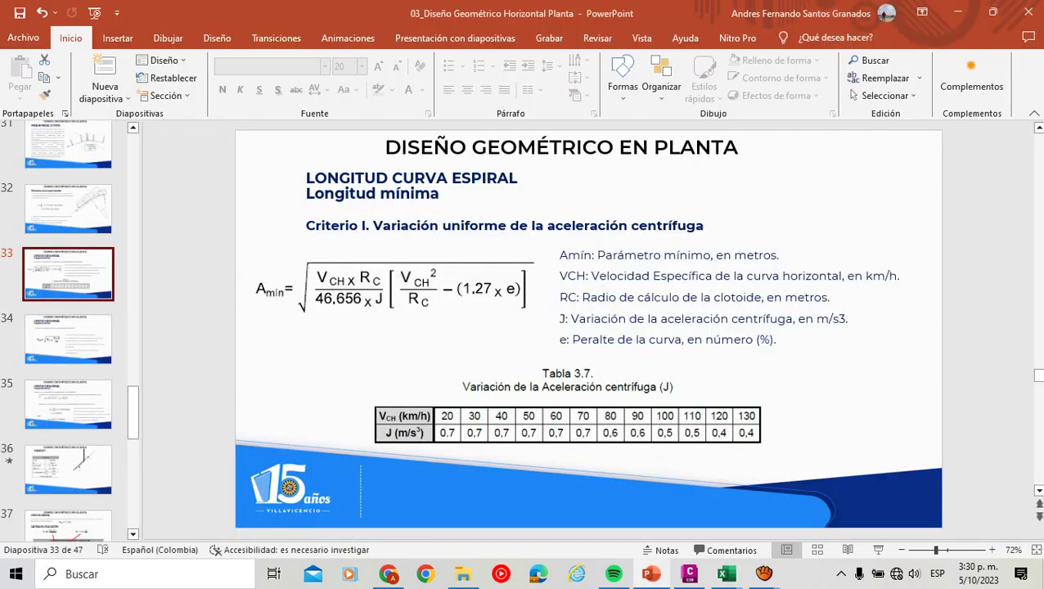
key(alt+Tab)
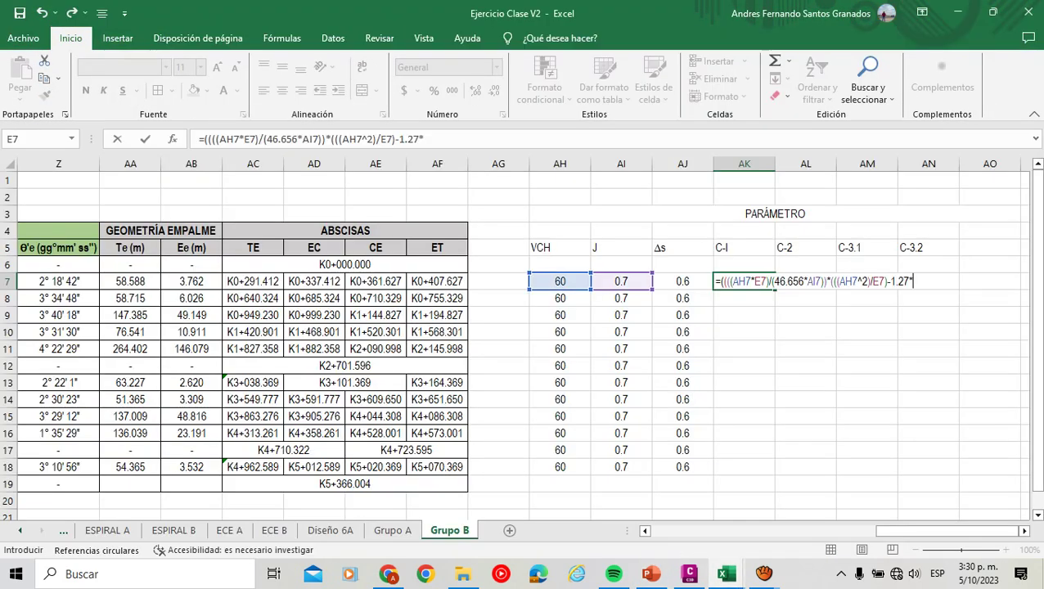
click(890, 281)
text(()
key(Right)
key(Right)
key(Right)
key(Right)
key(Right)
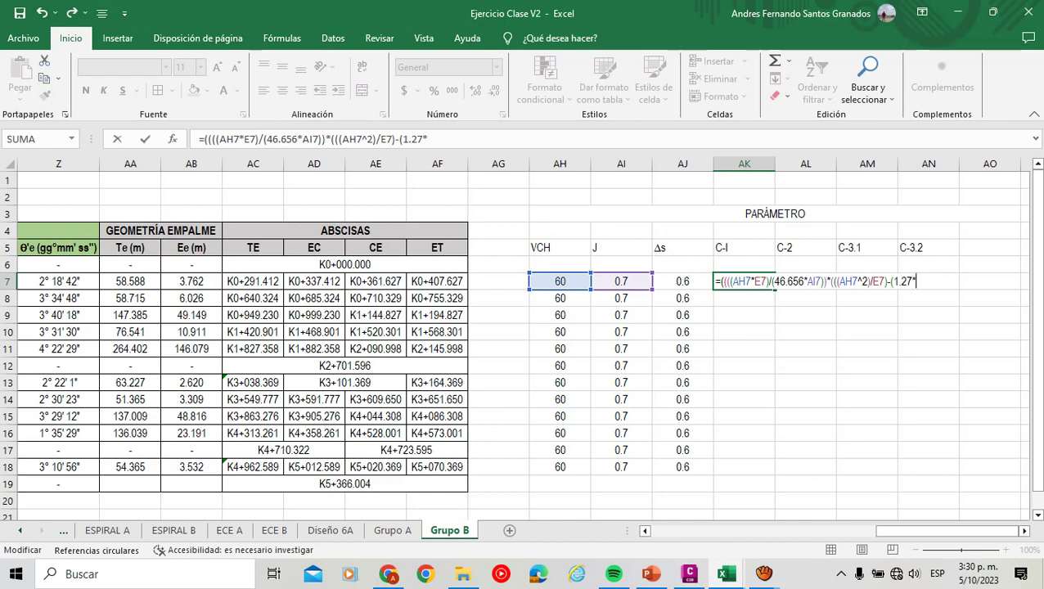
Multiply 1.27 by the superelevation in I7 and close the AK7 expression with ))).
drag(948, 531, 732, 531)
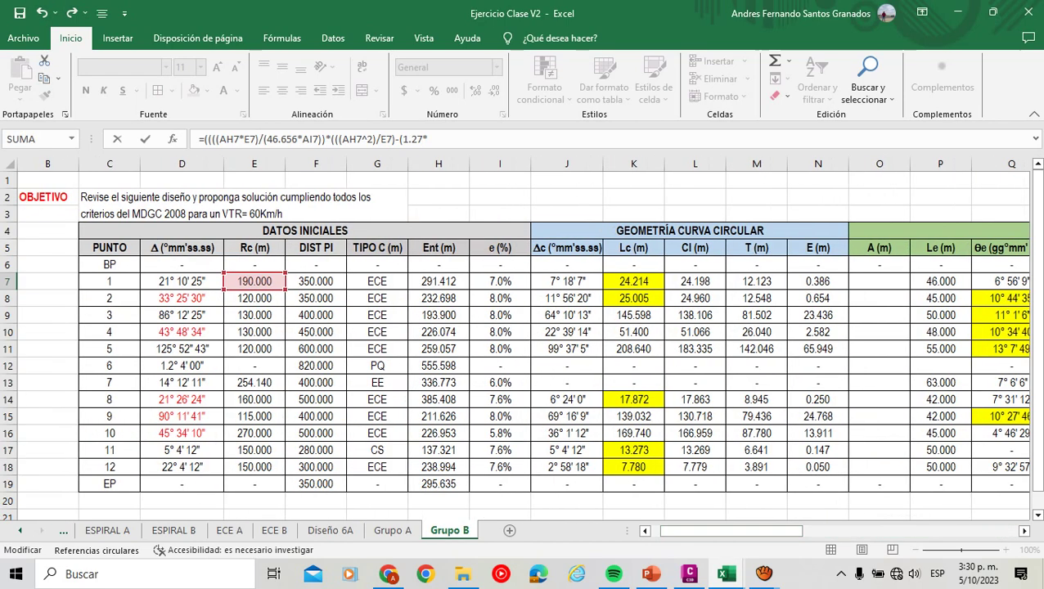
click(500, 281)
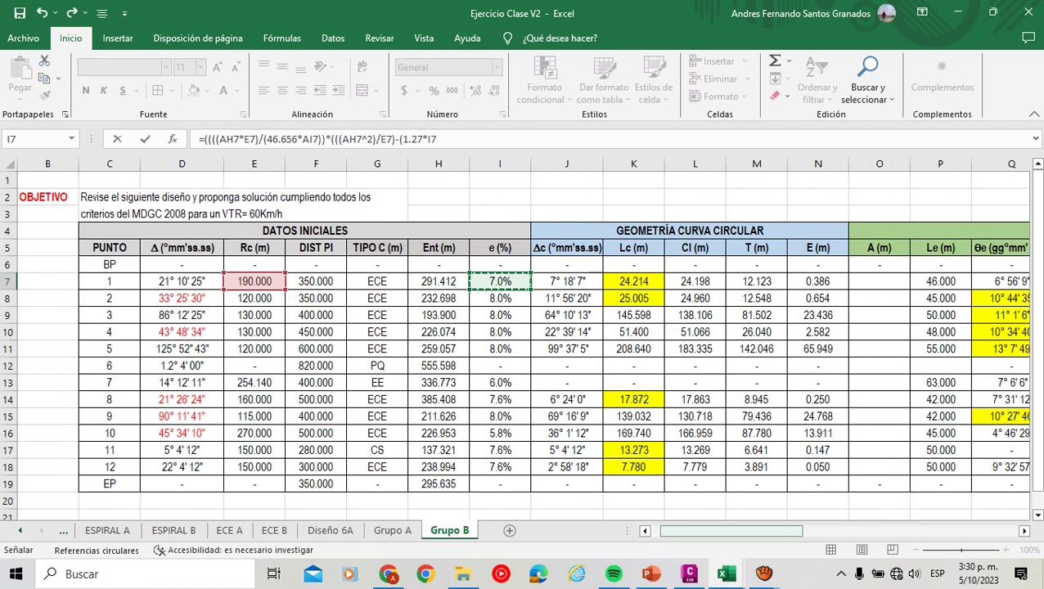
drag(731, 530, 941, 530)
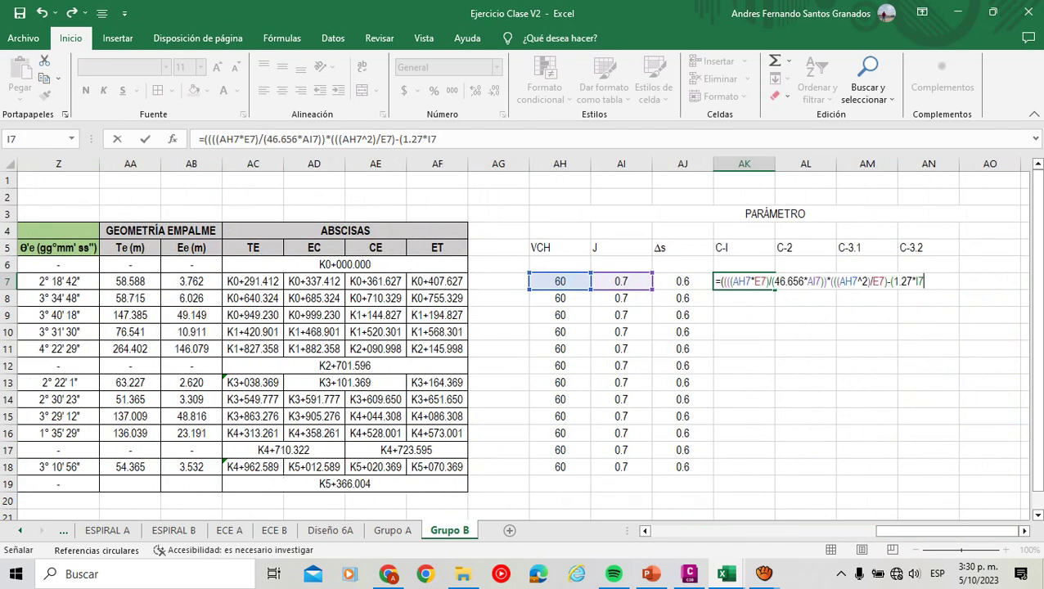
text())))
Insert the RAIZ function after the first opening parenthesis of the AK7 formula to take the square root of the expression.
click(726, 281)
key(Left)
key(Caps_Lock)
text(R)
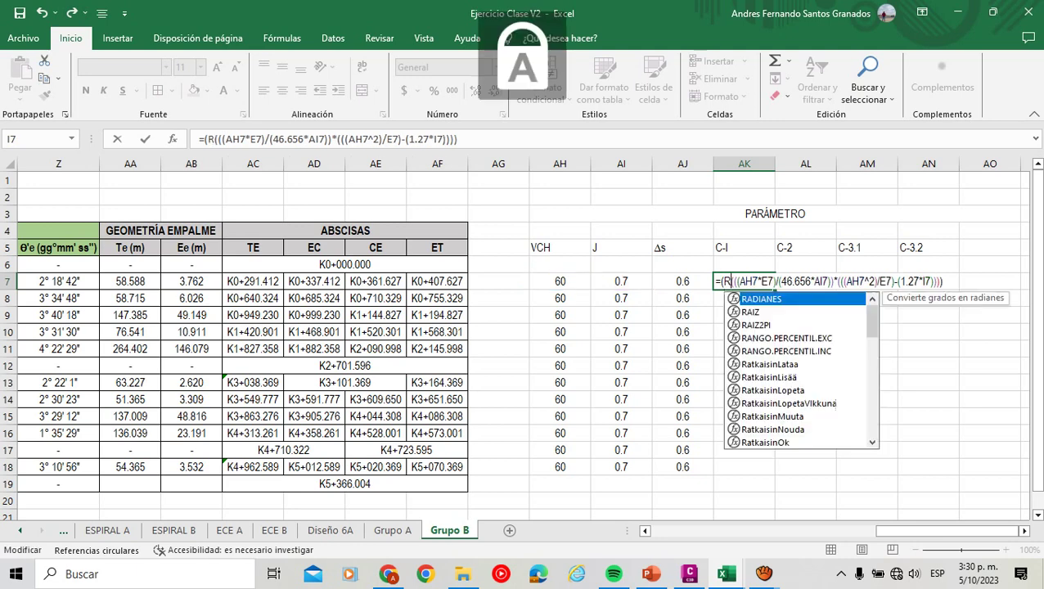
key(Caps_Lock)
text(s)
key(BackSpace)
text(aiz)
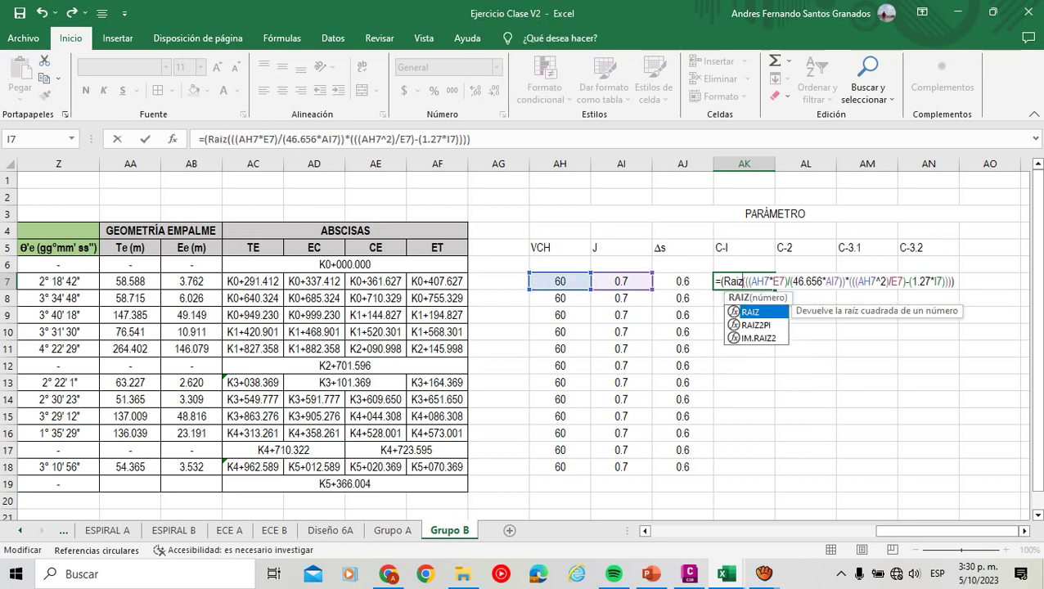
key(Tab)
click(752, 281)
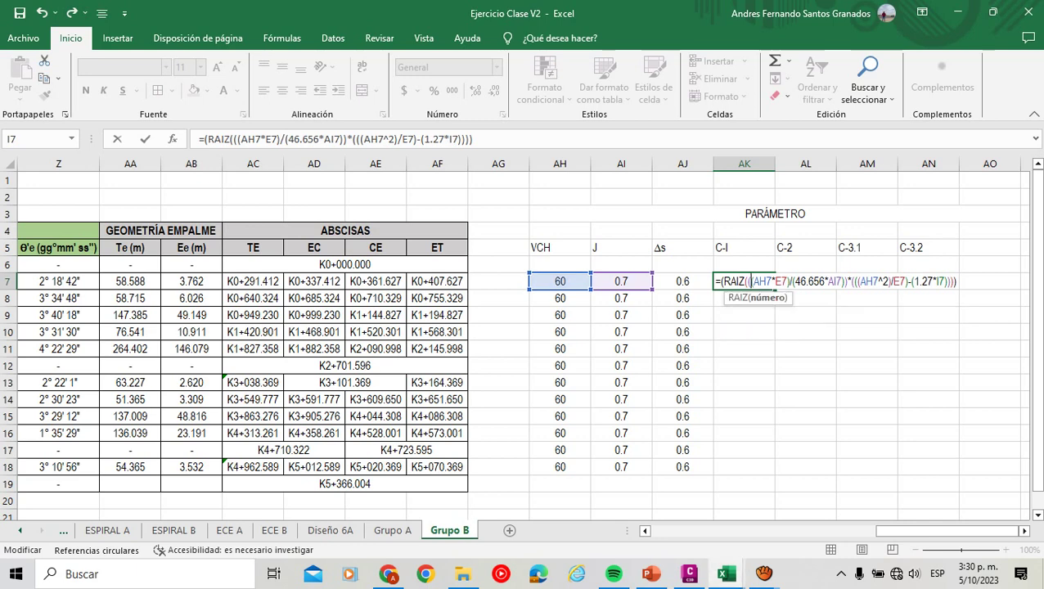
click(957, 282)
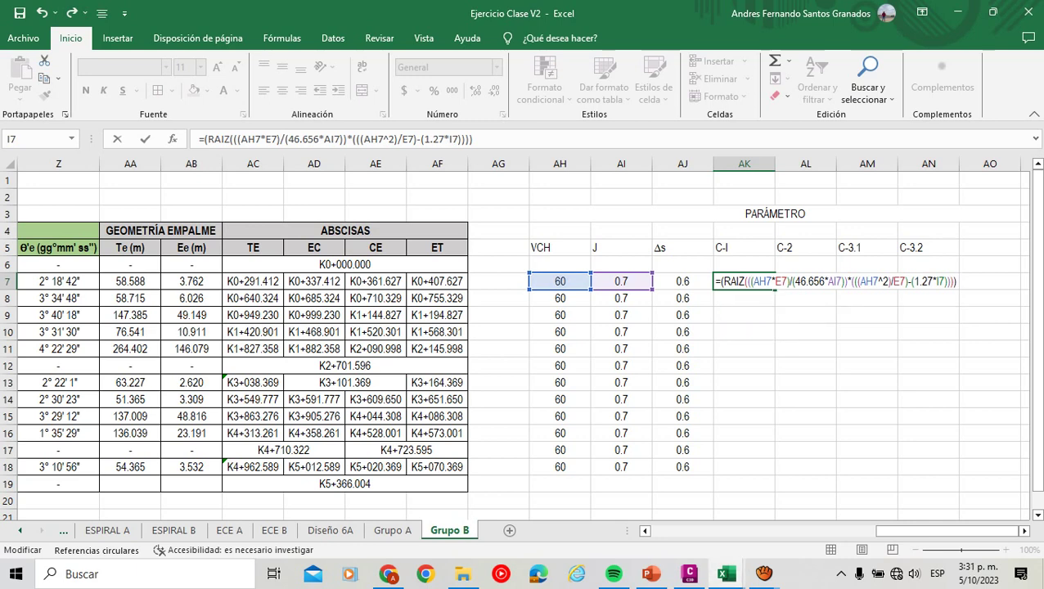
Finish the AK7 formula with ^2/E7 to divide the squared parameter by Rc, and compare it with the Criterio I slide in PowerPoint.
text(^2/)
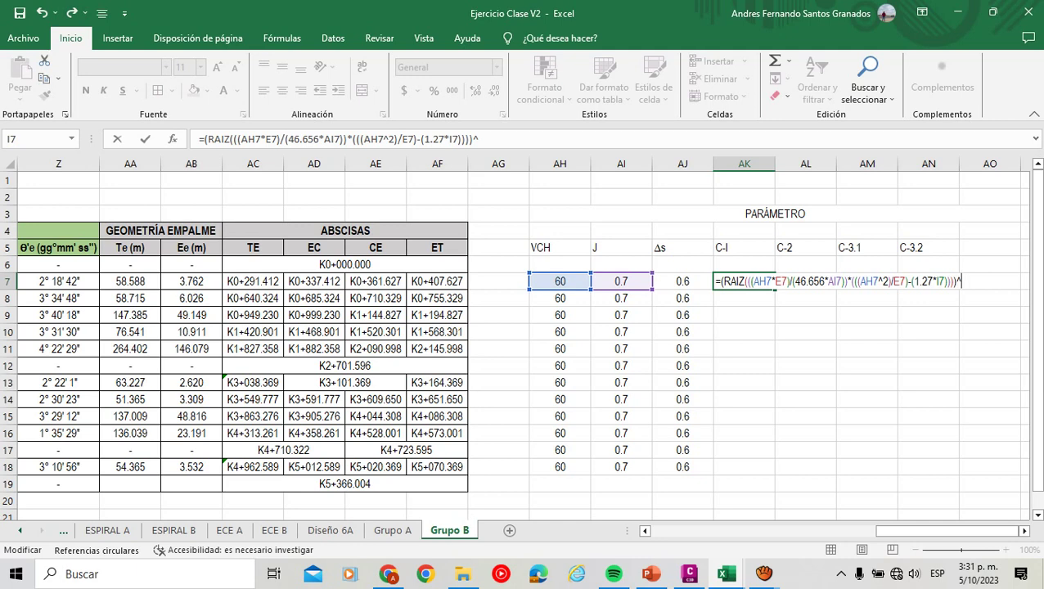
text(2/)
drag(949, 531, 719, 530)
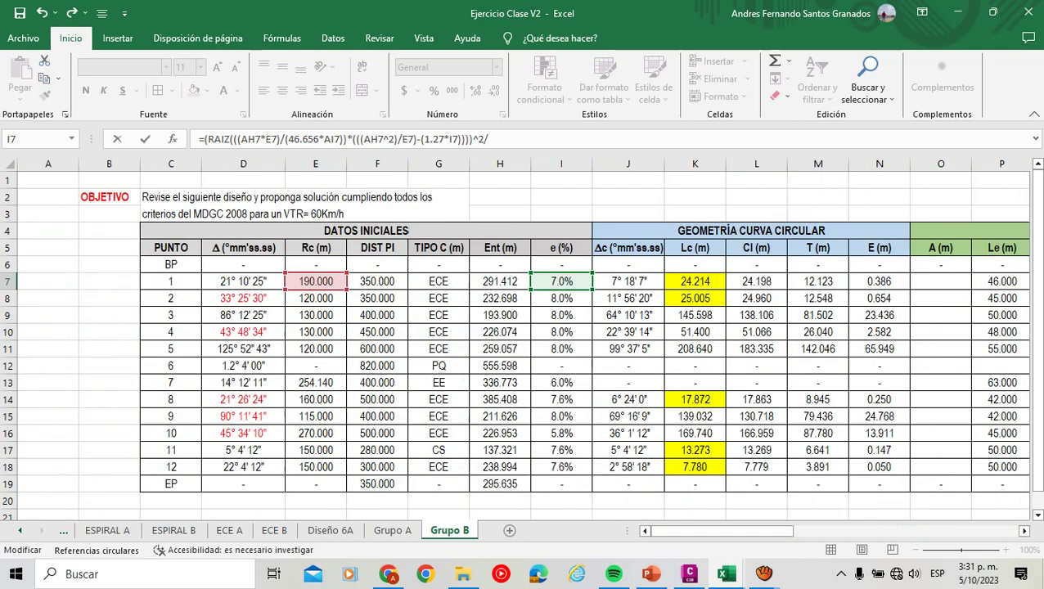
click(316, 280)
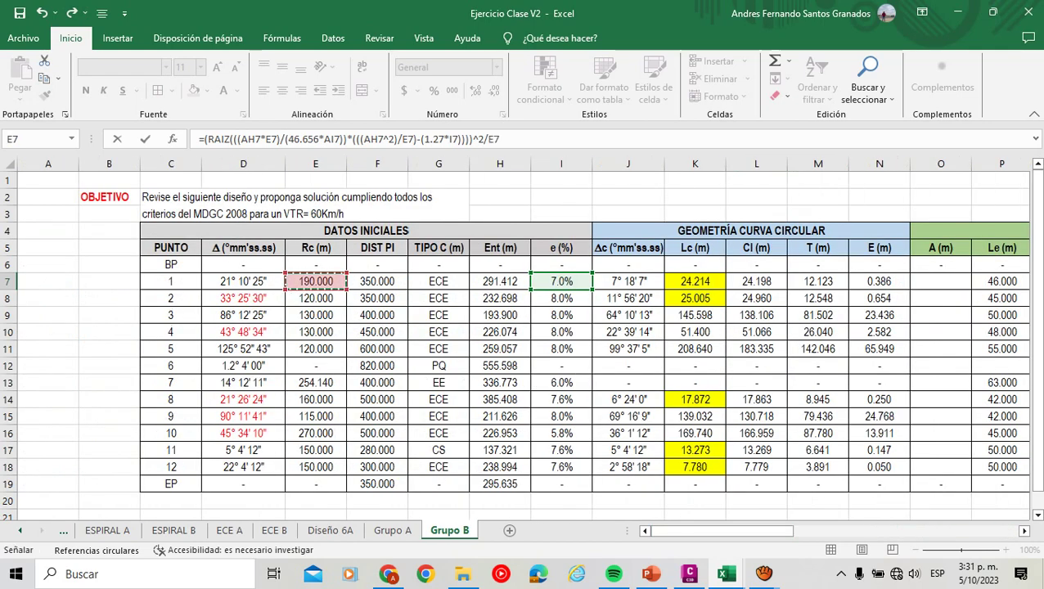
key(Return)
key(Right)
key(Right)
key(Right)
key(Left)
key(Left)
key(Left)
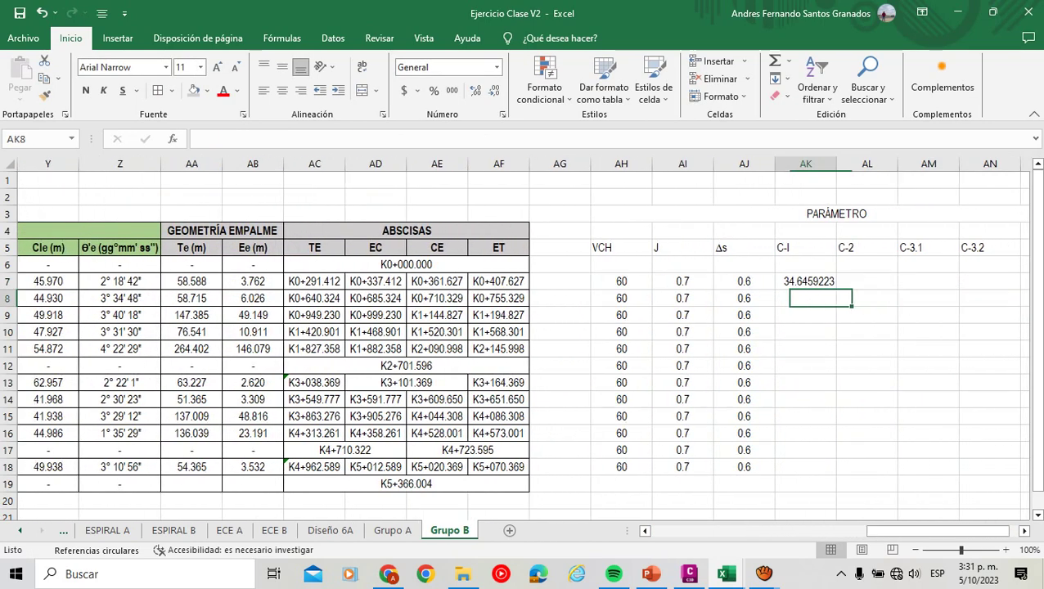
key(Up)
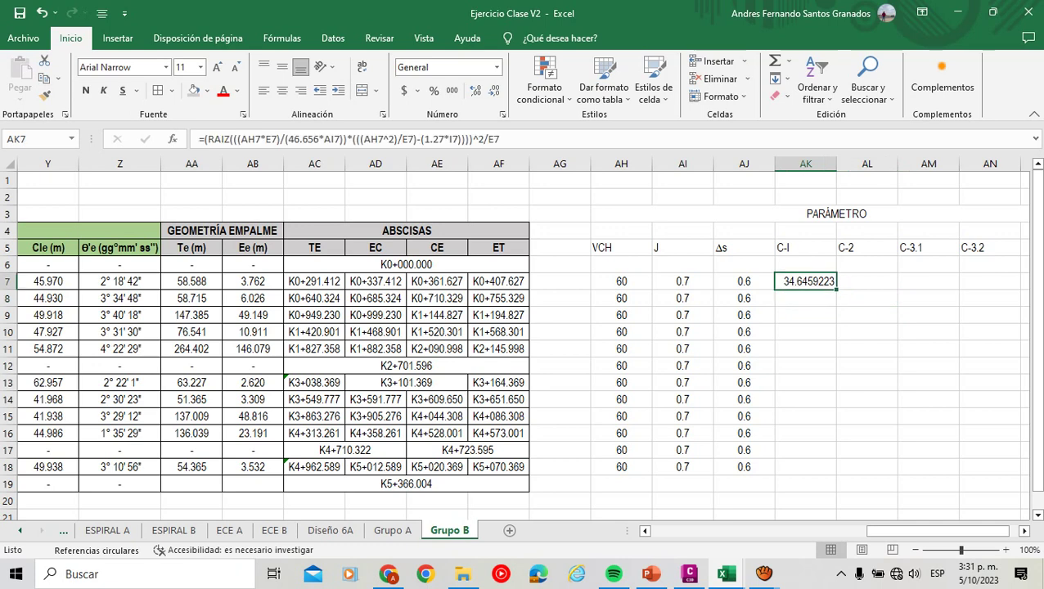
key(alt+Tab)
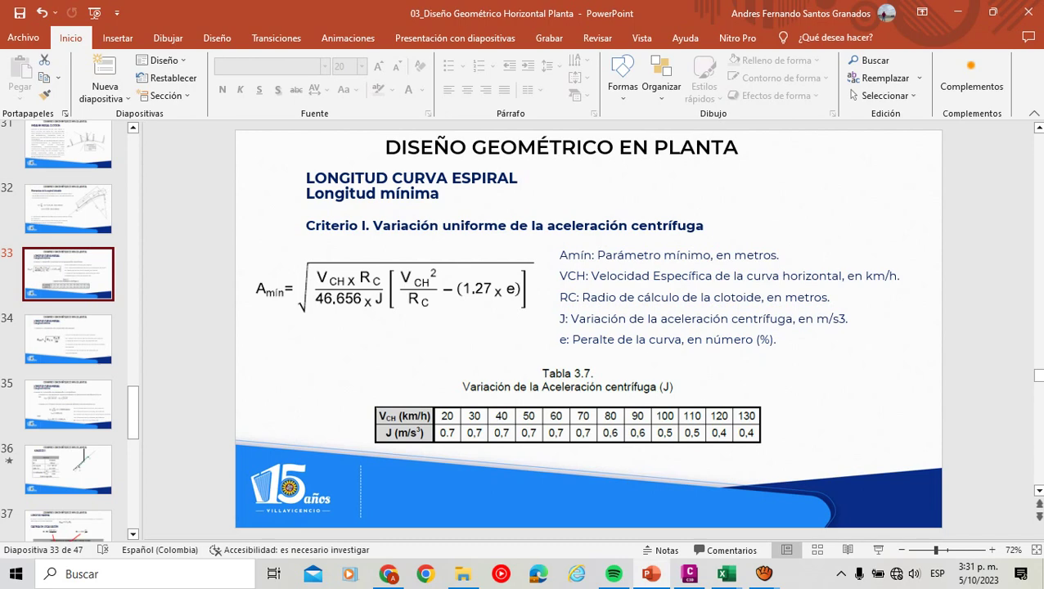
key(alt+Tab)
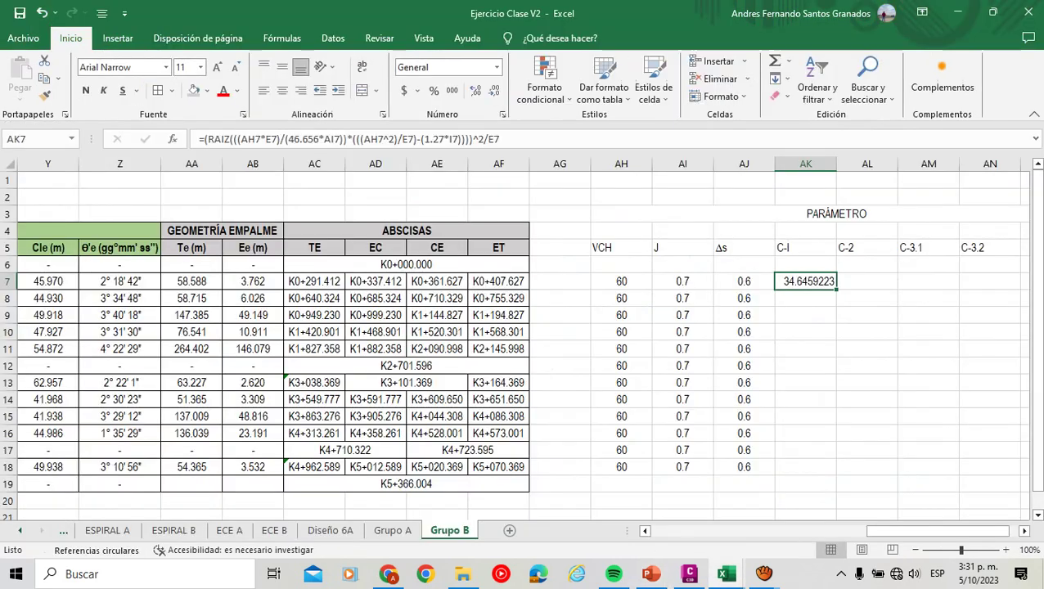
Start the C-2 formula in AL7 with =raiz(, consulting the Criterio II slide in PowerPoint.
click(806, 247)
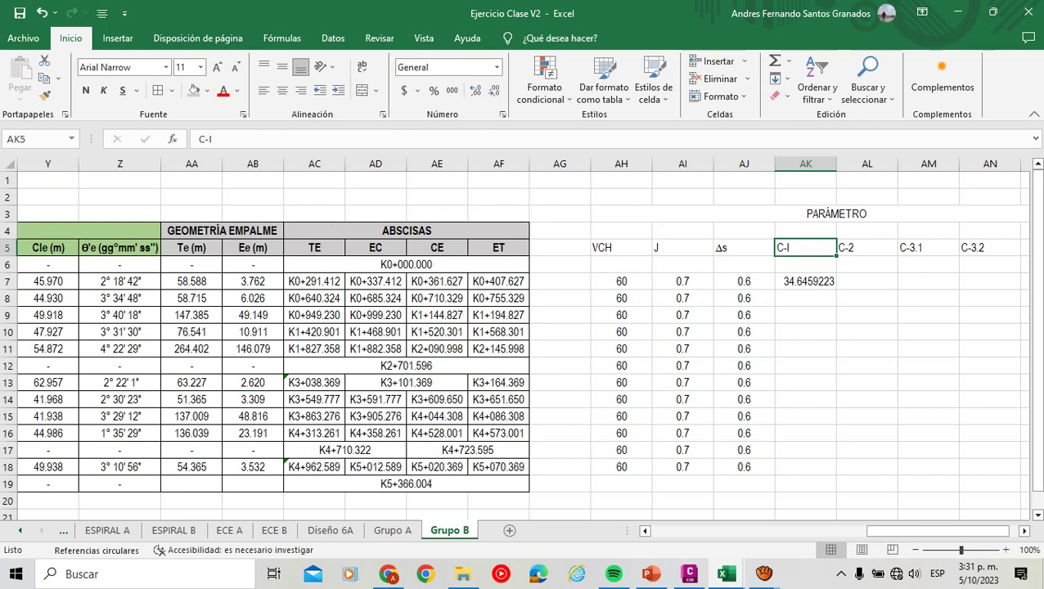
click(805, 280)
click(867, 281)
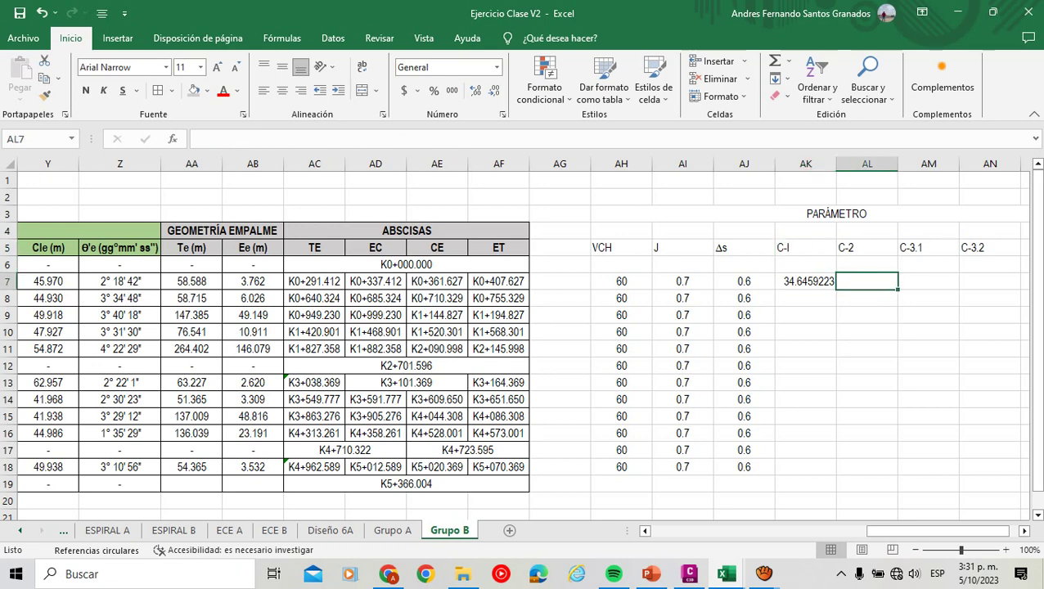
click(806, 280)
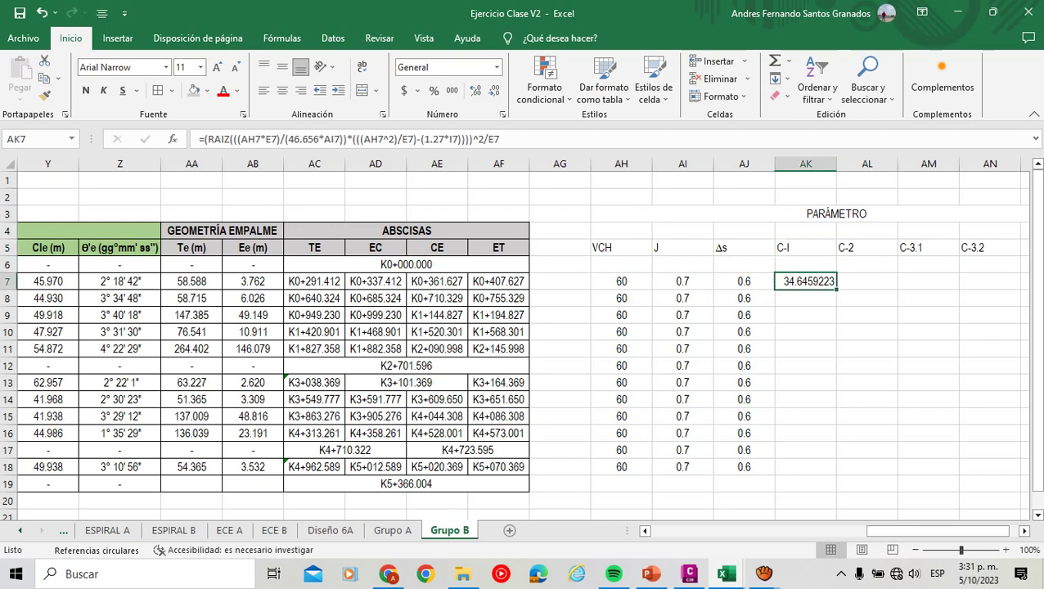
click(866, 281)
text(=)
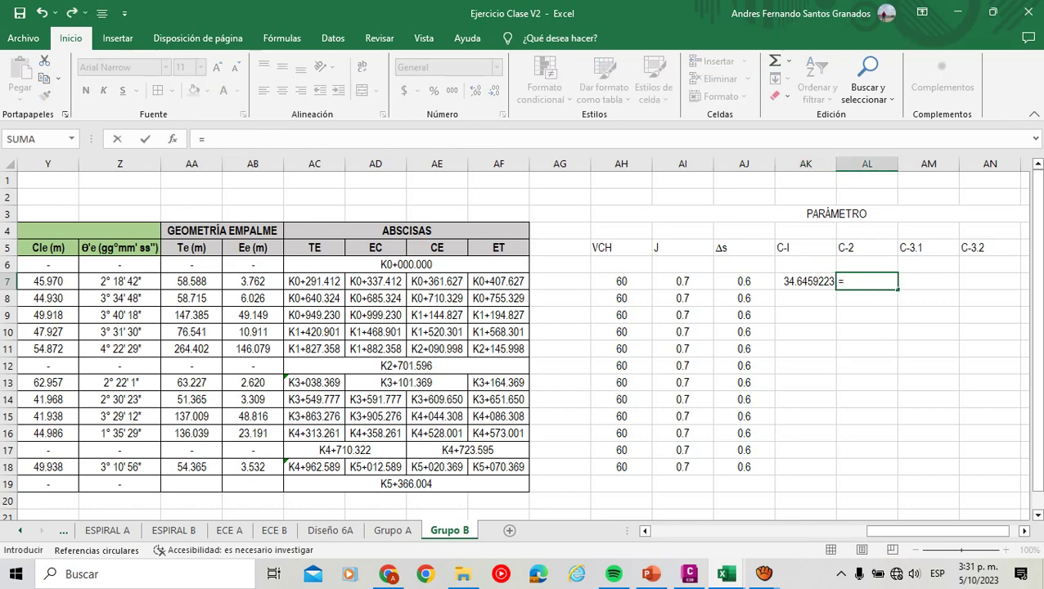
key(alt+Tab)
key(Down)
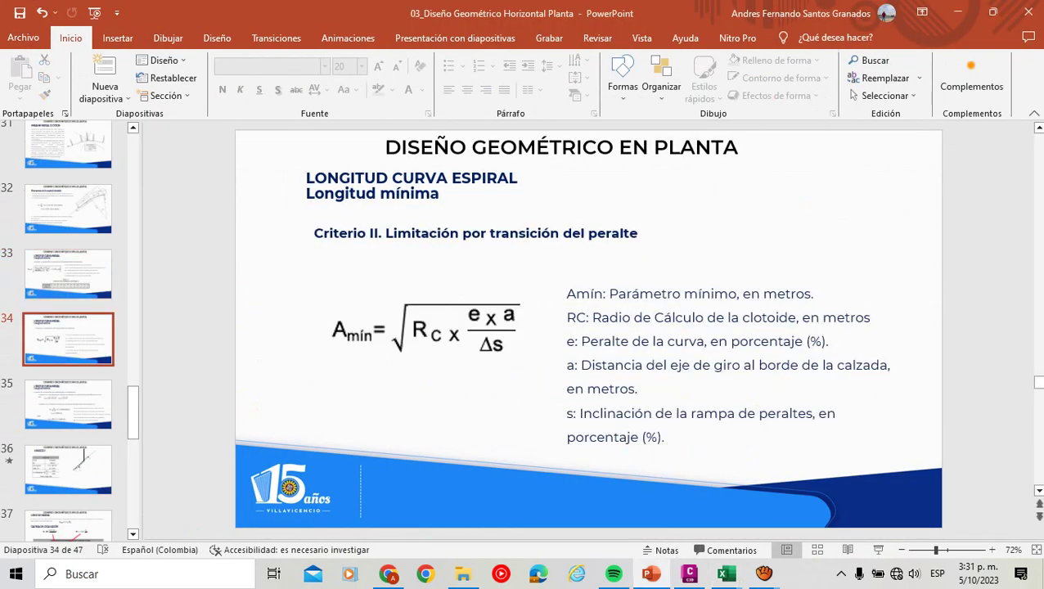
key(alt+Tab)
text(raiz)
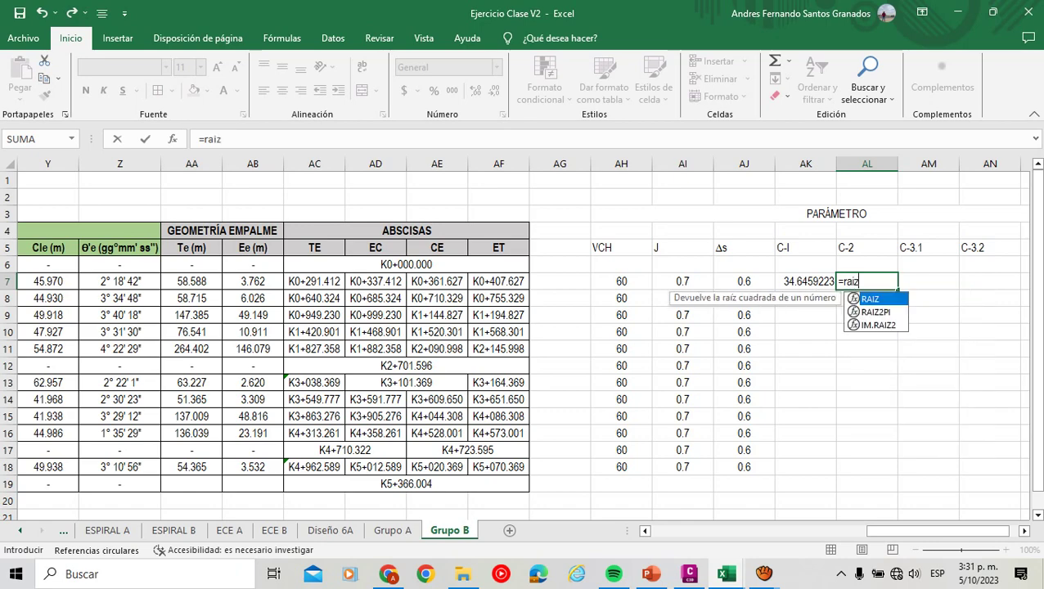
text(()
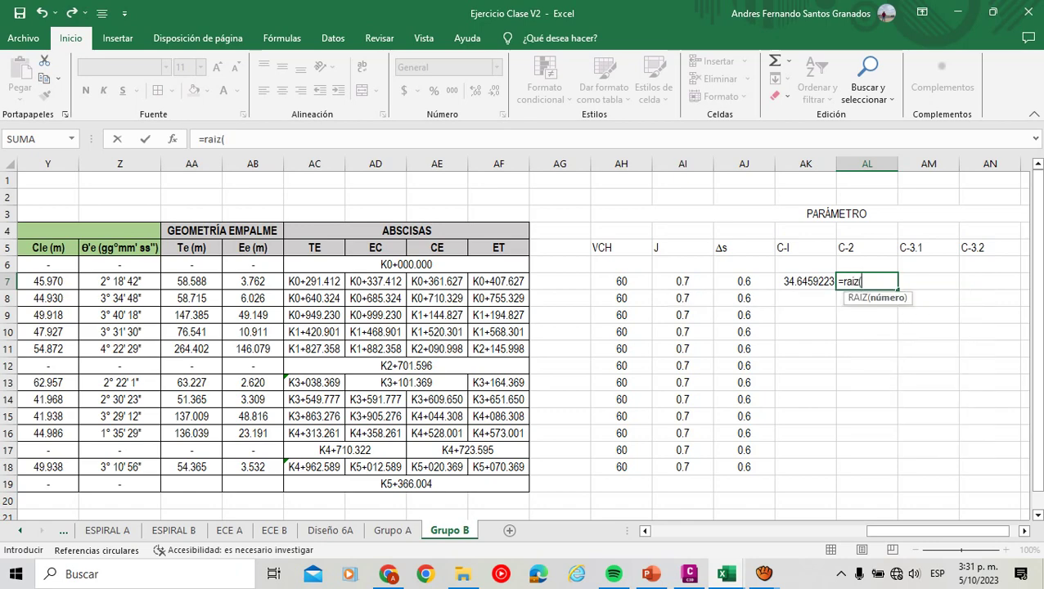
Continue the AL7 formula with E7*I7*100* to multiply Rc by the superelevation as a percentage.
drag(883, 530, 941, 531)
click(316, 281)
text(*)
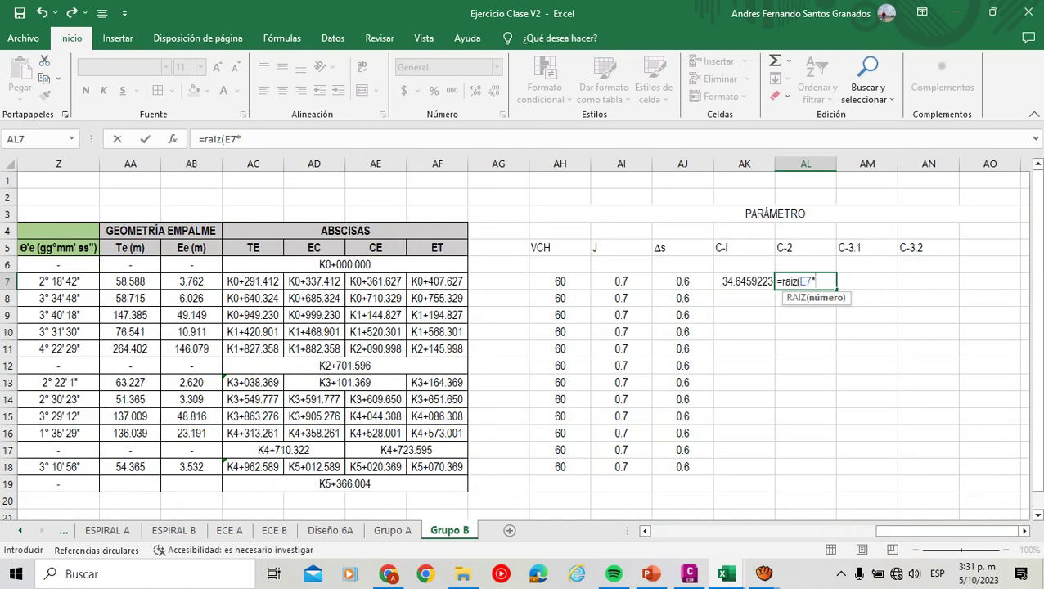
drag(941, 530, 743, 531)
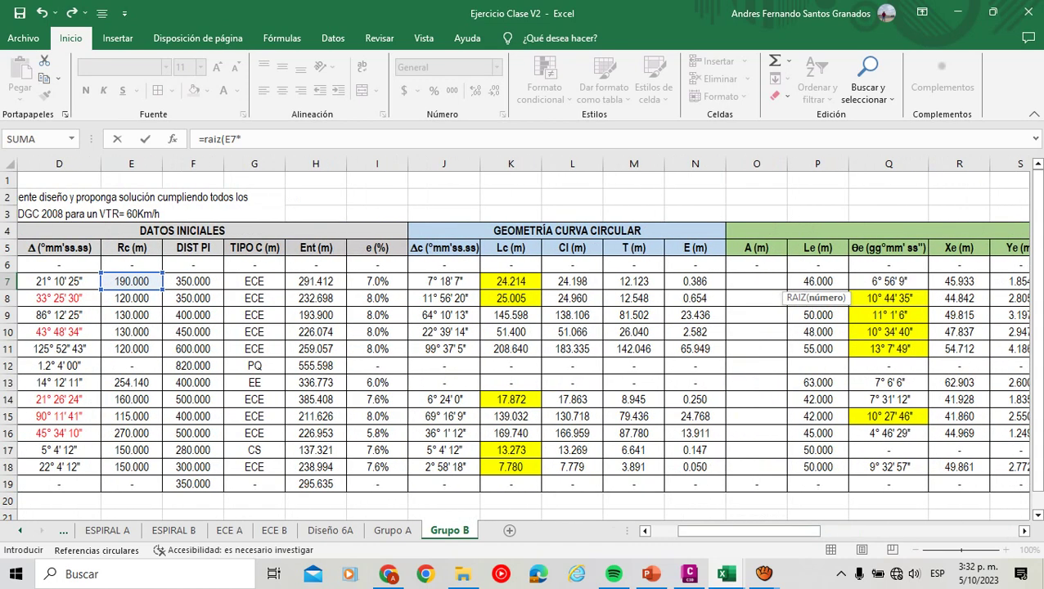
click(378, 280)
text(*100*)
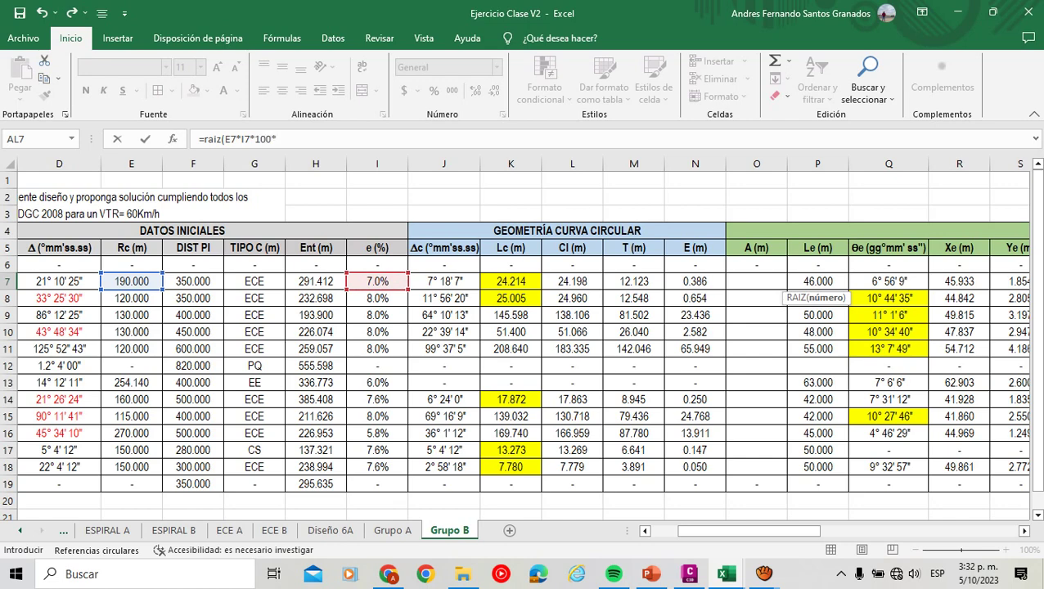
drag(743, 531, 946, 531)
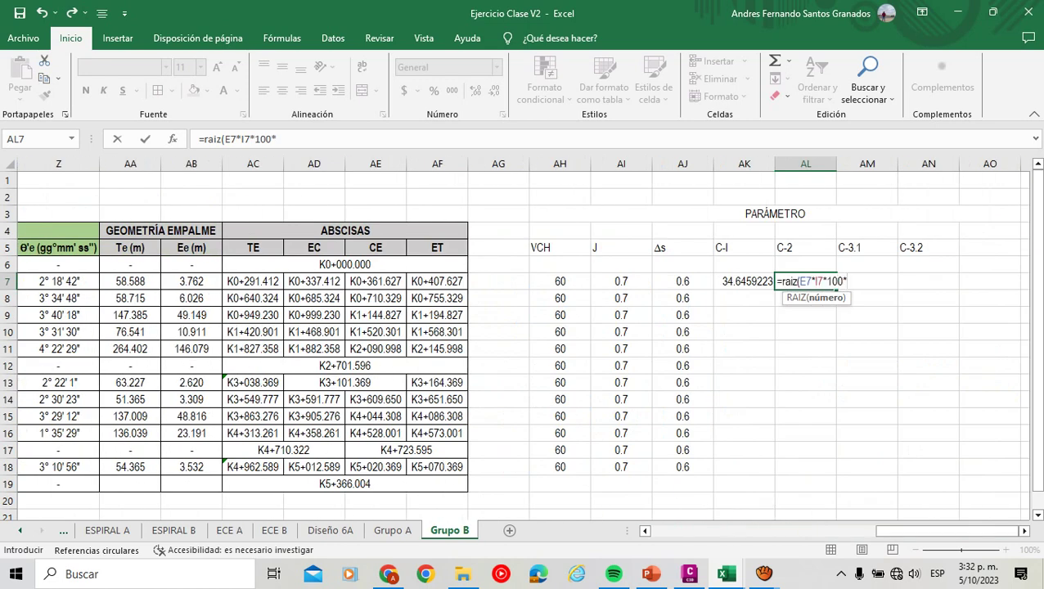
Complete the AL7 formula with 3.65/AJ7, dividing by Δs as on the Criterio II slide in PowerPoint.
text(*3.65)
key(alt+Tab)
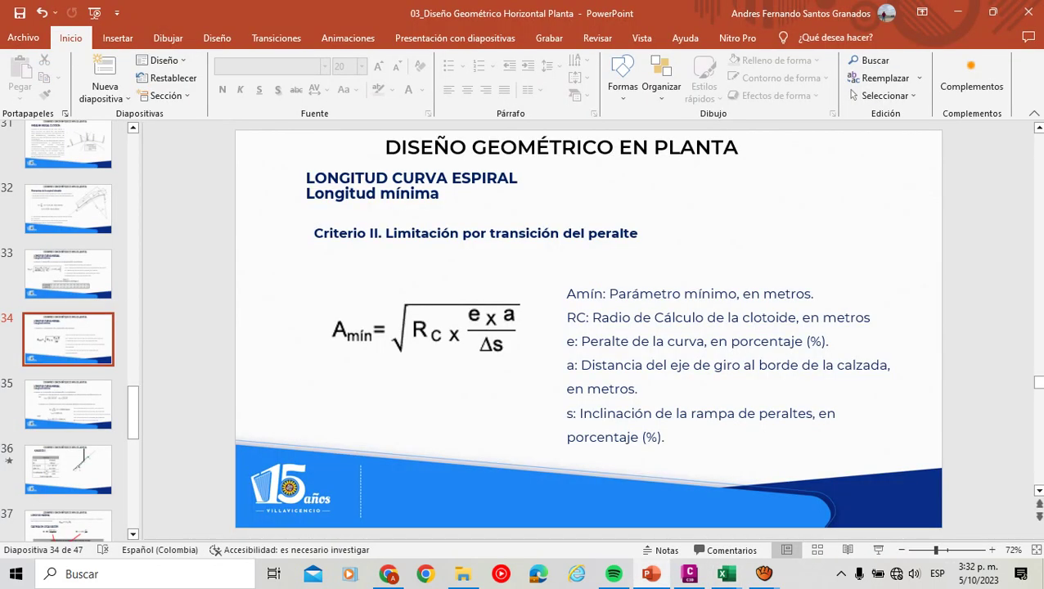
key(alt+Tab)
text(/)
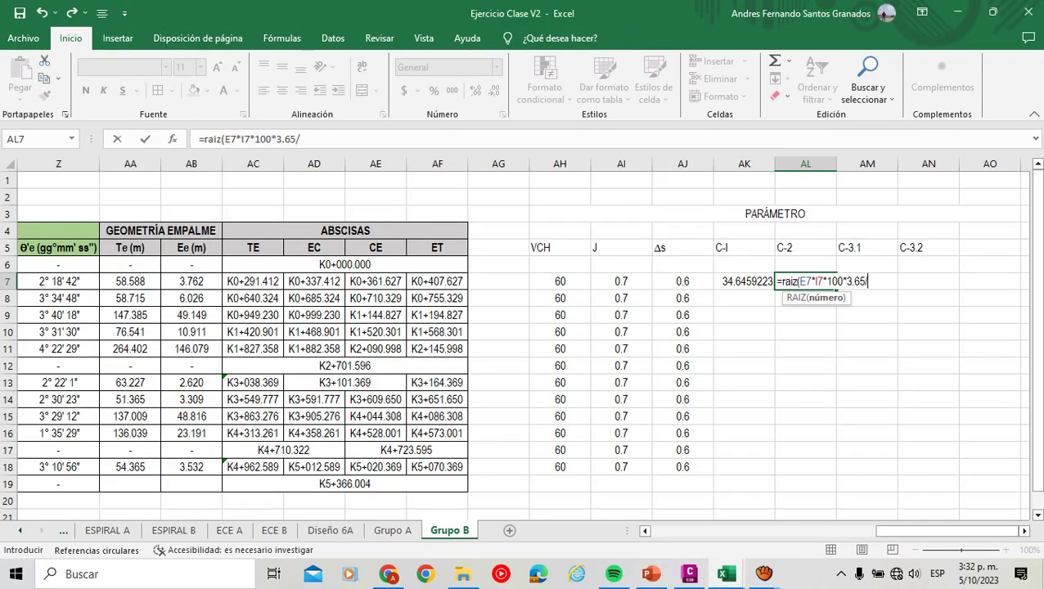
click(683, 281)
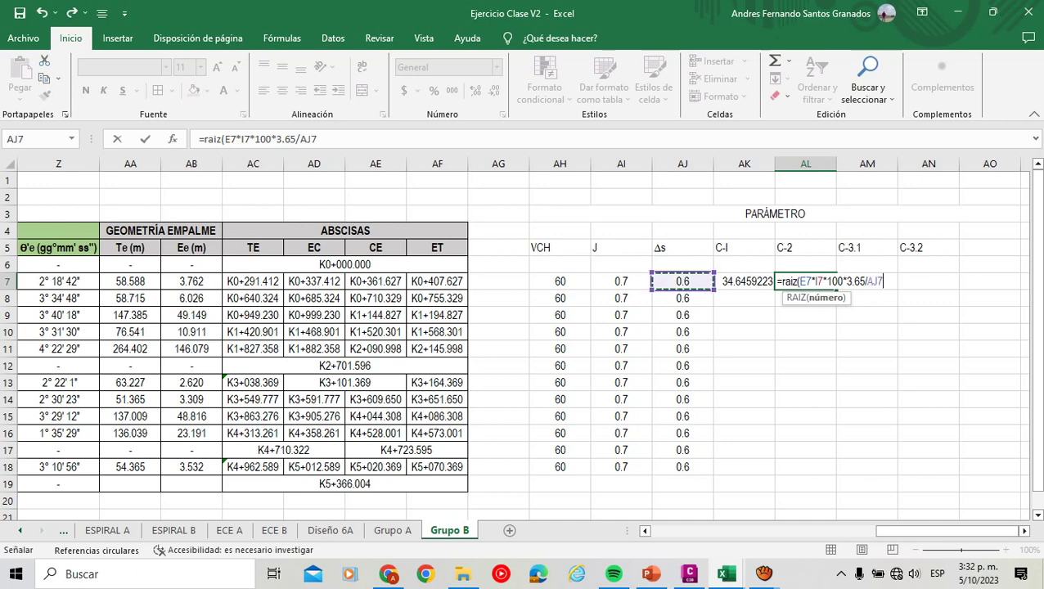
key(Return)
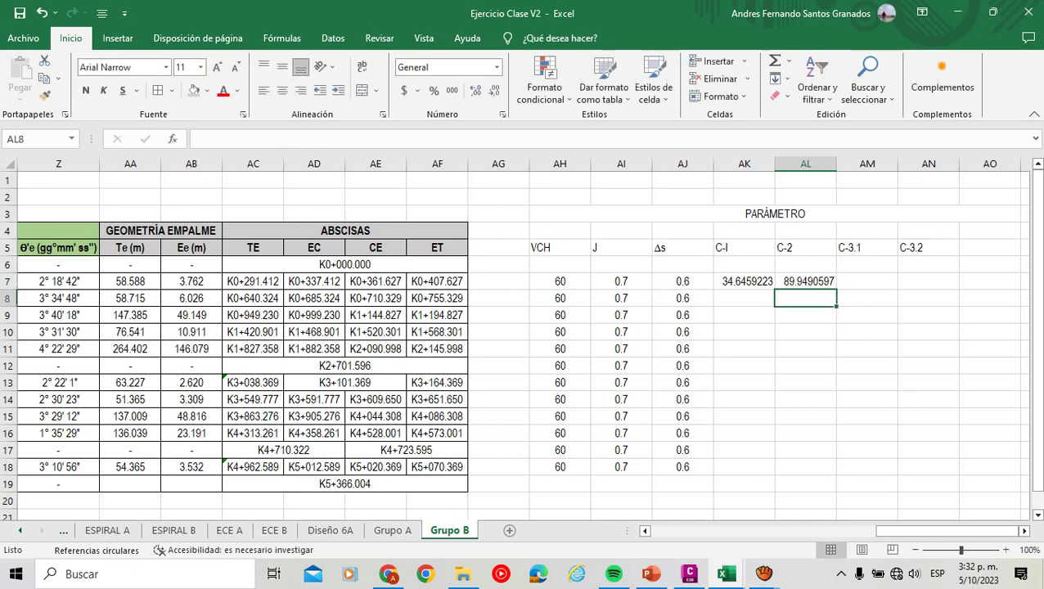
Wrap the AL7 formula in parentheses and append ^2/E7 to divide the squared C-2 parameter by Rc.
click(805, 281)
click(325, 138)
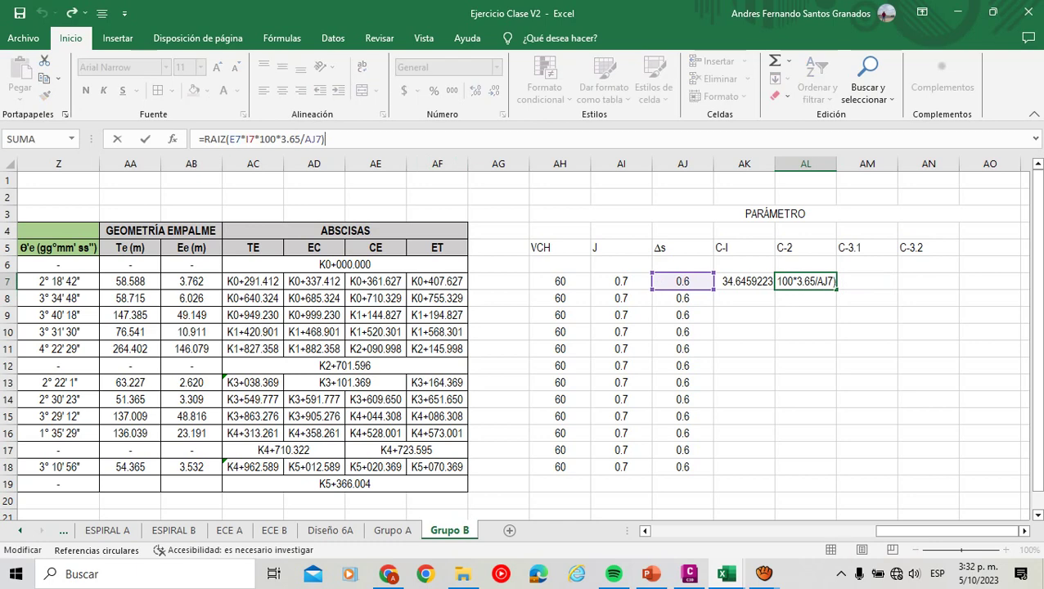
key(Home)
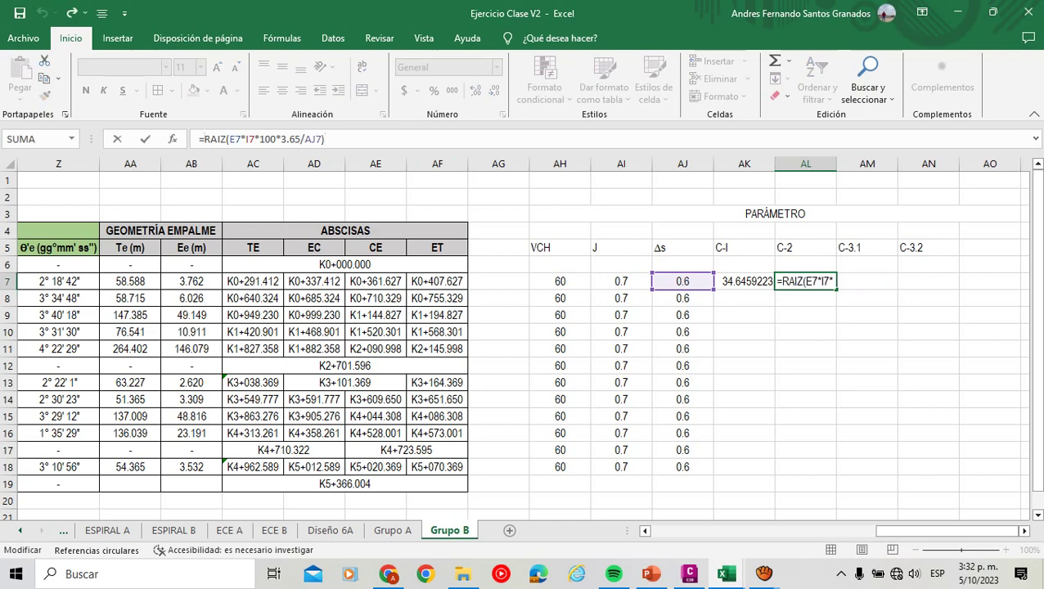
text(()
key(End)
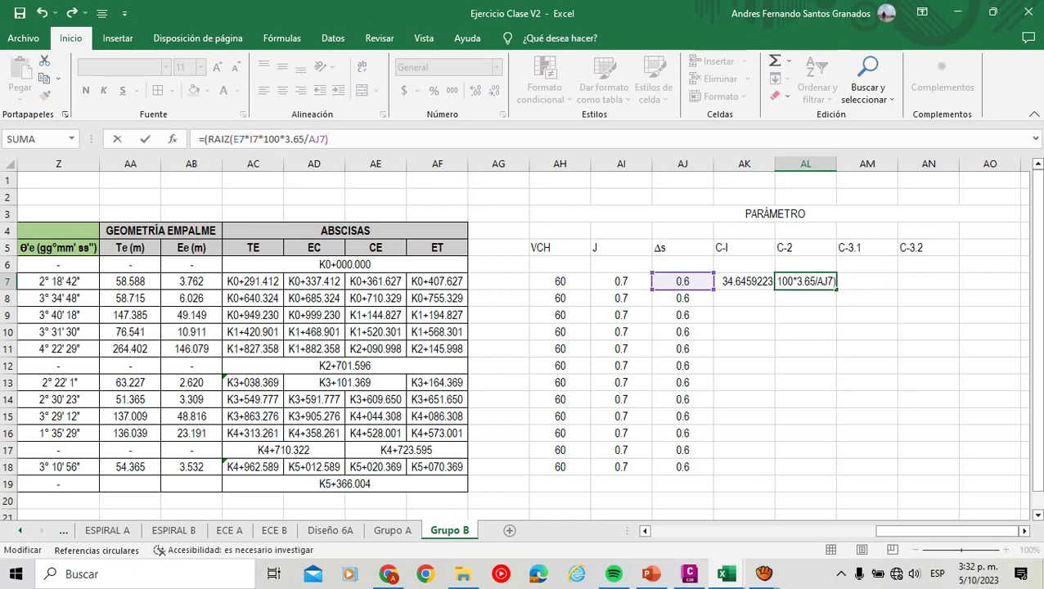
text()^2/)
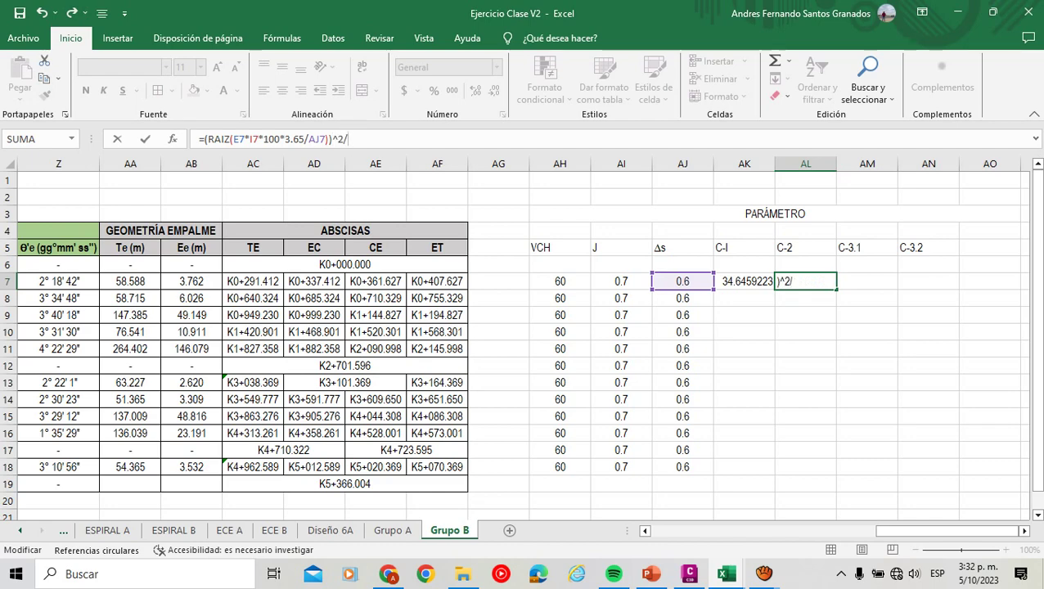
drag(900, 531, 671, 530)
click(316, 280)
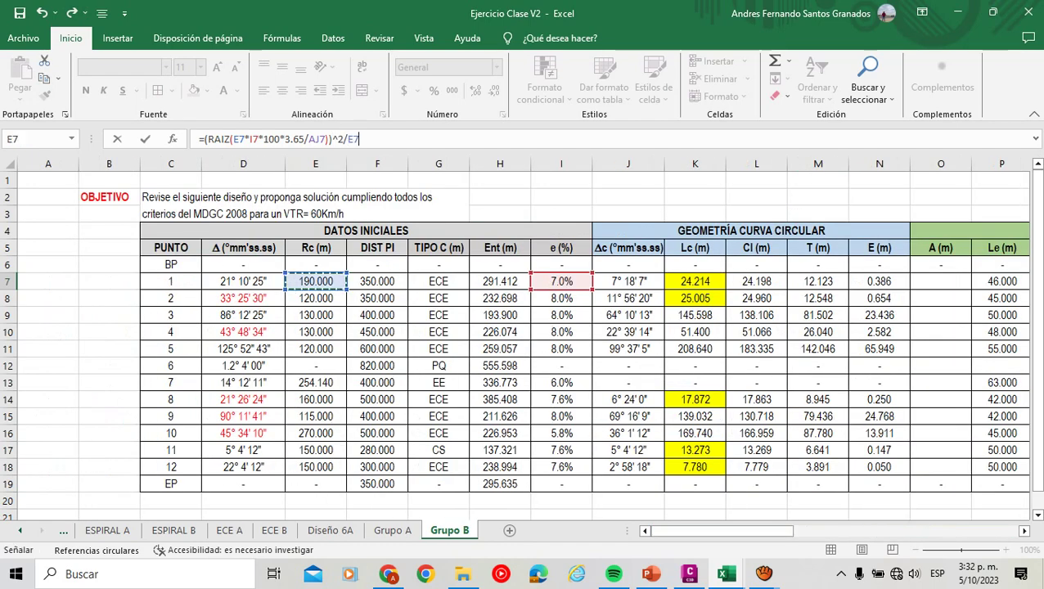
key(Return)
key(Left)
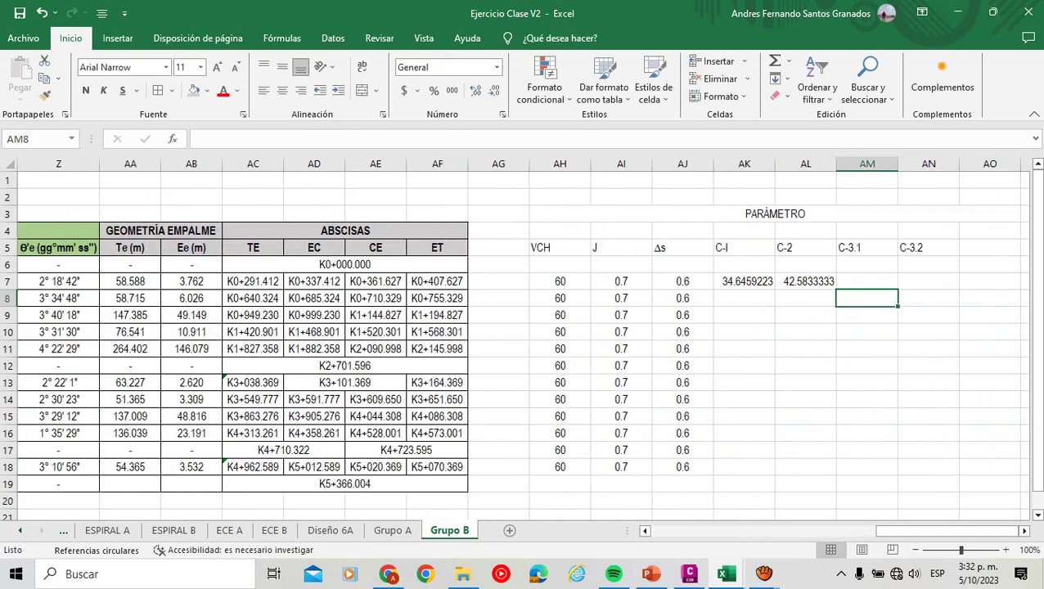
Enter the C-3.1 parameter formula =(6*E7^3)^(1/4) in AM7, consulting the Criterio III slide in PowerPoint.
key(Up)
text(=)
key(alt+Tab)
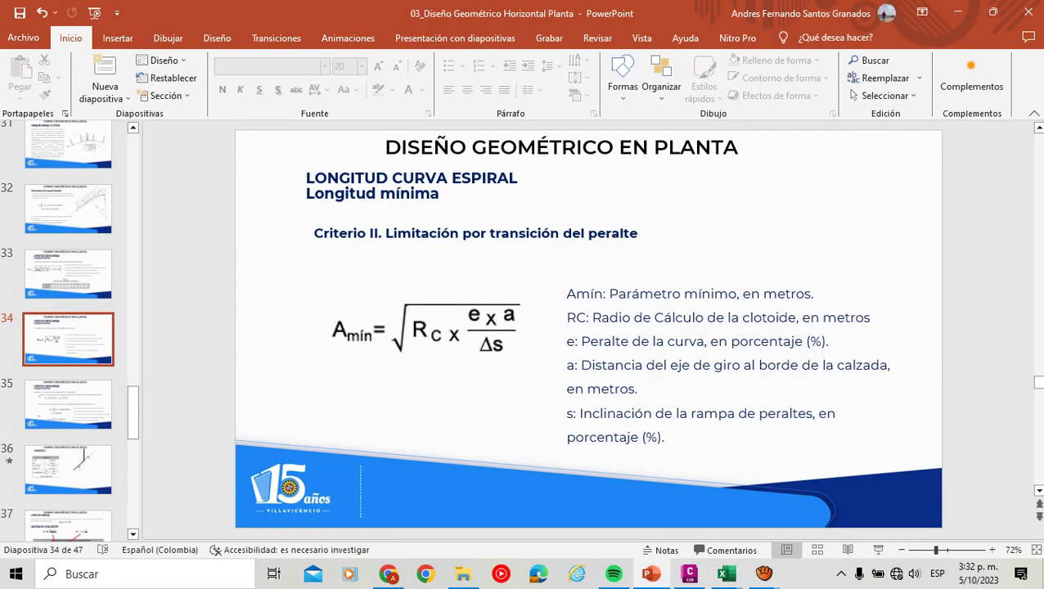
key(Down)
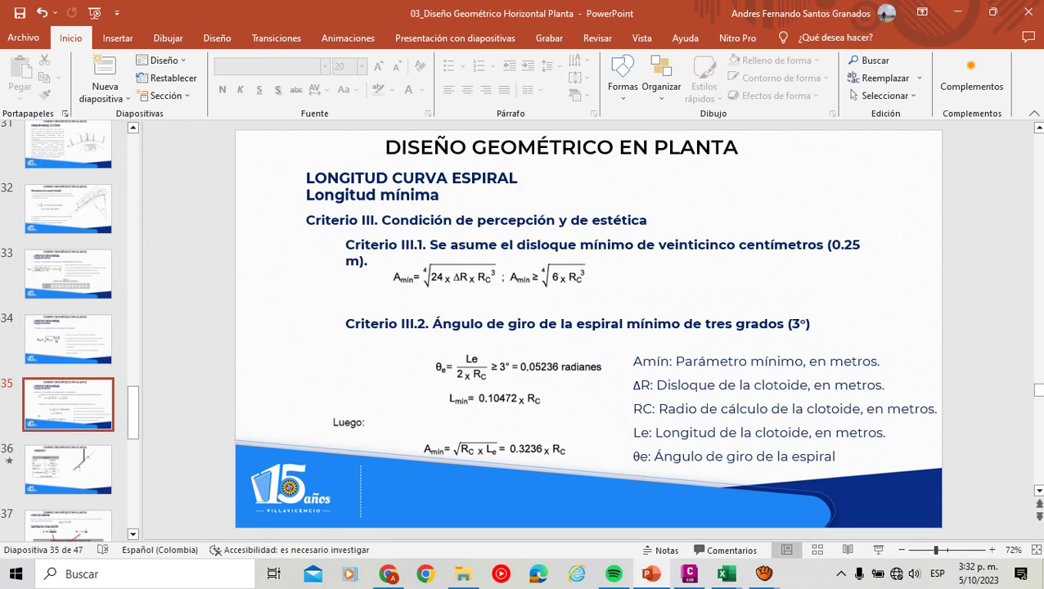
key(alt+Tab)
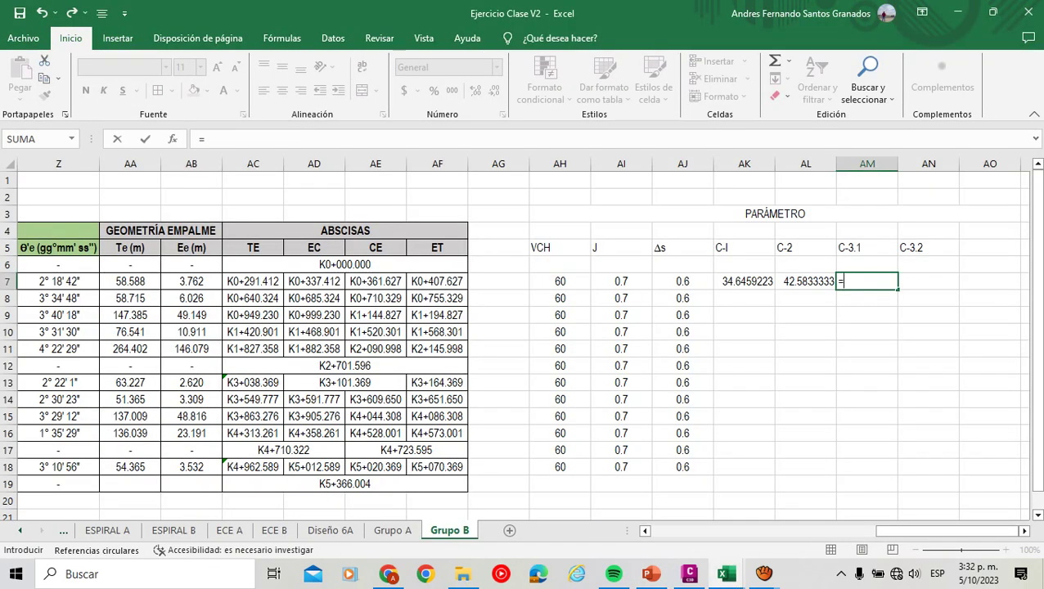
text((6*)
mouse_move(945, 530)
mouse_down()
mouse_move(721, 530)
mouse_move(946, 531)
mouse_up()
click(316, 280)
text(^)
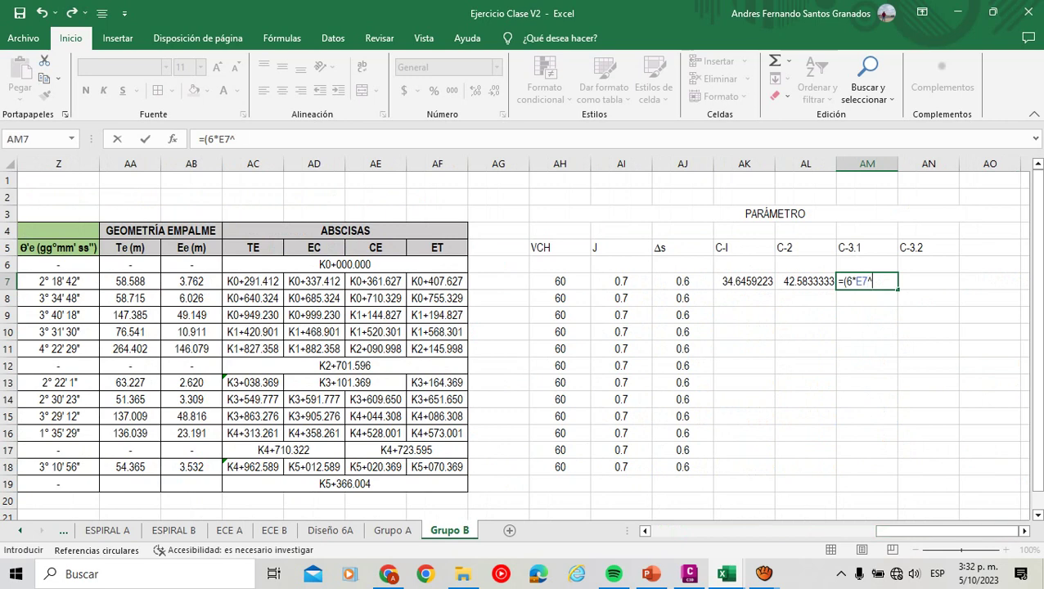
text(3)^(1/4))
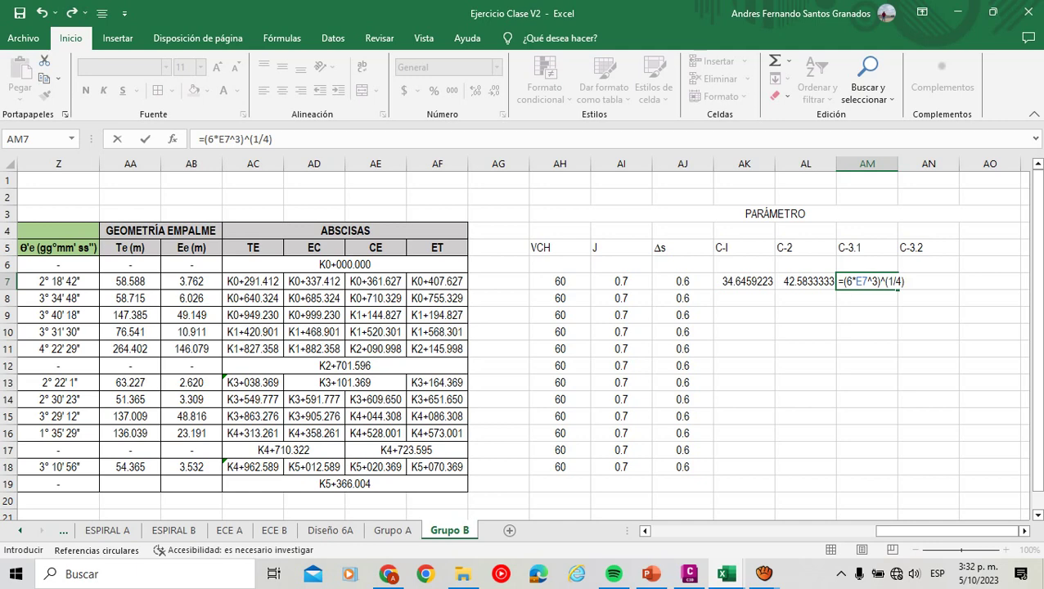
Enclose the AM7 expression in outer parentheses and append ^2/E7 to turn the parameter into a length.
click(844, 280)
text((1/4)
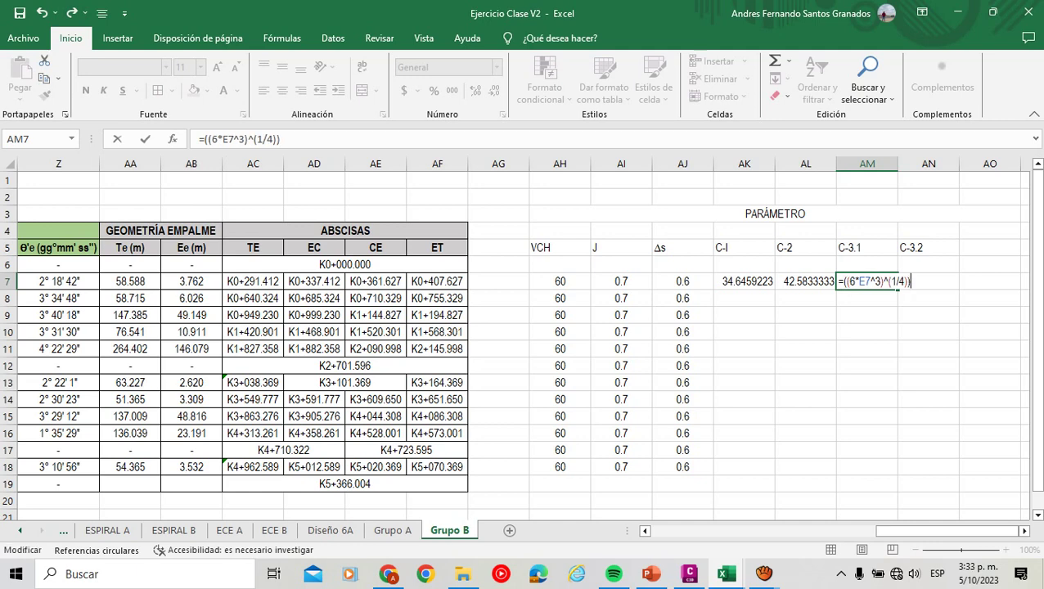
text())^)
drag(908, 281, 837, 281)
key(End)
text(2/)
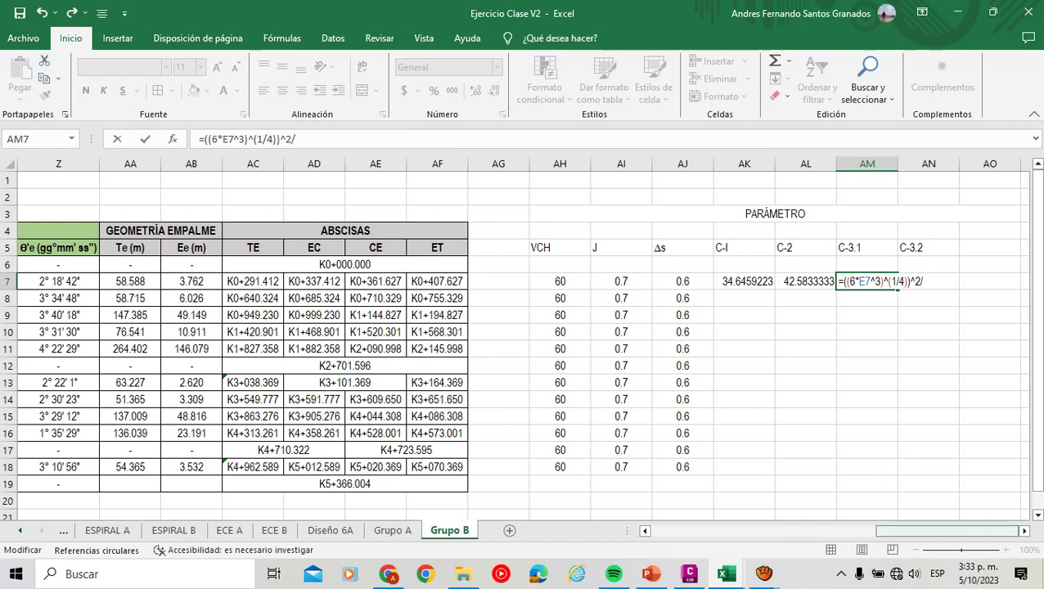
drag(925, 530, 699, 530)
click(315, 280)
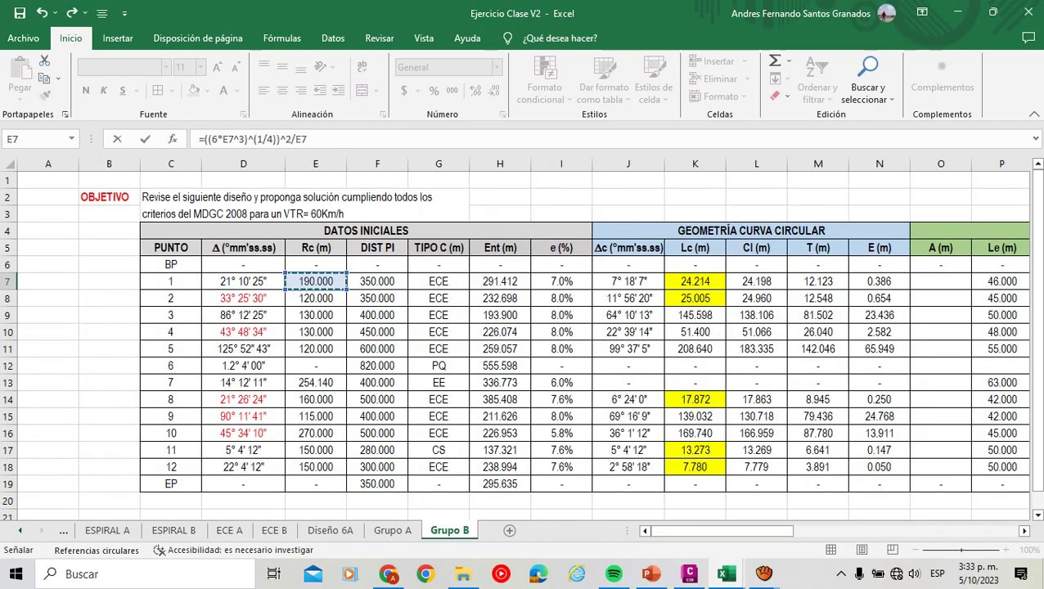
key(Return)
Start the C-3.2 entry in AN7 with the Lmín coefficient from the Criterio III.2 slide in PowerPoint.
key(Right)
key(Right)
key(Right)
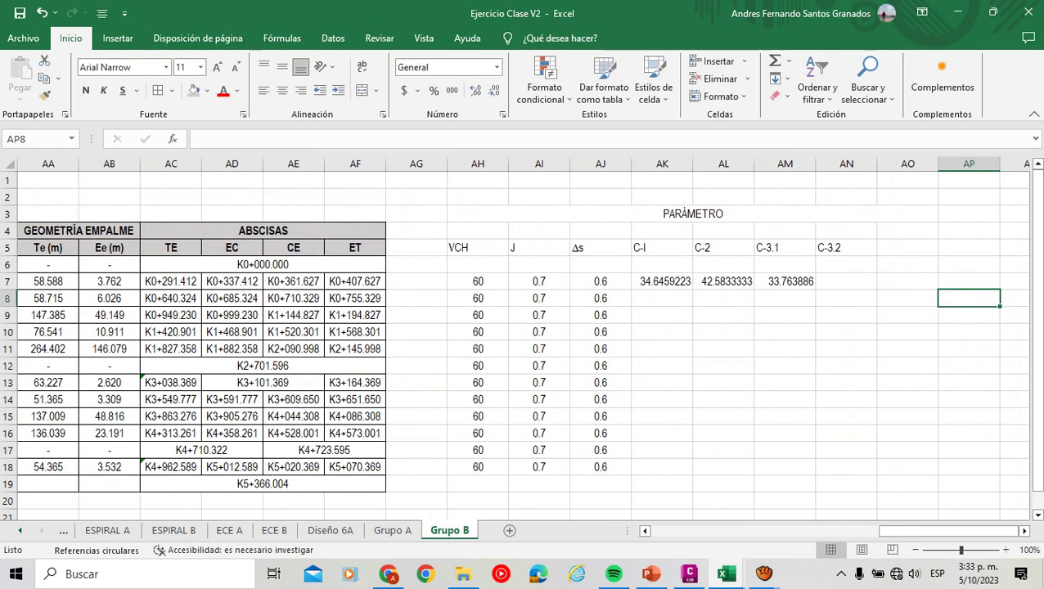
key(alt+Tab)
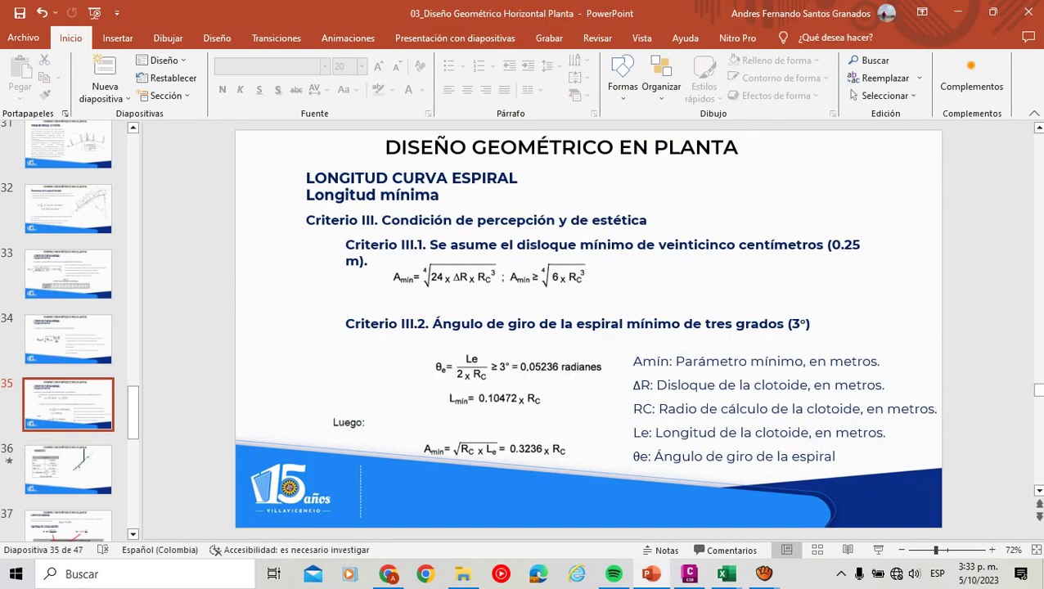
key(alt+Tab)
text(0.1)
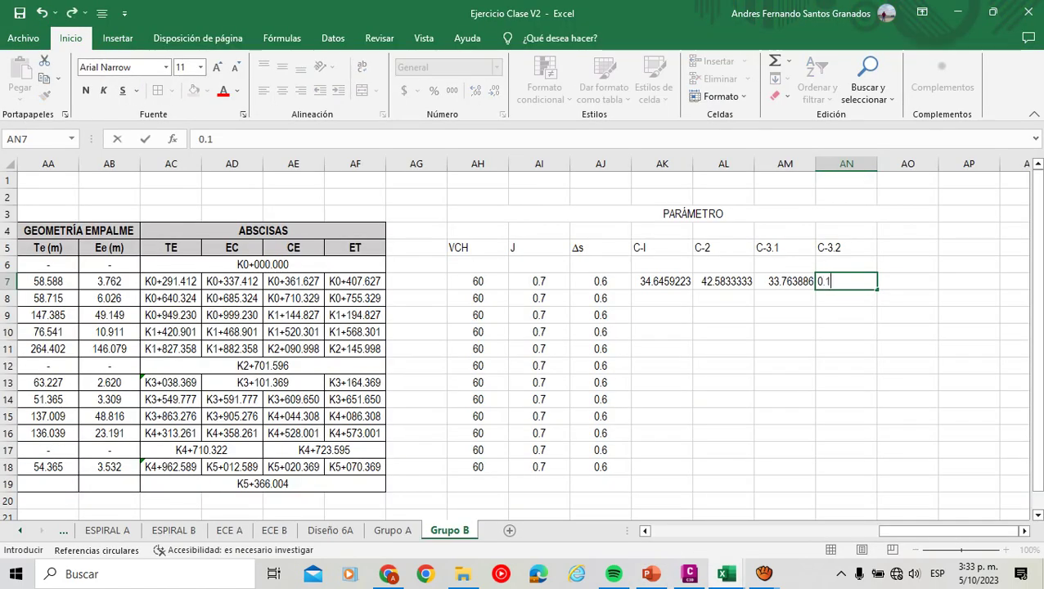
text(0472)
Check the Criterio III.2 slide in PowerPoint and correct the AN7 entry to 0.10472*.
key(alt+Tab)
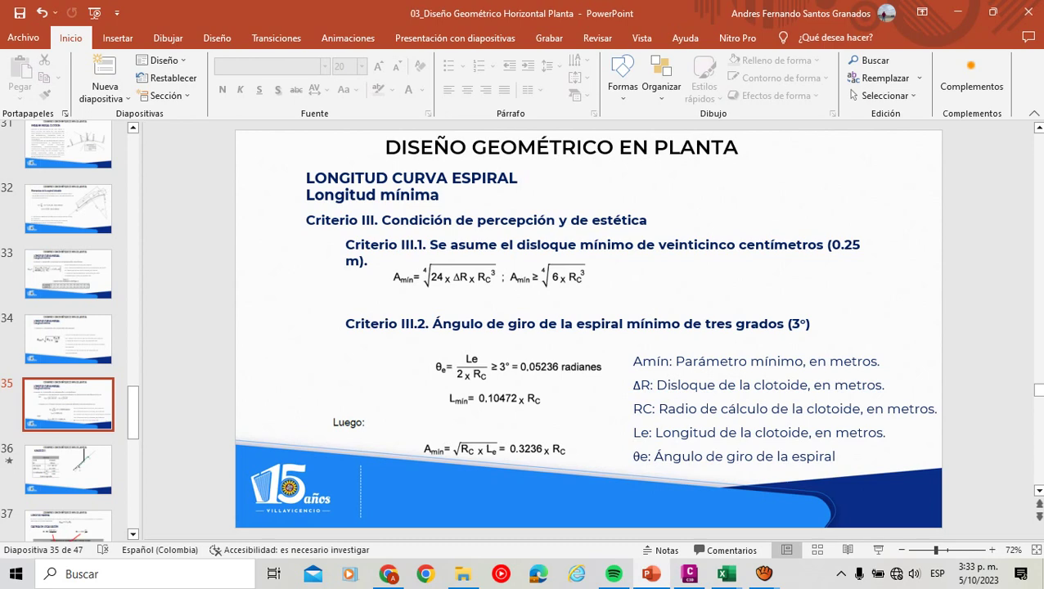
key(alt+Tab)
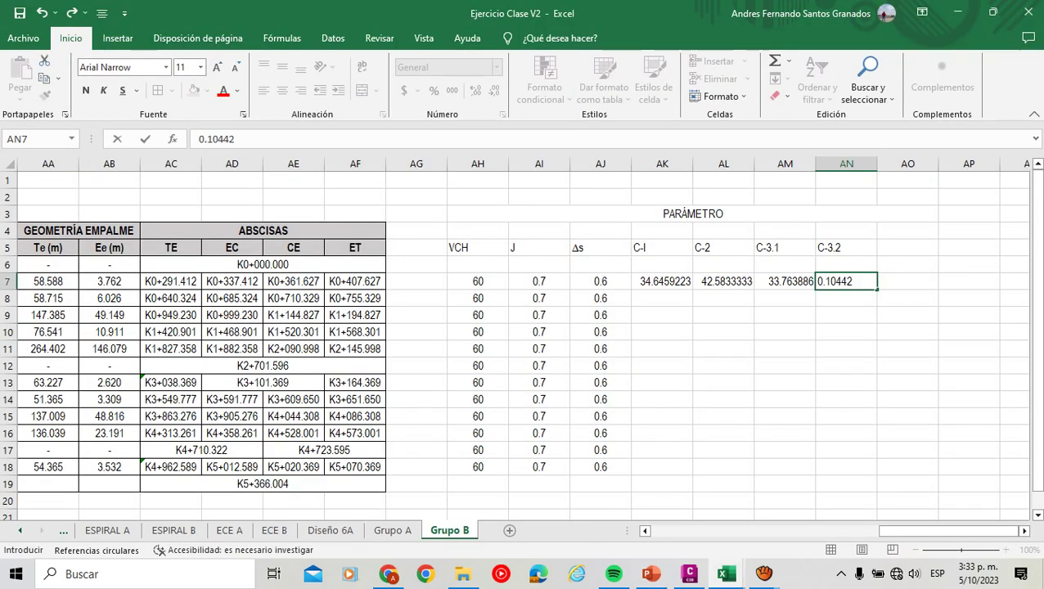
key(BackSpace)
key(BackSpace)
text(72)
key(alt+Tab)
key(alt+Tab)
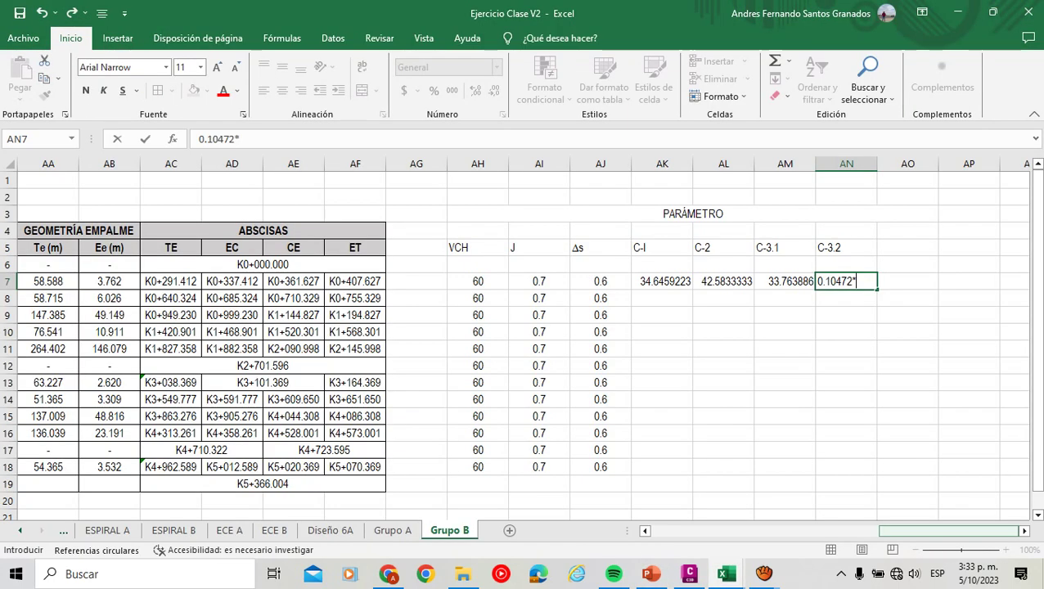
Try to reference the Rc value in E7 from the AN7 entry.
scroll(523, 327, left, 10)
click(315, 281)
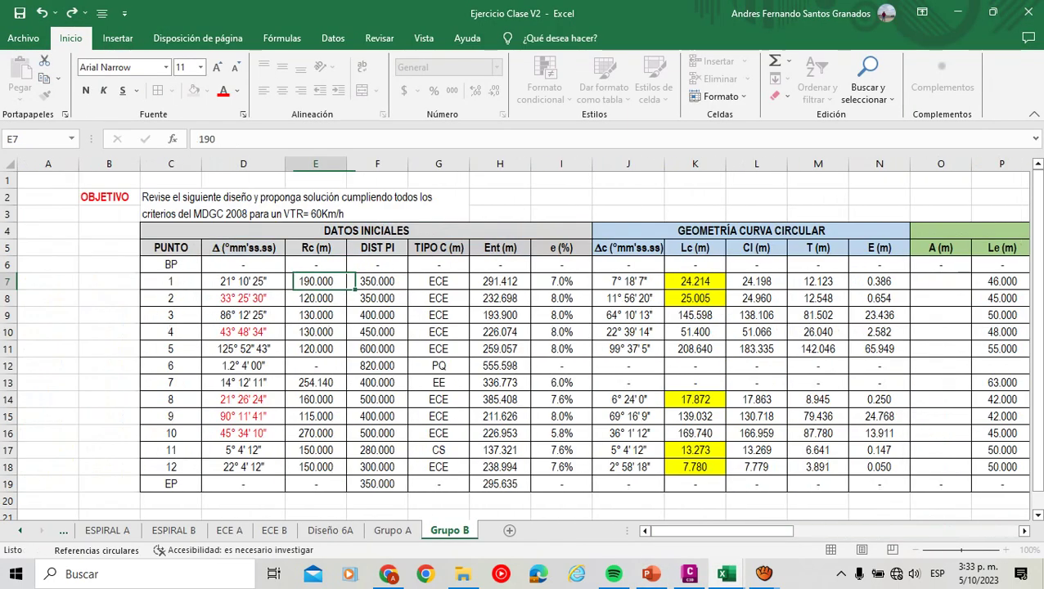
click(315, 298)
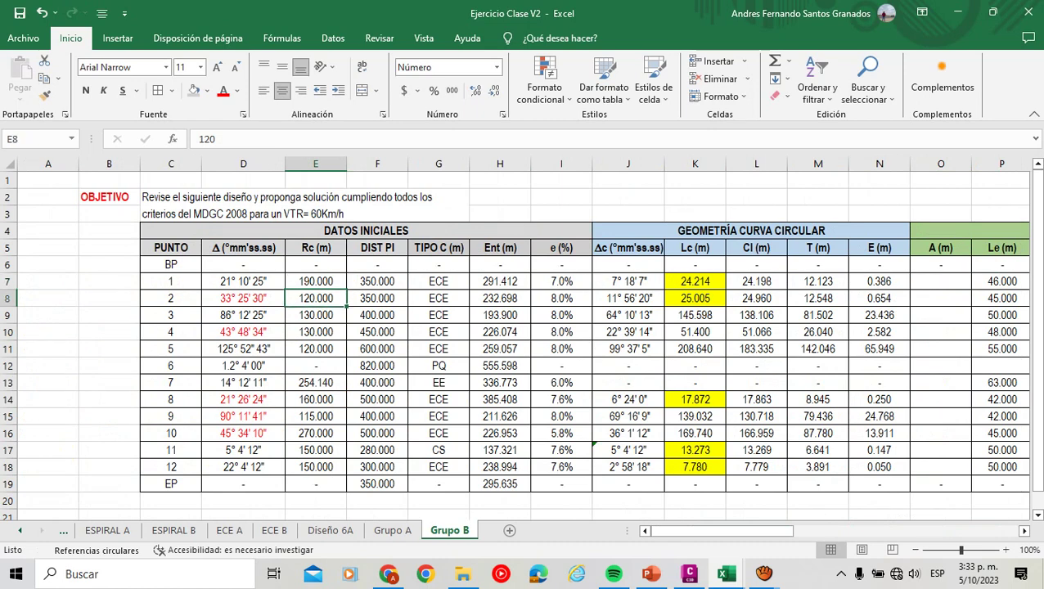
Turn the AN7 entry into the formula =0.10472*E7 to compute the C-3.2 minimum length from Rc.
drag(720, 531, 946, 531)
double_click(914, 281)
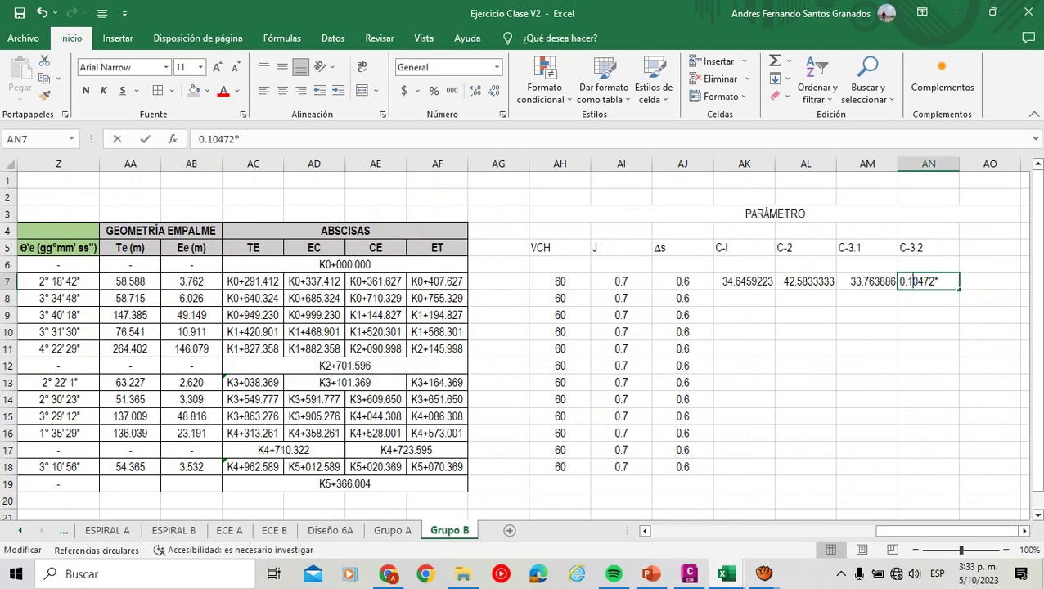
click(900, 281)
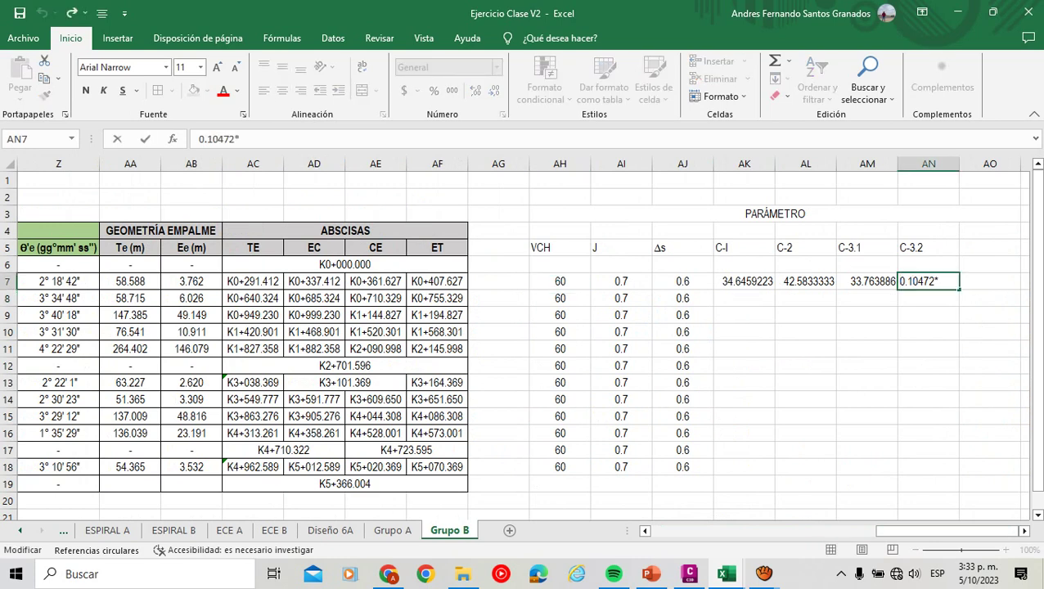
text(=)
click(945, 281)
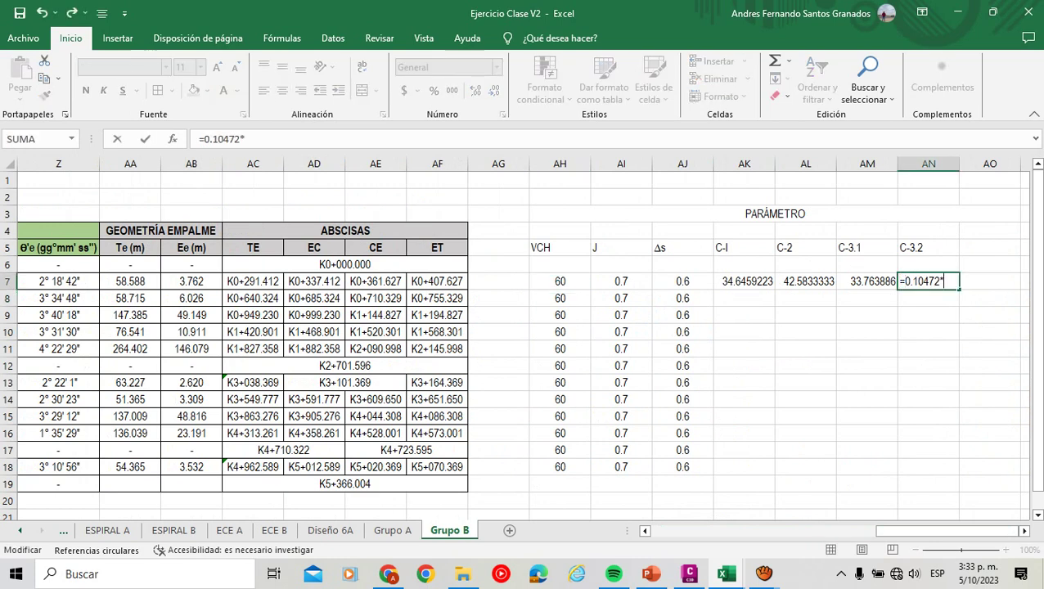
drag(910, 531, 679, 530)
click(316, 281)
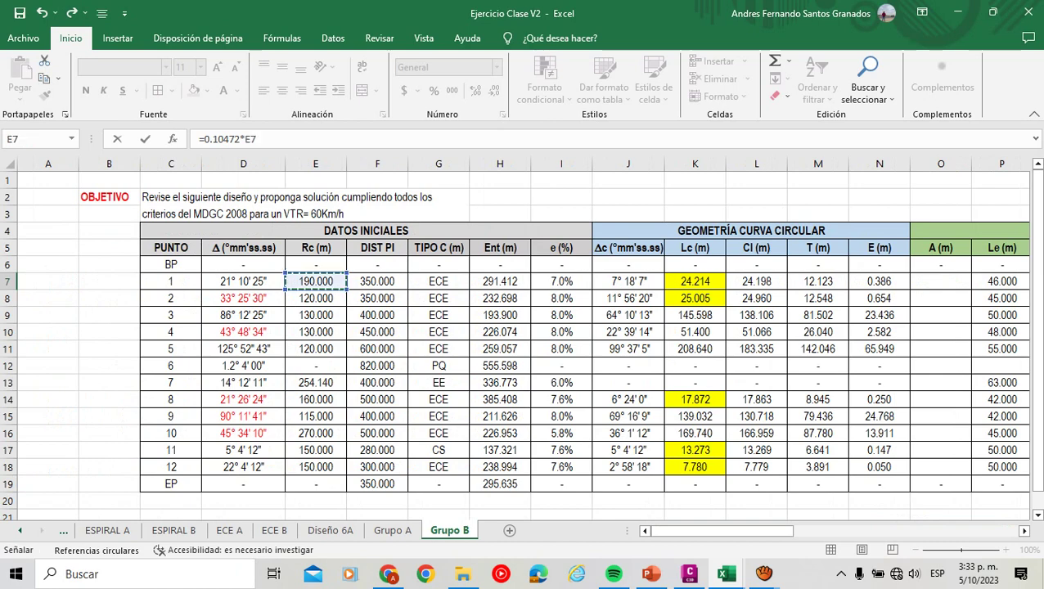
key(Return)
key(Right)
key(Left)
key(Left)
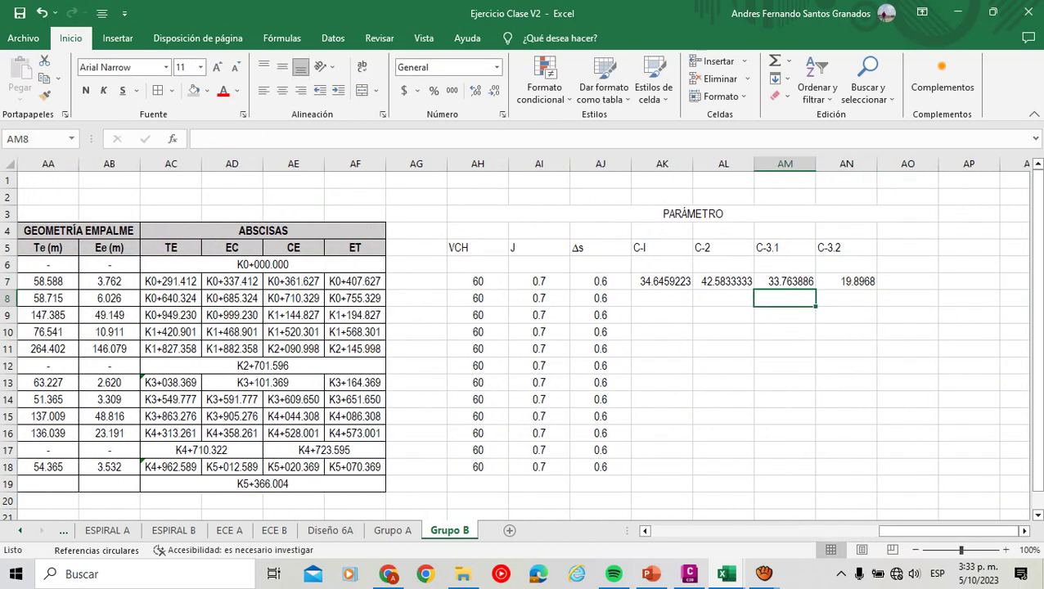
Center the C-I to C-3.2 results in AK7:AN7 and display them with three decimals.
drag(662, 281, 846, 281)
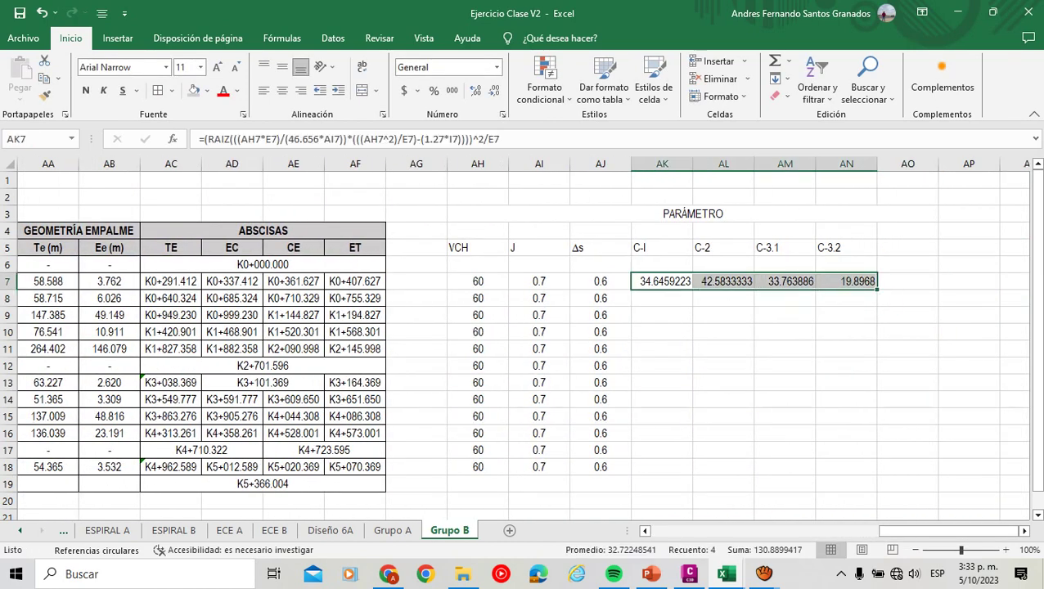
click(281, 90)
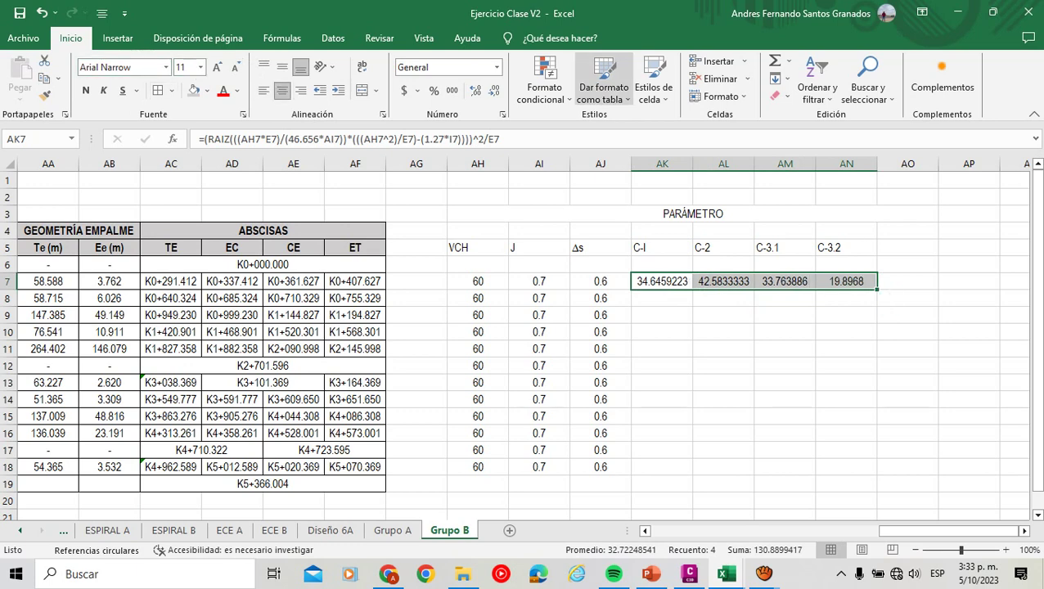
click(494, 90)
click(494, 90)
click(476, 90)
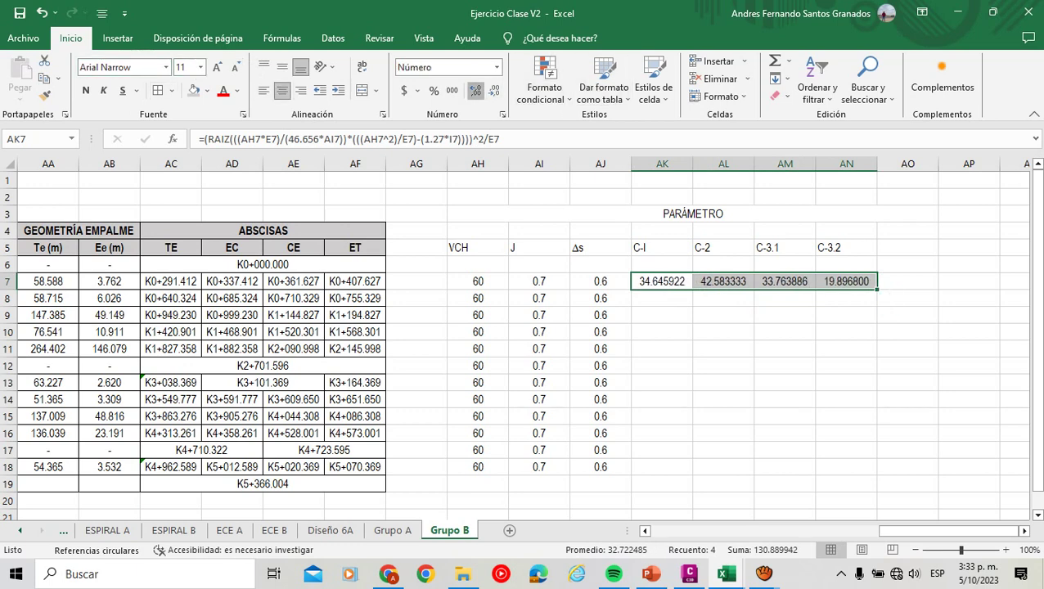
click(476, 90)
click(475, 90)
click(494, 90)
click(494, 90)
click(494, 90)
click(495, 90)
click(494, 90)
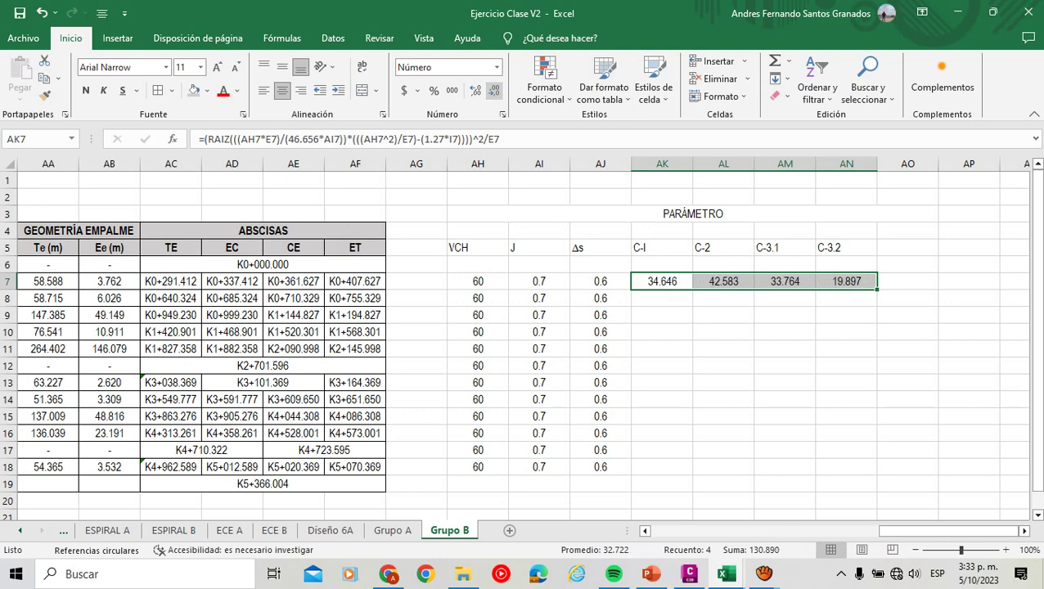
Try displaying the AK7:AN7 results with seven and six decimals.
click(476, 91)
click(476, 90)
click(476, 90)
click(476, 90)
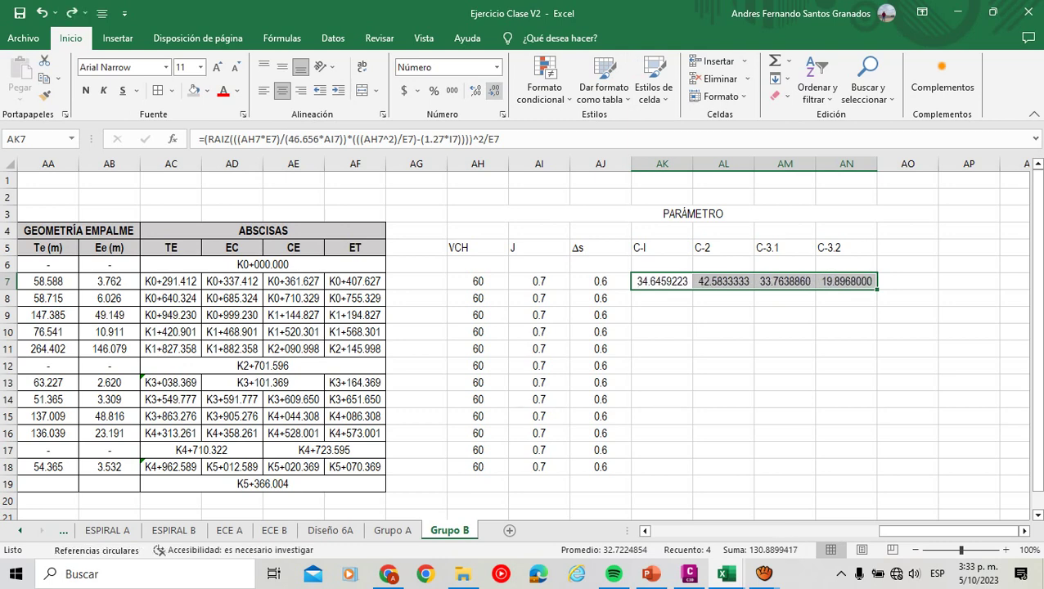
click(476, 90)
click(495, 90)
click(495, 90)
click(494, 90)
click(476, 90)
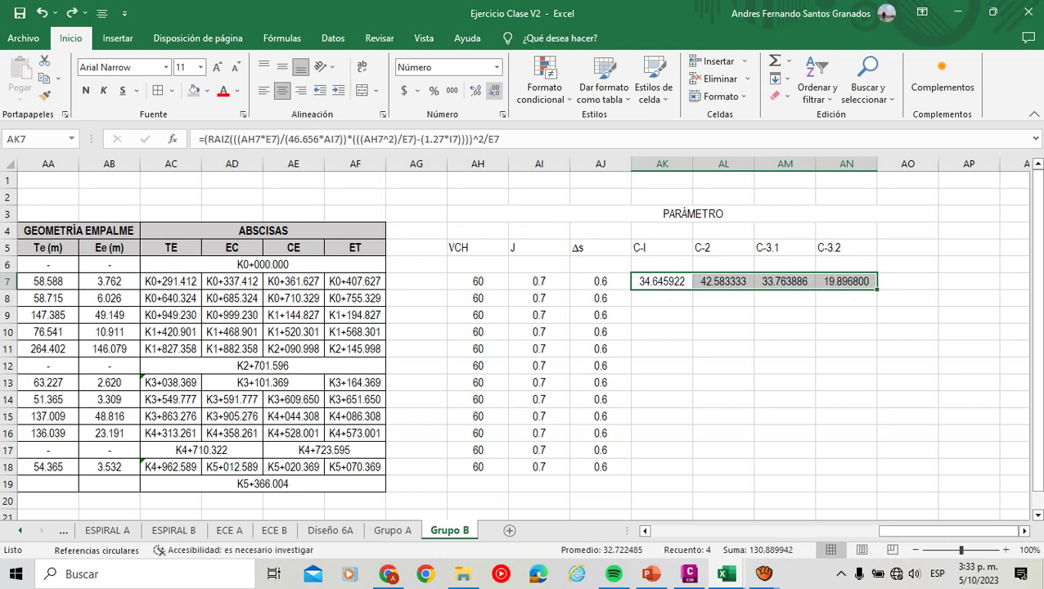
Narrow column AL slightly and display the AK7:AN7 results with three decimals.
drag(755, 164, 750, 164)
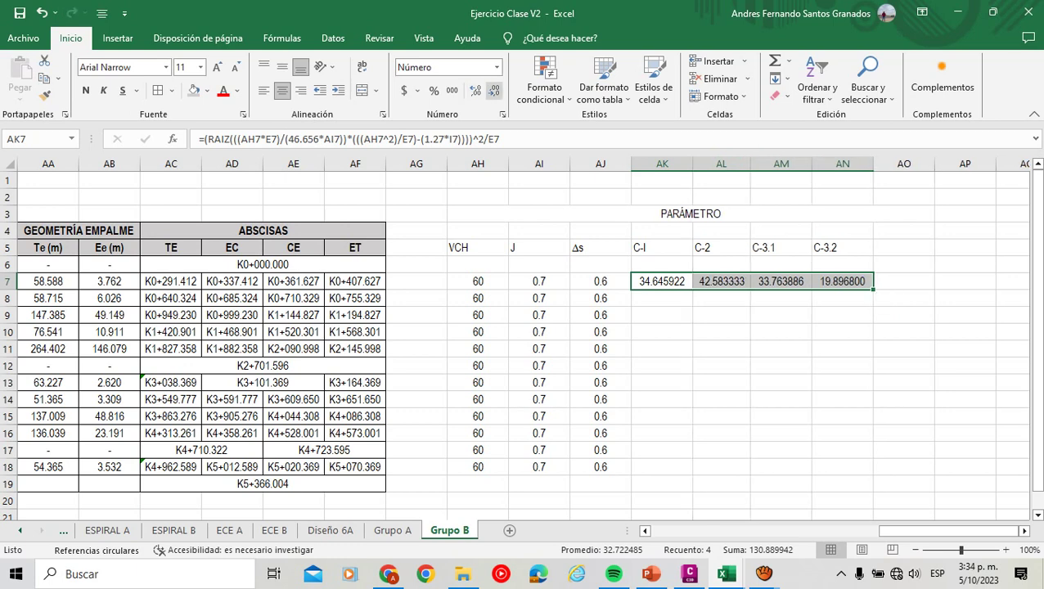
click(494, 90)
click(494, 90)
click(494, 90)
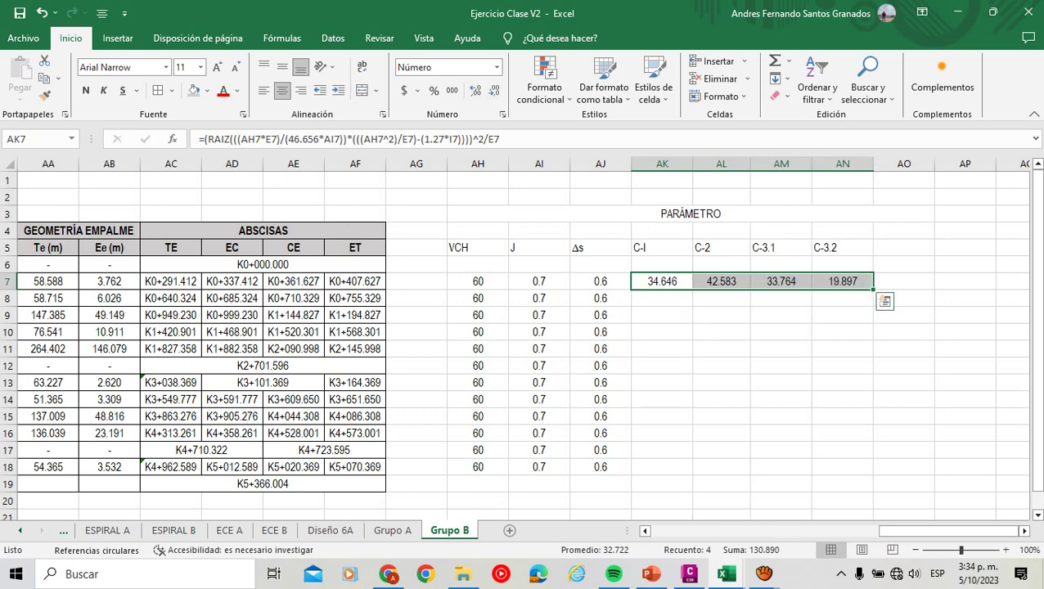
Fill the C-I to C-3.2 formulas down to row 18 and replace the row 12 results in AK12:AN12 with dashes.
drag(874, 289, 874, 475)
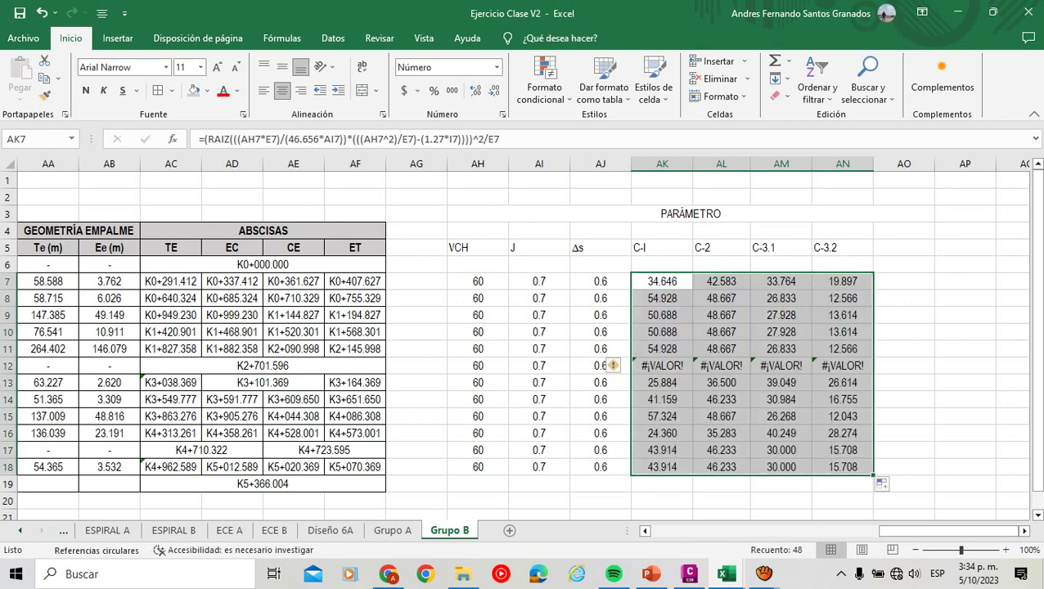
click(659, 366)
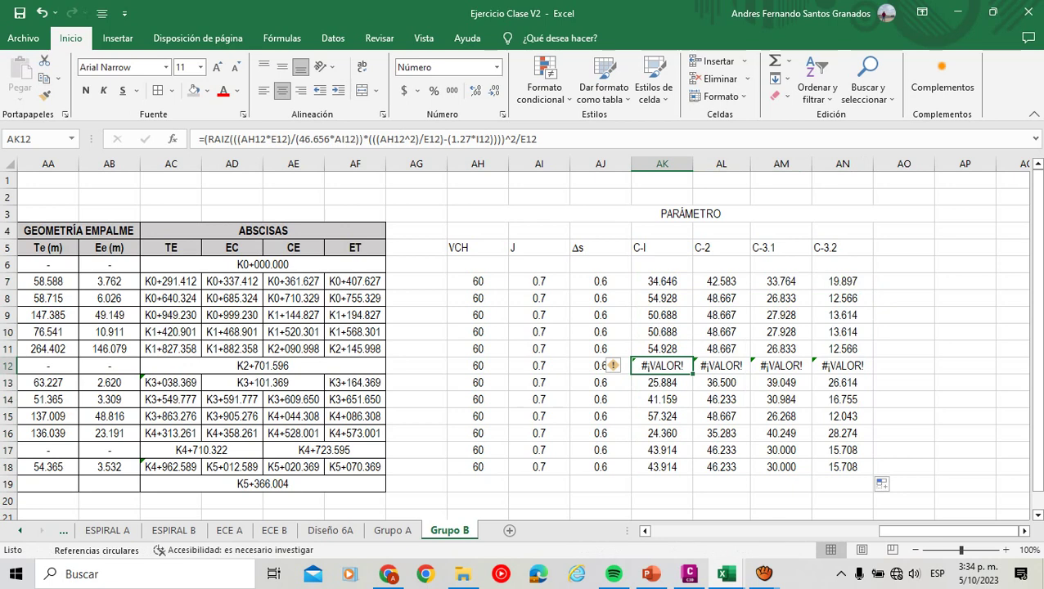
text(-)
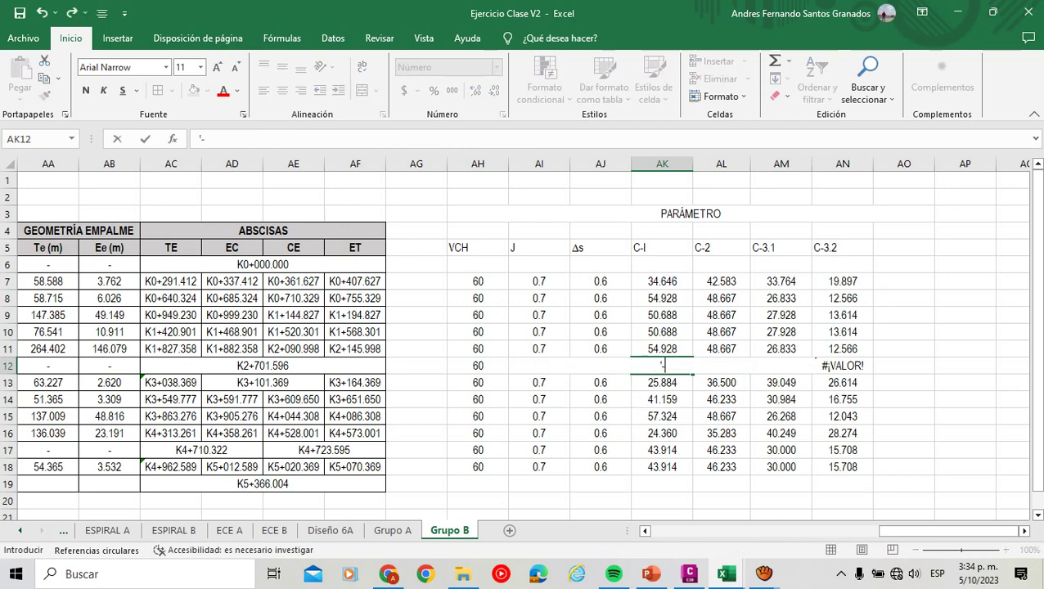
key(Return)
click(662, 366)
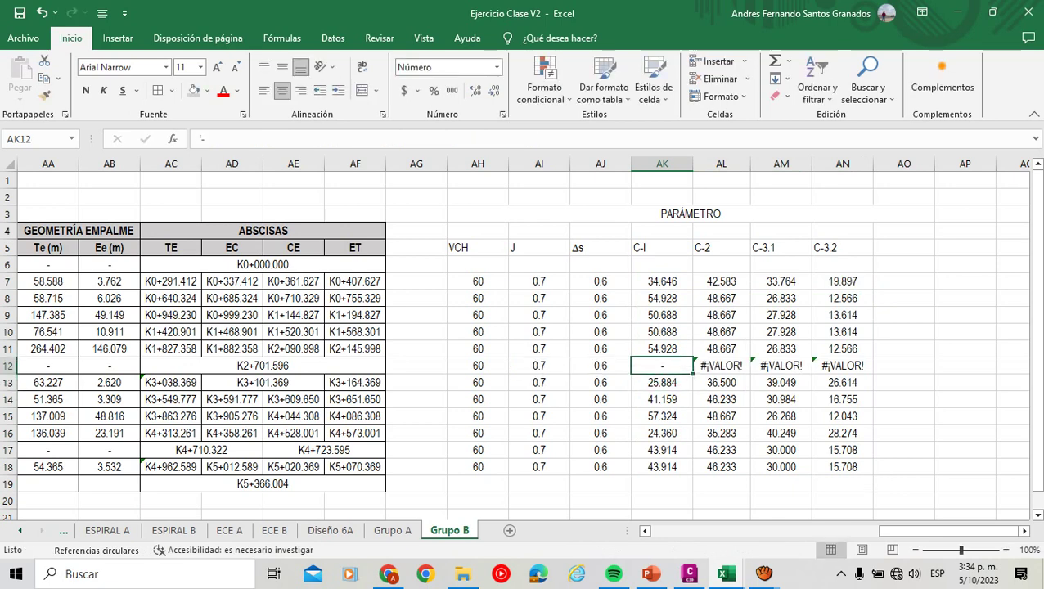
drag(692, 374, 851, 374)
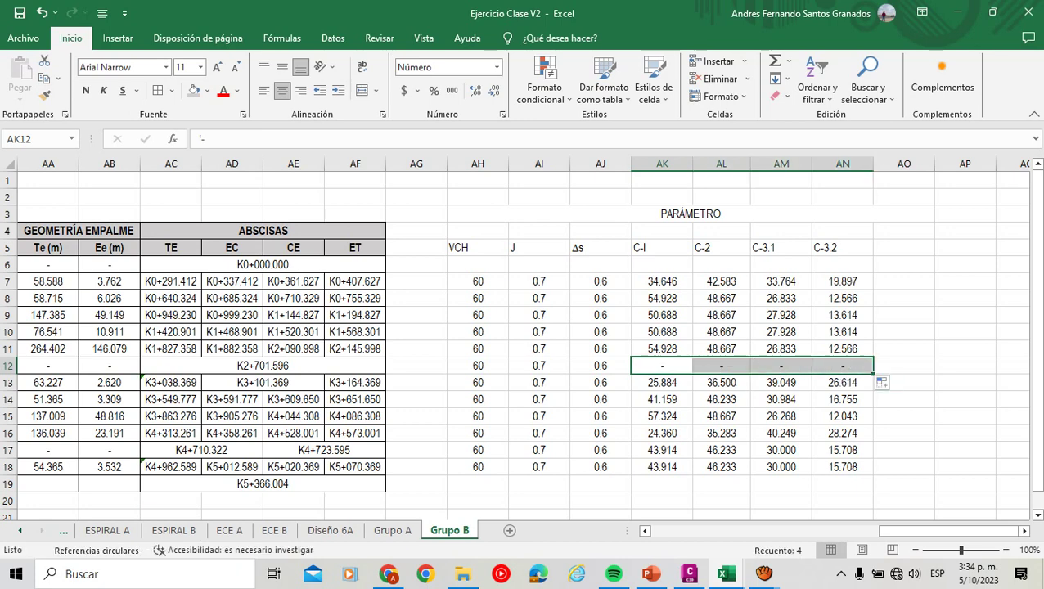
Replace the row 17 results in AK17:AN17 with dashes.
click(721, 466)
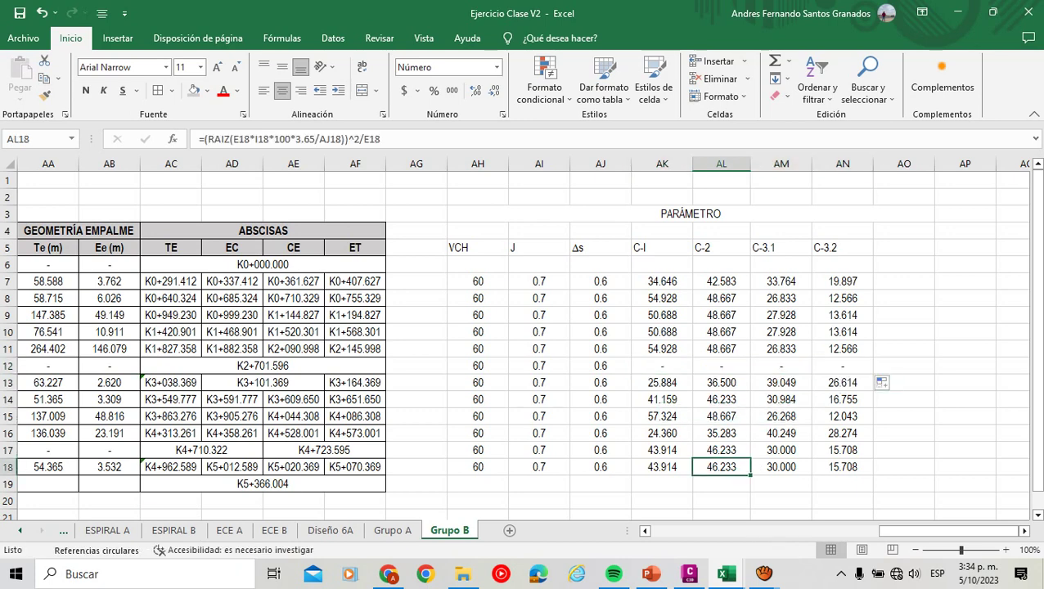
click(662, 450)
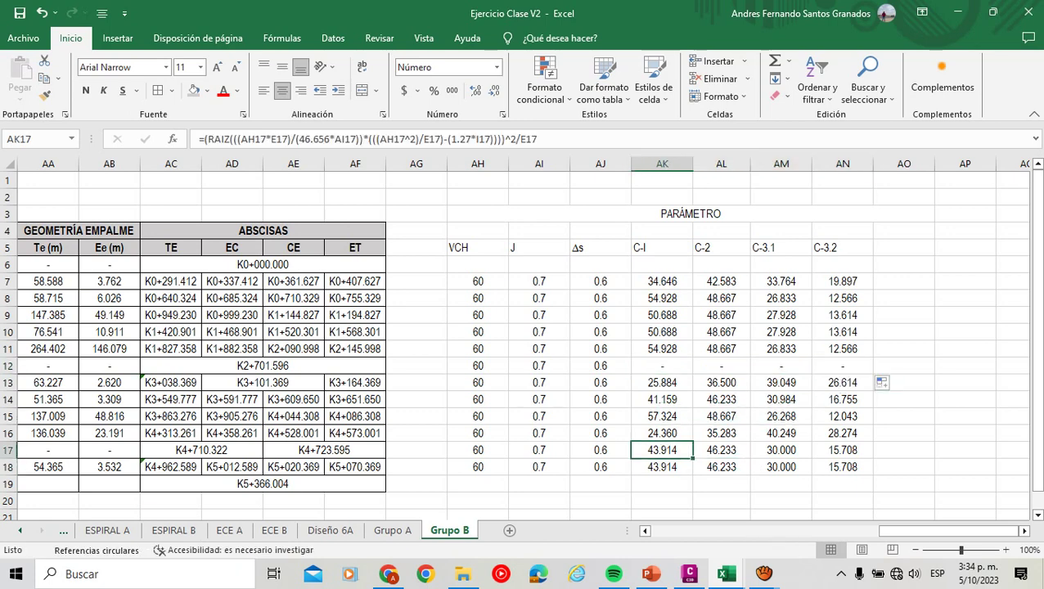
text('-)
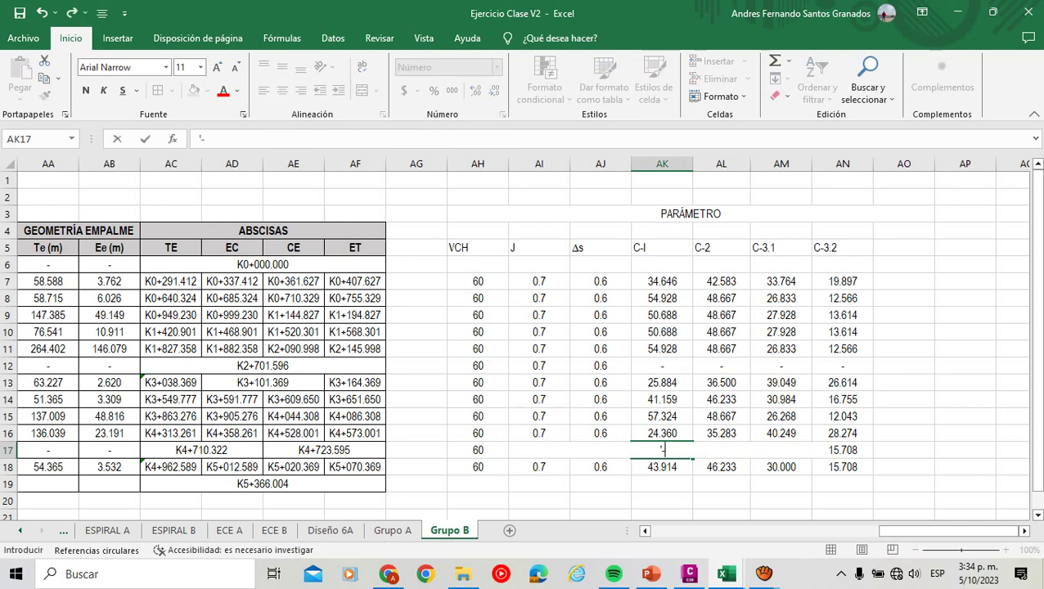
key(Return)
click(663, 450)
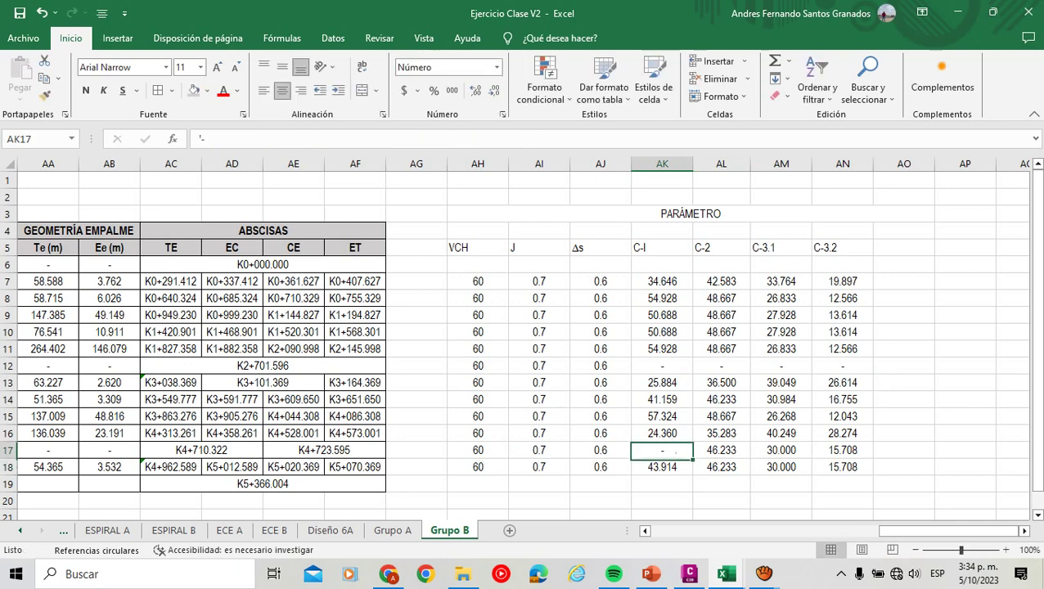
drag(693, 458, 851, 453)
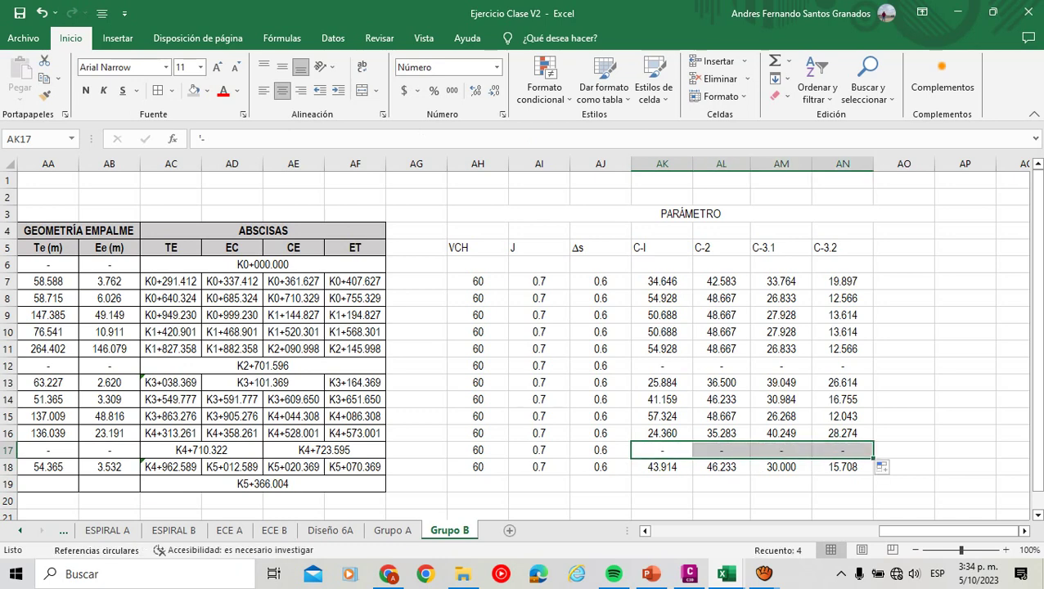
click(904, 416)
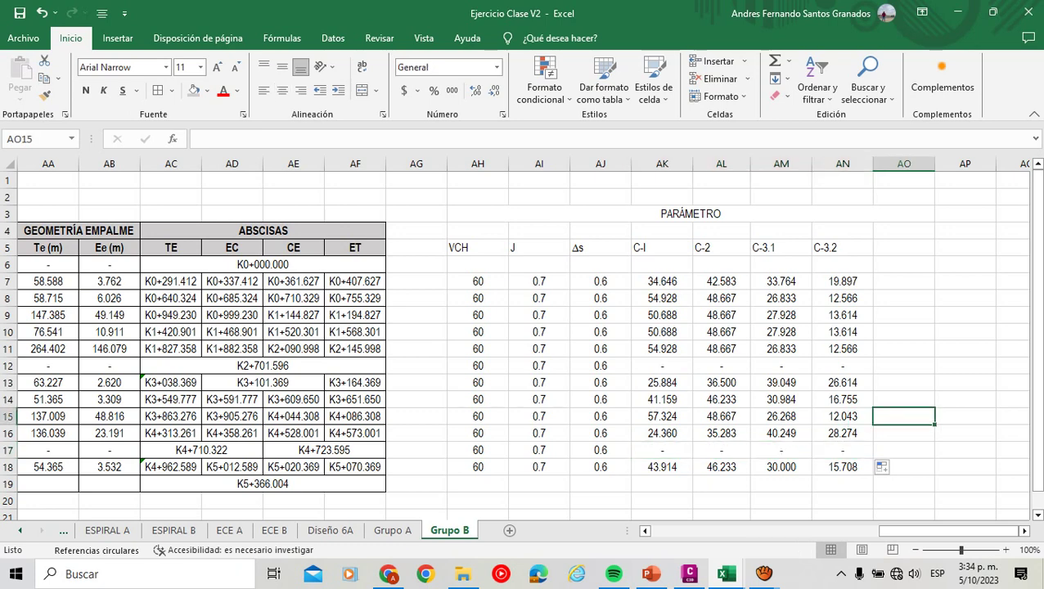
click(674, 363)
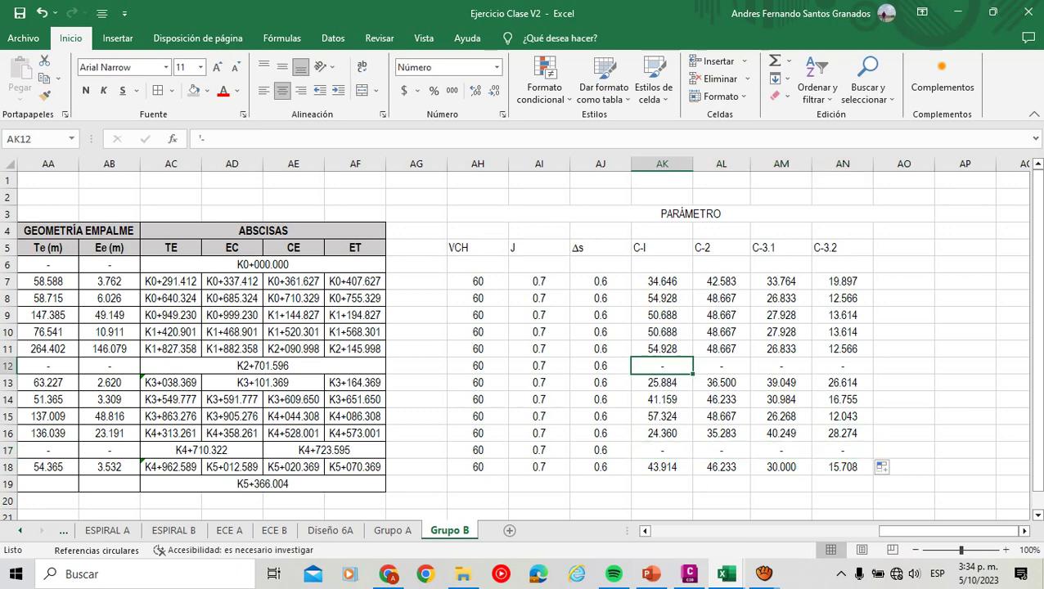
Add the column heading Le Mín in AO5, beside the C-3.2 heading.
click(904, 247)
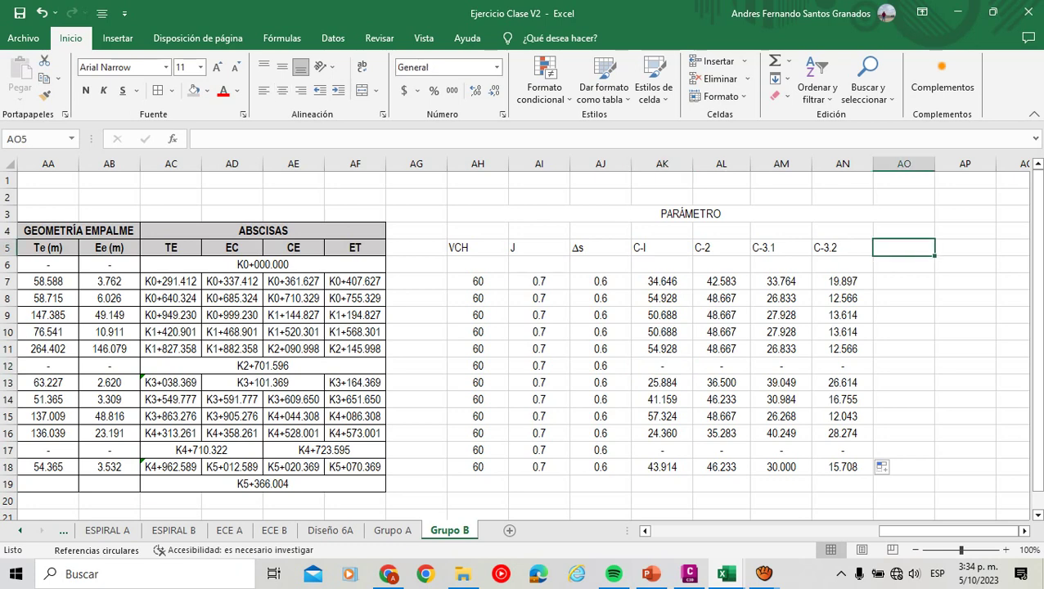
key(Caps_Lock)
text(L)
key(Caps_Lock)
text(e)
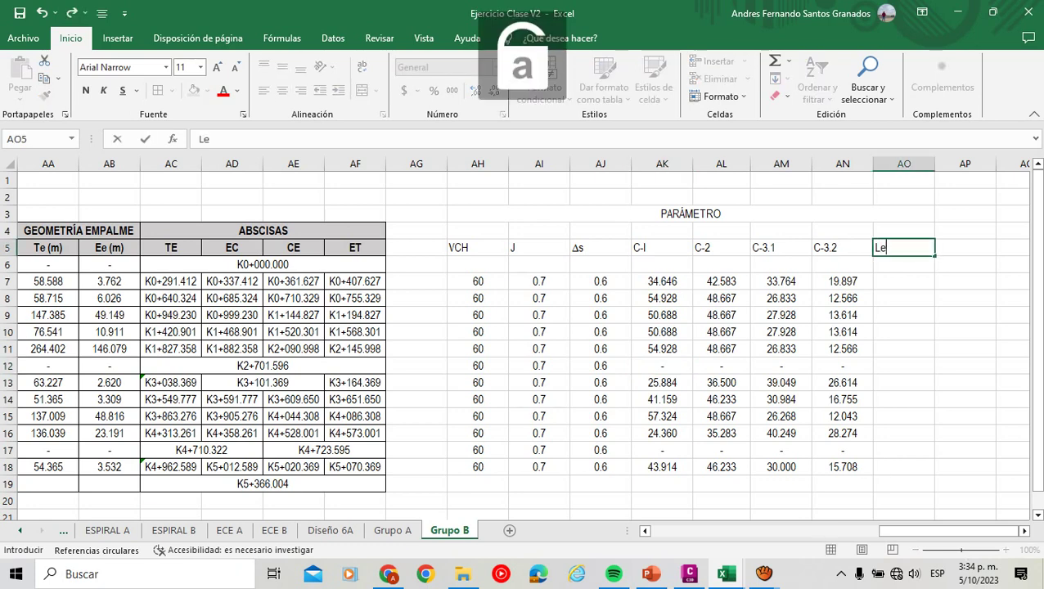
key(Caps_Lock)
text(M)
key(Caps_Lock)
text(ín)
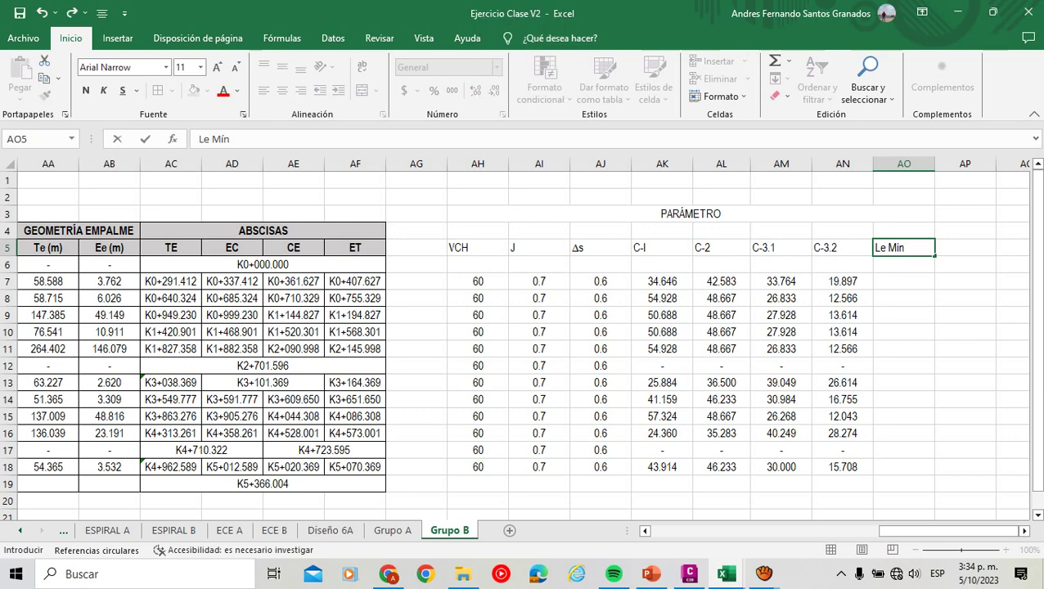
Compute the minimum spiral length in AO7 with =MAX(AK7:AN7) and fill the formula down to row 18.
click(904, 281)
text(=ma)
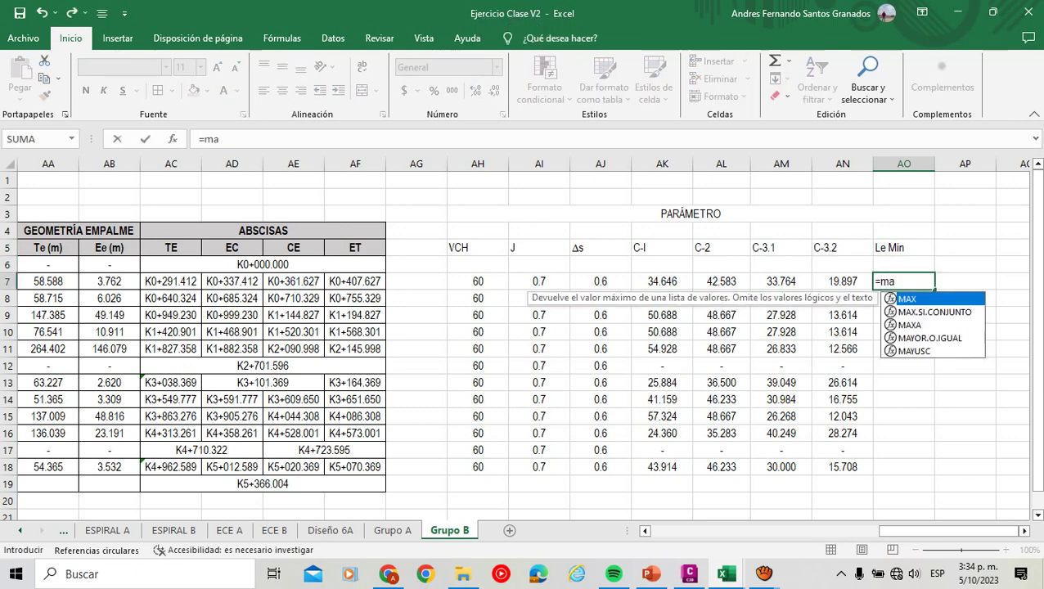
key(Tab)
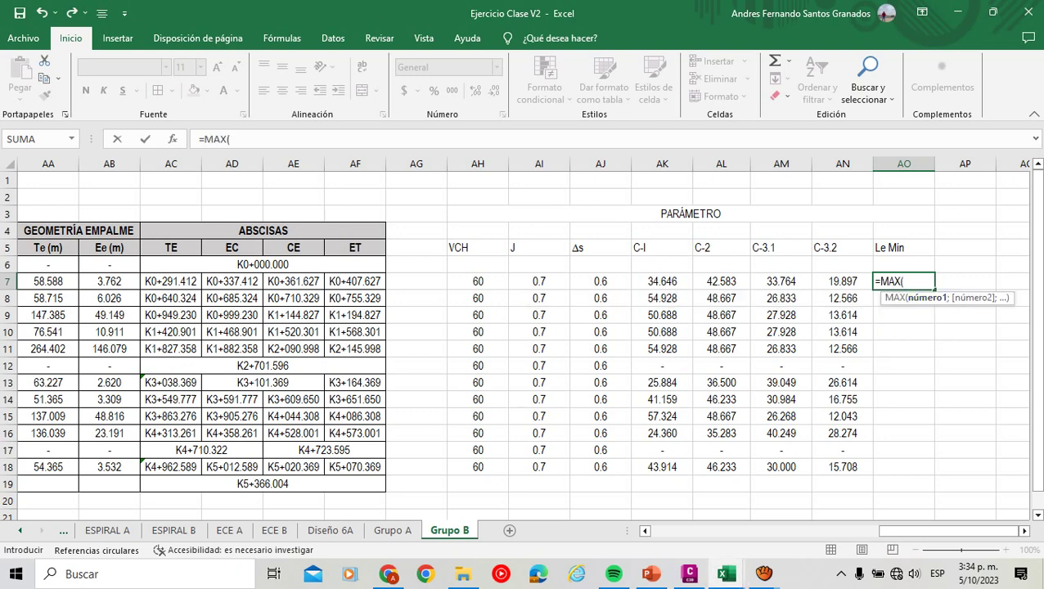
drag(662, 280, 843, 281)
text())
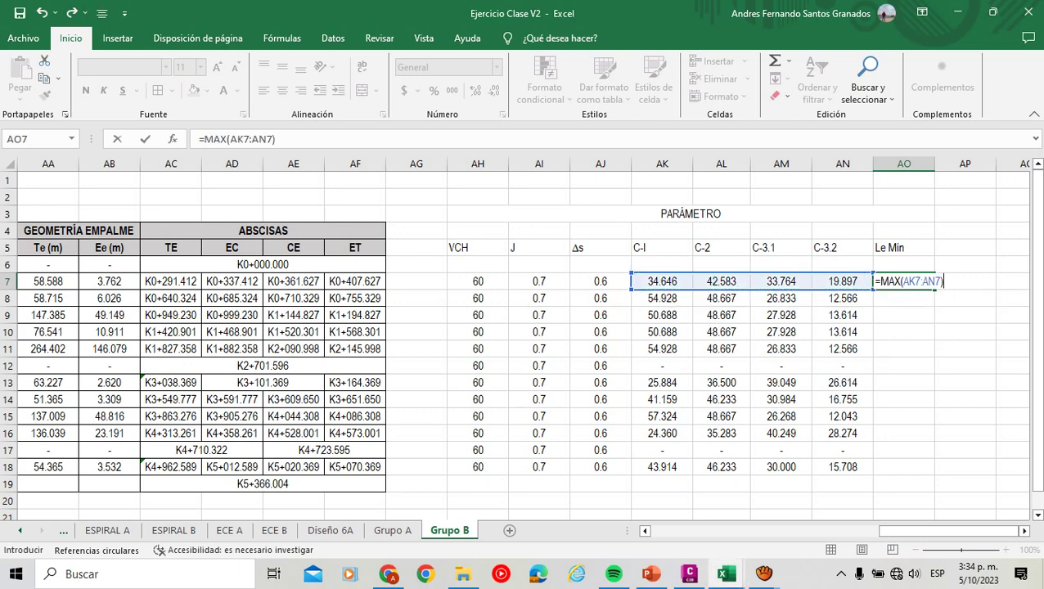
key(Return)
click(904, 281)
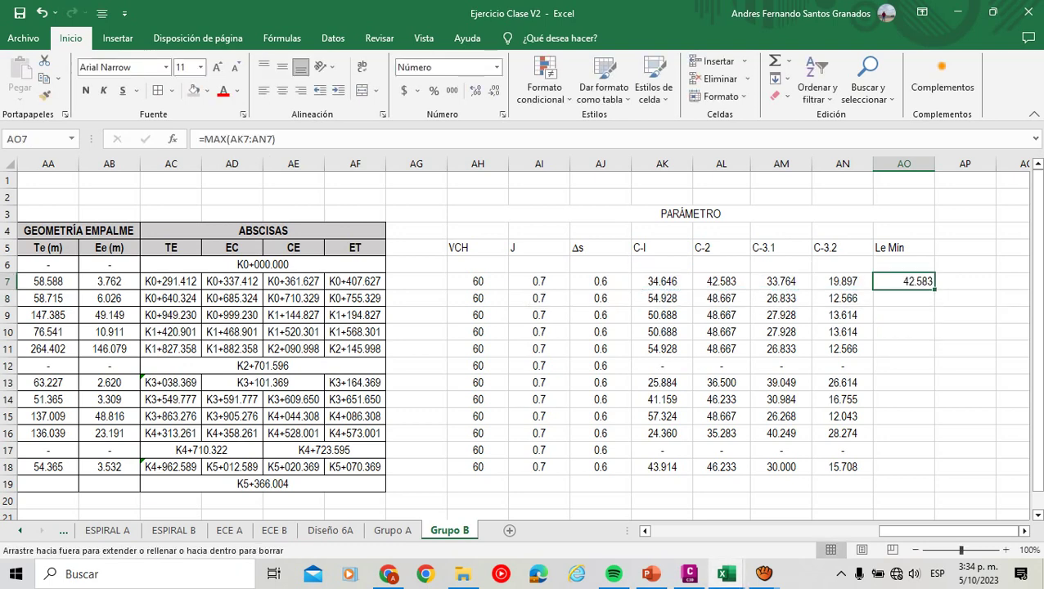
drag(935, 290, 934, 474)
click(842, 382)
click(842, 366)
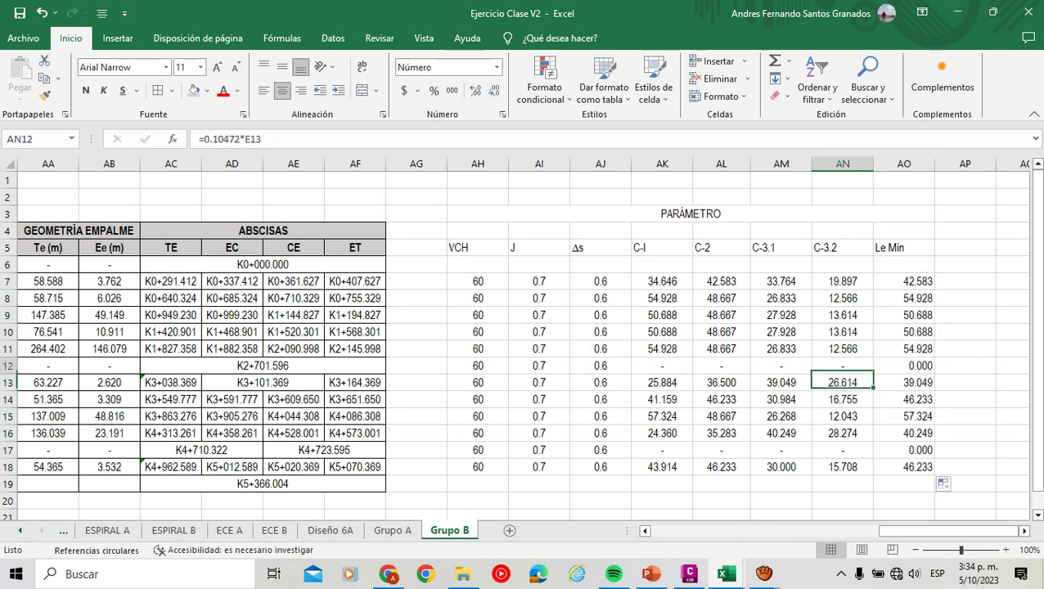
drag(874, 374, 903, 375)
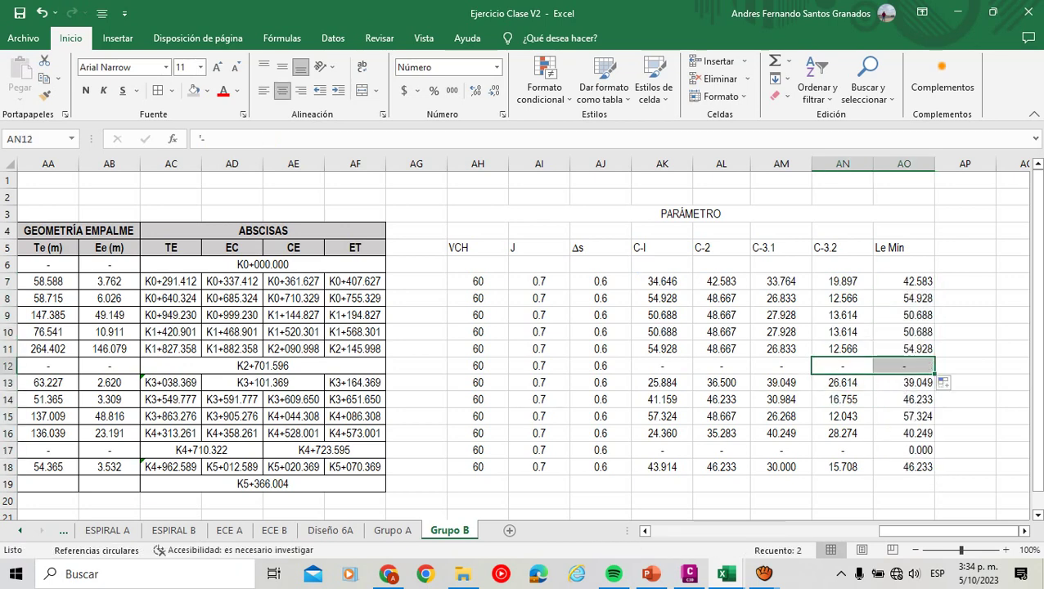
click(842, 451)
drag(874, 458, 903, 455)
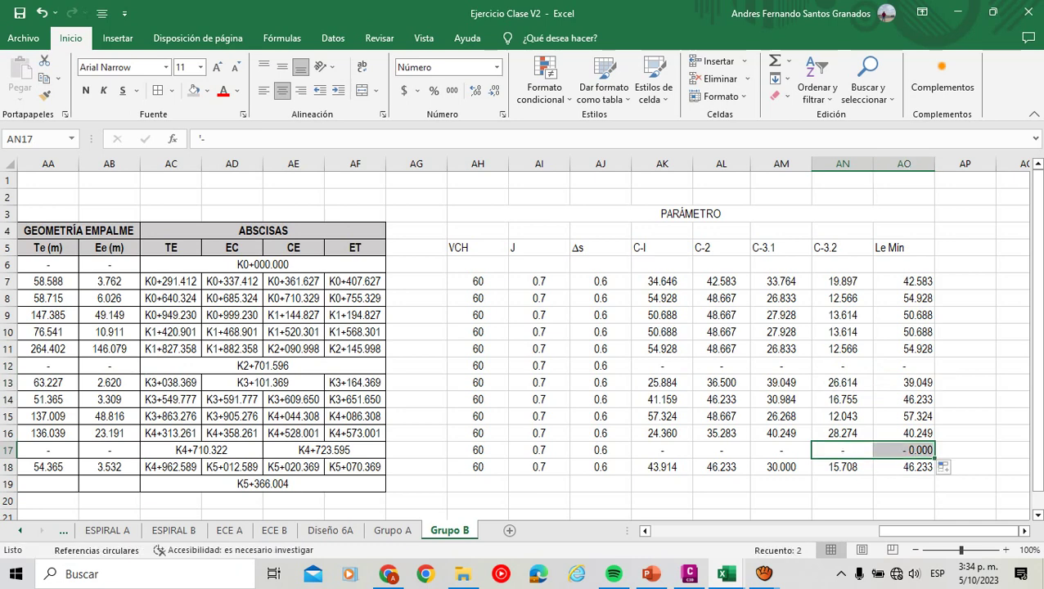
Add the column heading Lc min in AP5.
click(965, 247)
text(L)
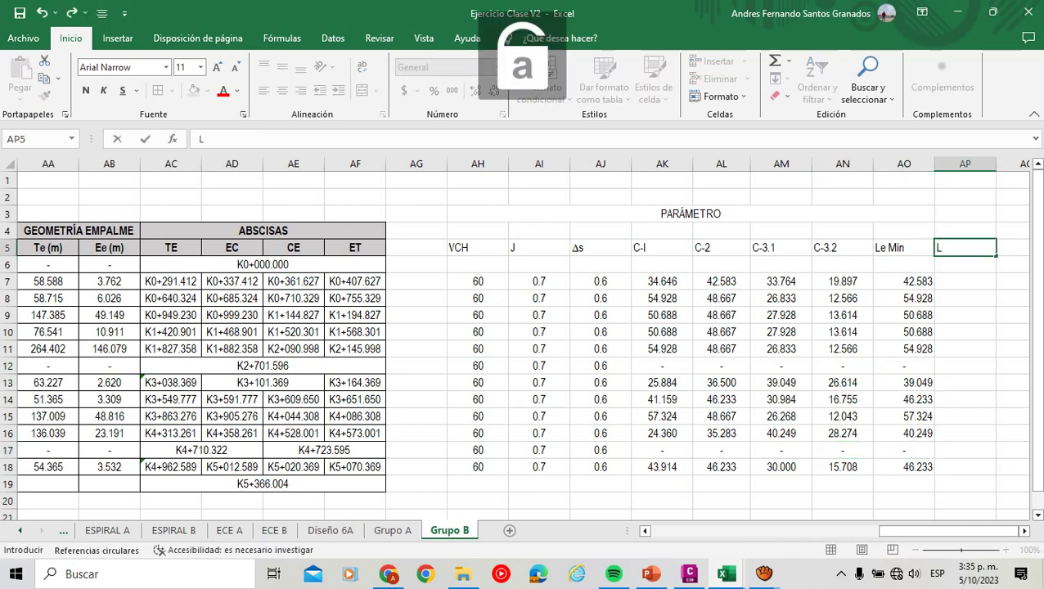
text(c mpin)
key(BackSpace)
key(BackSpace)
key(BackSpace)
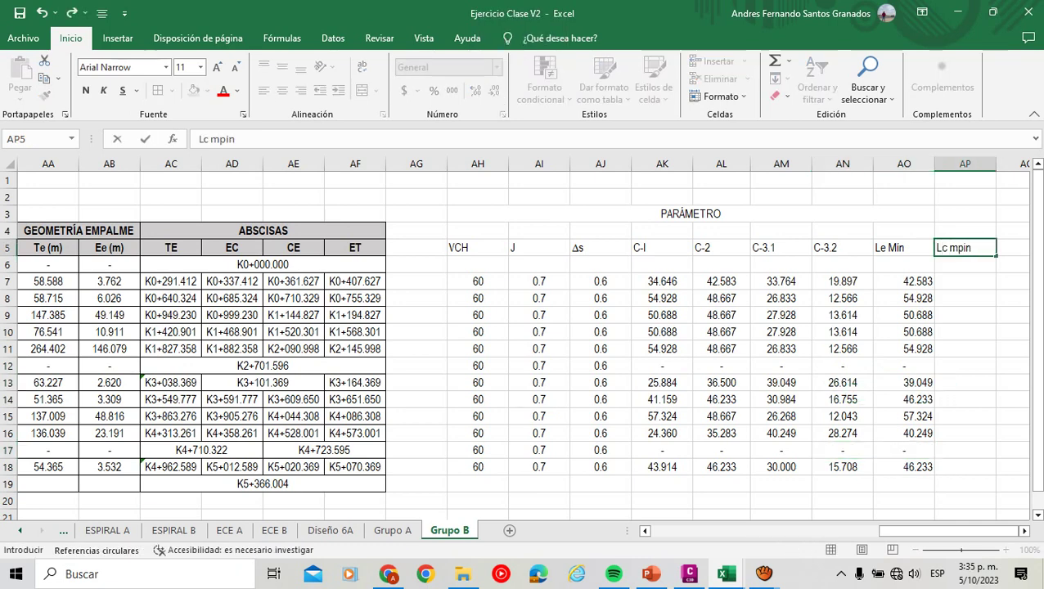
text(in)
key(Return)
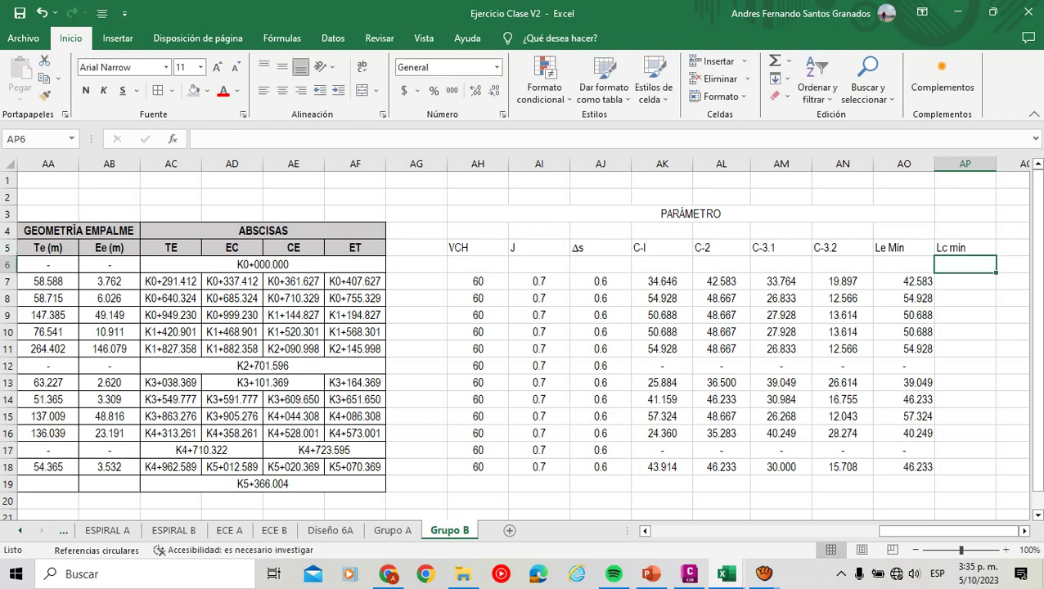
Enter =2*AH7/3.6 in AP7 for the minimum circular length and fill it down to row 18.
click(965, 281)
text(=)
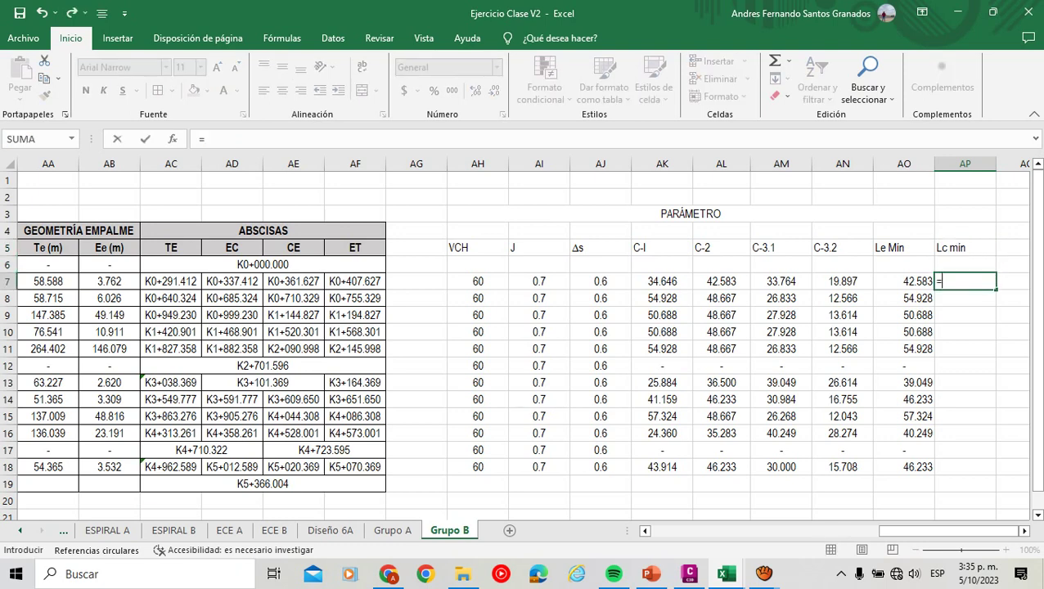
key(Left)
key(Right)
key(BackSpace)
key(BackSpace)
key(BackSpace)
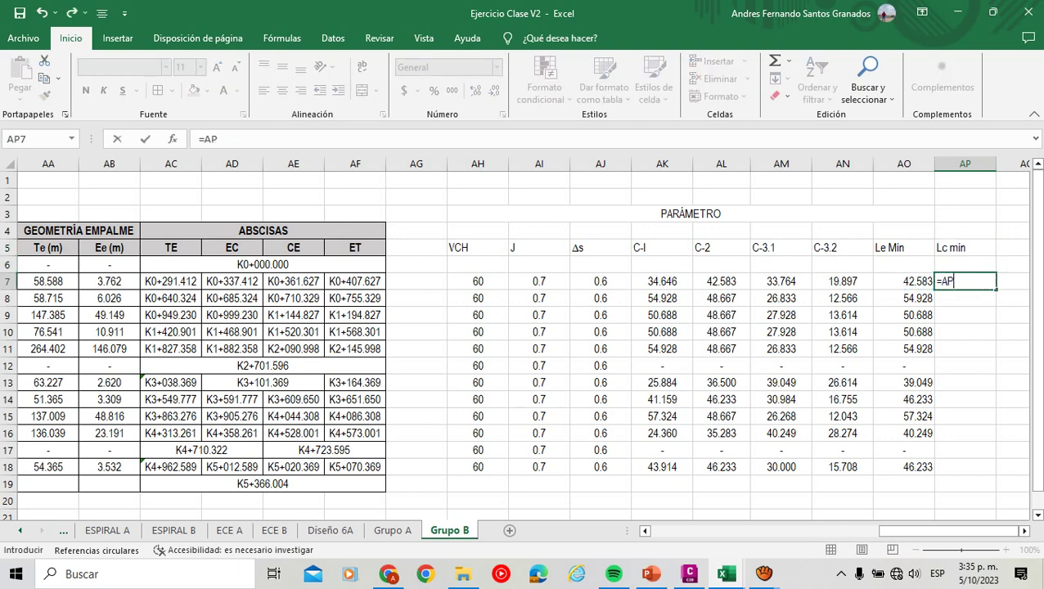
text(2*)
click(478, 281)
text(/3.6)
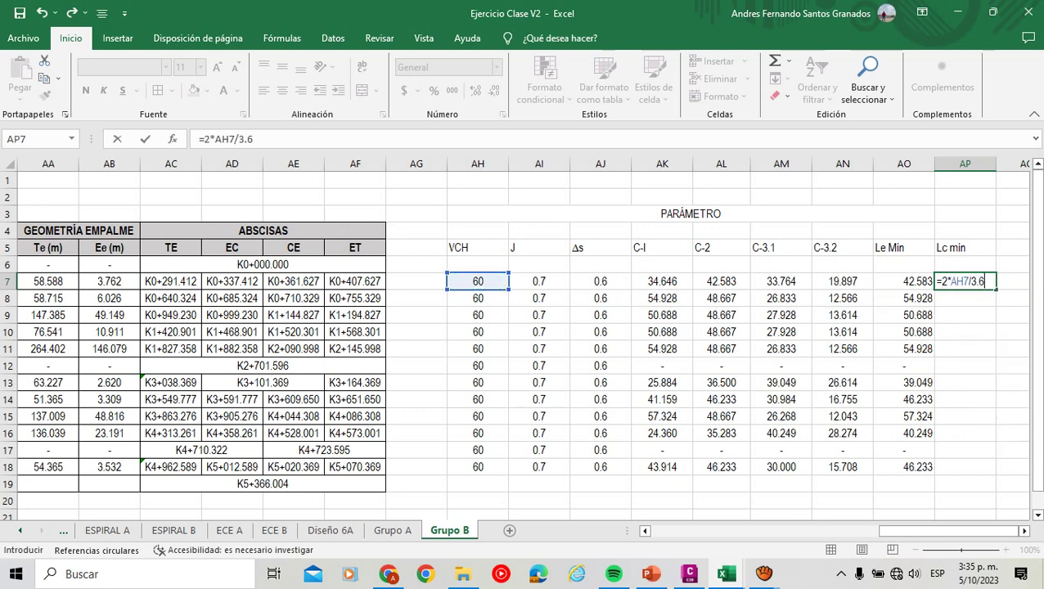
key(Return)
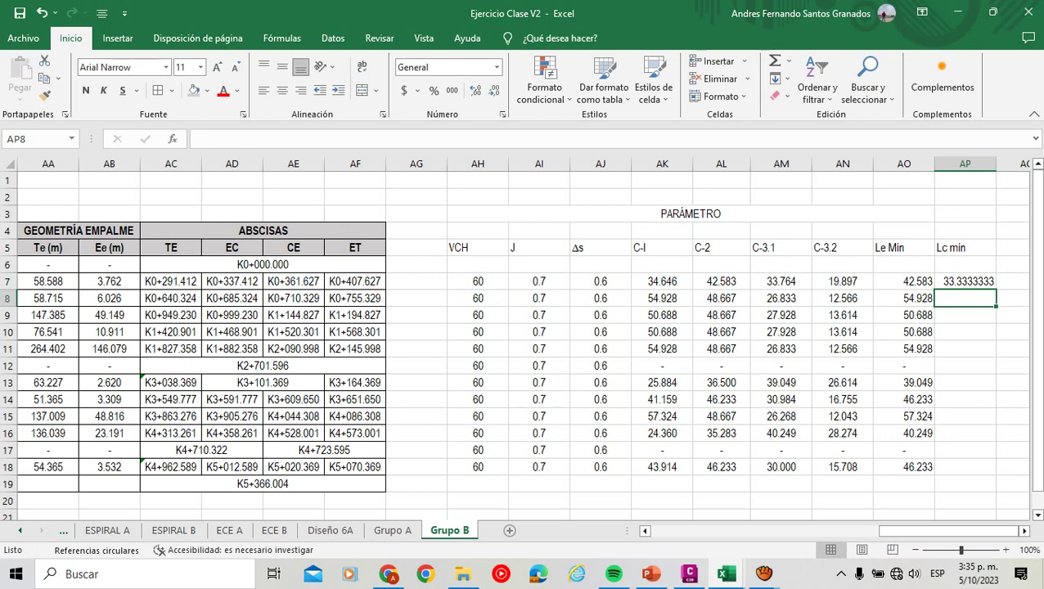
click(965, 280)
drag(997, 290, 997, 475)
Replace the Lc min value in AP12 with a dash and display AP7:AP18 with three decimals.
click(904, 366)
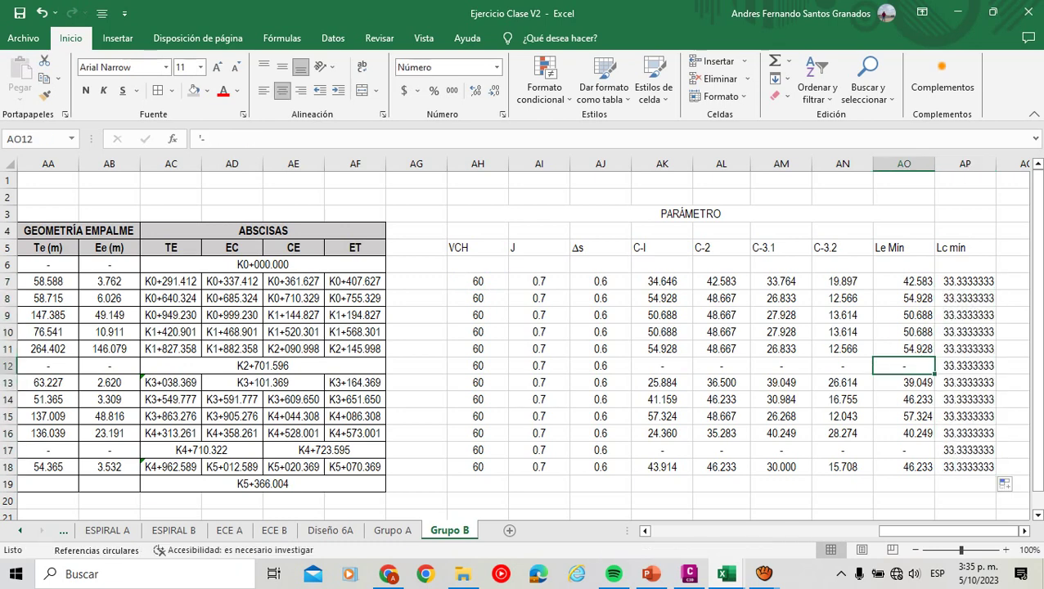
drag(935, 374, 966, 382)
drag(965, 281, 966, 467)
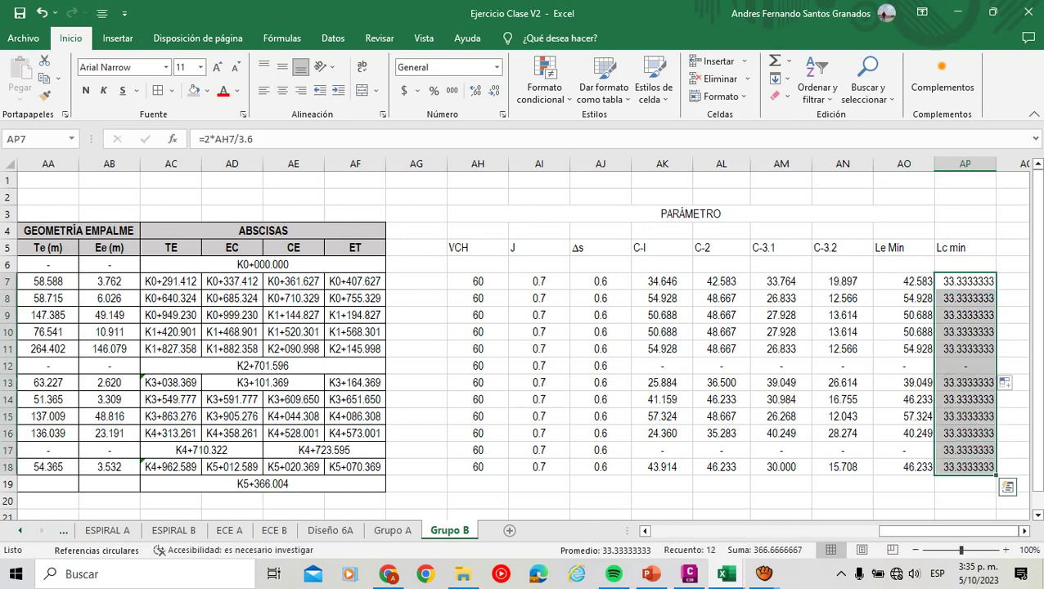
click(495, 90)
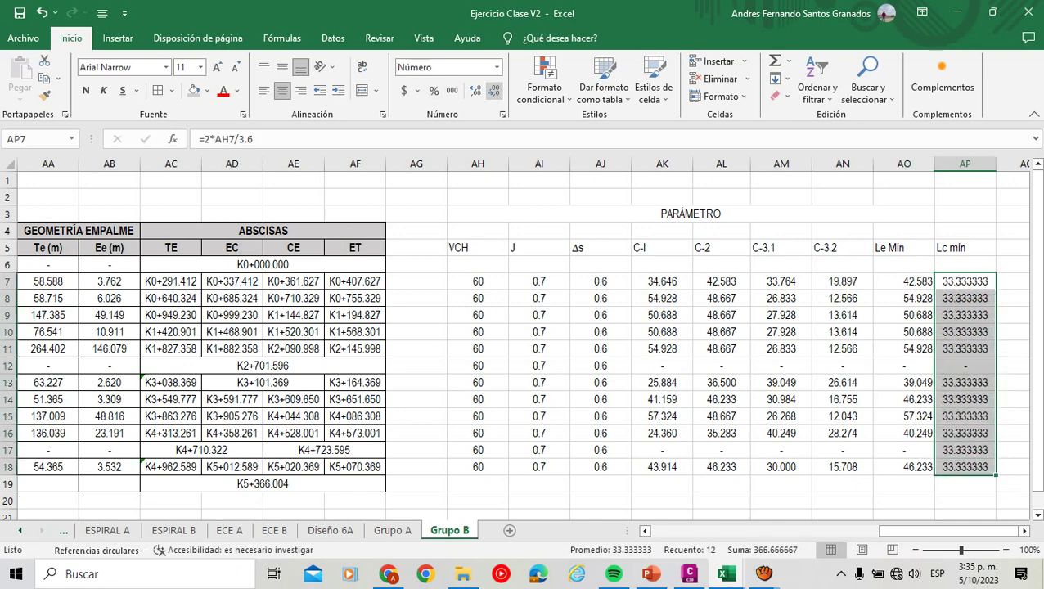
click(495, 90)
click(494, 90)
click(494, 90)
click(494, 90)
click(476, 90)
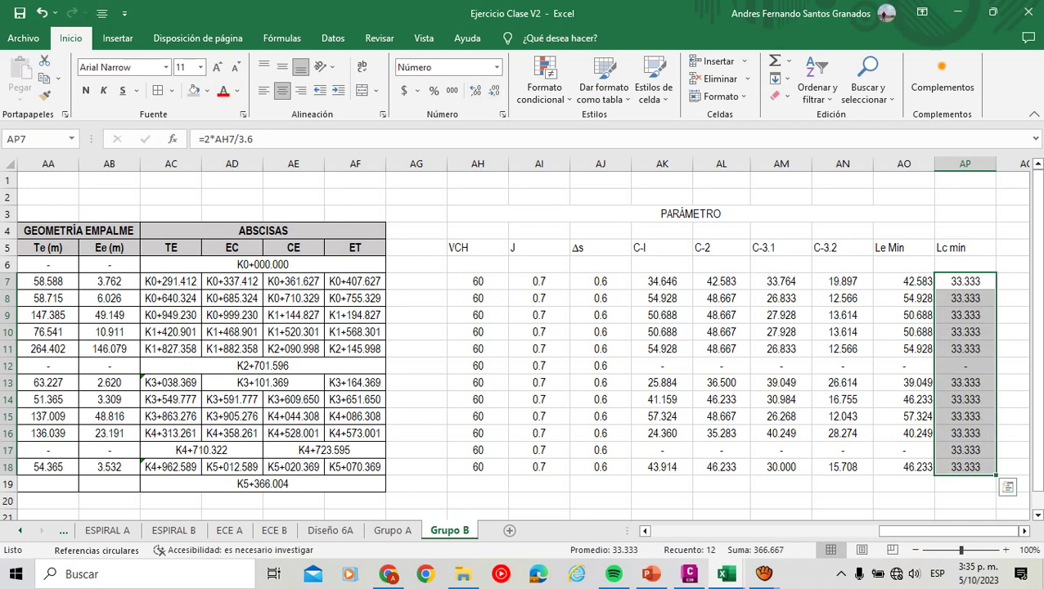
scroll(522, 344, right, 4)
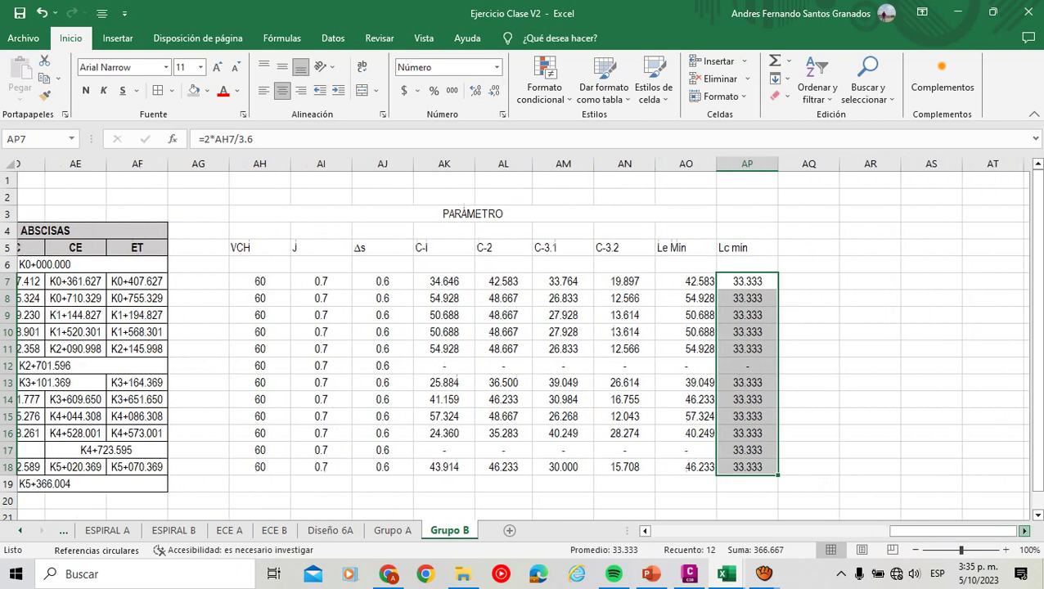
click(842, 349)
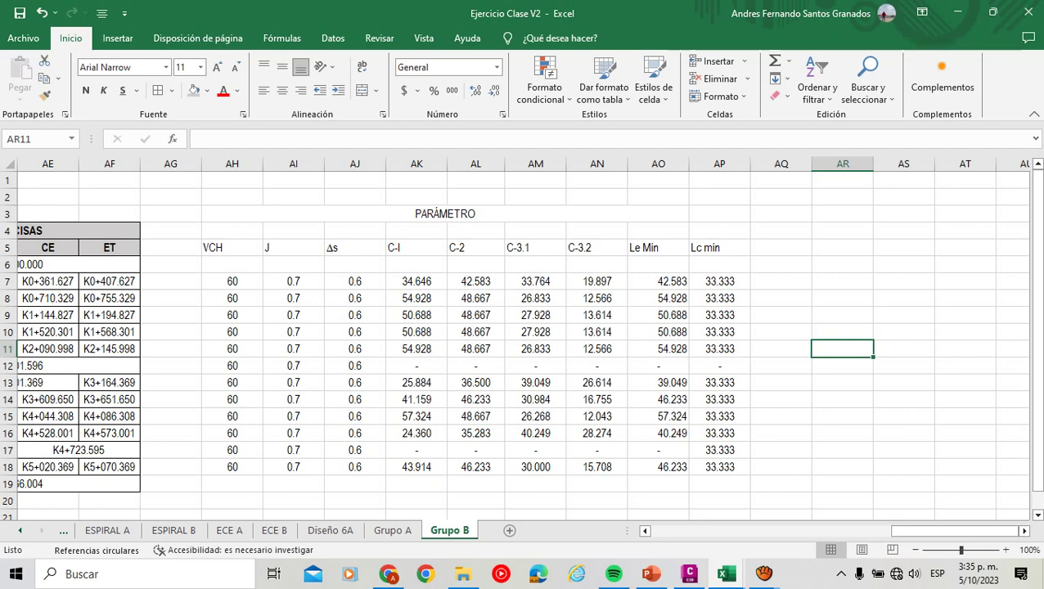
Replace the Lc min value in AP13 with a dash by filling down from AP12.
click(720, 400)
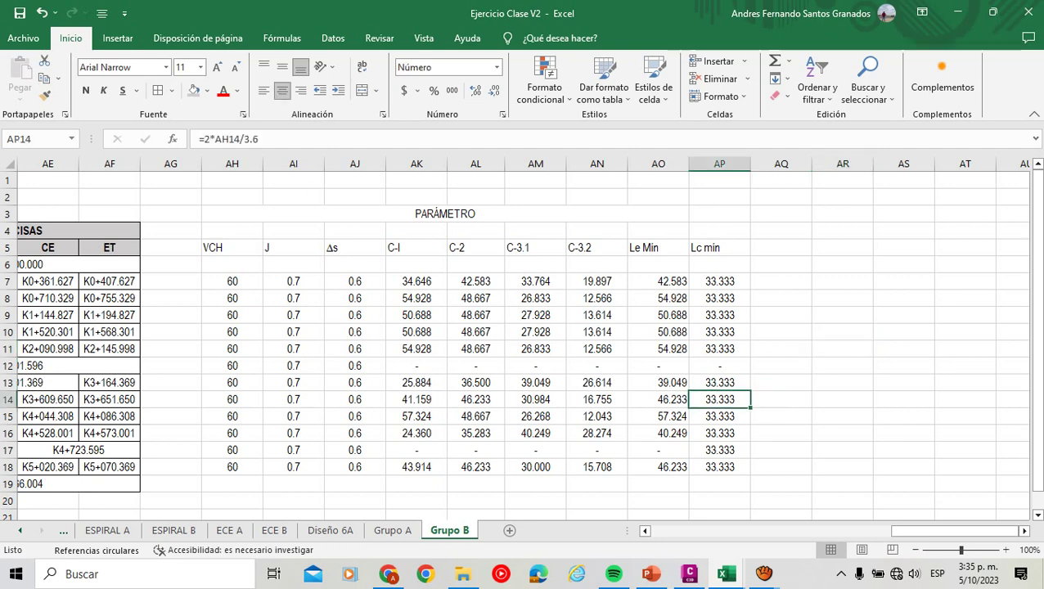
key(Up)
key(Up)
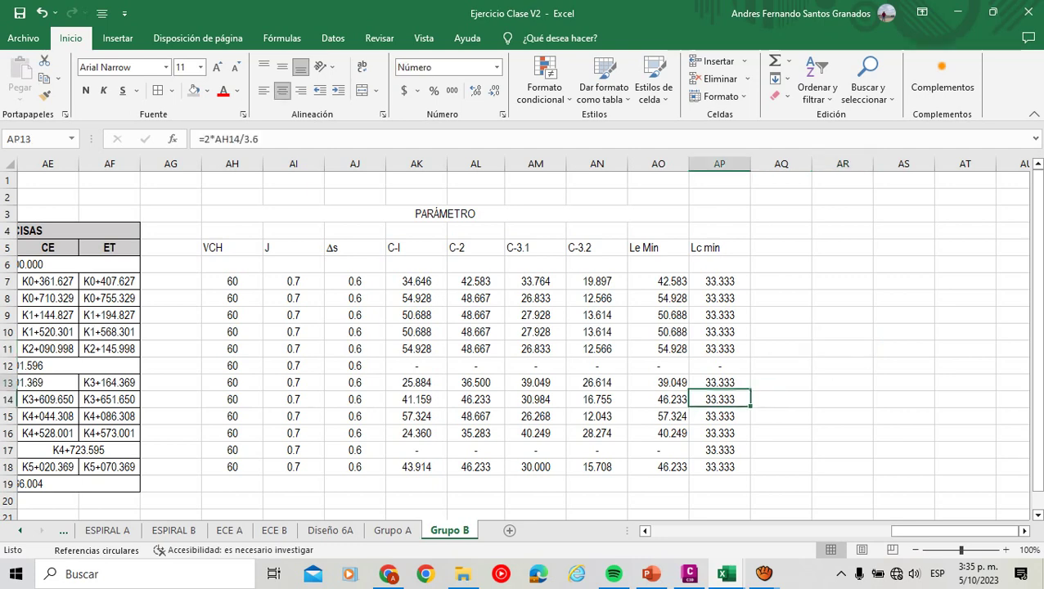
drag(751, 374, 751, 386)
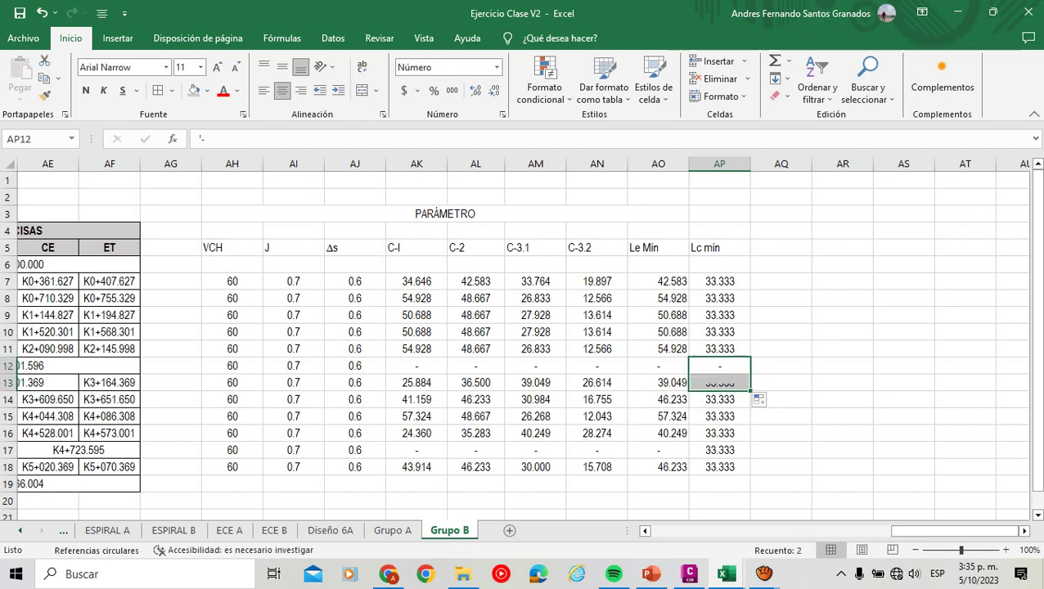
Merge and center AR4:AS4 and enter the heading Revisión.
click(843, 366)
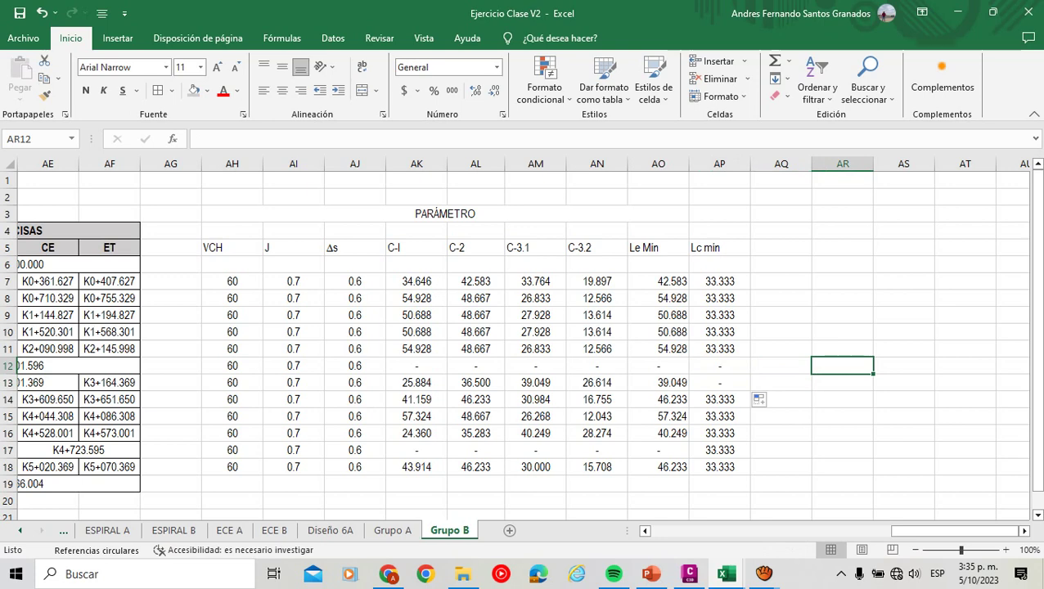
key(Up)
key(Up)
key(Up)
key(Up)
key(Up)
key(Up)
key(Up)
key(Up)
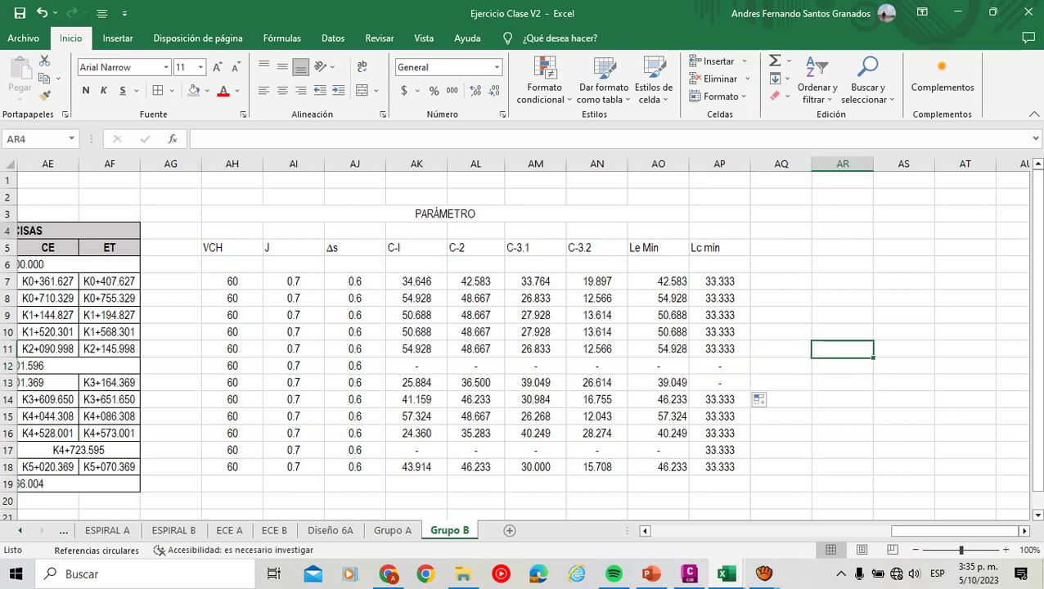
key(Up)
key(Down)
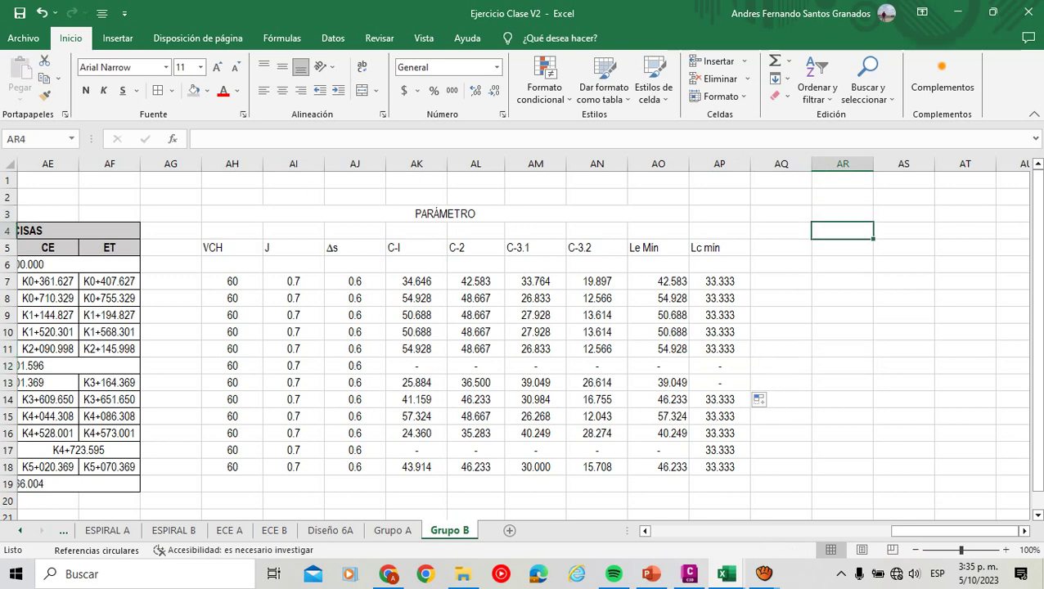
key(Up)
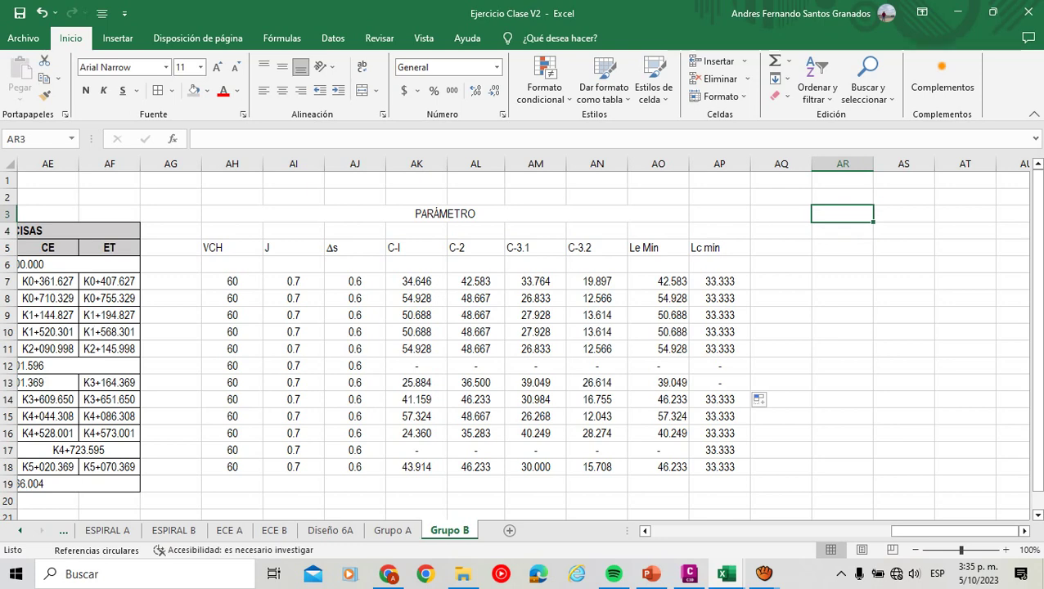
key(Down)
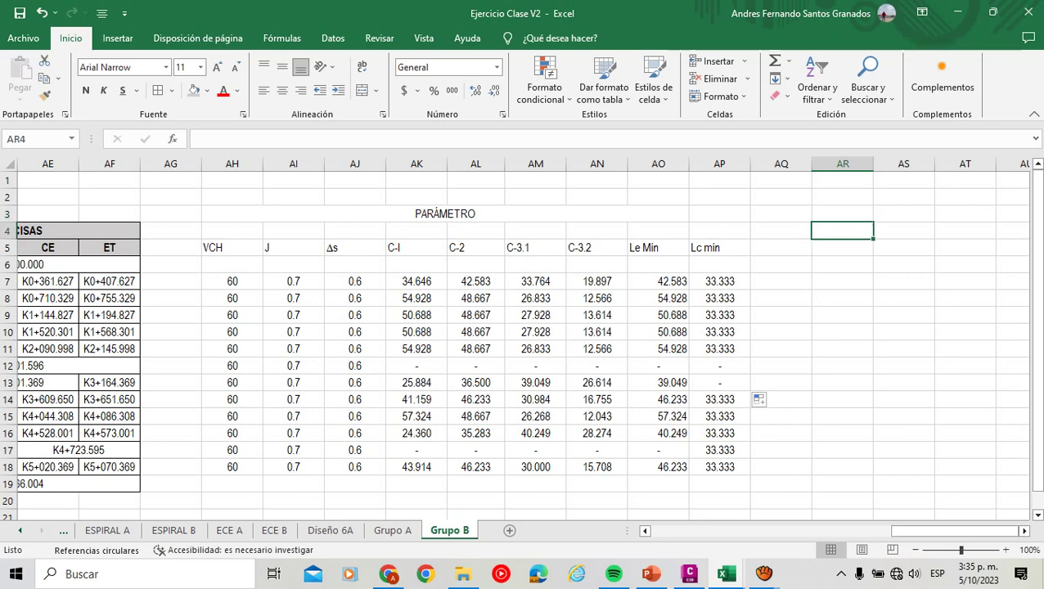
key(shift+Right)
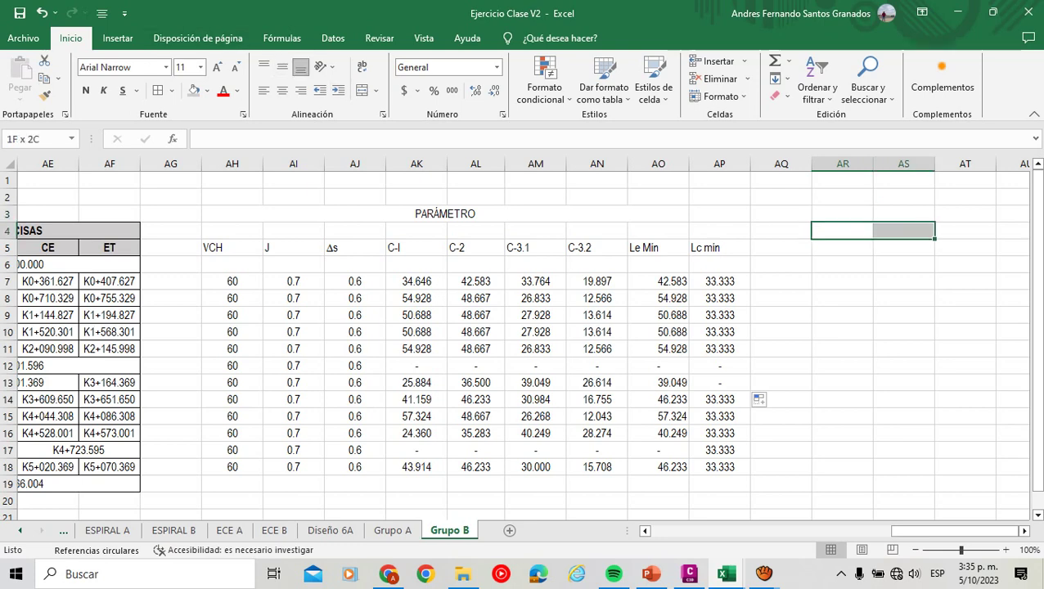
click(362, 90)
key(Caps_Lock)
text(R)
key(Caps_Lock)
text(evisión)
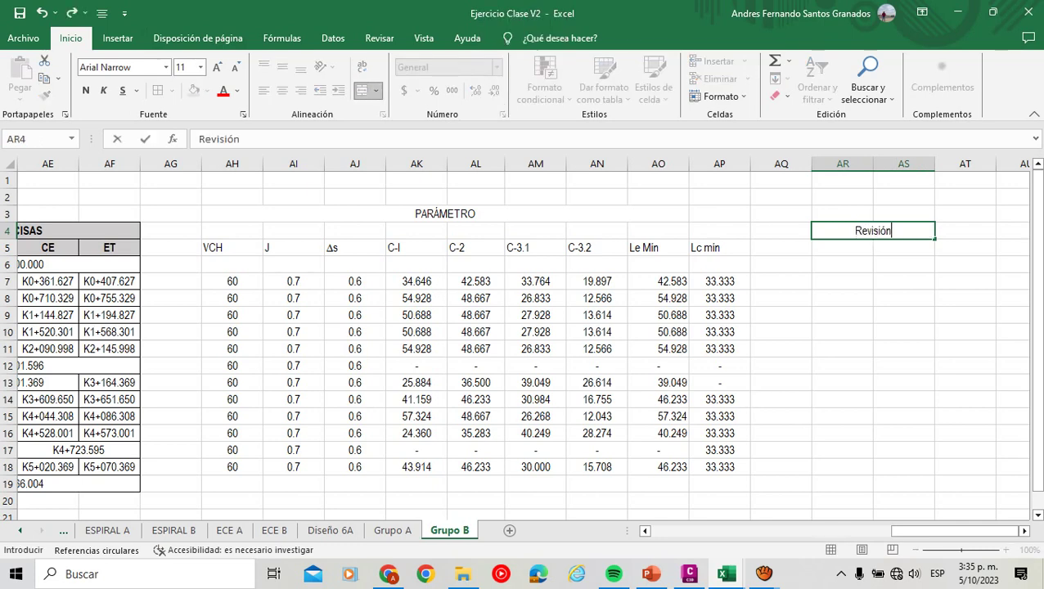
key(Return)
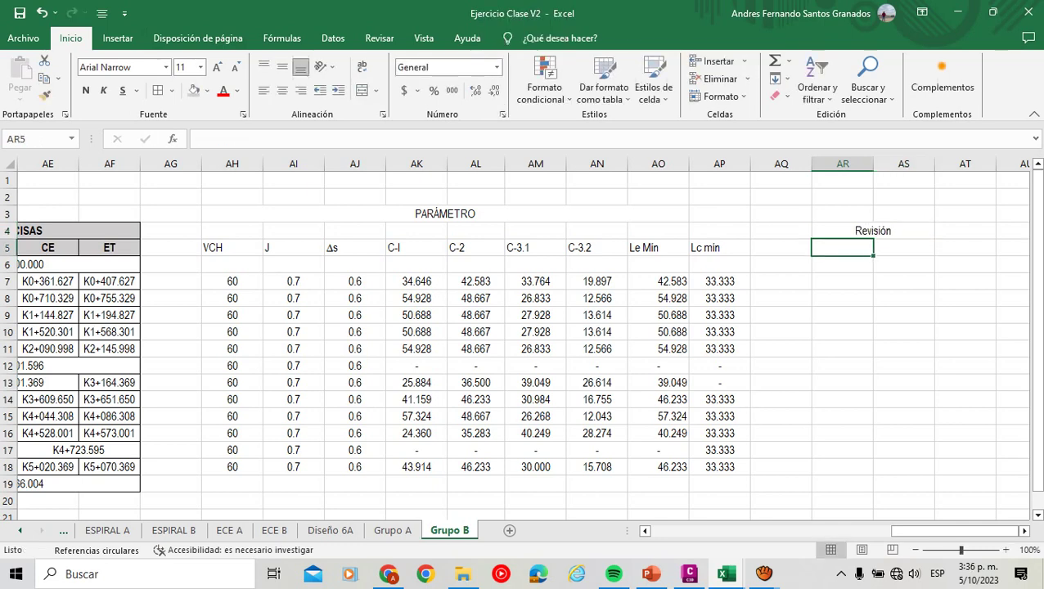
Add the column headings Le min in AR5 and Lc min in AS5 under Revisión.
key(Caps_Lock)
text(L)
key(Caps_Lock)
text(e min)
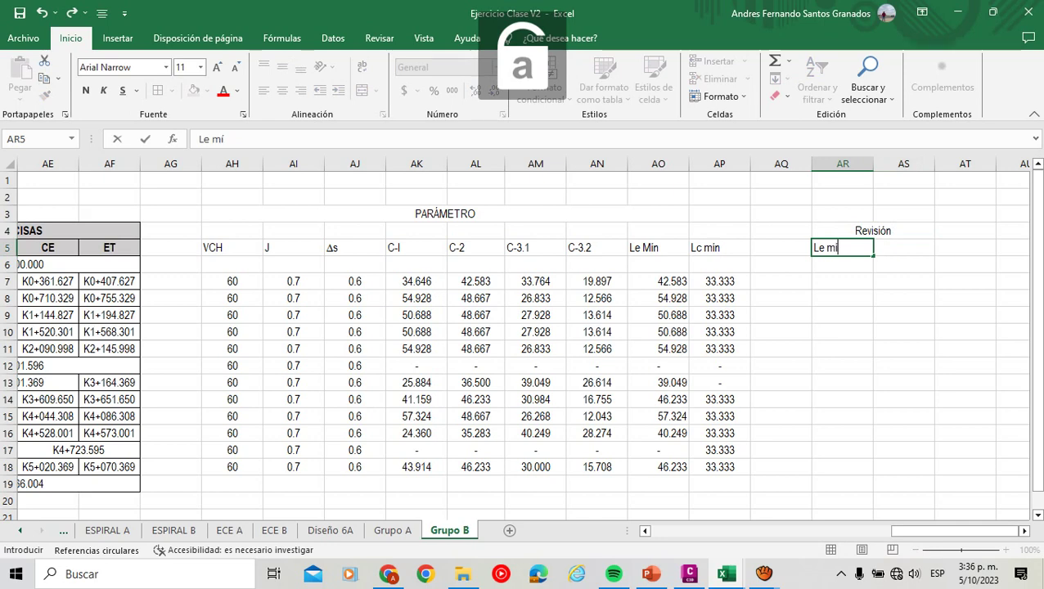
key(Tab)
key(Caps_Lock)
text(L)
key(Caps_Lock)
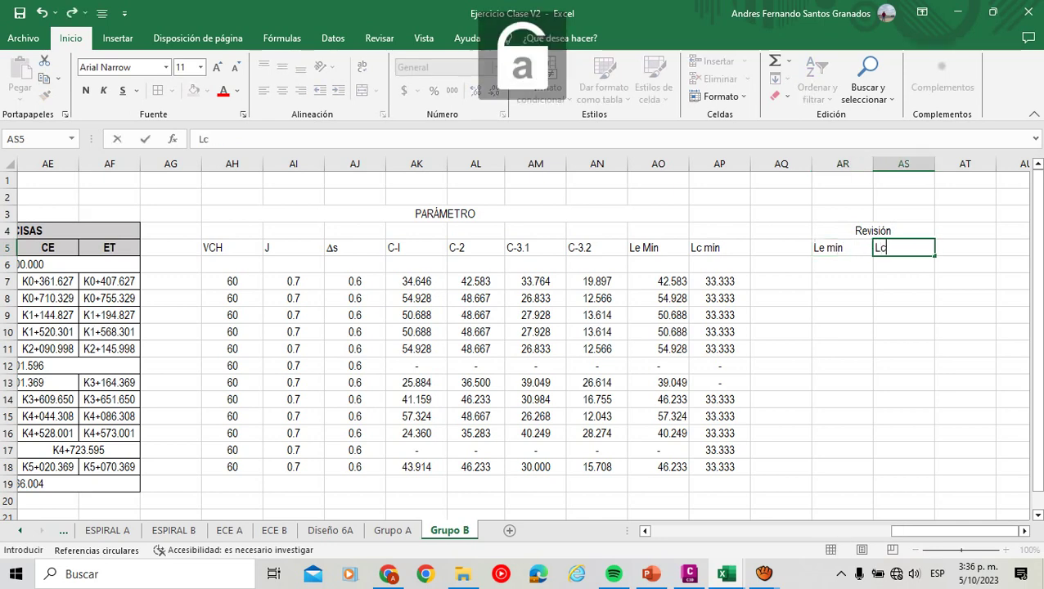
text(c min)
key(BackSpace)
key(BackSpace)
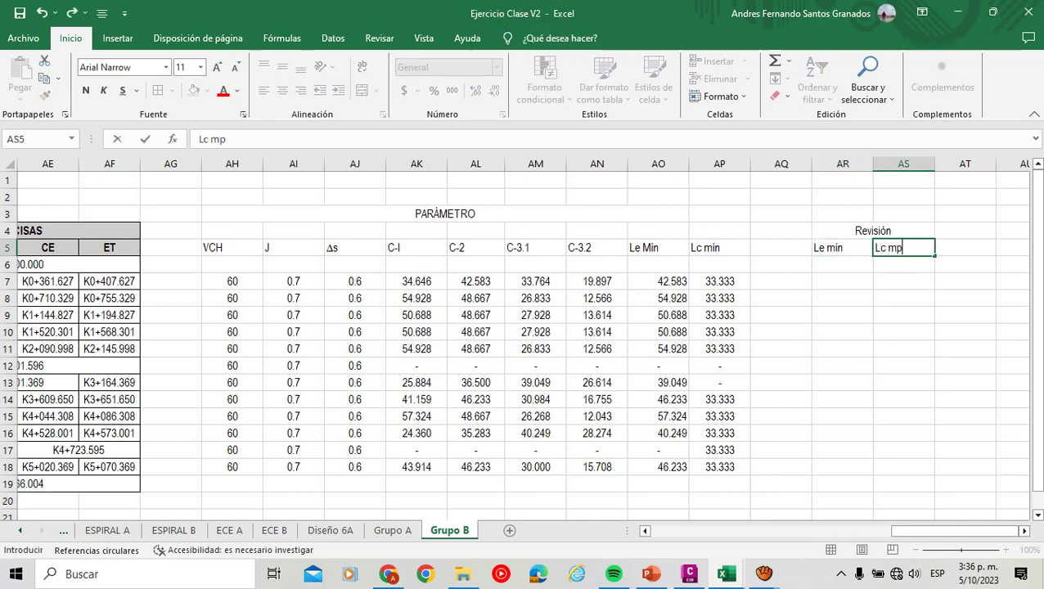
text(in)
key(Return)
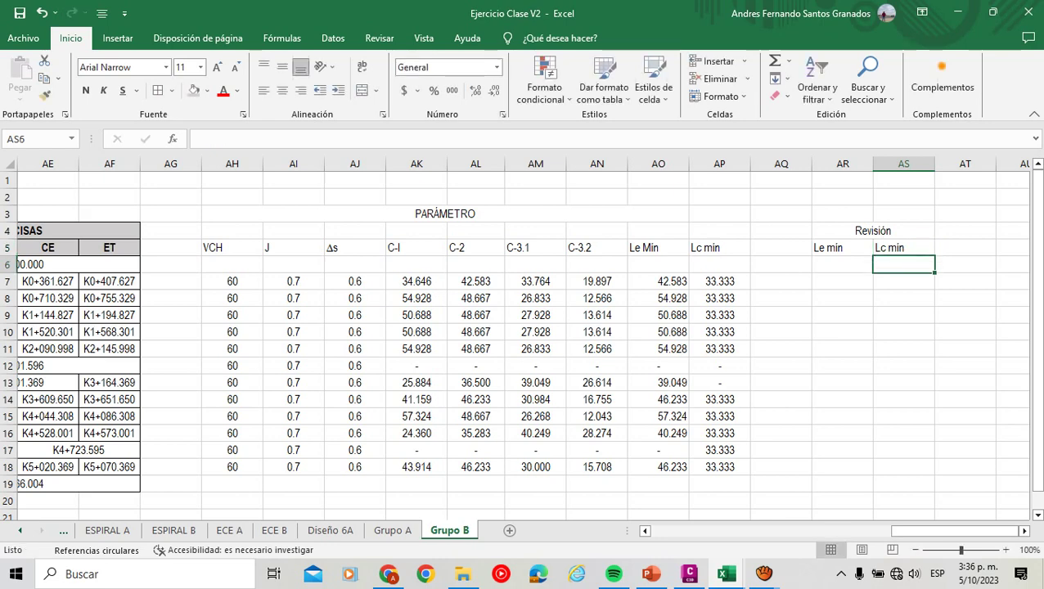
Begin a formula in AR7 comparing the design spiral length with its minimum, =P7>AO7.
key(Left)
key(Down)
text(=)
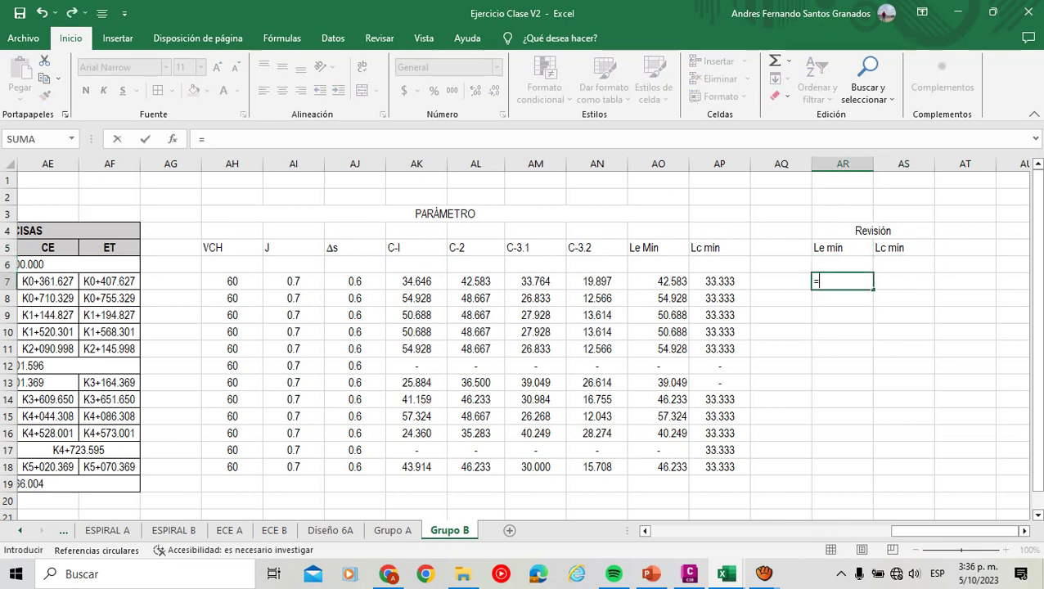
drag(953, 531, 708, 530)
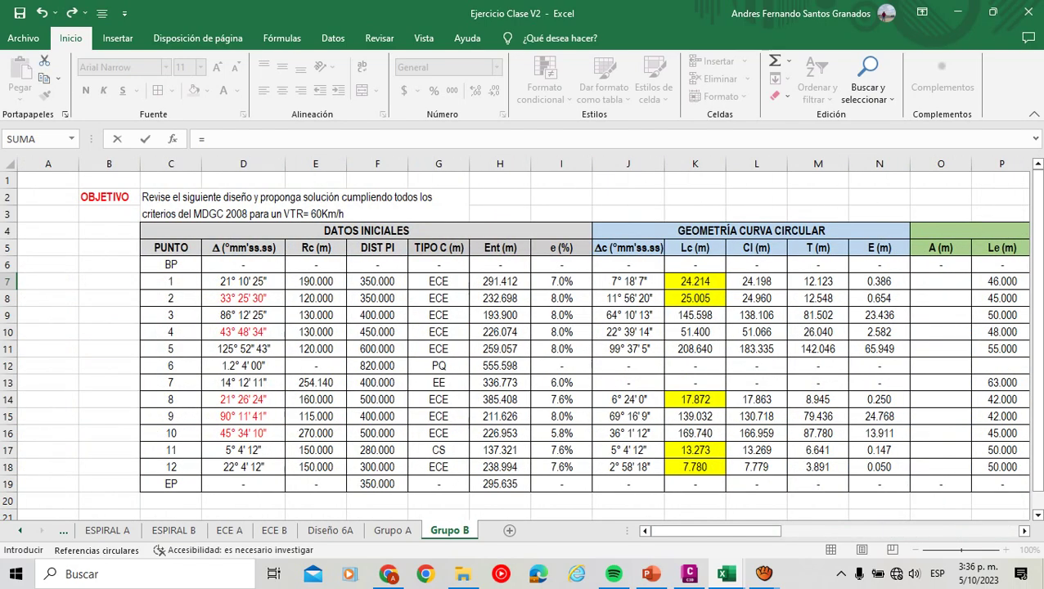
click(1000, 280)
drag(716, 530, 955, 530)
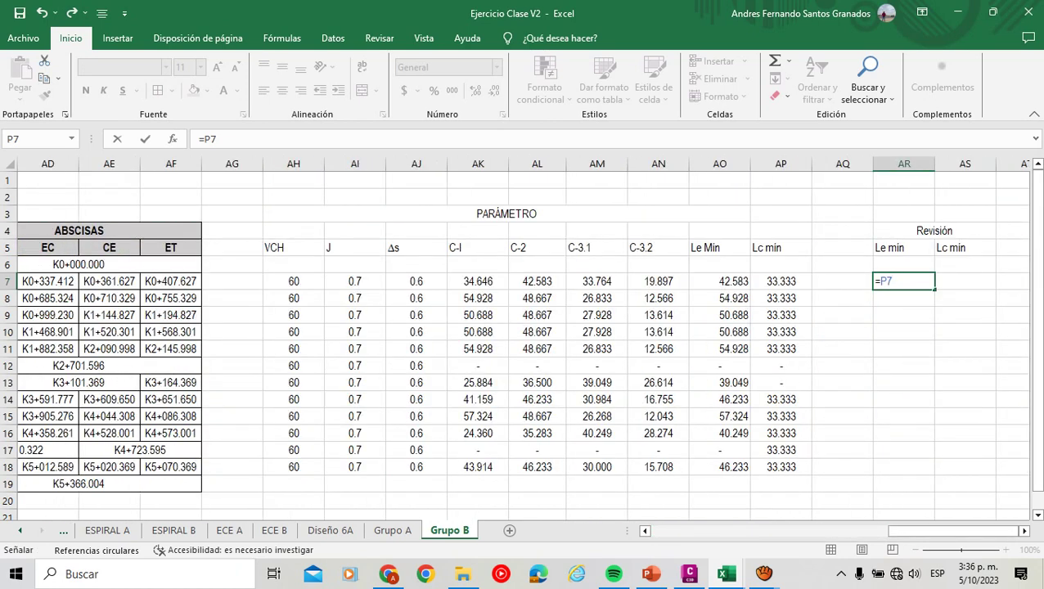
text(>)
click(719, 281)
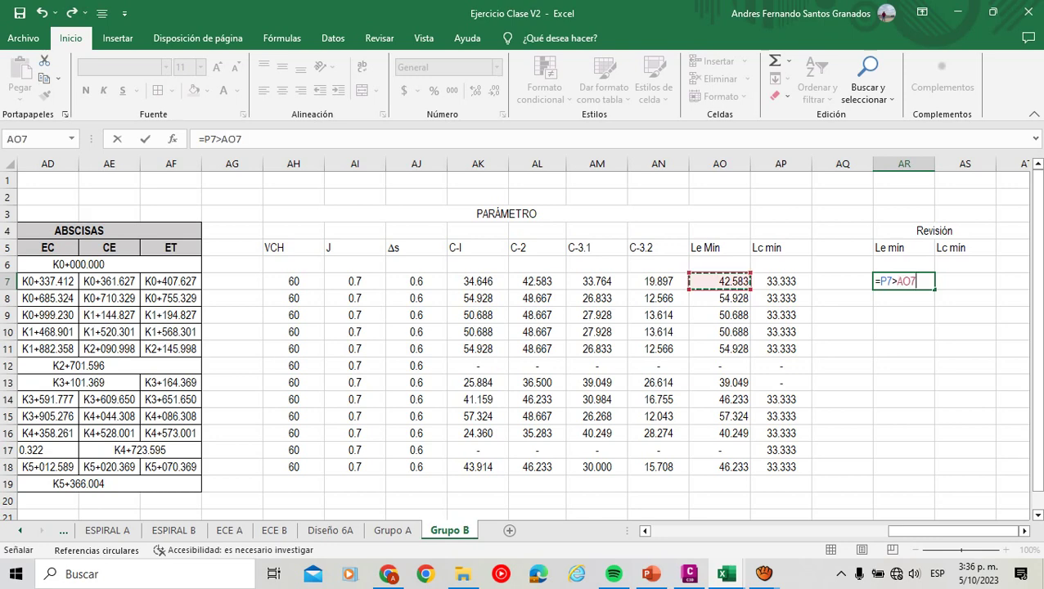
Wrap the AR7 comparison in an SI function that returns "Cumple" when true and "No Cumple" when false.
click(880, 281)
text(si)
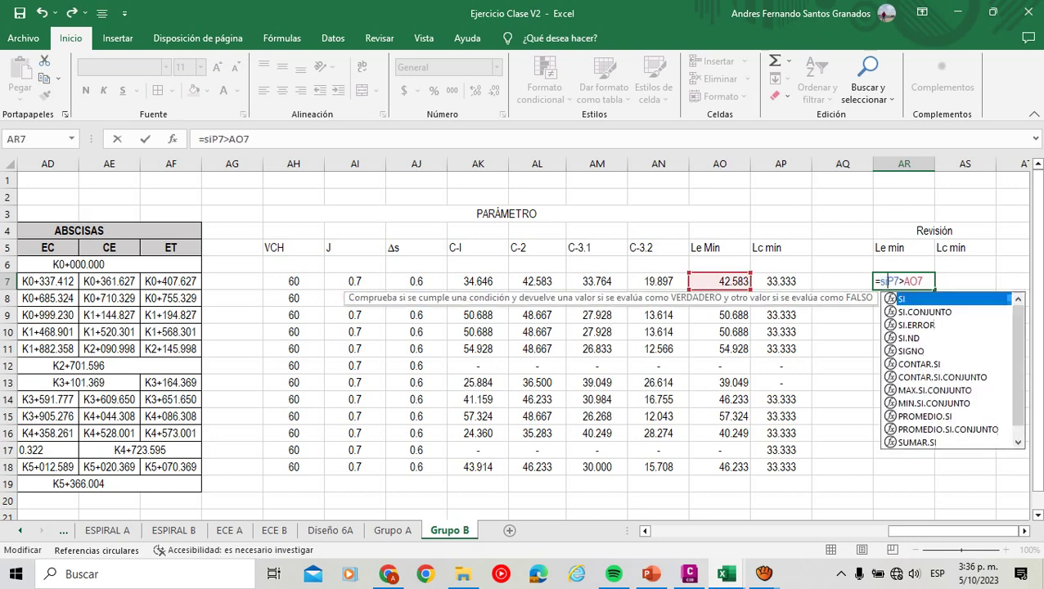
text(()
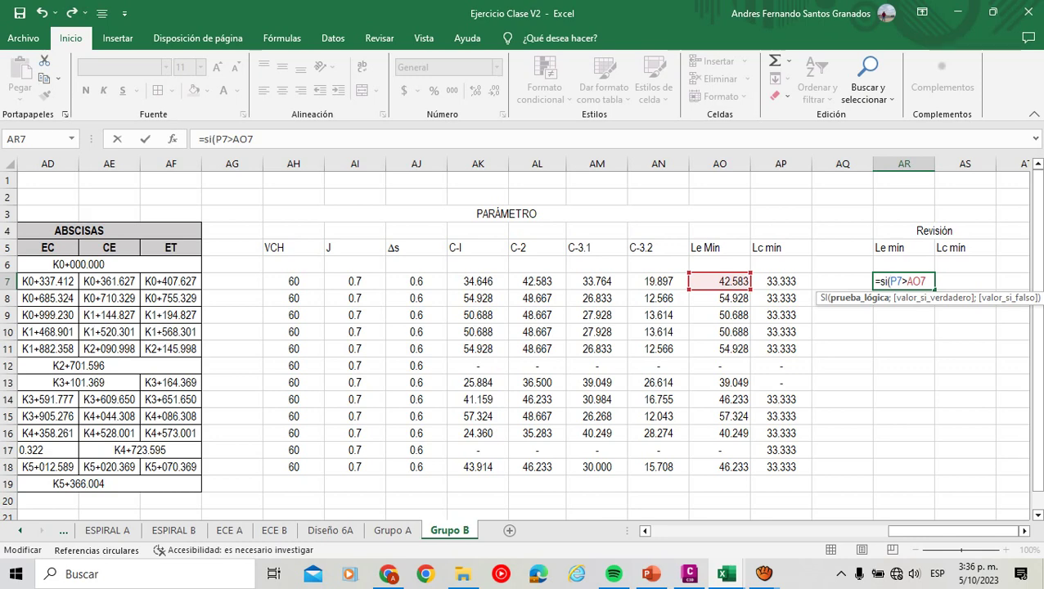
click(926, 281)
text(;)
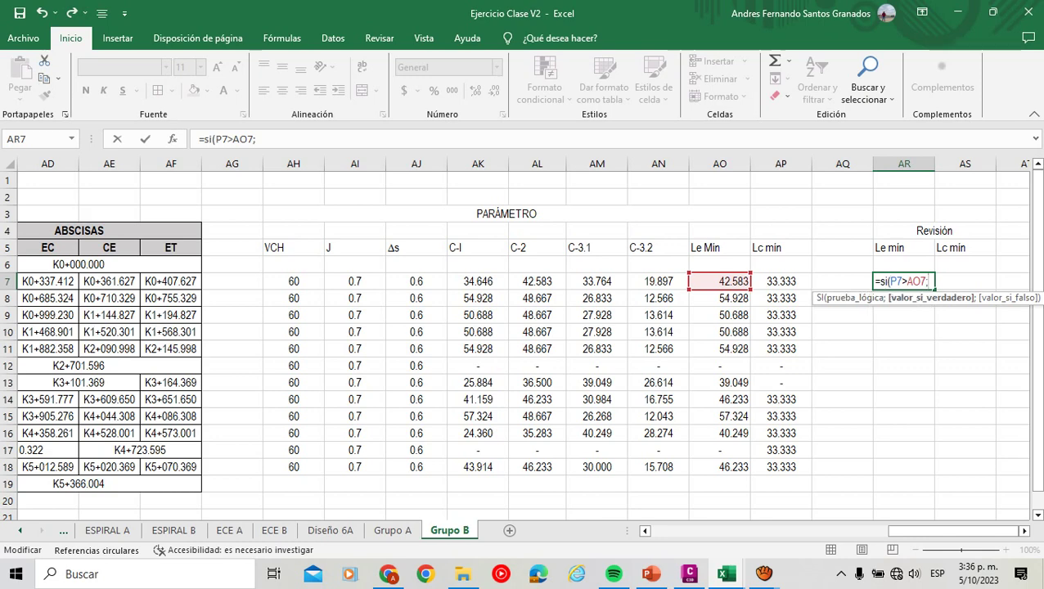
key(Caps_Lock)
text("C)
key(Caps_Lock)
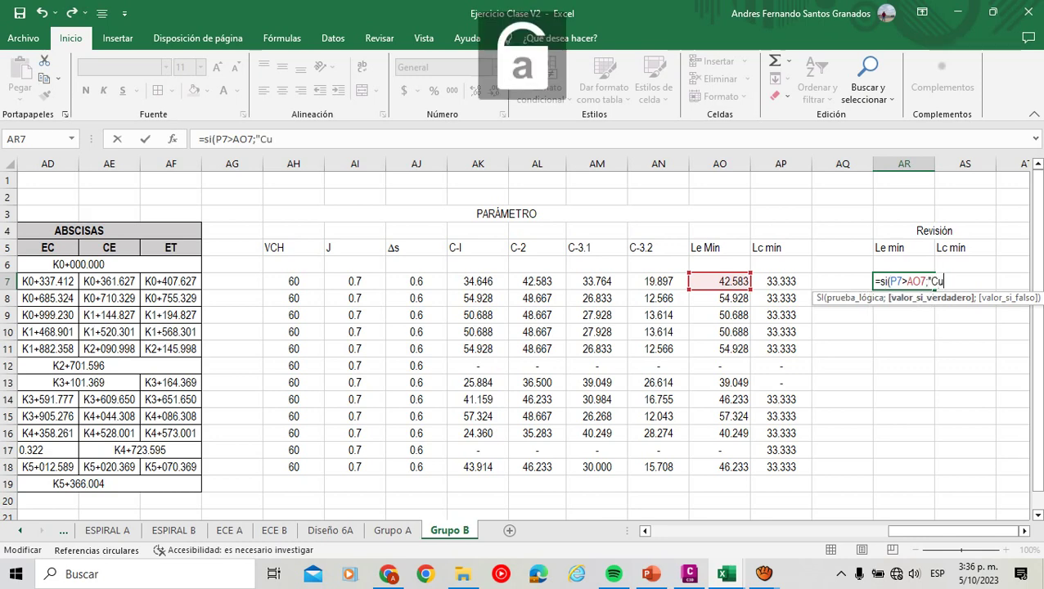
text(umple)
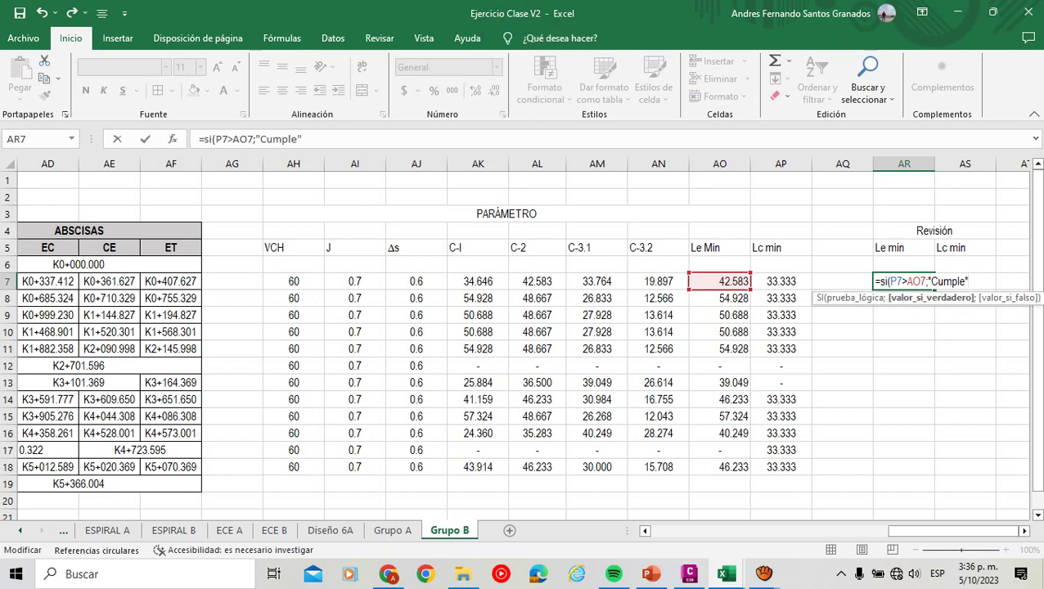
text(";)
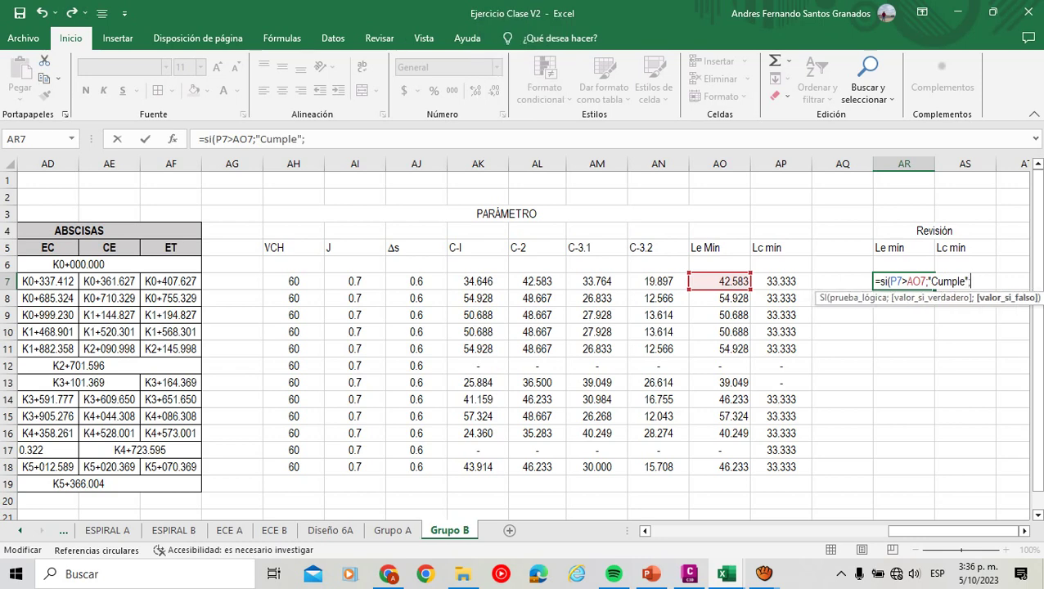
key(Caps_Lock)
text("N)
key(Caps_Lock)
text(o)
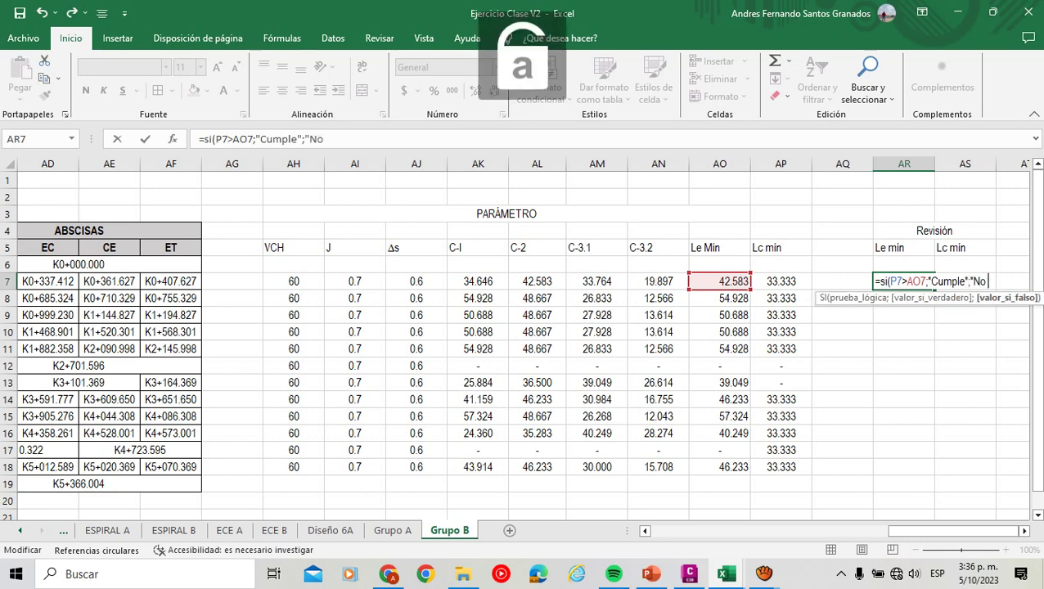
key(Caps_Lock)
text(C)
key(Caps_Lock)
text(um)
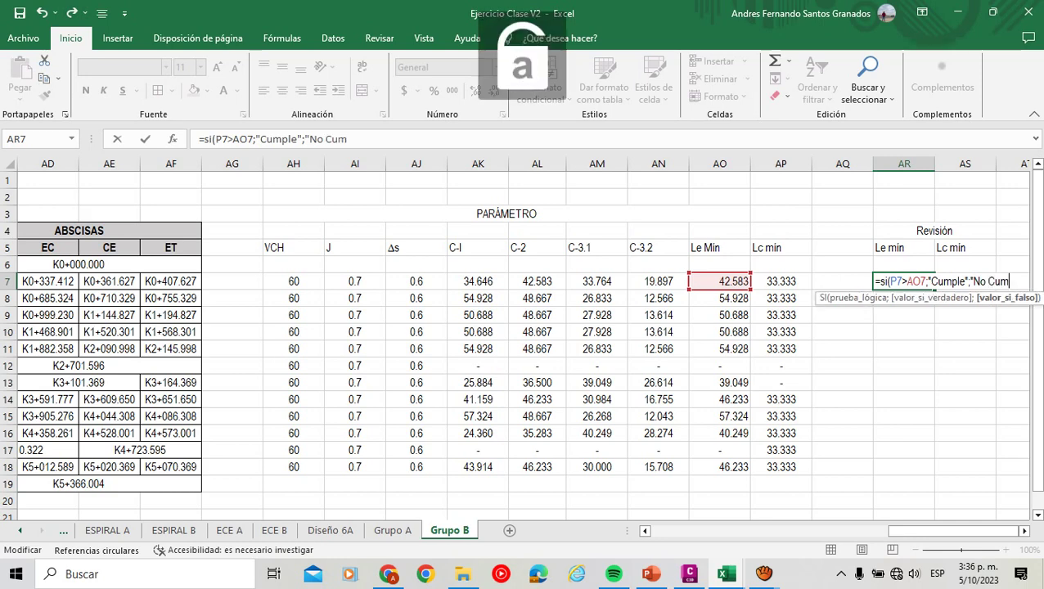
text(ple")
key(Return)
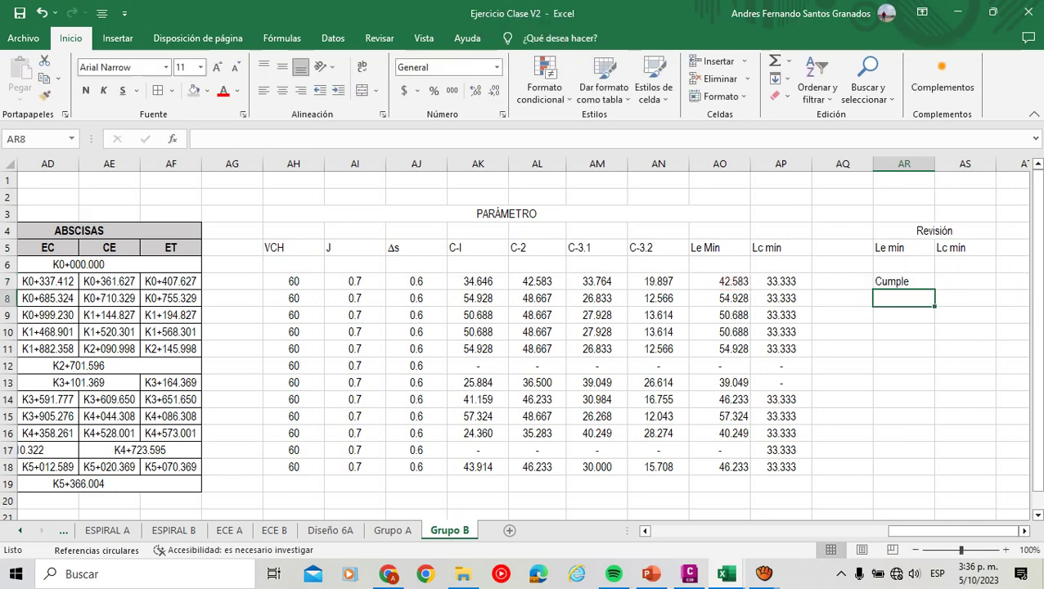
Center the Le min check in AR7 and fill it down to row 18.
click(903, 281)
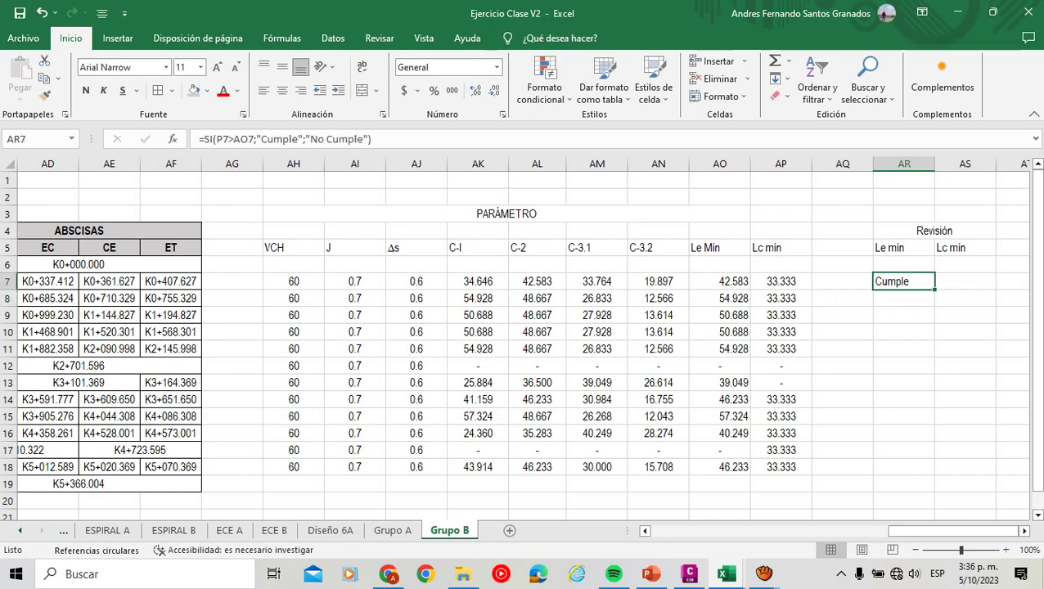
click(281, 90)
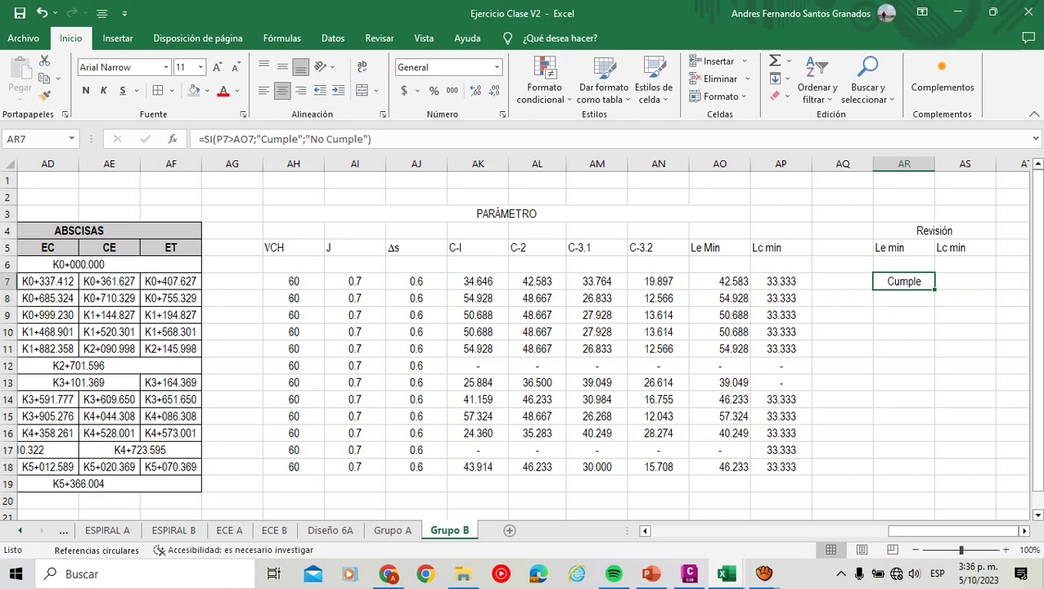
drag(935, 289, 934, 471)
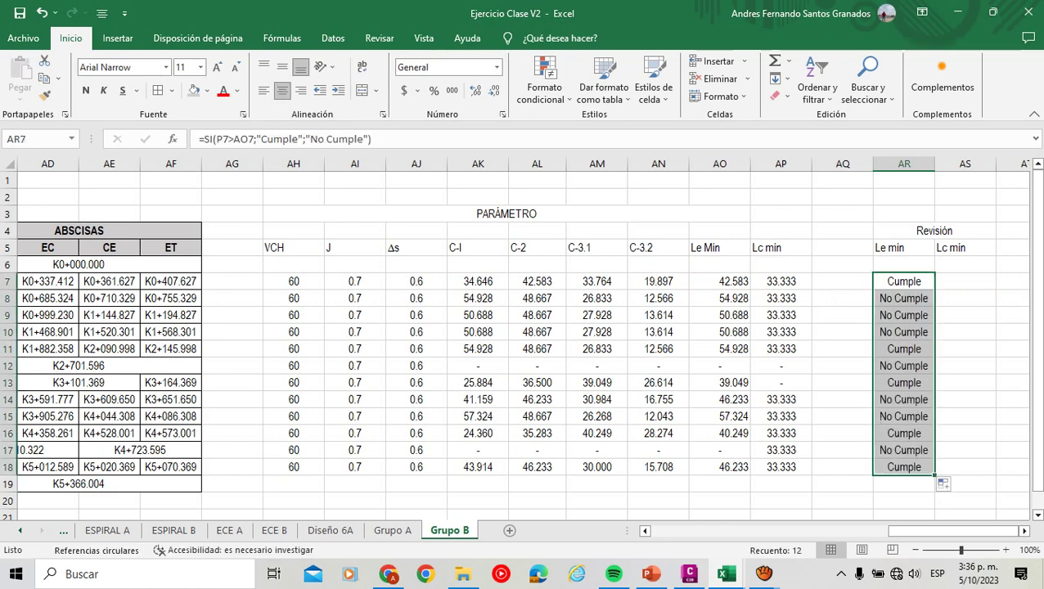
Replace the Le min checks in AR12 and AR17 with a text dash, matching the rows without a minimum spiral length.
click(769, 362)
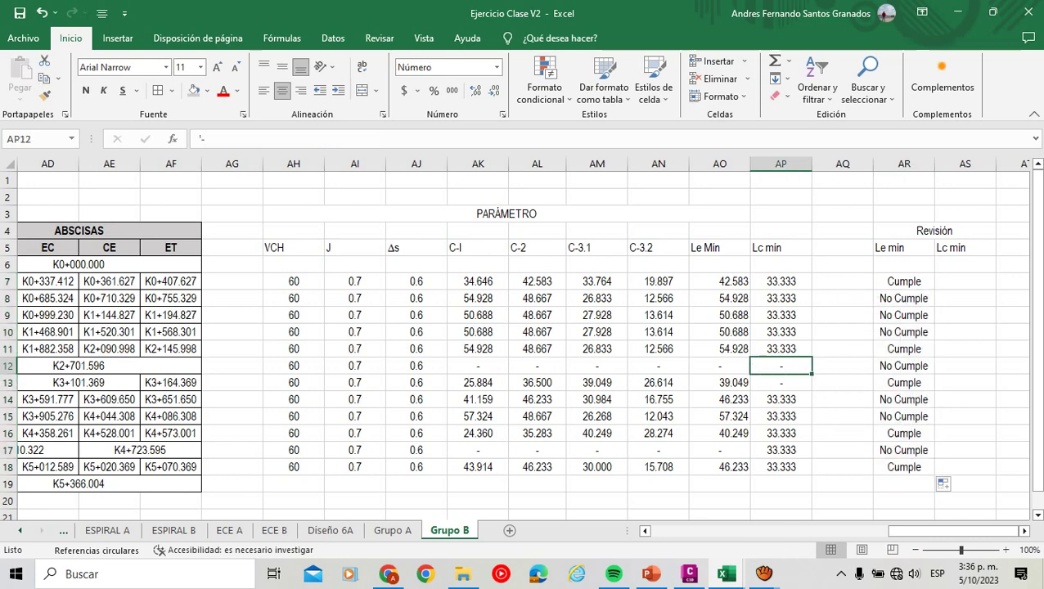
click(903, 366)
text('-)
key(Return)
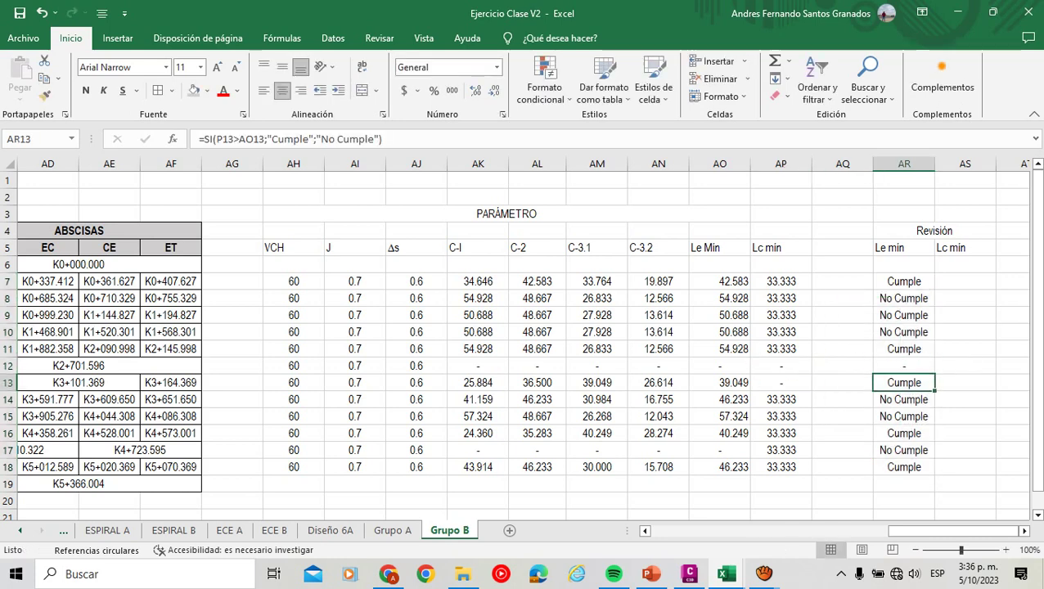
key(Down)
key(Up)
key(Down)
key(Down)
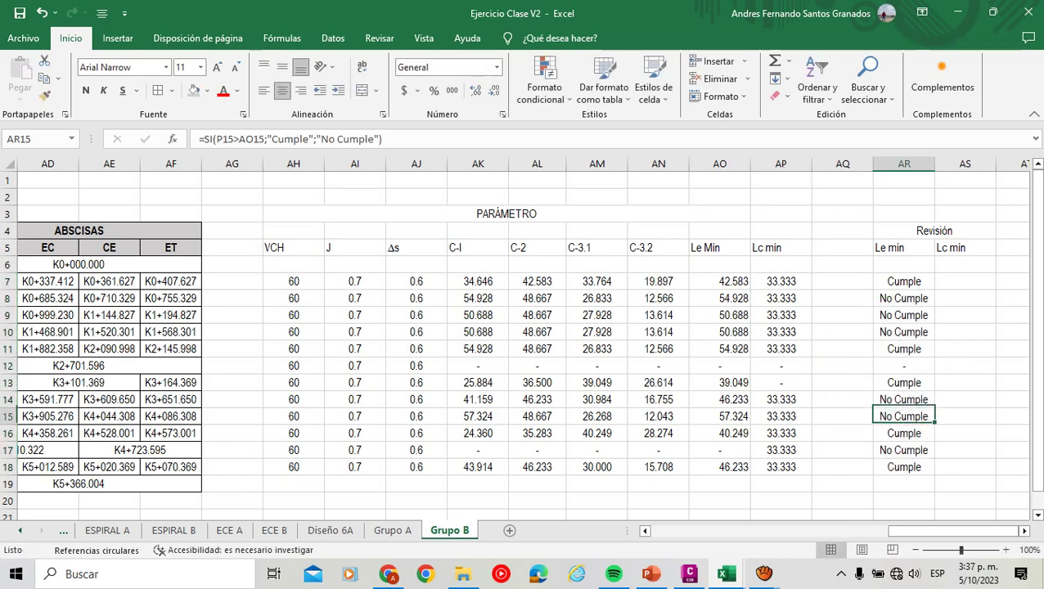
key(Down)
key(Down)
text(-)
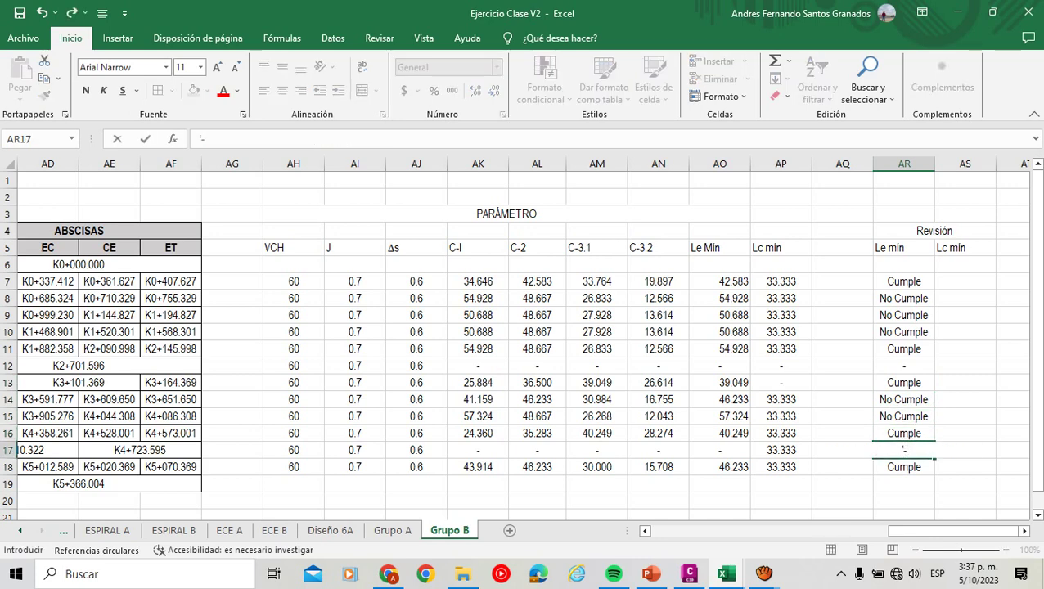
key(Return)
key(Down)
Compare the Le min checks in AR8:AR10 and AR14:AR15 with the highlighted θe cells in the spiral curve geometry columns.
click(965, 382)
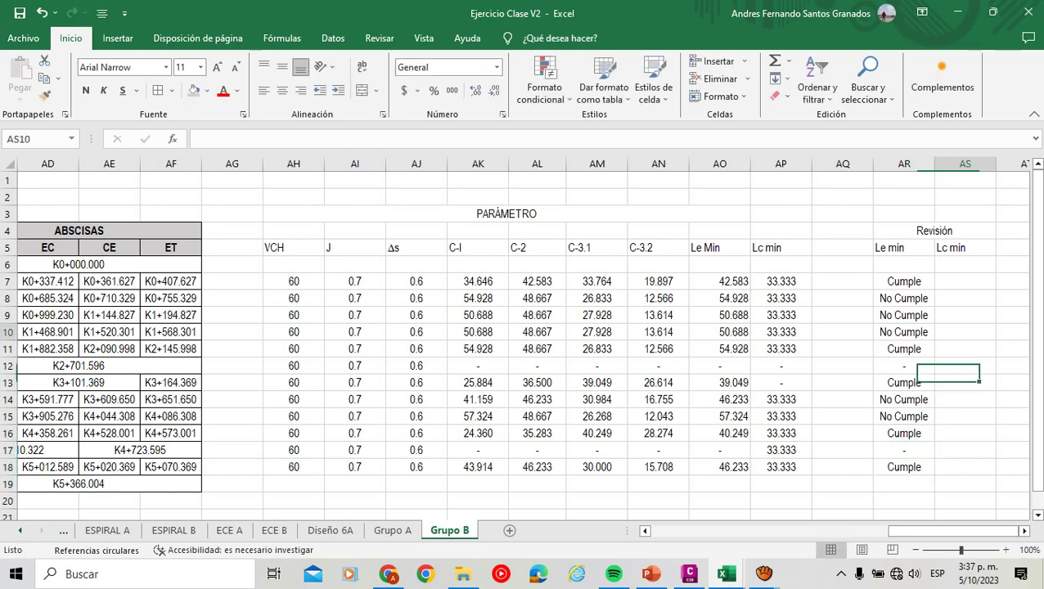
click(965, 332)
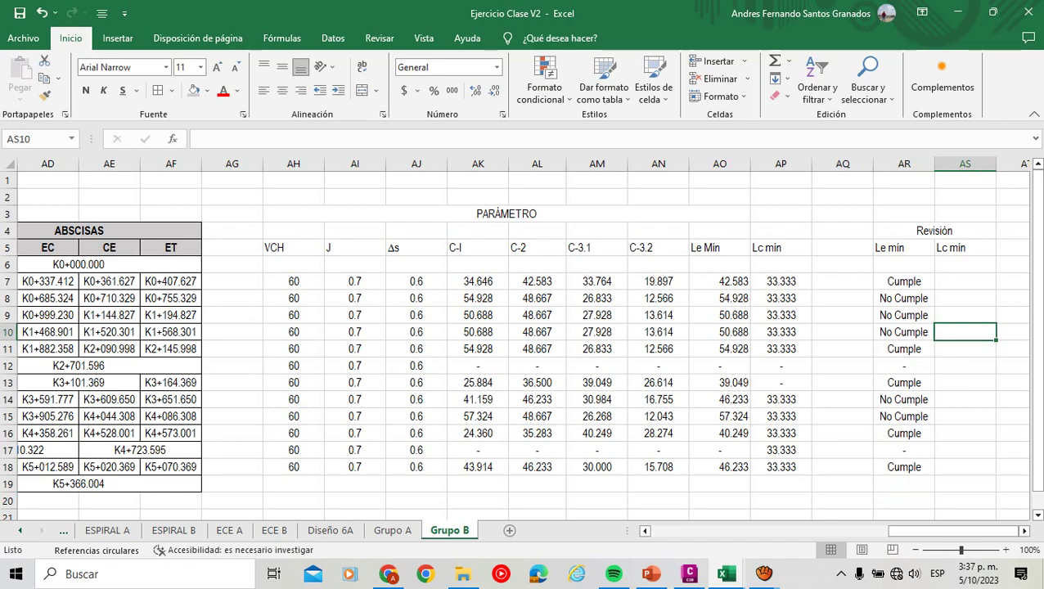
drag(903, 298, 904, 331)
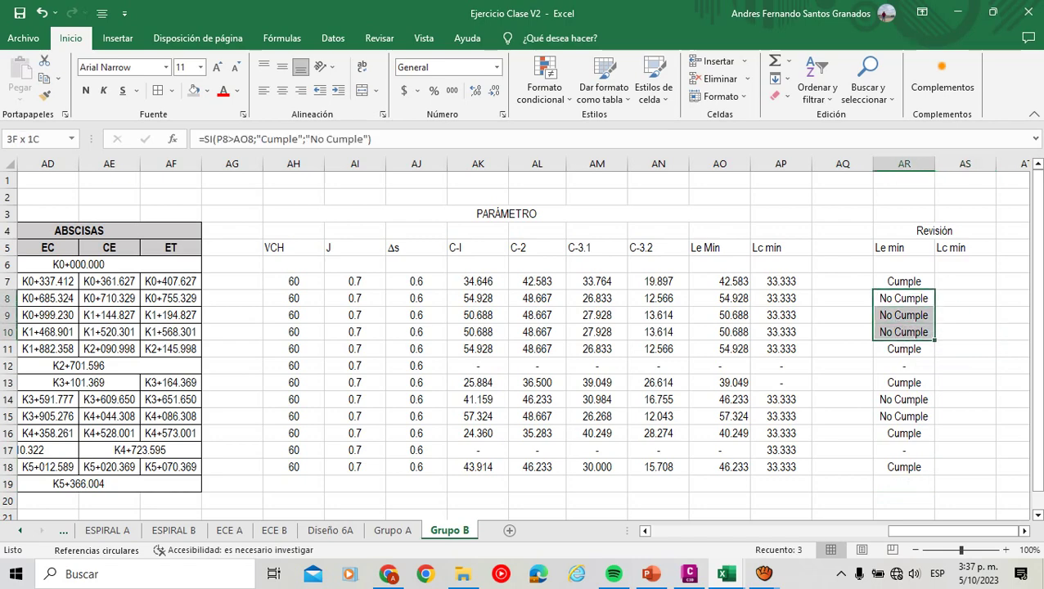
drag(904, 399, 903, 417)
drag(950, 531, 745, 530)
drag(806, 298, 805, 348)
click(806, 416)
drag(749, 530, 773, 531)
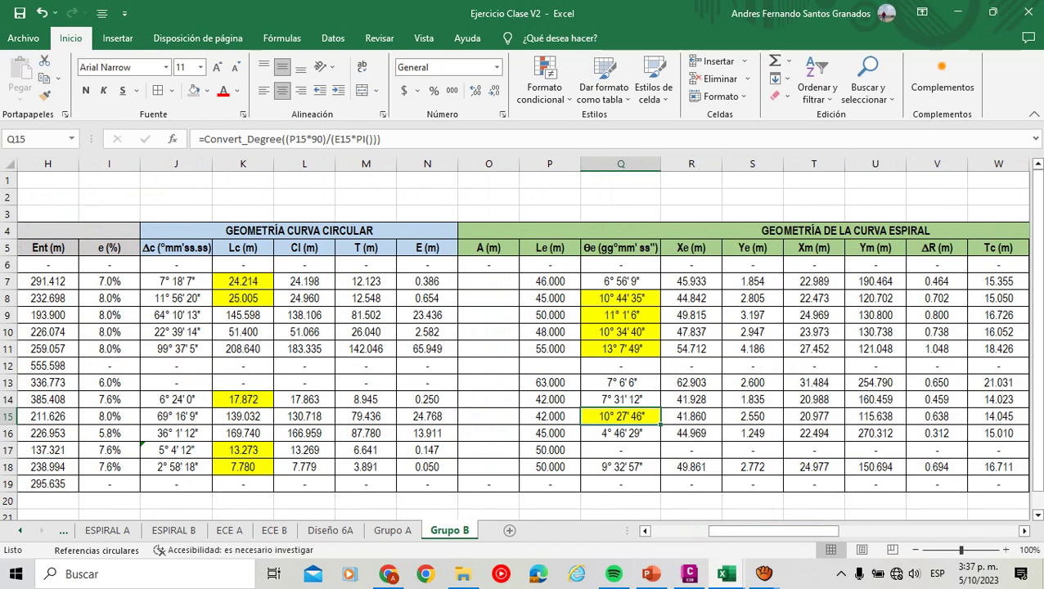
Begin an SI formula in AS7 for the Lc min check.
drag(774, 530, 954, 530)
click(966, 264)
click(965, 280)
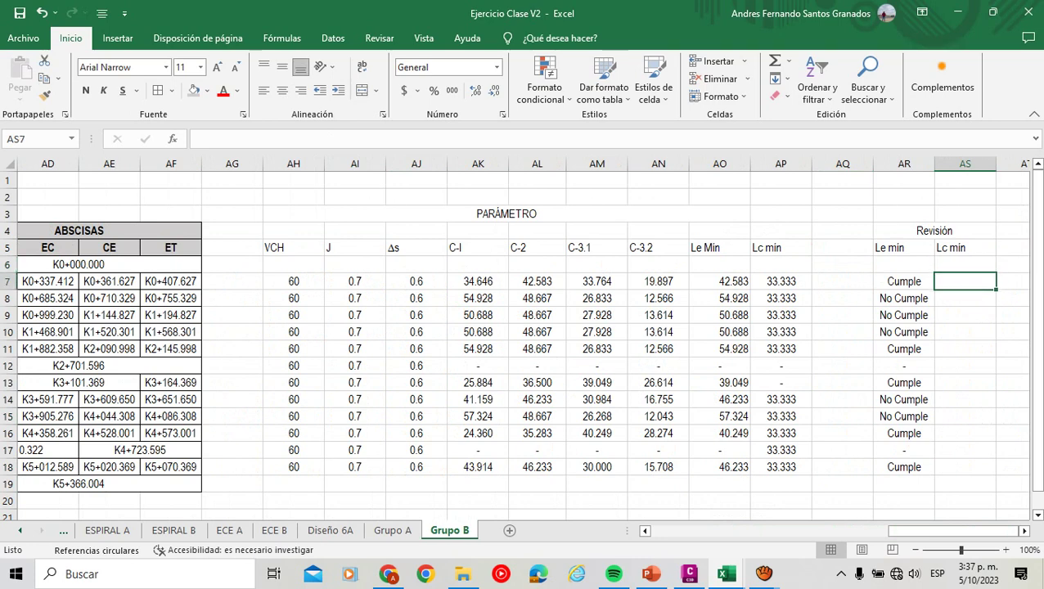
text(=si()
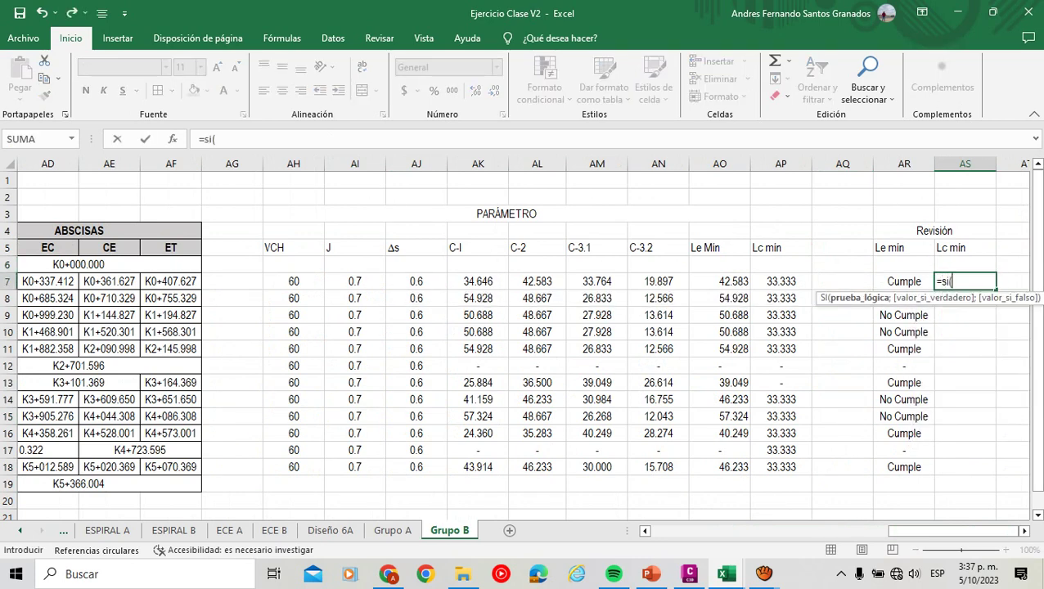
click(780, 281)
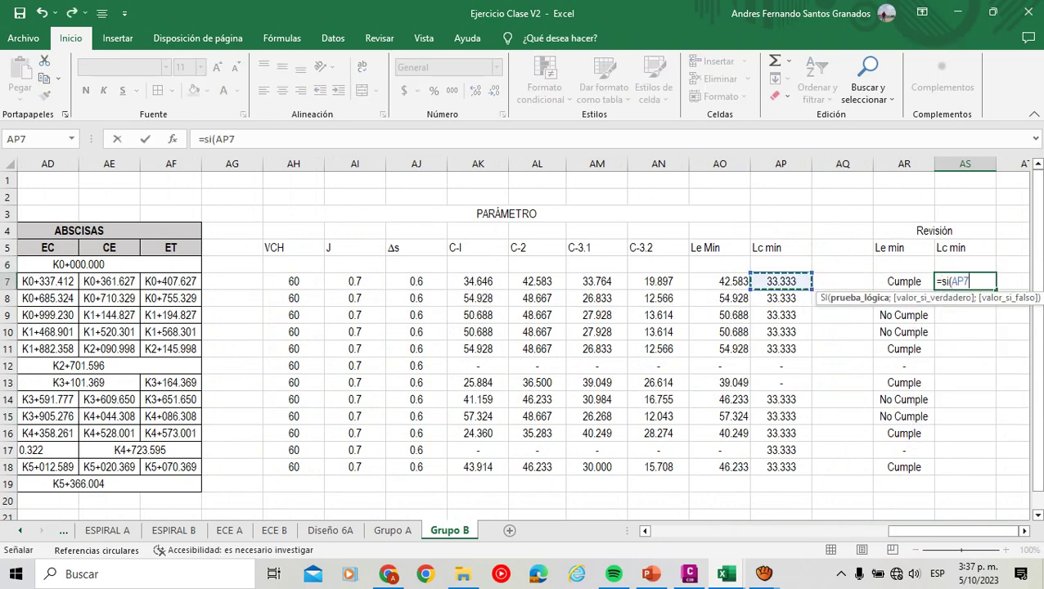
text(>)
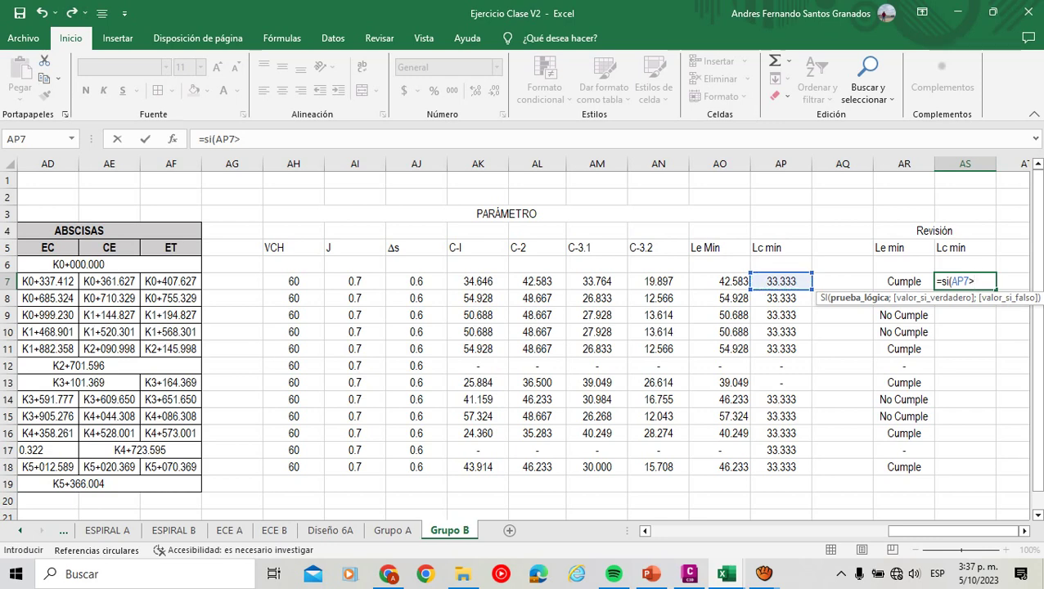
mouse_move(953, 531)
mouse_down()
mouse_move(716, 530)
mouse_move(953, 531)
mouse_up()
key(BackSpace)
key(BackSpace)
key(BackSpace)
key(BackSpace)
Set the logical test of the AS7 formula to compare the design circular length with its minimum, K7>AP7.
click(695, 281)
text(>)
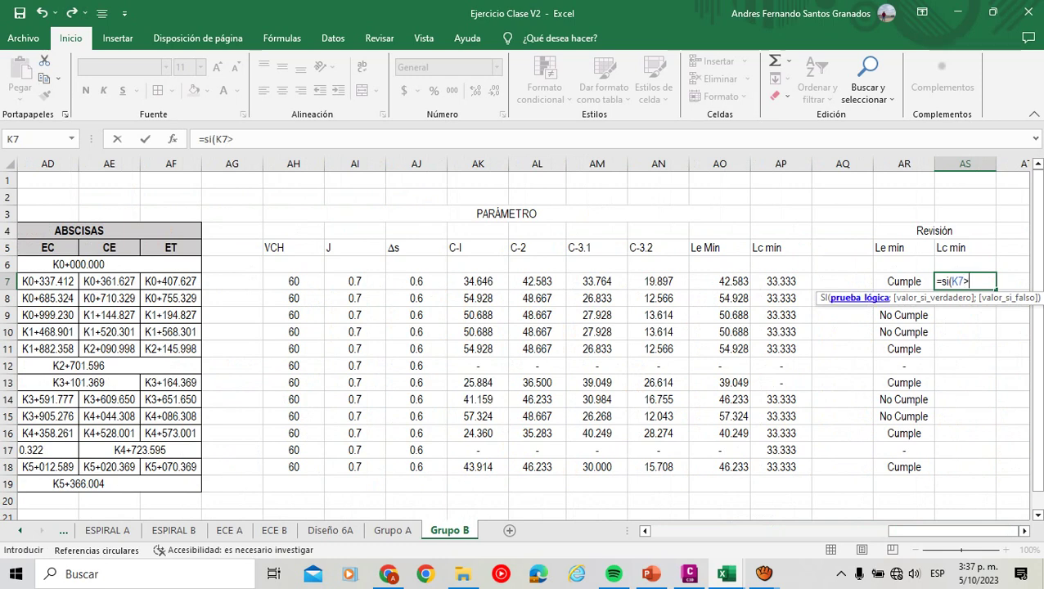
click(781, 281)
text(;)
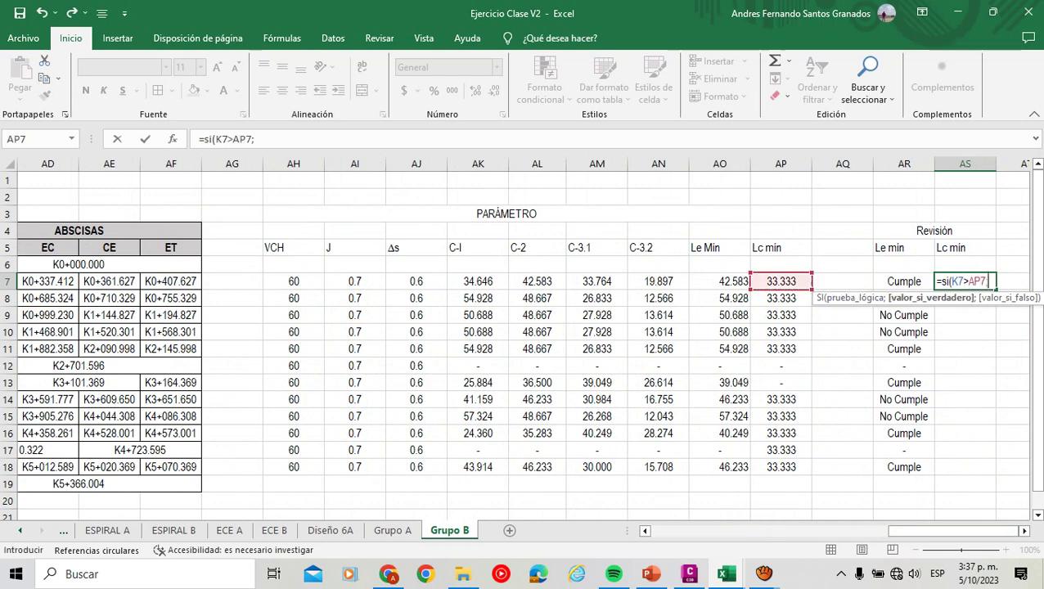
Complete the AS7 formula so it returns "Cumple" when true and "No Cumple" when false.
text(")
key(Caps_Lock)
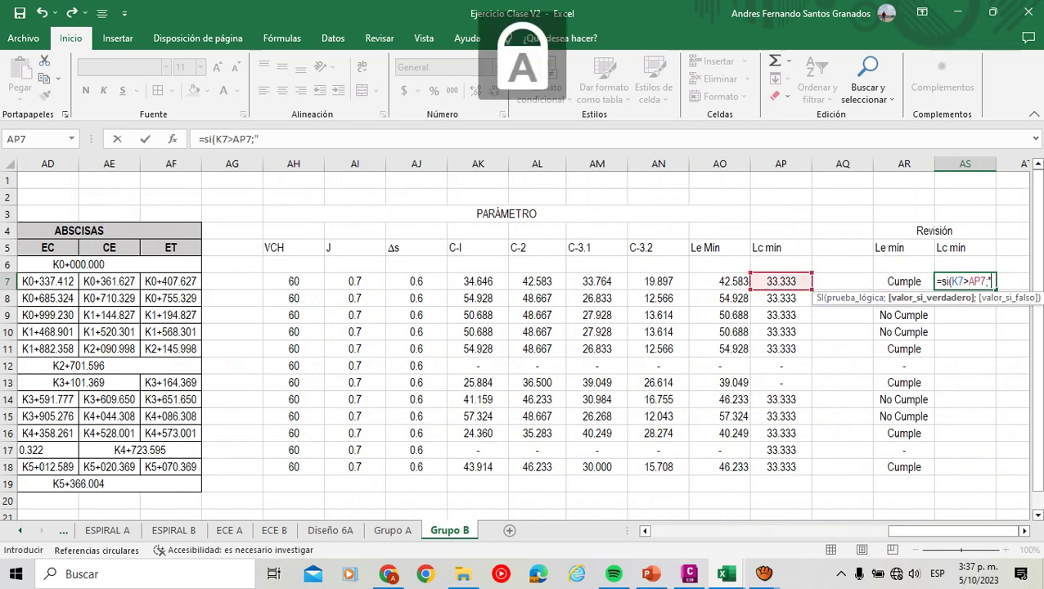
text(C)
key(Caps_Lock)
text(umple";")
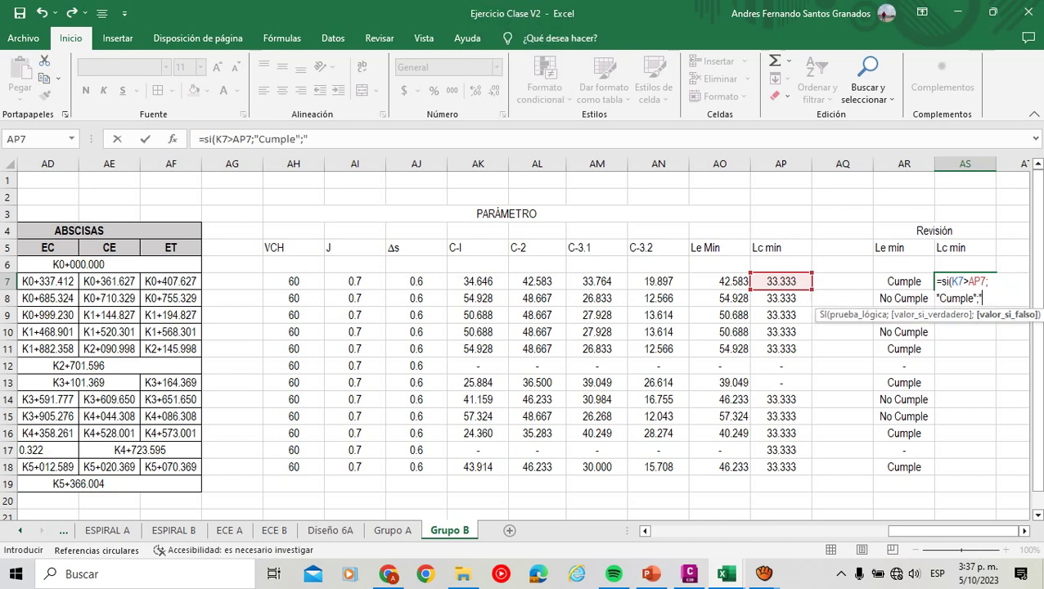
key(Caps_Lock)
text(N)
key(Caps_Lock)
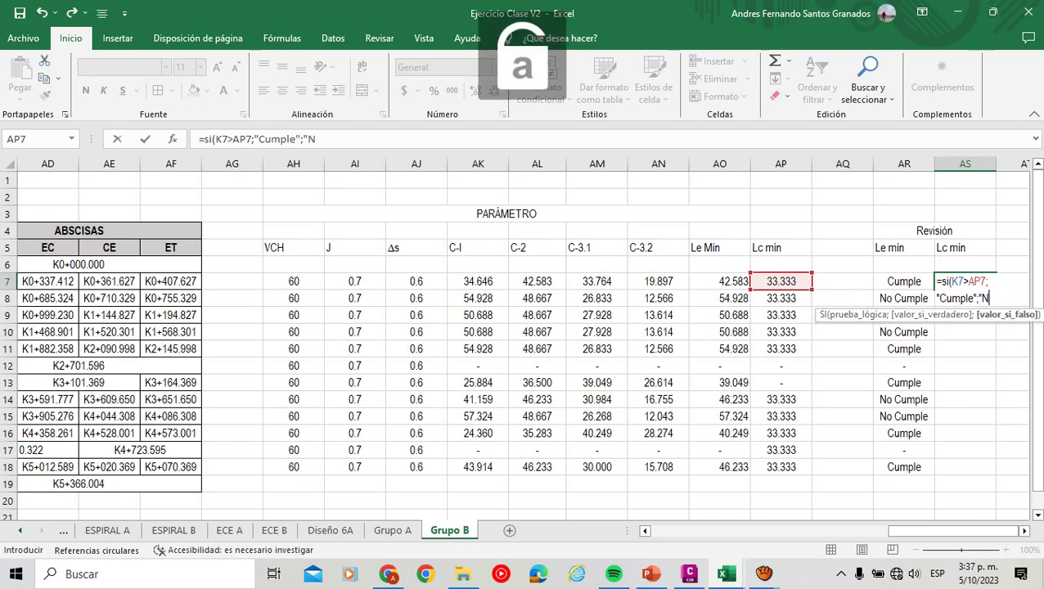
text(o)
key(Caps_Lock)
text(C)
key(Caps_Lock)
text(umple"))
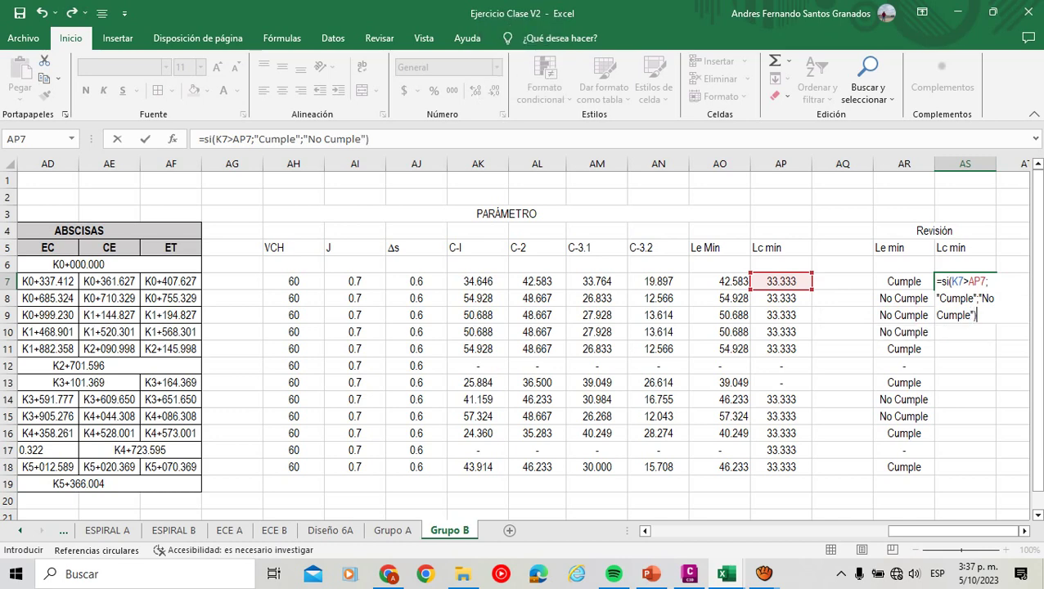
key(Return)
Fill the Lc min check in AS7 down to row 18.
click(965, 281)
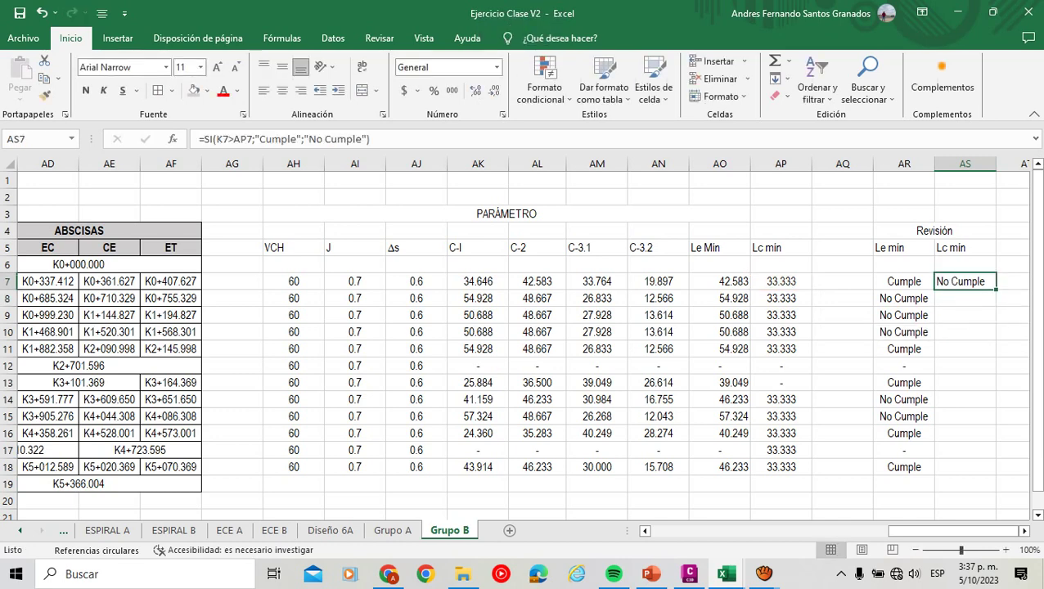
drag(996, 290, 996, 472)
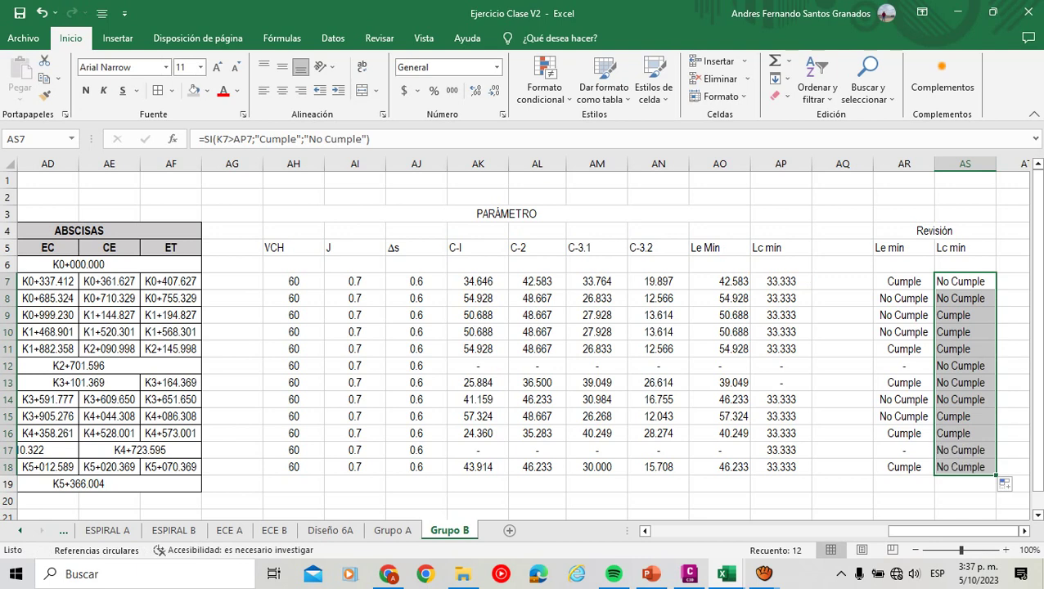
Fill the dash from AR12 into AS12 and AS13, and save the workbook.
click(903, 365)
drag(935, 373, 982, 385)
click(965, 366)
click(1013, 348)
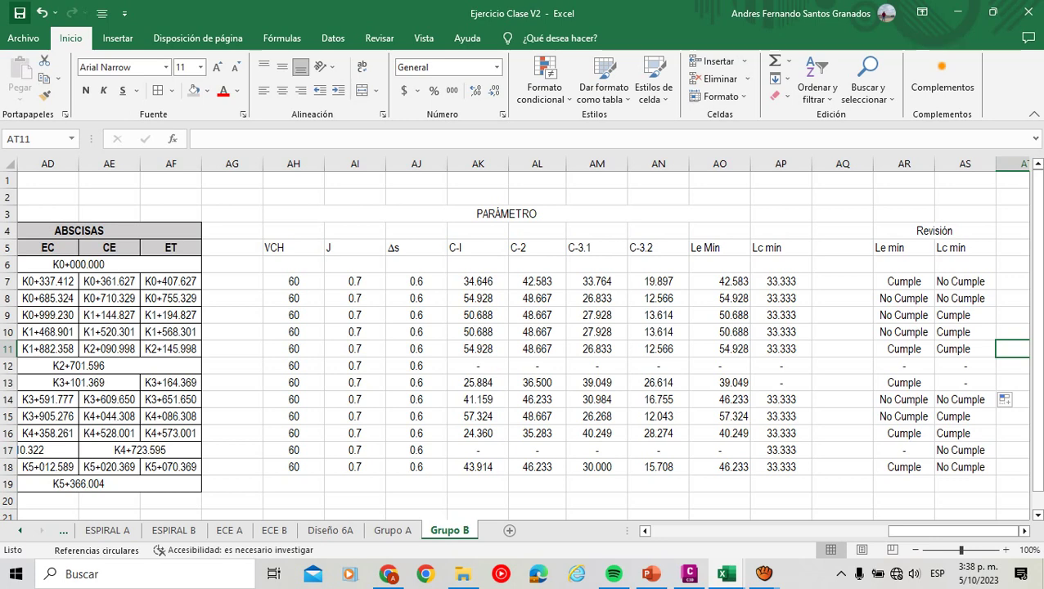
click(19, 13)
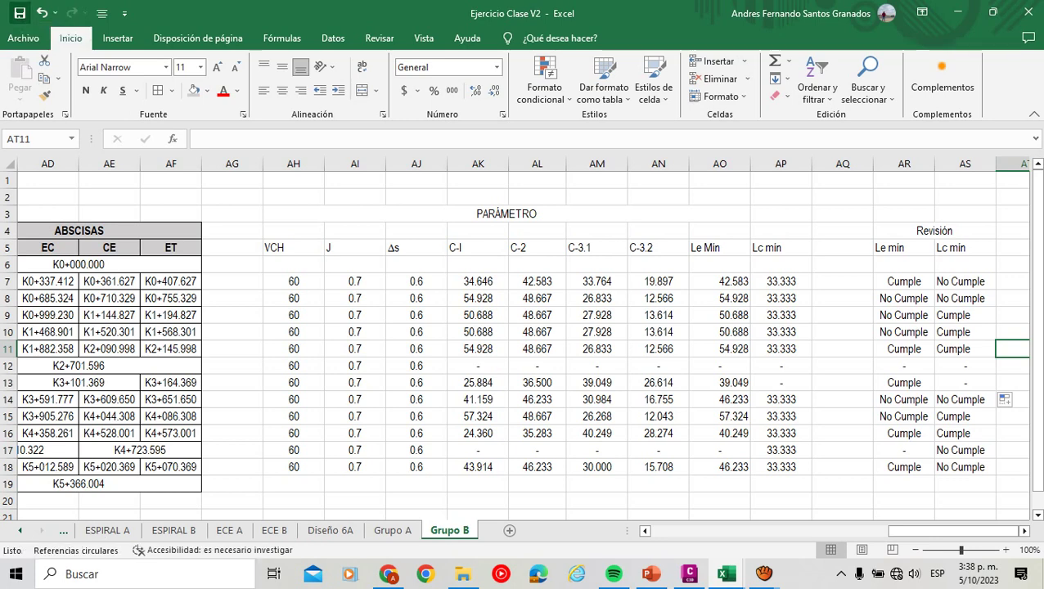
click(1024, 531)
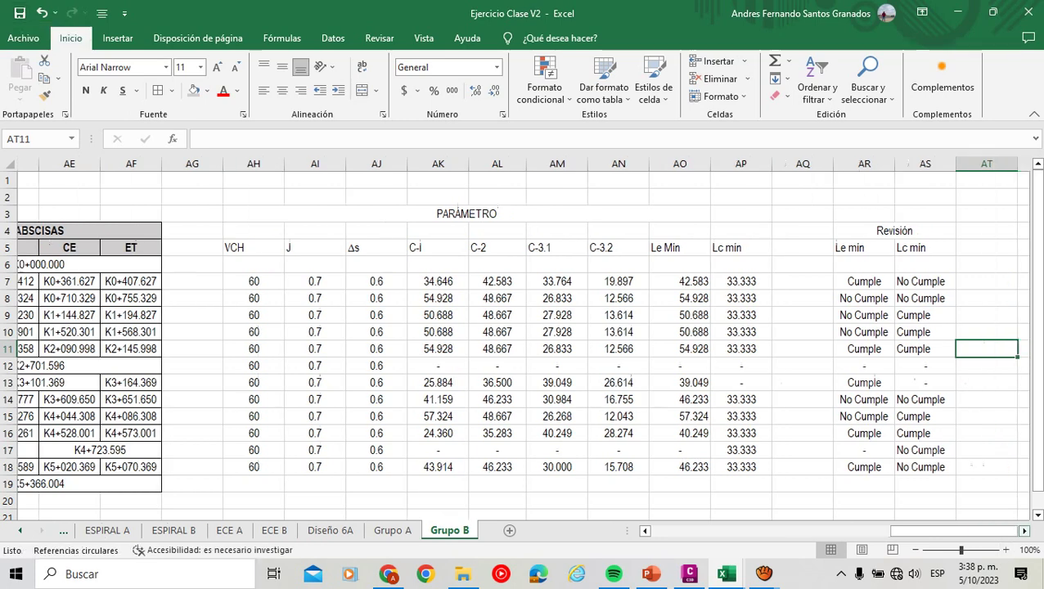
click(1024, 530)
click(1024, 530)
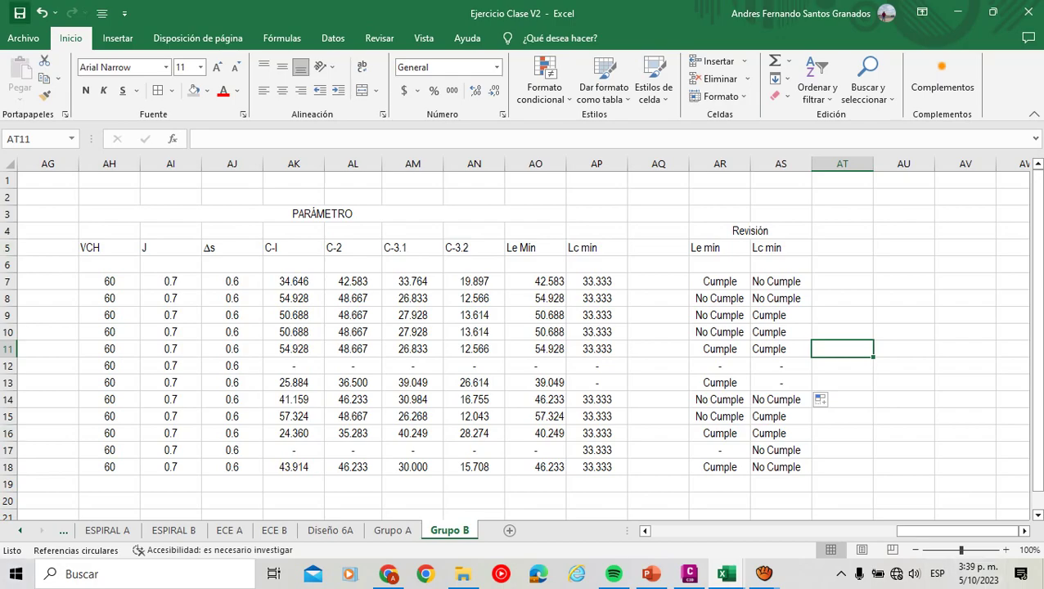
mouse_move(956, 531)
mouse_down()
mouse_move(715, 531)
mouse_move(956, 530)
mouse_up()
scroll(522, 344, right, 1)
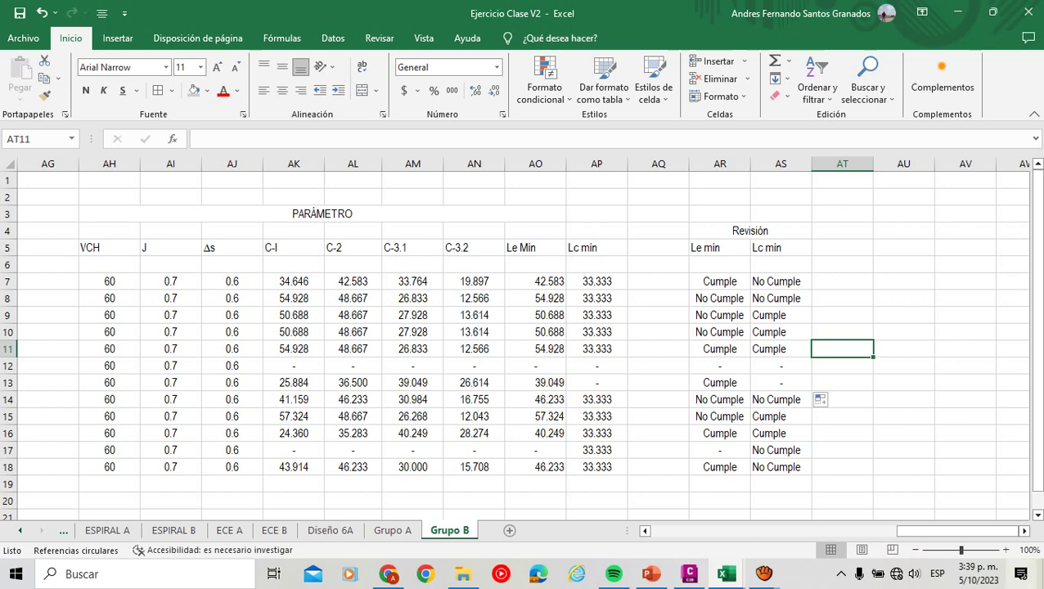
mouse_move(998, 531)
mouse_down()
mouse_move(984, 531)
mouse_move(997, 530)
mouse_up()
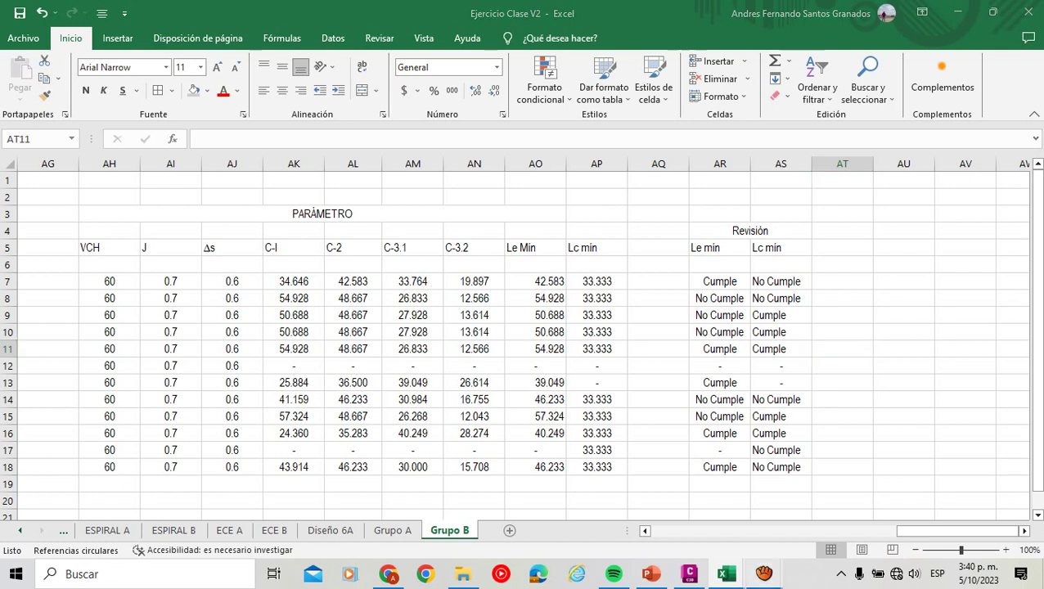
mouse_move(765, 573)
click(940, 509)
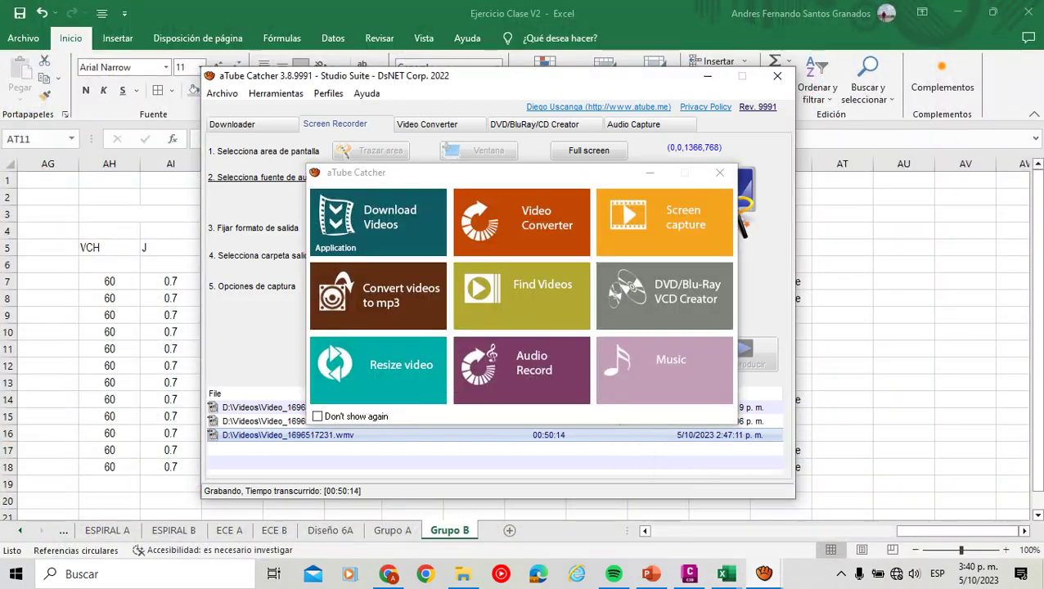
click(720, 173)
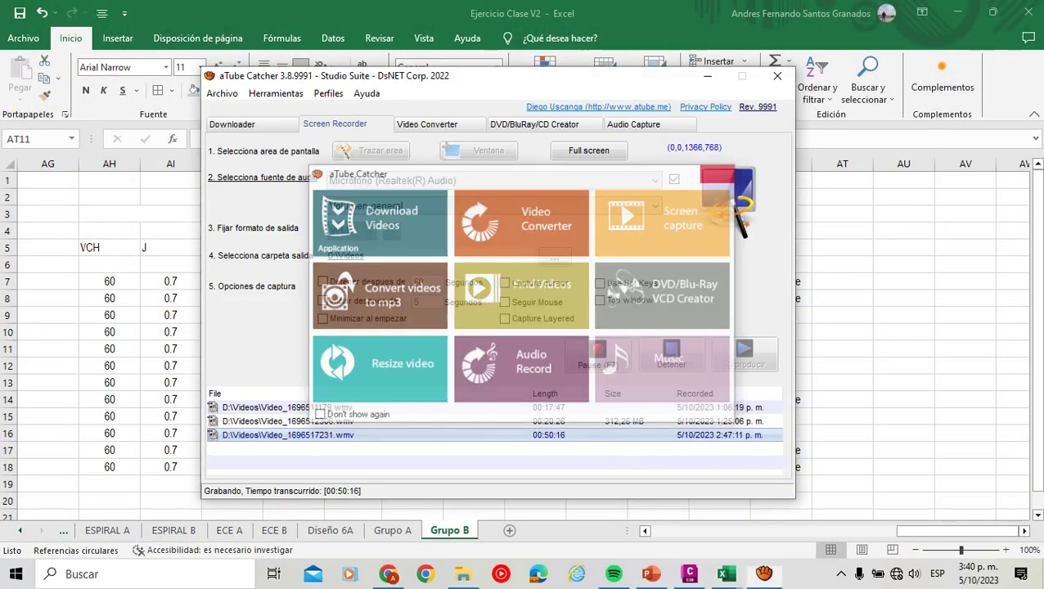